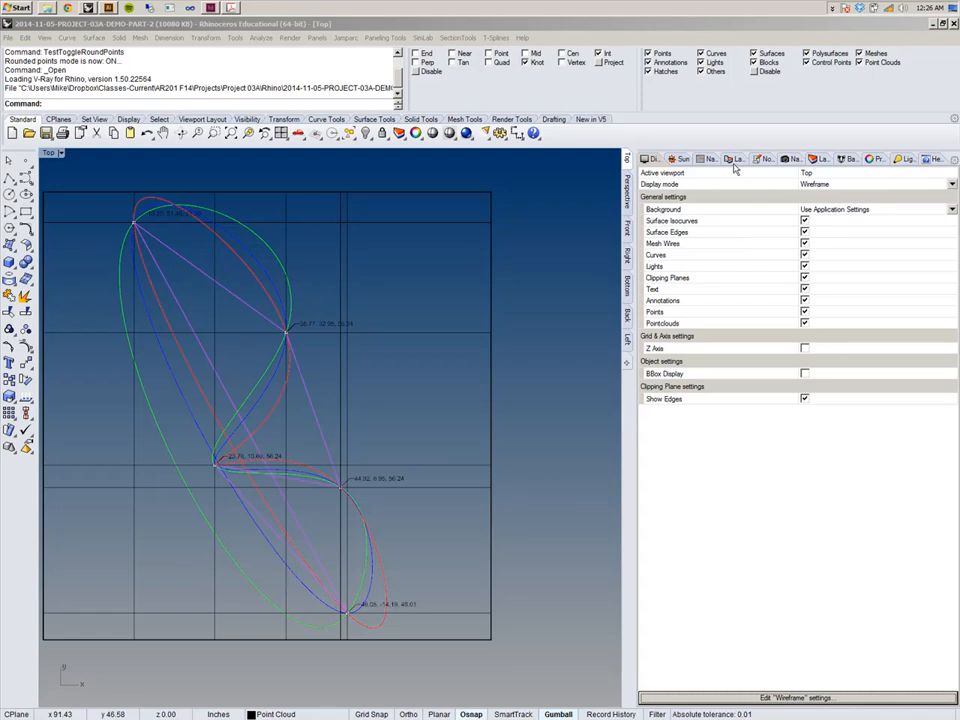
# Inspect the orbit spline model in the Front, Right and Bottom views, zooming to the extents of all views.
pyautogui.click(626, 233)
pyautogui.click(627, 232)
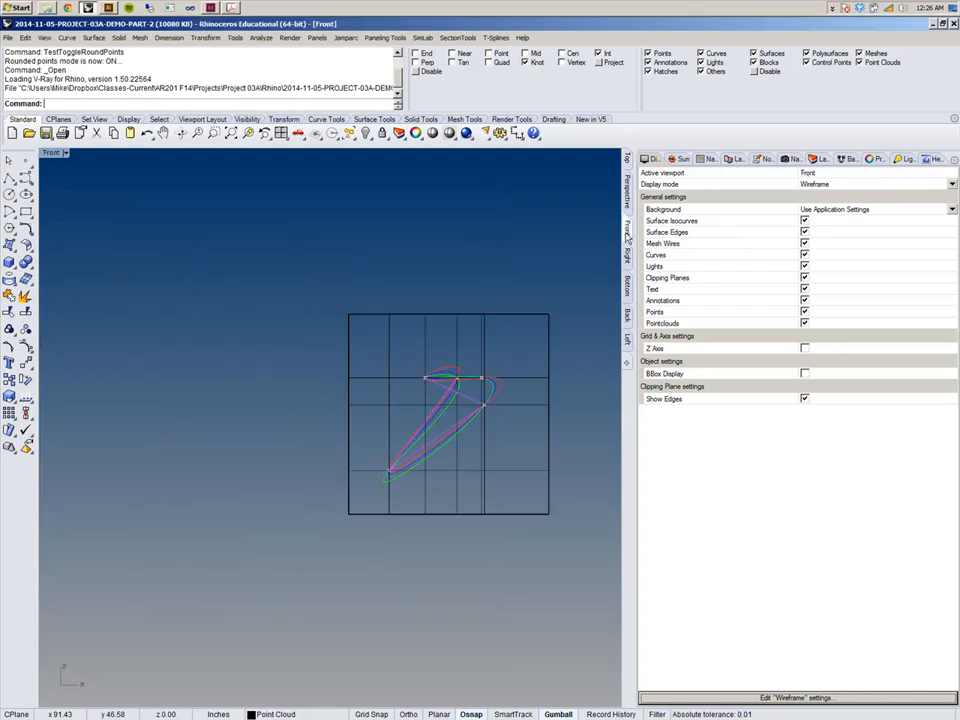
pyautogui.write('ZEA')
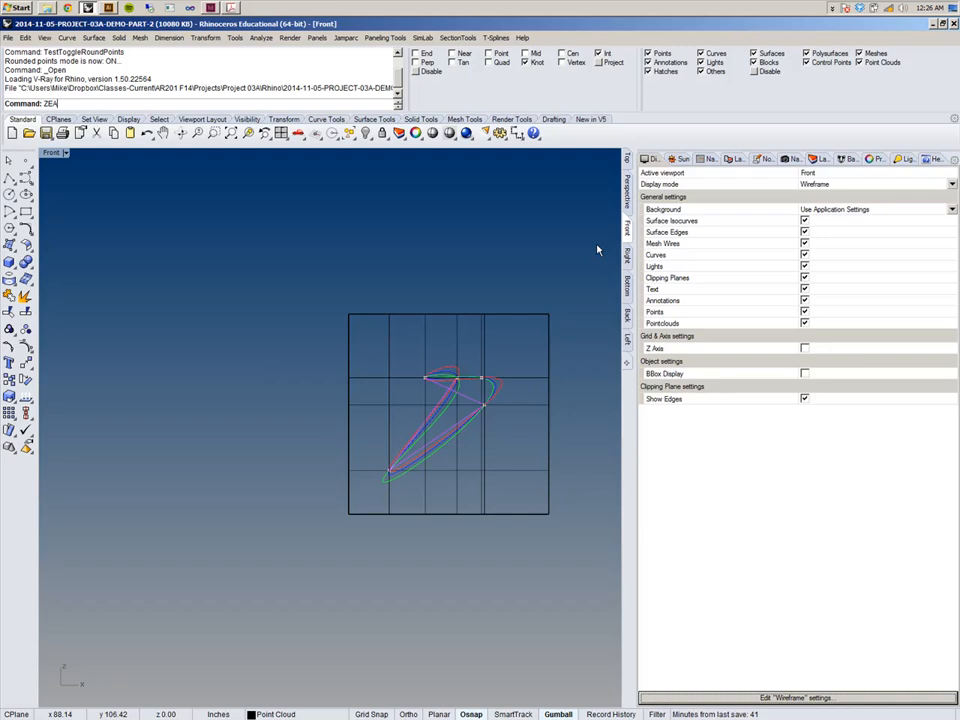
pyautogui.press('Return')
pyautogui.click(627, 256)
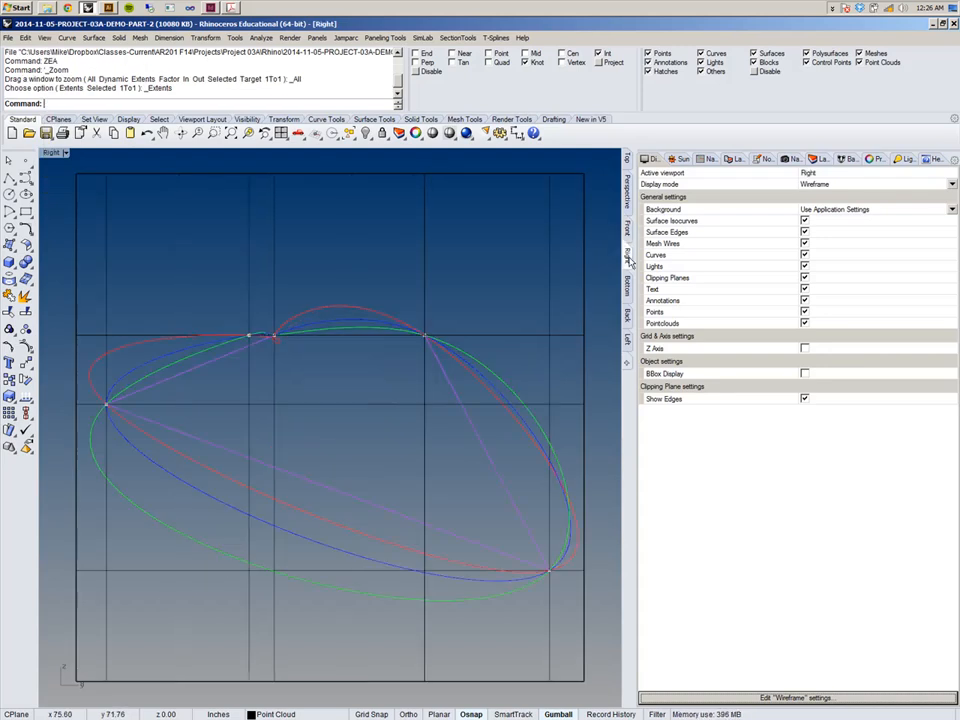
pyautogui.click(629, 287)
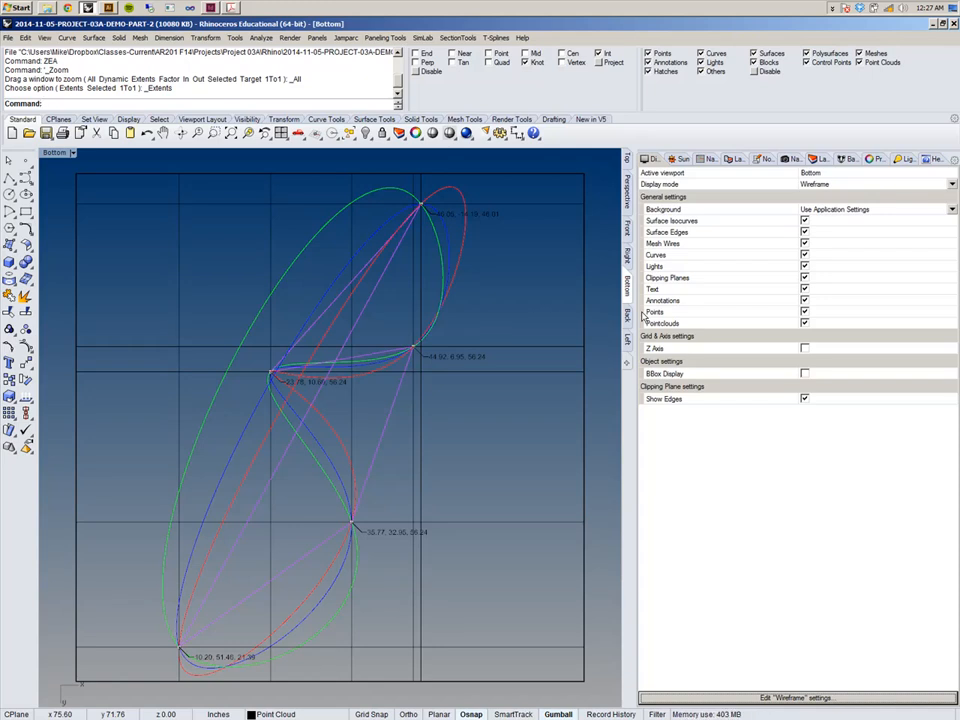
# Select the alignment cube in the Perspective view and move it with the gumball.
pyautogui.click(625, 194)
pyautogui.moveTo(561, 292)
pyautogui.mouseDown(button='right')
pyautogui.moveTo(454, 289)
pyautogui.moveTo(446, 214)
pyautogui.moveTo(565, 270)
pyautogui.moveTo(574, 285)
pyautogui.mouseUp(button='right')
pyautogui.click(521, 305)
pyautogui.moveTo(369, 384); pyautogui.dragTo(248, 443, button='right')
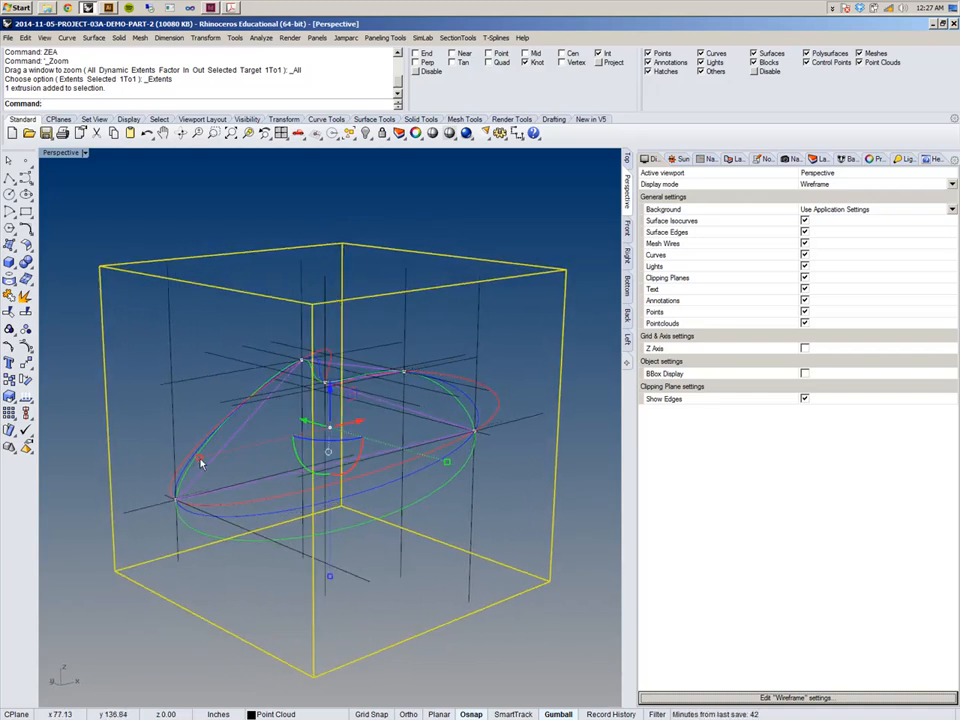
pyautogui.press('ctrl')
pyautogui.keyDown('shift'); pyautogui.moveTo(331, 578); pyautogui.dragTo(386, 606); pyautogui.keyUp('shift')
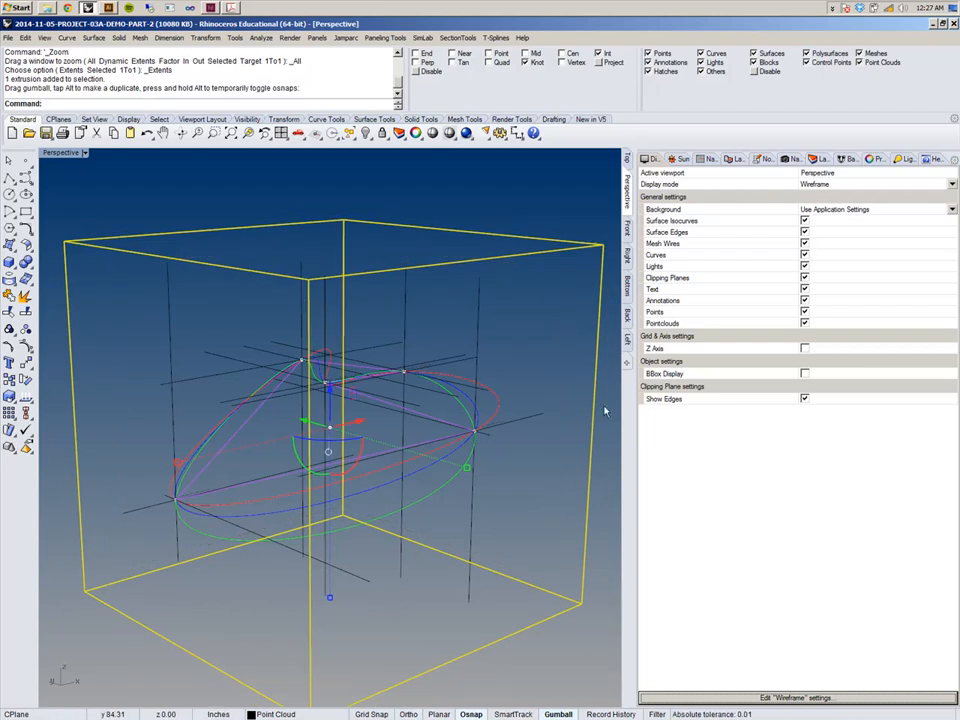
# Examine the moved alignment cube in the Front, Right and Bottom views.
pyautogui.click(627, 232)
pyautogui.scroll(-6, 373, 334)
pyautogui.scroll(5, 370, 305)
pyautogui.scroll(-3, 370, 305)
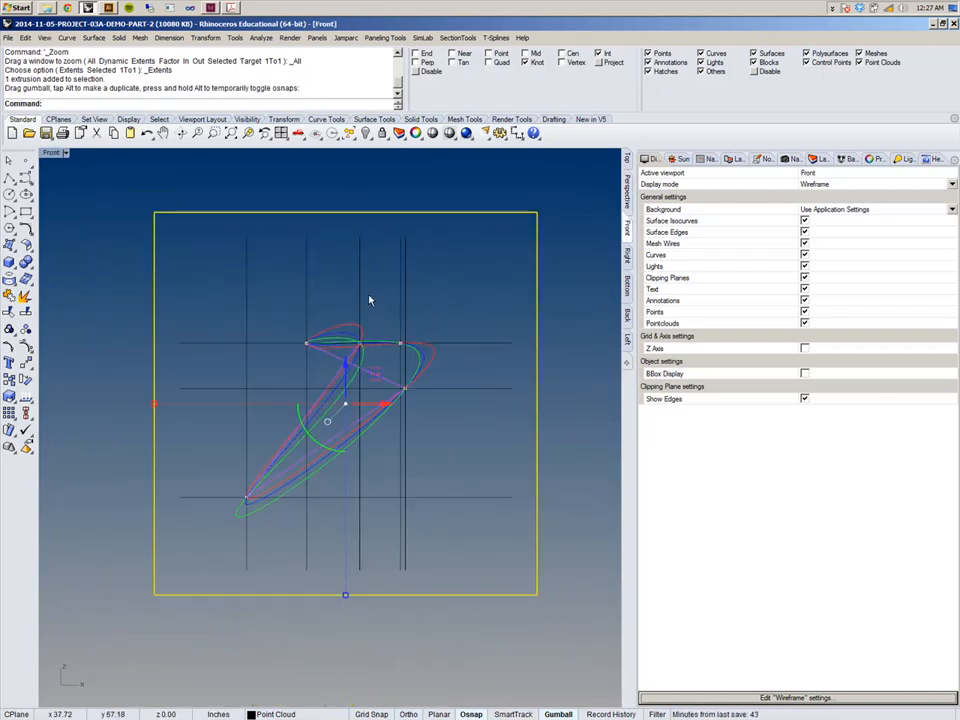
pyautogui.click(627, 256)
pyautogui.scroll(-3, 391, 386)
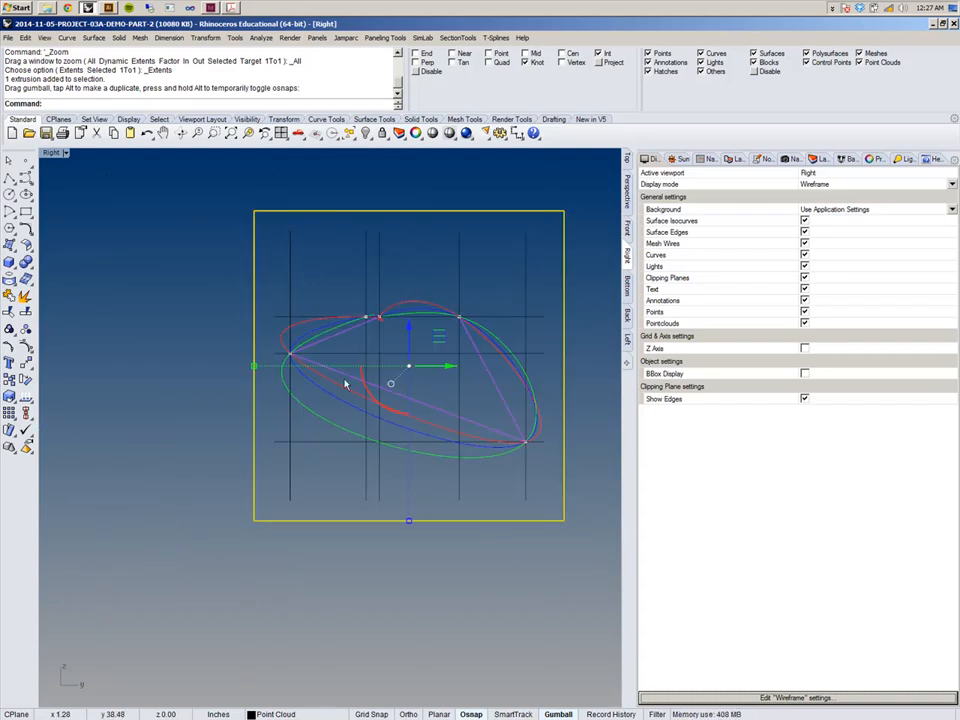
pyautogui.click(627, 285)
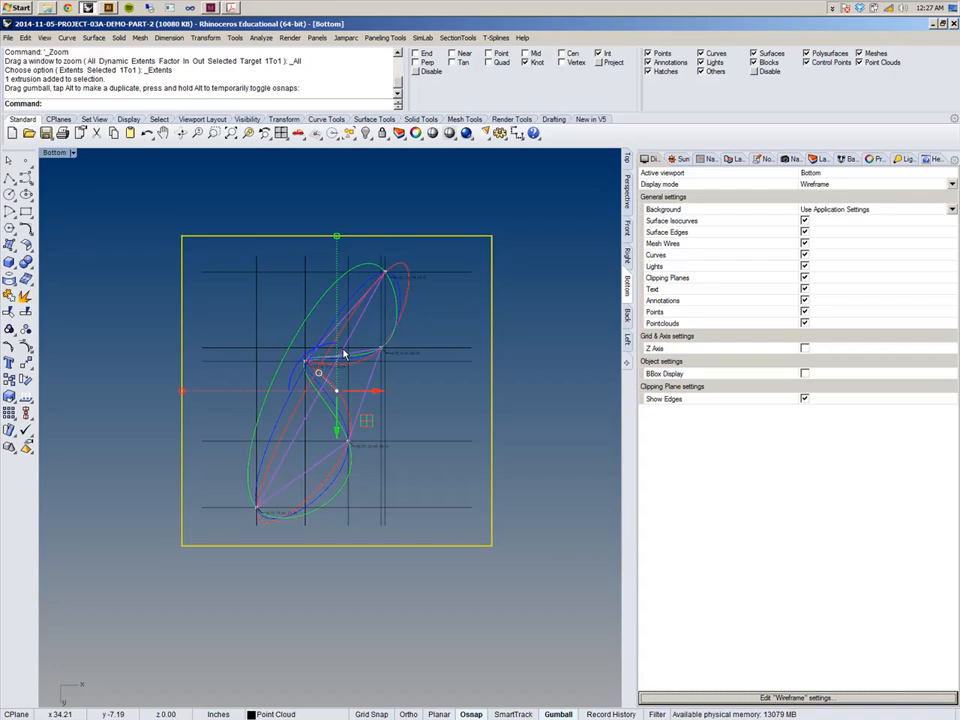
# Undo the gumball drag of the alignment cube and return to the Perspective view.
pyautogui.hotkey('ctrl', 'z')
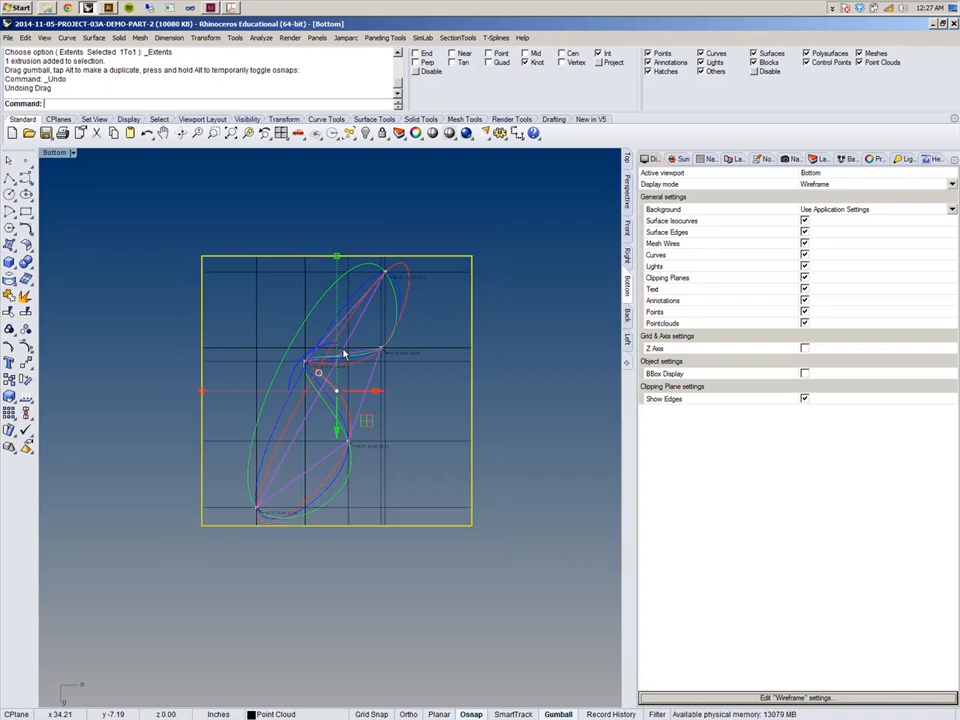
pyautogui.click(628, 188)
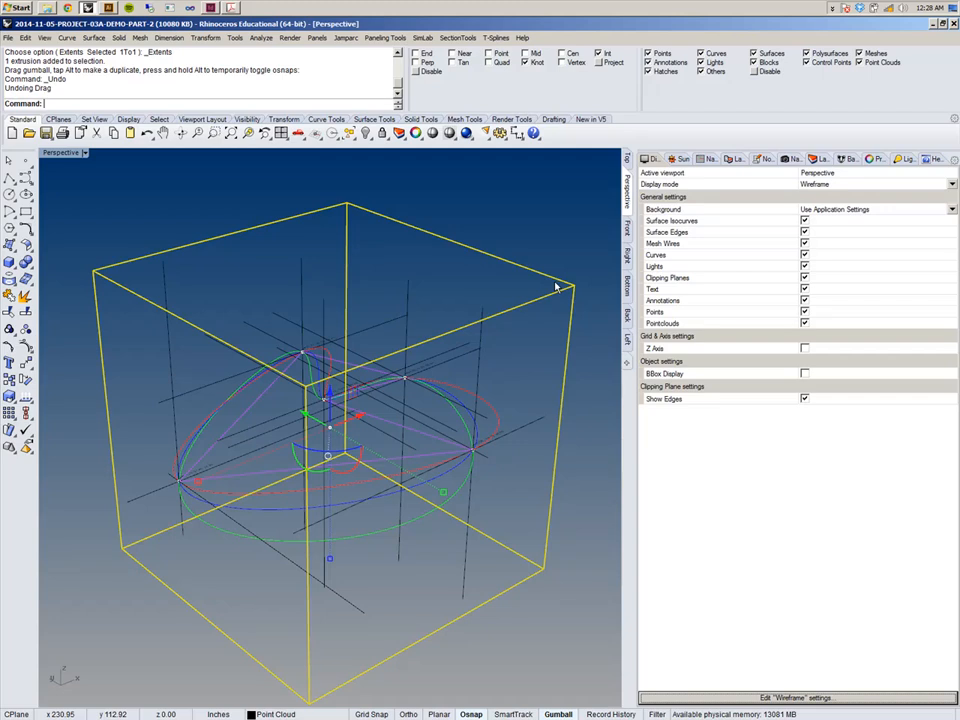
# Show the Layers panel and open the AR201-PROJECT-03A-TEMPLATE file from the recent files list.
pyautogui.click(816, 160)
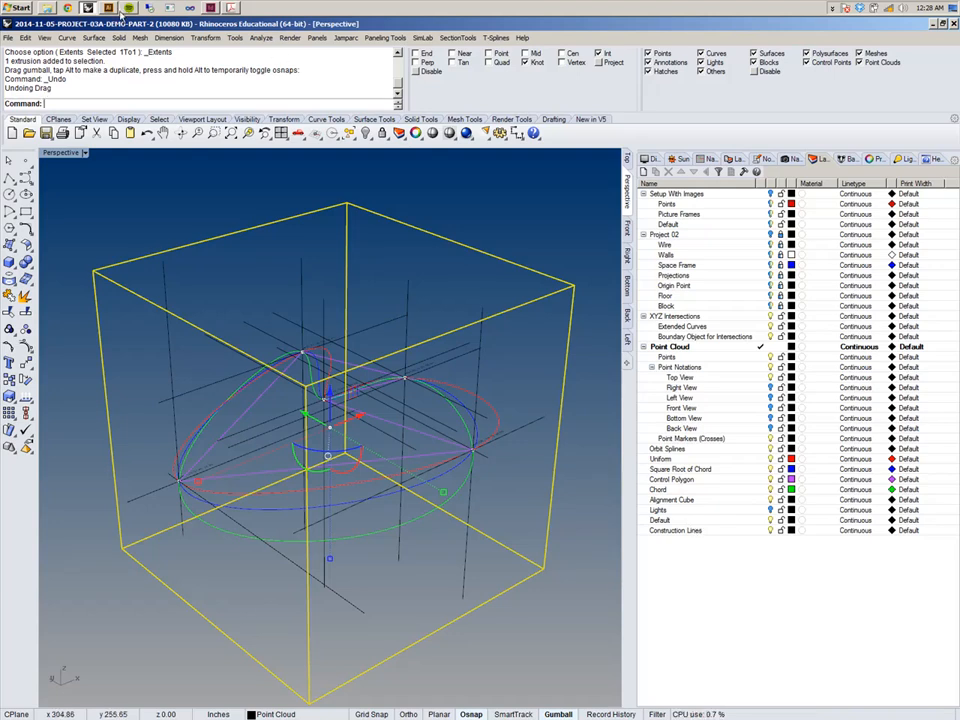
pyautogui.rightClick(87, 8)
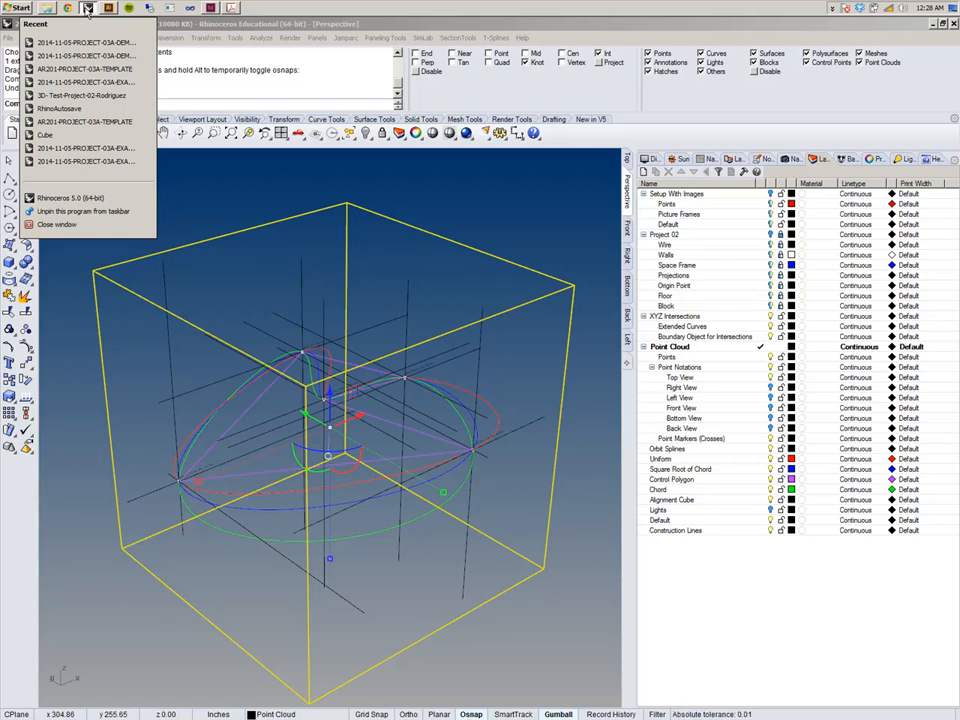
pyautogui.click(95, 71)
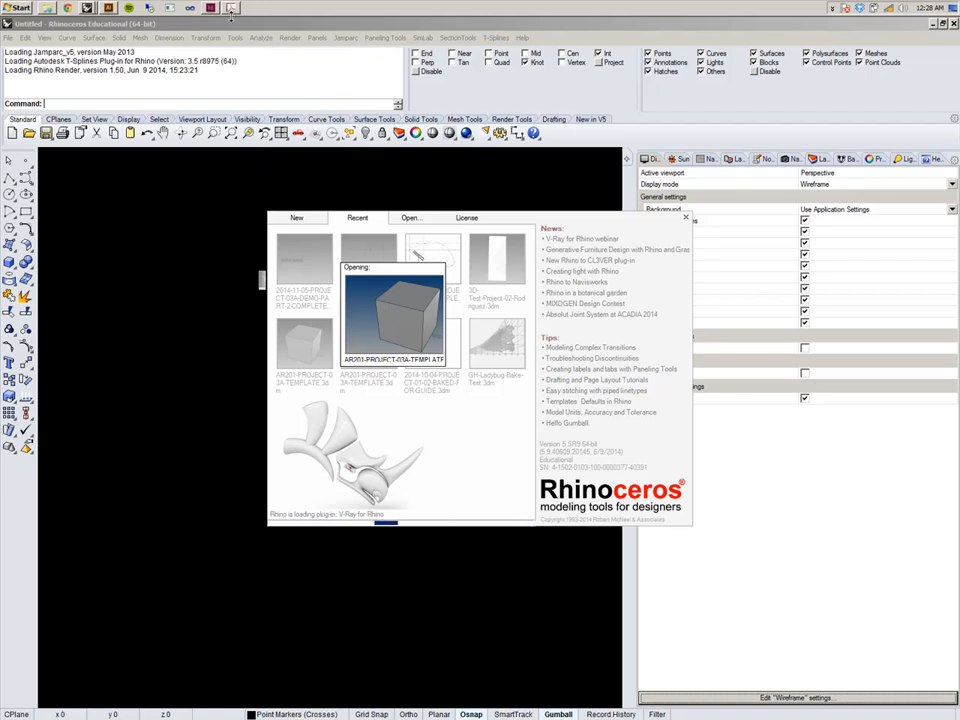
pyautogui.moveTo(231, 10)
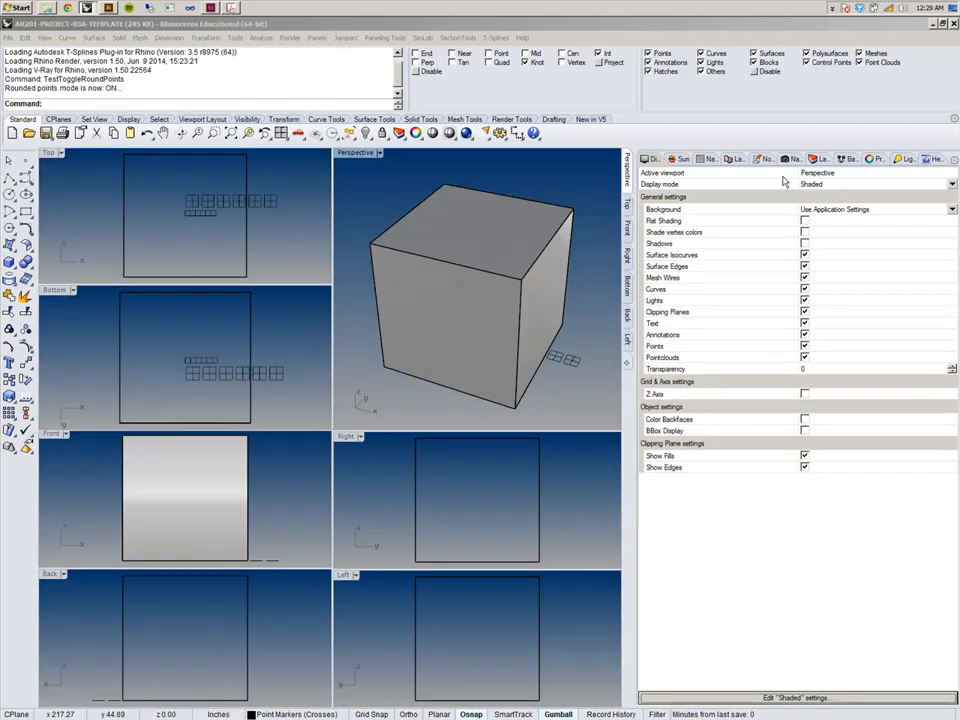
# In the template, select all objects on the Reference for Scaling Drawings and Graphic Scales layers.
pyautogui.click(821, 160)
pyautogui.click(695, 388)
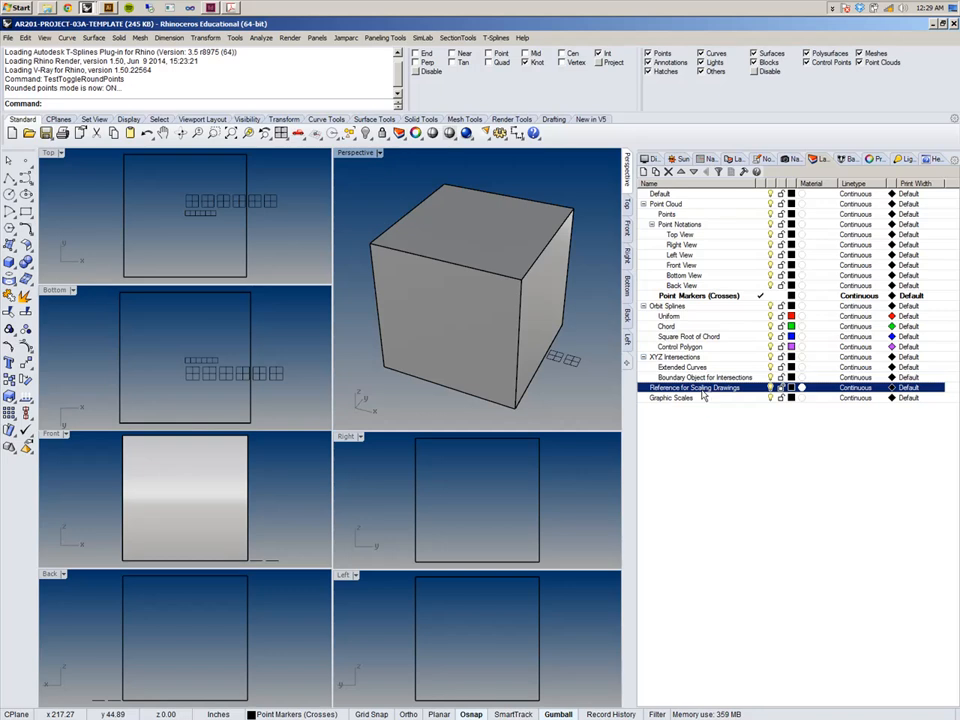
pyautogui.keyDown('shift'); pyautogui.click(672, 398); pyautogui.keyUp('shift')
pyautogui.rightClick(706, 397)
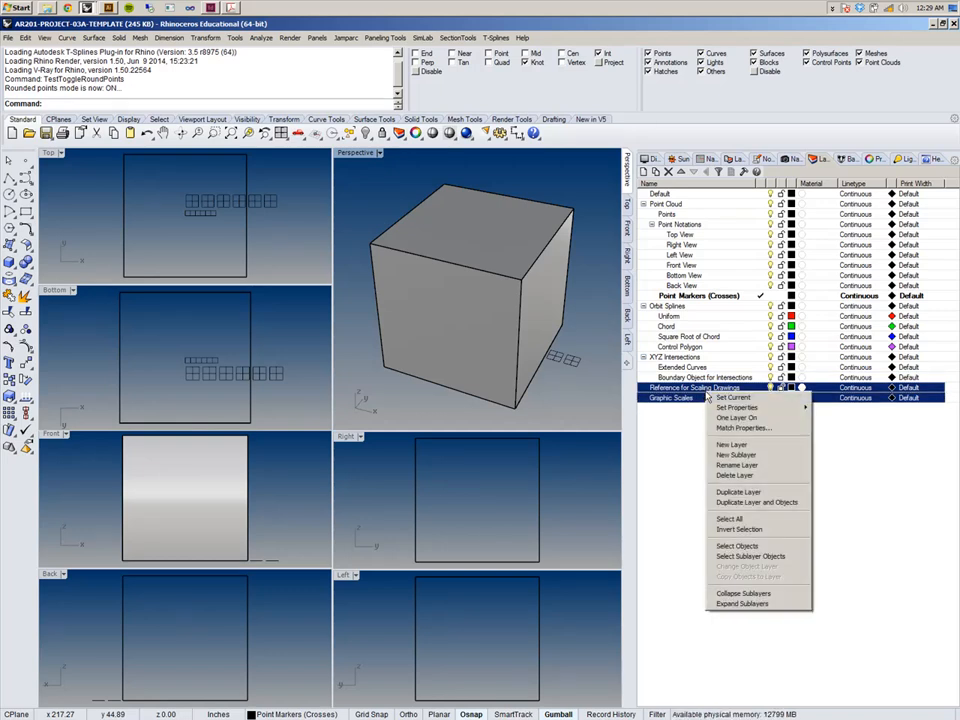
pyautogui.click(785, 555)
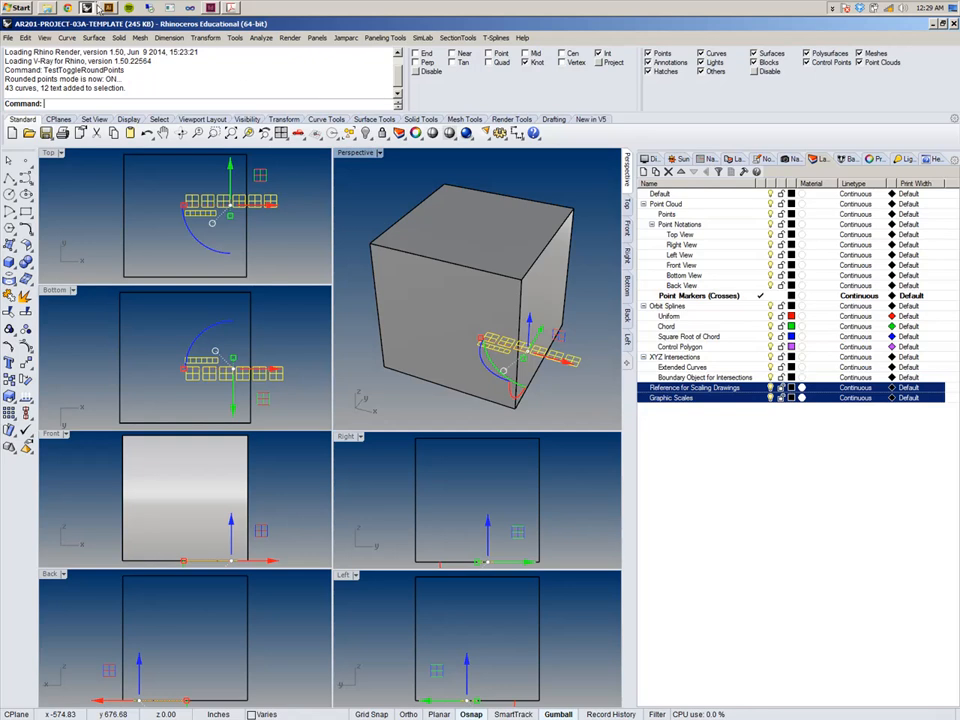
pyautogui.click(953, 25)
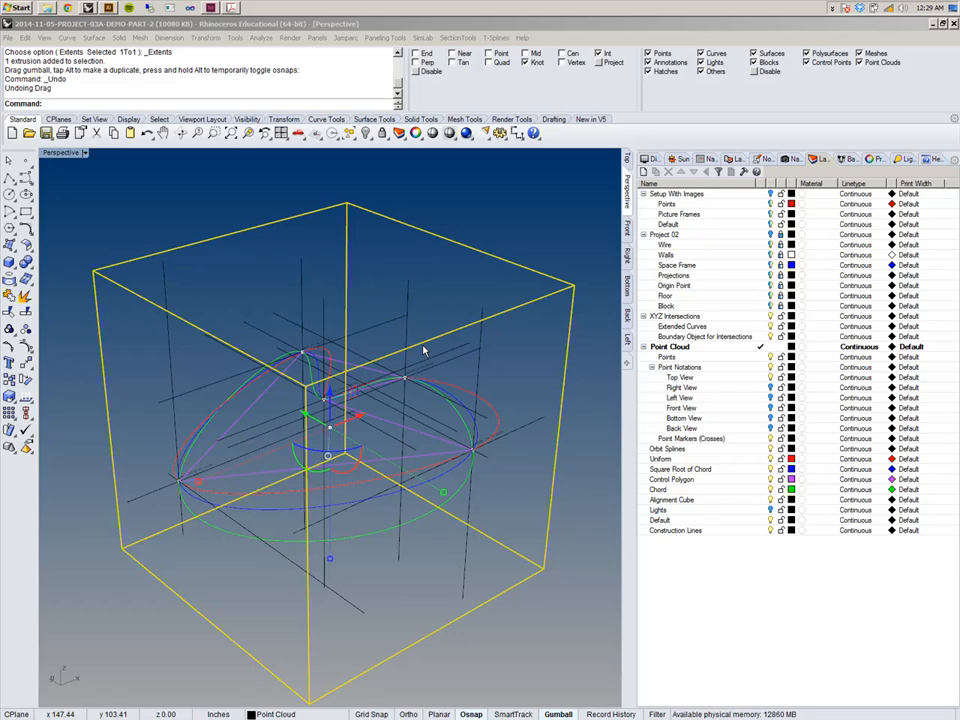
pyautogui.moveTo(360, 320); pyautogui.dragTo(346, 320, button='right')
pyautogui.hotkey('ctrl', 'v')
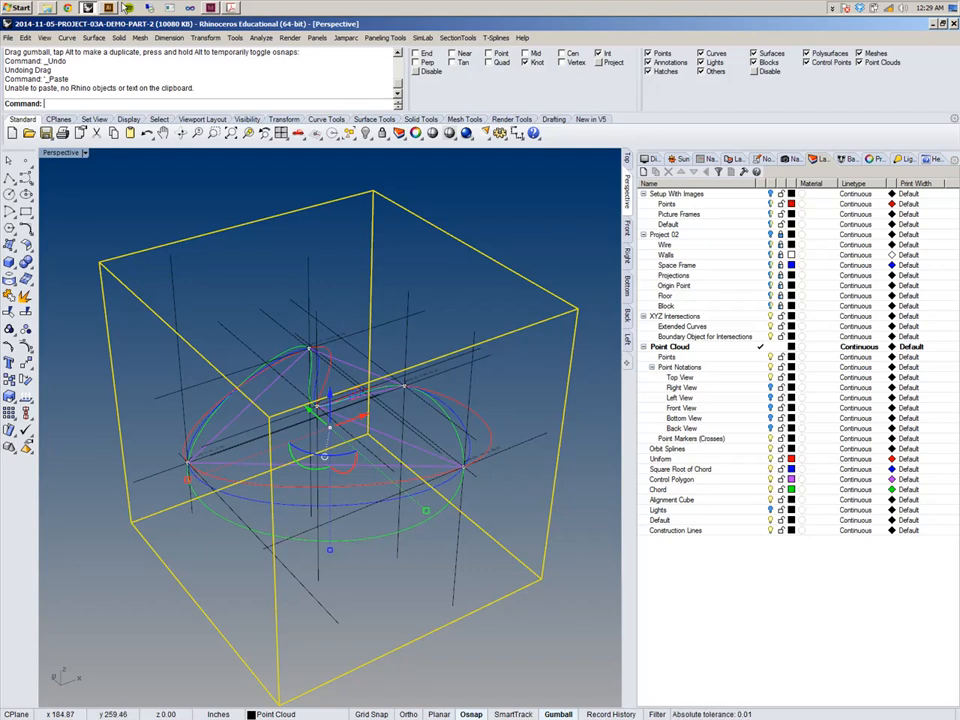
# Reopen the template file and select all objects on the Reference for Scaling Drawings and Graphic Scales layers.
pyautogui.rightClick(88, 8)
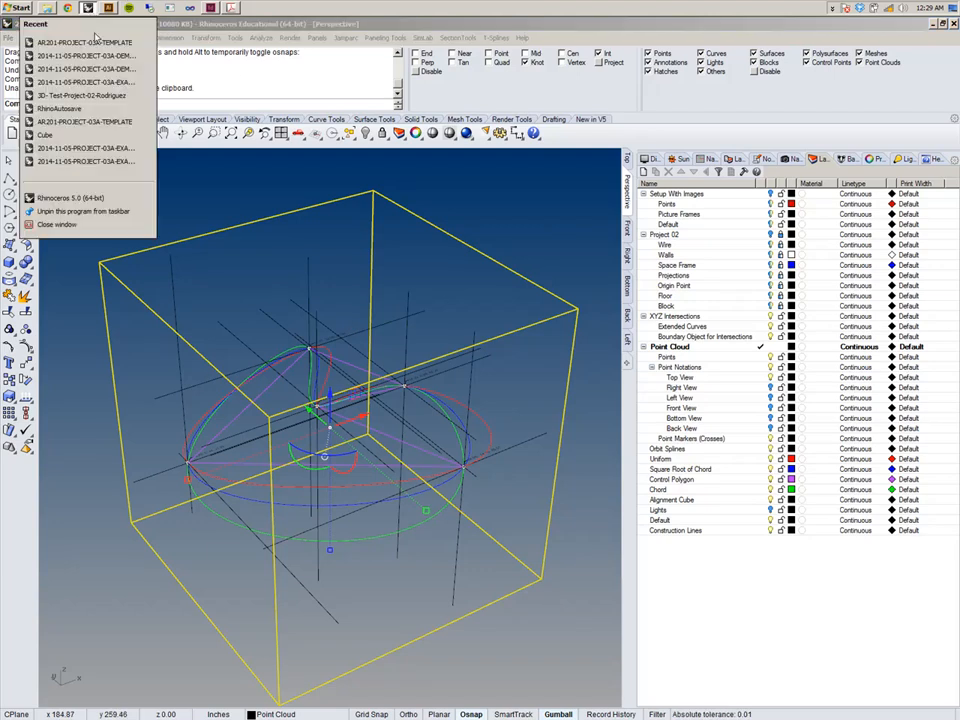
pyautogui.click(100, 43)
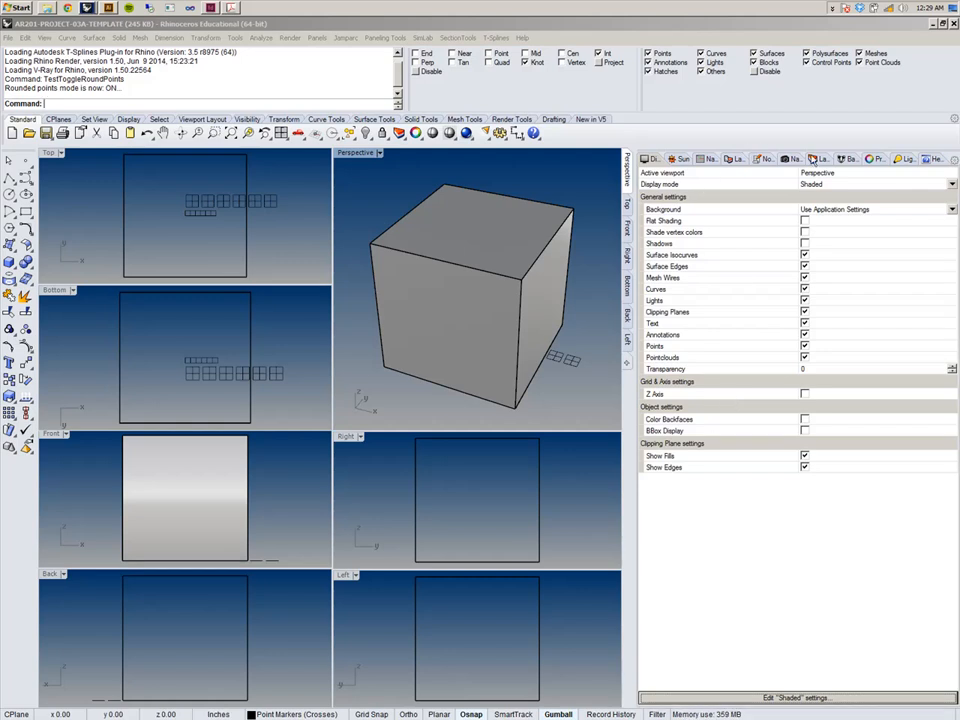
pyautogui.click(815, 159)
pyautogui.click(733, 389)
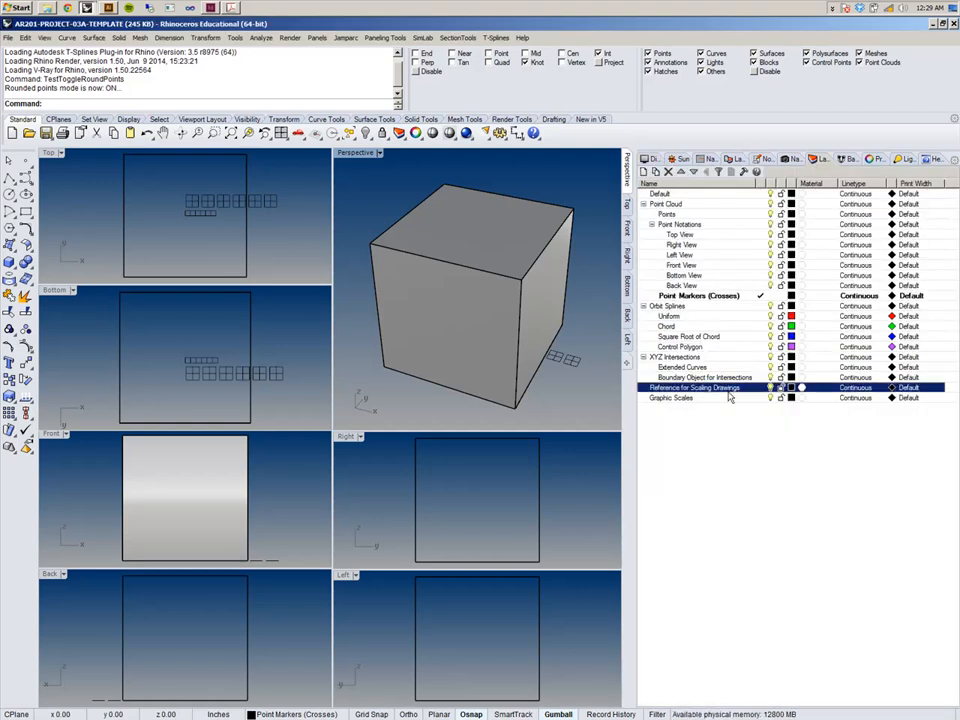
pyautogui.keyDown('ctrl'); pyautogui.click(726, 398); pyautogui.keyUp('ctrl')
pyautogui.rightClick(726, 398)
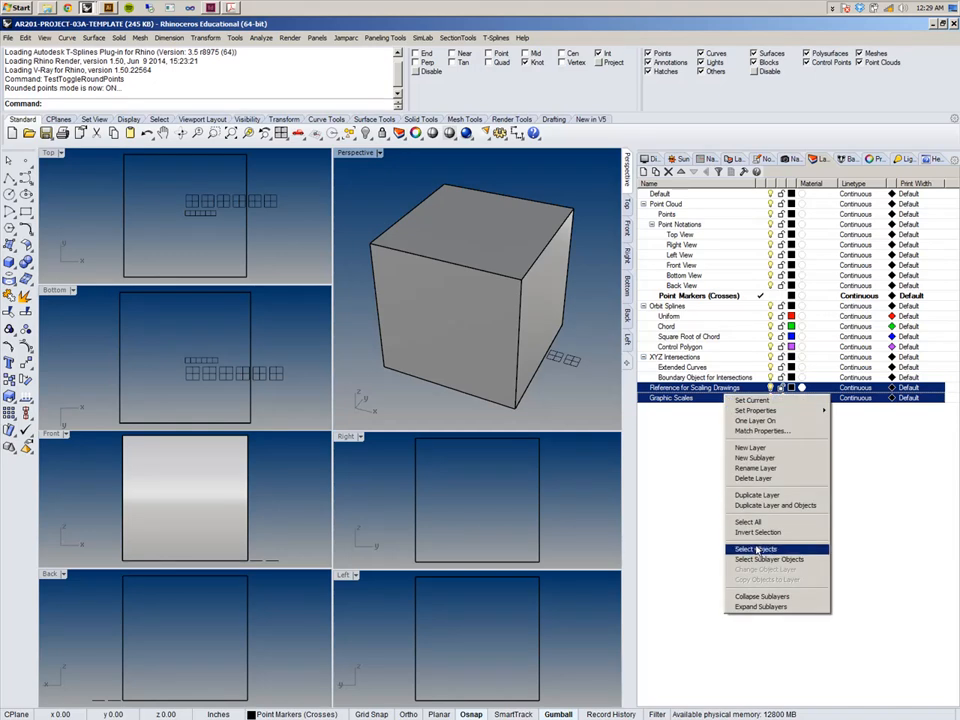
pyautogui.click(680, 549)
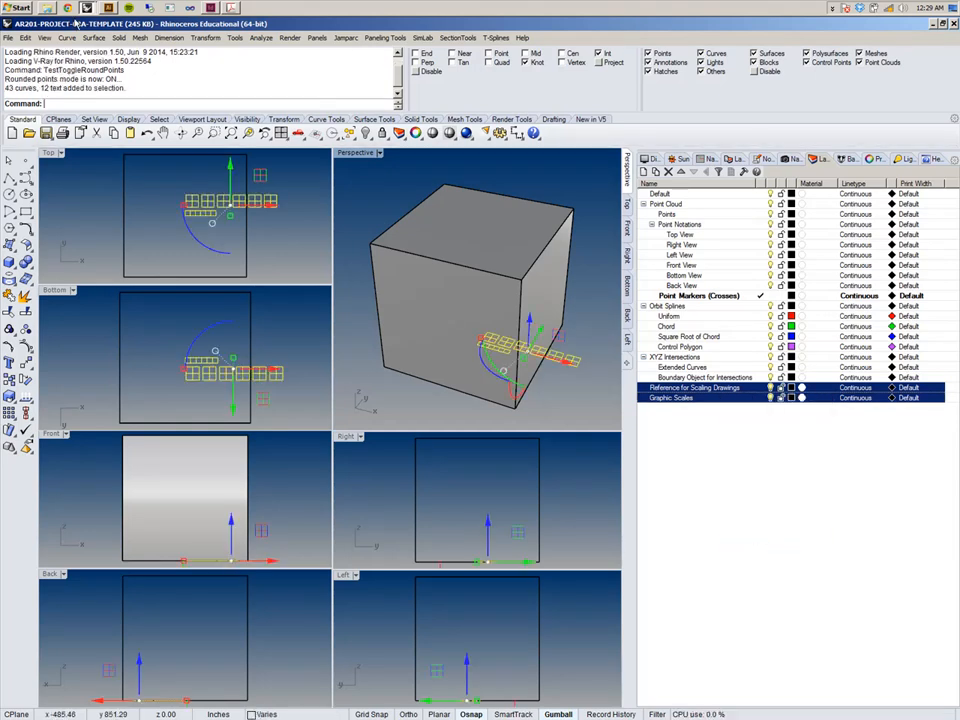
# Copy the selected objects and switch to the 2014-11-05-PROJECT-03A-DEMO-PART-2 window.
pyautogui.click(25, 38)
pyautogui.click(32, 92)
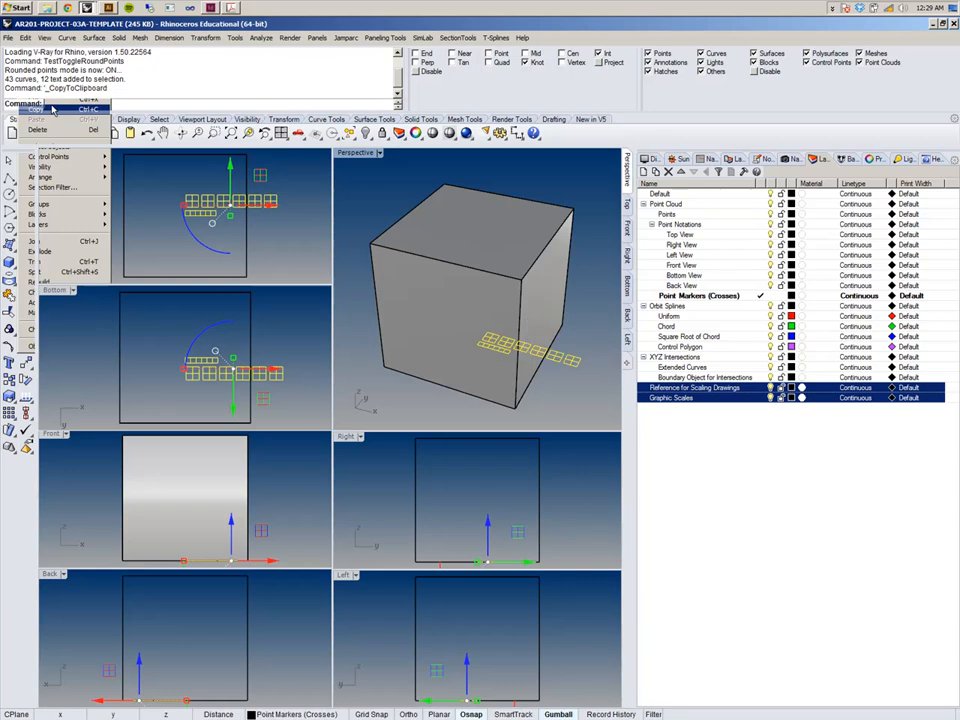
pyautogui.rightClick(87, 8)
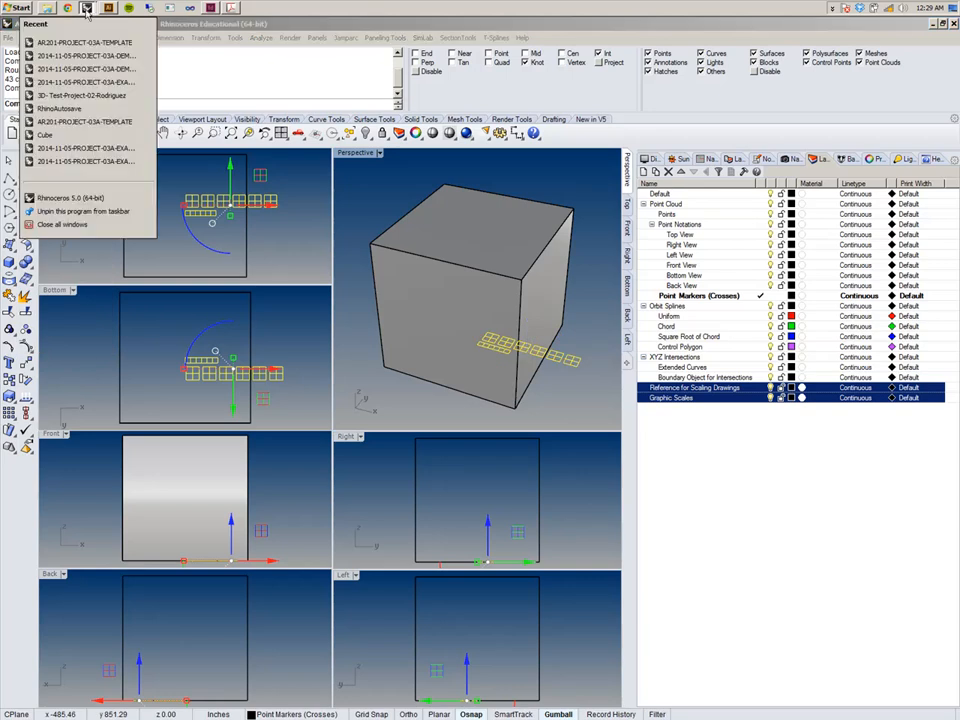
pyautogui.click(87, 8)
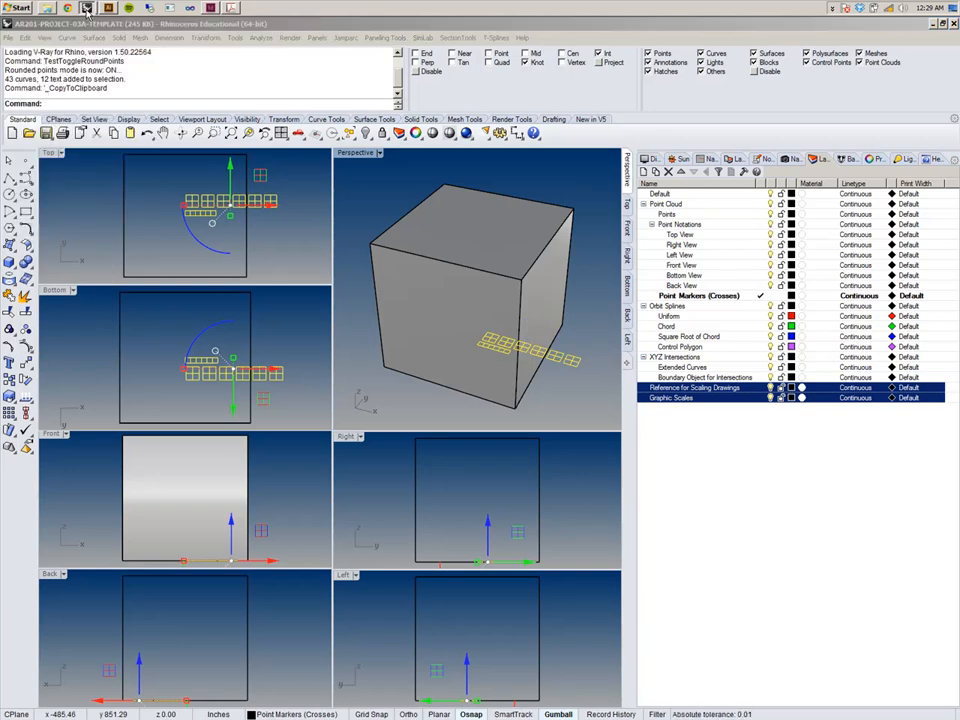
pyautogui.click(87, 8)
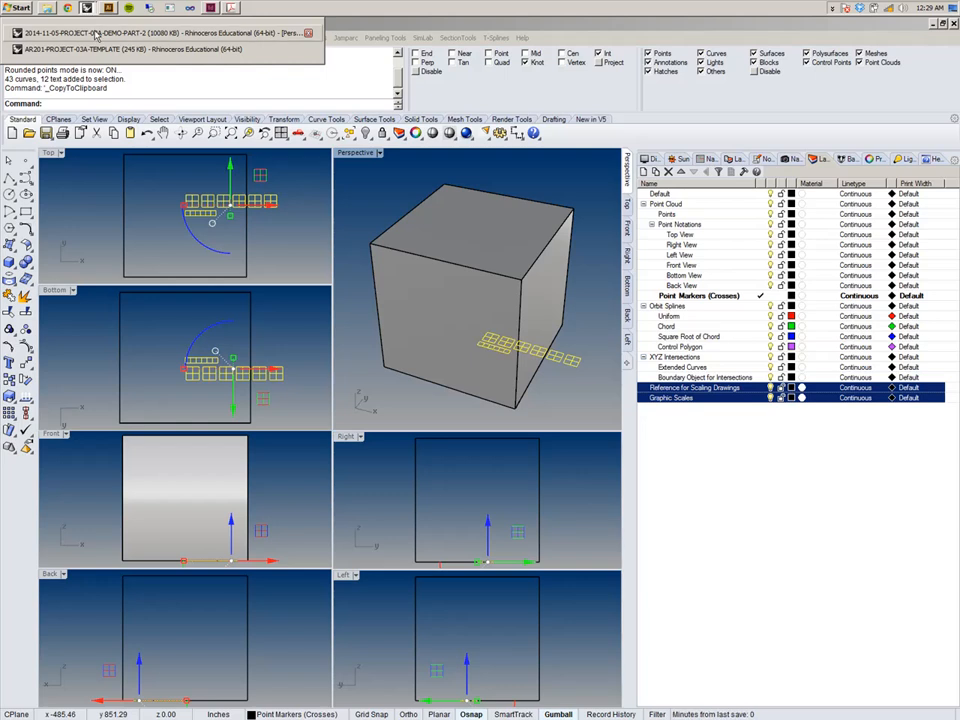
pyautogui.click(95, 27)
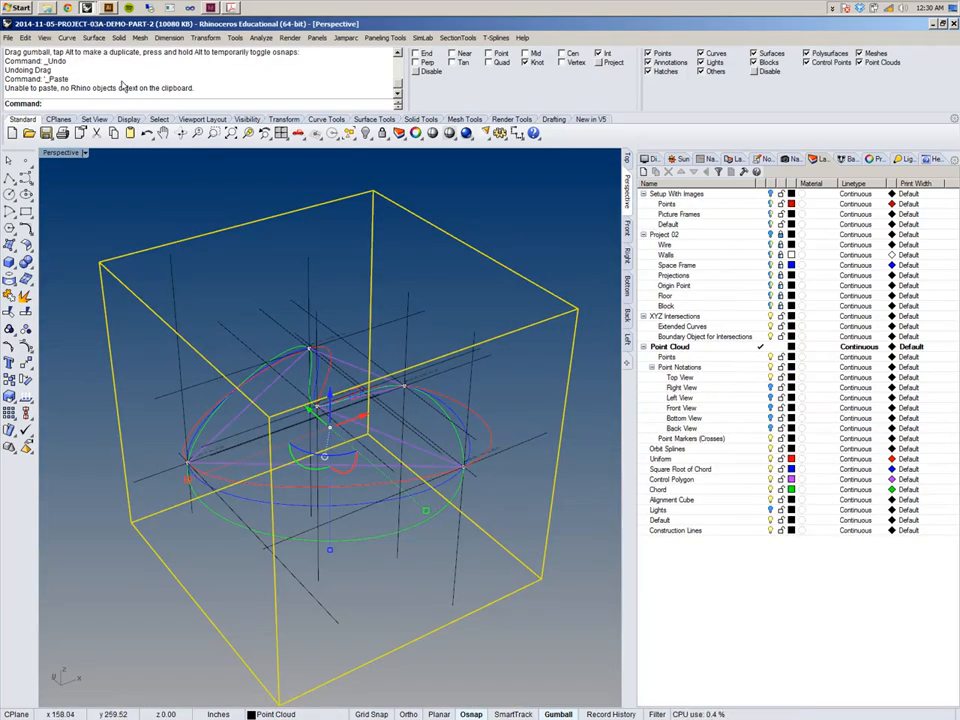
# Paste the graphic scales and scaling reference objects into the project file.
pyautogui.click(24, 38)
pyautogui.click(40, 93)
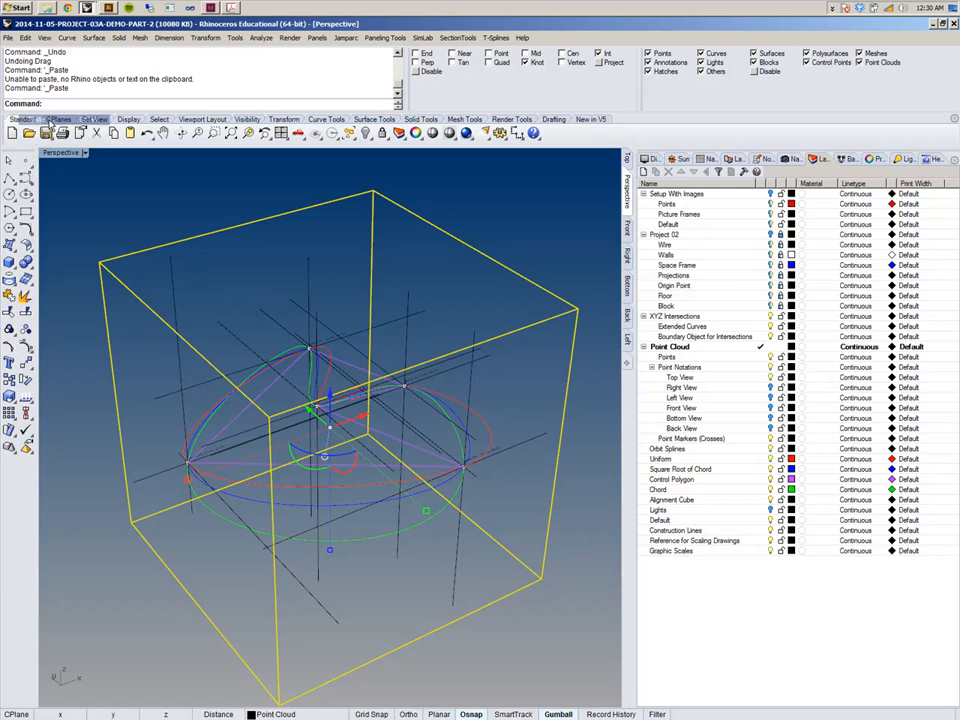
pyautogui.moveTo(338, 362)
pyautogui.mouseDown(button='right')
pyautogui.moveTo(335, 435)
pyautogui.moveTo(336, 341)
pyautogui.mouseUp(button='right')
pyautogui.scroll(-6, 336, 341)
pyautogui.keyDown('shift'); pyautogui.moveTo(388, 363); pyautogui.dragTo(306, 320, button='right'); pyautogui.keyUp('shift')
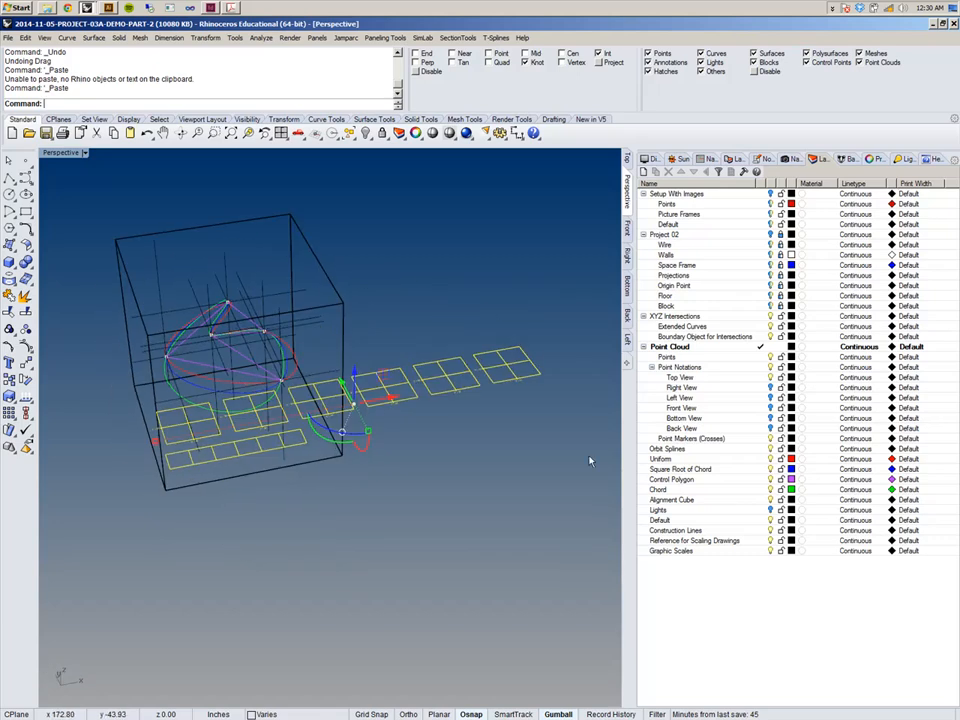
# Turn off the Reference for Scaling Drawings and Graphic Scales layers, then select the Top View layer.
pyautogui.click(770, 541)
pyautogui.click(770, 551)
pyautogui.keyDown('shift'); pyautogui.moveTo(303, 396); pyautogui.dragTo(401, 358, button='right'); pyautogui.keyUp('shift')
pyautogui.scroll(5, 349, 320)
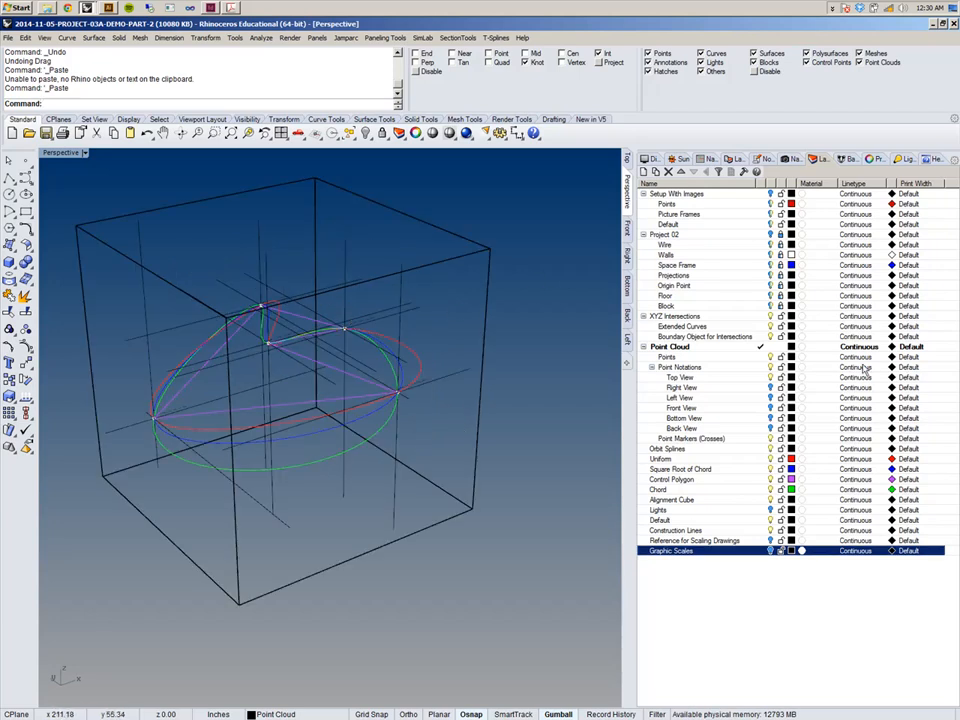
pyautogui.moveTo(334, 297); pyautogui.dragTo(433, 371, button='right')
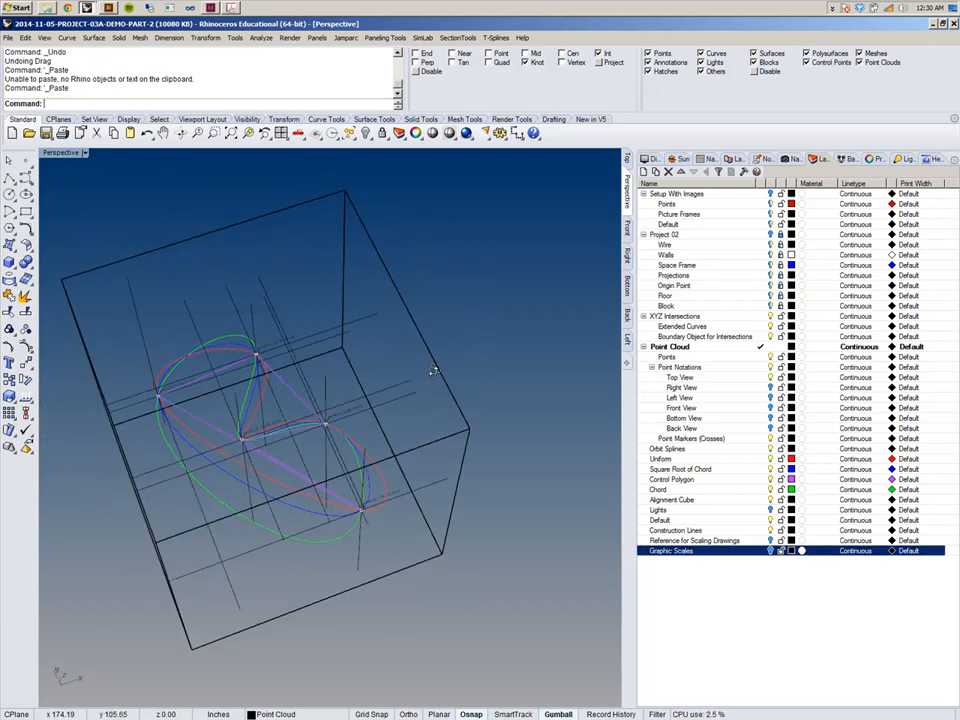
pyautogui.click(713, 378)
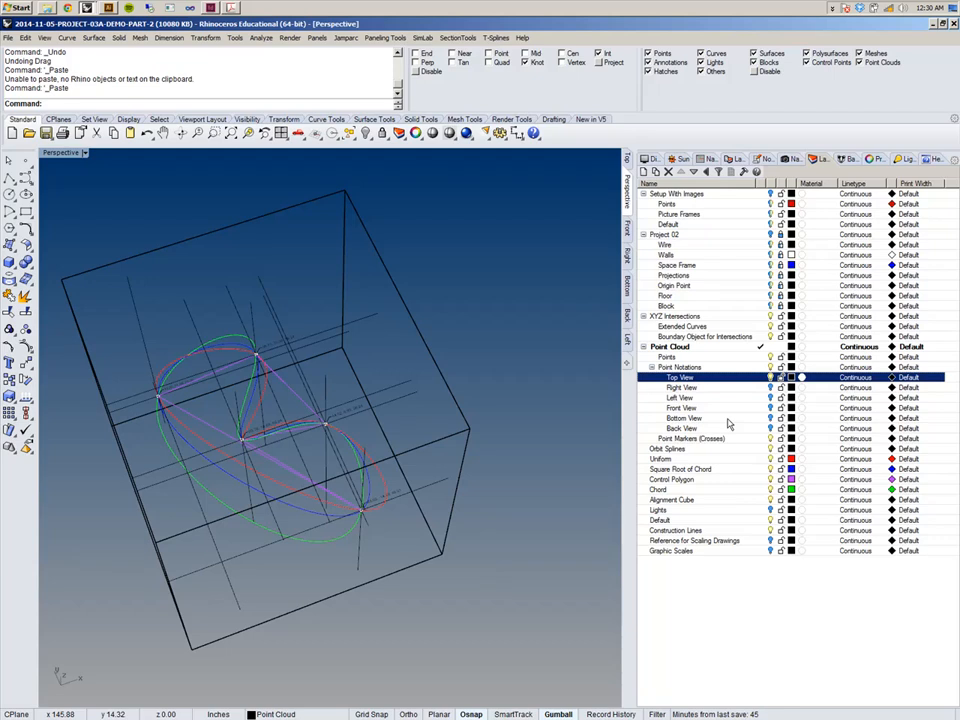
# Reorder the Point Notations sublayers to Top, Bottom, Front, Back, Left and Right View.
pyautogui.click(726, 418)
pyautogui.click(681, 172)
pyautogui.click(681, 172)
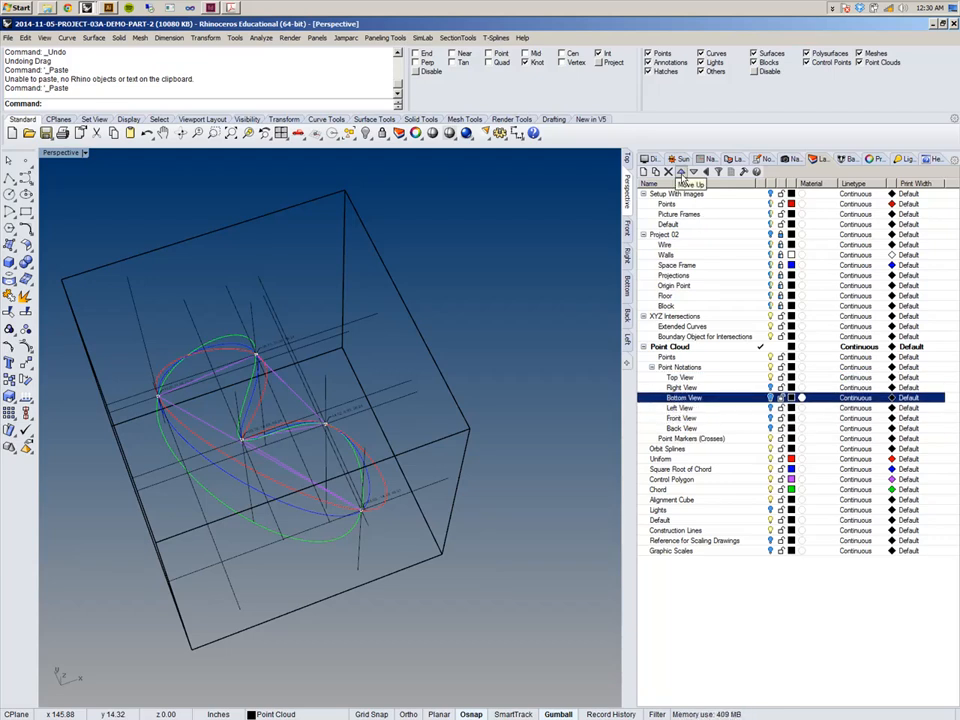
pyautogui.click(681, 172)
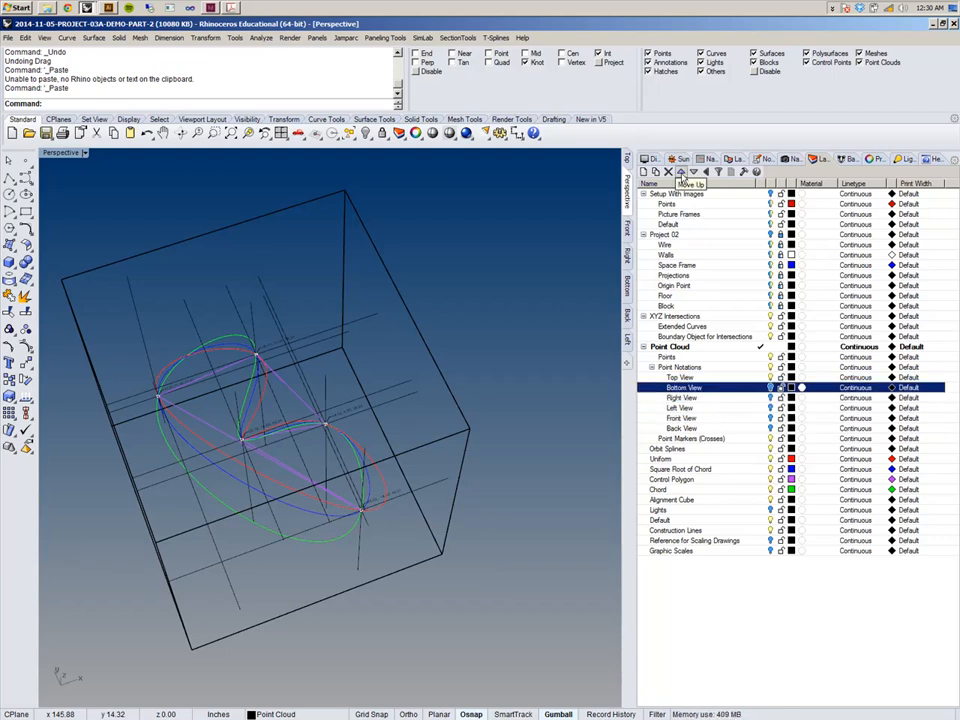
pyautogui.click(700, 420)
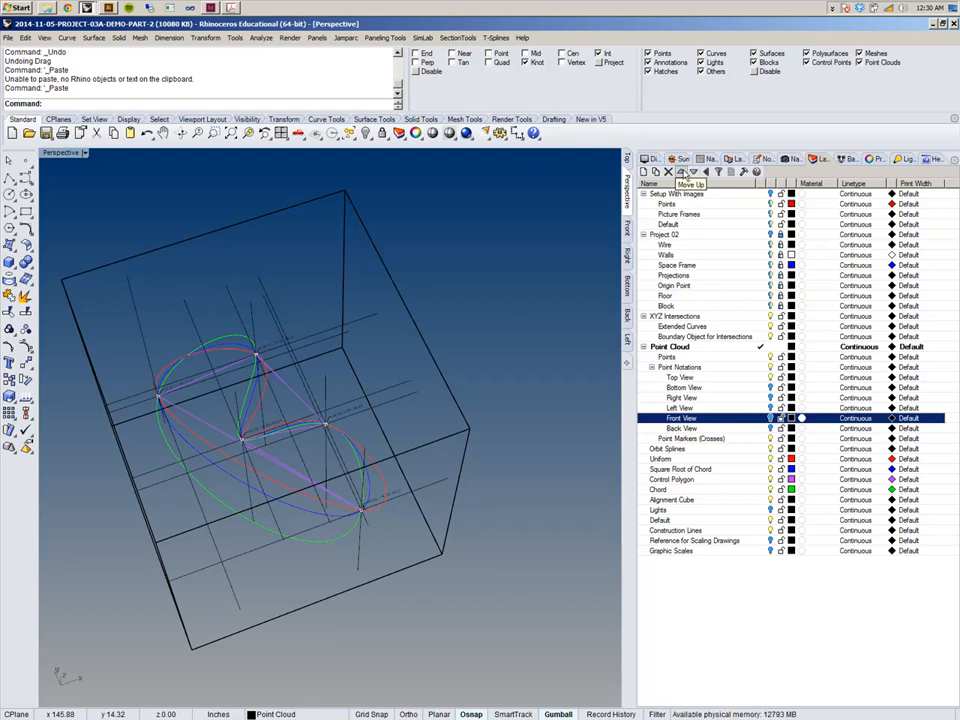
pyautogui.click(681, 172)
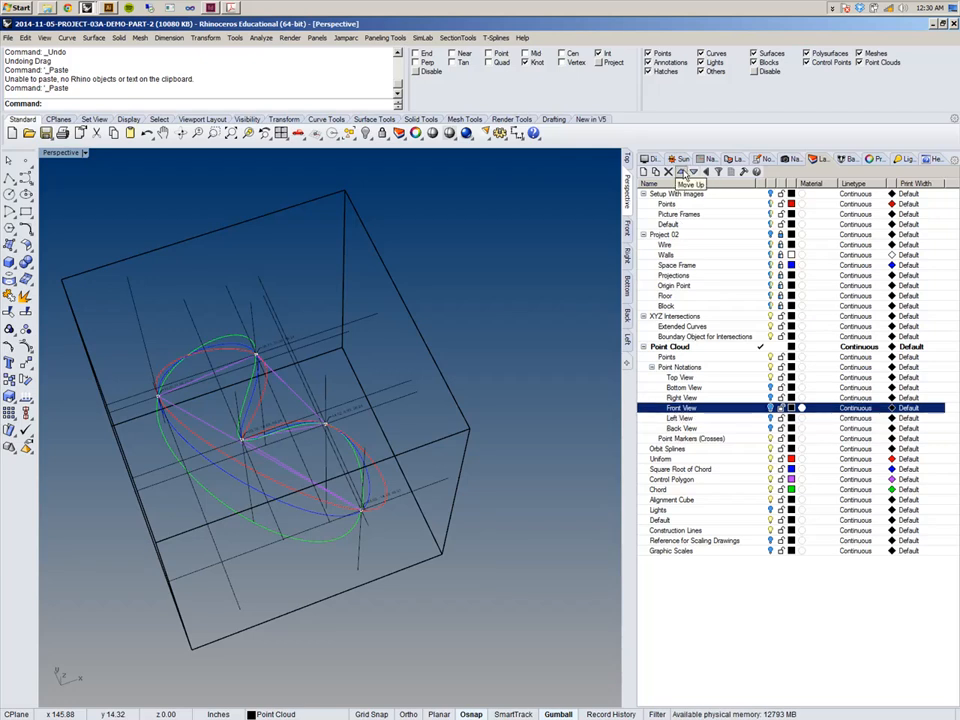
pyautogui.click(703, 429)
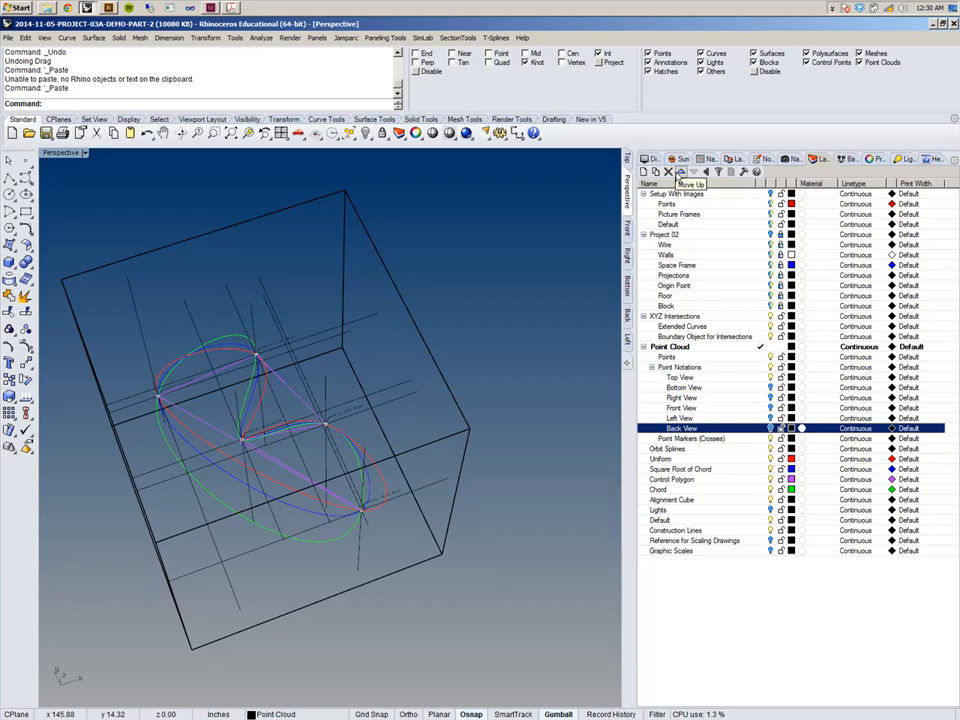
pyautogui.click(682, 173)
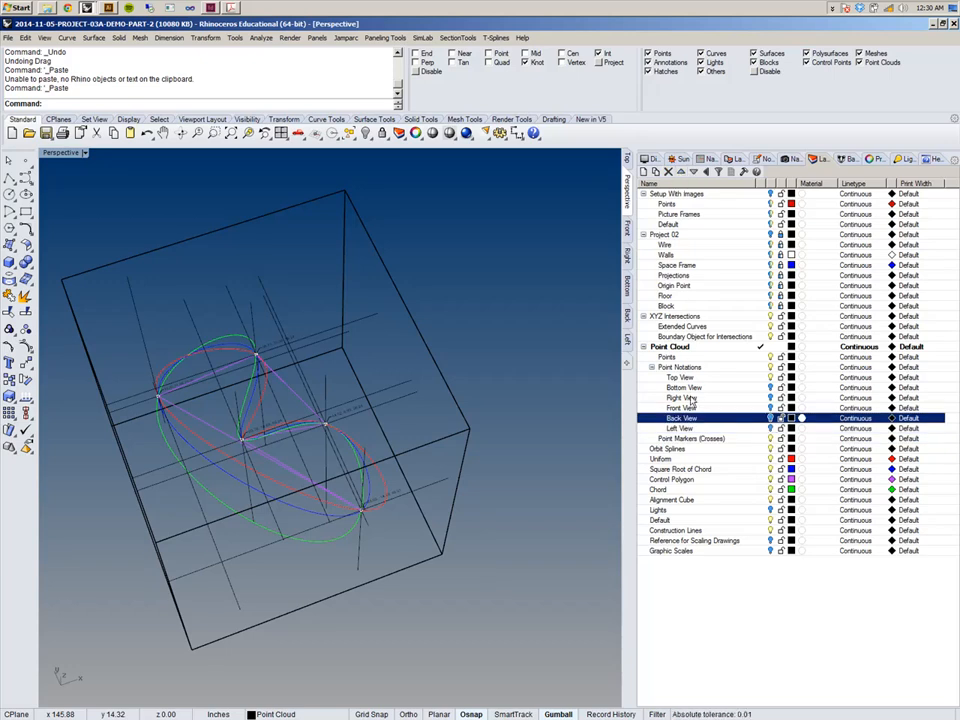
pyautogui.click(691, 399)
pyautogui.click(694, 172)
pyautogui.click(694, 172)
pyautogui.click(694, 172)
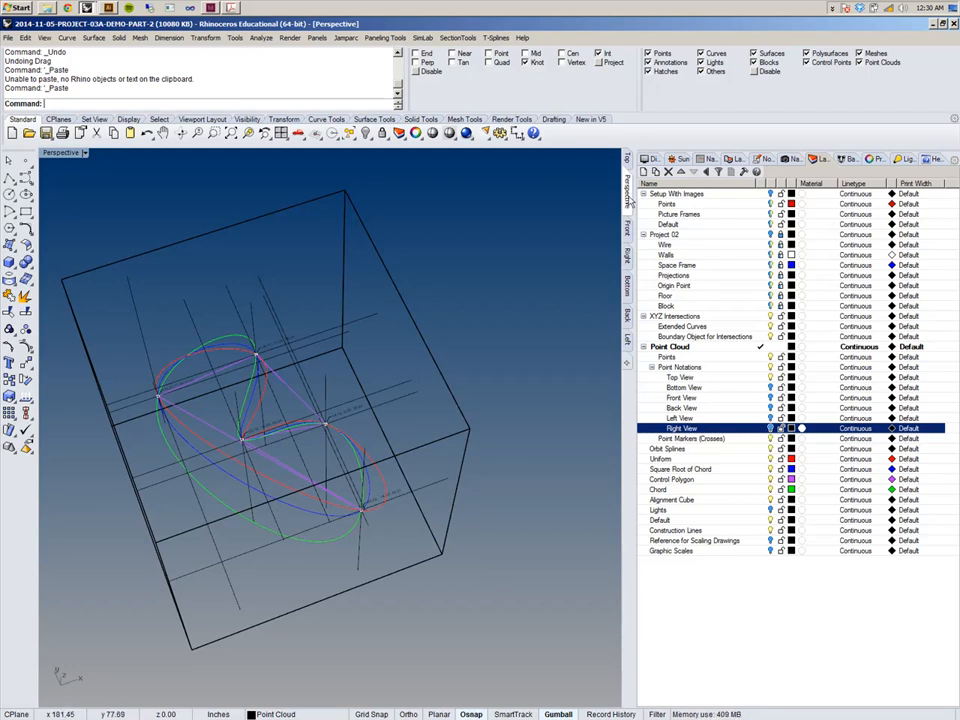
# Switch to the Top viewport, select the Top View layer and set the viewport display to Shaded.
pyautogui.click(627, 161)
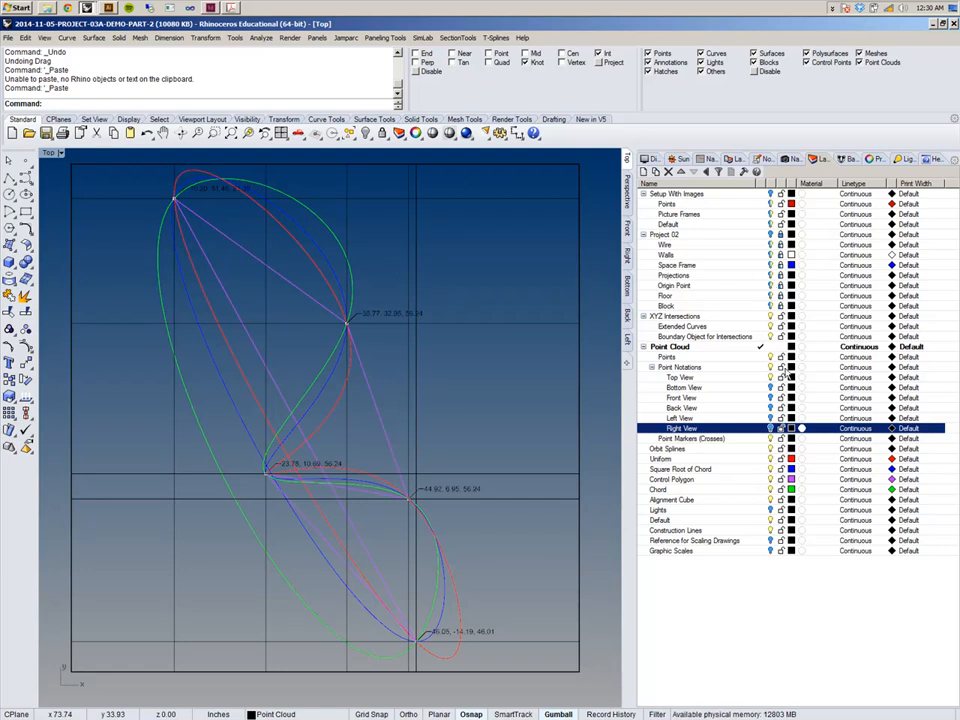
pyautogui.click(685, 378)
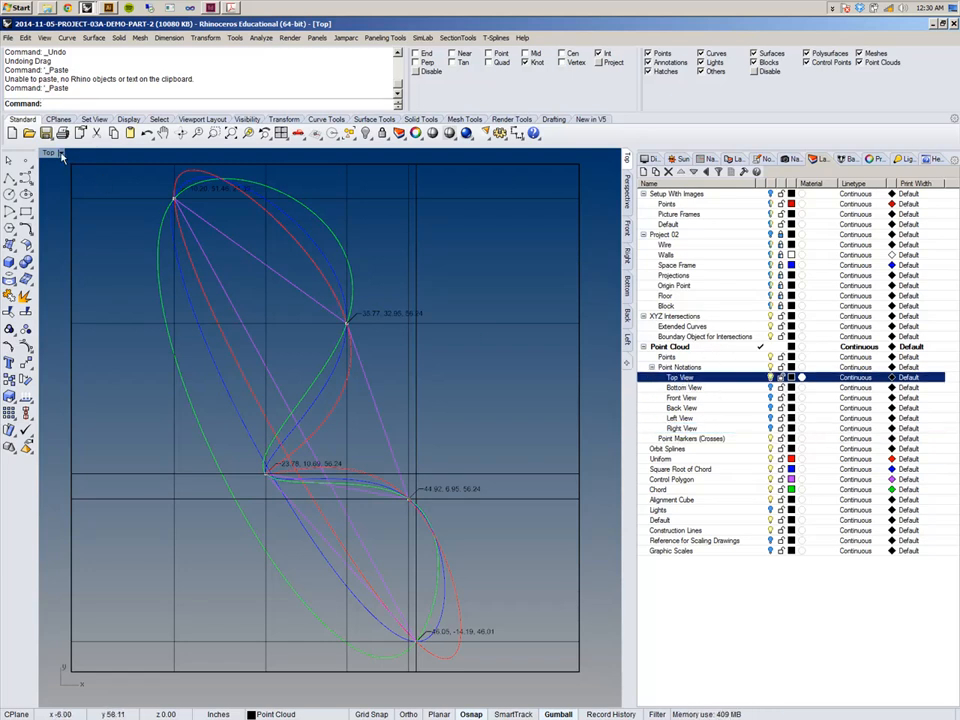
pyautogui.click(61, 152)
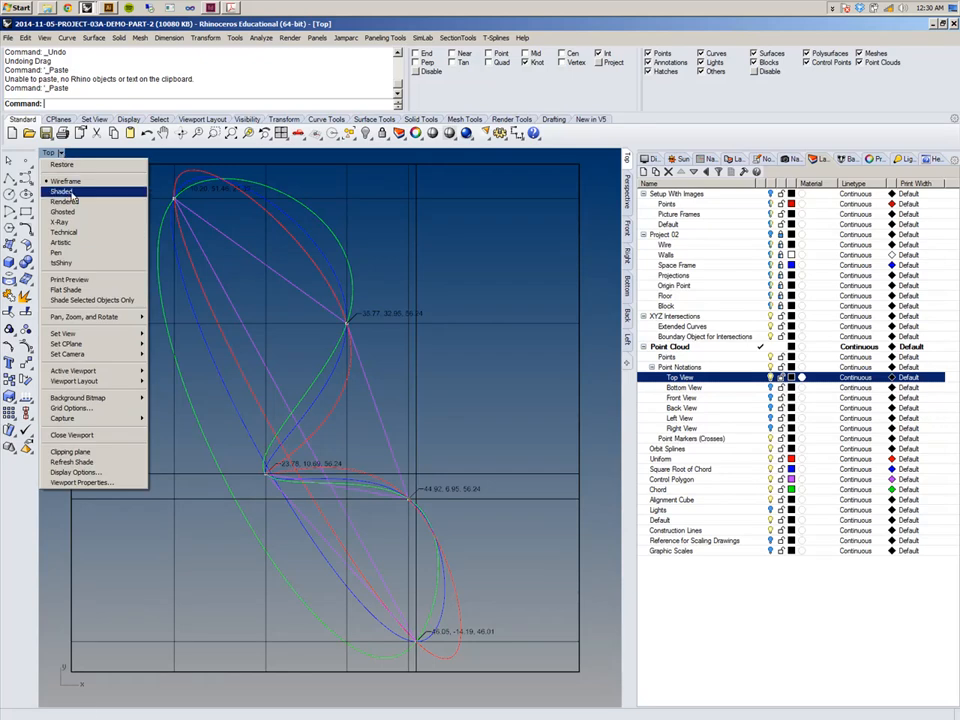
pyautogui.click(72, 193)
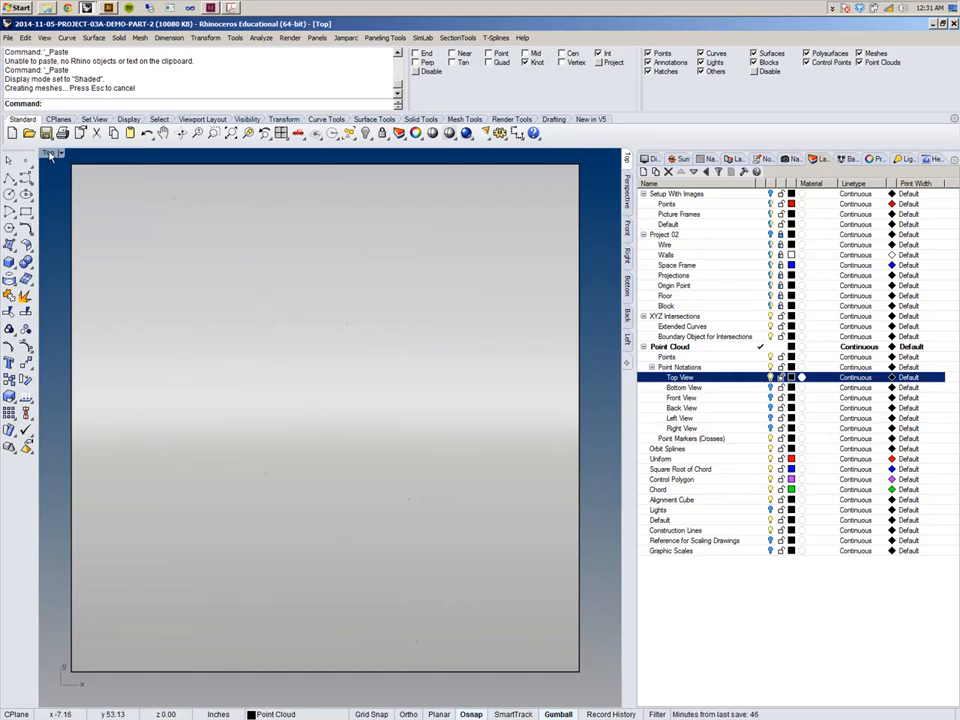
# Create a silhouette curve from the shaded cube surface in the Top view.
pyautogui.moveTo(160, 188); pyautogui.dragTo(157, 199, button='right')
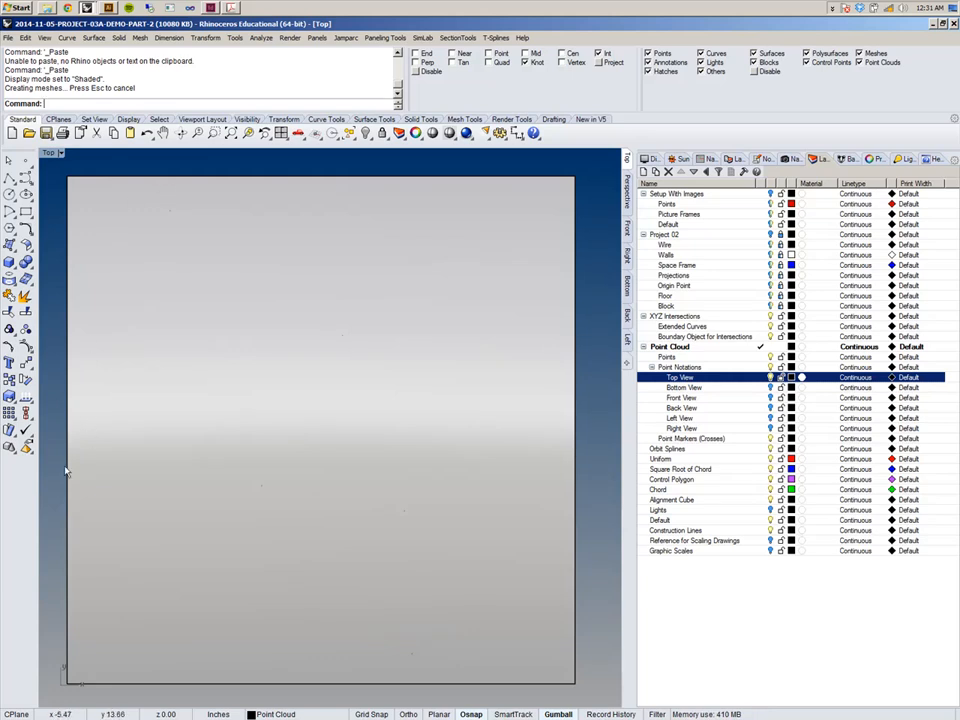
pyautogui.click(67, 38)
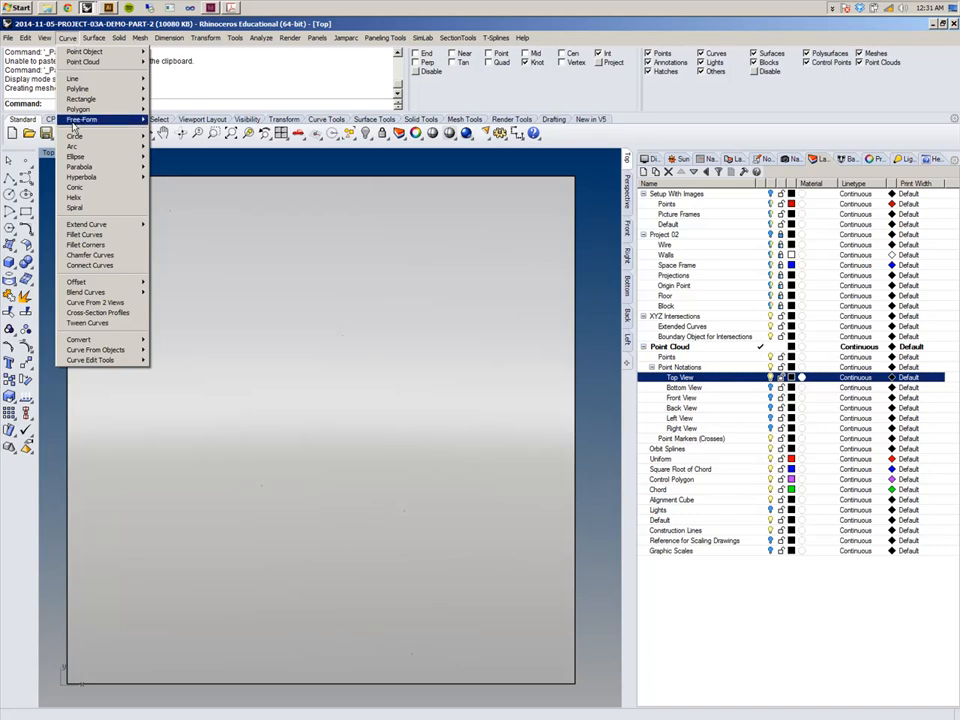
pyautogui.moveTo(143, 350)
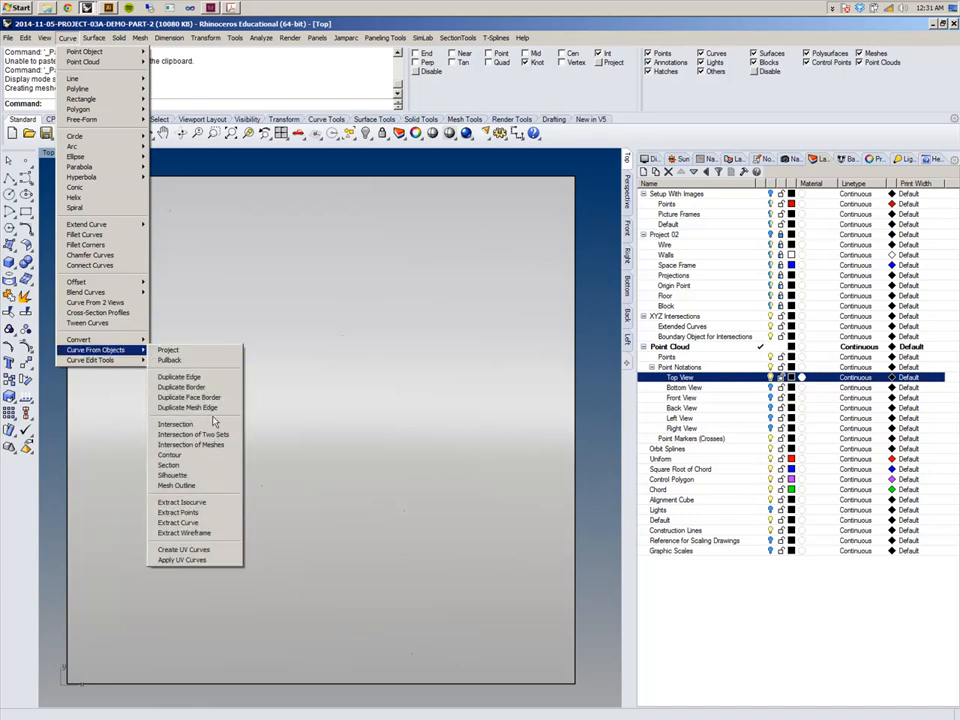
pyautogui.click(206, 476)
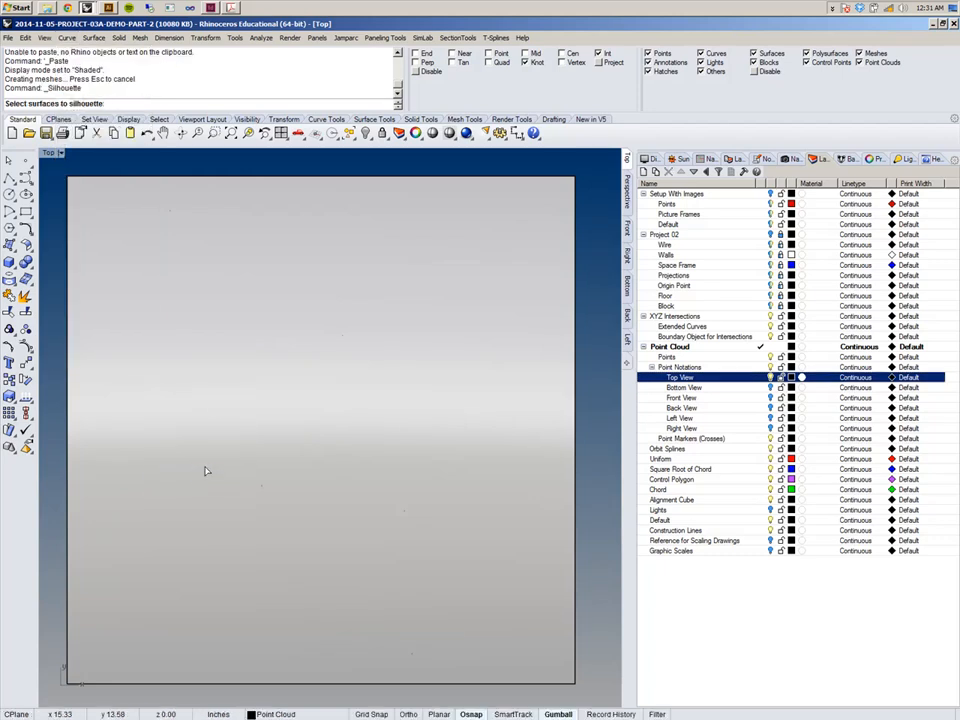
pyautogui.click(210, 225)
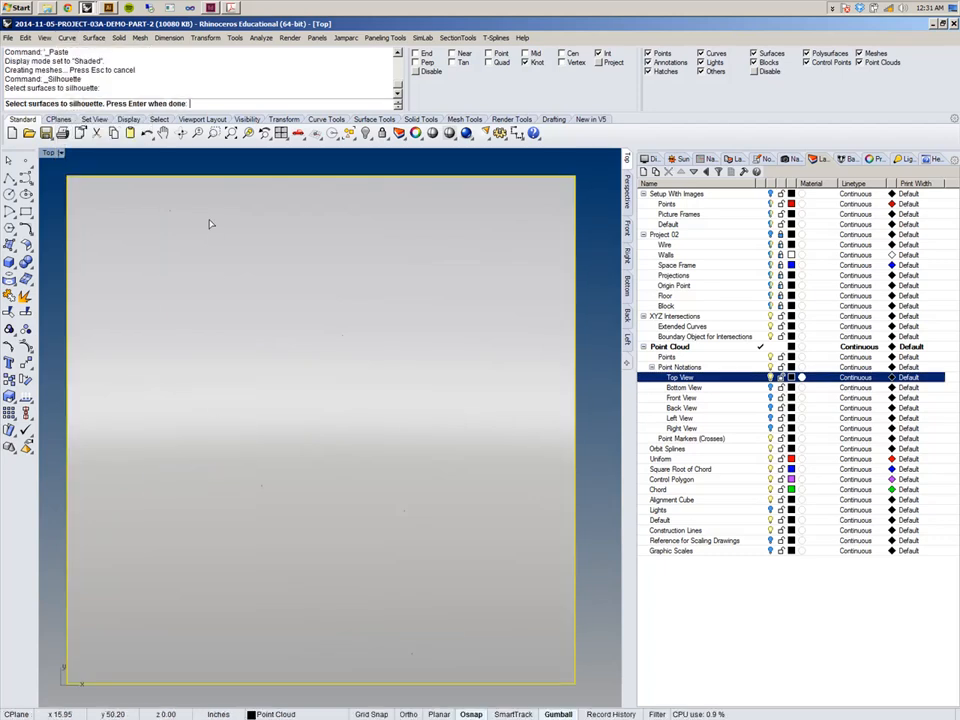
pyautogui.press('Return')
pyautogui.scroll(-2, 253, 240)
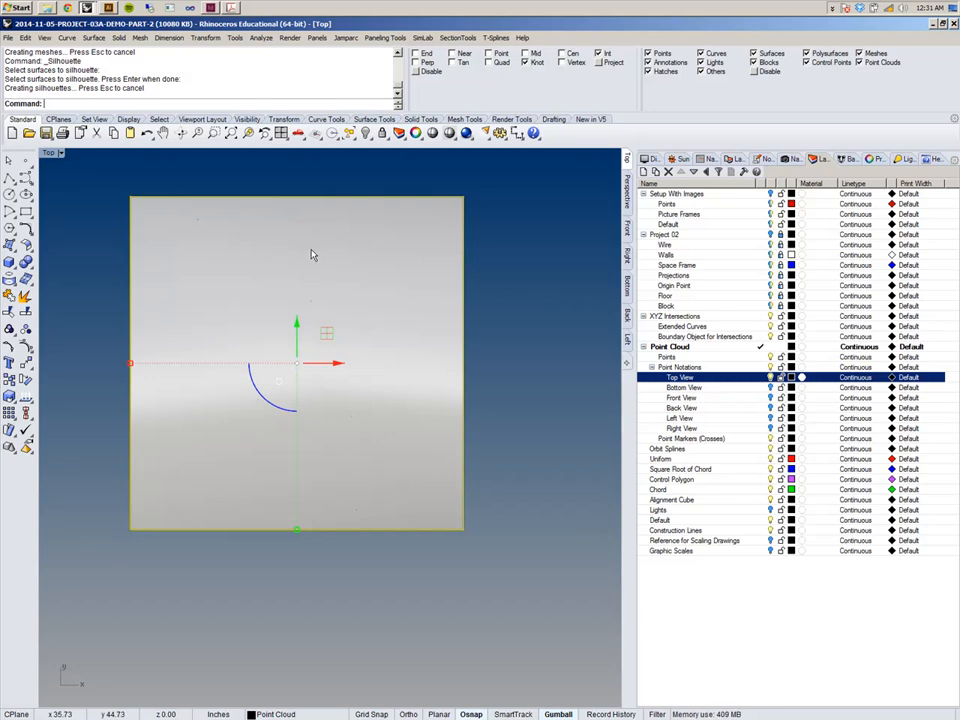
# Select the cube extrusion and hide it.
pyautogui.click(311, 255)
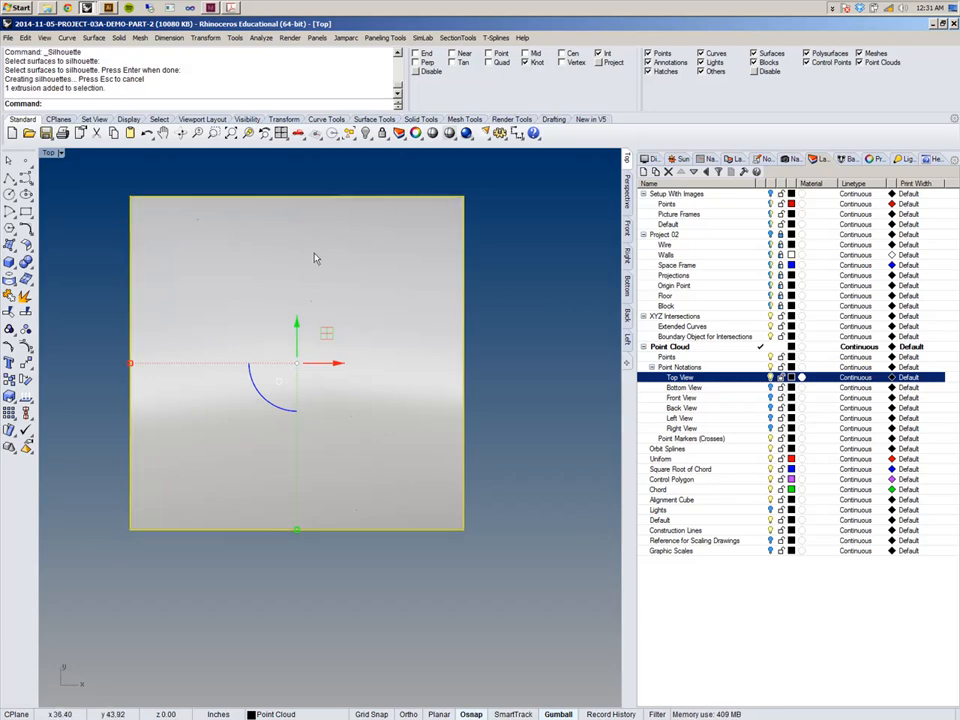
pyautogui.hotkey('ctrl', 'h')
pyautogui.scroll(-1, 317, 261)
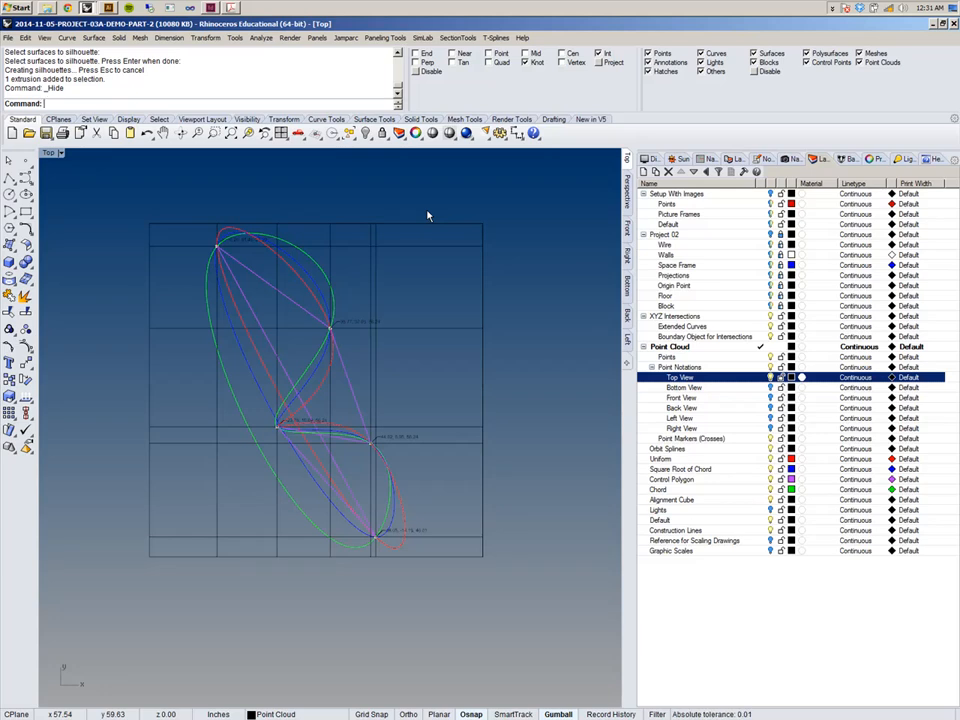
# Start Make 2-D Drawing, select the Points layer, and window-select all the point cloud drawing objects.
pyautogui.click(205, 38)
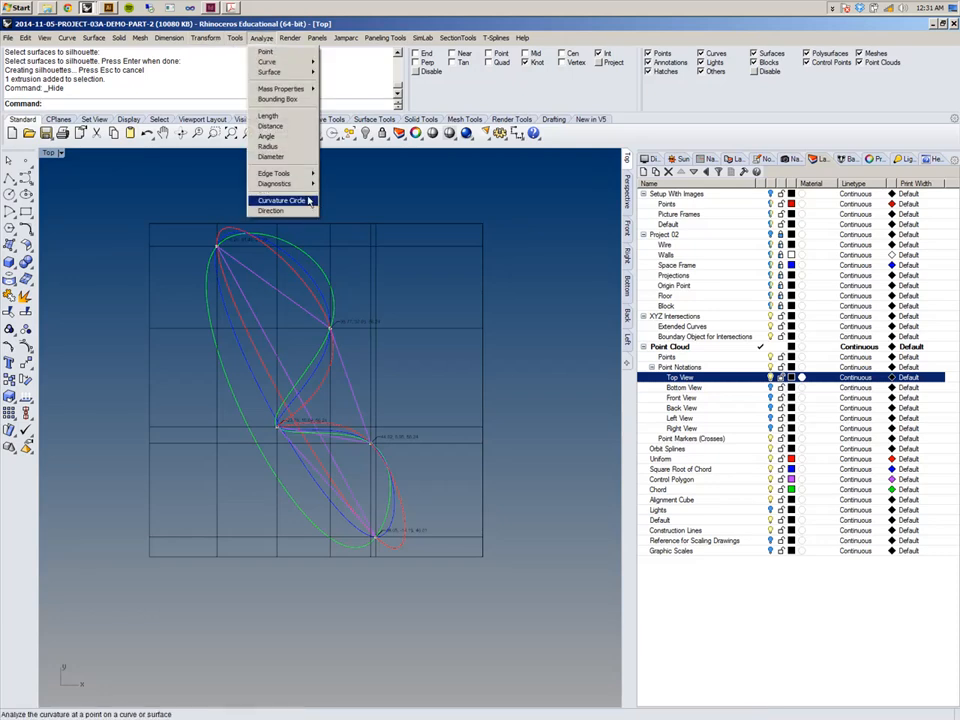
pyautogui.moveTo(283, 64)
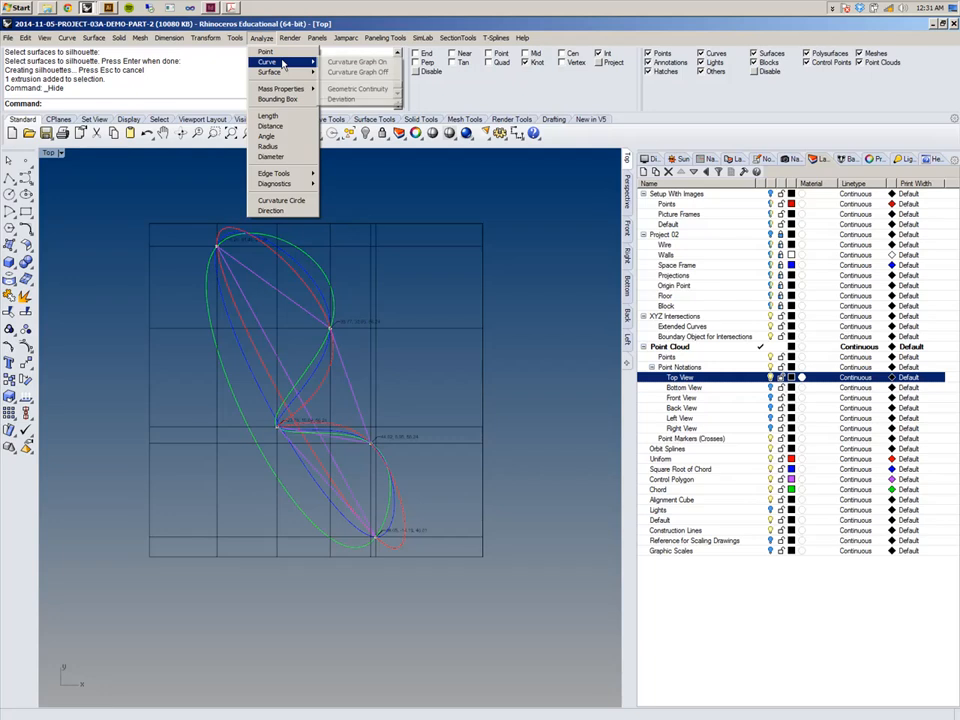
pyautogui.moveTo(169, 37)
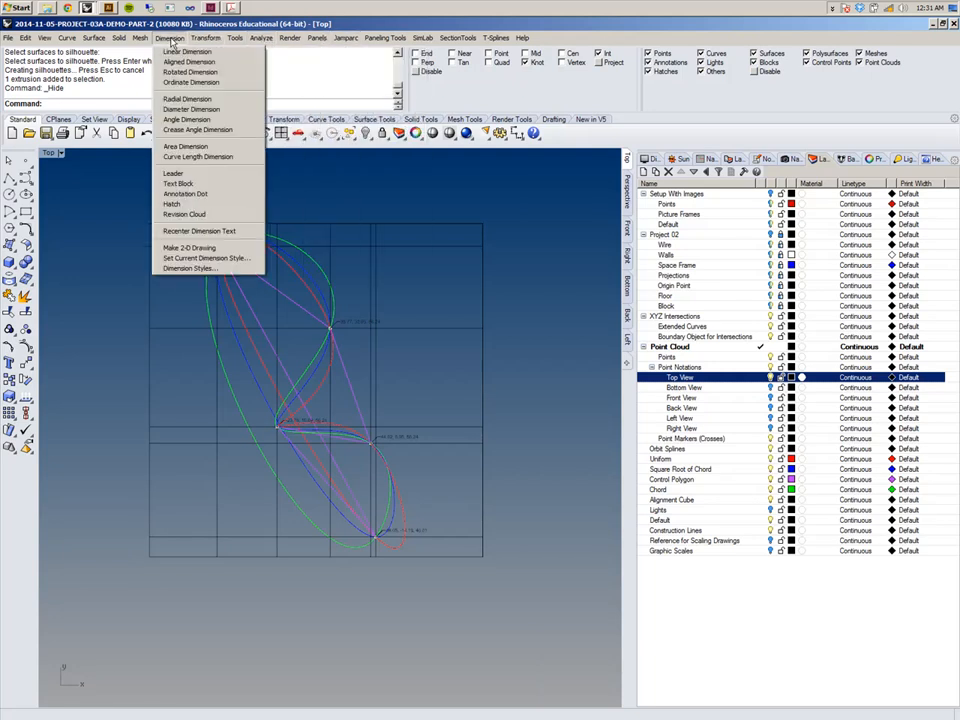
pyautogui.click(225, 249)
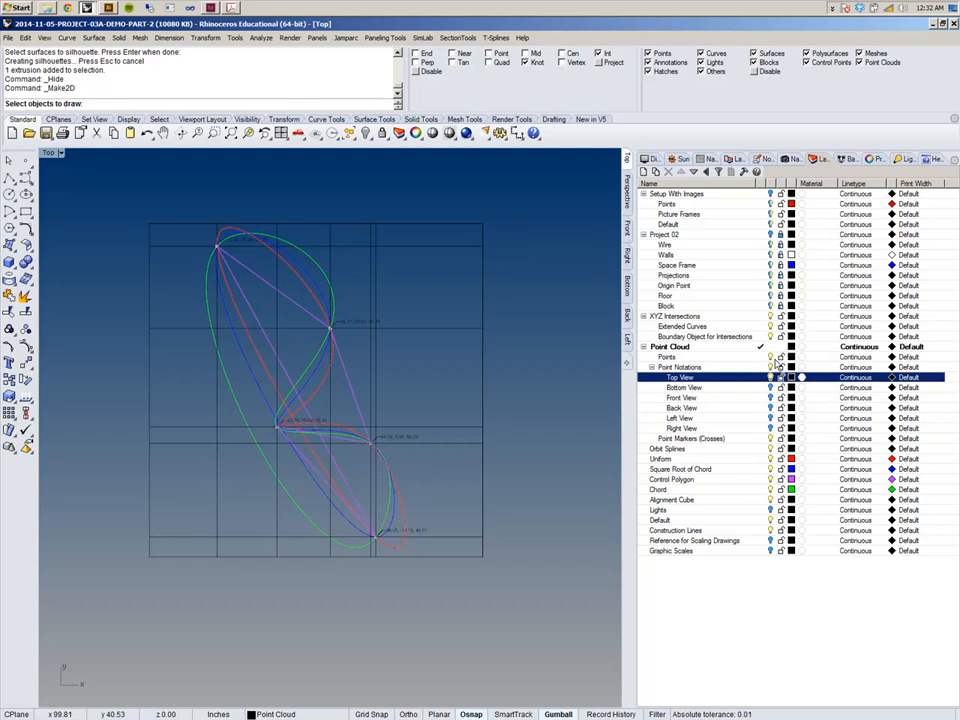
pyautogui.click(769, 357)
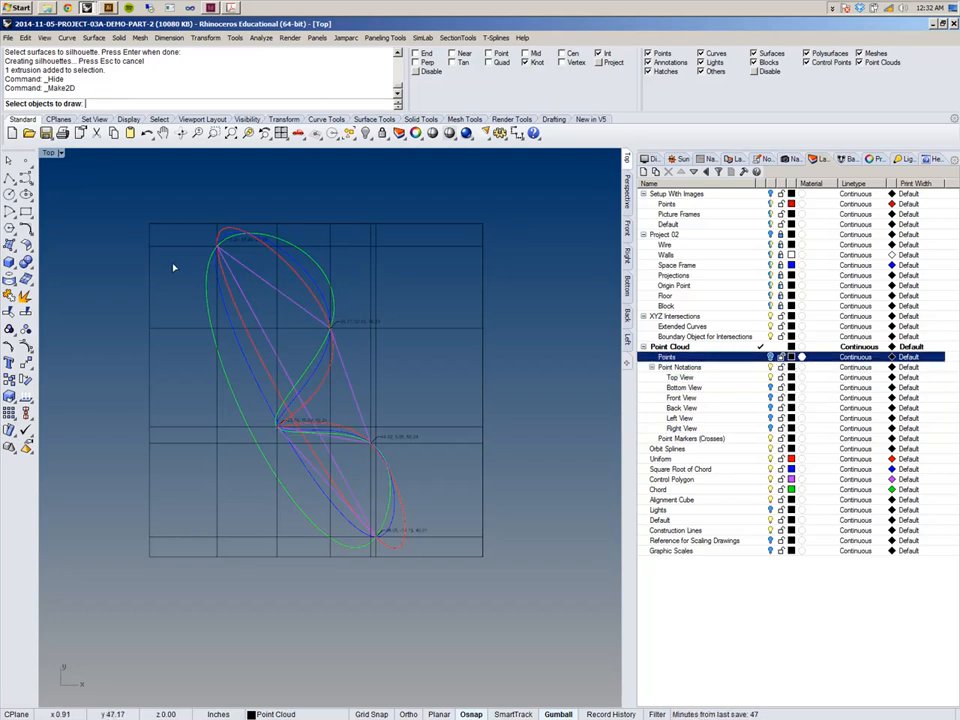
pyautogui.moveTo(161, 254); pyautogui.dragTo(160, 265, button='right')
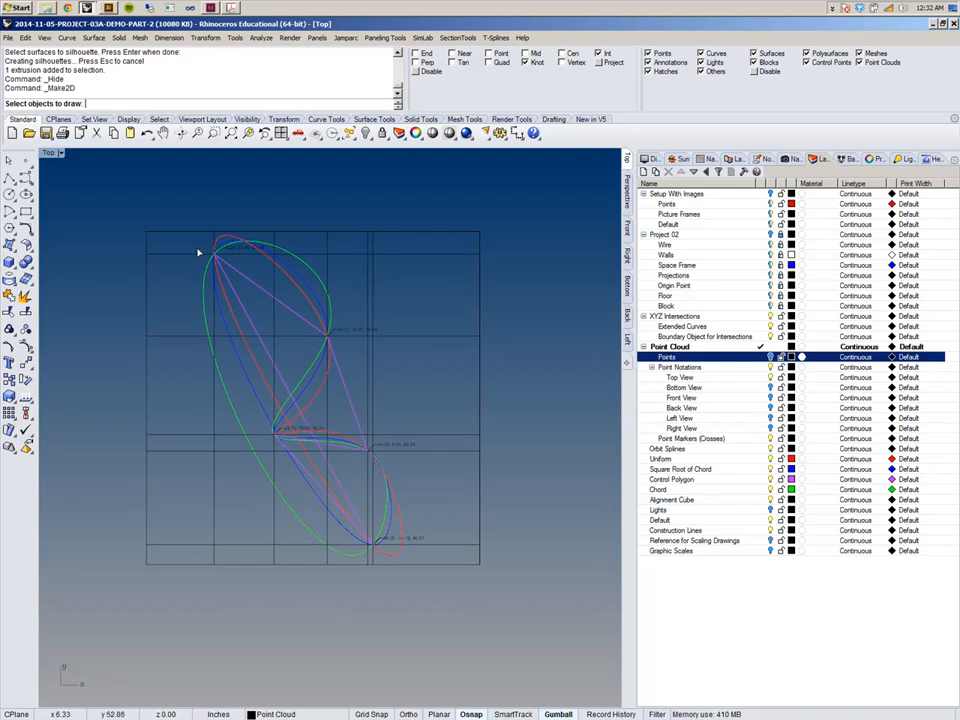
pyautogui.moveTo(71, 206)
pyautogui.mouseDown()
pyautogui.moveTo(471, 581)
pyautogui.moveTo(446, 566)
pyautogui.moveTo(516, 606)
pyautogui.mouseUp()
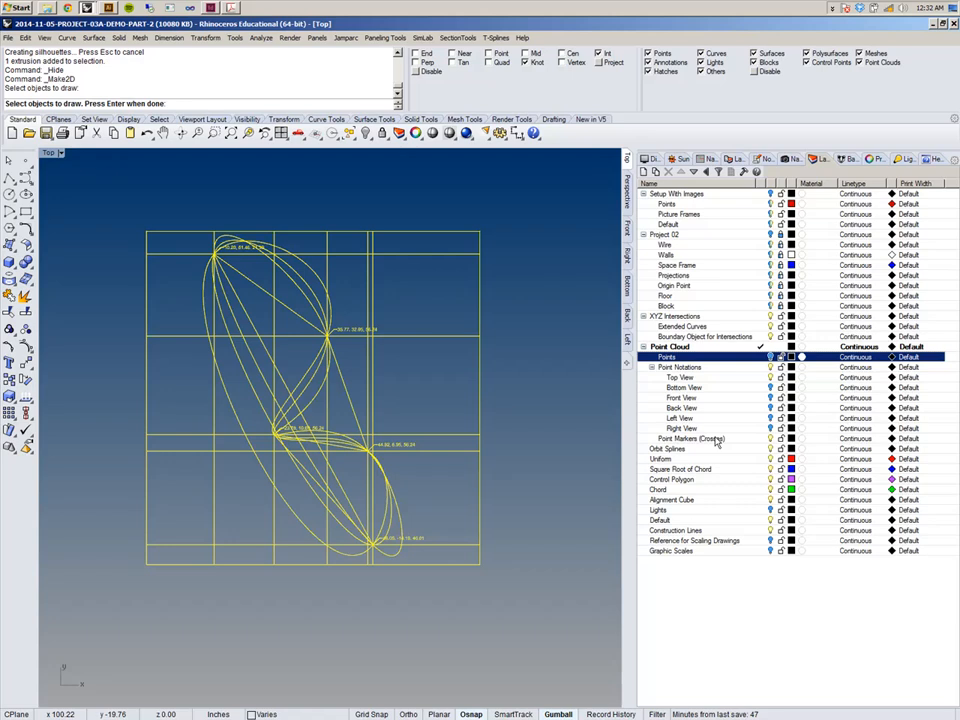
# Generate the 2-D drawing from the Current View with Maintain source layers enabled.
pyautogui.click(700, 439)
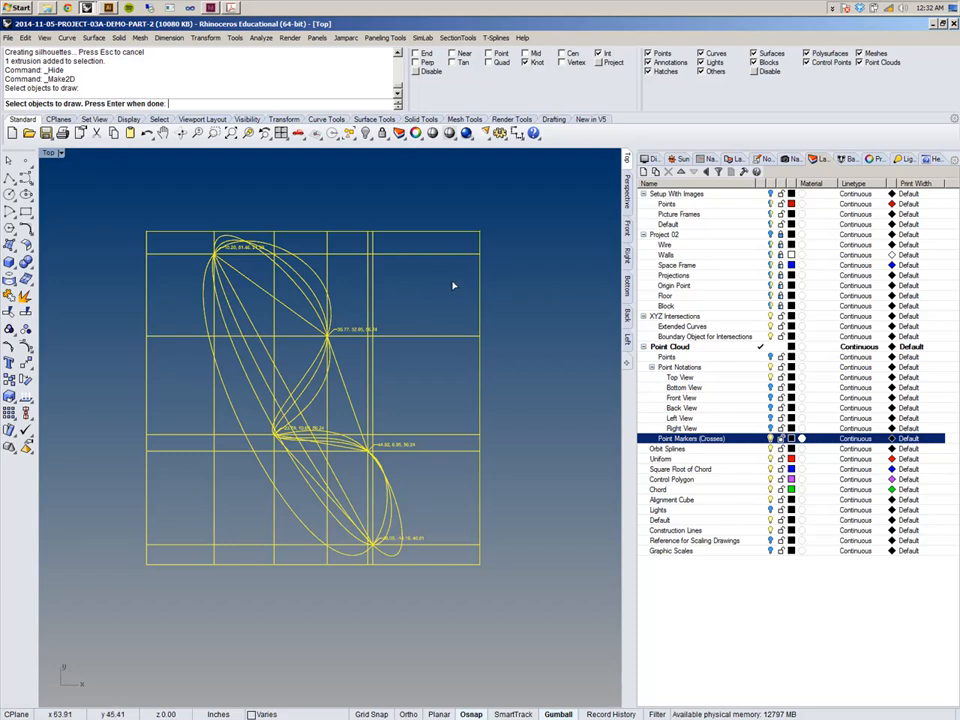
pyautogui.press('Return')
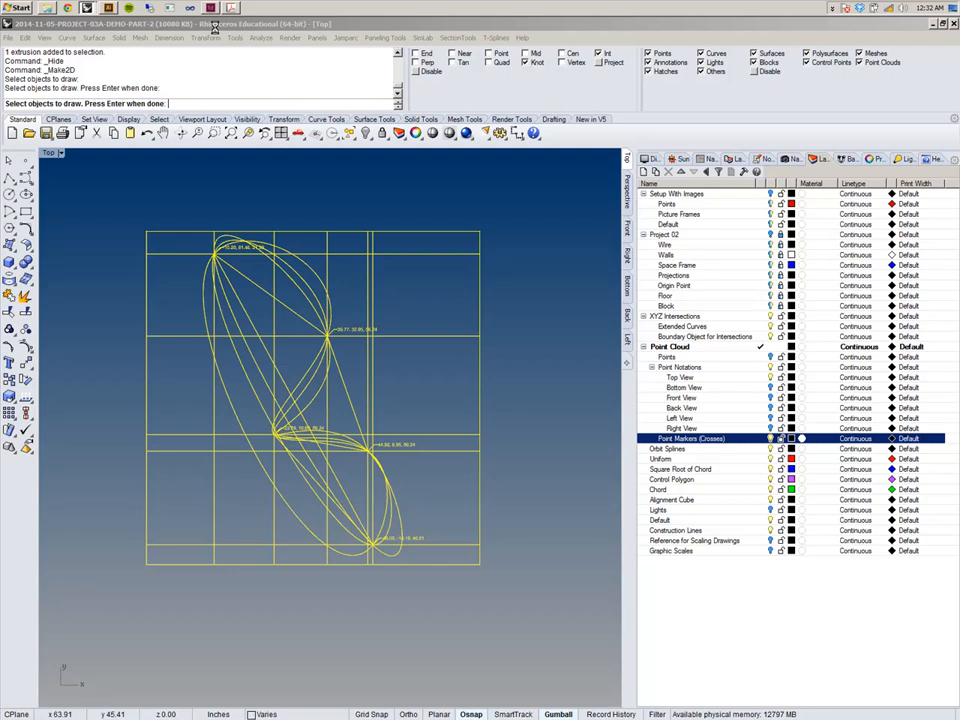
pyautogui.press('Return')
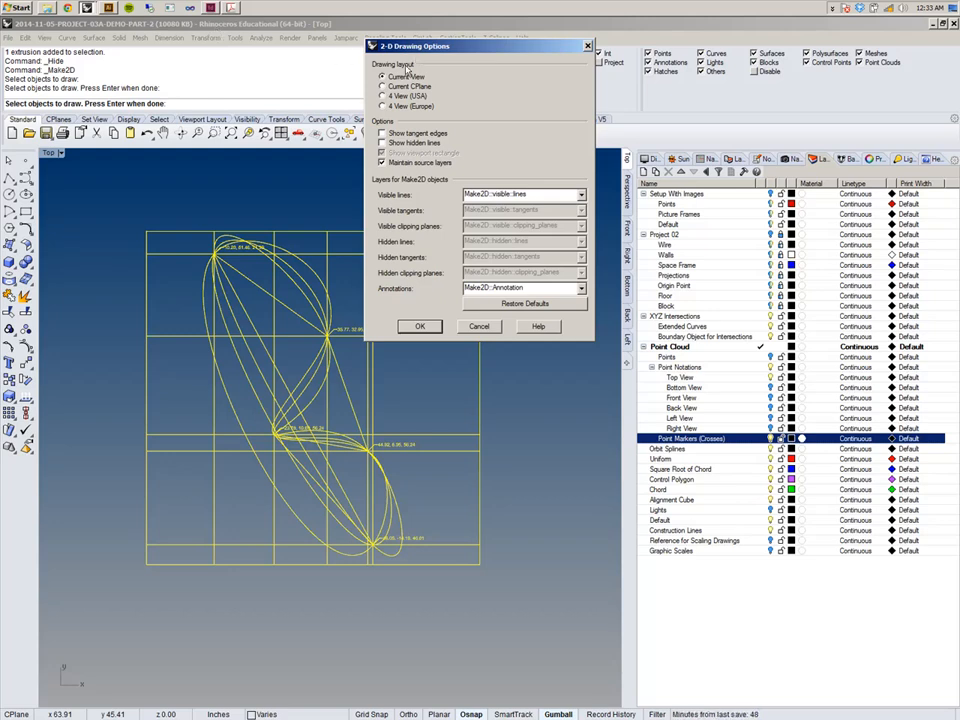
pyautogui.moveTo(414, 53); pyautogui.dragTo(310, 62)
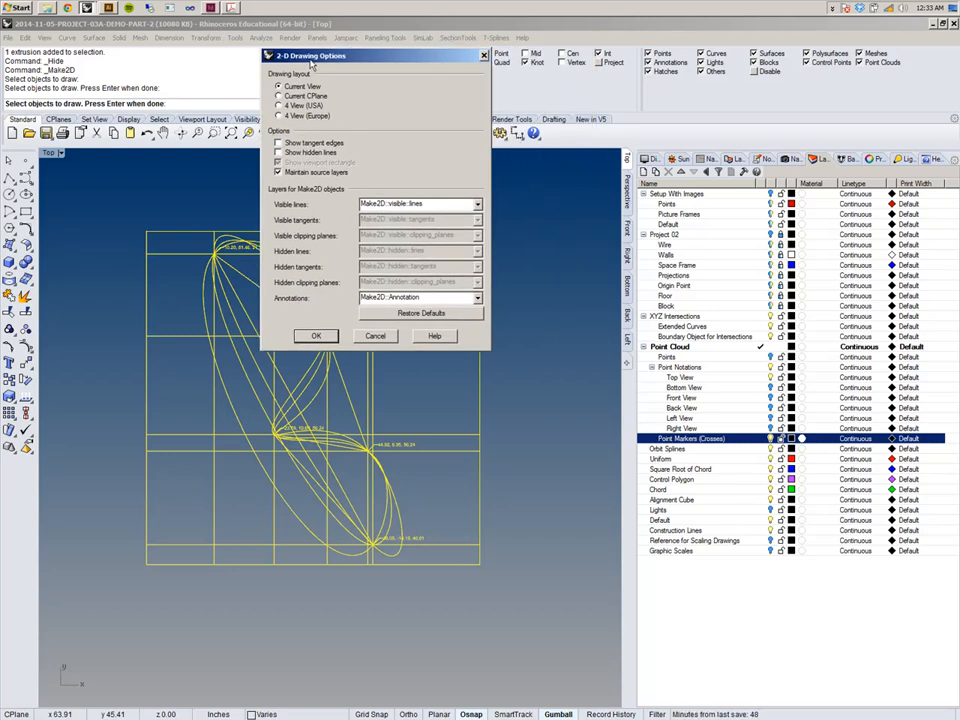
pyautogui.doubleClick(442, 203)
pyautogui.doubleClick(426, 297)
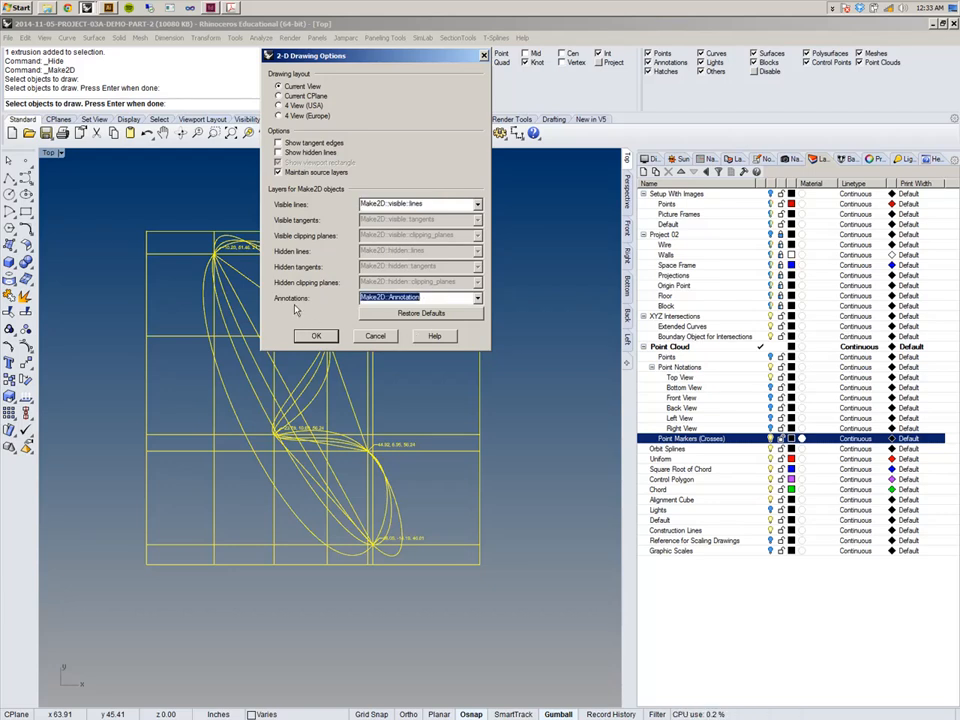
pyautogui.click(317, 337)
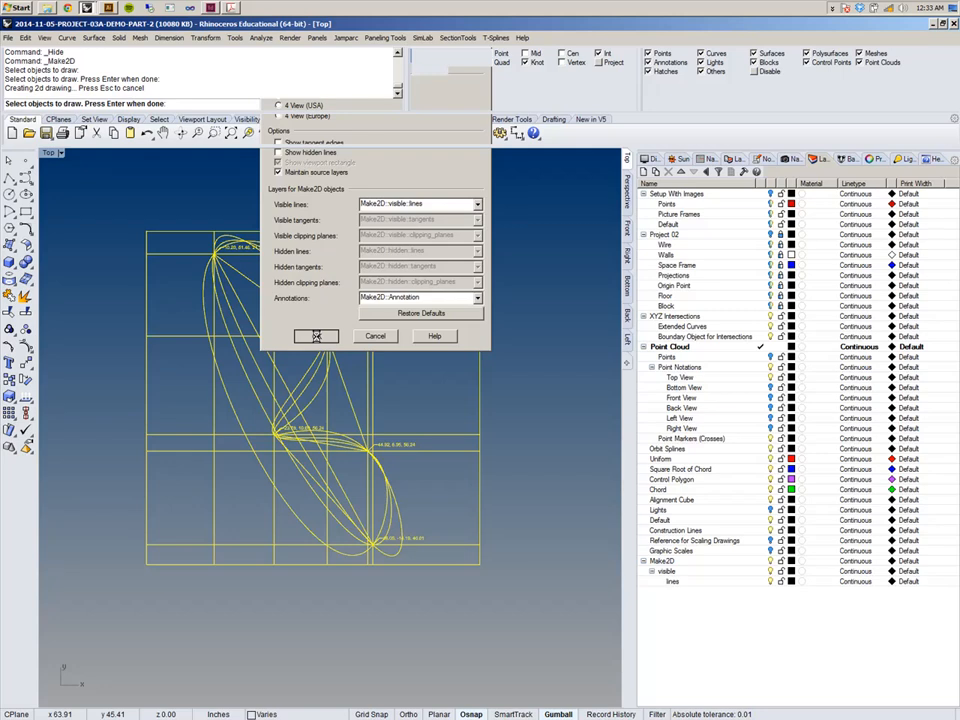
# Select the Make2D layer and move the generated 2-D drawing above the original point cloud drawing.
pyautogui.click(665, 561)
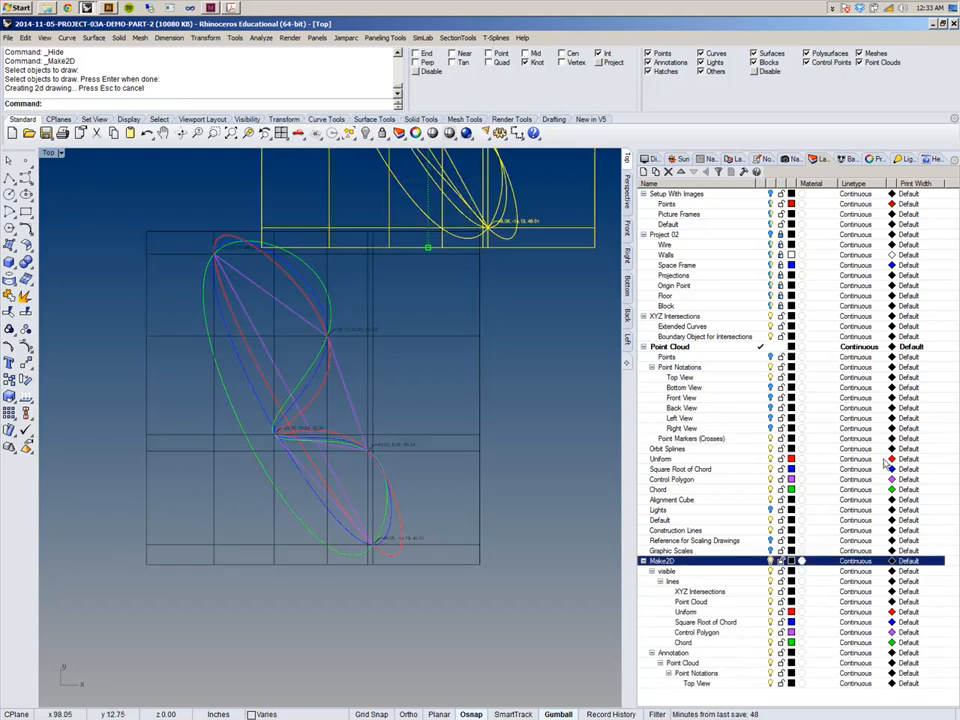
pyautogui.moveTo(509, 367); pyautogui.dragTo(409, 521, button='right')
pyautogui.scroll(-4, 405, 475)
pyautogui.moveTo(398, 450); pyautogui.dragTo(339, 533, button='right')
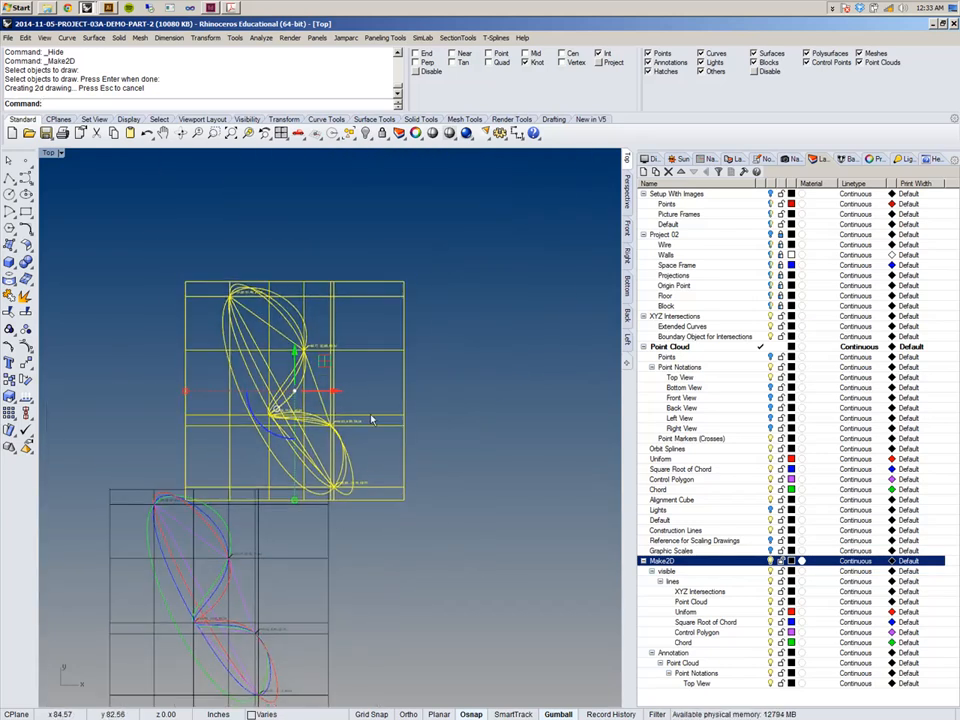
pyautogui.moveTo(386, 450); pyautogui.dragTo(433, 458, button='right')
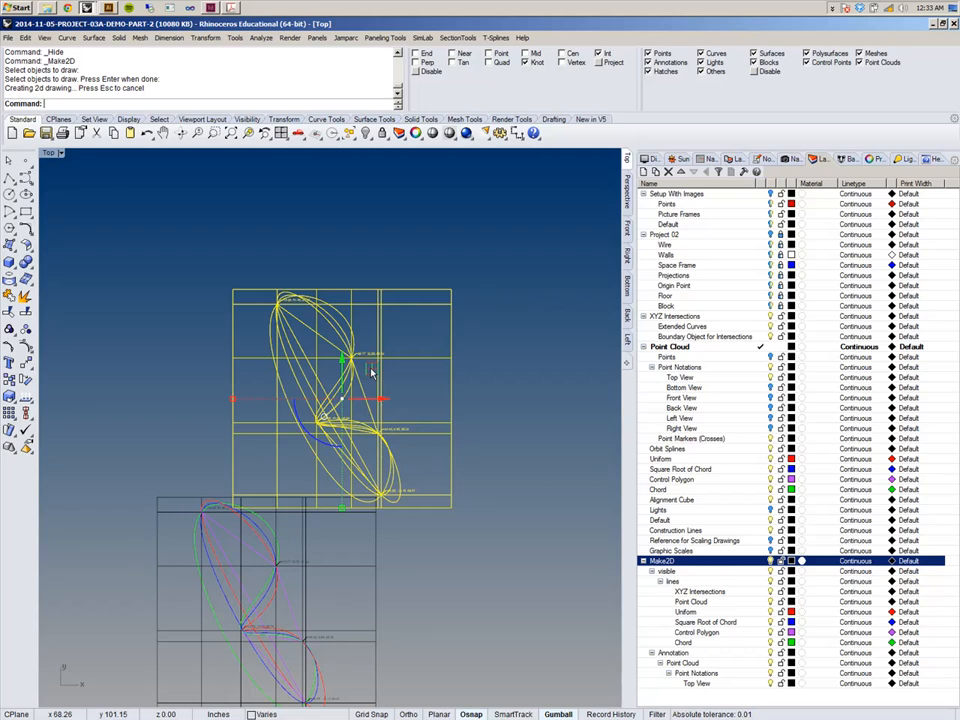
# Group the generated 2-D drawing and adjust its position above the original point cloud drawing with the gumball.
pyautogui.hotkey('ctrl', 'g')
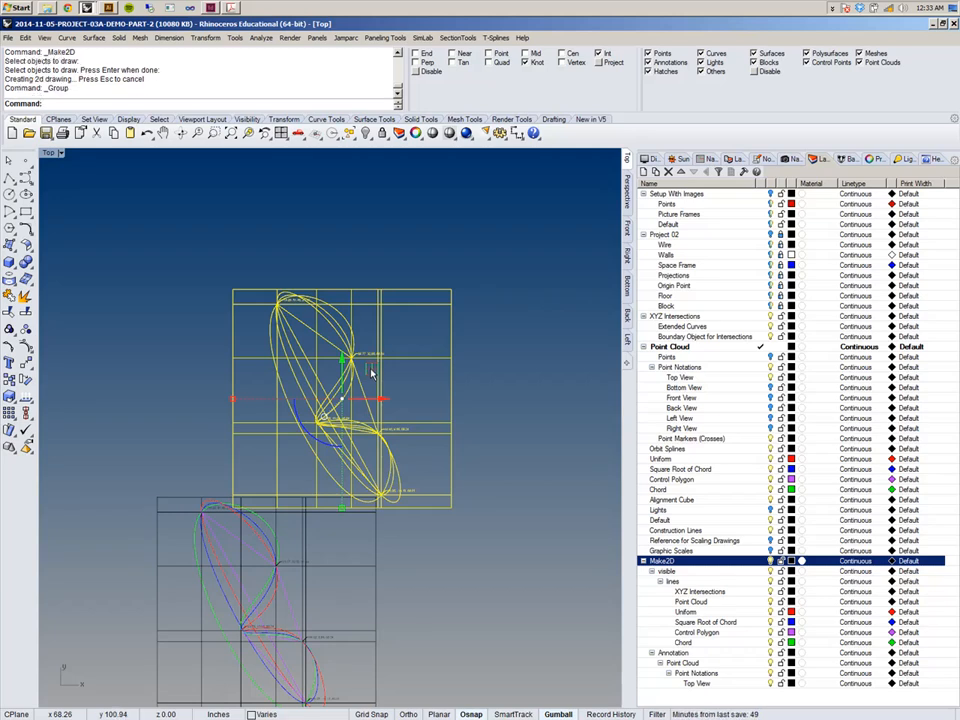
pyautogui.moveTo(371, 372); pyautogui.dragTo(442, 284)
pyautogui.moveTo(429, 393)
pyautogui.mouseDown(button='right')
pyautogui.moveTo(312, 466)
pyautogui.moveTo(378, 412)
pyautogui.mouseUp(button='right')
pyautogui.scroll(-3, 379, 413)
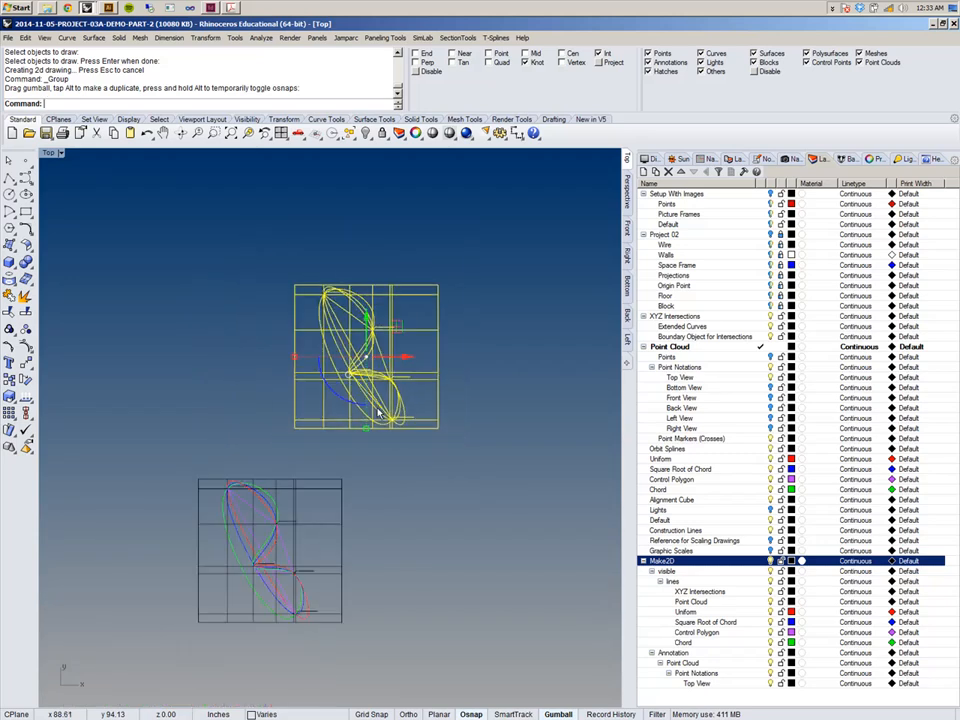
# Deselect and zoom in to compare the 2-D drawing with the original spline drawing.
pyautogui.click(484, 360)
pyautogui.scroll(6, 378, 337)
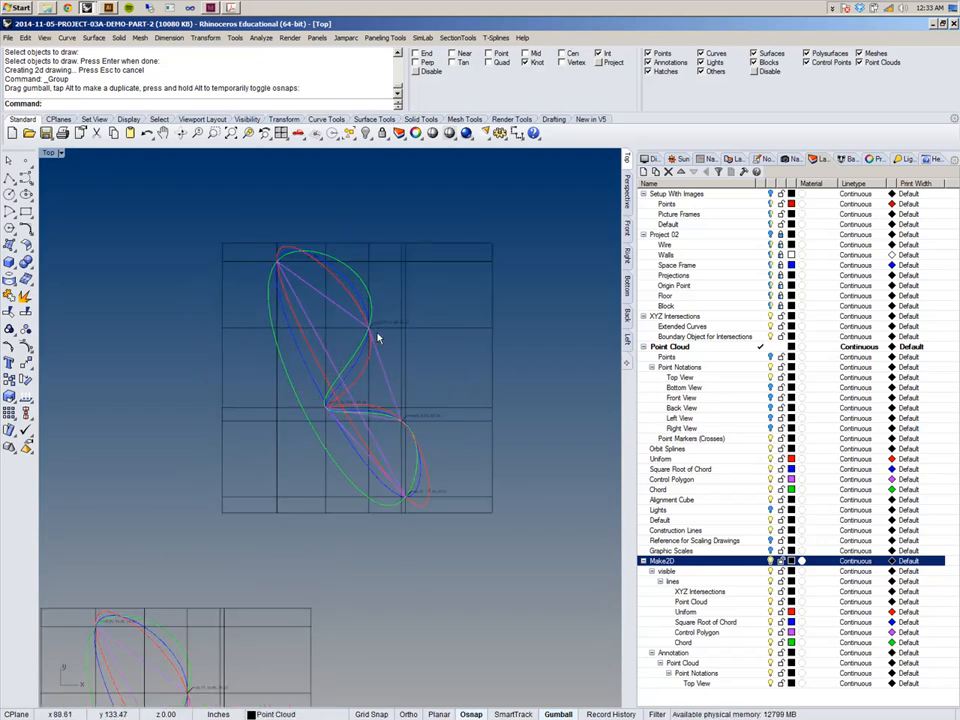
pyautogui.moveTo(439, 348); pyautogui.dragTo(435, 349, button='right')
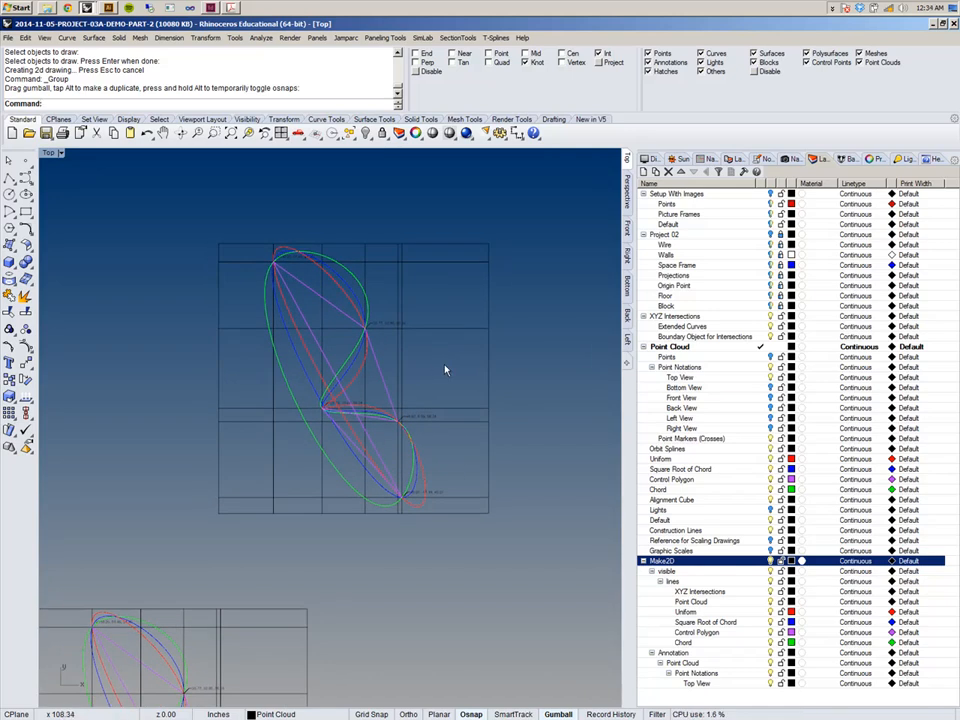
pyautogui.scroll(-2, 448, 371)
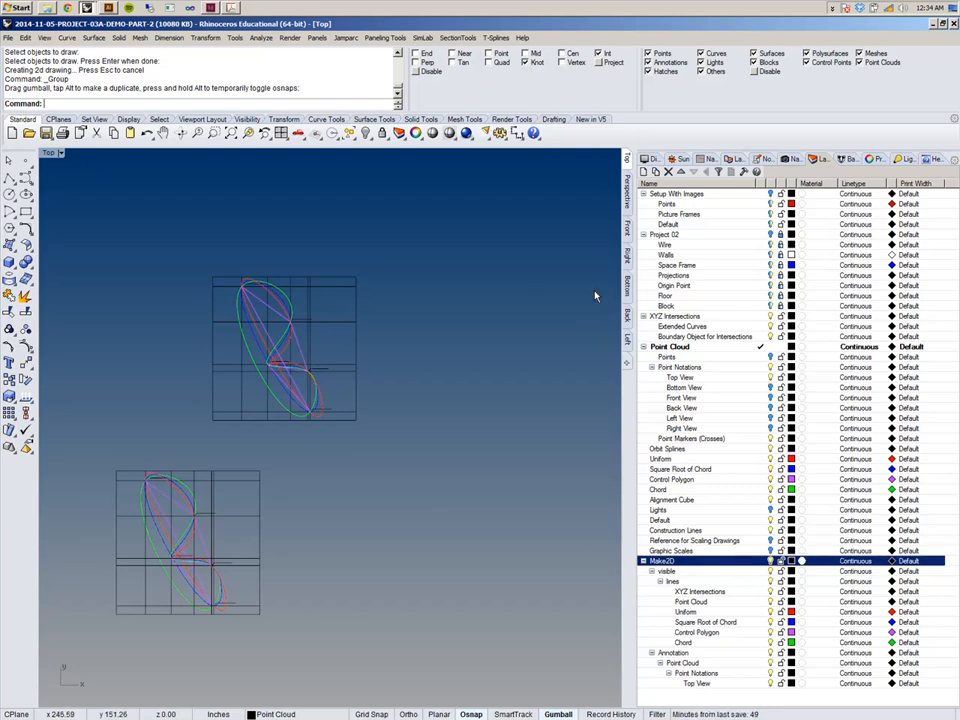
# Toggle the Bottom View and Top View point notation layers and switch to the Bottom viewport.
pyautogui.click(769, 390)
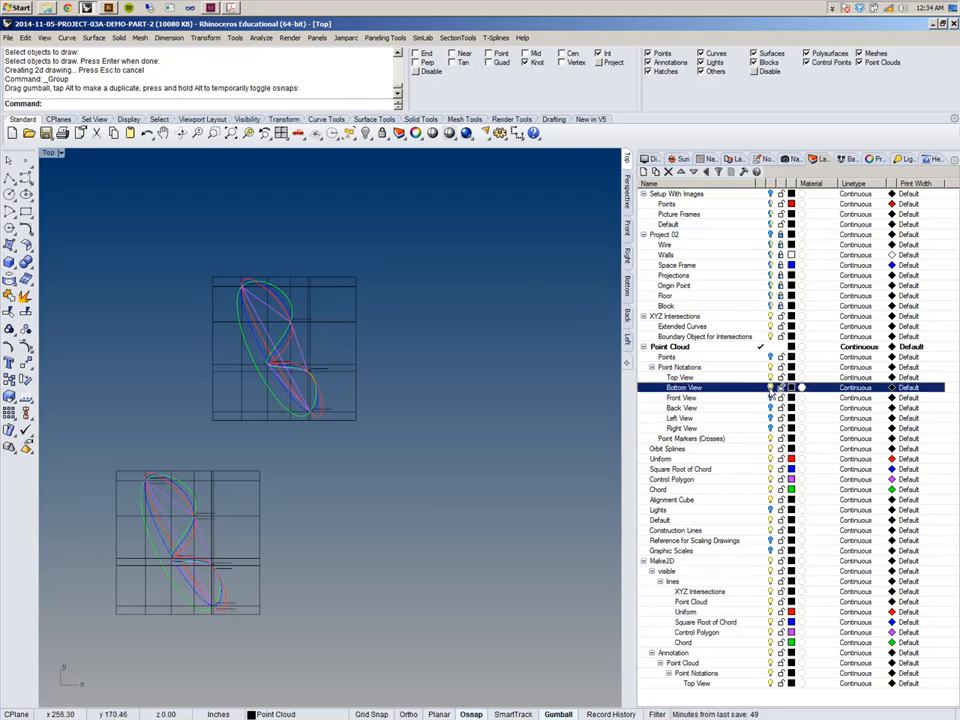
pyautogui.click(771, 378)
pyautogui.moveTo(398, 455); pyautogui.dragTo(485, 437, button='right')
pyautogui.click(628, 290)
pyautogui.moveTo(516, 301)
pyautogui.mouseDown(button='right')
pyautogui.moveTo(453, 316)
pyautogui.moveTo(432, 341)
pyautogui.moveTo(396, 326)
pyautogui.moveTo(396, 377)
pyautogui.moveTo(412, 343)
pyautogui.mouseUp(button='right')
pyautogui.scroll(-5, 445, 317)
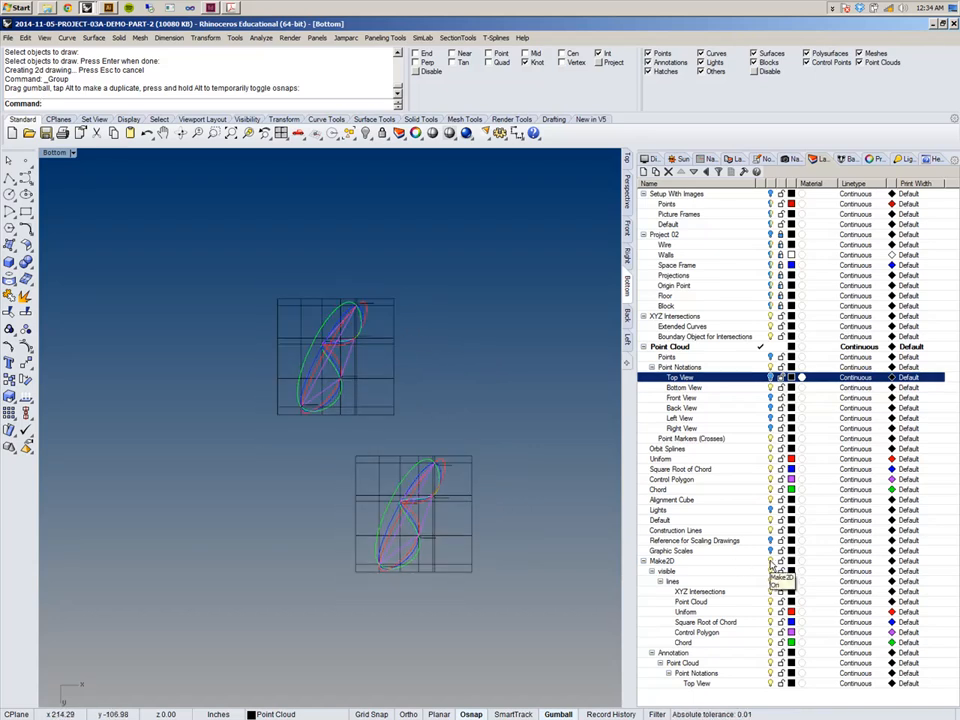
pyautogui.click(771, 561)
pyautogui.click(771, 561)
pyautogui.click(771, 561)
pyautogui.click(771, 561)
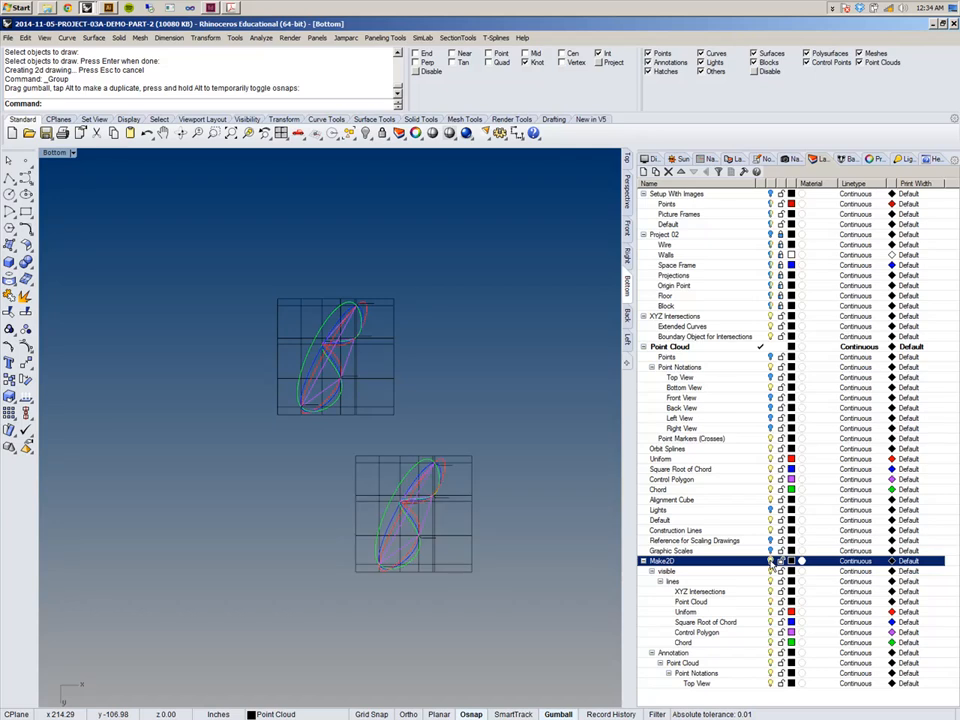
# Set the colour of the Make2D Uniform, Square Root of Chord, Control Polygon and Chord layers to Black.
pyautogui.click(791, 611)
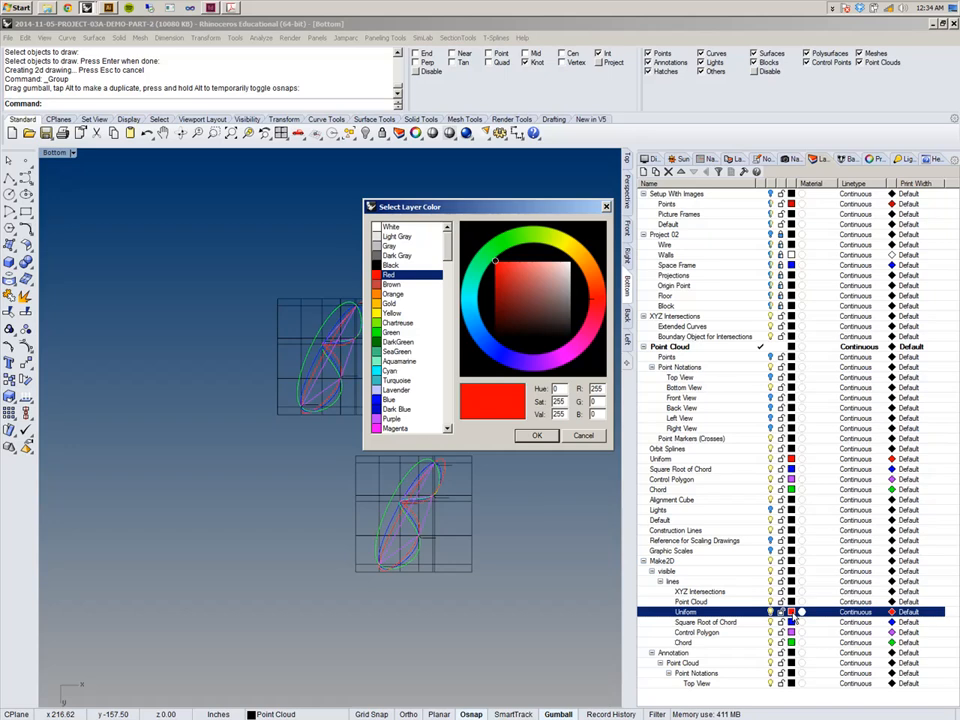
pyautogui.click(584, 435)
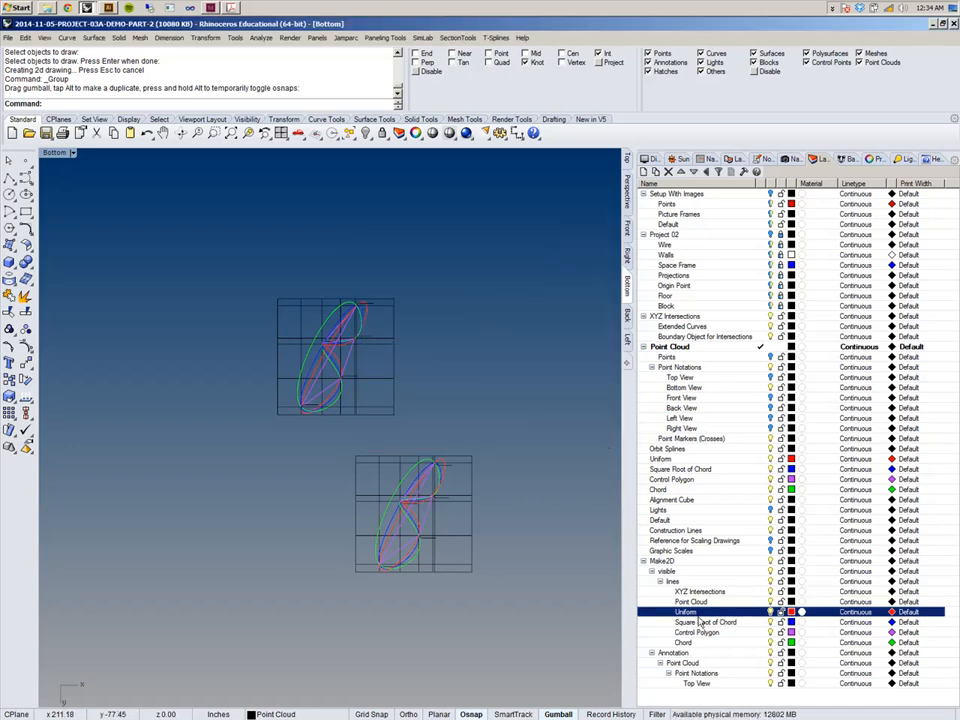
pyautogui.keyDown('shift'); pyautogui.click(688, 644); pyautogui.keyUp('shift')
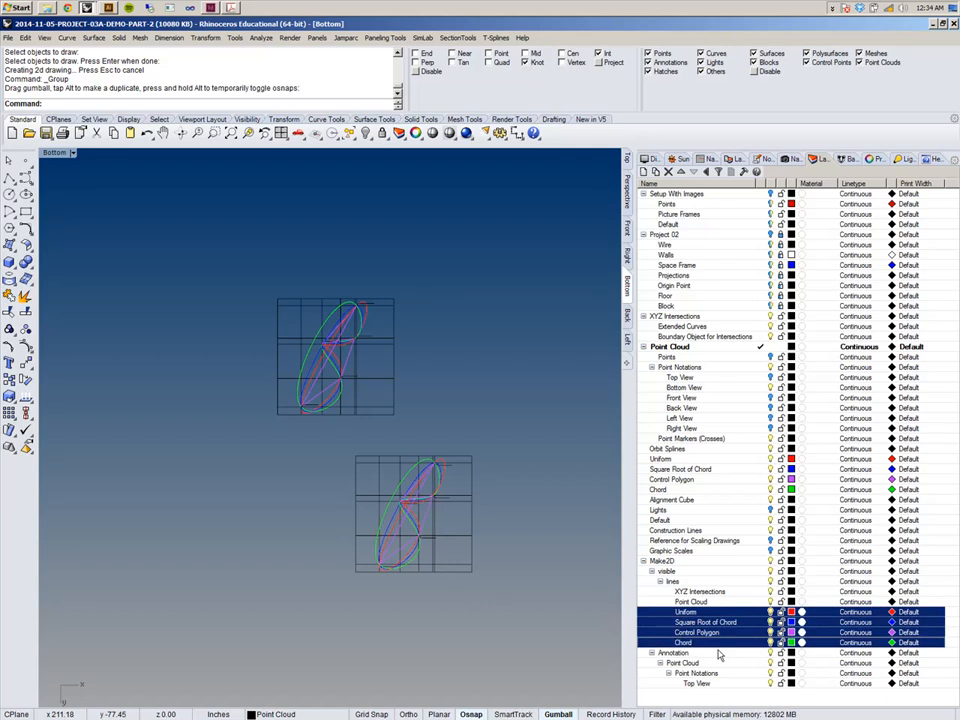
pyautogui.click(791, 612)
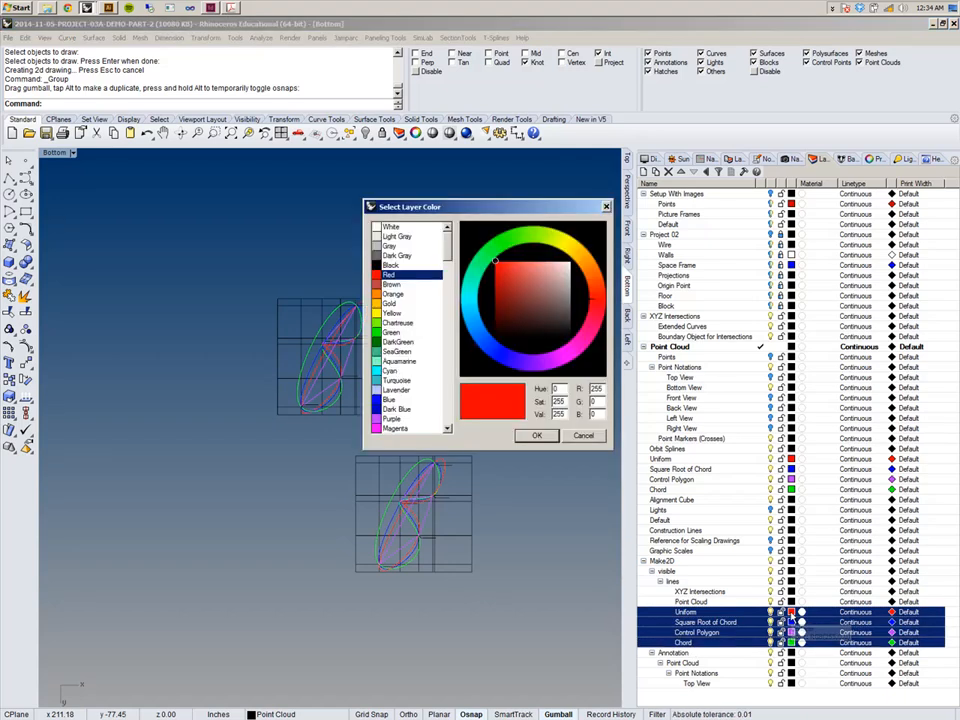
pyautogui.click(390, 265)
pyautogui.click(536, 435)
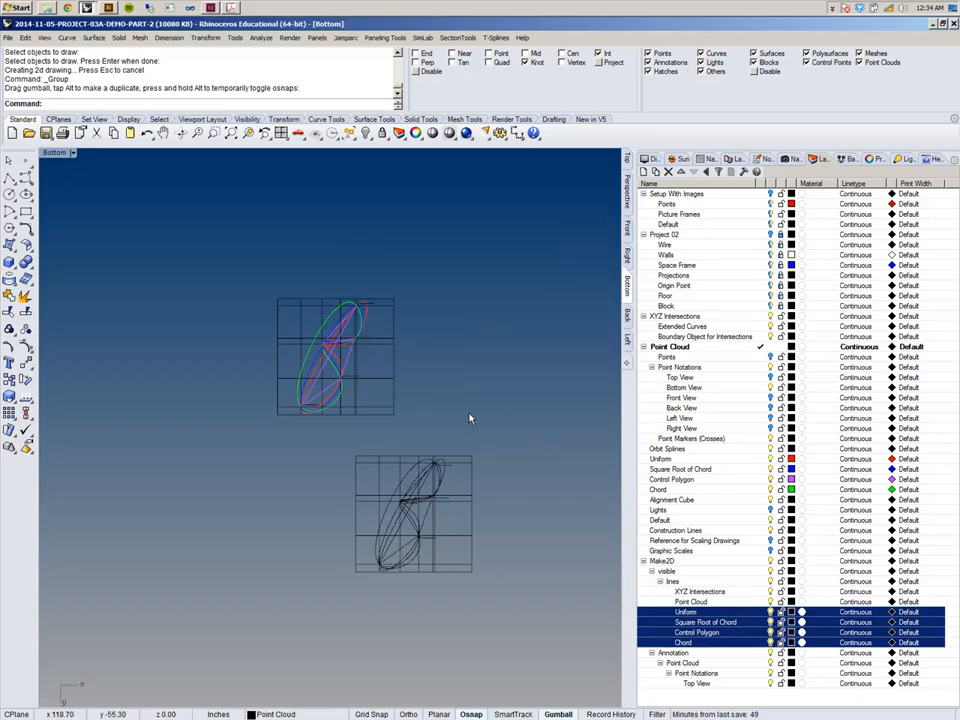
# Window-select the point cloud spline objects in the Bottom view and run Make 2-D Drawing on them.
pyautogui.moveTo(395, 439); pyautogui.dragTo(401, 461, button='right')
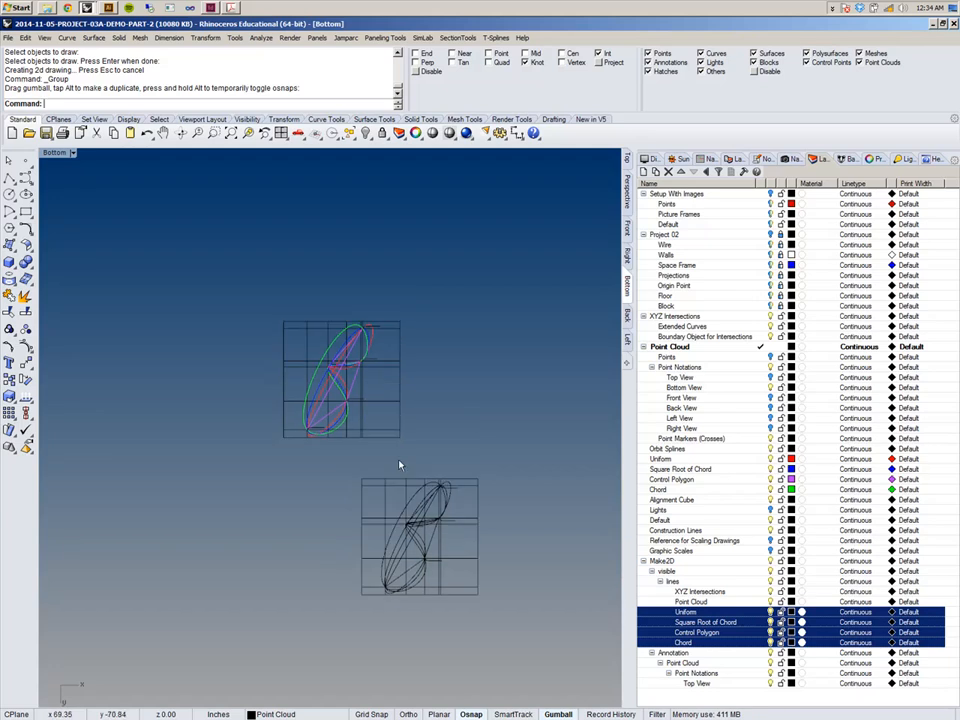
pyautogui.scroll(5, 215, 285)
pyautogui.moveTo(171, 249); pyautogui.dragTo(477, 541)
pyautogui.scroll(2, 397, 348)
pyautogui.rightClick(213, 100)
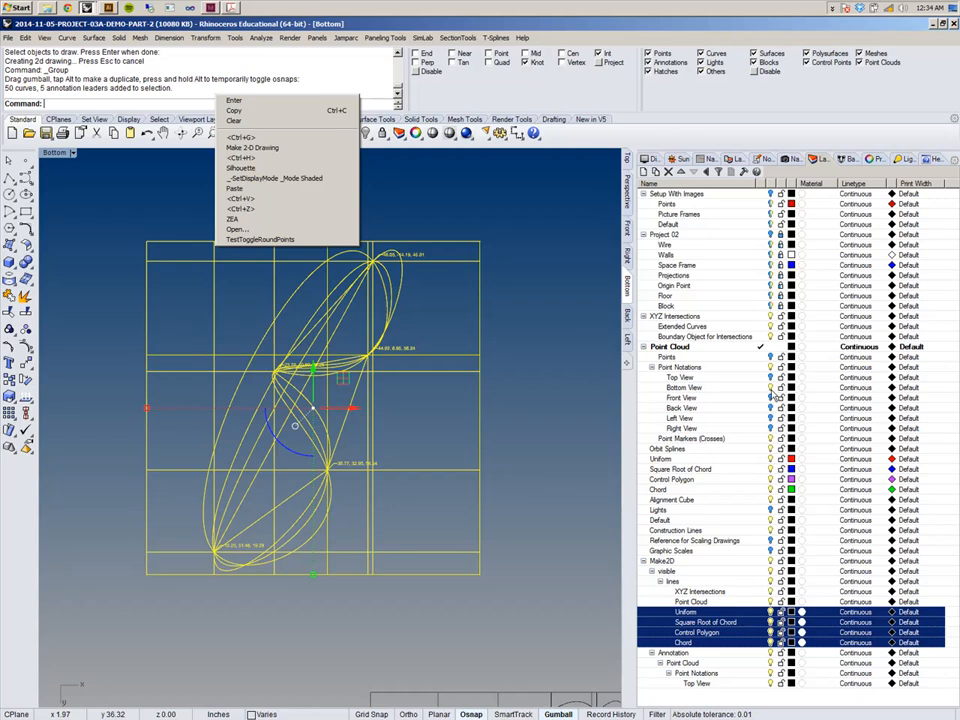
pyautogui.click(255, 147)
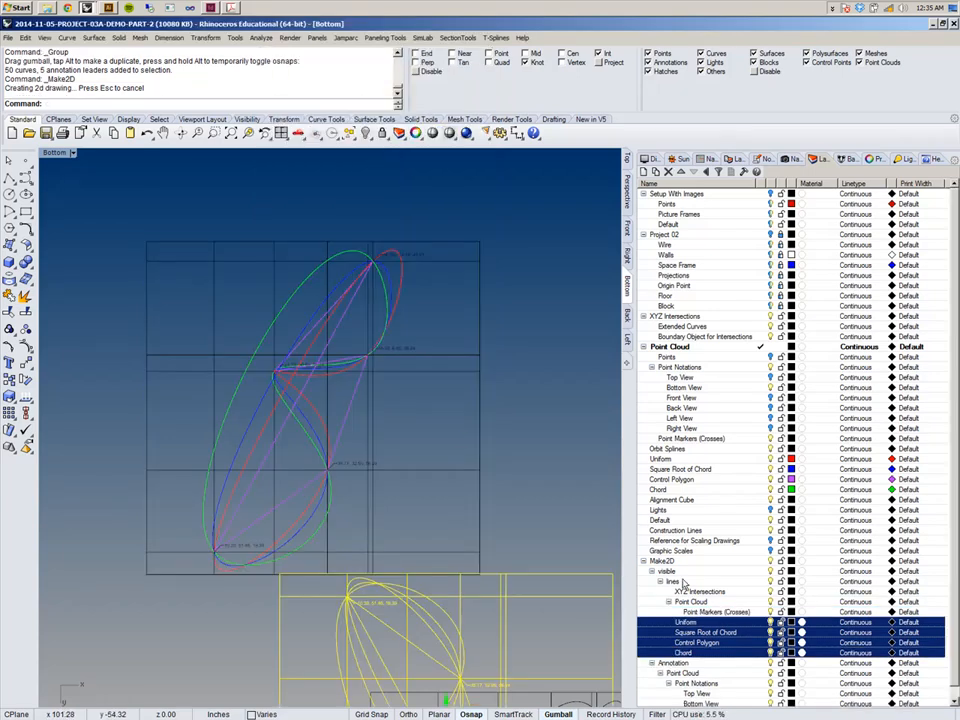
# Switch to the Top viewport and group the new Bottom-view 2-D drawing.
pyautogui.scroll(-5, 432, 376)
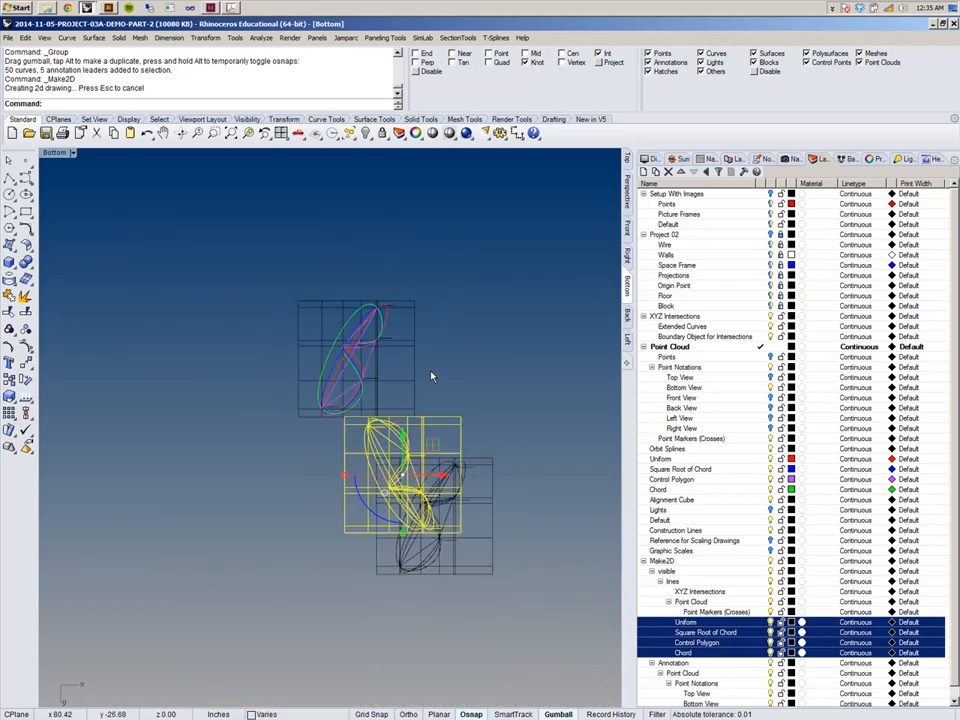
pyautogui.click(628, 165)
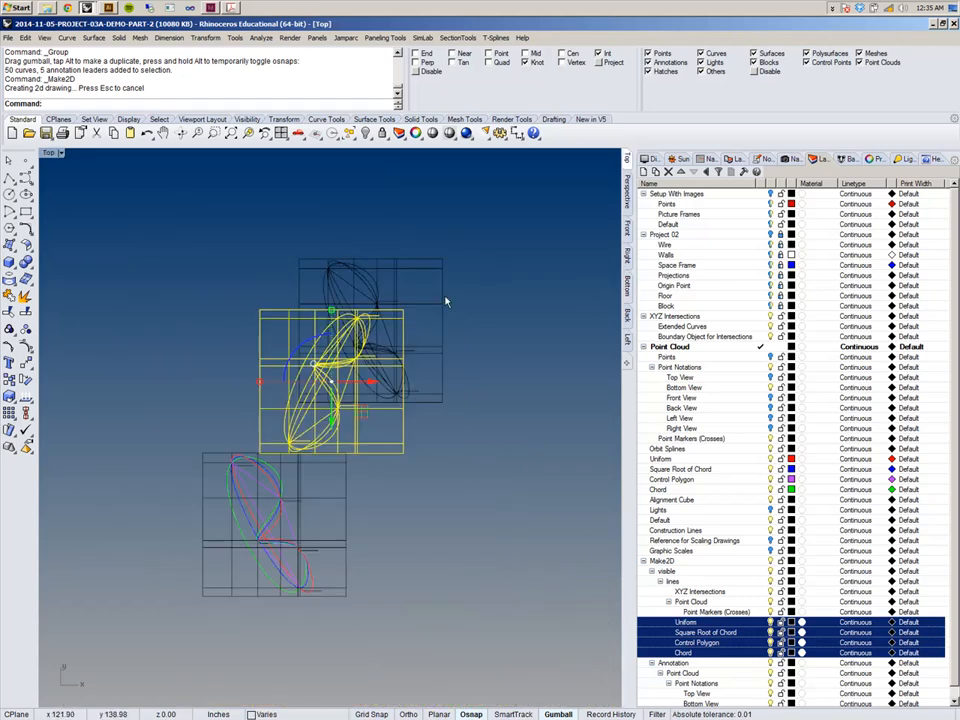
pyautogui.scroll(6, 316, 356)
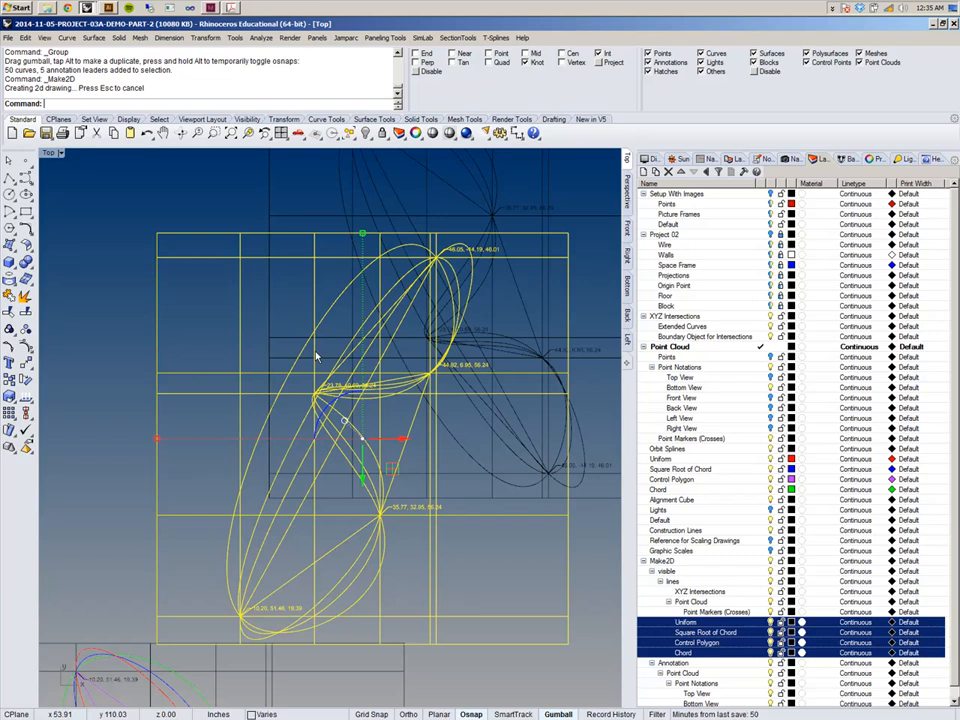
pyautogui.scroll(-3, 274, 494)
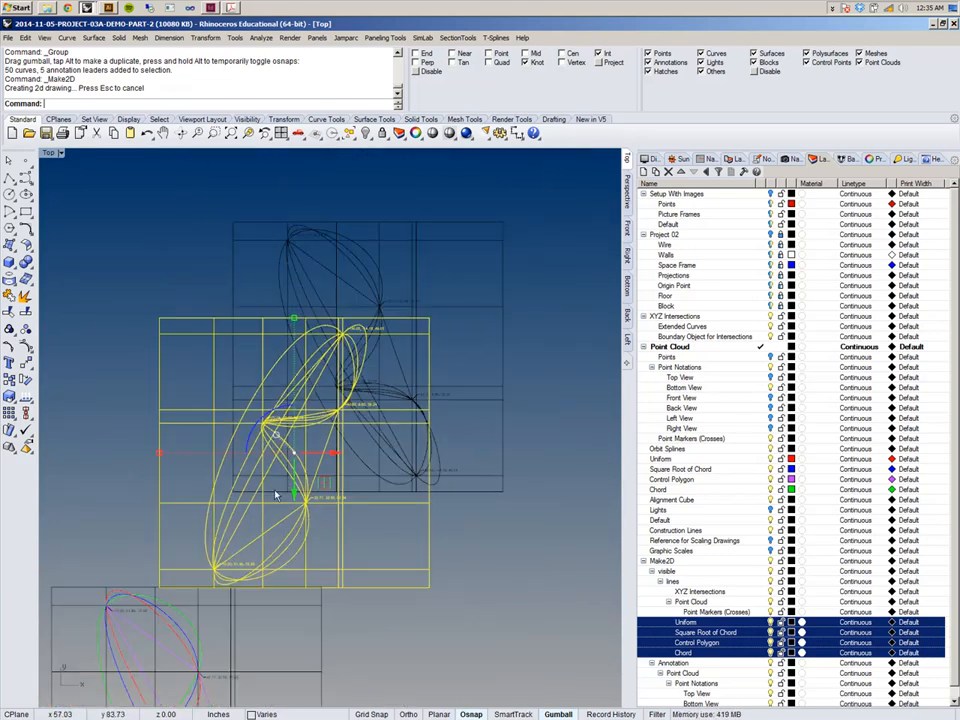
pyautogui.hotkey('ctrl', 'g')
# Move the Bottom-view 2-D drawing beside the Top-view 2-D drawing so their frames align.
pyautogui.write('M')
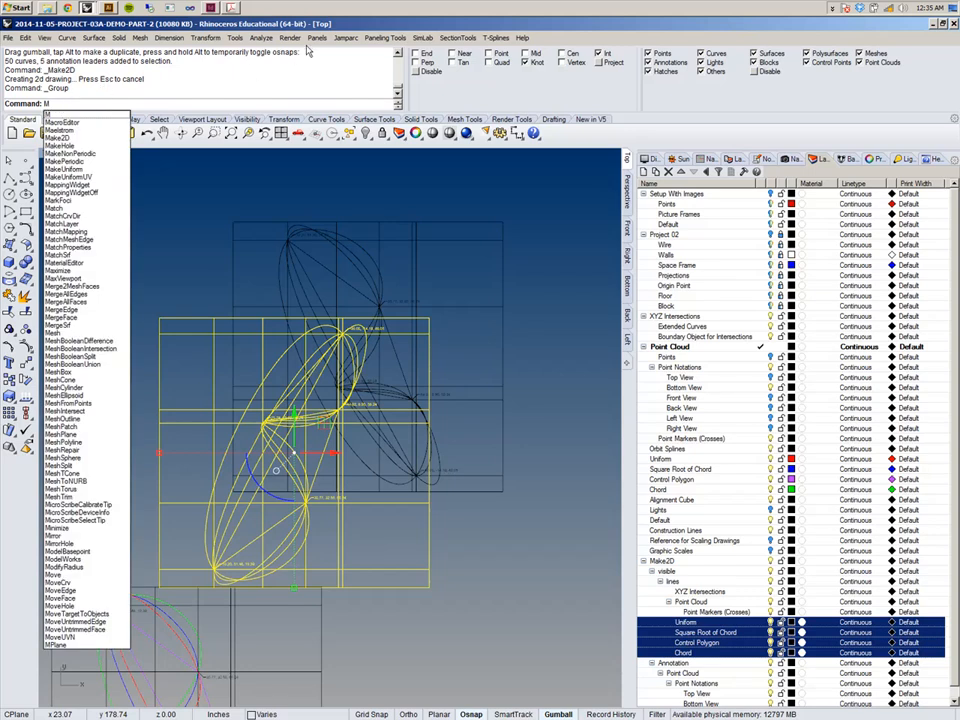
pyautogui.click(205, 37)
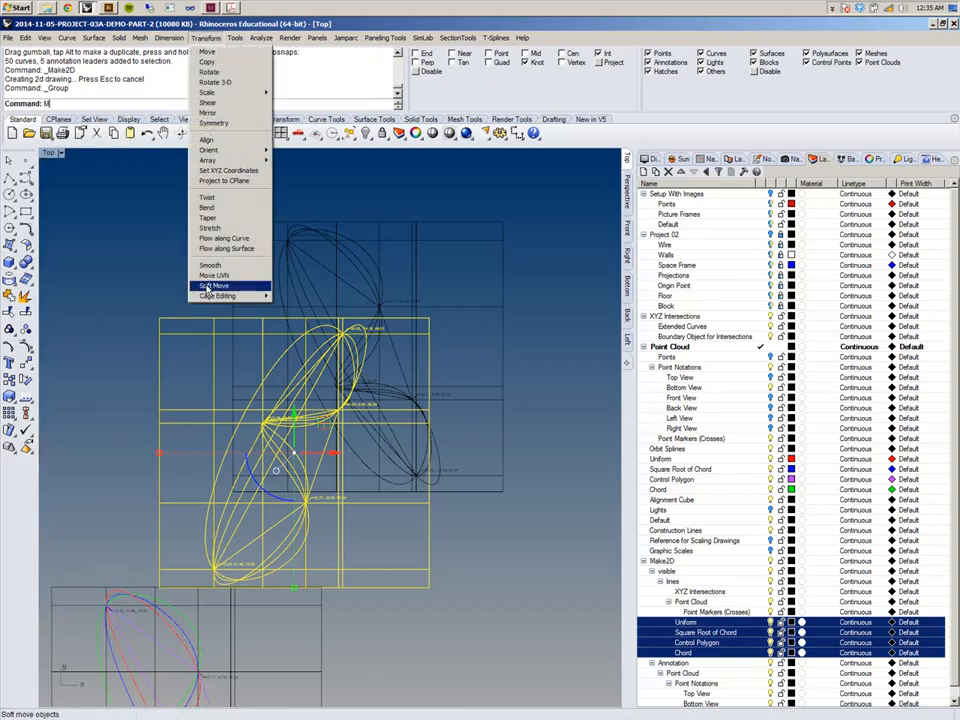
pyautogui.click(200, 51)
pyautogui.click(158, 587)
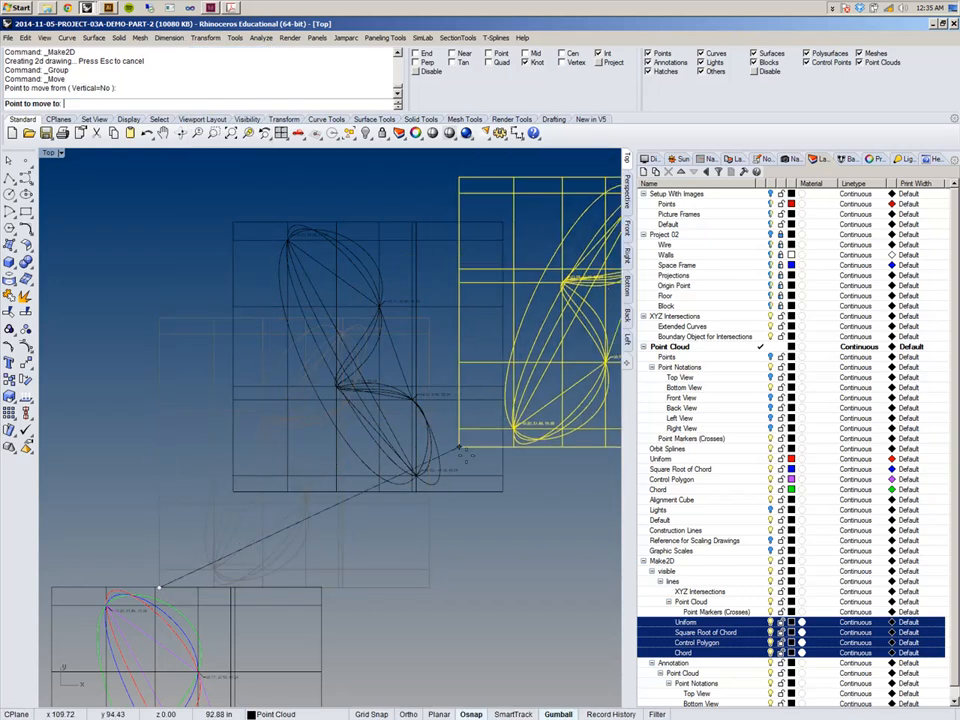
pyautogui.click(503, 491)
pyautogui.moveTo(525, 522); pyautogui.dragTo(342, 524, button='right')
pyautogui.click(342, 524)
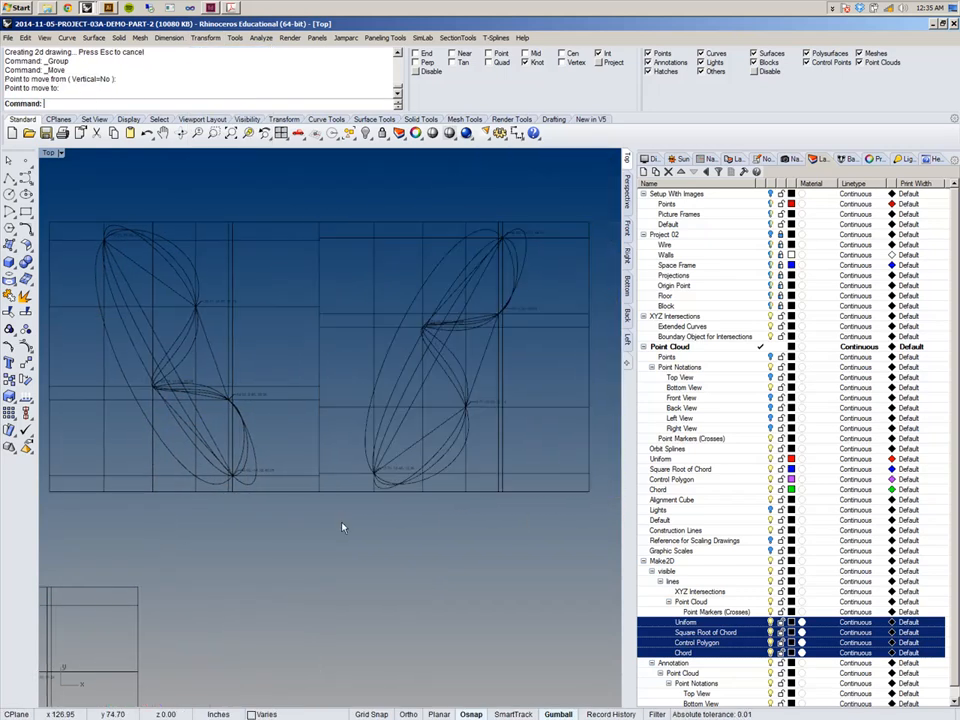
pyautogui.moveTo(212, 526); pyautogui.dragTo(291, 529, button='right')
pyautogui.scroll(-6, 233, 508)
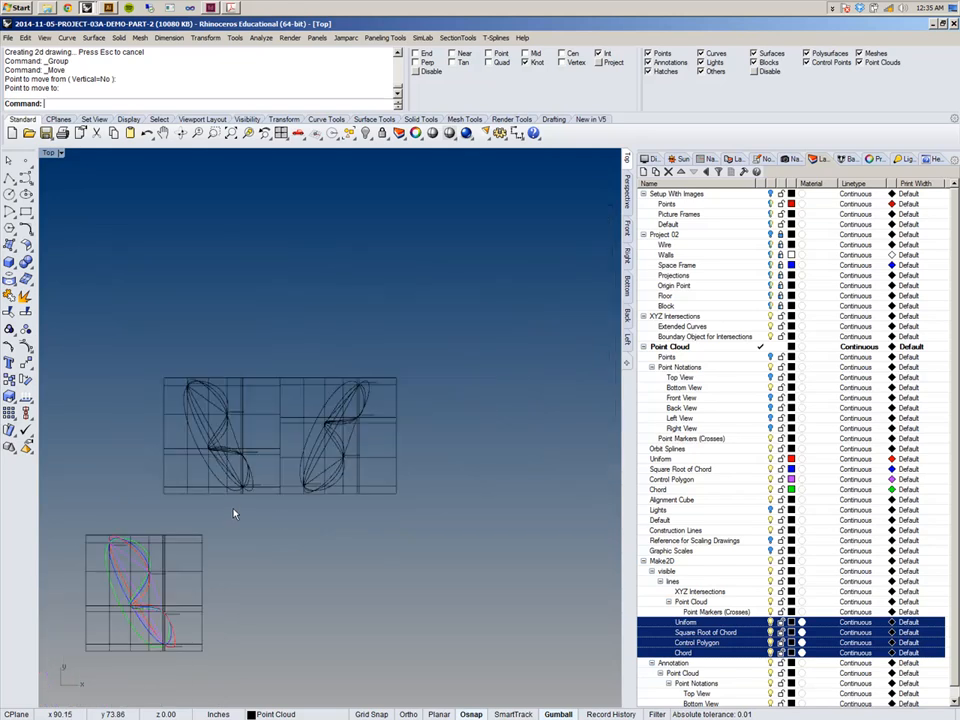
# Window-select the point cloud spline objects in the Front viewport and make a 2-D drawing from the Current View.
pyautogui.press('d')
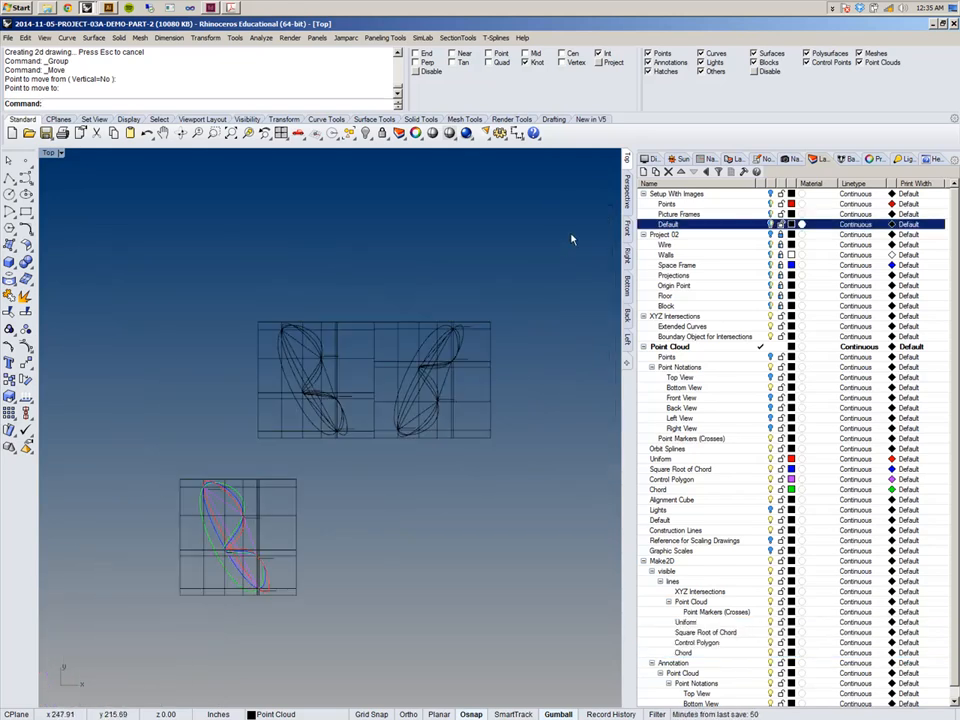
pyautogui.click(702, 388)
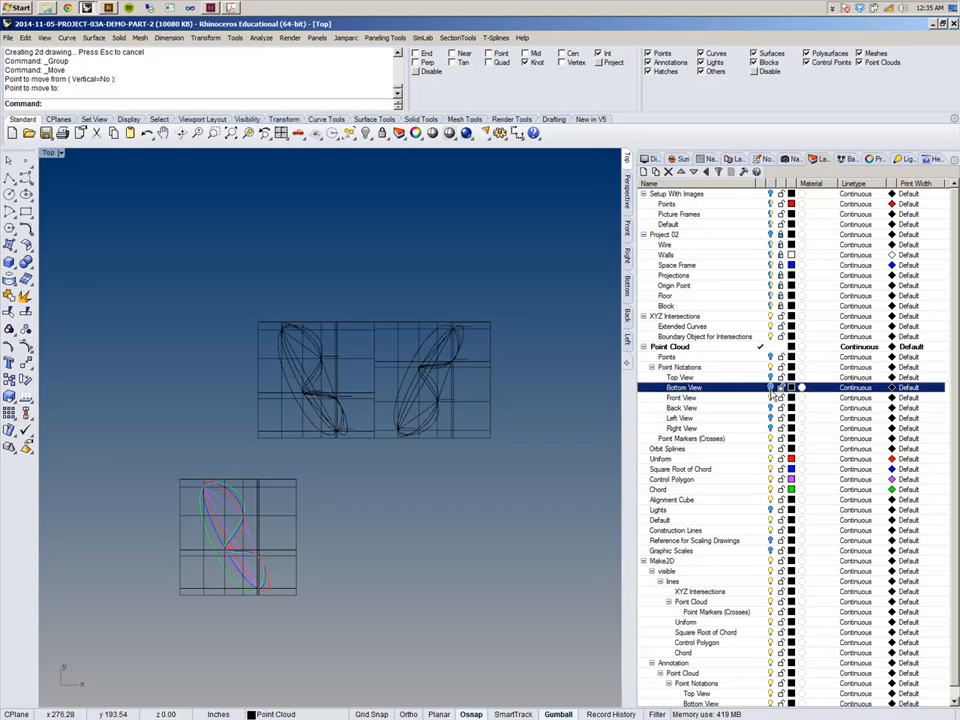
pyautogui.click(627, 227)
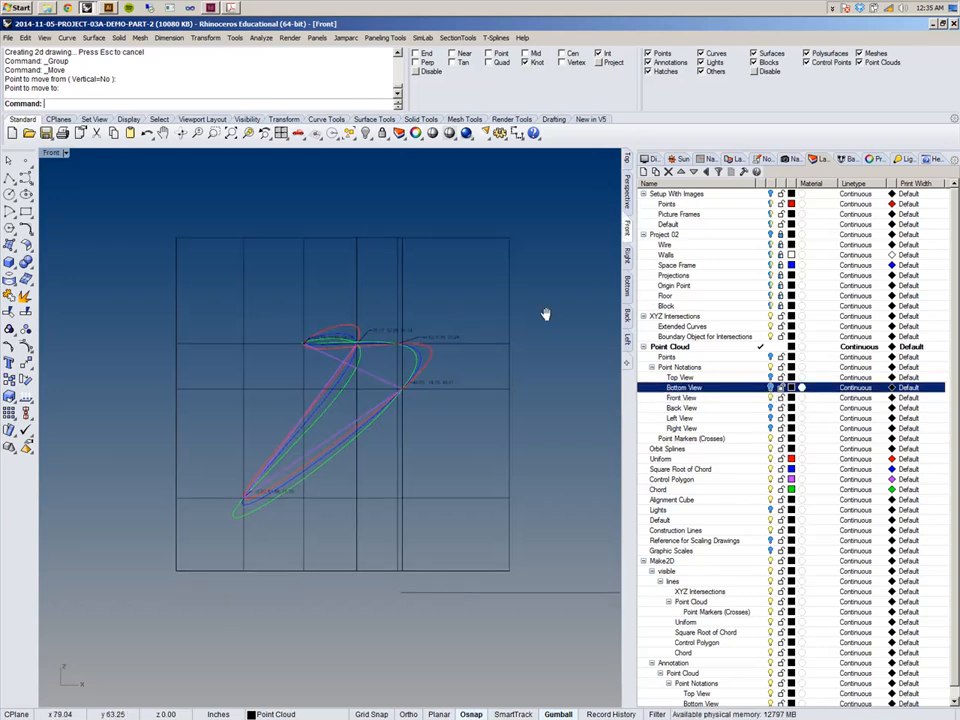
pyautogui.moveTo(165, 238)
pyautogui.mouseDown()
pyautogui.moveTo(486, 482)
pyautogui.moveTo(491, 499)
pyautogui.mouseUp()
pyautogui.rightClick(279, 84)
pyautogui.click(297, 145)
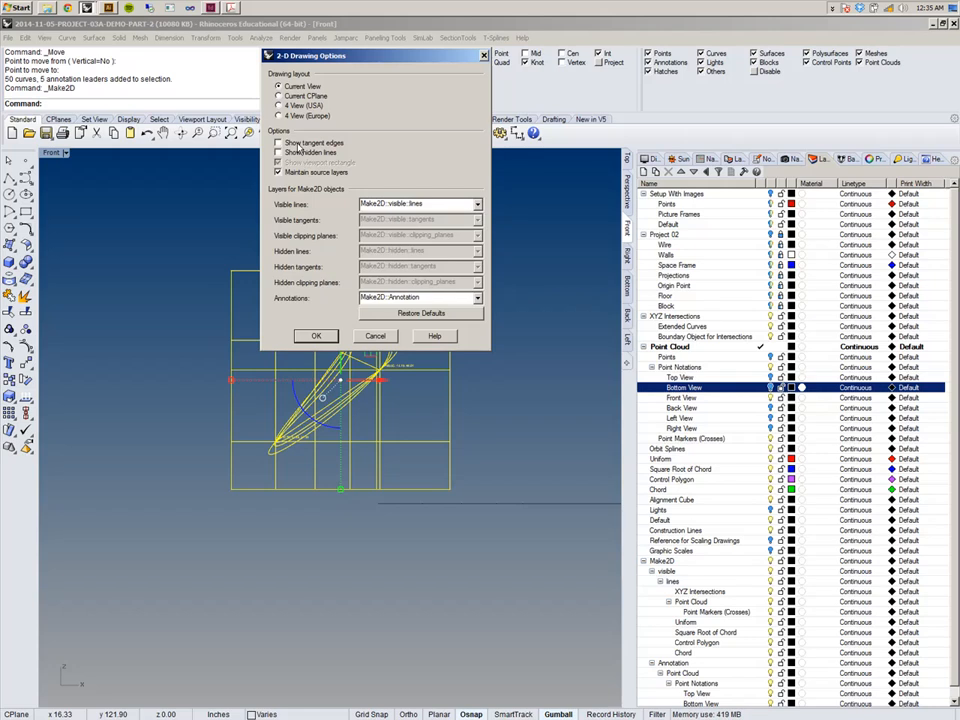
pyautogui.click(318, 336)
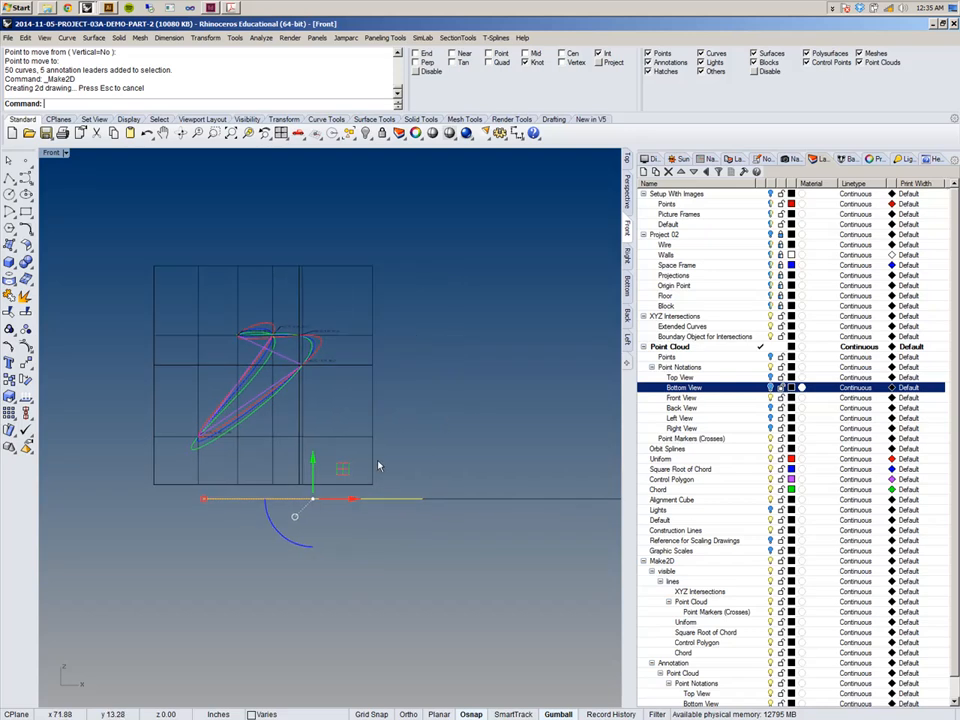
# Shift the Front-view 2-D drawing with the gumball, return to the Top viewport, and group it.
pyautogui.moveTo(352, 515)
pyautogui.mouseDown(button='right')
pyautogui.moveTo(392, 424)
pyautogui.moveTo(367, 470)
pyautogui.mouseUp(button='right')
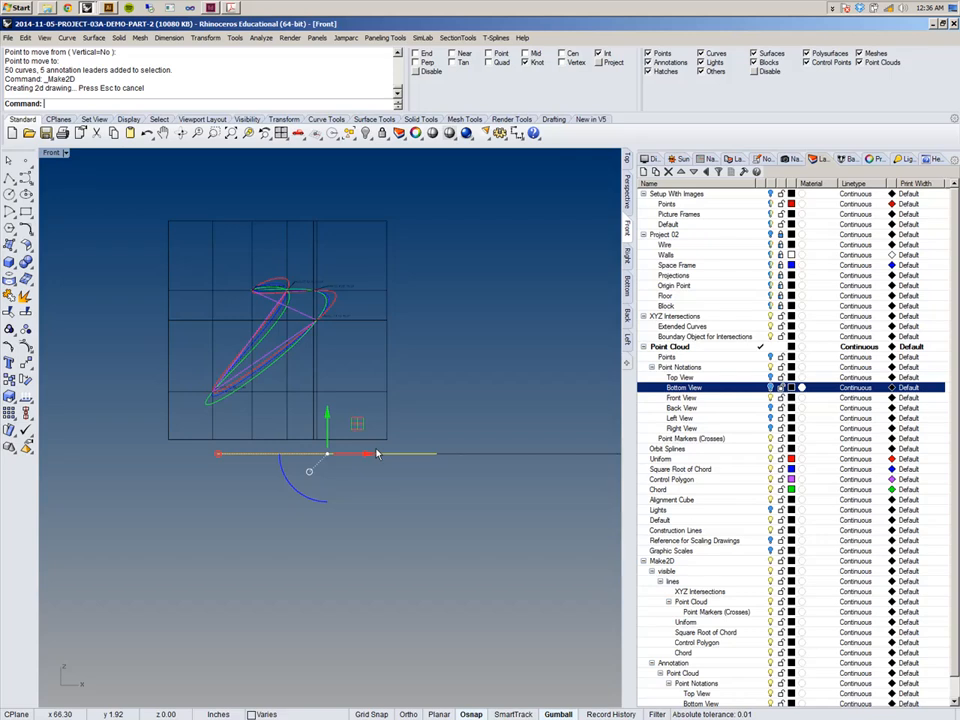
pyautogui.click(627, 163)
pyautogui.moveTo(456, 397); pyautogui.dragTo(472, 340, button='right')
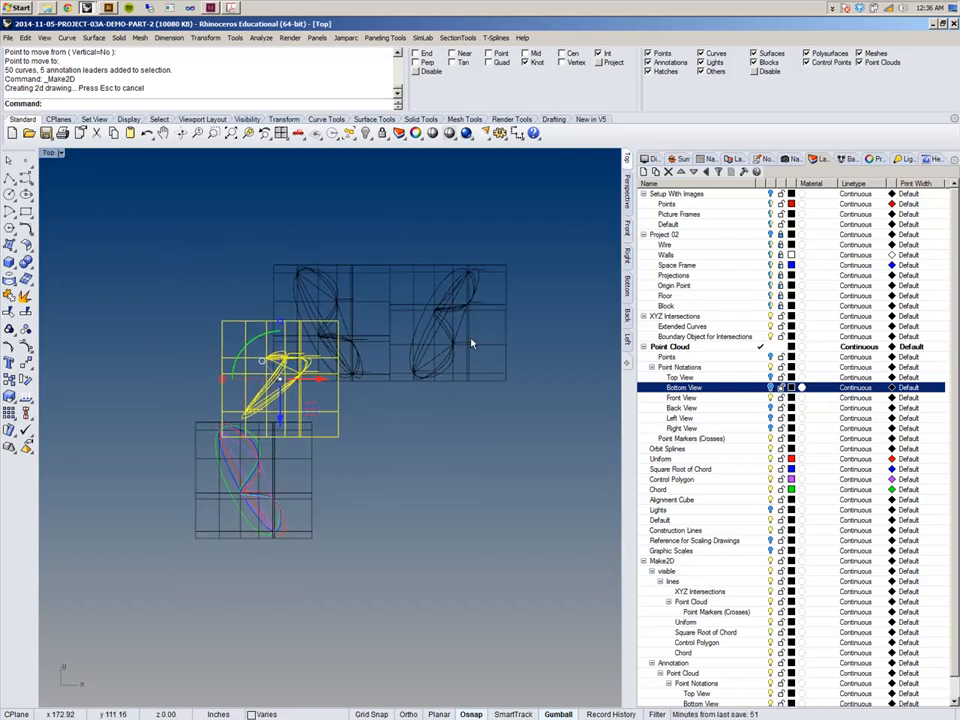
pyautogui.hotkey('ctrl', 'g')
# Move the Front-view 2-D drawing to sit right of the Bottom-view drawing in a row.
pyautogui.write('M')
pyautogui.press('Return')
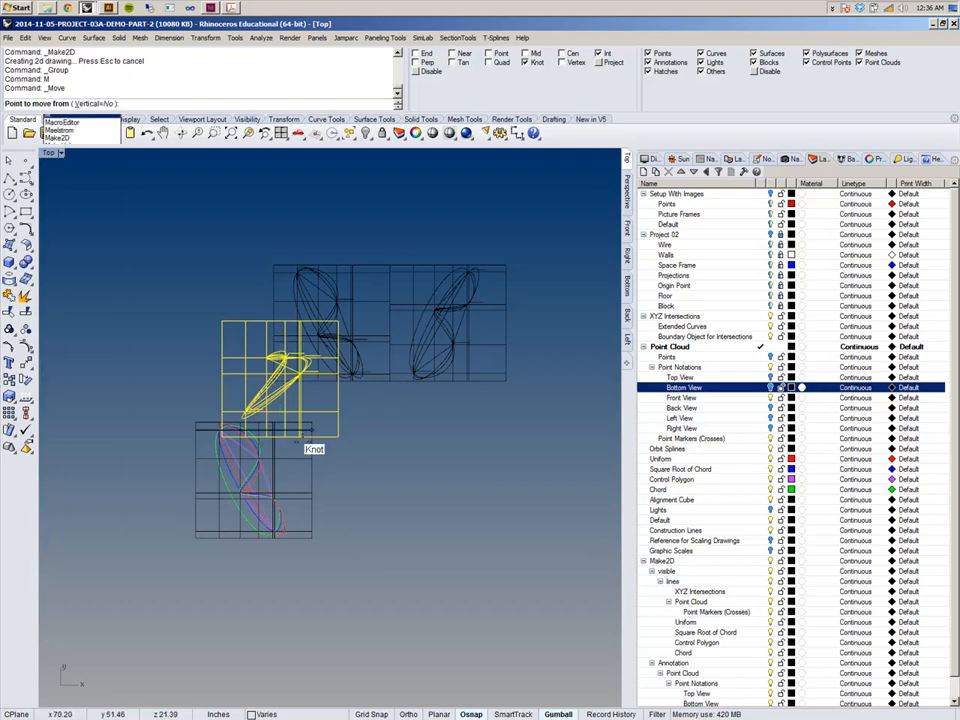
pyautogui.scroll(4, 222, 430)
pyautogui.click(214, 416)
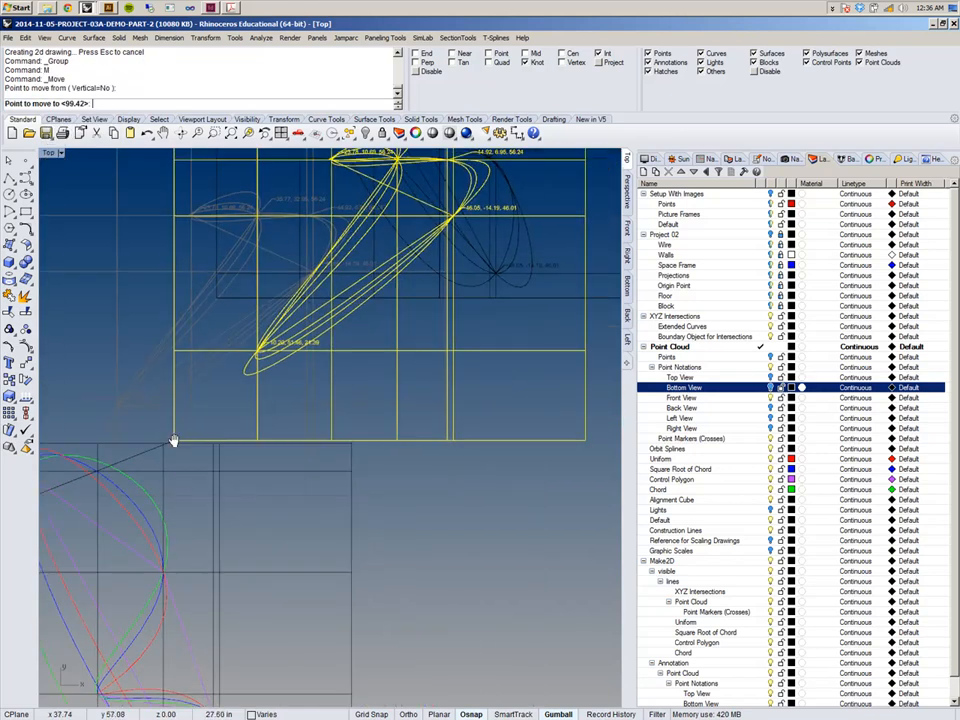
pyautogui.scroll(-4, 180, 437)
pyautogui.click(474, 384)
pyautogui.moveTo(498, 437); pyautogui.dragTo(436, 420, button='right')
pyautogui.click(403, 484)
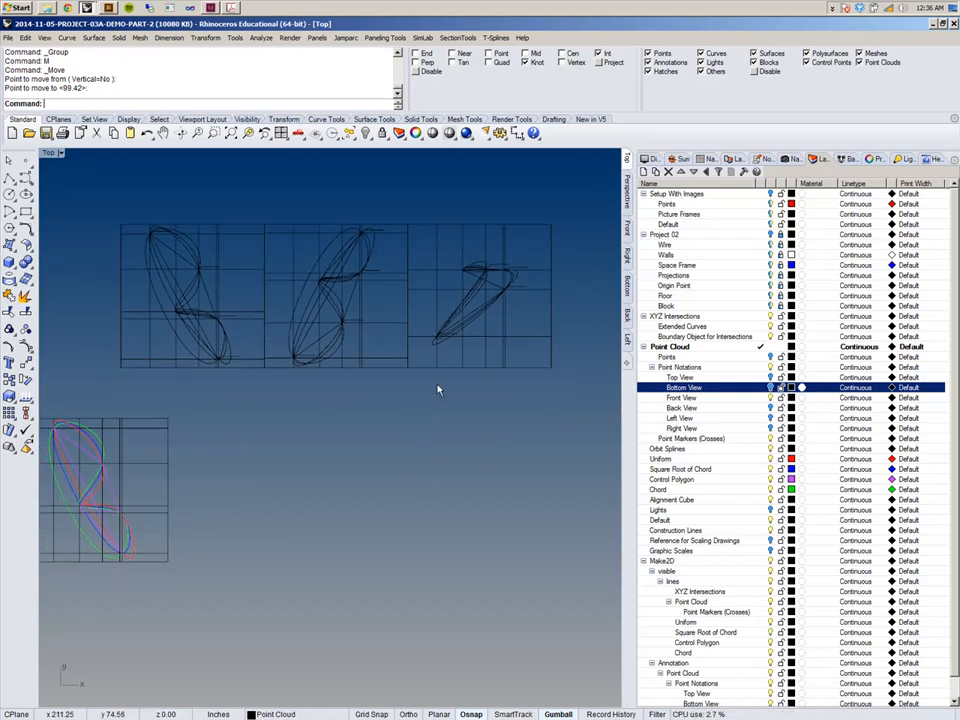
# Make the Back View layer current, window-select the point cloud splines in the Back viewport, and make a 2-D drawing from the Current View.
pyautogui.click(762, 408)
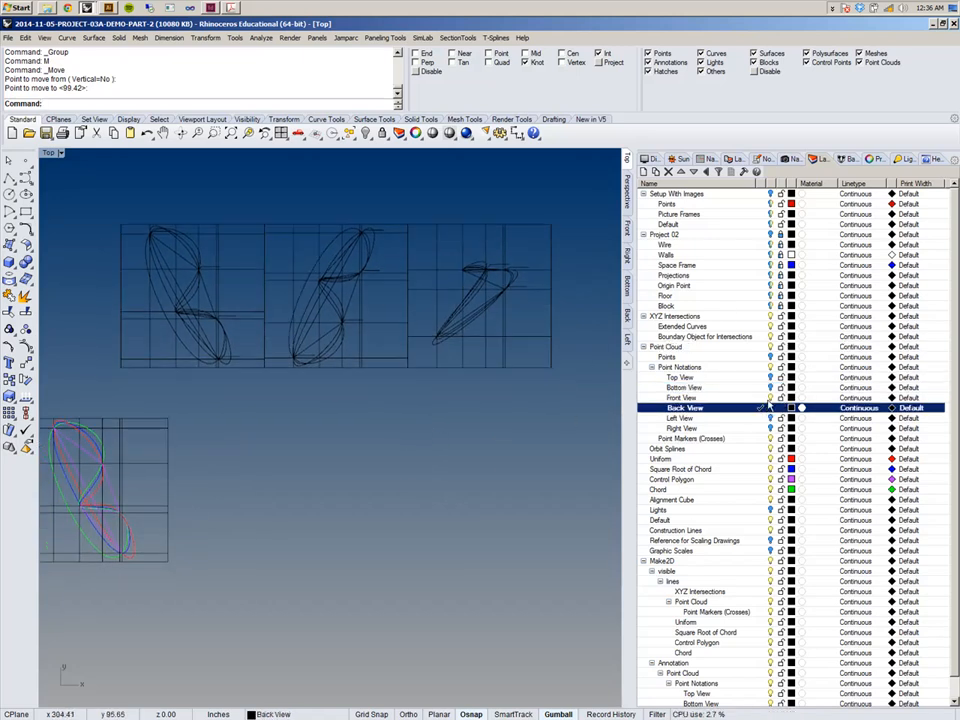
pyautogui.click(770, 398)
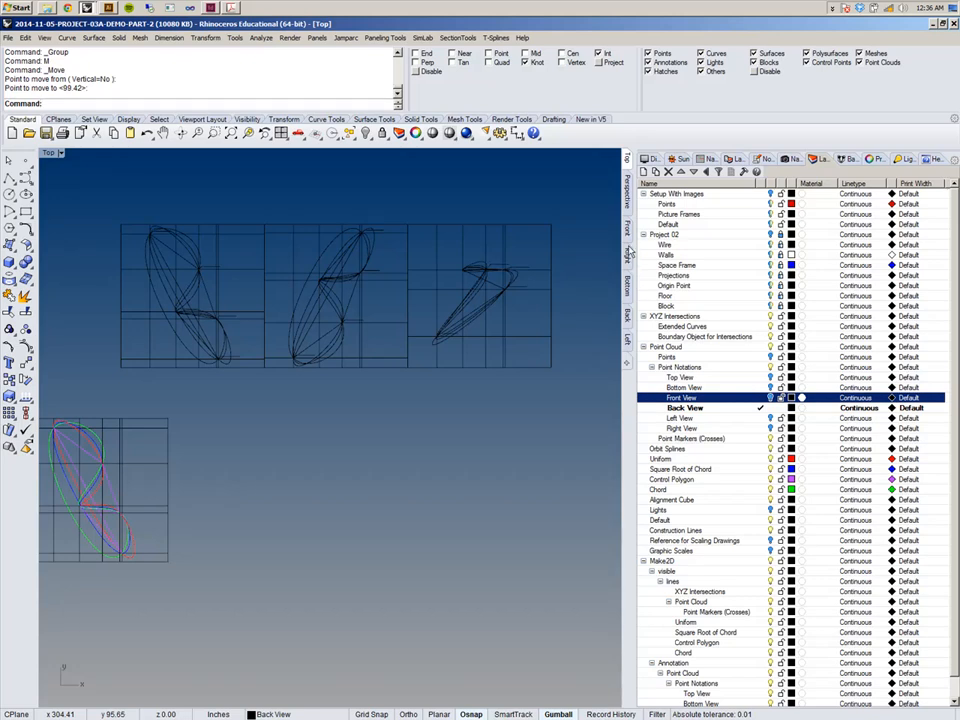
pyautogui.click(628, 316)
pyautogui.scroll(-5, 521, 343)
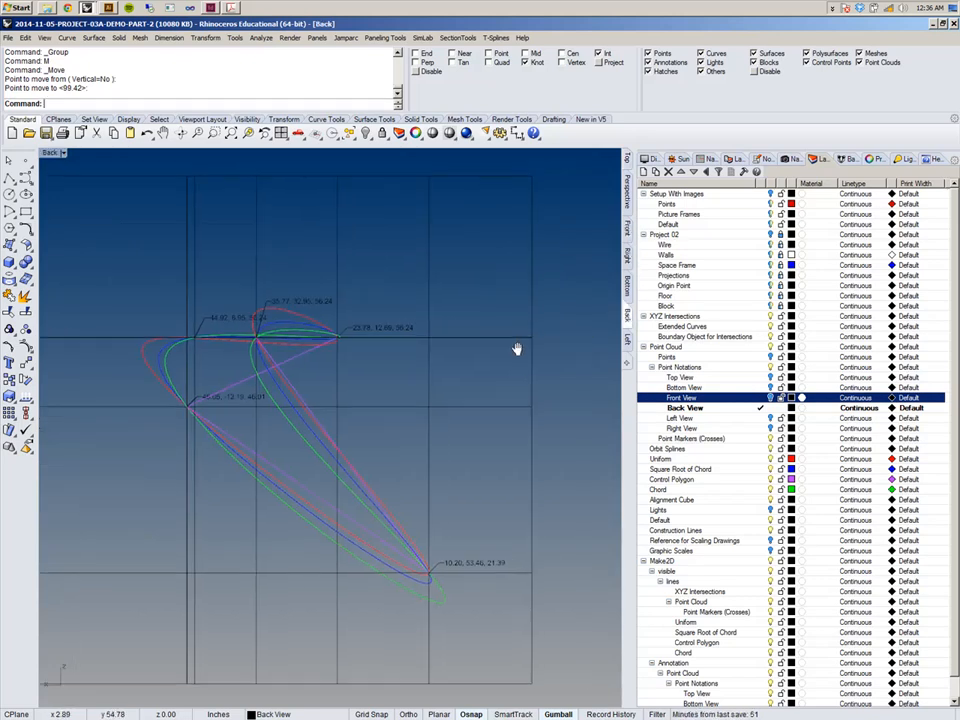
pyautogui.moveTo(240, 245); pyautogui.dragTo(565, 510)
pyautogui.rightClick(317, 88)
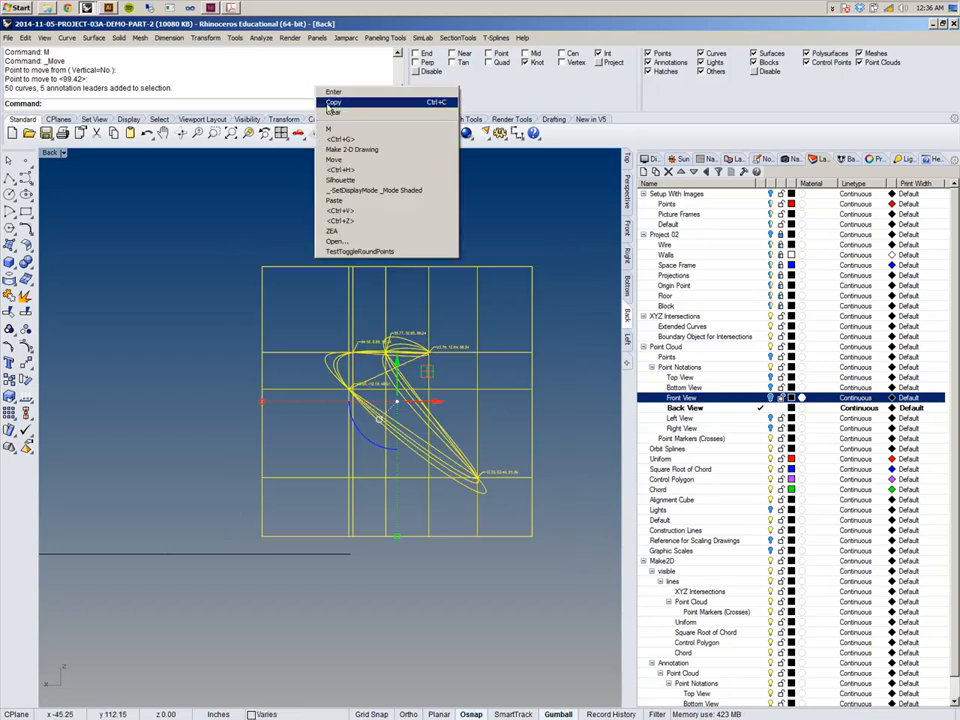
pyautogui.click(372, 150)
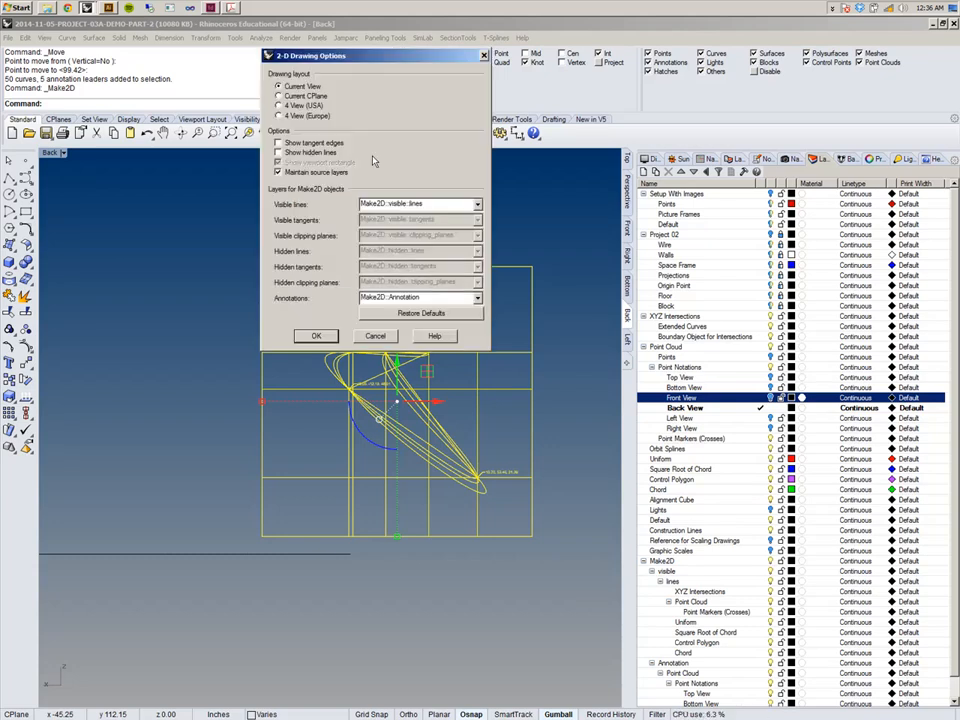
pyautogui.click(315, 336)
# Shift the Back-view 2-D drawing with the gumball, return to the Top viewport, and group it.
pyautogui.moveTo(341, 424); pyautogui.dragTo(360, 416, button='right')
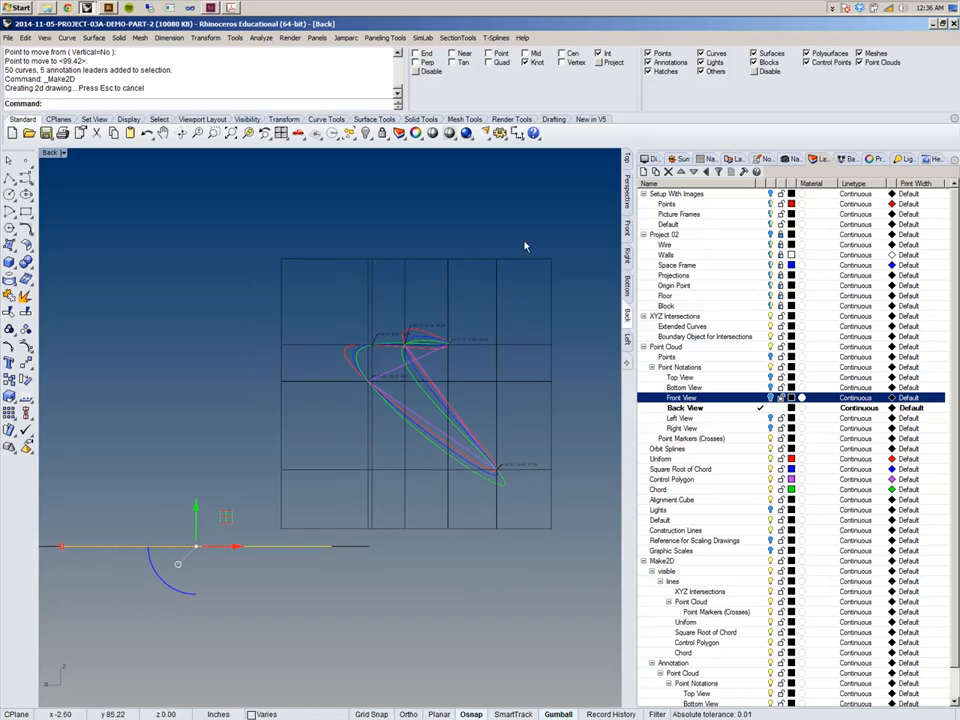
pyautogui.click(627, 158)
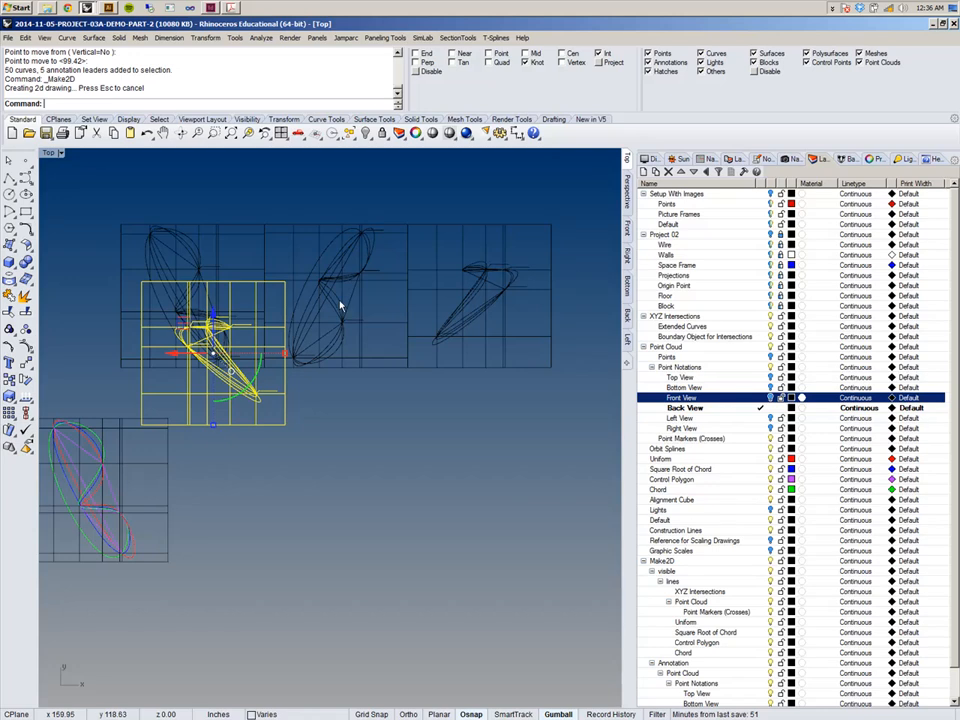
pyautogui.hotkey('ctrl', 'g')
# Move the Back-view 2-D drawing to the end of the row of drawings, snapping frame corners.
pyautogui.write('M')
pyautogui.press('Return')
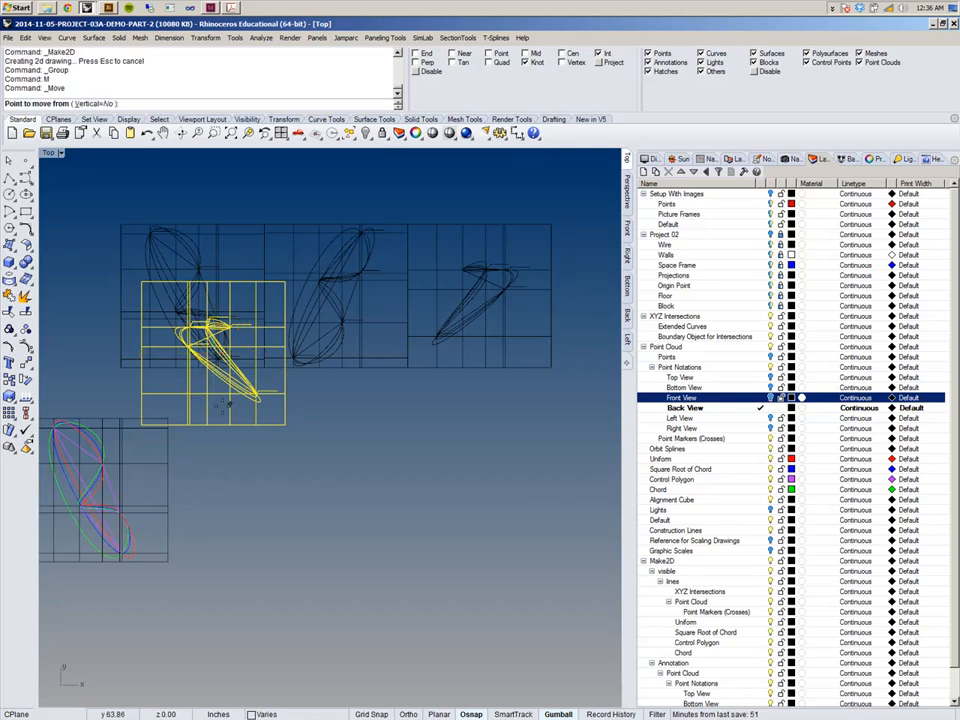
pyautogui.click(141, 425)
pyautogui.click(407, 376)
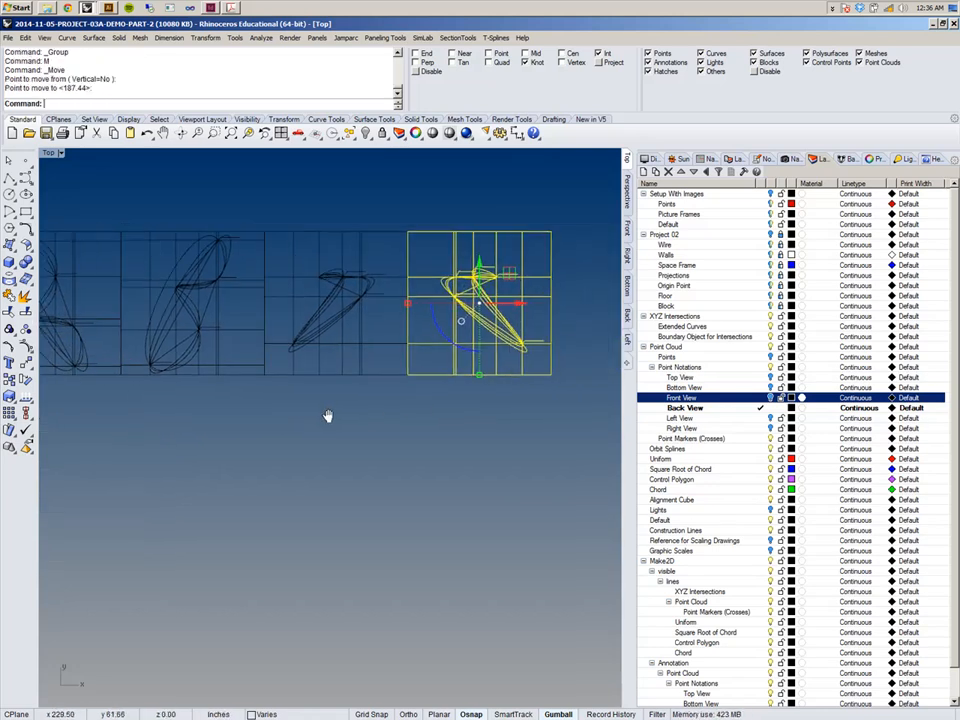
# Make the Left View layer current, window-select the splines in the Left viewport, and make a 2-D drawing from the Current View.
pyautogui.click(760, 418)
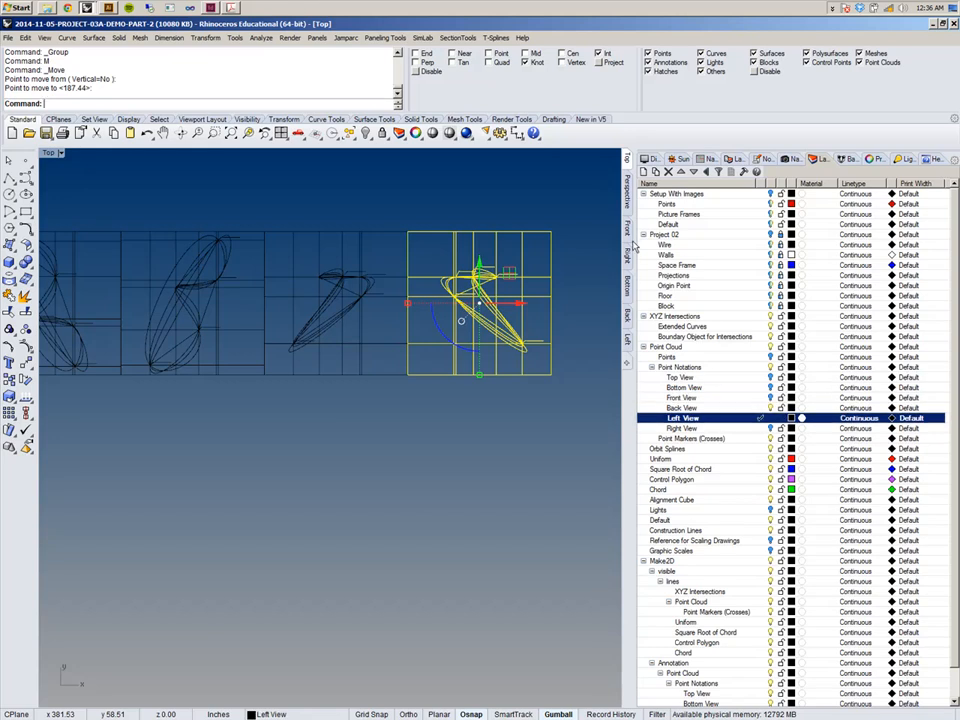
pyautogui.click(627, 341)
pyautogui.scroll(-3, 433, 332)
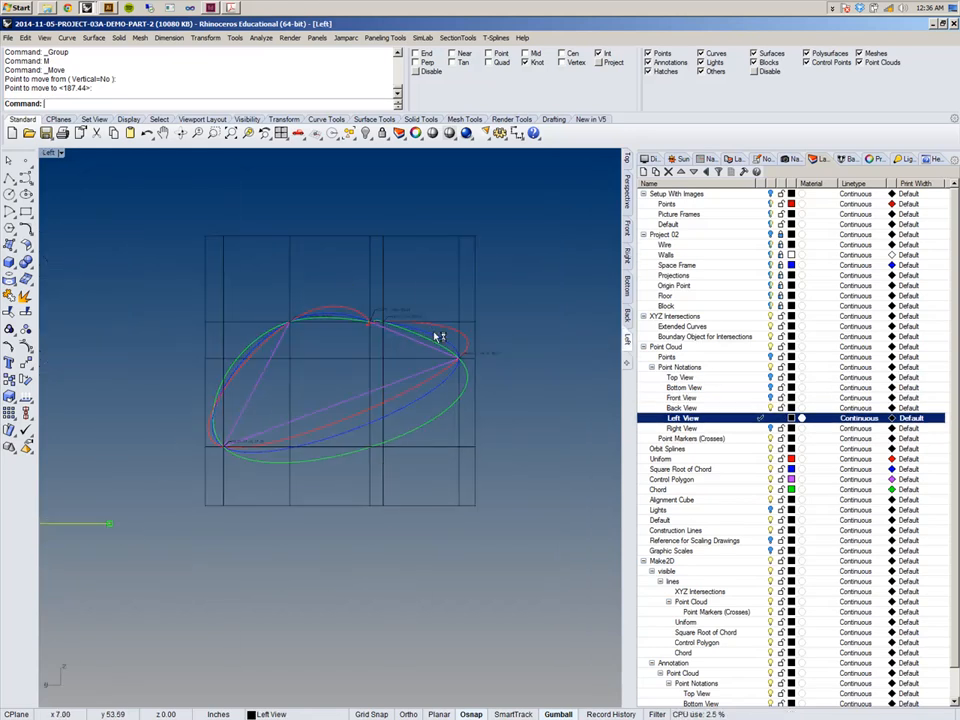
pyautogui.moveTo(186, 212); pyautogui.dragTo(533, 505)
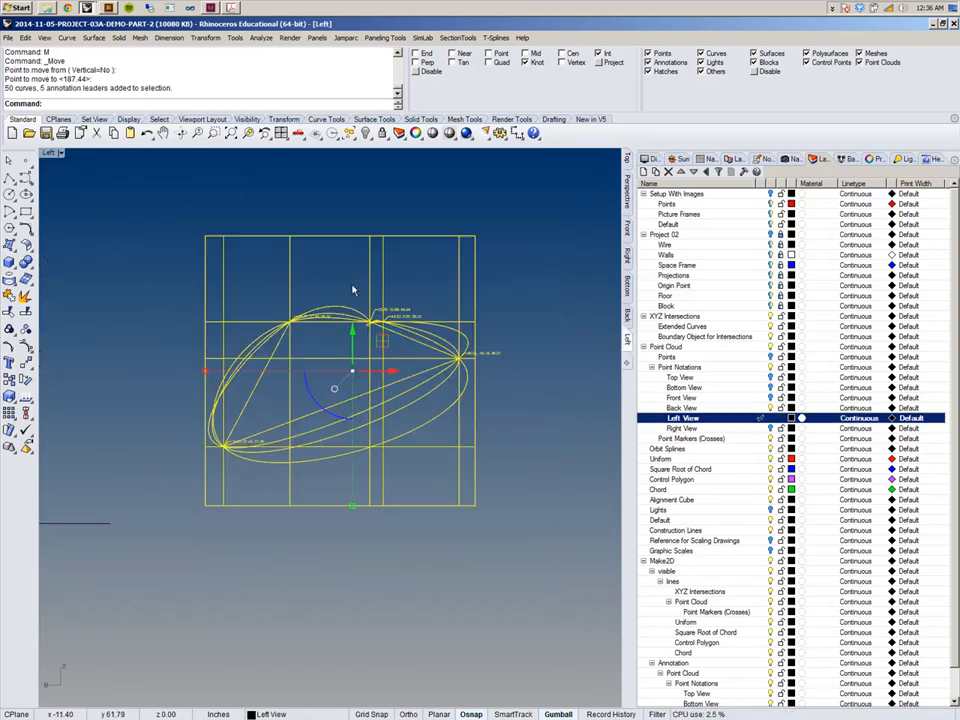
pyautogui.rightClick(279, 93)
pyautogui.click(314, 157)
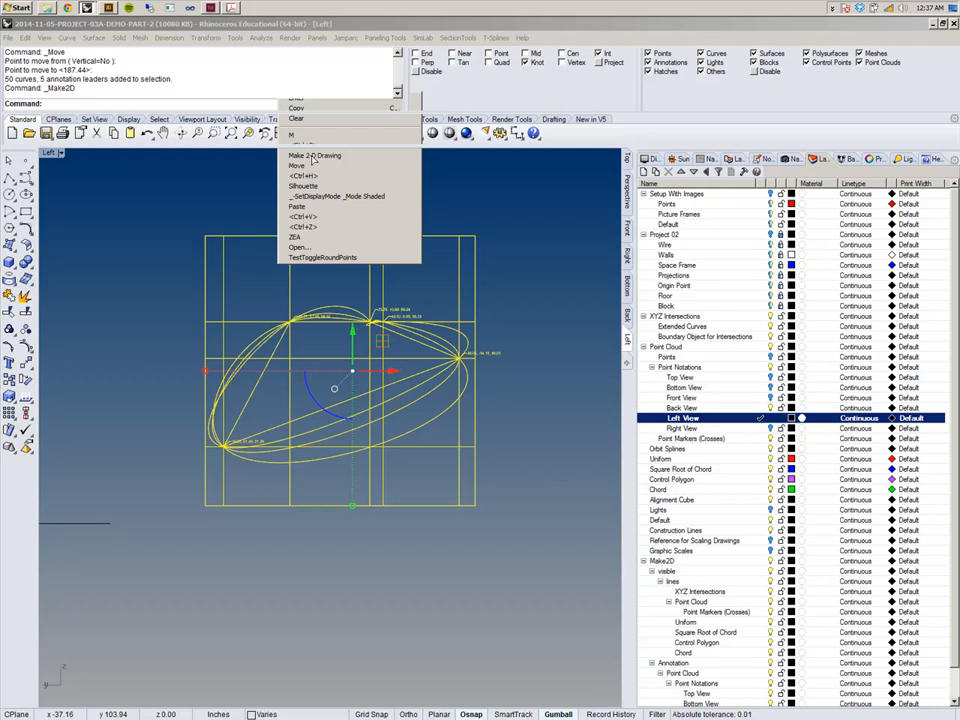
pyautogui.click(313, 156)
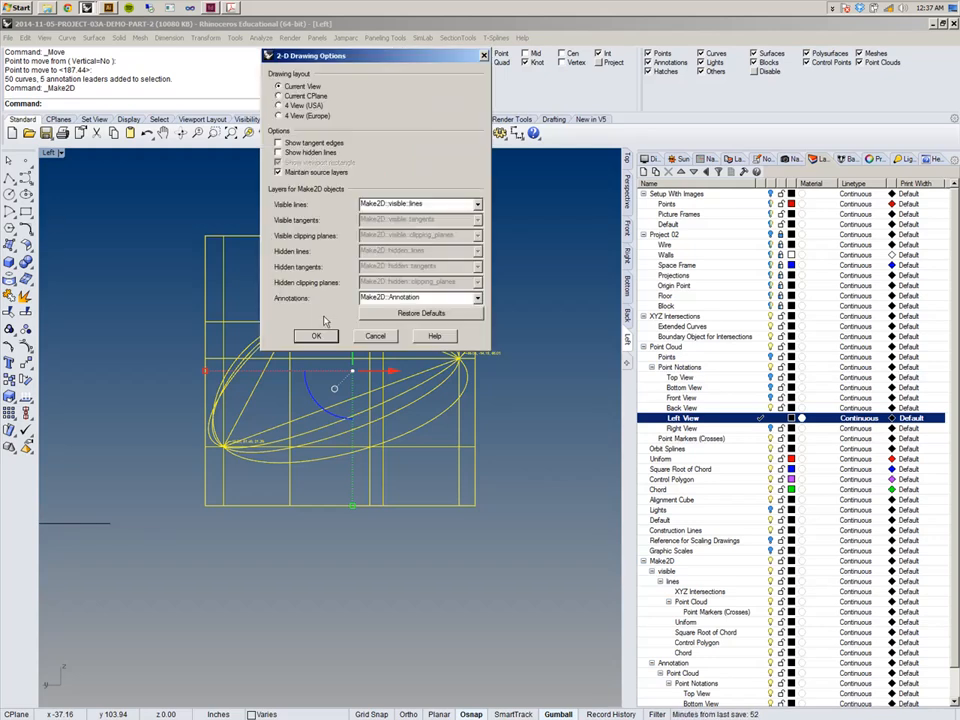
pyautogui.click(318, 336)
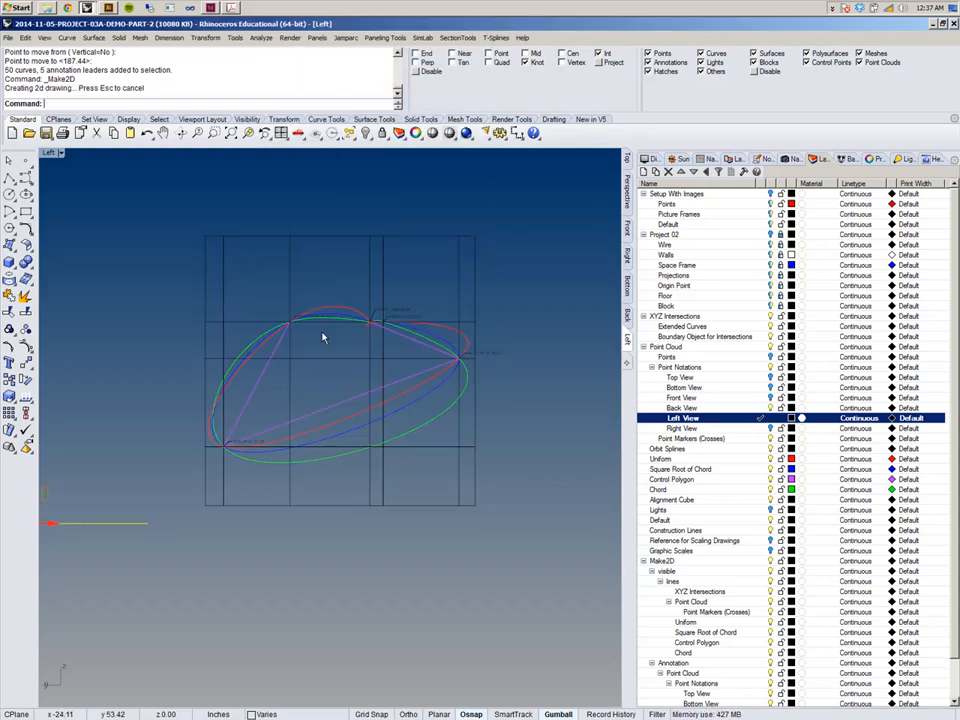
# Group the Left-view 2-D drawing in the Top viewport and move it to the end of the row.
pyautogui.click(627, 159)
pyautogui.scroll(-6, 524, 333)
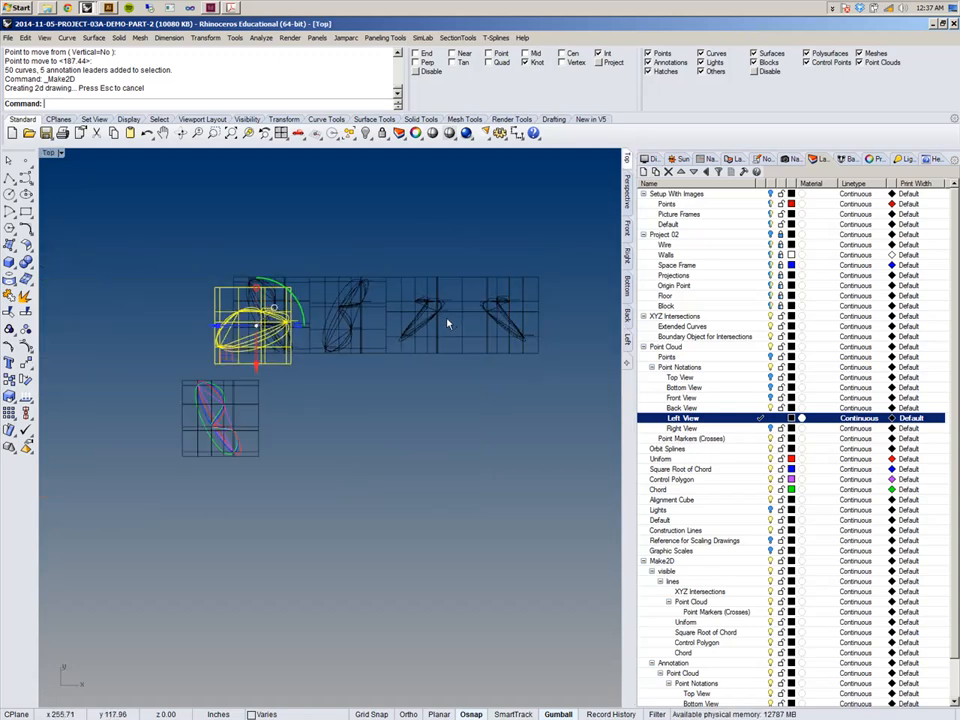
pyautogui.hotkey('ctrl', 'g')
pyautogui.write('Move')
pyautogui.press('Return')
pyautogui.click(214, 363)
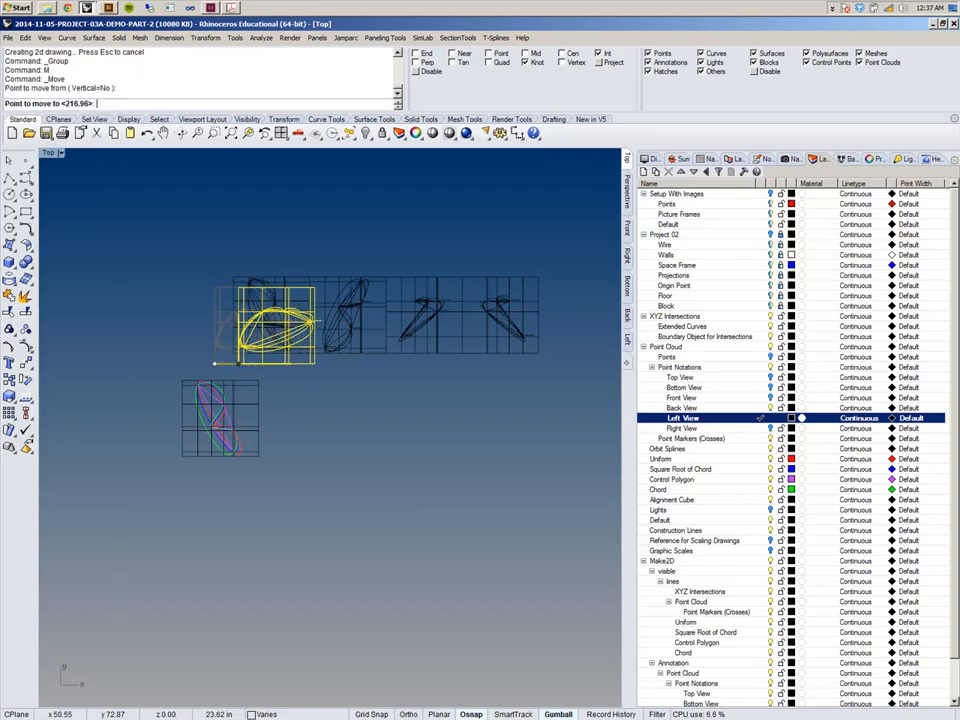
pyautogui.click(541, 352)
pyautogui.moveTo(423, 301); pyautogui.dragTo(283, 301, button='right')
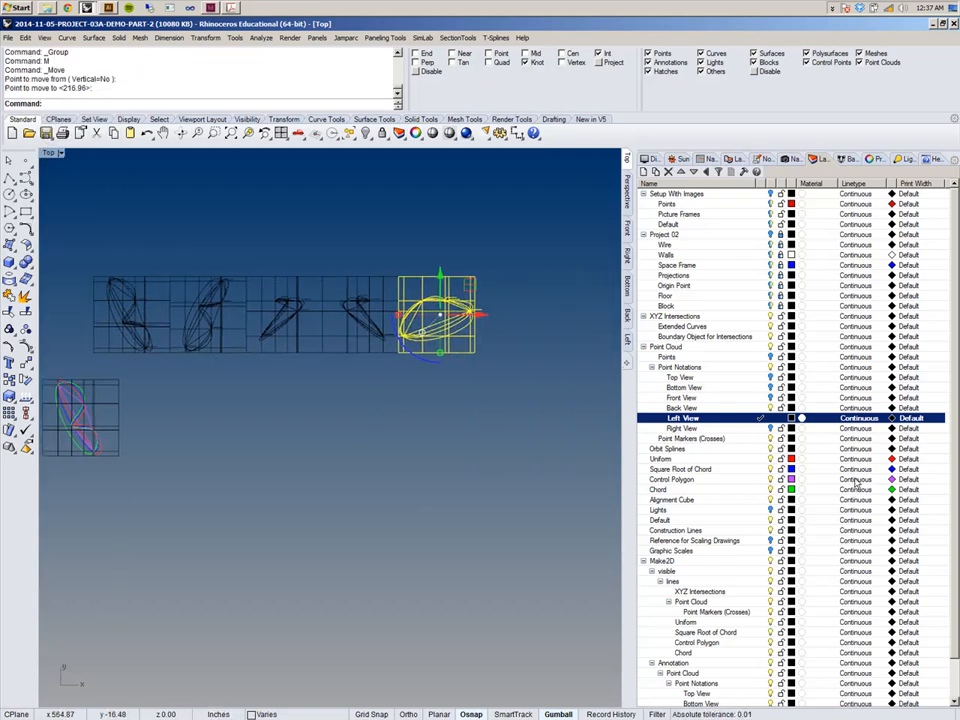
# Make the Right View layer current, window-select the splines in the Right viewport, and make a 2-D drawing from the Current View.
pyautogui.click(685, 428)
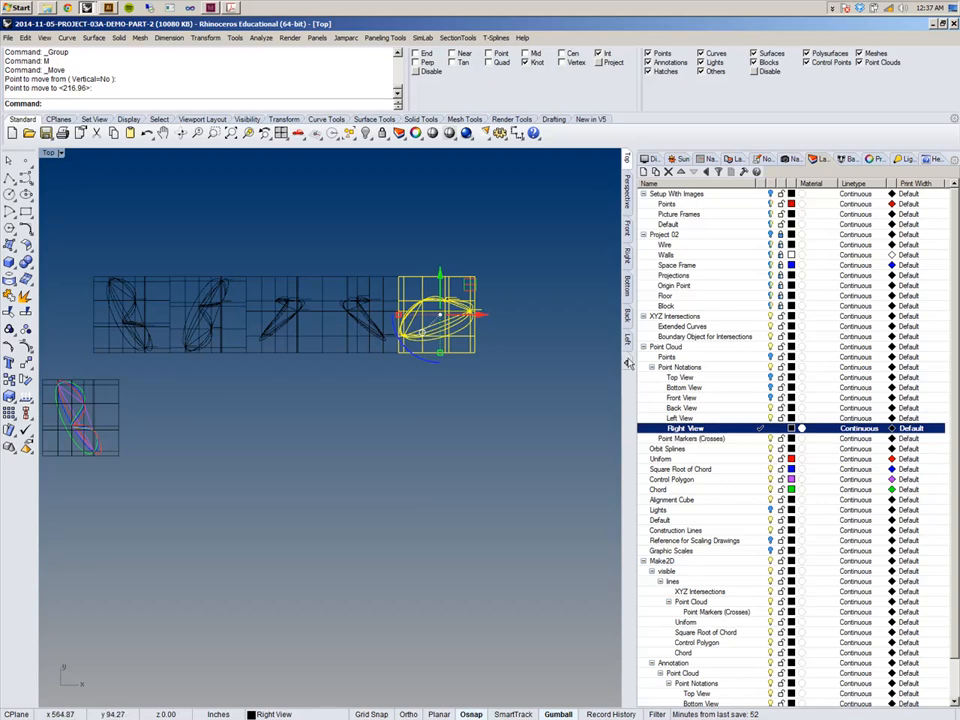
pyautogui.click(627, 255)
pyautogui.moveTo(180, 208)
pyautogui.mouseDown()
pyautogui.moveTo(550, 577)
pyautogui.moveTo(582, 554)
pyautogui.mouseUp()
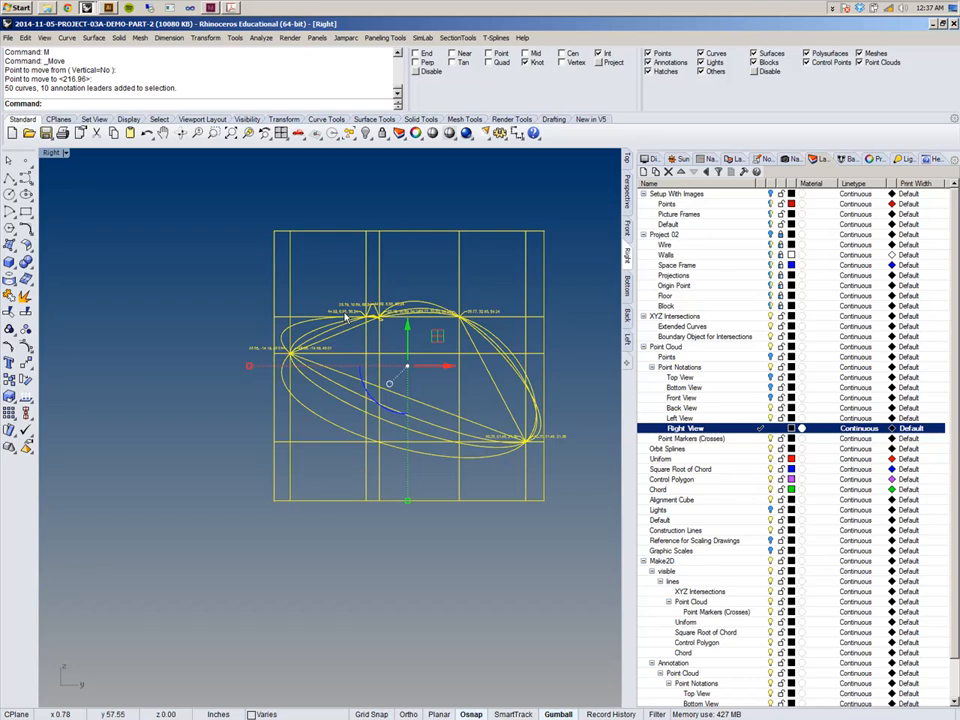
pyautogui.rightClick(313, 95)
pyautogui.click(333, 148)
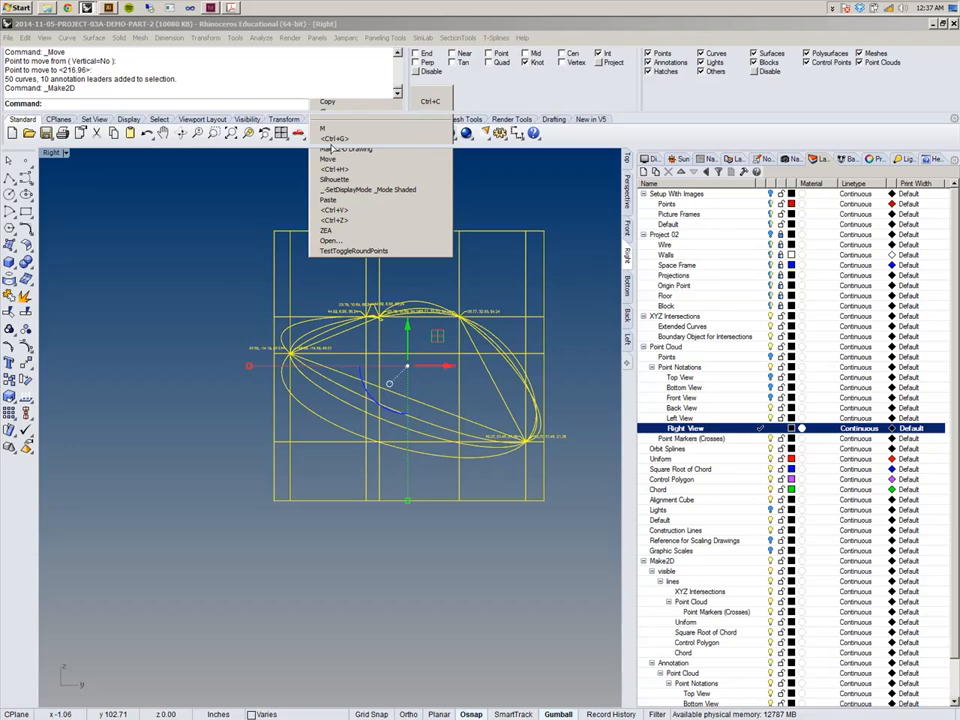
pyautogui.click(331, 148)
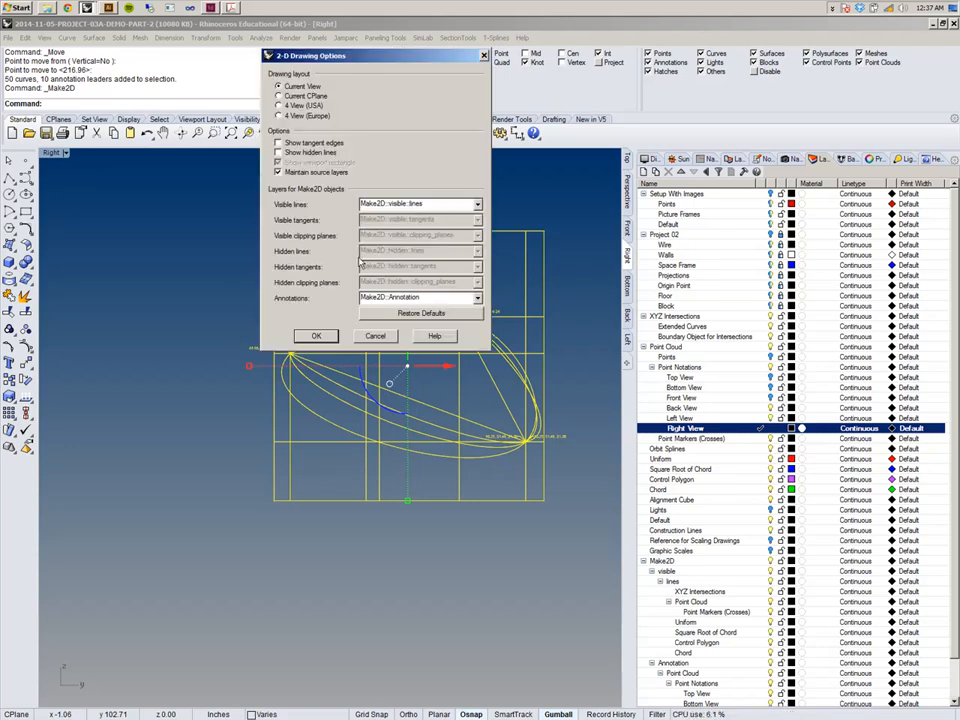
pyautogui.click(316, 334)
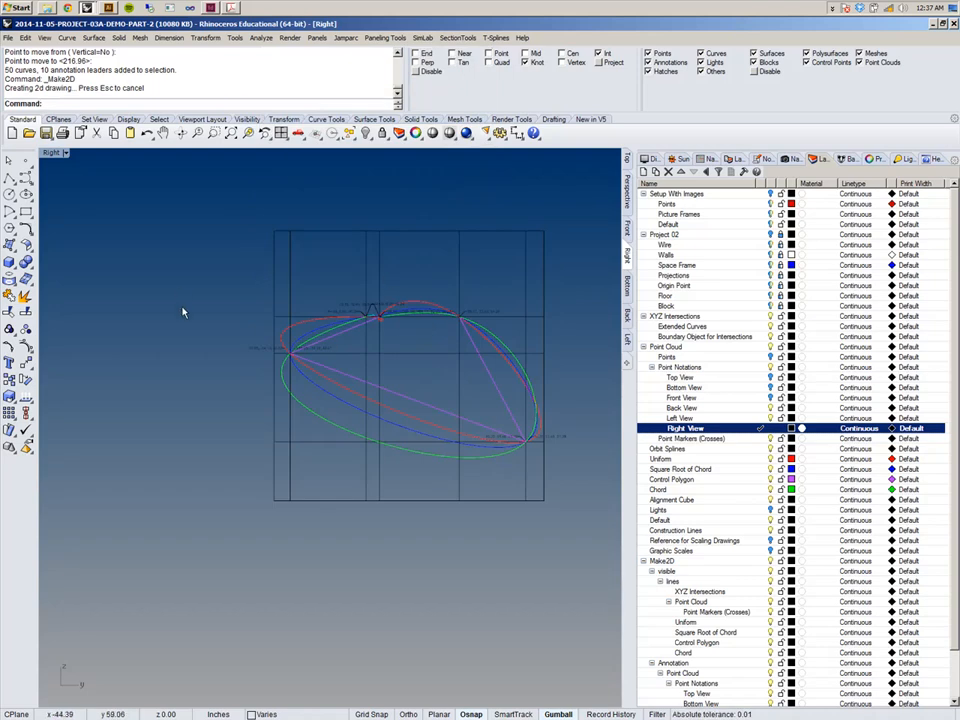
pyautogui.moveTo(495, 276); pyautogui.dragTo(417, 297, button='right')
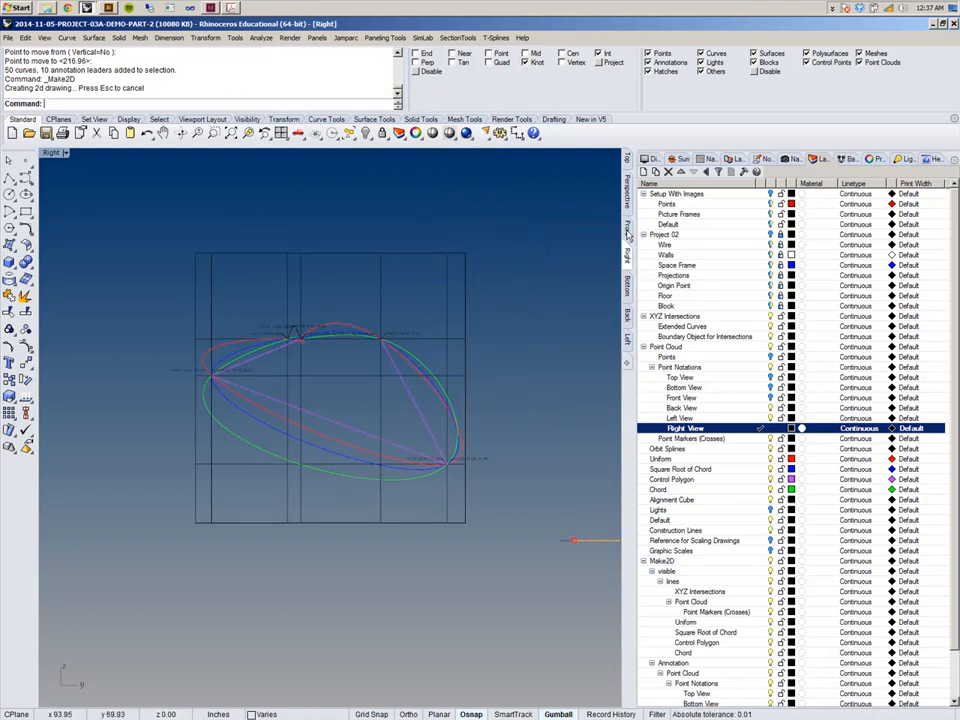
# Group the Right-view 2-D drawing in the Top viewport and move it beside the Left-view drawing at the row's end.
pyautogui.click(628, 160)
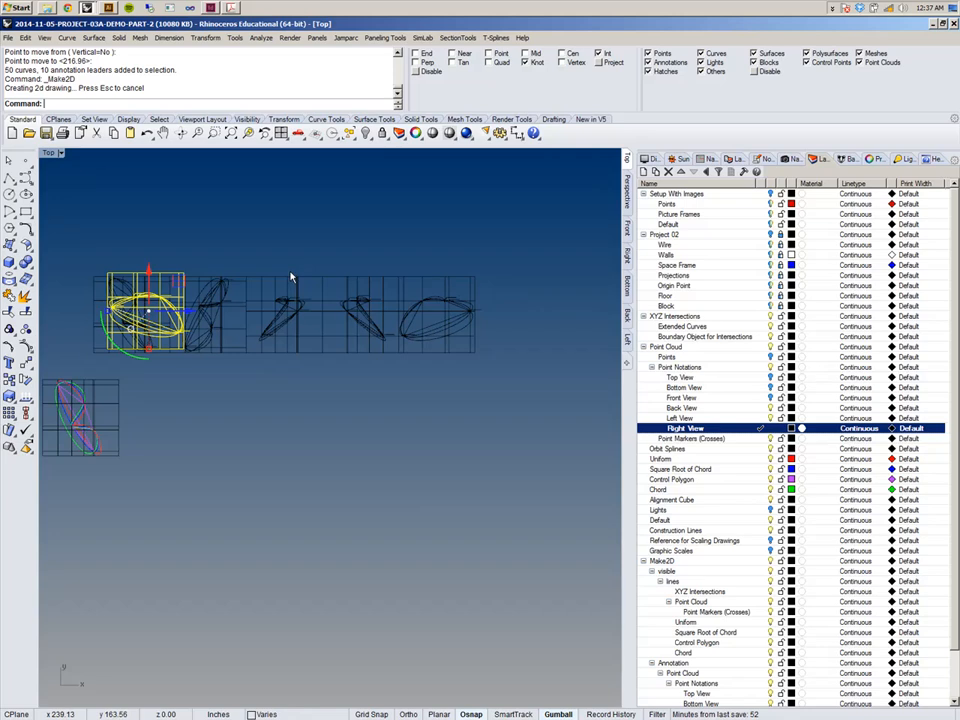
pyautogui.hotkey('ctrl', 'g')
pyautogui.scroll(5, 81, 349)
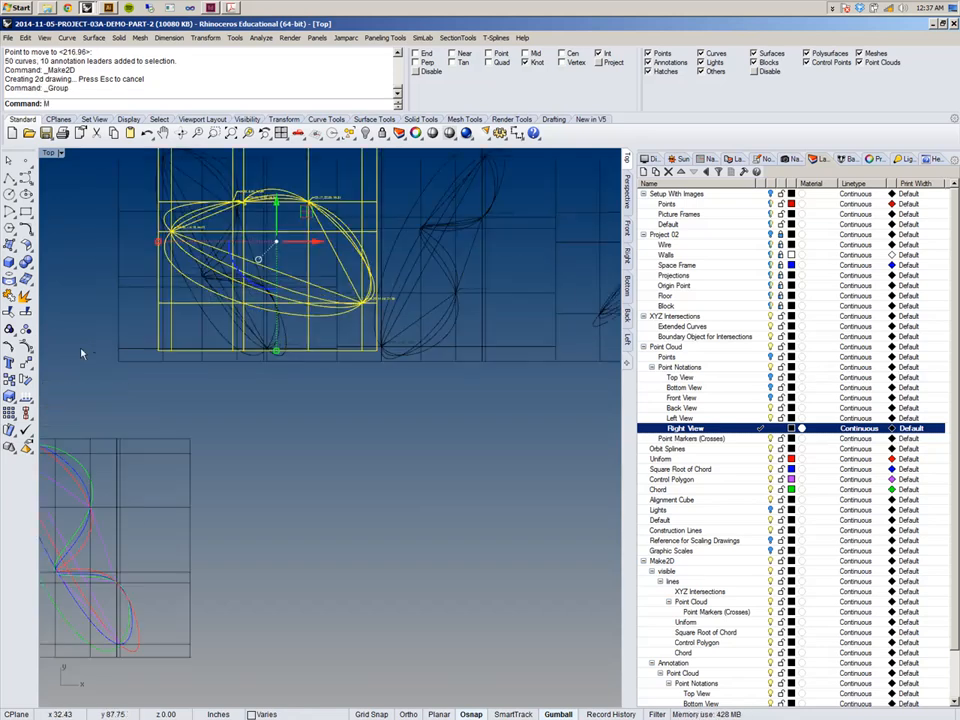
pyautogui.write('M')
pyautogui.press('Return')
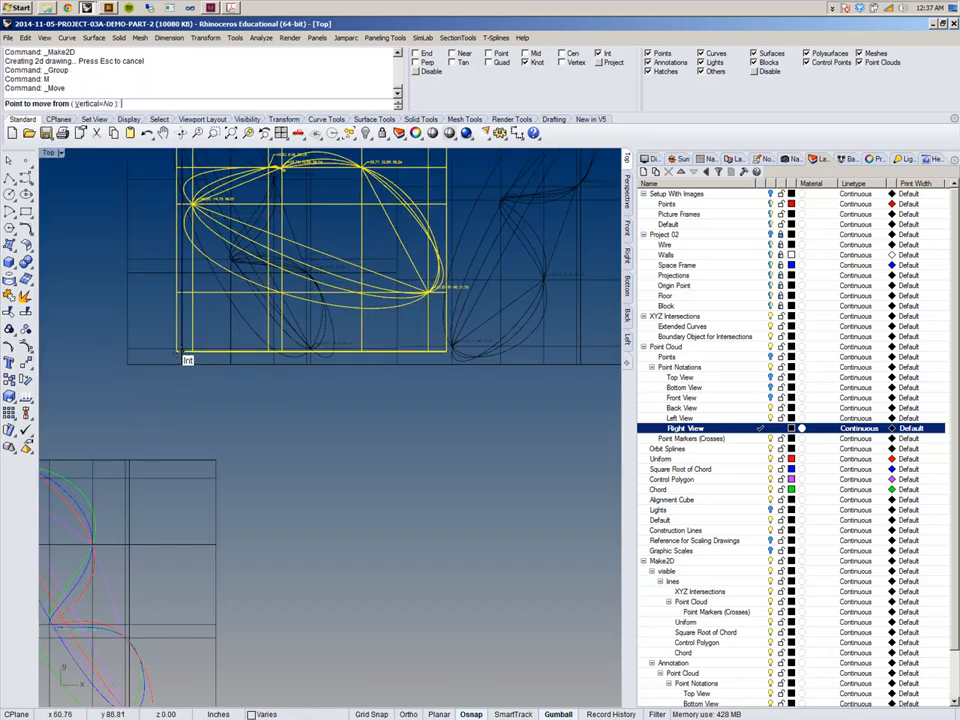
pyautogui.click(188, 356)
pyautogui.scroll(-6, 262, 365)
pyautogui.moveTo(262, 365); pyautogui.dragTo(107, 365, button='right')
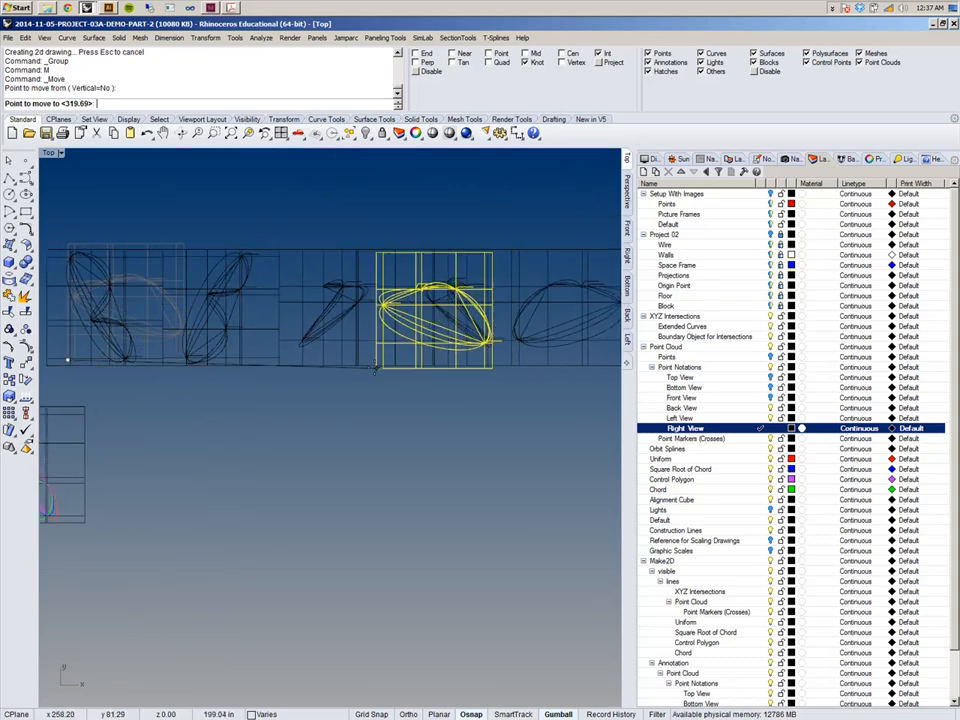
pyautogui.moveTo(398, 353); pyautogui.dragTo(161, 356, button='right')
pyautogui.scroll(-5, 161, 356)
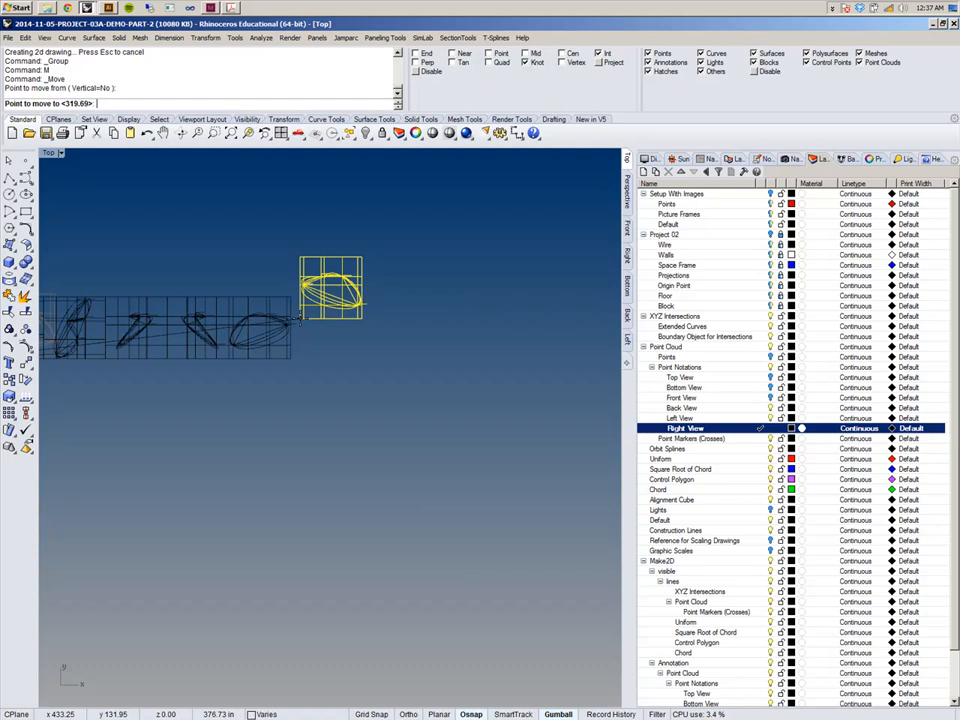
pyautogui.scroll(10, 295, 340)
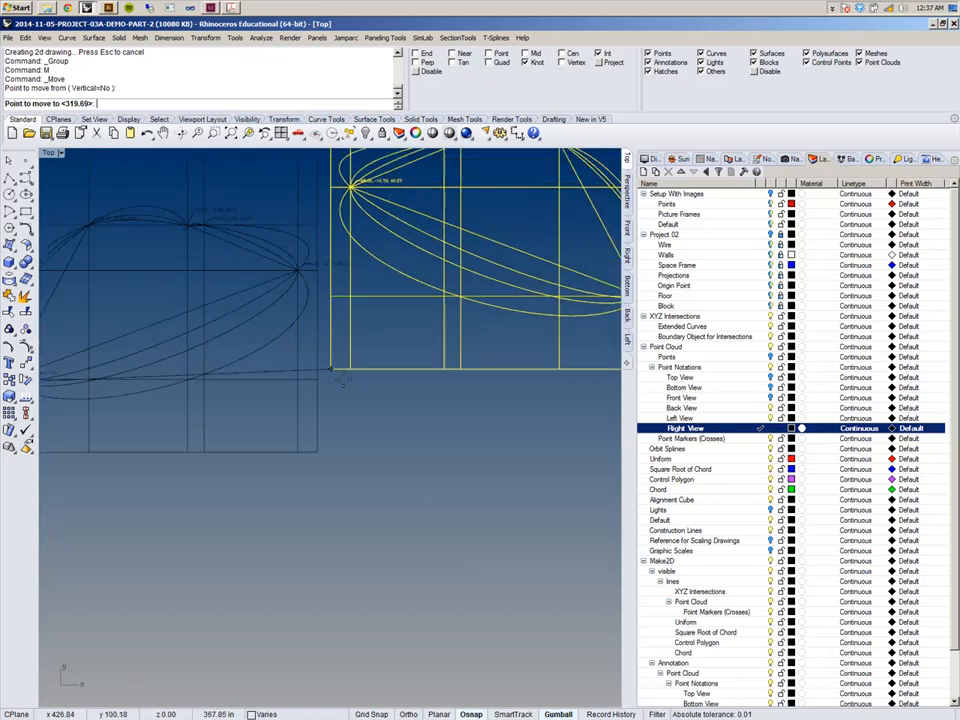
pyautogui.click(321, 450)
pyautogui.scroll(10, 365, 333)
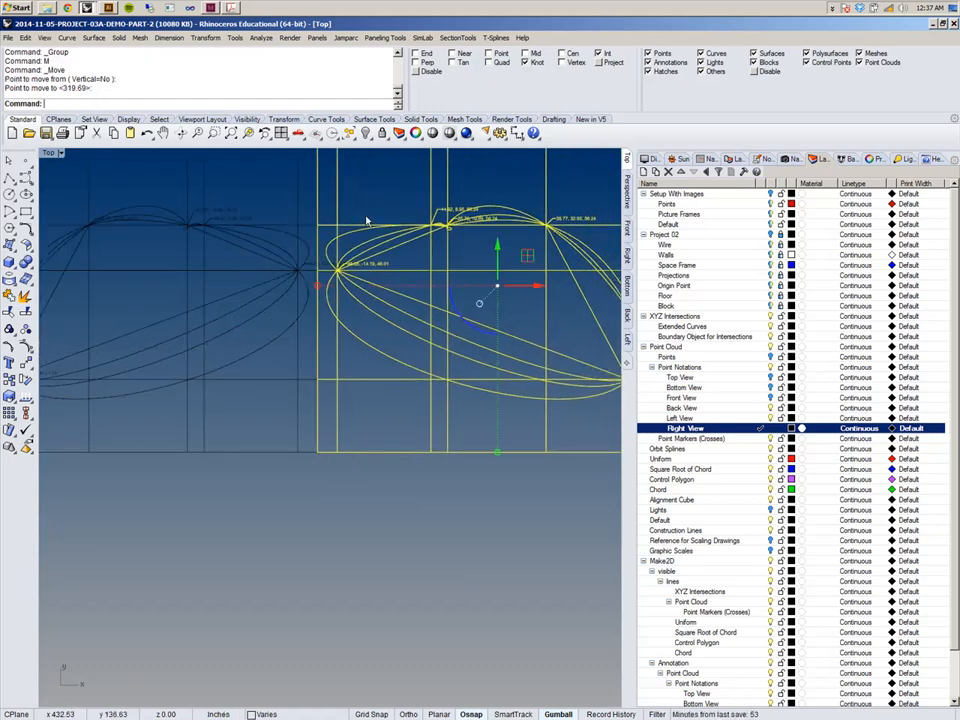
pyautogui.press('Escape')
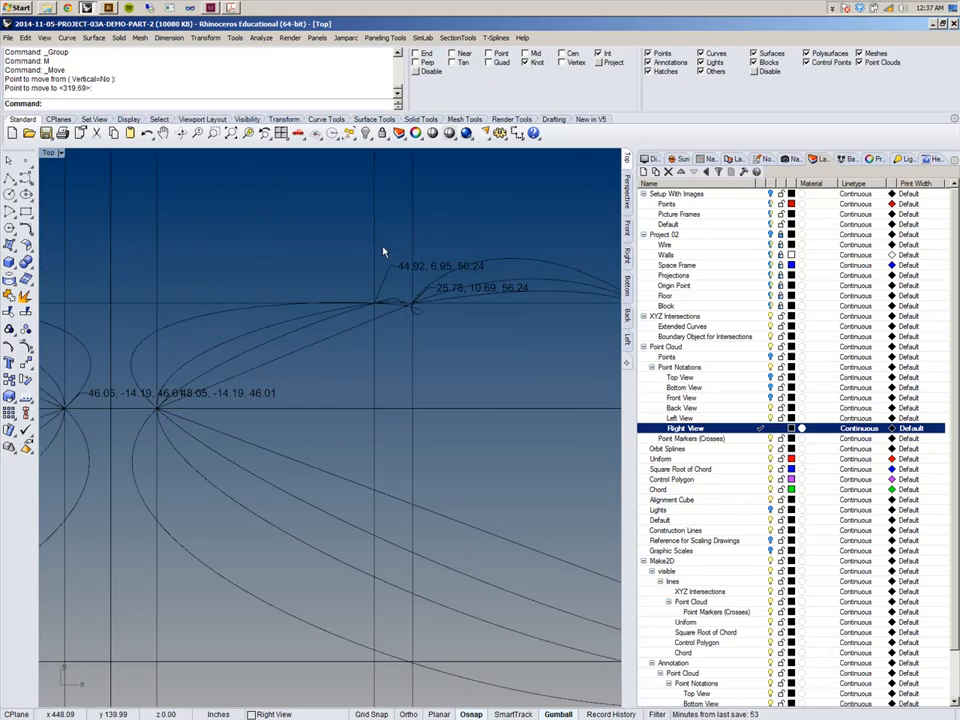
# Zoom and pan along the row of 2-D drawings to inspect how the frames line up.
pyautogui.scroll(-6, 381, 253)
pyautogui.moveTo(545, 318); pyautogui.dragTo(497, 335, button='right')
pyautogui.scroll(-5, 496, 334)
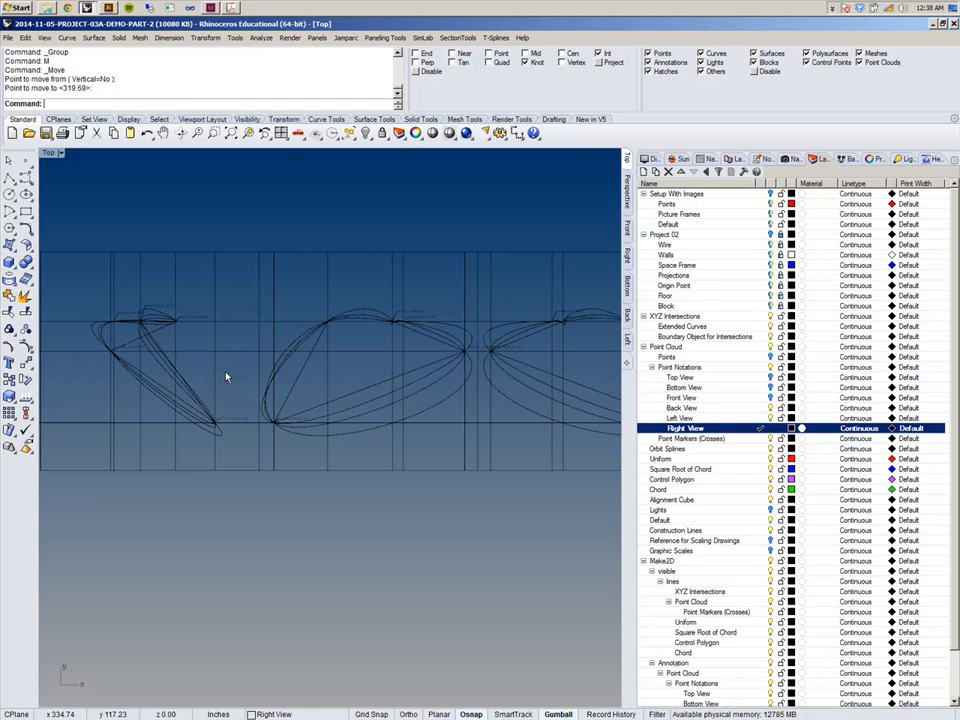
pyautogui.scroll(-1, 483, 368)
pyautogui.scroll(5, 439, 330)
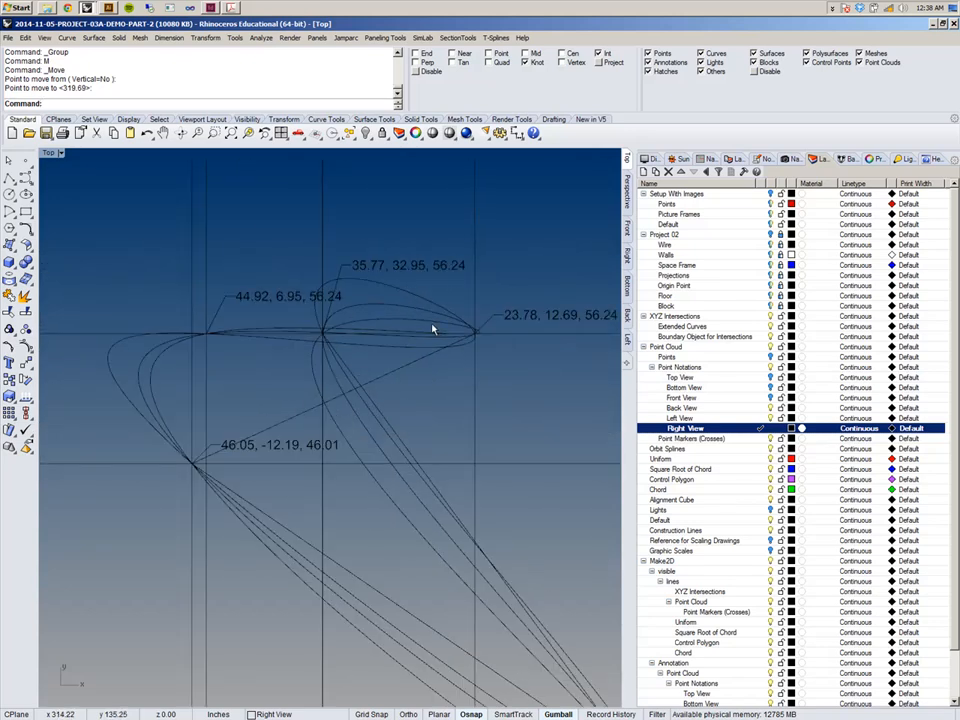
pyautogui.scroll(-4, 435, 328)
pyautogui.moveTo(469, 364); pyautogui.dragTo(374, 362, button='right')
pyautogui.scroll(5, 285, 250)
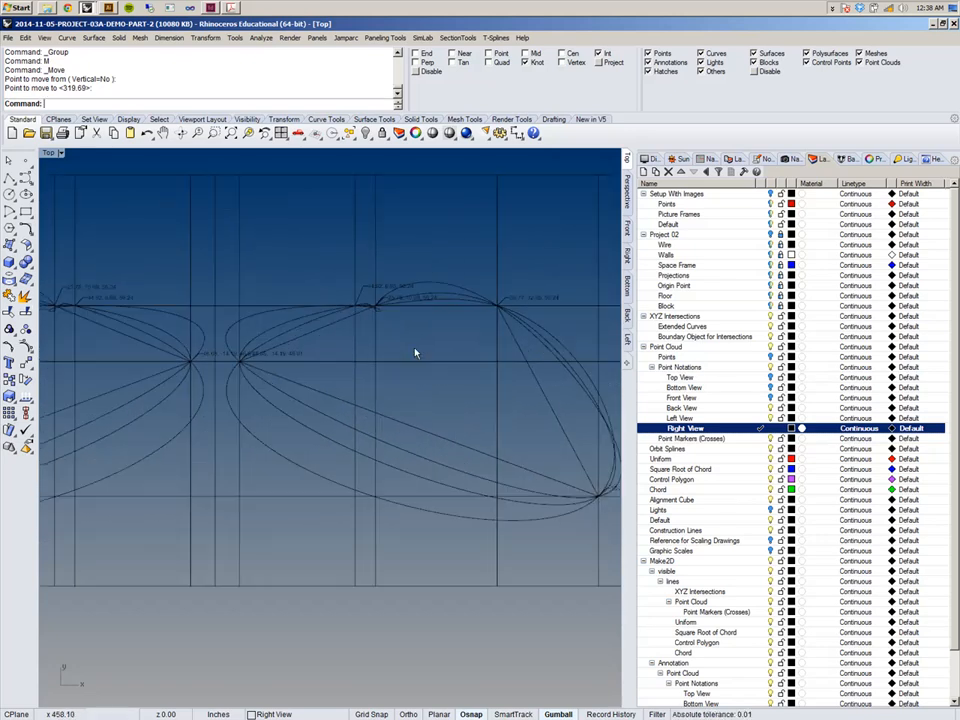
# Zoom in closely on the frame corners and the junction between the Left-view and Right-view drawings to check their alignment.
pyautogui.scroll(-4, 277, 276)
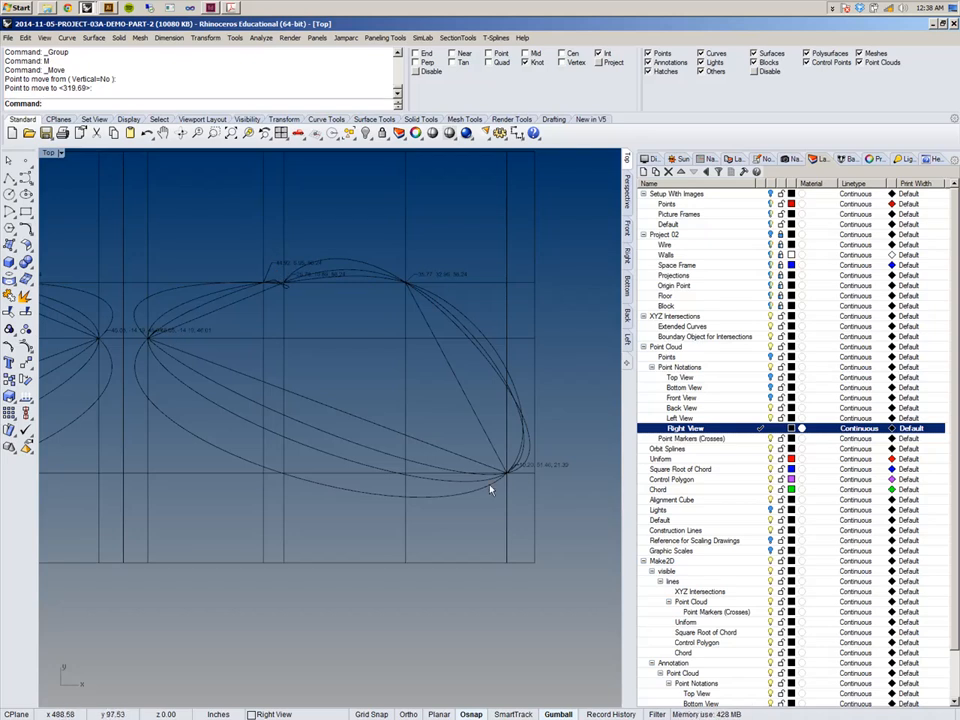
pyautogui.scroll(4, 505, 470)
pyautogui.scroll(-2, 510, 443)
pyautogui.scroll(4, 508, 443)
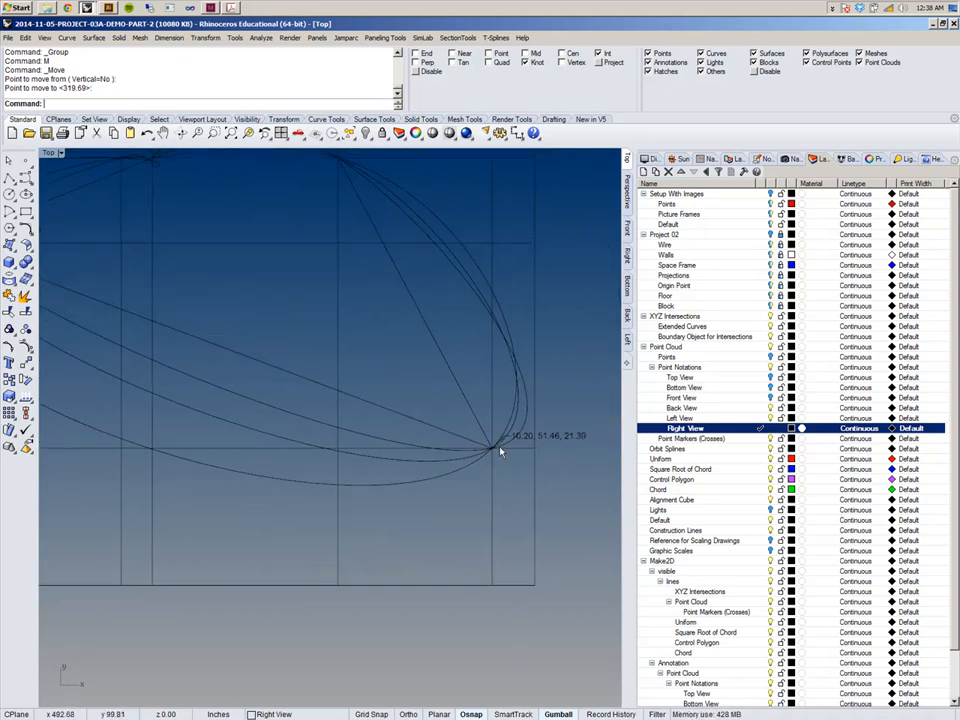
pyautogui.scroll(-3, 463, 354)
pyautogui.moveTo(471, 303); pyautogui.dragTo(449, 398, button='right')
pyautogui.click(442, 389)
pyautogui.click(422, 381)
pyautogui.scroll(-5, 421, 380)
pyautogui.scroll(-4, 421, 381)
pyautogui.moveTo(326, 400); pyautogui.dragTo(408, 410, button='right')
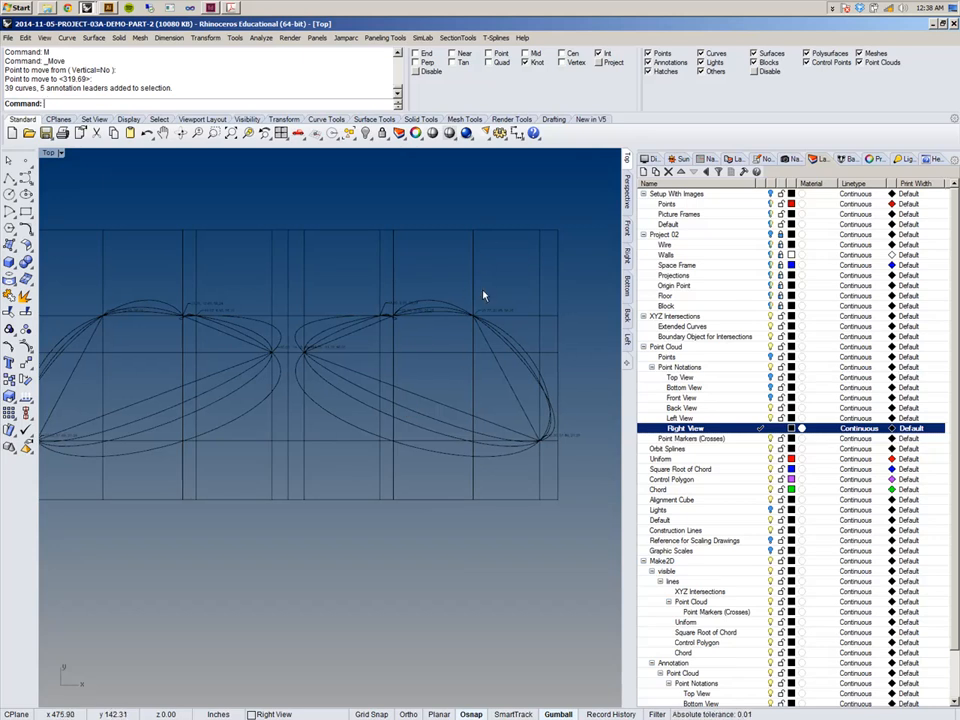
pyautogui.moveTo(253, 379); pyautogui.dragTo(323, 365, button='right')
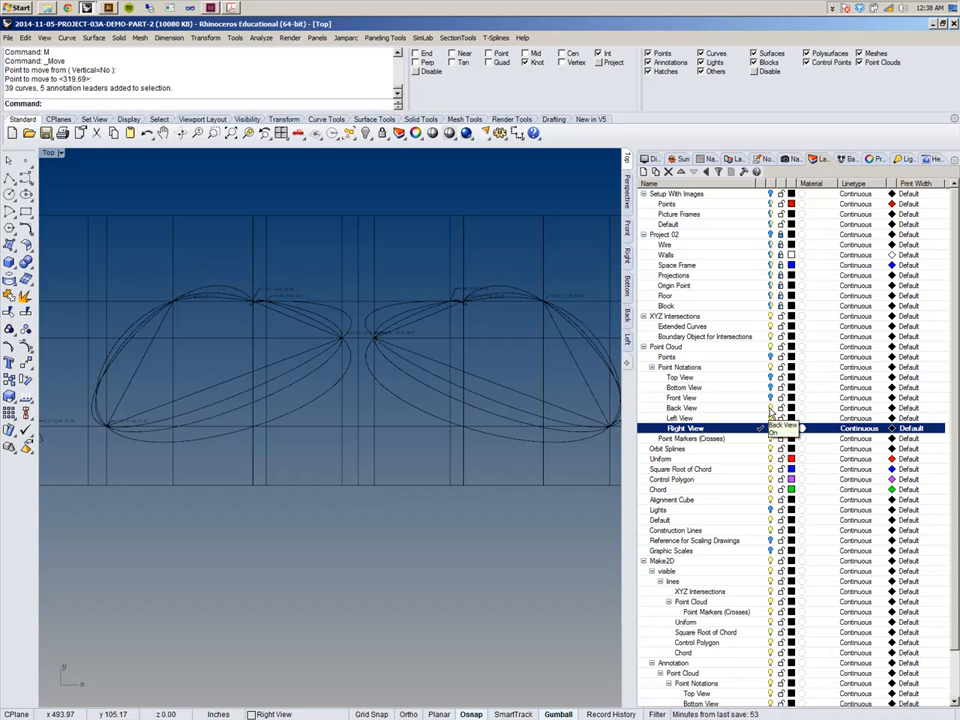
pyautogui.click(770, 416)
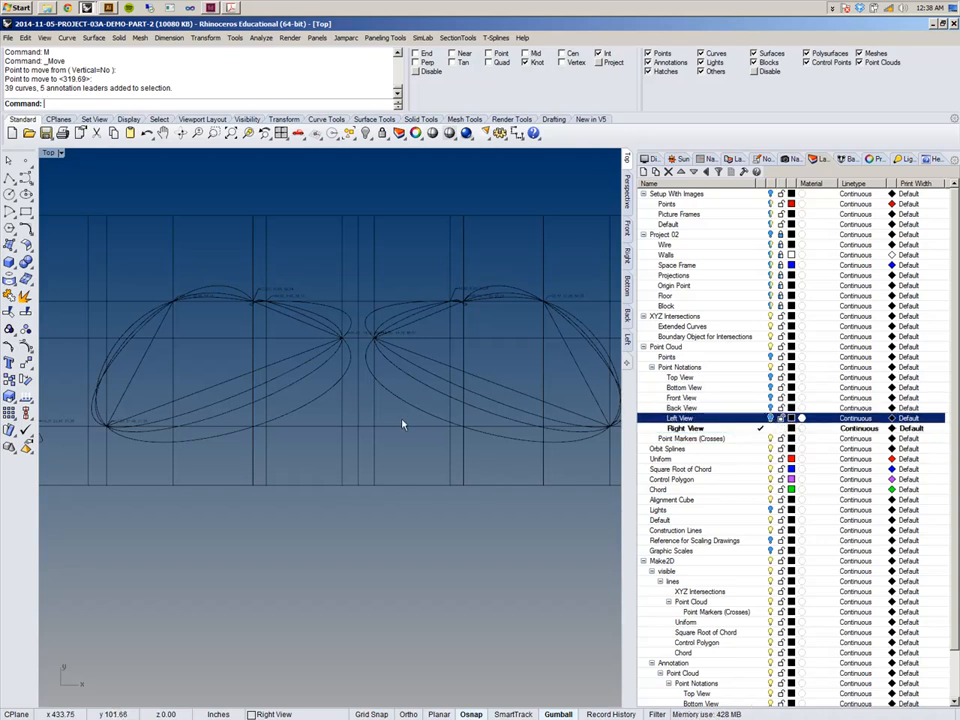
pyautogui.moveTo(166, 420); pyautogui.dragTo(459, 427, button='right')
pyautogui.scroll(-10, 459, 425)
pyautogui.scroll(15, 322, 422)
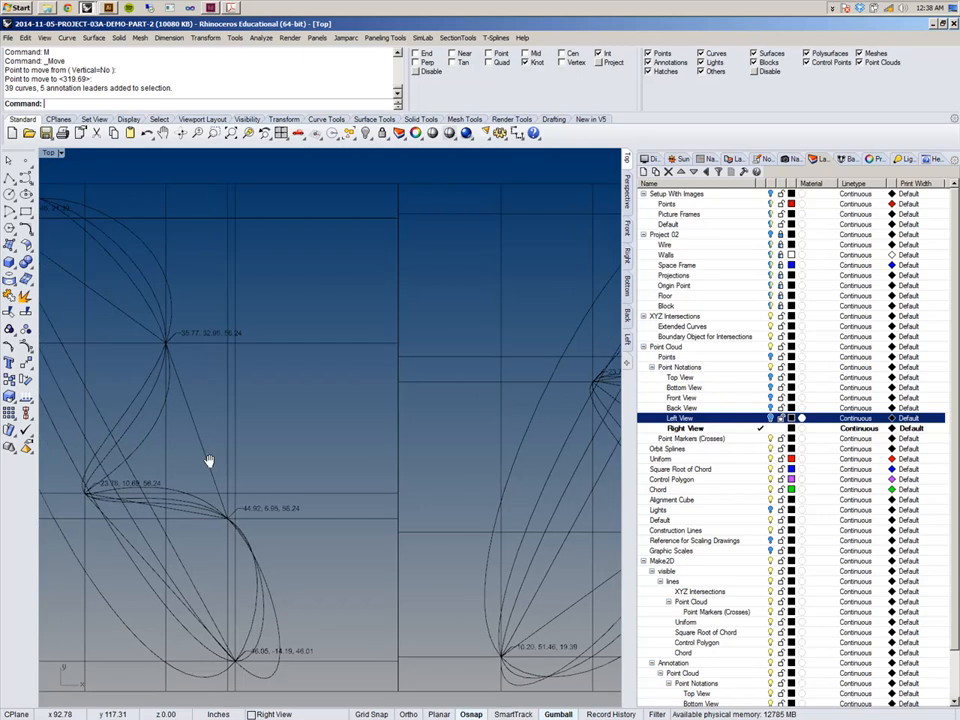
pyautogui.moveTo(193, 460); pyautogui.dragTo(400, 427, button='right')
pyautogui.moveTo(426, 499); pyautogui.dragTo(421, 453, button='right')
pyautogui.scroll(10, 369, 416)
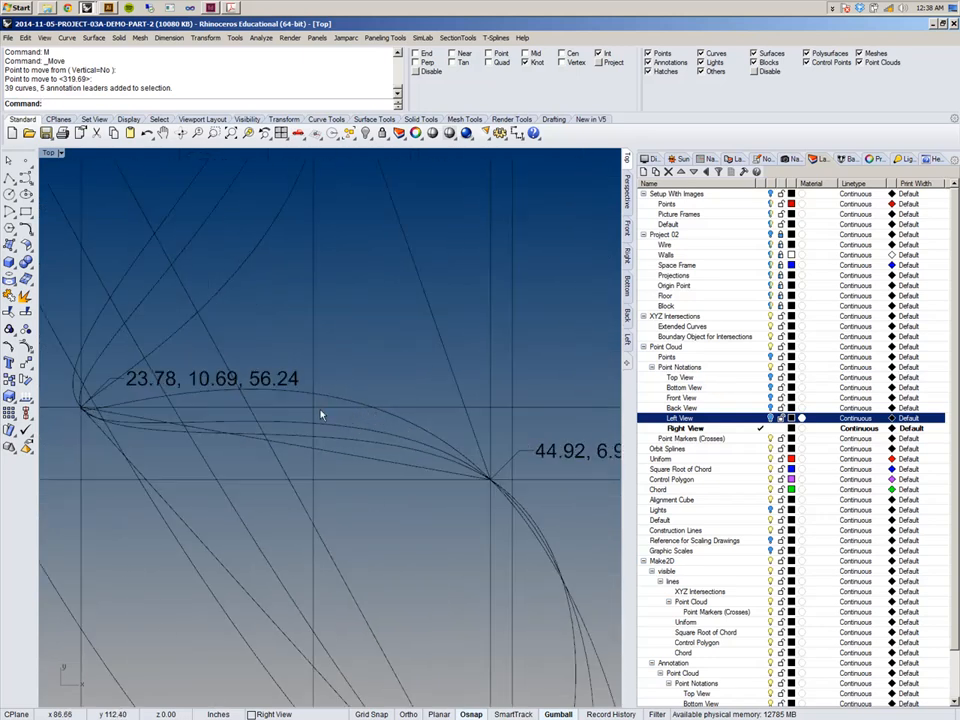
pyautogui.scroll(-6, 295, 412)
pyautogui.scroll(5, 371, 384)
pyautogui.scroll(-6, 296, 320)
pyautogui.moveTo(429, 377); pyautogui.dragTo(285, 381, button='right')
pyautogui.scroll(6, 436, 336)
pyautogui.moveTo(496, 401); pyautogui.dragTo(455, 383, button='right')
pyautogui.scroll(-8, 453, 383)
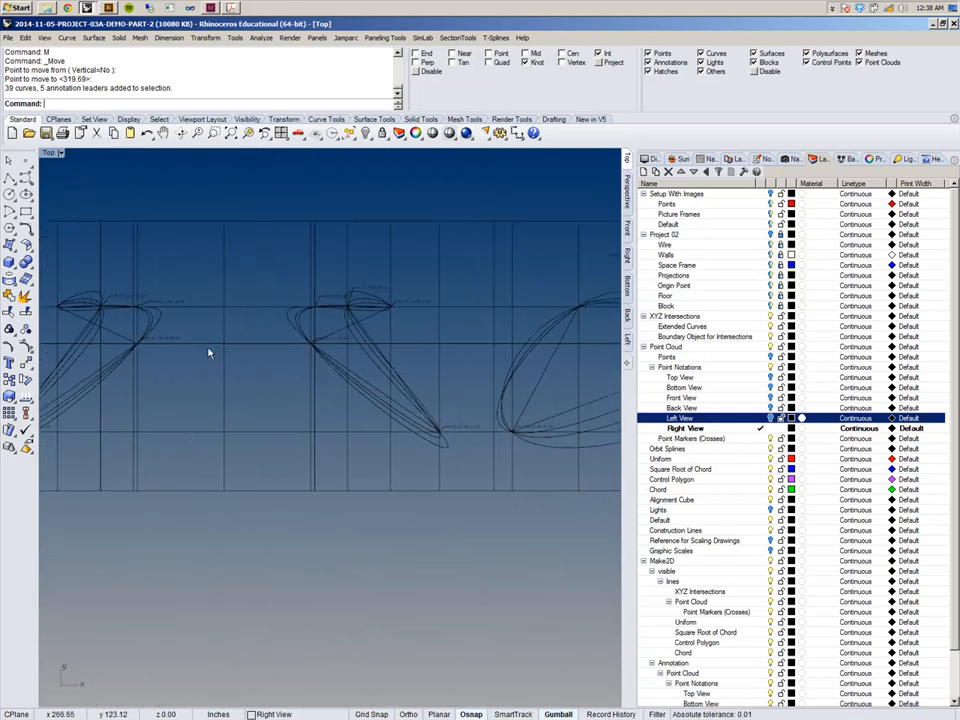
pyautogui.moveTo(582, 349); pyautogui.dragTo(450, 336, button='right')
pyautogui.scroll(10, 450, 336)
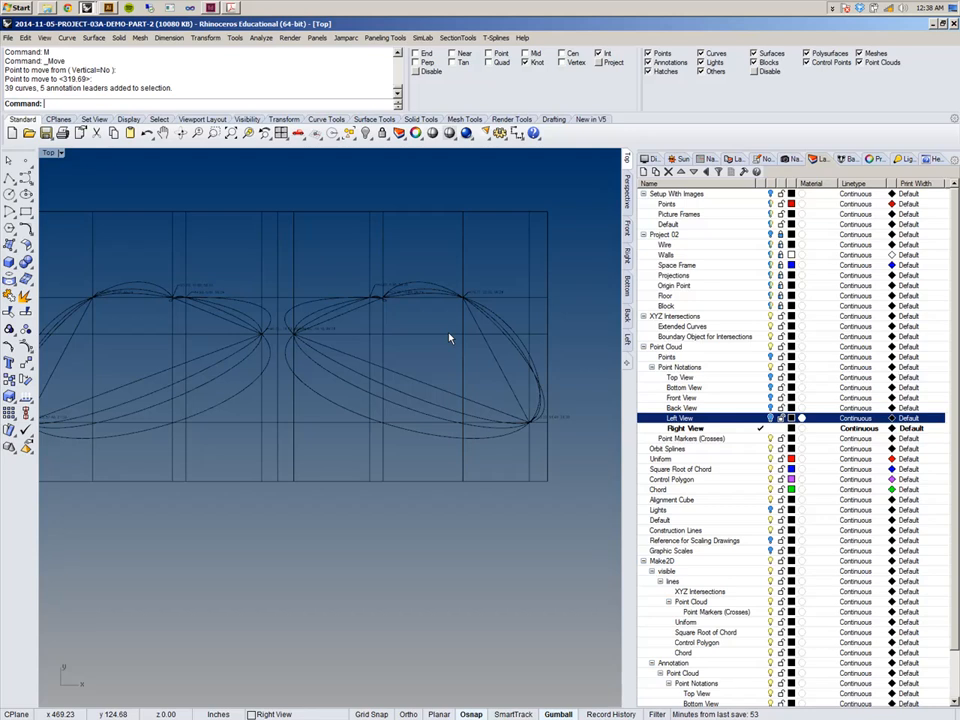
pyautogui.moveTo(184, 430); pyautogui.dragTo(579, 414, button='right')
pyautogui.scroll(-12, 450, 414)
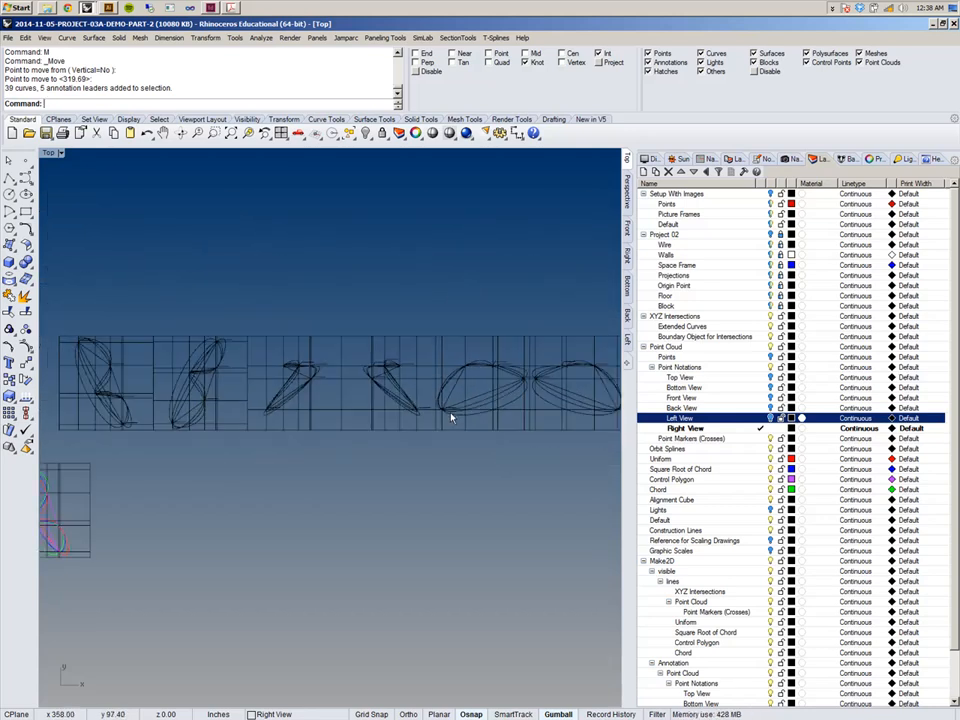
pyautogui.moveTo(318, 446); pyautogui.dragTo(246, 413, button='right')
pyautogui.moveTo(186, 366); pyautogui.dragTo(206, 371, button='right')
pyautogui.scroll(8, 214, 368)
pyautogui.scroll(-6, 234, 308)
pyautogui.moveTo(412, 357); pyautogui.dragTo(373, 364, button='right')
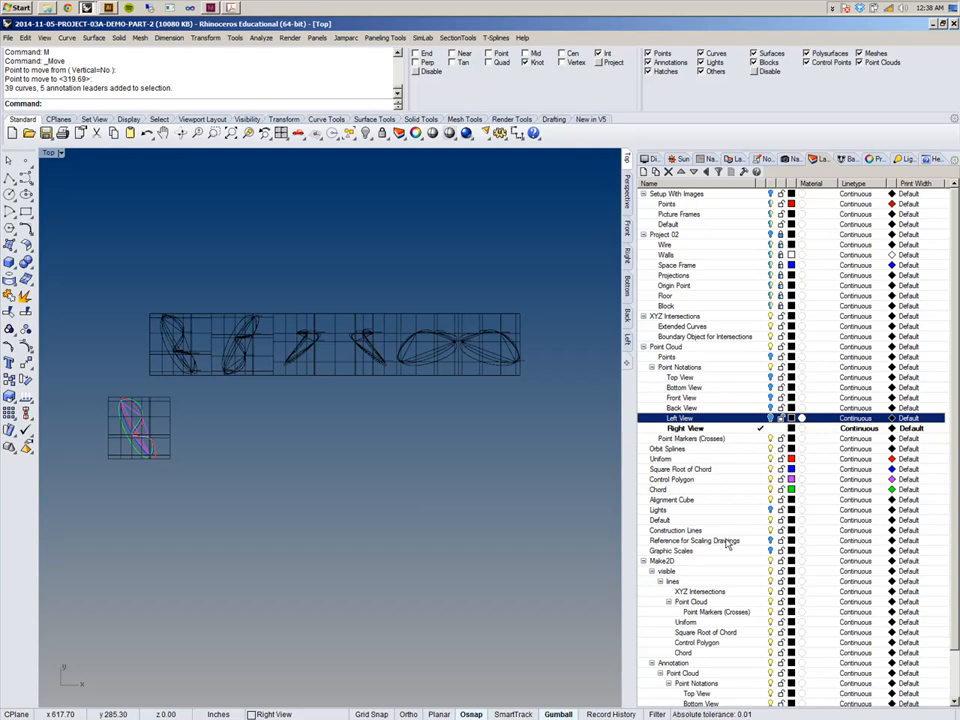
# Turn on the Graphic Scales layer to show the scale frames.
pyautogui.click(720, 542)
pyautogui.click(771, 551)
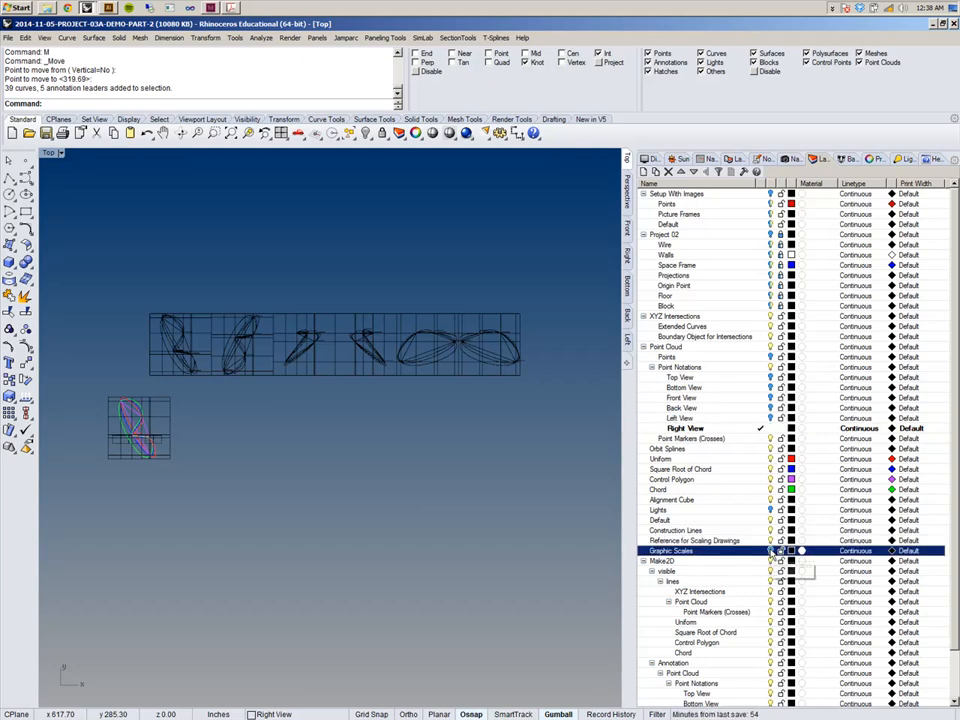
pyautogui.scroll(5, 200, 440)
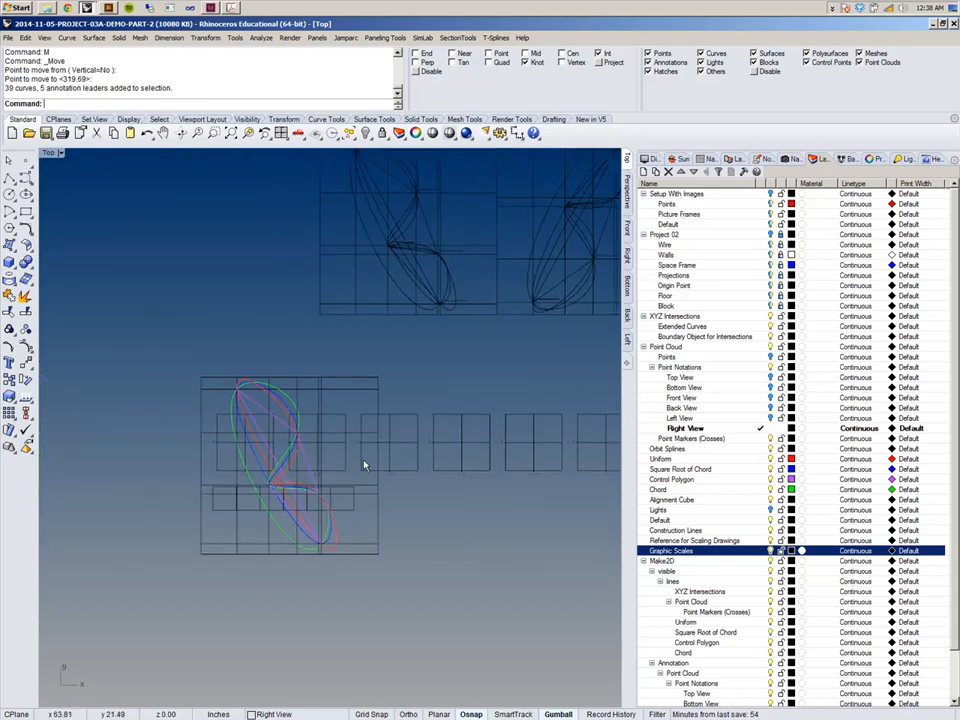
# Hide the Point Cloud layer, collapse it, and make the Make2D layer current.
pyautogui.click(770, 347)
pyautogui.click(537, 398)
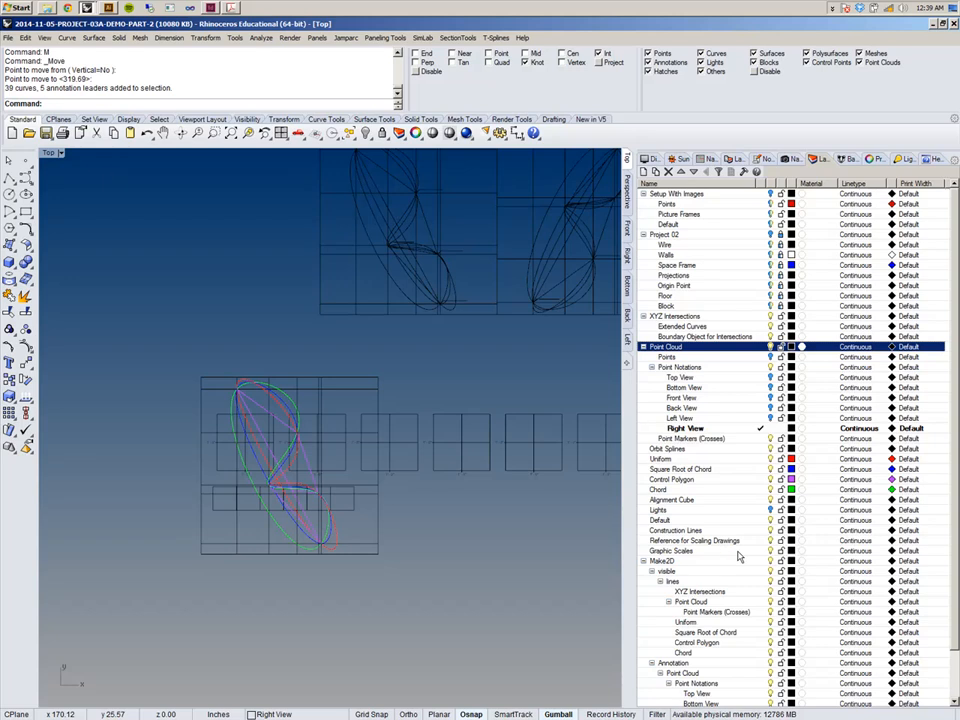
pyautogui.click(757, 562)
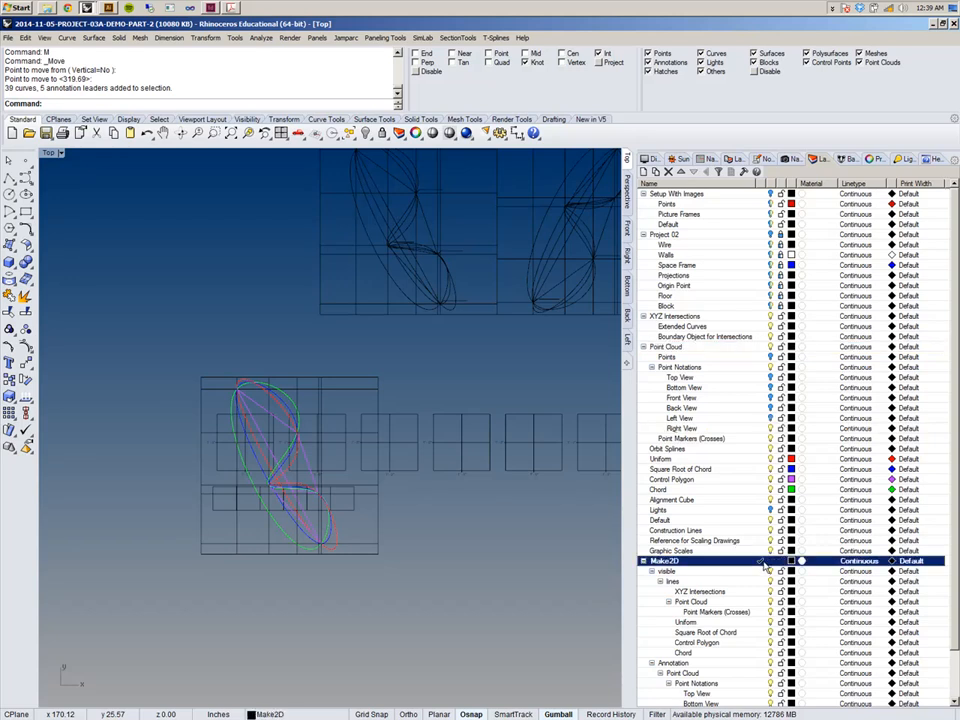
pyautogui.click(777, 350)
pyautogui.moveTo(480, 354); pyautogui.dragTo(406, 342, button='right')
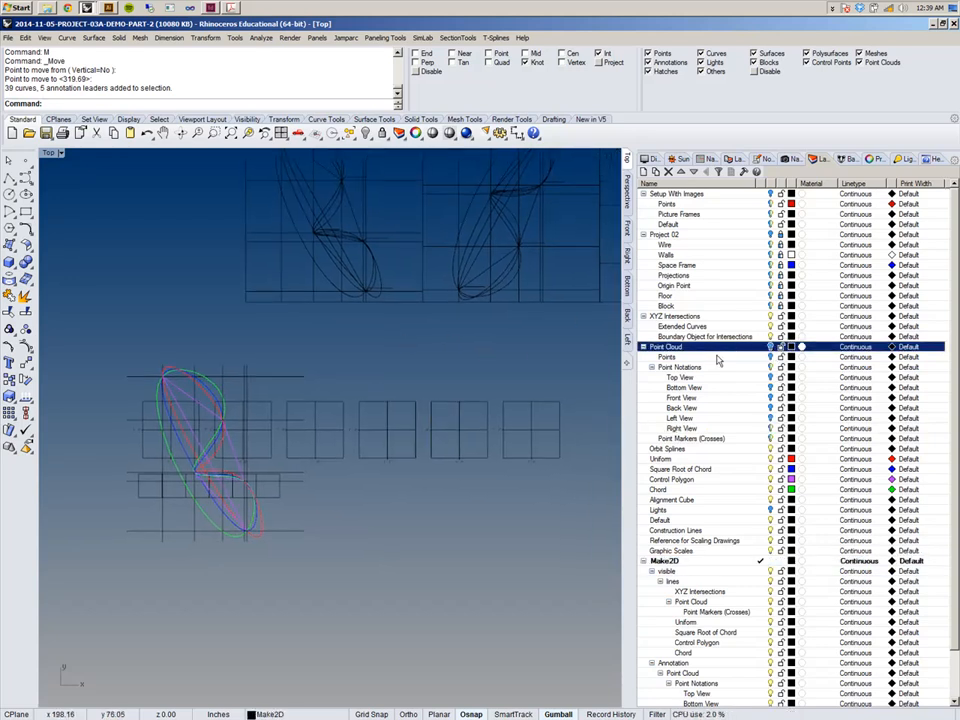
pyautogui.click(643, 347)
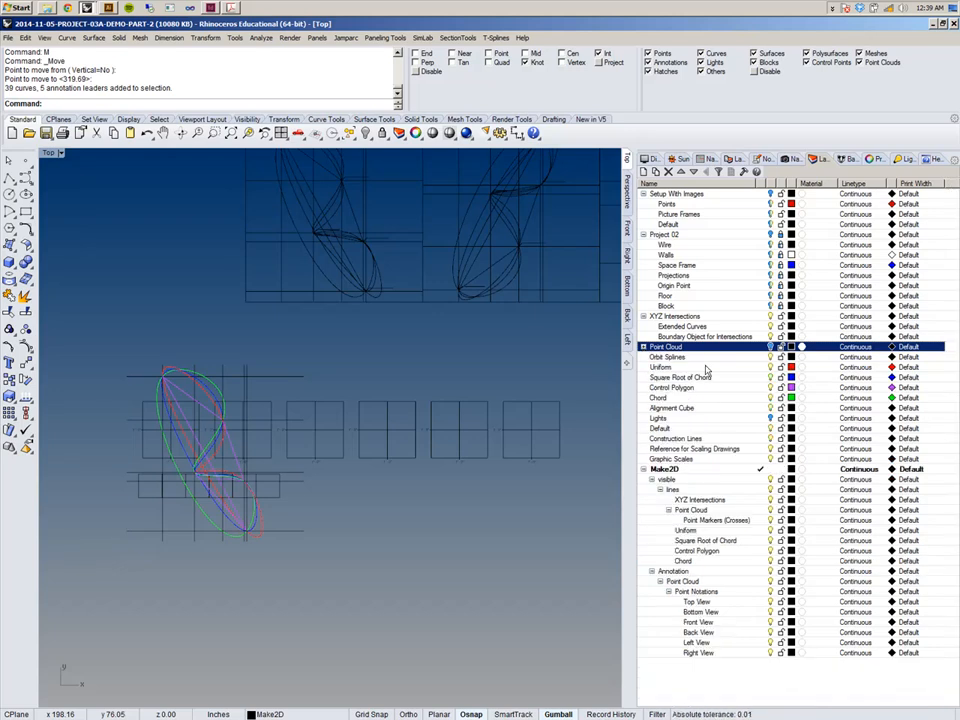
# Hide the Orbit Splines, Uniform, Square Root of Chord, Control Polygon, Chord and XYZ Intersections layers.
pyautogui.click(778, 357)
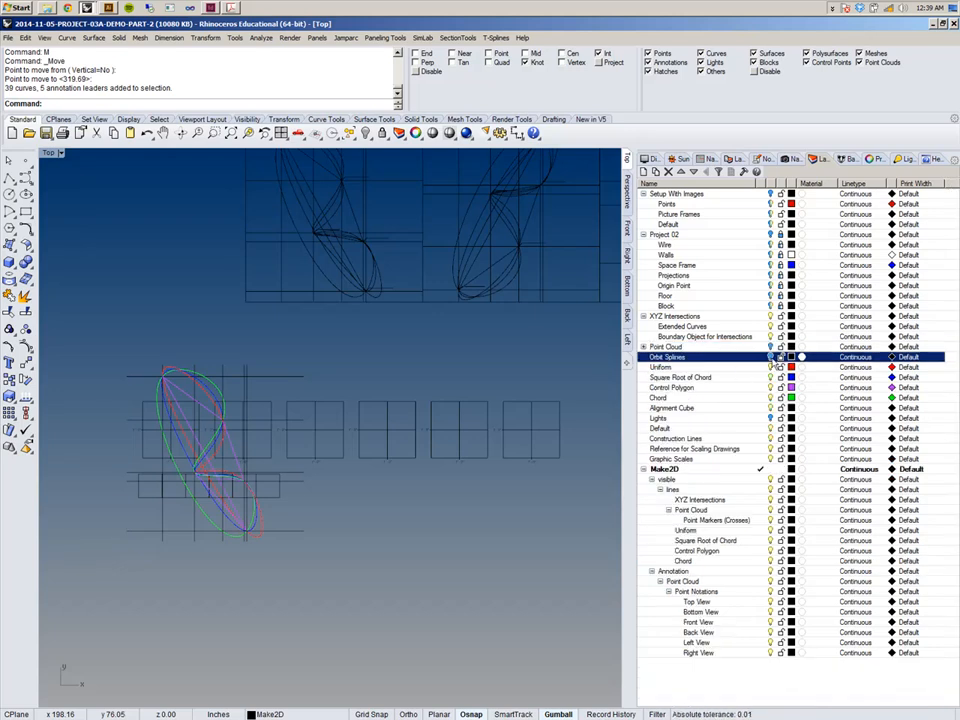
pyautogui.click(771, 367)
pyautogui.click(771, 377)
pyautogui.click(771, 387)
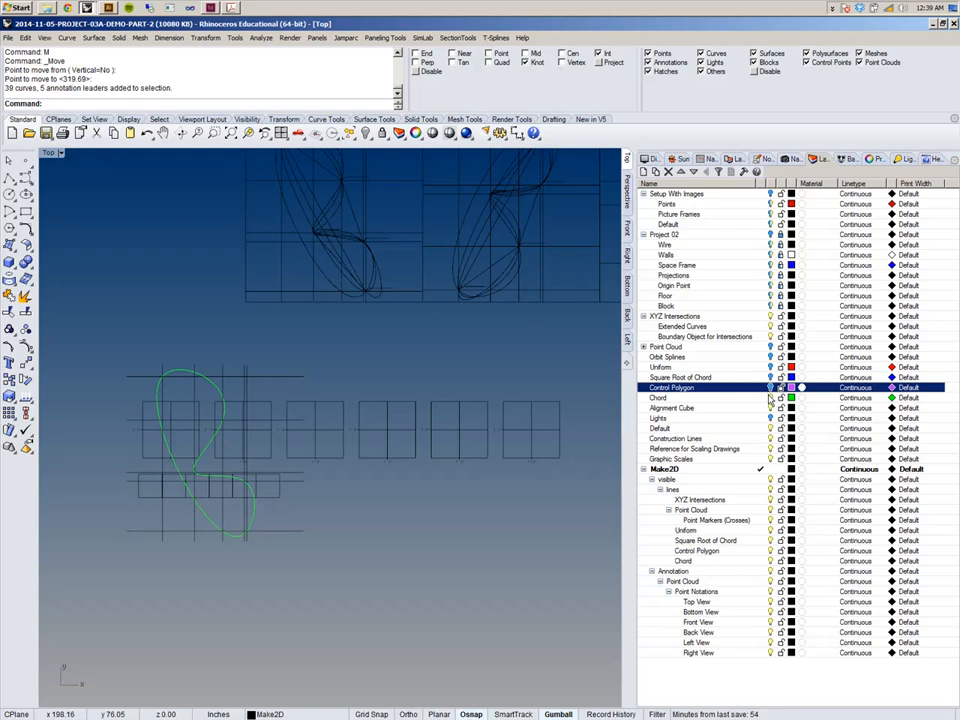
pyautogui.click(771, 397)
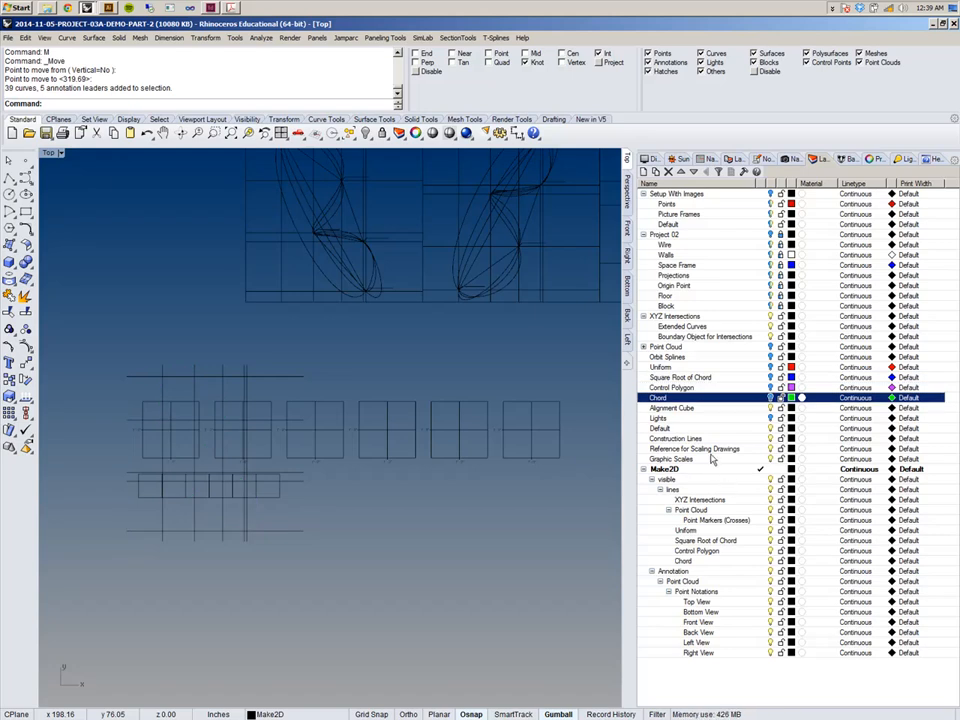
pyautogui.click(770, 317)
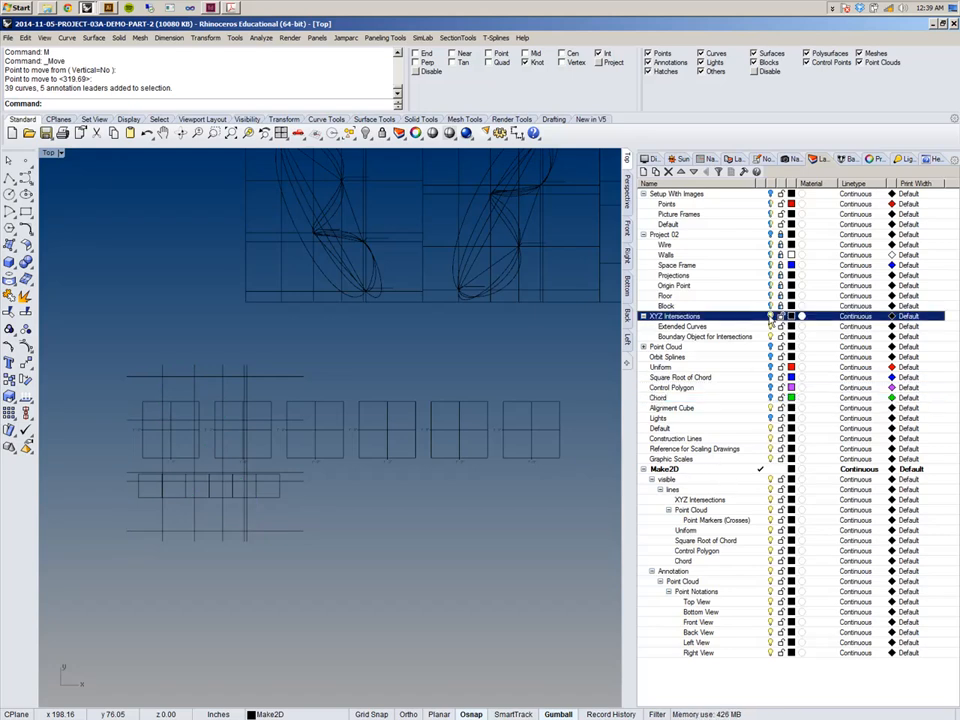
# Window-select the whole row of 2-D drawings and move it down beside the graphic scale frames.
pyautogui.moveTo(346, 496); pyautogui.dragTo(364, 513, button='right')
pyautogui.moveTo(385, 401)
pyautogui.mouseDown(button='right')
pyautogui.moveTo(375, 443)
pyautogui.moveTo(379, 381)
pyautogui.mouseUp(button='right')
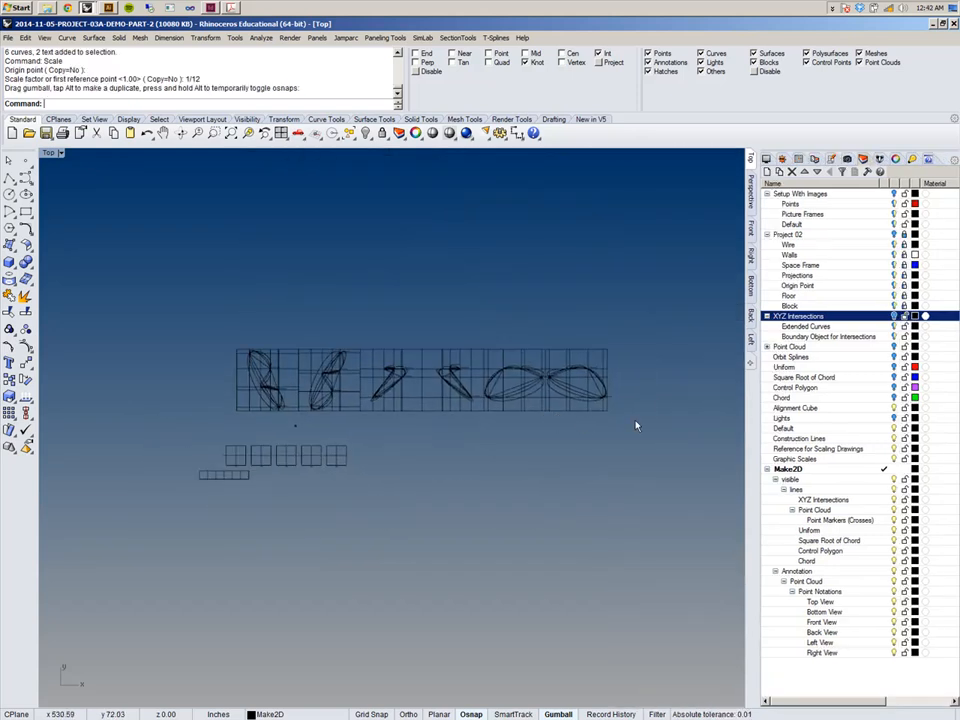
pyautogui.moveTo(660, 475)
pyautogui.mouseDown()
pyautogui.moveTo(416, 294)
pyautogui.moveTo(236, 249)
pyautogui.mouseUp()
pyautogui.scroll(1, 363, 418)
pyautogui.scroll(3, 380, 380)
pyautogui.scroll(-6, 430, 400)
pyautogui.write('M')
pyautogui.press('Return')
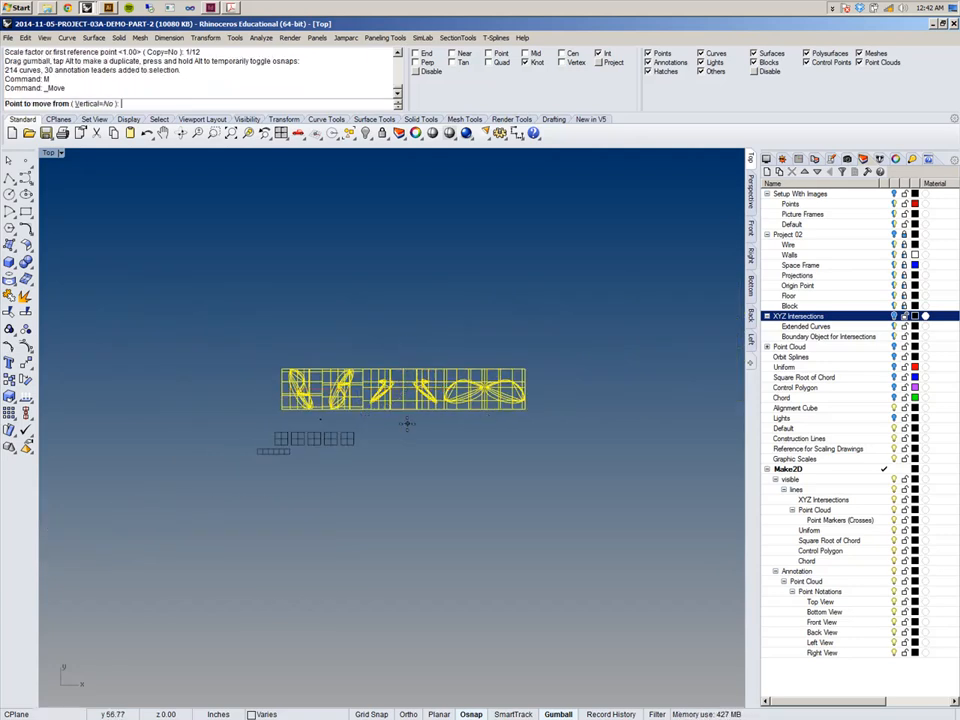
pyautogui.scroll(8, 317, 435)
pyautogui.moveTo(343, 388); pyautogui.dragTo(373, 440, button='right')
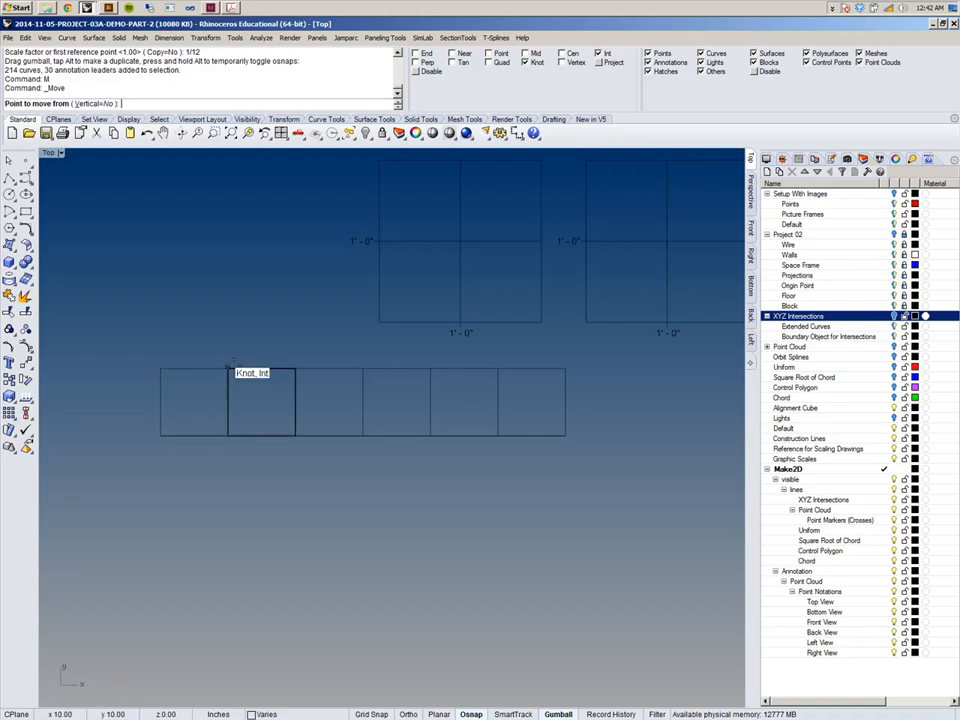
pyautogui.scroll(-5, 334, 435)
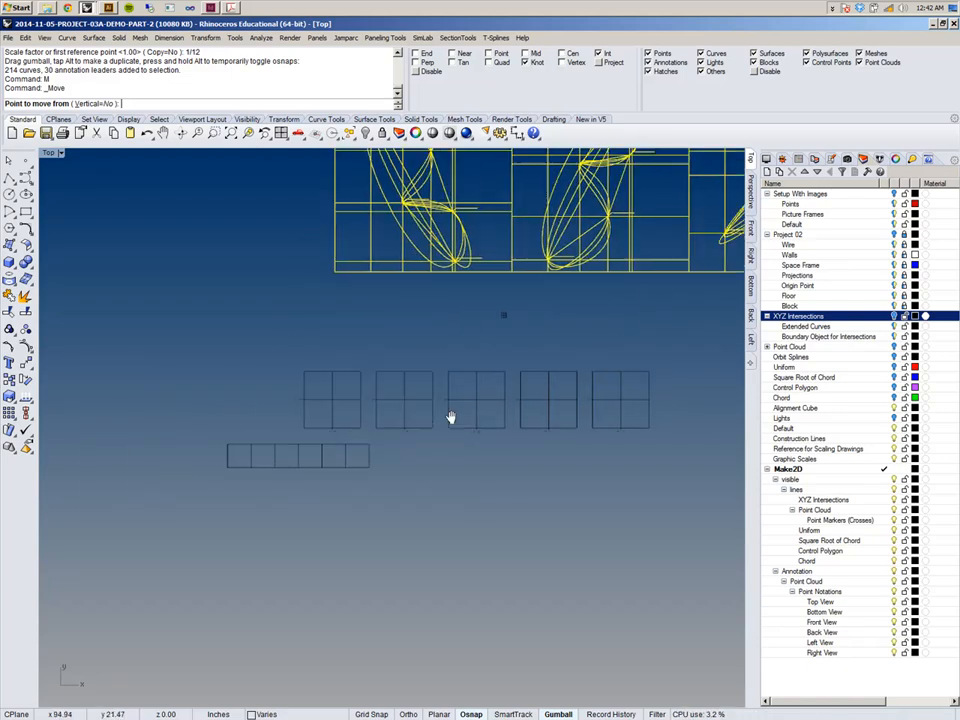
pyautogui.moveTo(257, 443); pyautogui.dragTo(154, 428, button='right')
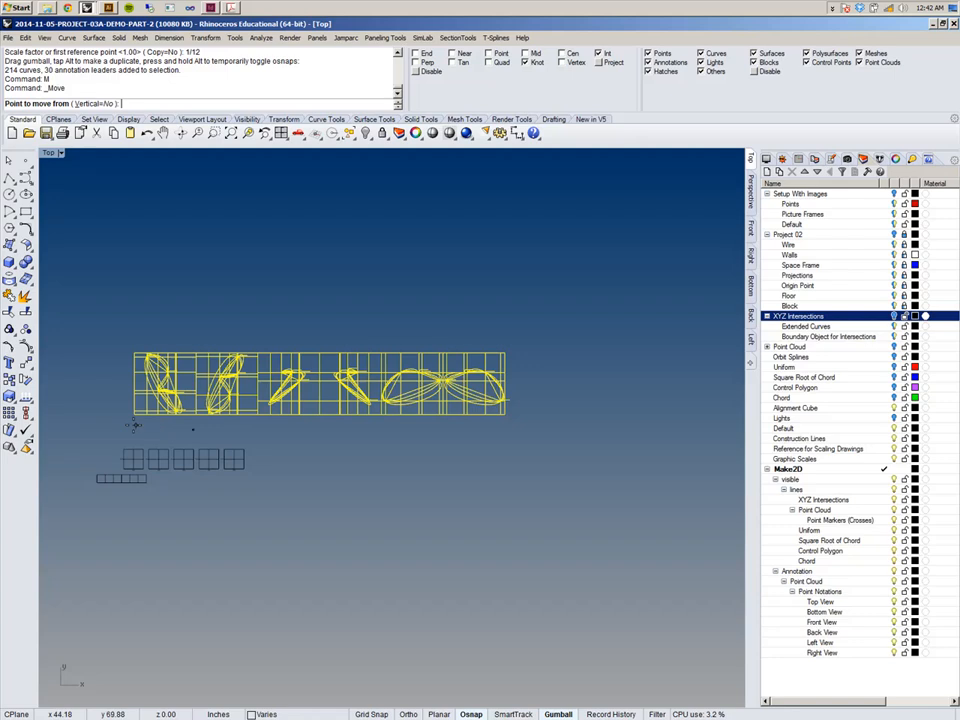
pyautogui.scroll(8, 546, 418)
pyautogui.click(402, 355)
pyautogui.scroll(-5, 470, 385)
pyautogui.scroll(15, 611, 378)
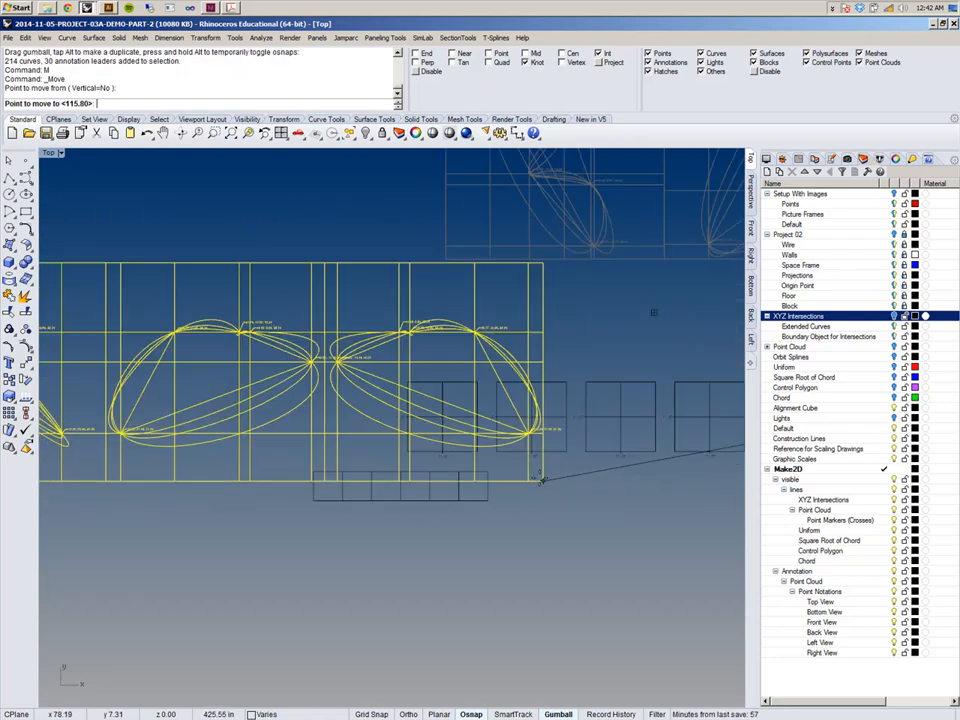
pyautogui.click(376, 616)
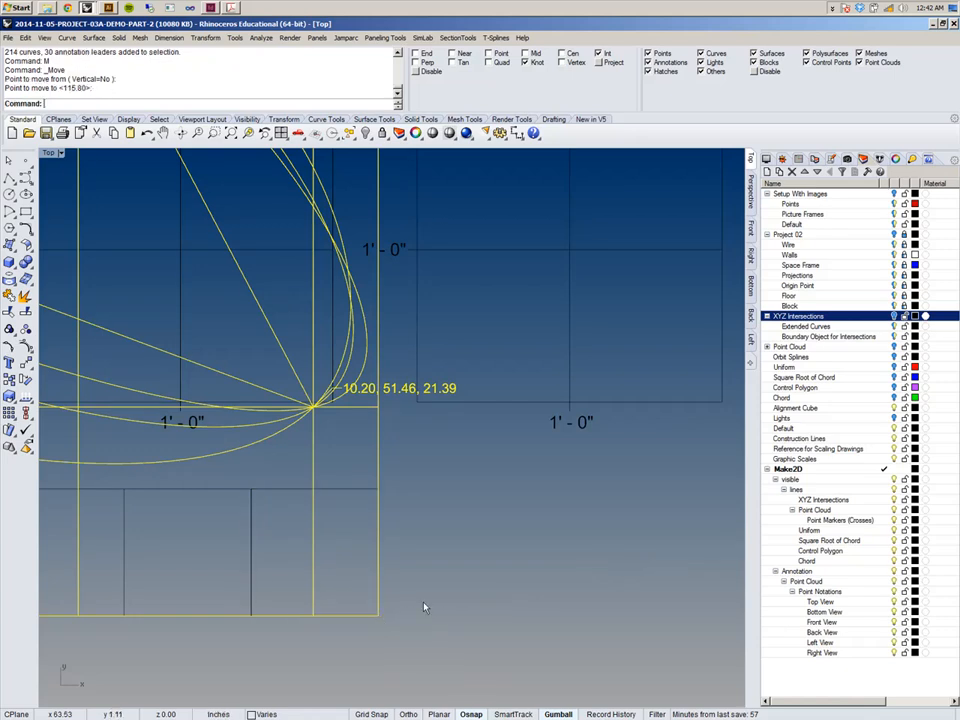
# Scale2D the row of drawings about its lower-right corner, using reference points so its upper-left corner meets a graphic scale frame corner.
pyautogui.scroll(-12, 499, 548)
pyautogui.moveTo(563, 397); pyautogui.dragTo(590, 367, button='right')
pyautogui.scroll(6, 602, 338)
pyautogui.scroll(-6, 604, 336)
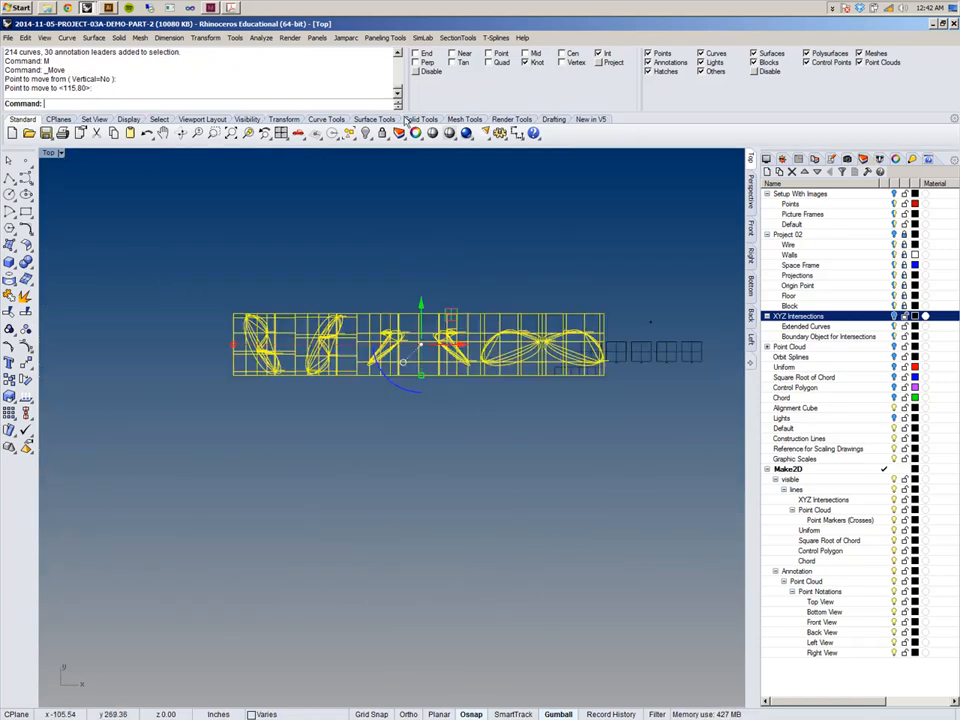
pyautogui.rightClick(168, 55)
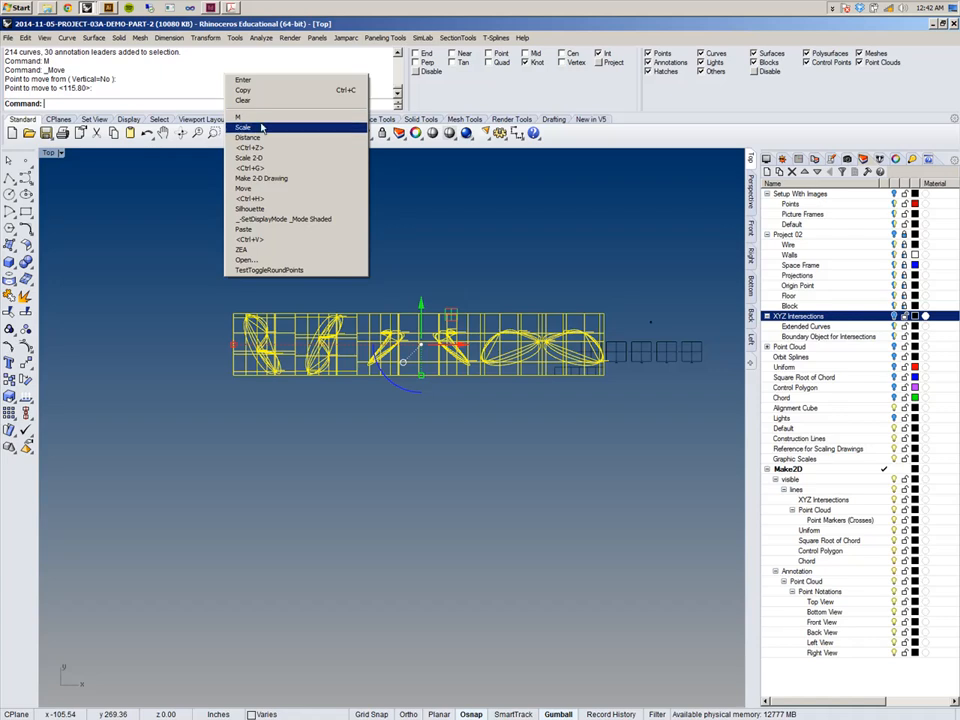
pyautogui.click(264, 153)
pyautogui.scroll(8, 480, 385)
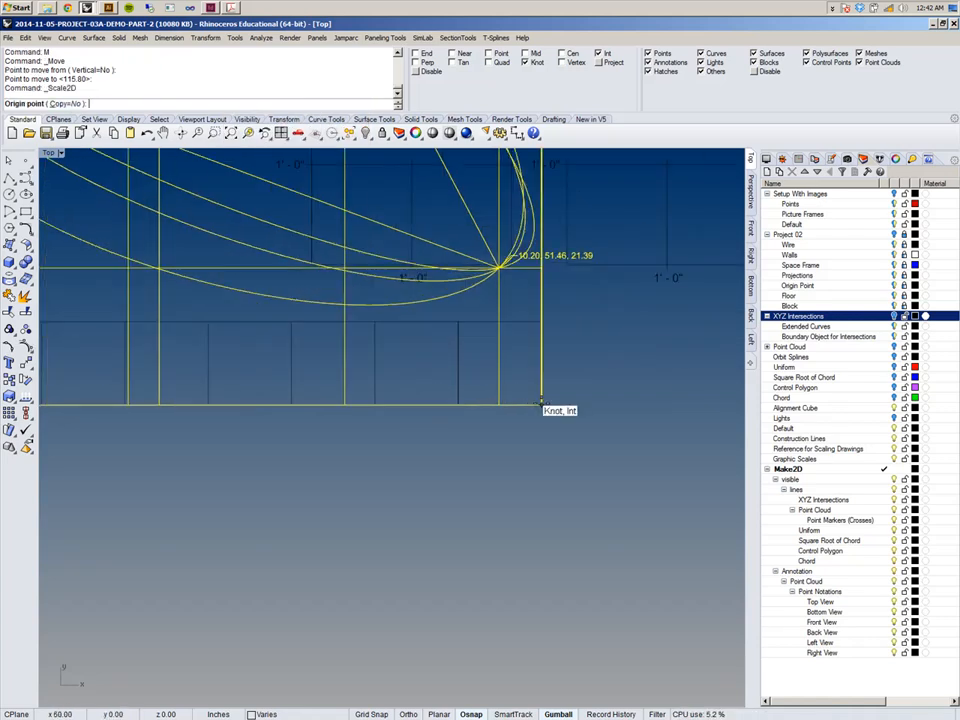
pyautogui.click(540, 402)
pyautogui.scroll(-6, 540, 402)
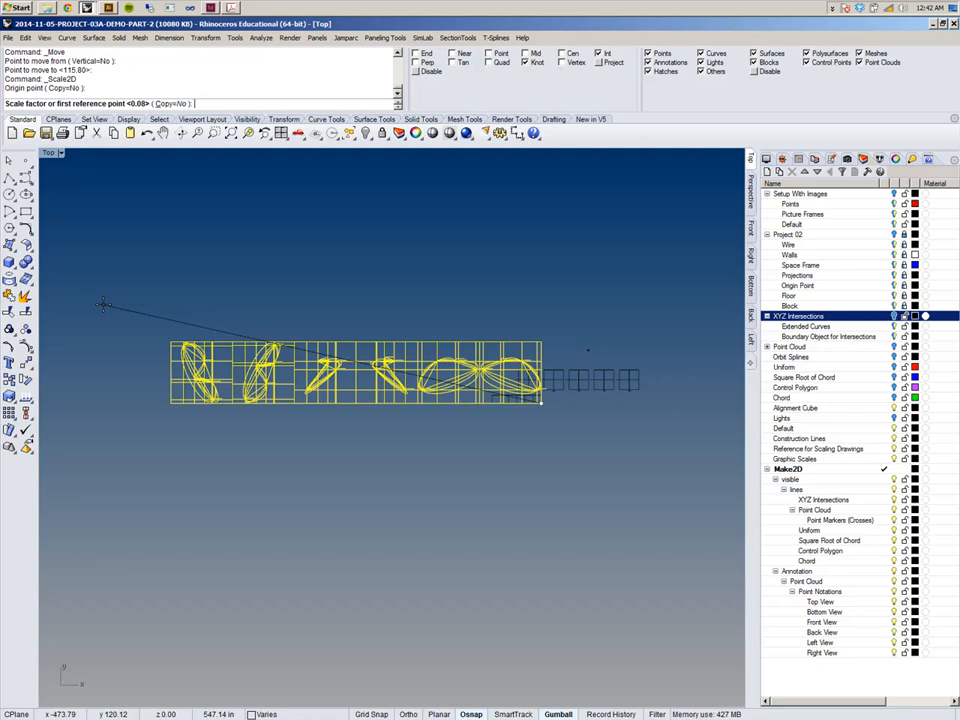
pyautogui.scroll(5, 120, 325)
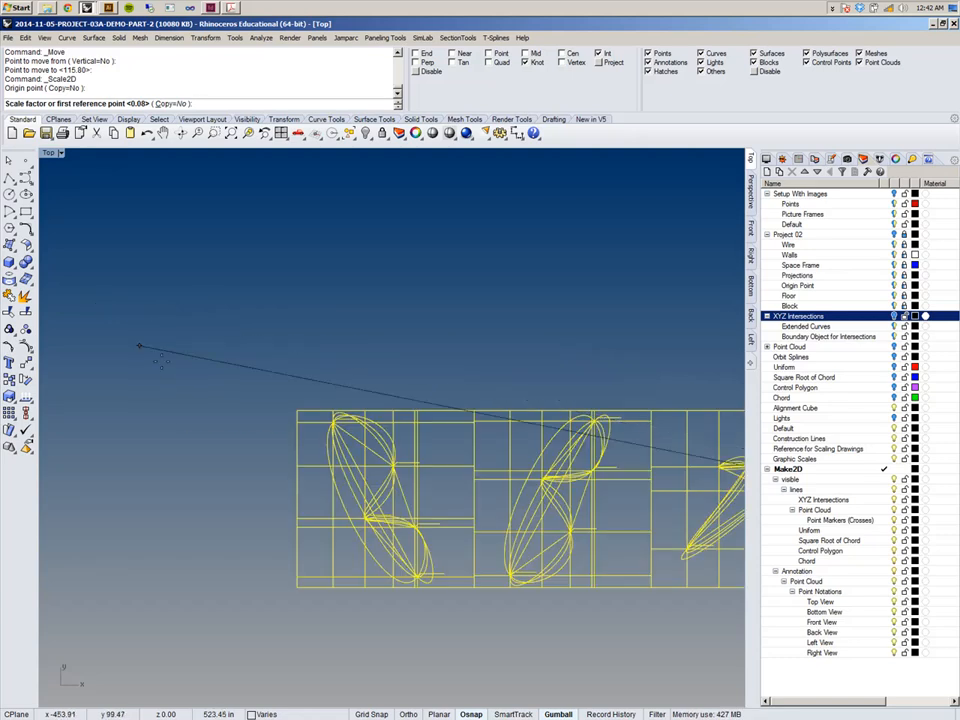
pyautogui.click(297, 412)
pyautogui.scroll(-5, 255, 336)
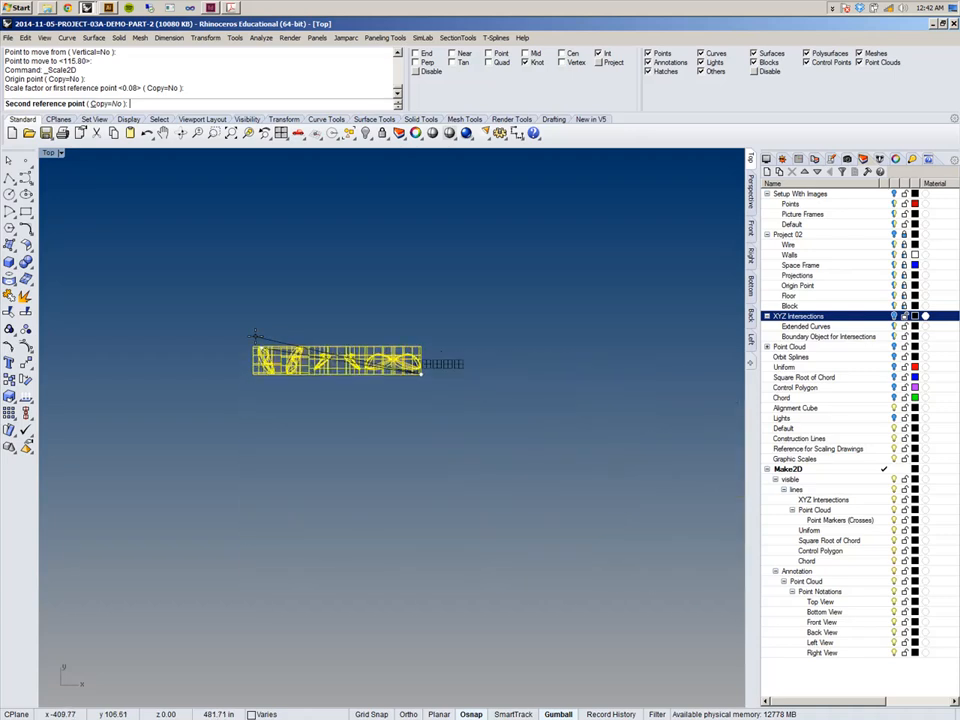
pyautogui.scroll(8, 314, 345)
pyautogui.moveTo(350, 362); pyautogui.dragTo(190, 228, button='right')
pyautogui.scroll(-4, 190, 228)
pyautogui.scroll(10, 312, 264)
pyautogui.moveTo(484, 361); pyautogui.dragTo(219, 350, button='right')
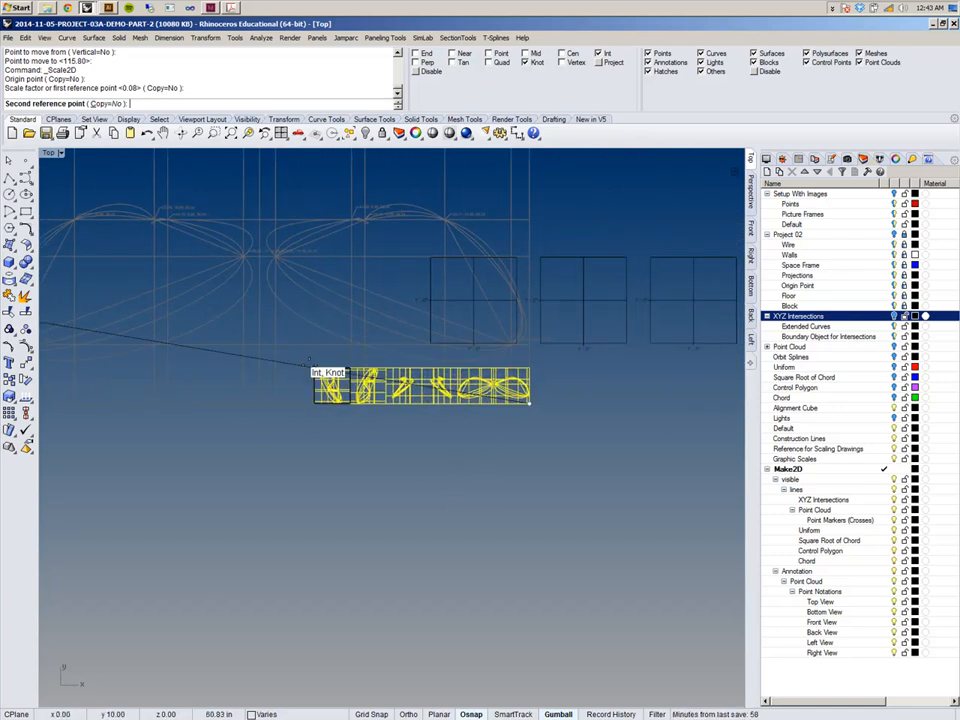
pyautogui.click(314, 367)
pyautogui.moveTo(414, 423); pyautogui.dragTo(409, 457, button='right')
pyautogui.scroll(5, 480, 401)
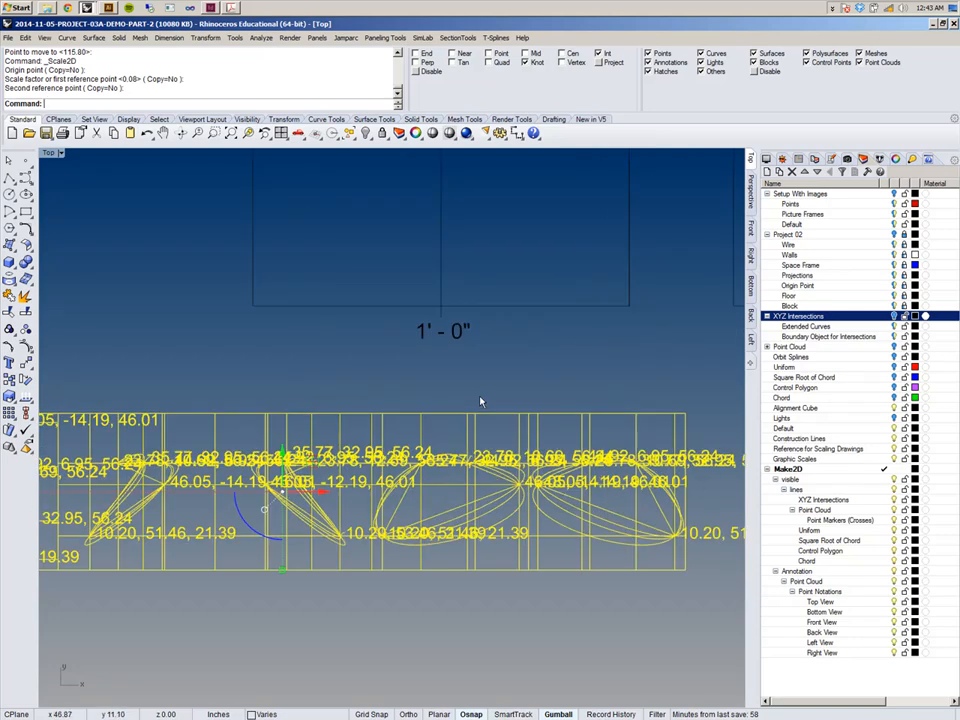
# Examine the scaled row of drawings against the graphic scale frames.
pyautogui.scroll(-5, 480, 401)
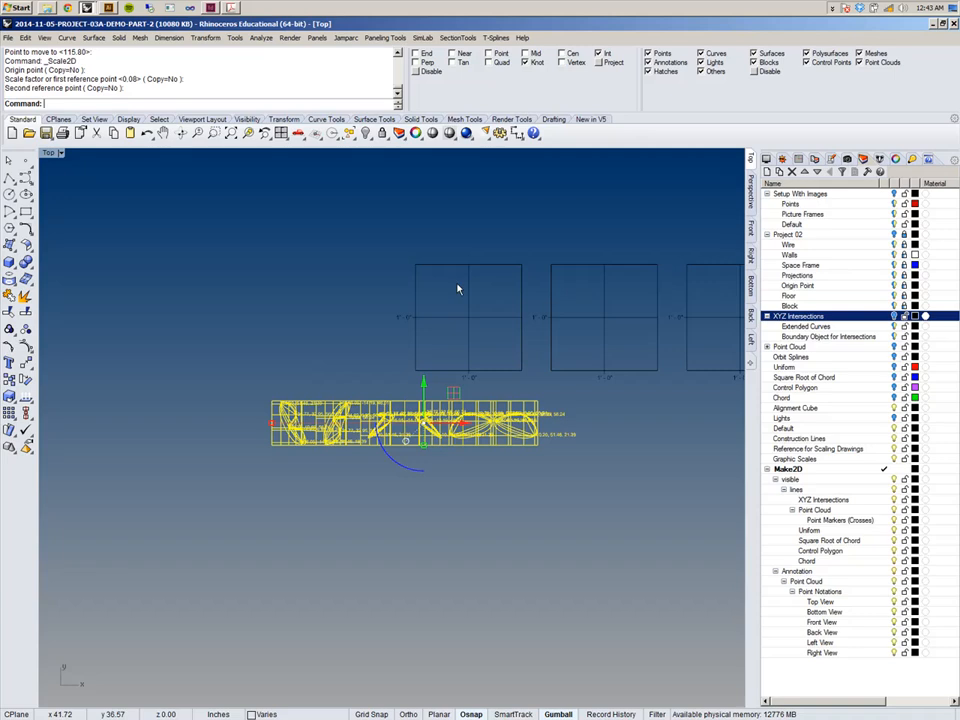
pyautogui.click(379, 299)
pyautogui.scroll(4, 321, 437)
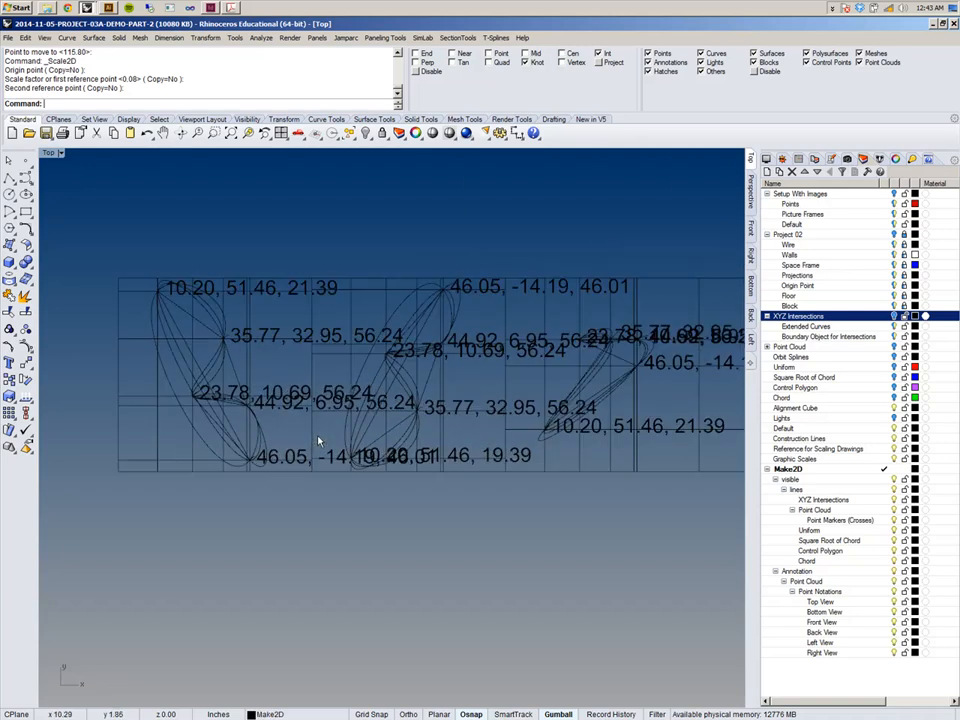
pyautogui.scroll(-2, 328, 392)
pyautogui.moveTo(433, 391); pyautogui.dragTo(419, 383, button='right')
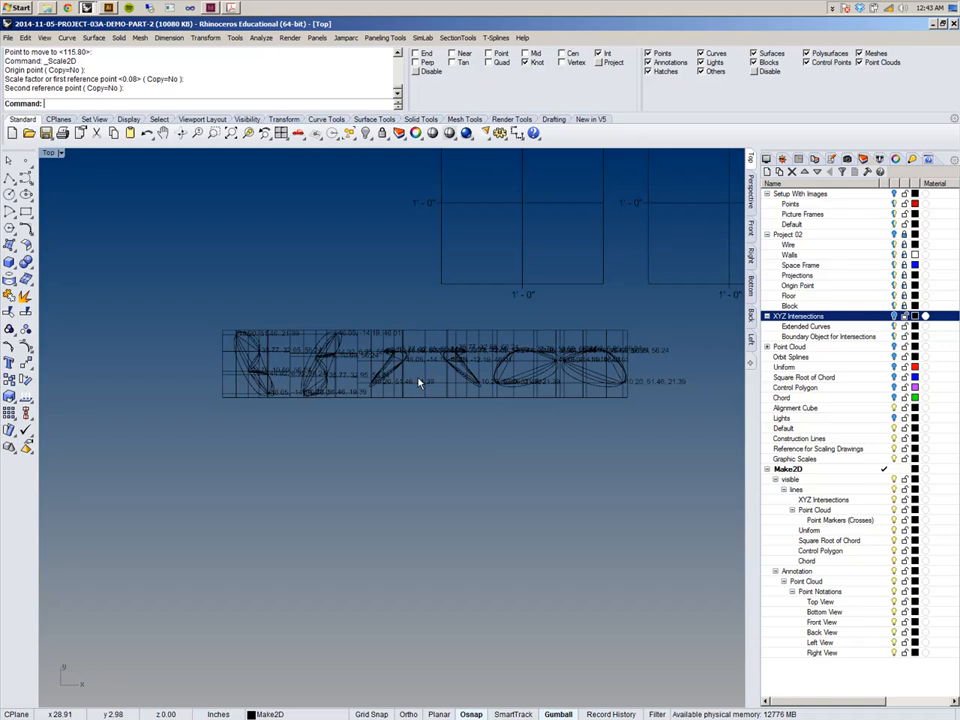
pyautogui.moveTo(419, 383)
pyautogui.mouseDown(button='right')
pyautogui.moveTo(396, 467)
pyautogui.moveTo(330, 478)
pyautogui.mouseUp(button='right')
pyautogui.scroll(-5, 330, 478)
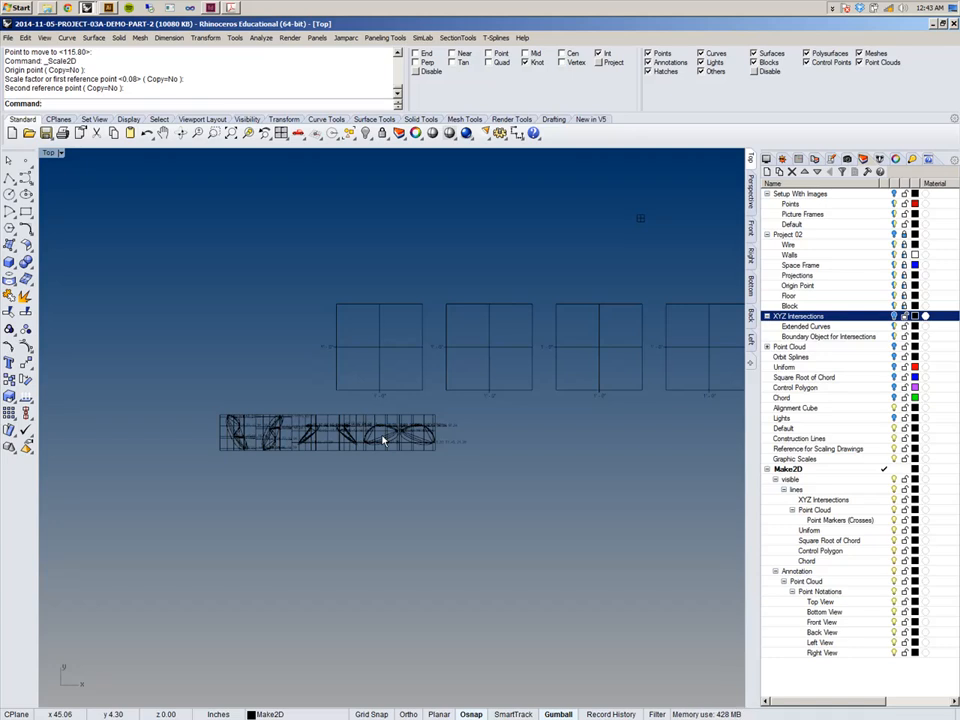
pyautogui.scroll(-3, 398, 427)
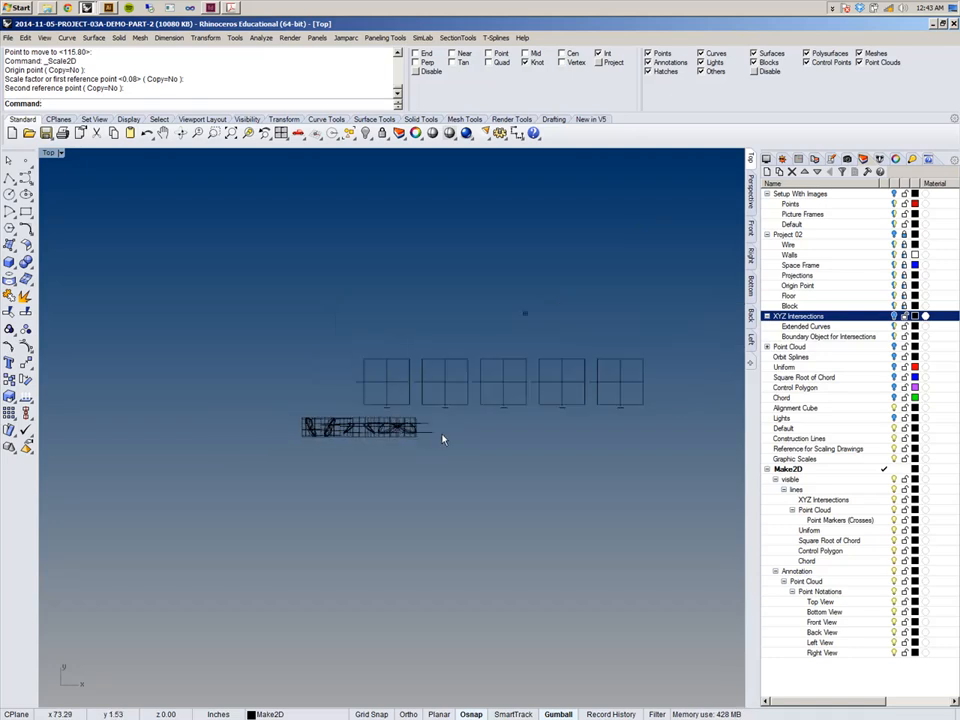
pyautogui.scroll(-1, 377, 506)
pyautogui.scroll(6, 291, 470)
pyautogui.scroll(-5, 293, 468)
pyautogui.scroll(5, 336, 424)
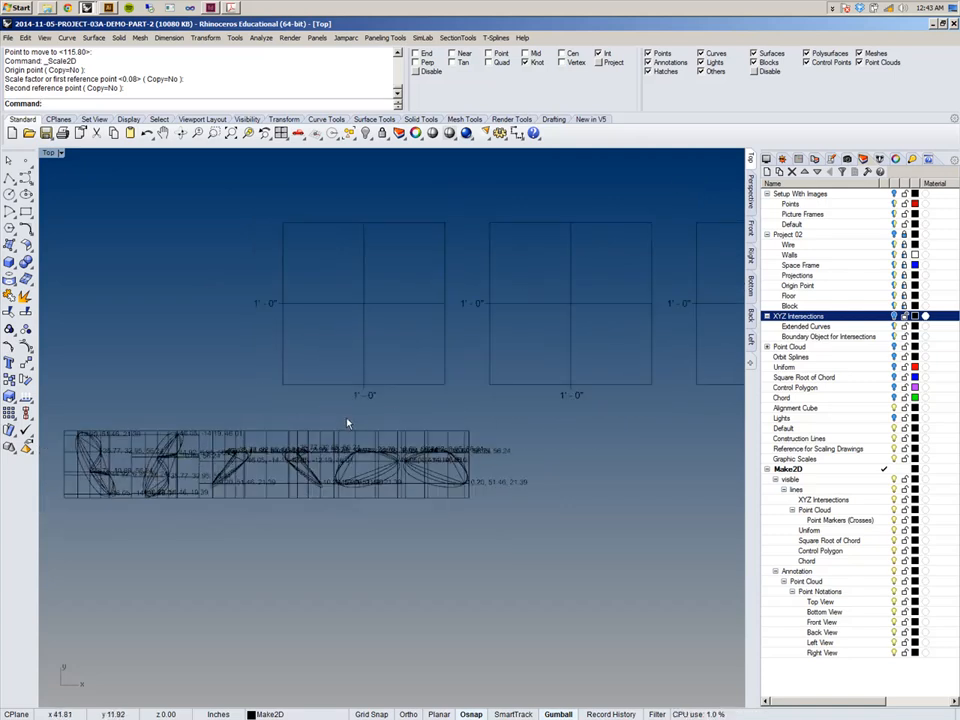
pyautogui.scroll(-2, 347, 423)
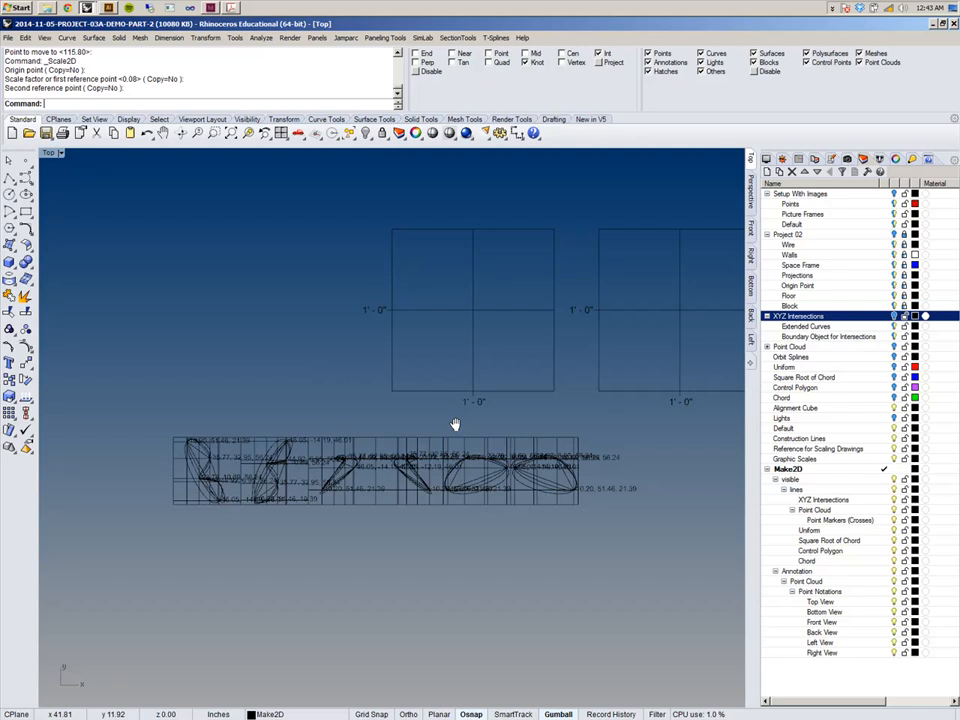
pyautogui.scroll(-3, 311, 458)
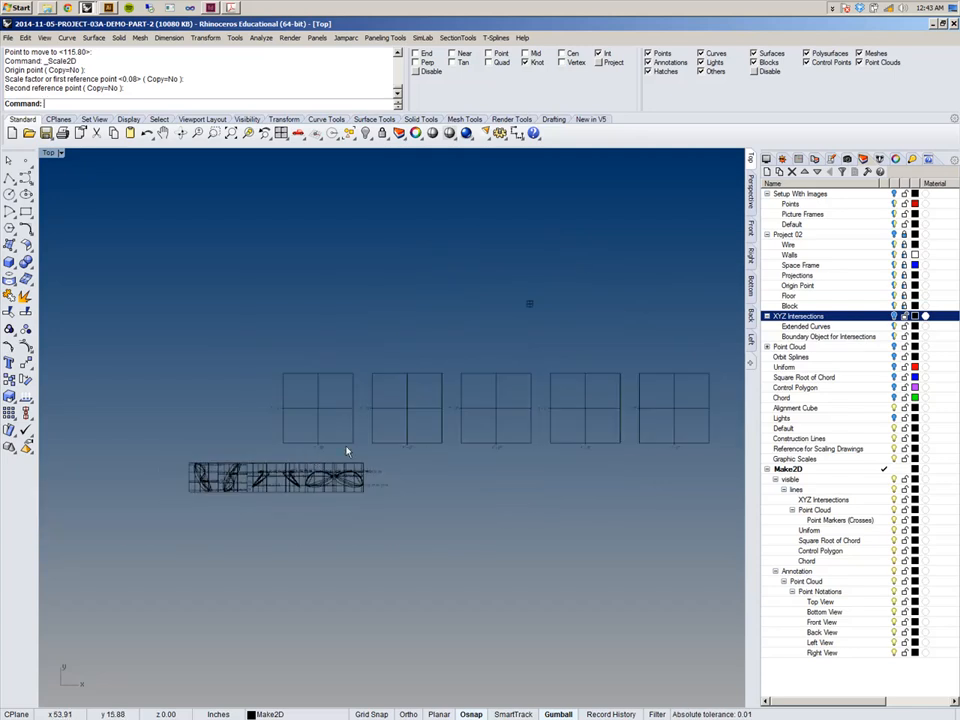
pyautogui.scroll(4, 354, 456)
pyautogui.scroll(-5, 352, 456)
pyautogui.scroll(4, 343, 463)
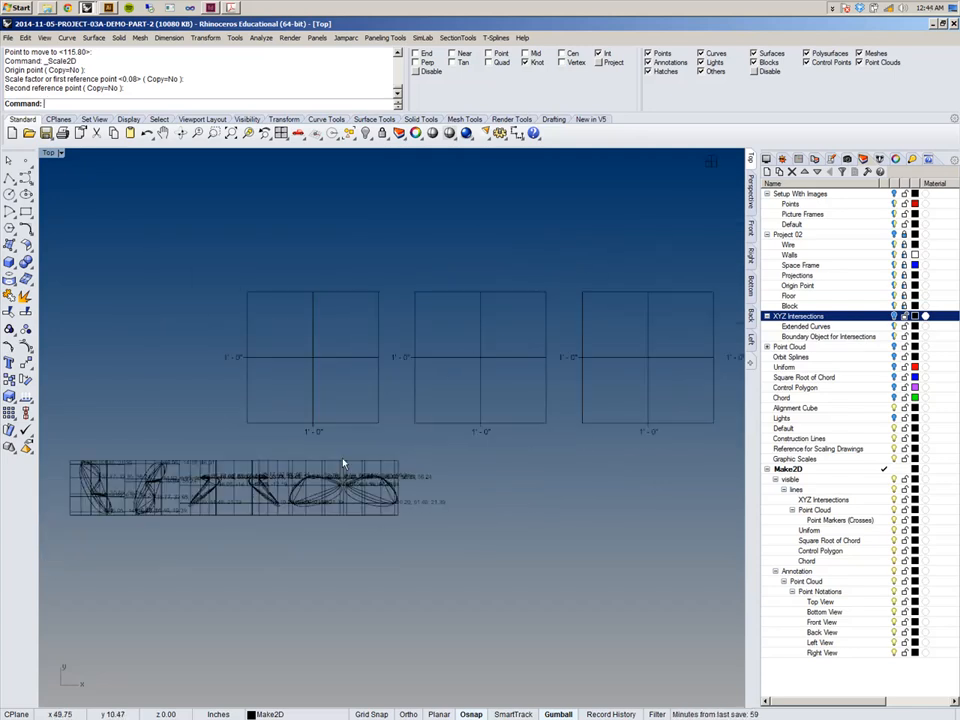
# Undo the last Scale2D of the drawing row.
pyautogui.hotkey('ctrl', 'z')
pyautogui.scroll(-3, 343, 462)
pyautogui.moveTo(343, 462); pyautogui.dragTo(488, 360, button='right')
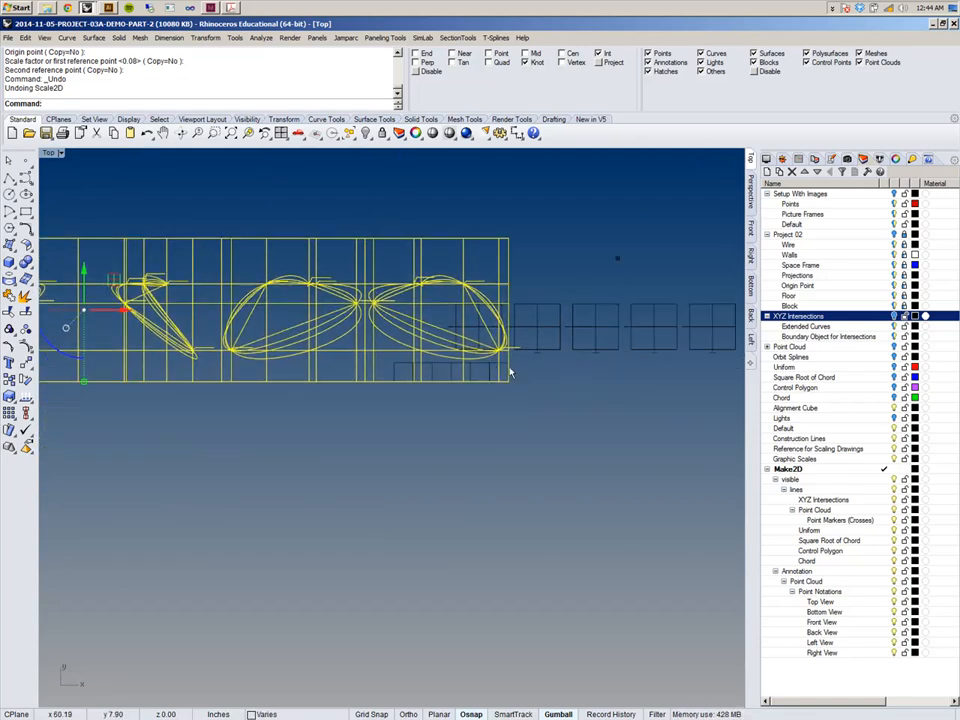
# Inspect the lower-right corner of the drawing row and its position relative to the graphic scale frames.
pyautogui.scroll(2, 512, 381)
pyautogui.scroll(5, 513, 386)
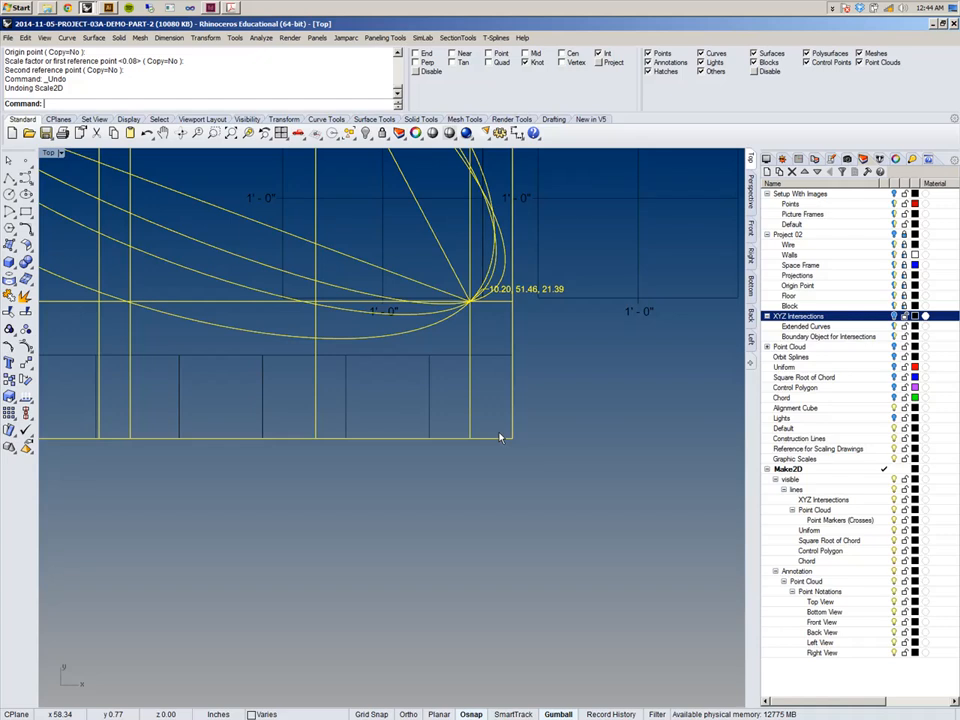
pyautogui.scroll(-3, 500, 436)
pyautogui.scroll(4, 498, 422)
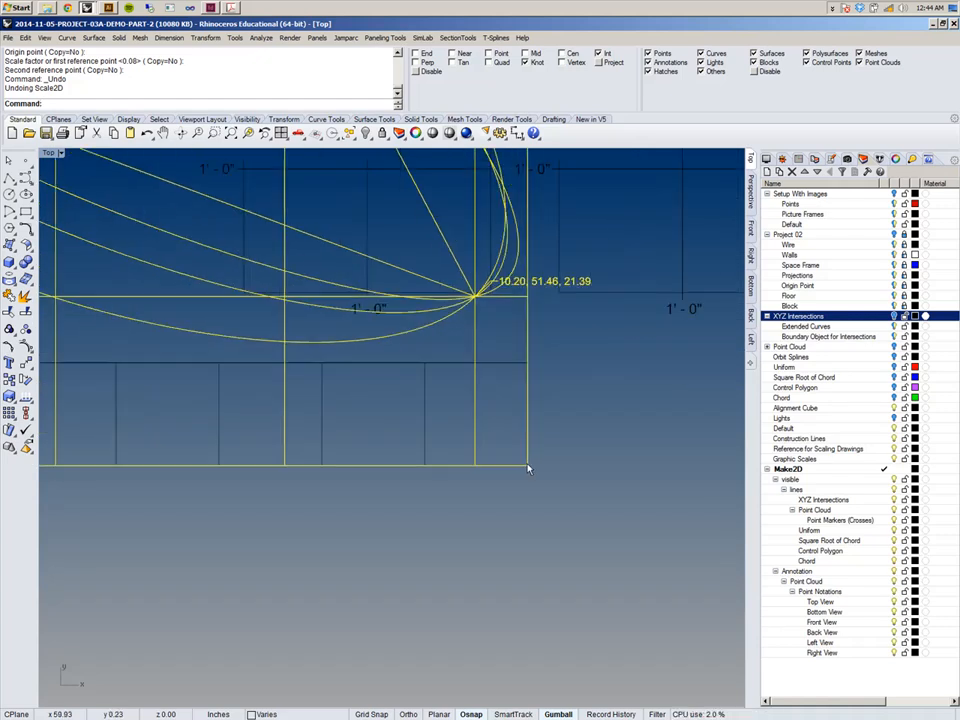
pyautogui.scroll(-6, 528, 468)
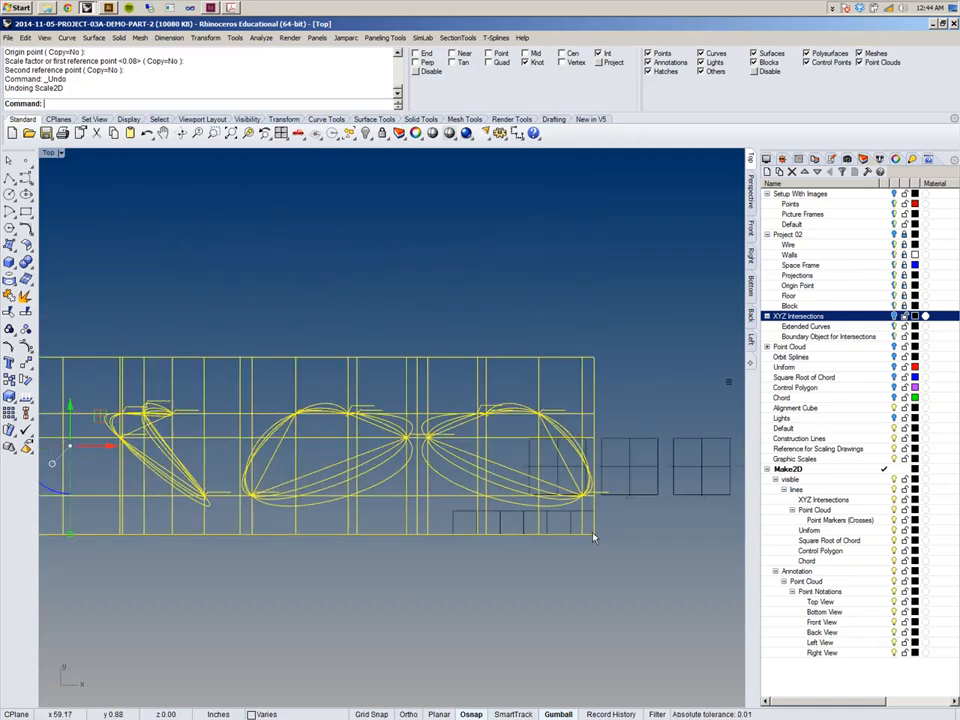
pyautogui.moveTo(594, 539); pyautogui.dragTo(575, 453, button='right')
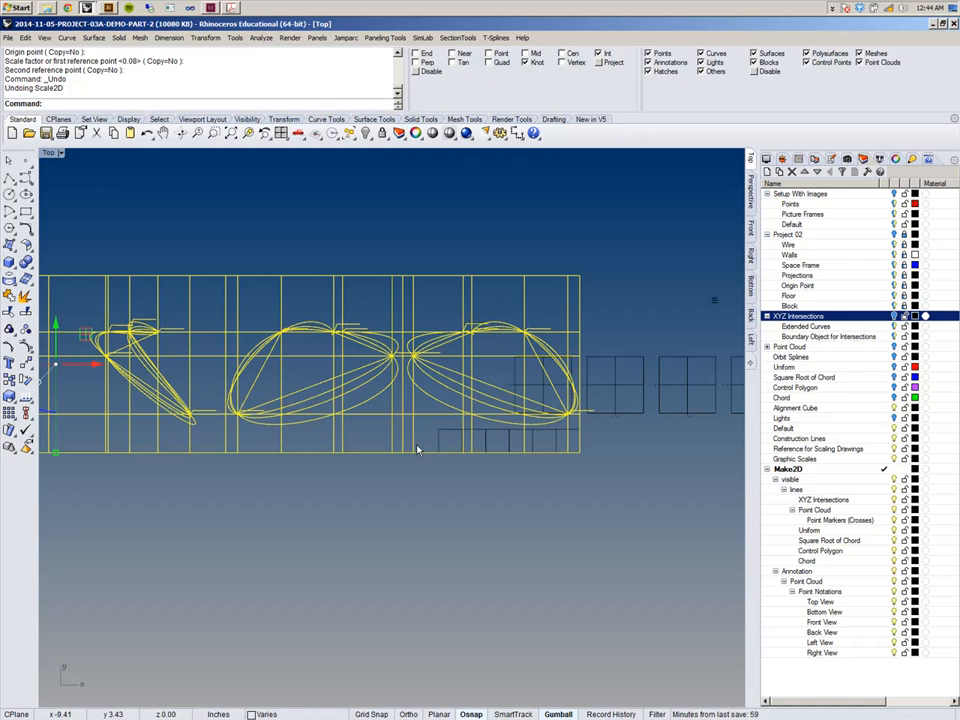
pyautogui.scroll(5, 568, 442)
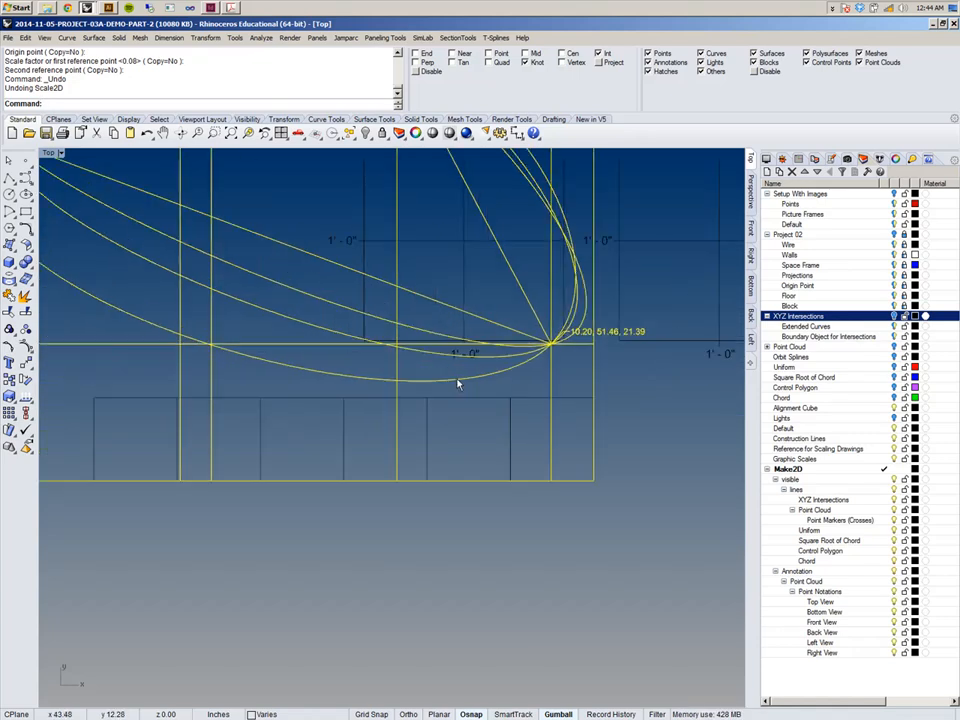
pyautogui.scroll(-5, 625, 512)
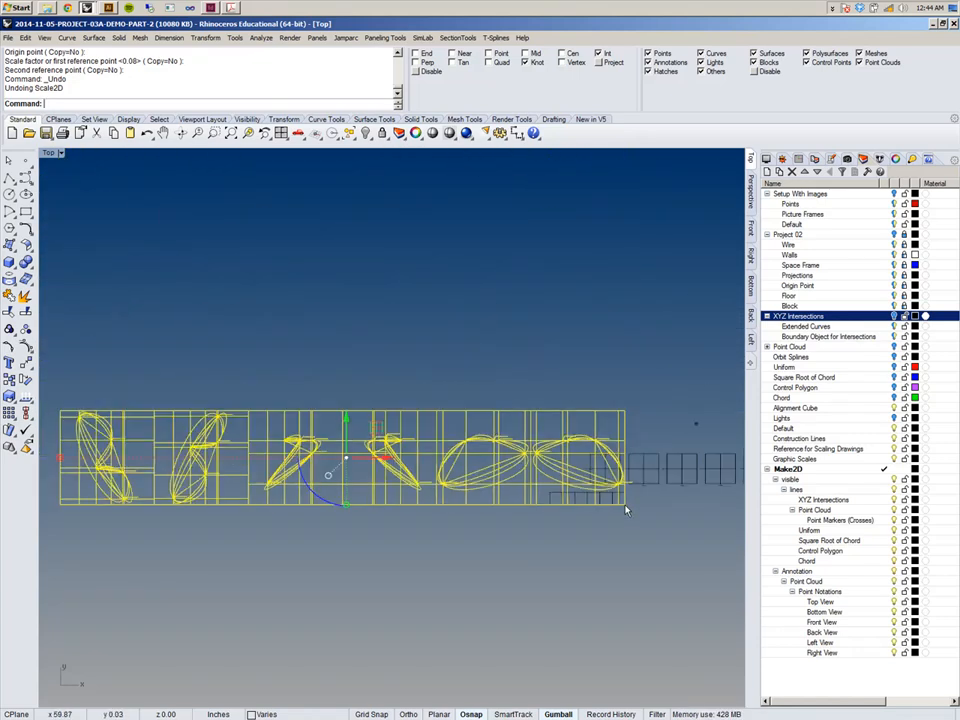
pyautogui.scroll(4, 625, 510)
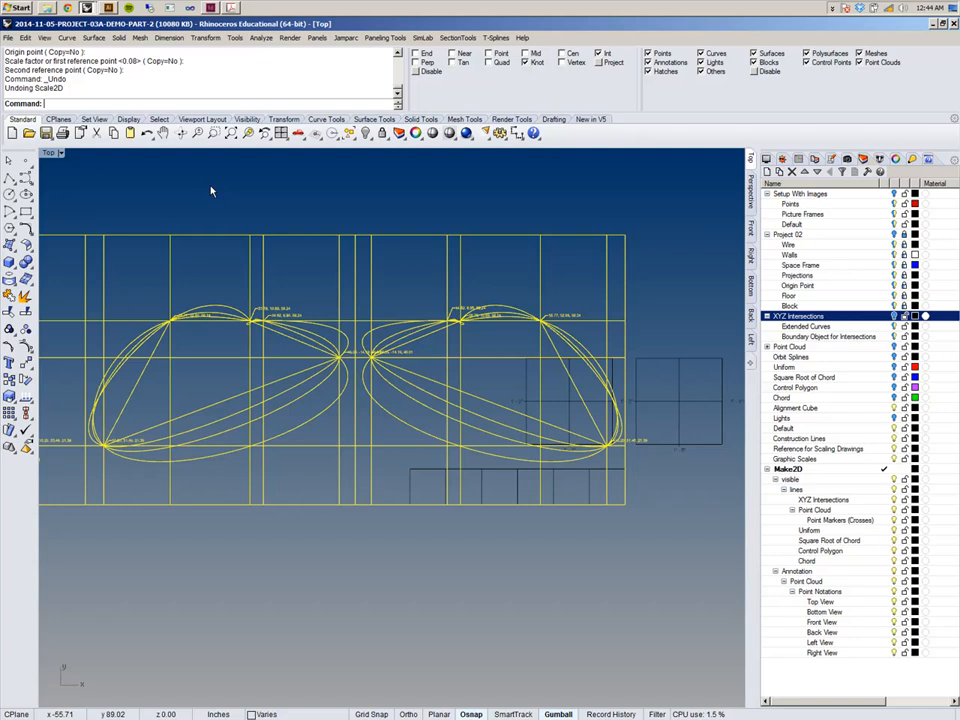
pyautogui.scroll(-4, 211, 191)
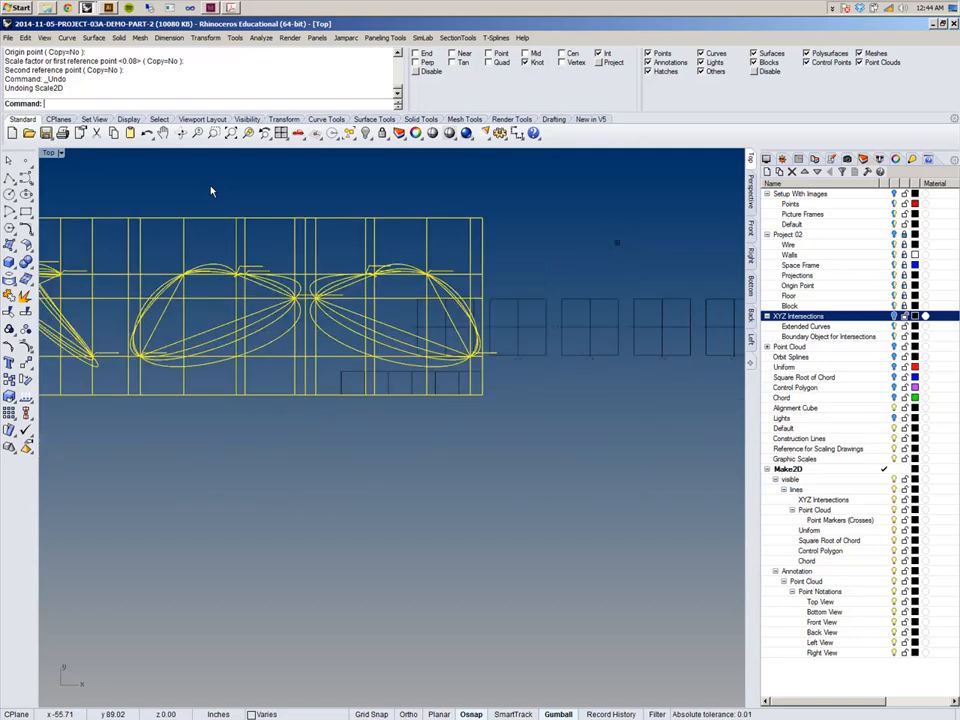
pyautogui.scroll(-1, 268, 360)
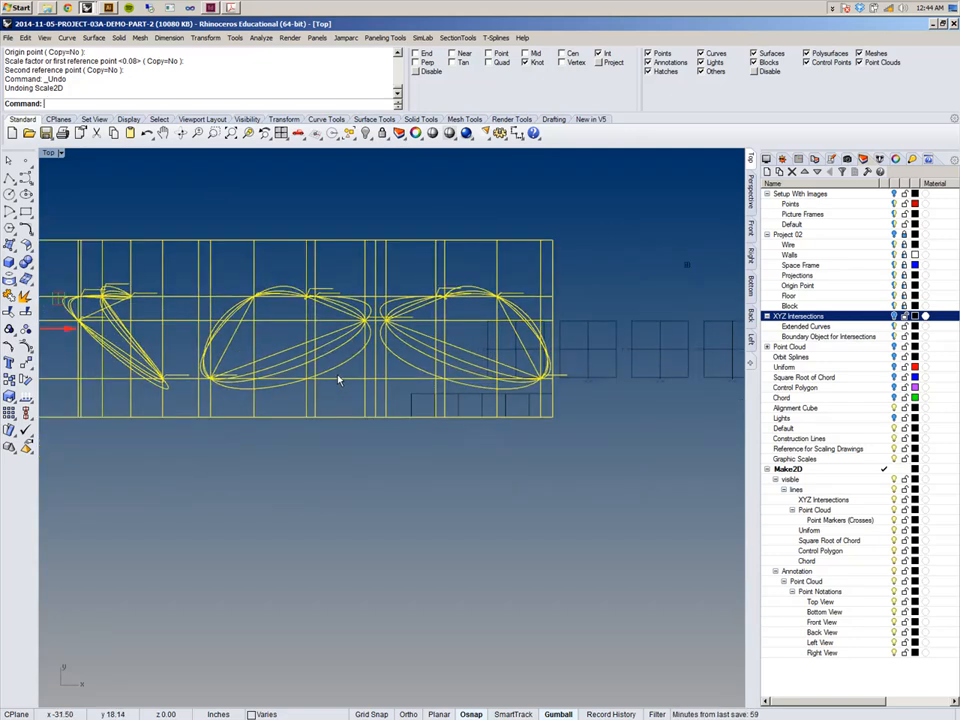
pyautogui.scroll(-1, 338, 380)
pyautogui.scroll(-3, 350, 360)
pyautogui.scroll(2, 340, 310)
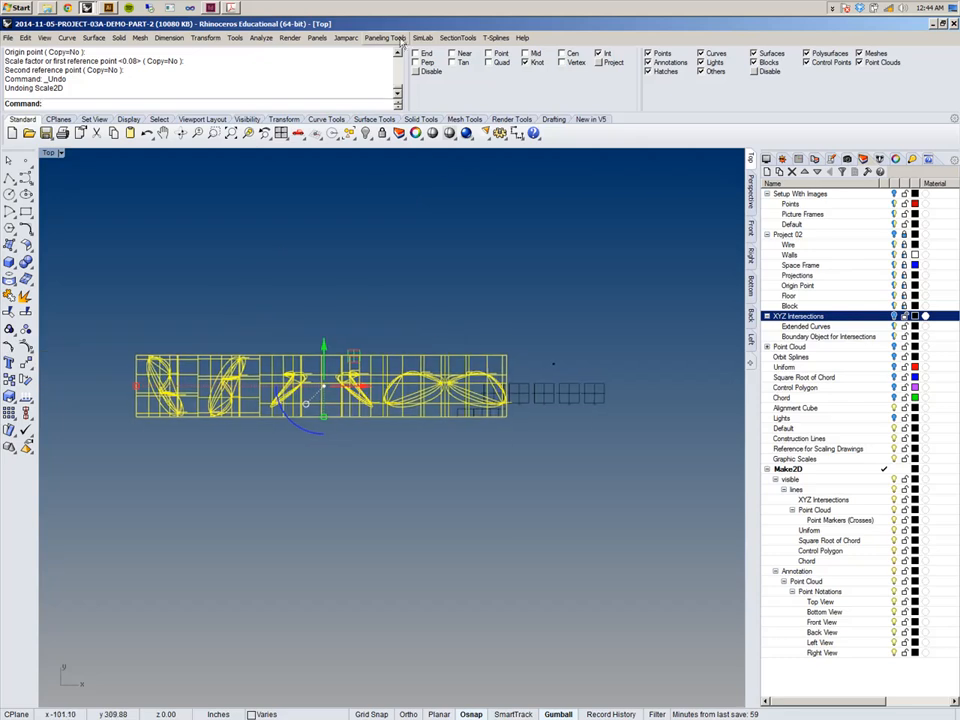
# Scale2D the drawing row again about its lower-right corner, using its upper-left corner and a new second reference point.
pyautogui.click(206, 37)
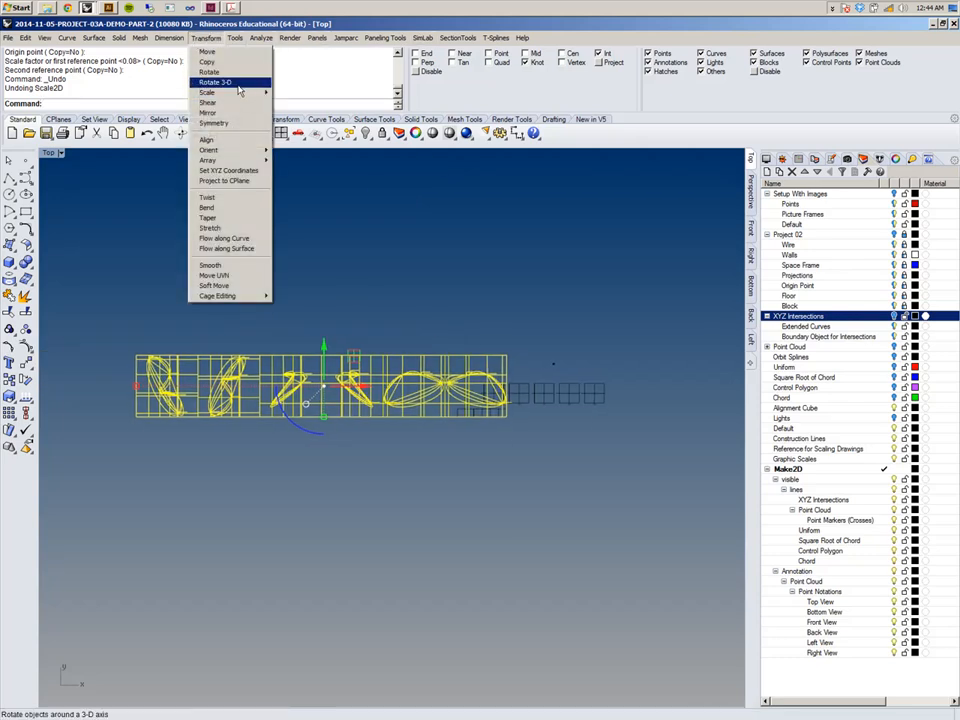
pyautogui.moveTo(241, 96)
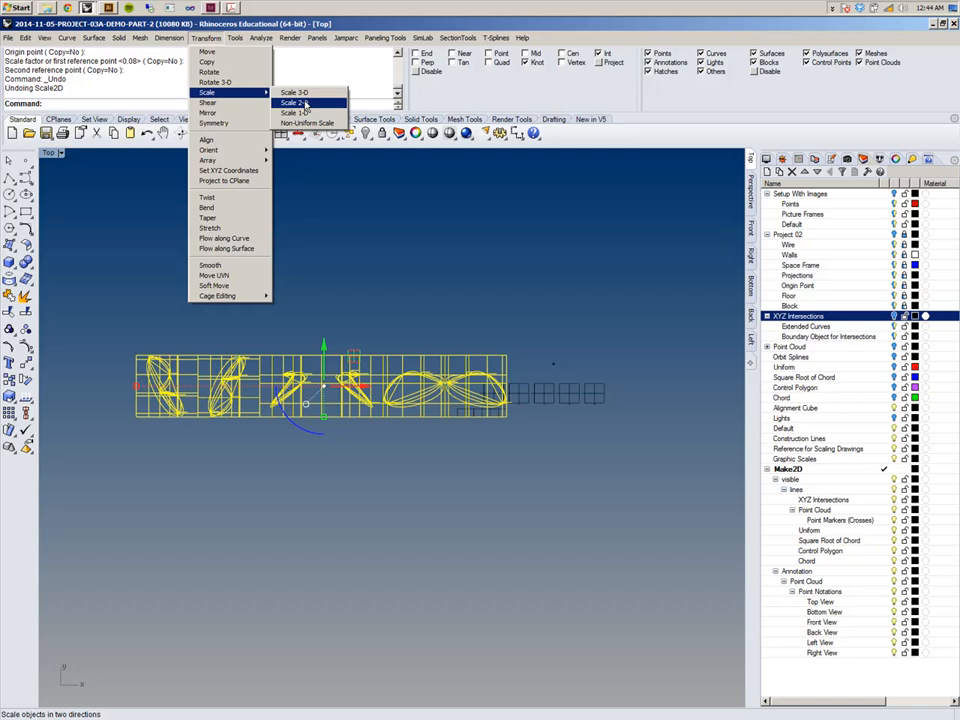
pyautogui.click(285, 101)
pyautogui.scroll(5, 495, 380)
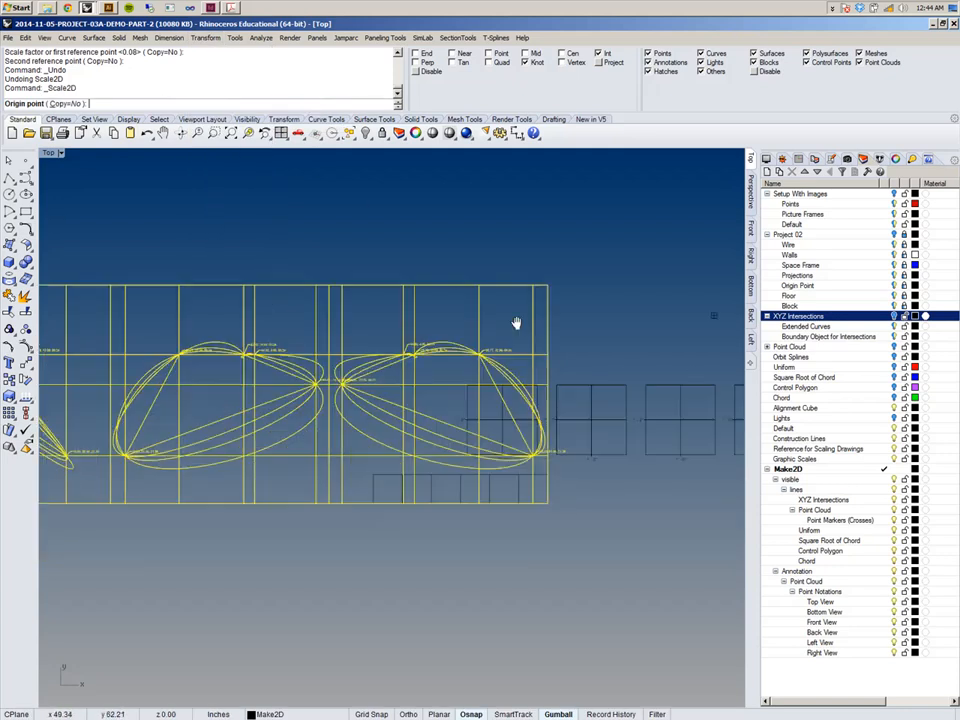
pyautogui.scroll(2, 588, 355)
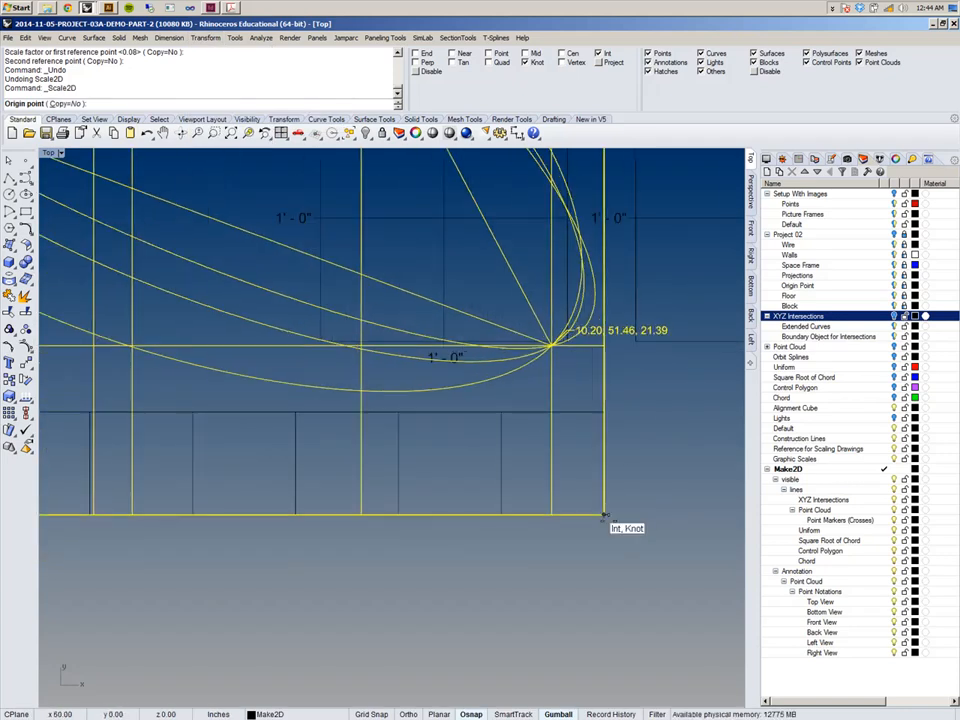
pyautogui.click(603, 516)
pyautogui.scroll(-5, 606, 518)
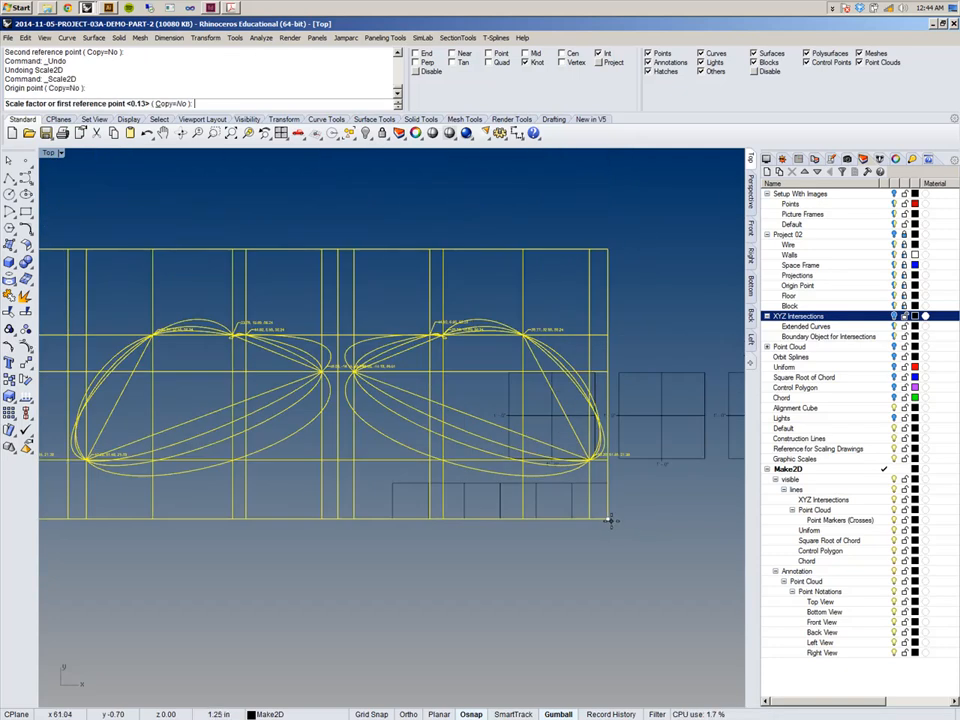
pyautogui.moveTo(371, 579); pyautogui.dragTo(394, 525, button='right')
pyautogui.scroll(5, 275, 513)
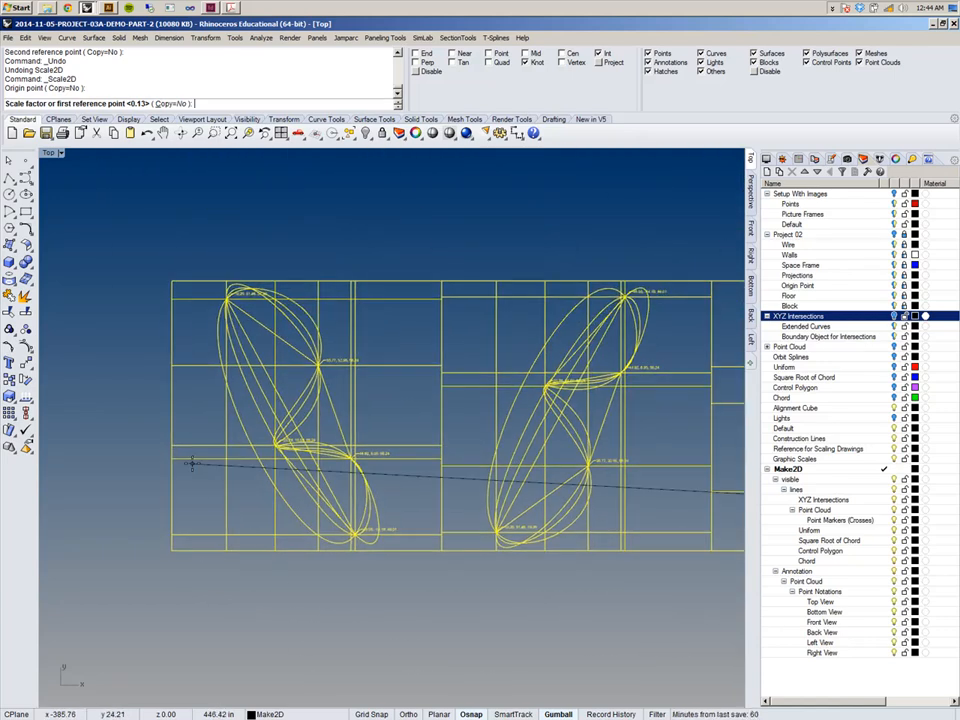
pyautogui.click(170, 283)
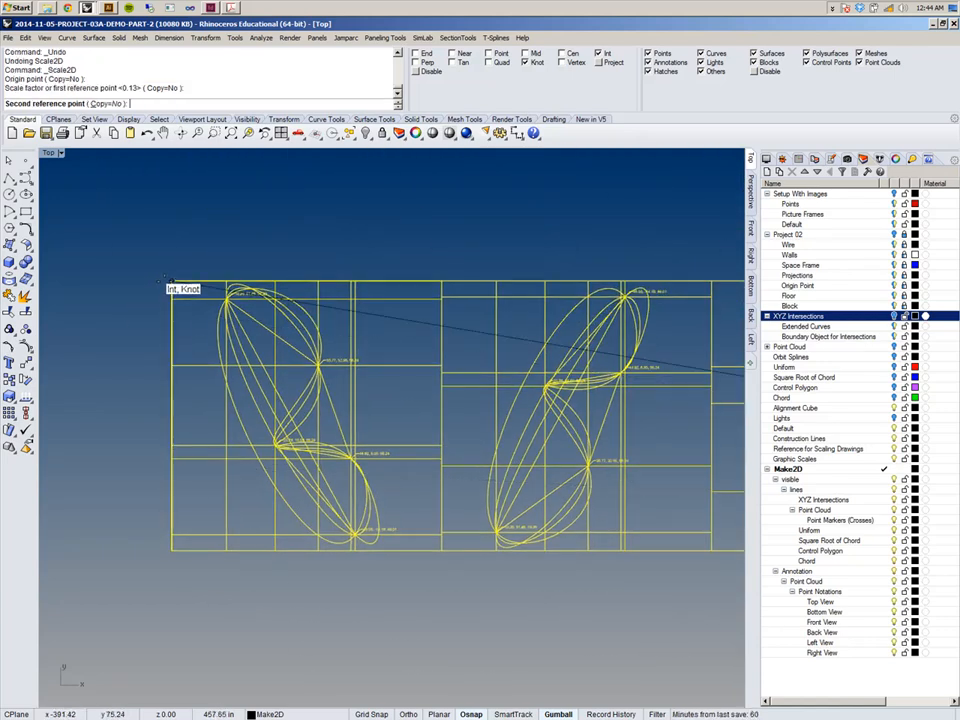
pyautogui.scroll(-5, 170, 285)
pyautogui.scroll(5, 351, 330)
pyautogui.scroll(-4, 432, 402)
pyautogui.scroll(6, 432, 402)
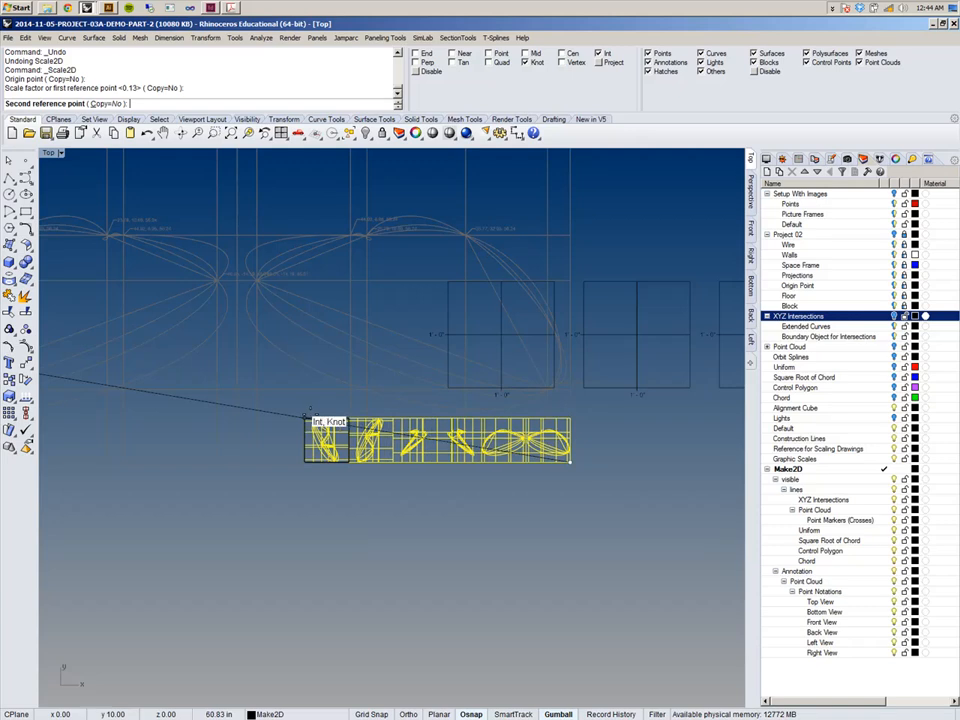
pyautogui.click(306, 416)
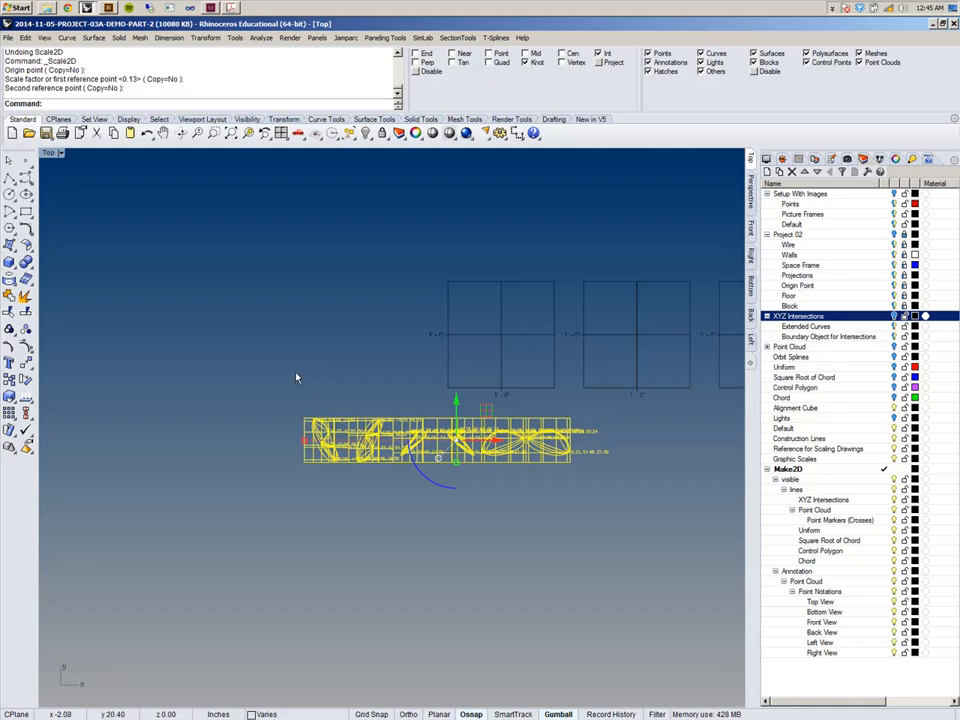
pyautogui.click(316, 393)
# Examine the rescaled drawing row against the graphic scale frames.
pyautogui.scroll(5, 343, 403)
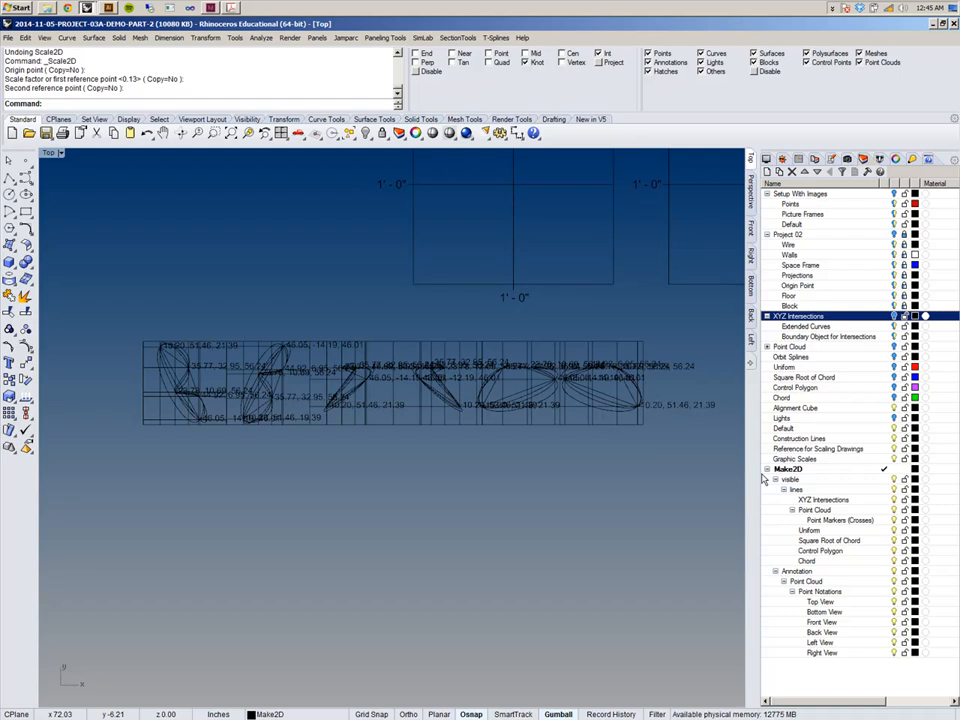
pyautogui.moveTo(758, 475); pyautogui.dragTo(838, 475)
pyautogui.scroll(4, 550, 346)
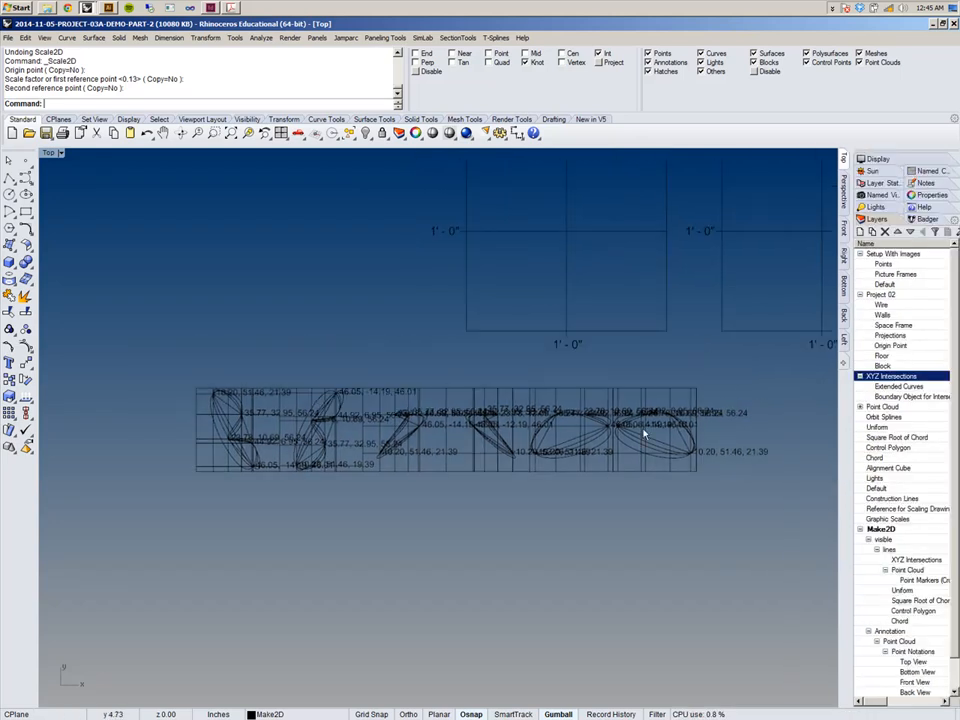
pyautogui.scroll(-4, 632, 420)
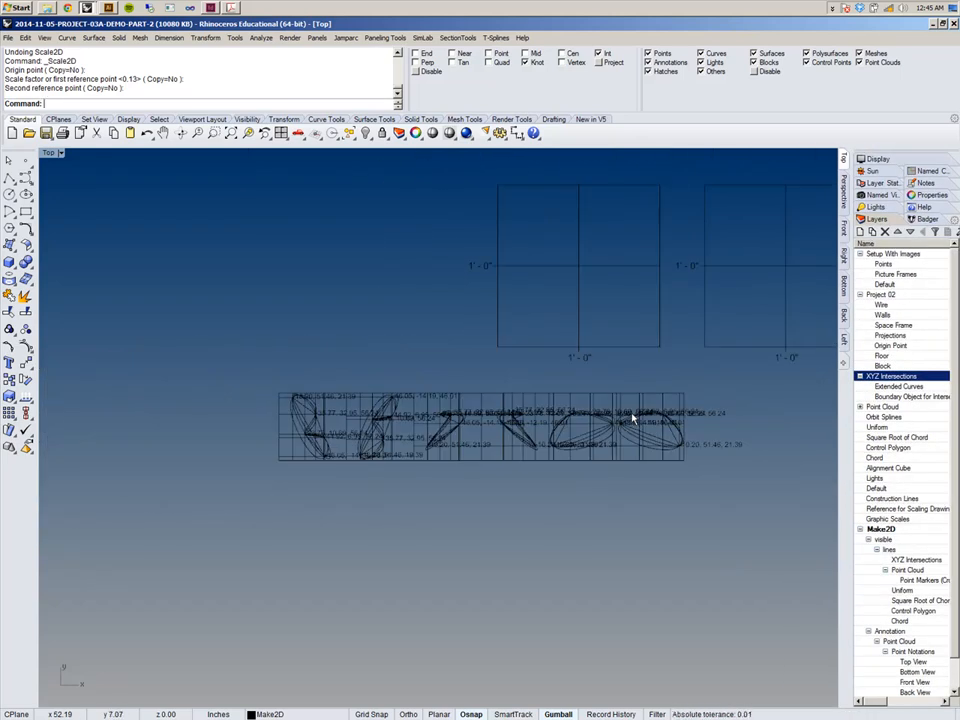
pyautogui.moveTo(606, 426); pyautogui.dragTo(476, 484, button='right')
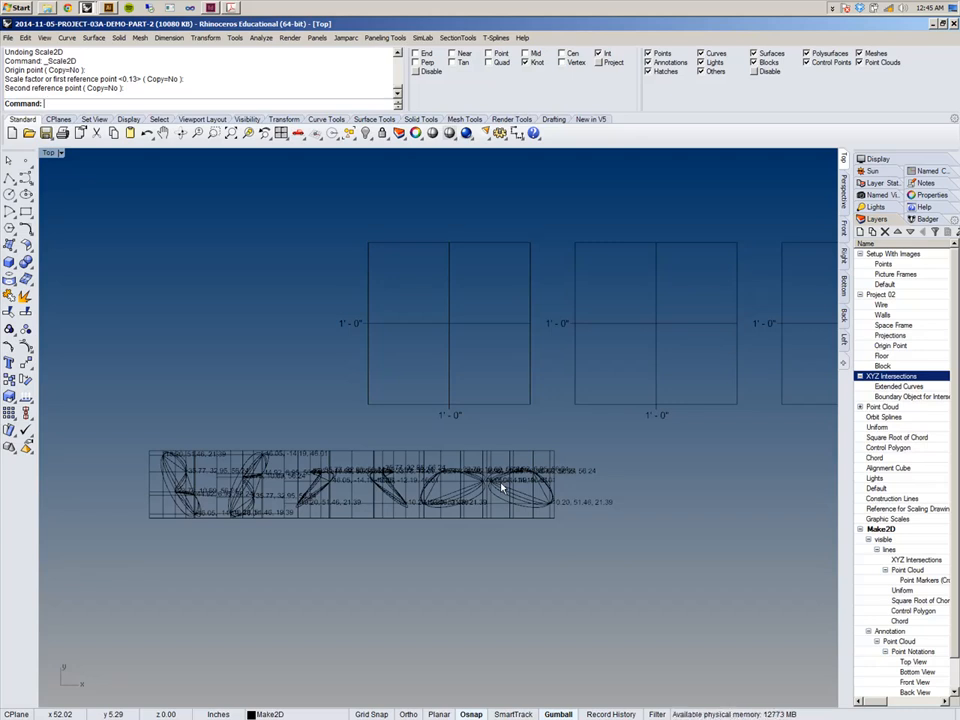
pyautogui.moveTo(855, 519); pyautogui.dragTo(680, 519)
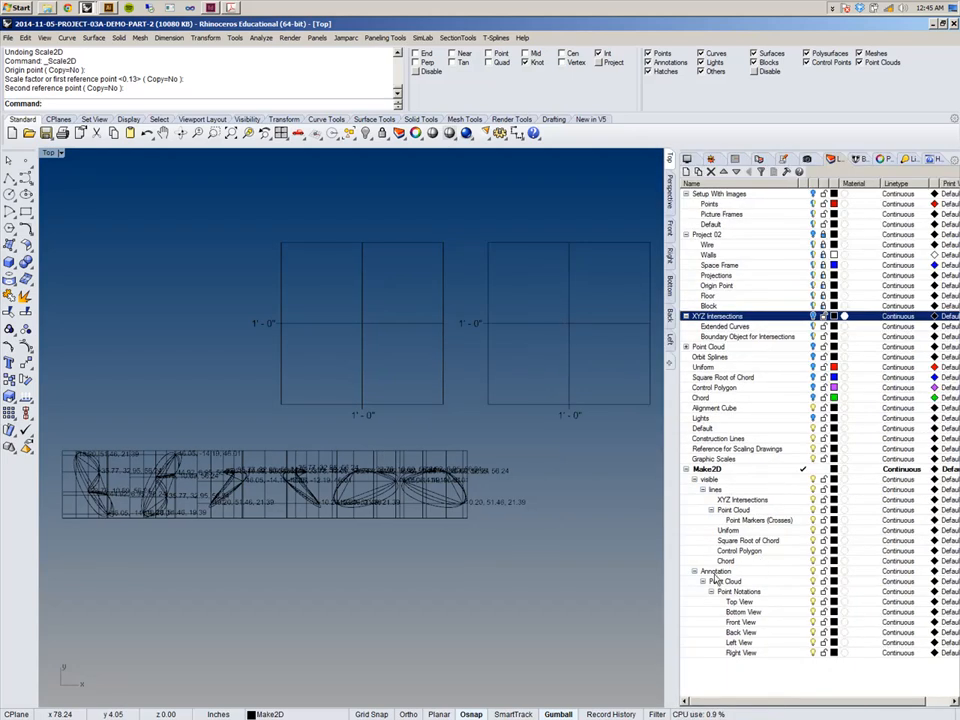
# Select all objects on the Annotation sublayers of the Make2D layer, the point-notation leaders.
pyautogui.click(740, 573)
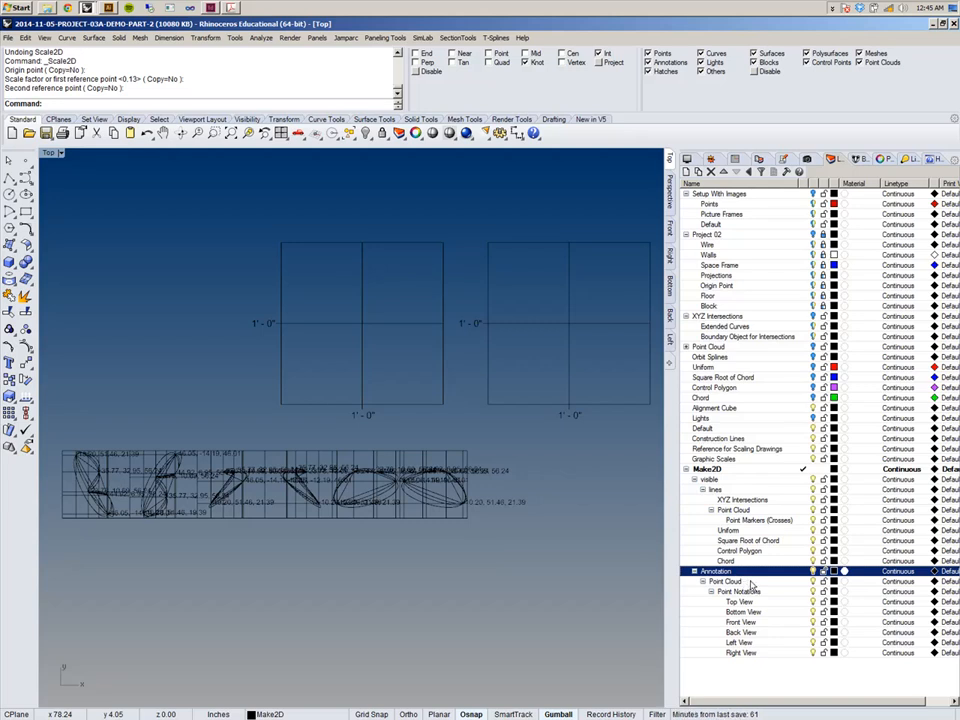
pyautogui.click(752, 584)
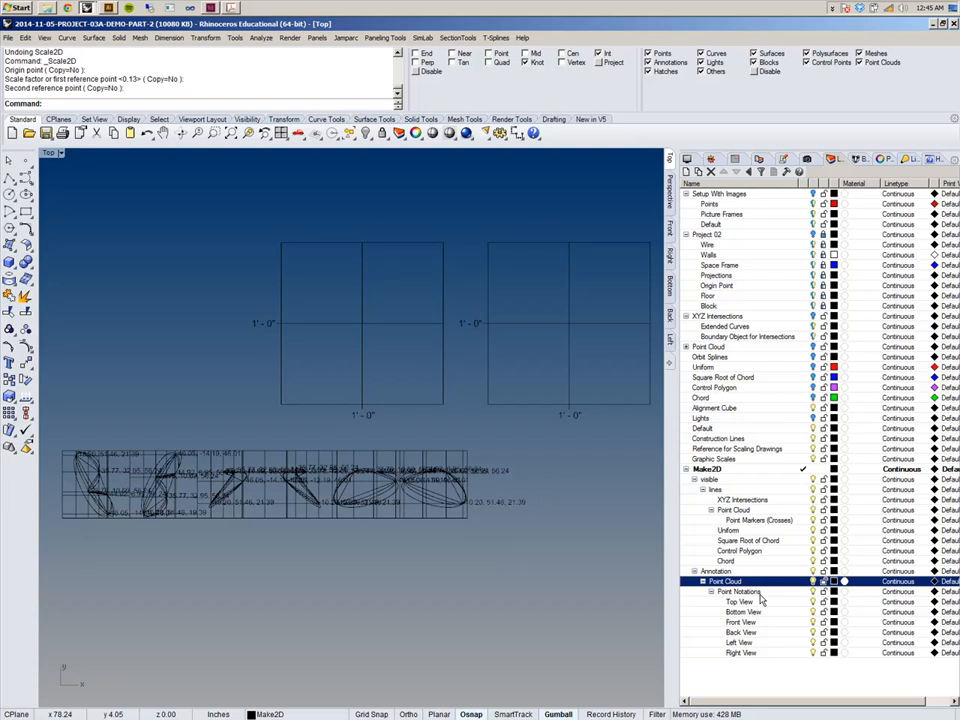
pyautogui.click(761, 593)
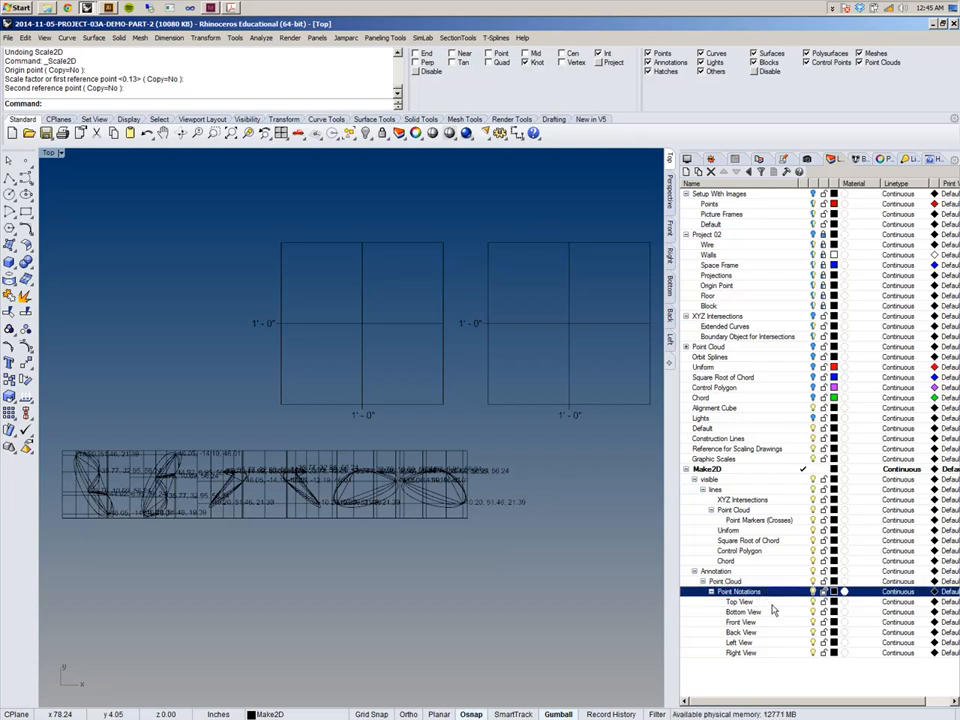
pyautogui.click(773, 603)
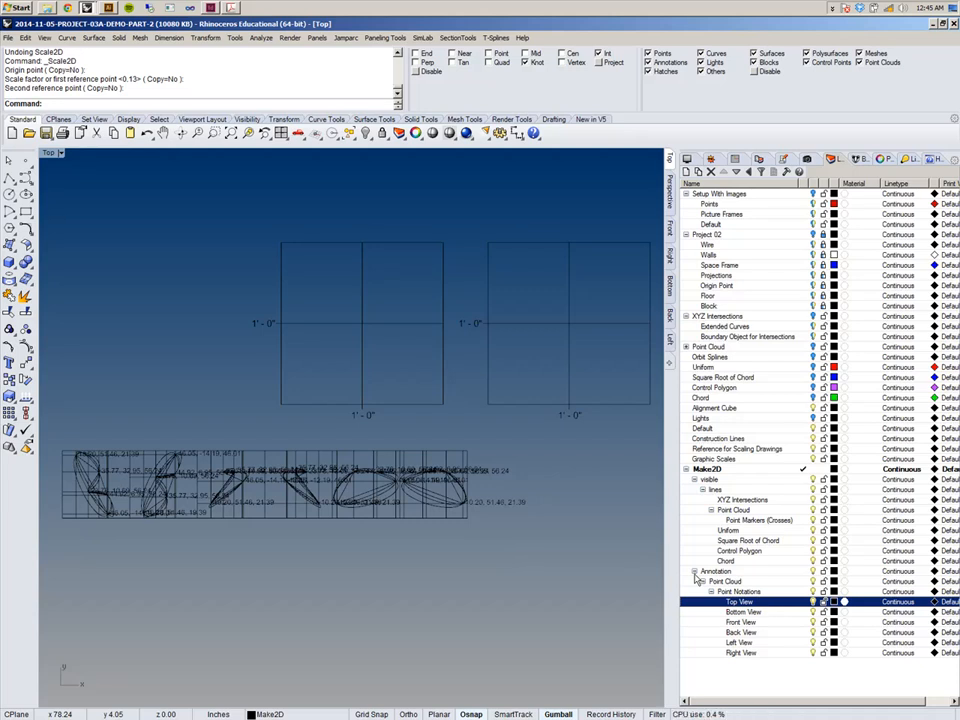
pyautogui.click(778, 573)
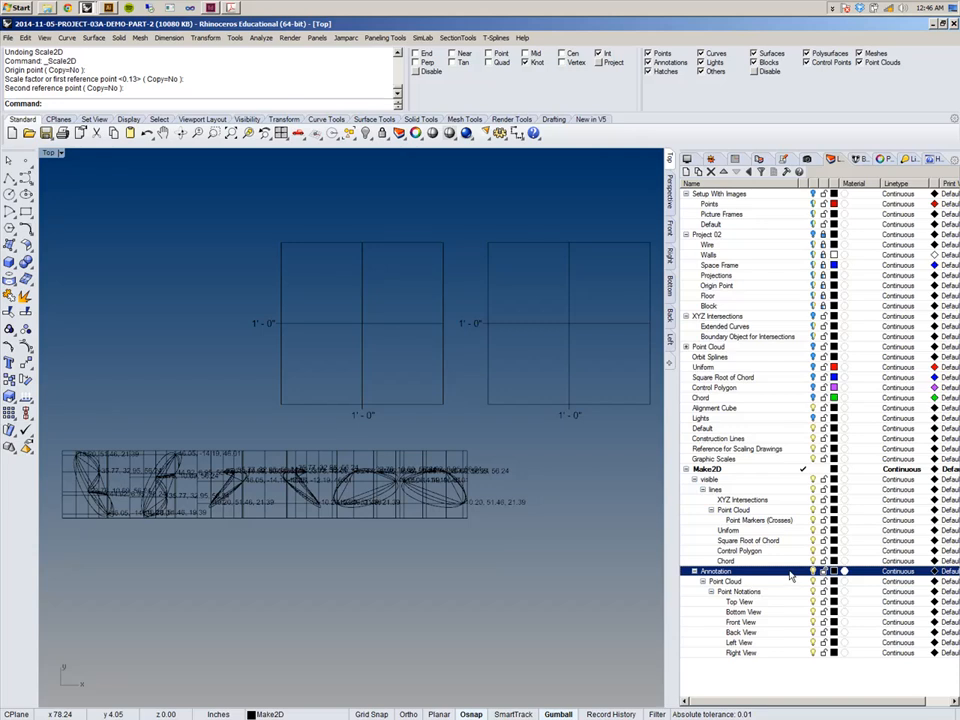
pyautogui.rightClick(790, 574)
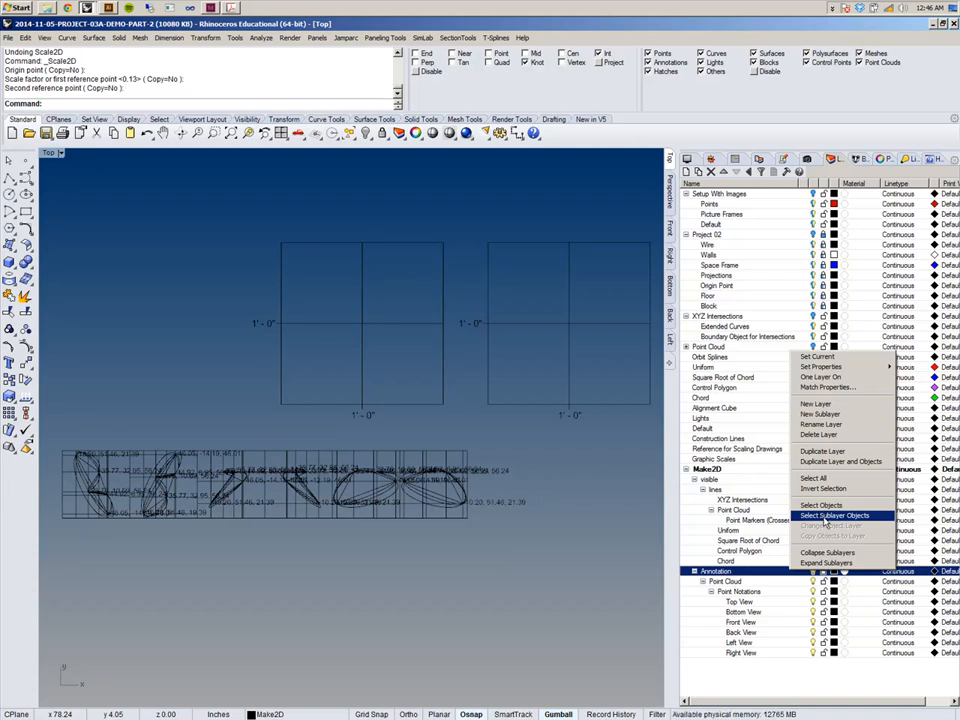
pyautogui.click(829, 506)
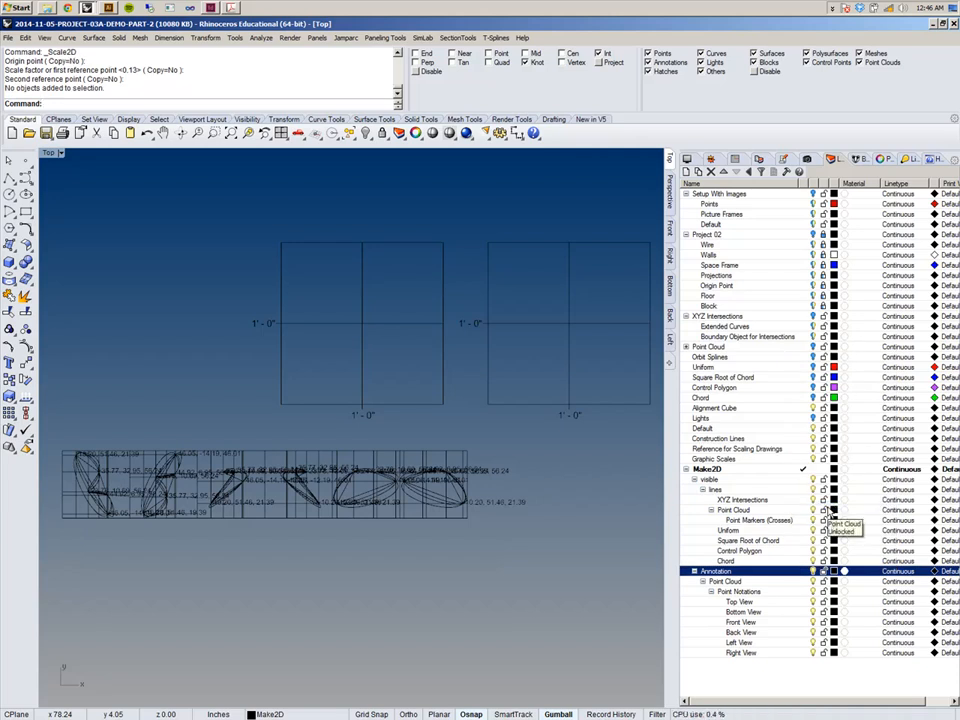
pyautogui.rightClick(790, 577)
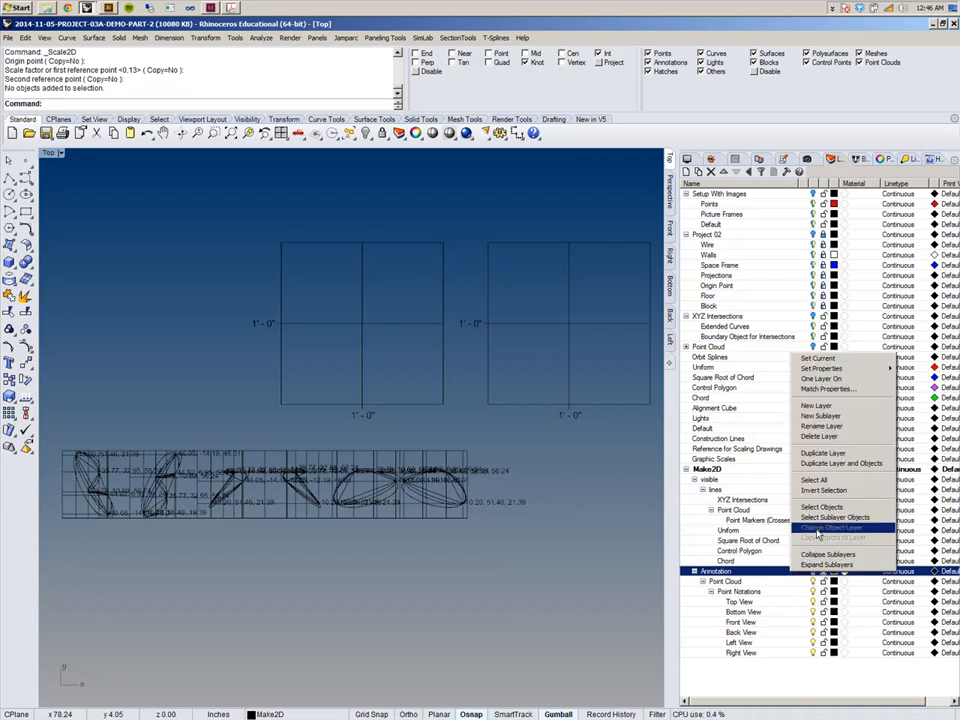
pyautogui.click(818, 518)
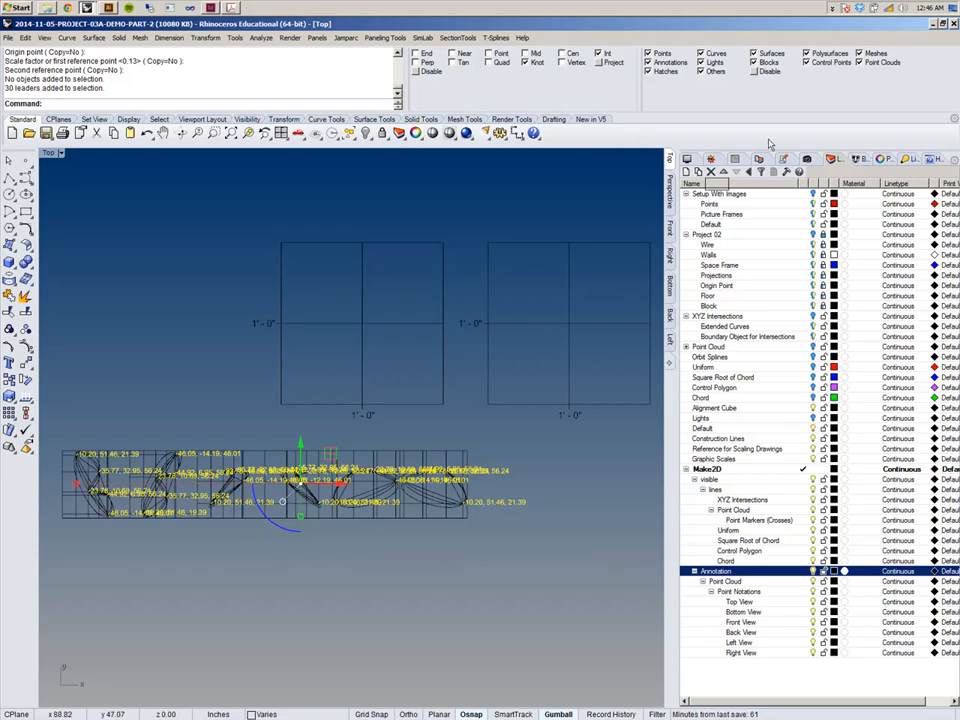
# Open the selected leaders' property overrides and enable a text height override to edit its value.
pyautogui.click(884, 161)
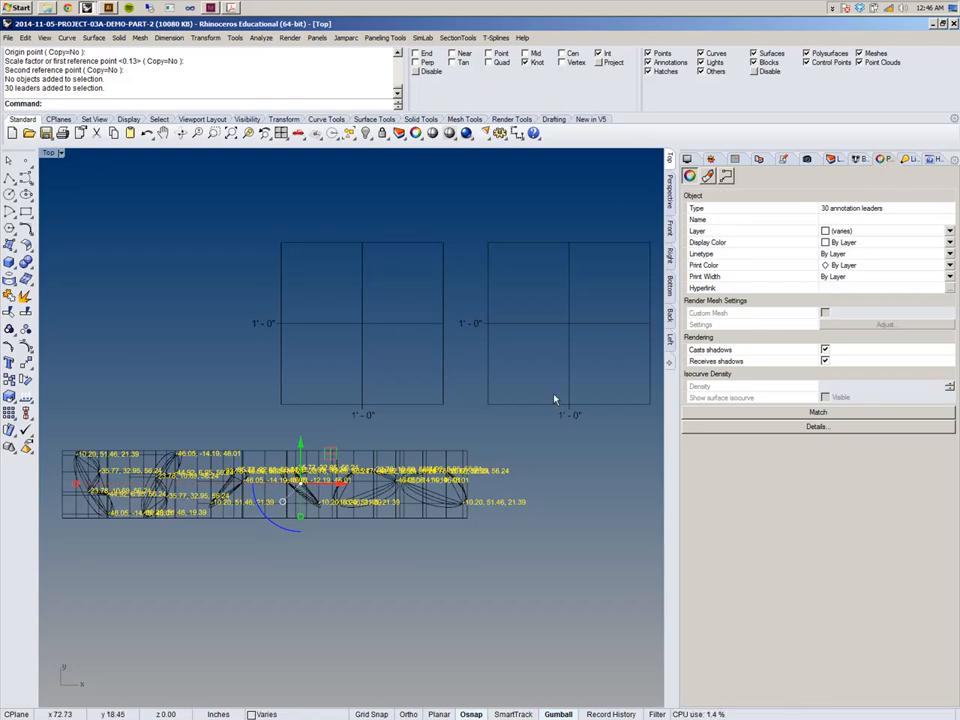
pyautogui.click(728, 177)
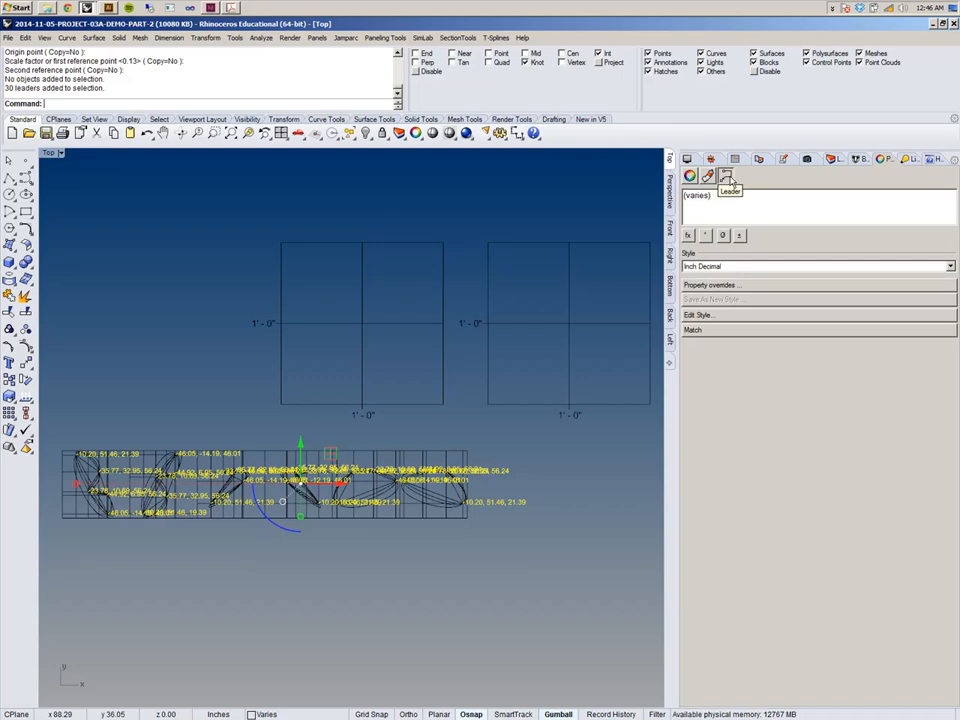
pyautogui.moveTo(334, 398); pyautogui.dragTo(389, 373, button='right')
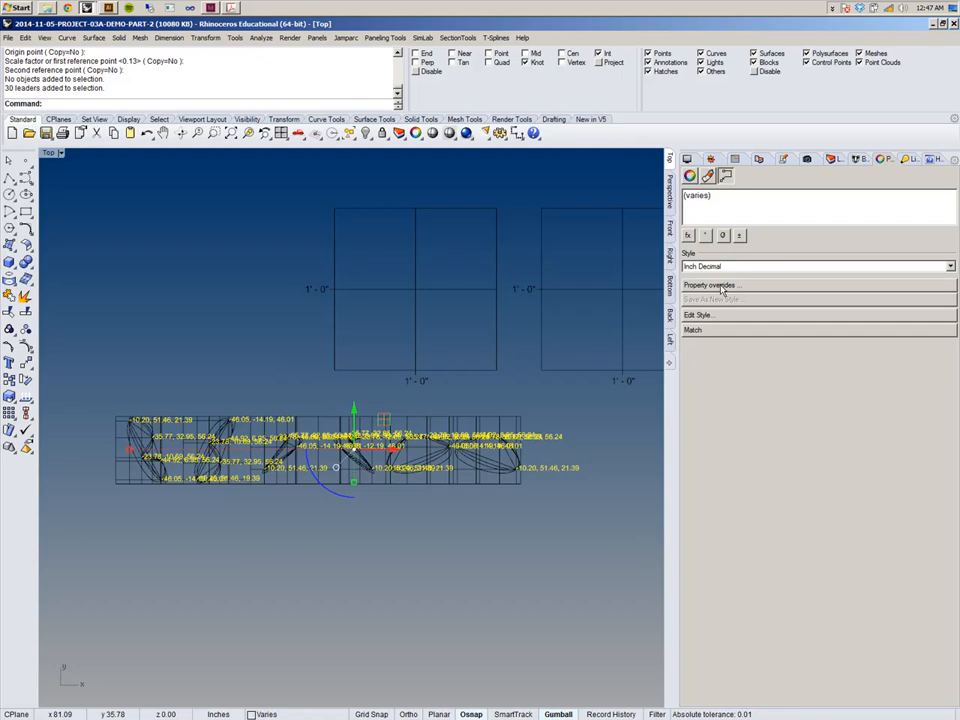
pyautogui.click(723, 288)
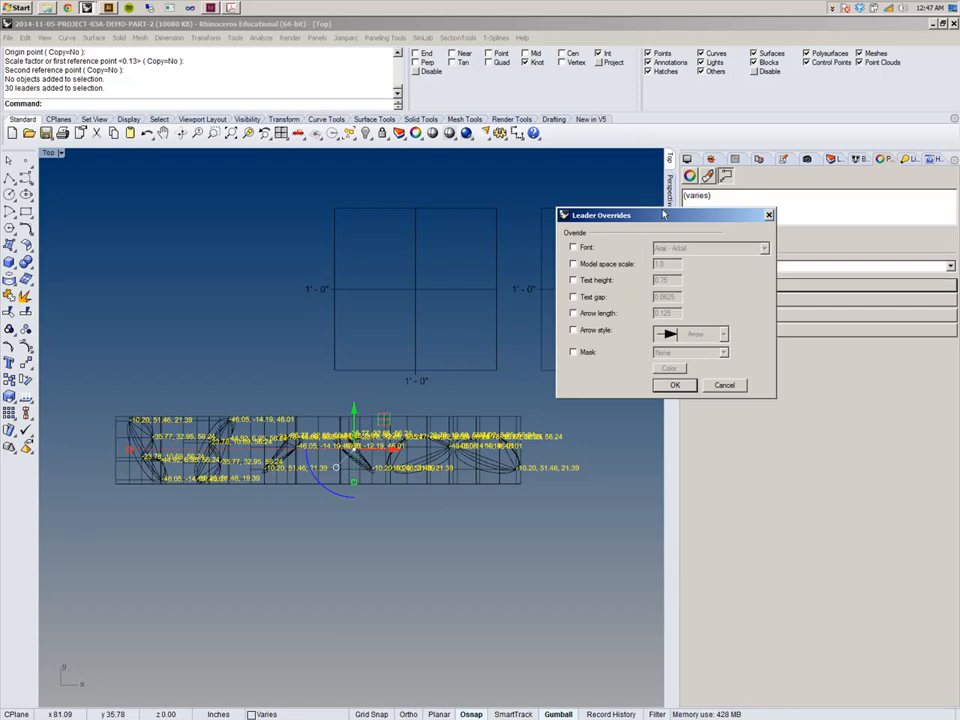
pyautogui.moveTo(618, 215); pyautogui.dragTo(130, 140)
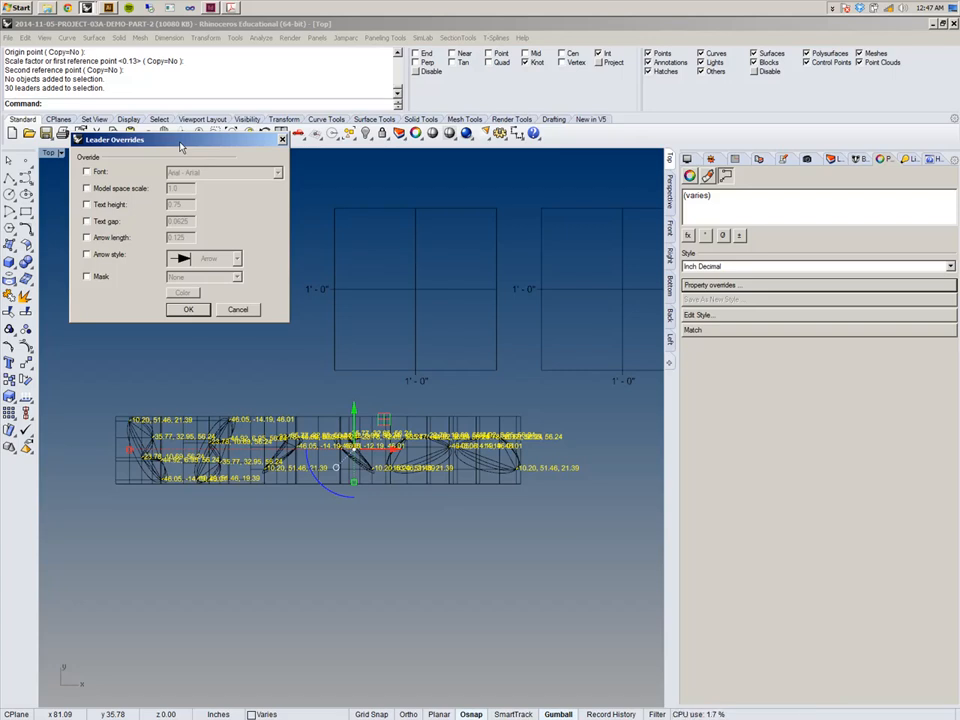
pyautogui.click(87, 205)
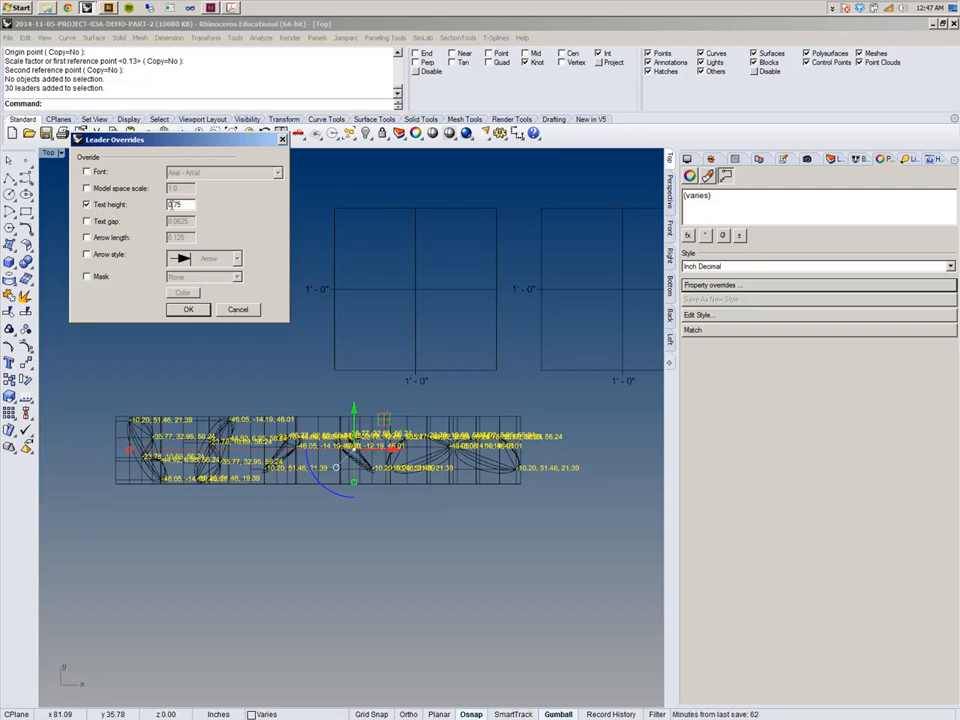
pyautogui.moveTo(191, 206); pyautogui.dragTo(159, 208)
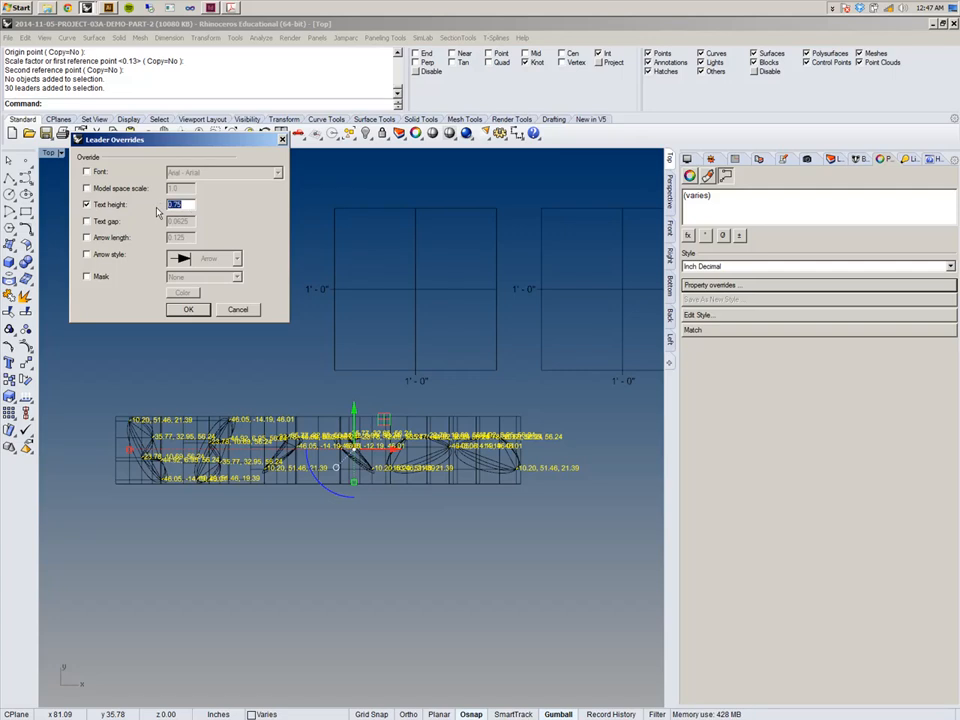
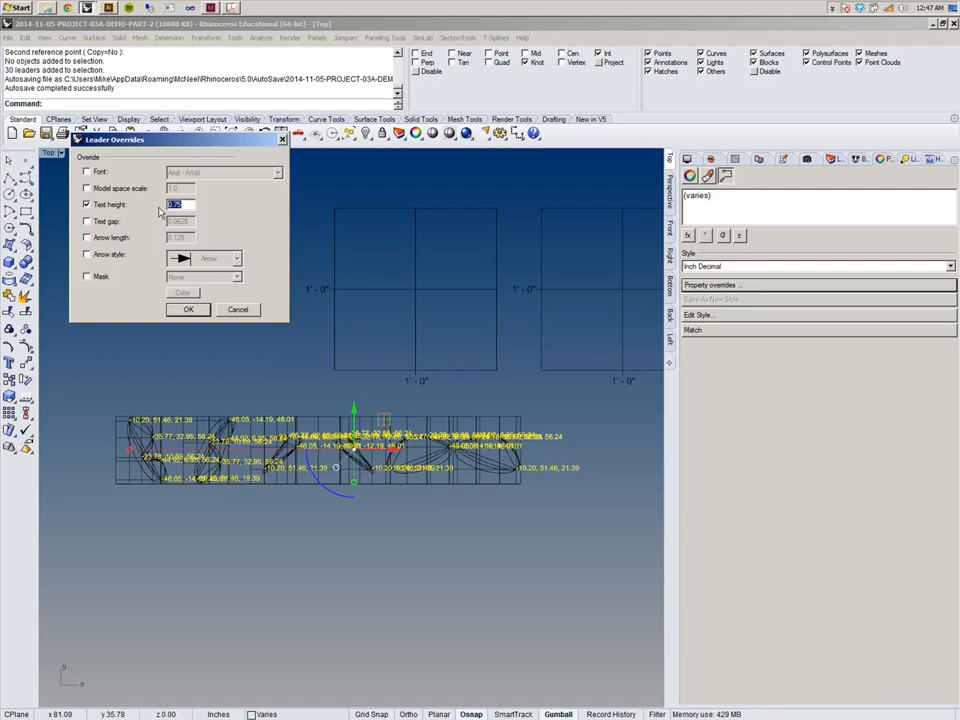
# Set the leaders' text height override to 1 and confirm.
pyautogui.write('1')
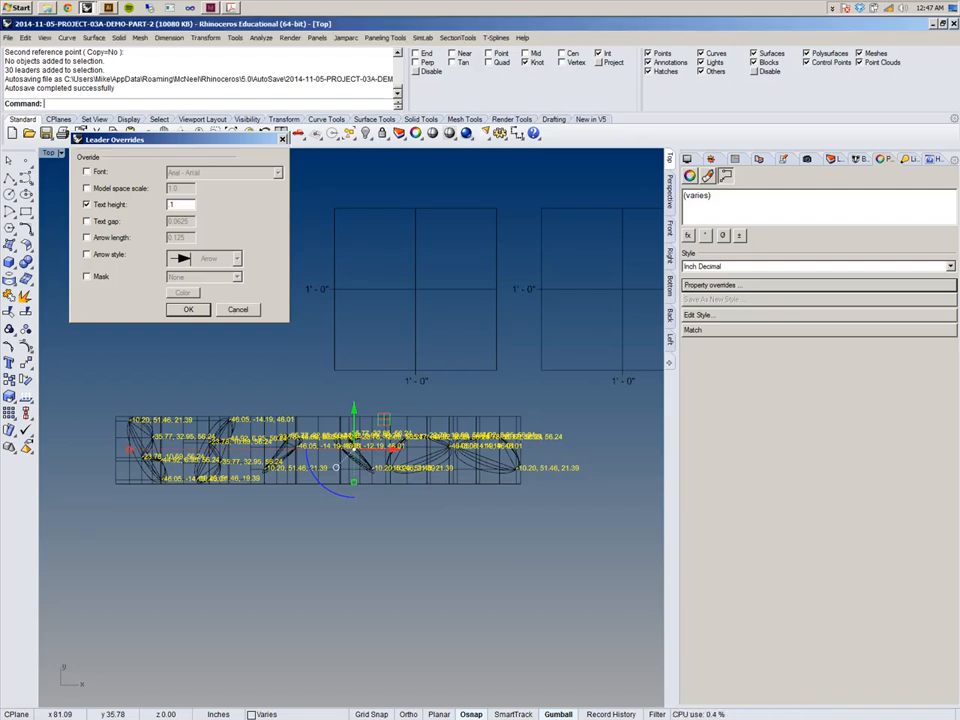
pyautogui.press('Return')
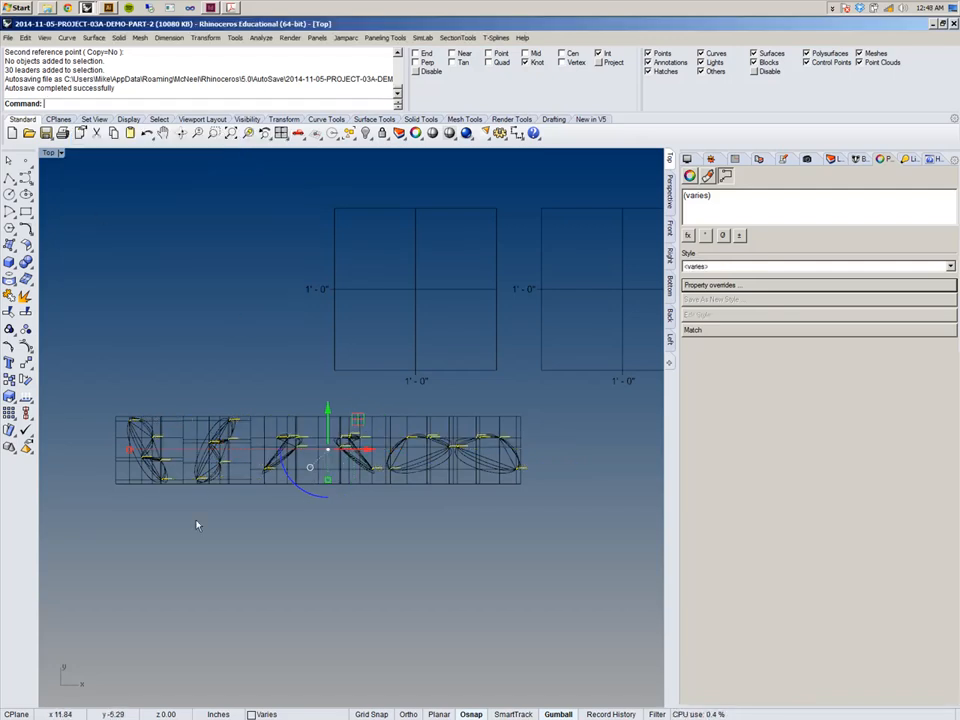
# Examine the drawing row and the graphic scale frames at different zoom levels.
pyautogui.moveTo(187, 551); pyautogui.dragTo(291, 555, button='right')
pyautogui.scroll(12, 269, 451)
pyautogui.scroll(10, 256, 450)
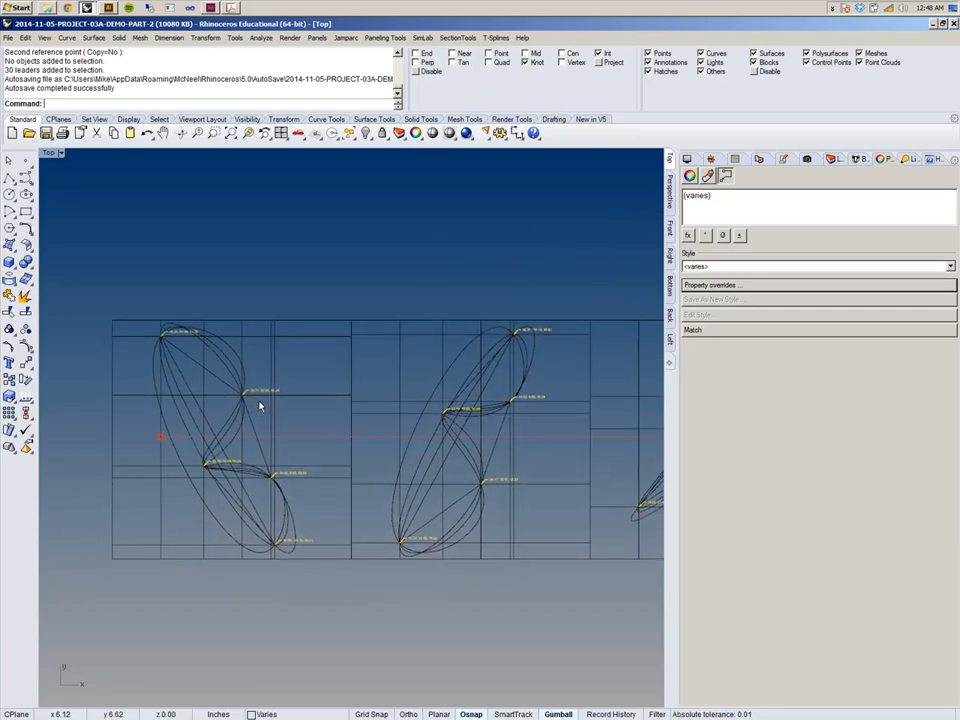
pyautogui.scroll(-10, 261, 402)
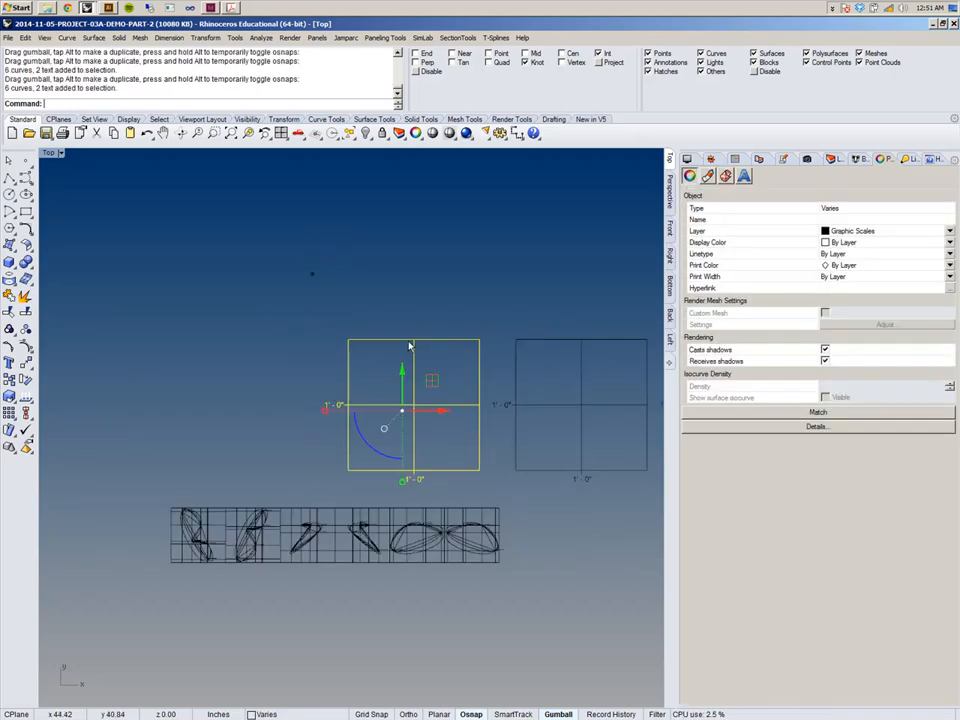
pyautogui.scroll(3, 321, 460)
pyautogui.scroll(-8, 321, 505)
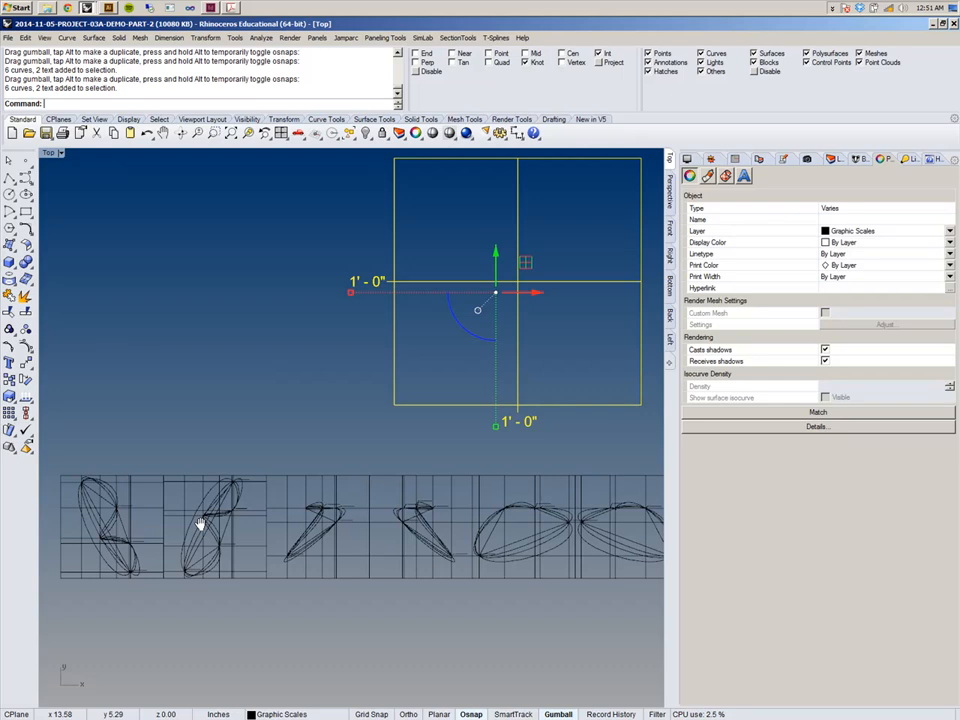
pyautogui.scroll(-3, 241, 488)
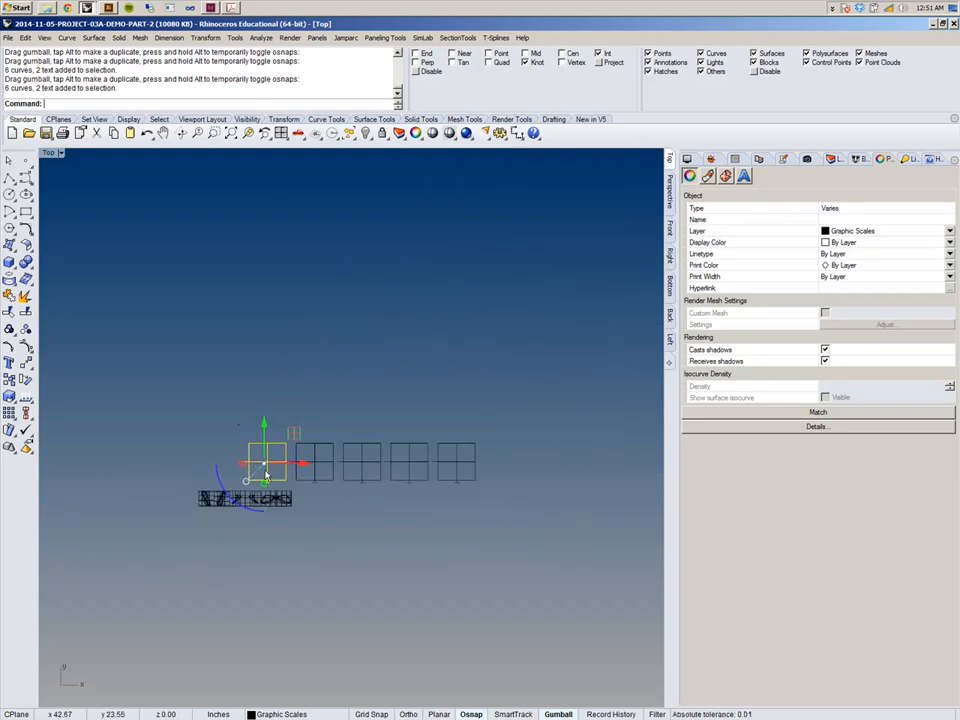
pyautogui.scroll(5, 321, 427)
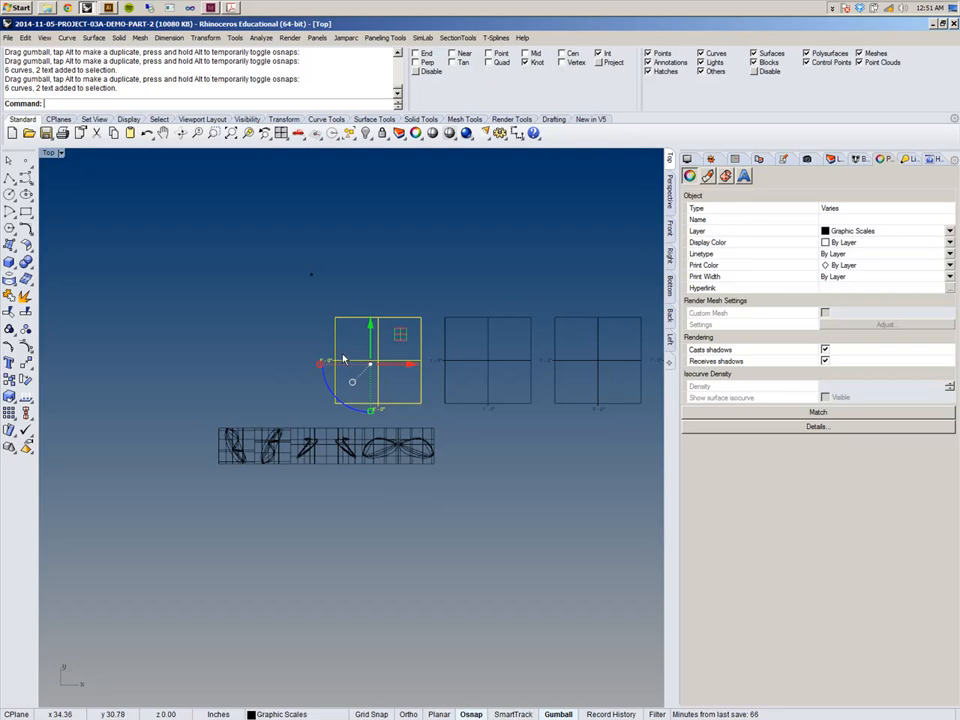
pyautogui.scroll(2, 285, 440)
pyautogui.scroll(-6, 285, 440)
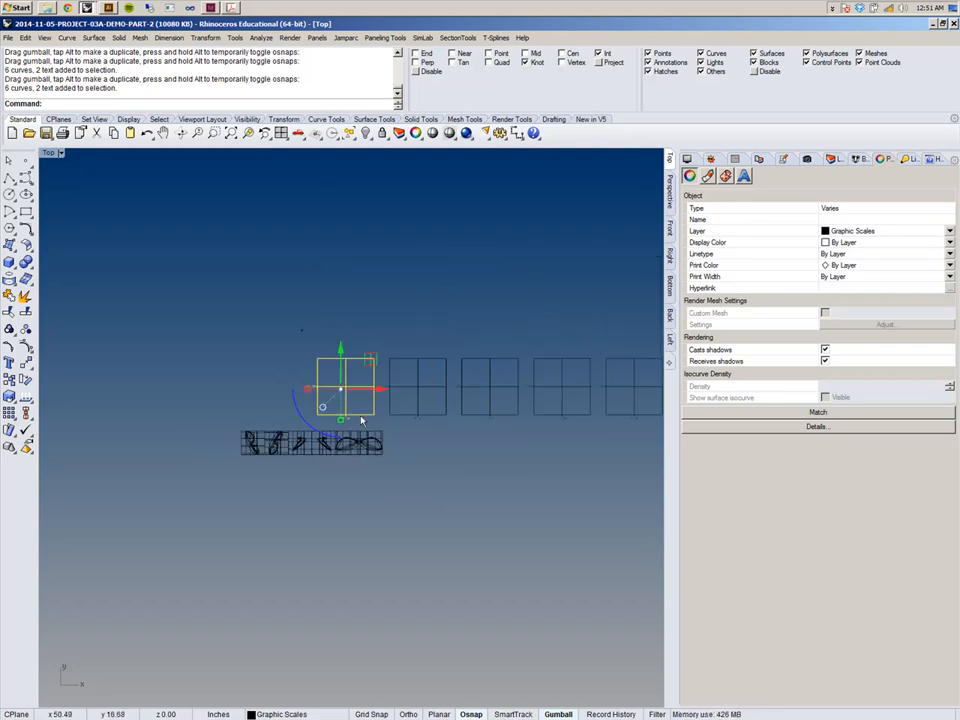
pyautogui.moveTo(288, 490); pyautogui.dragTo(216, 525, button='right')
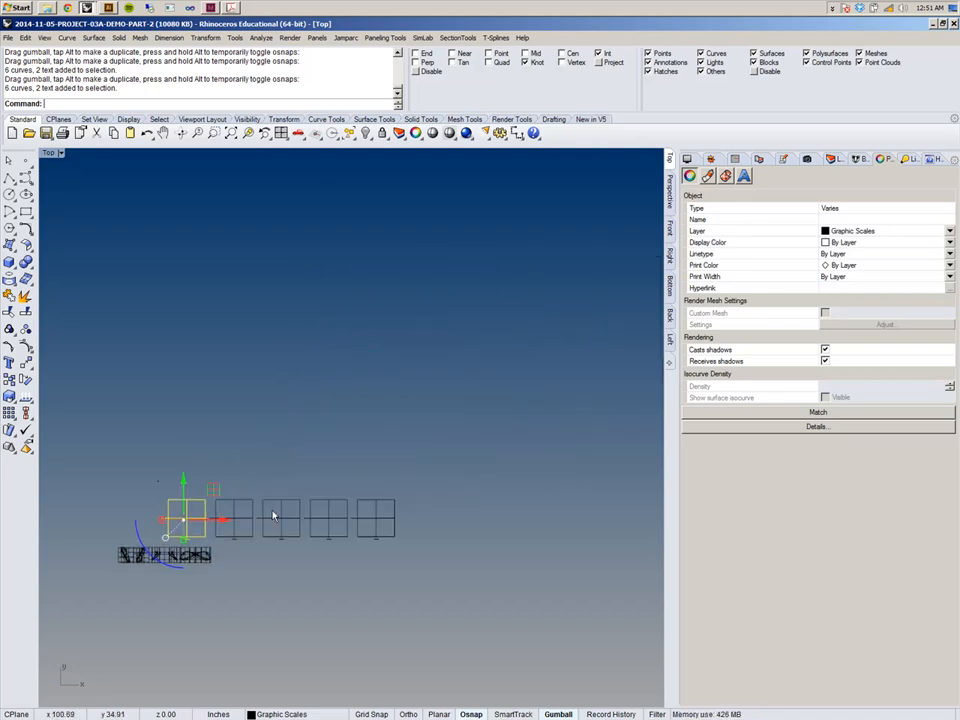
pyautogui.click(831, 159)
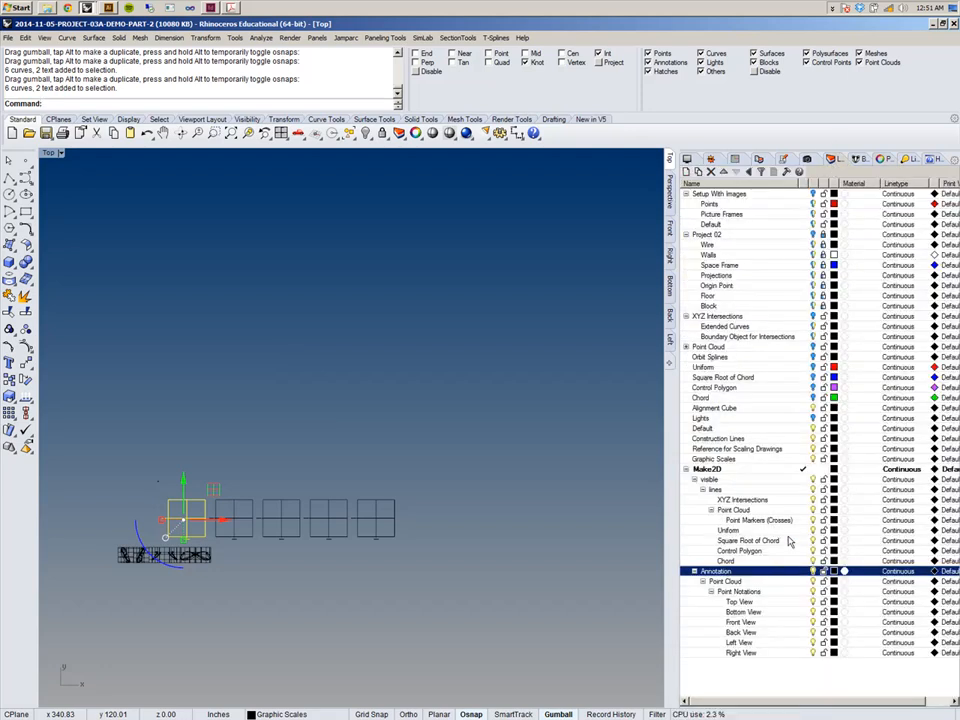
pyautogui.click(808, 316)
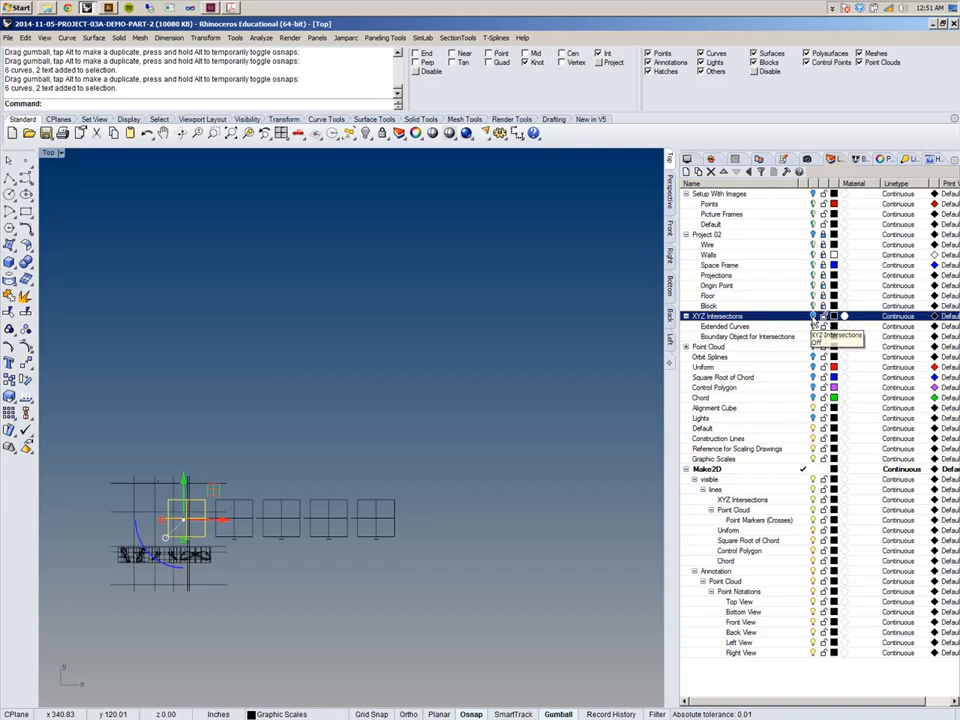
pyautogui.moveTo(254, 538); pyautogui.dragTo(393, 488, button='right')
pyautogui.scroll(5, 285, 420)
pyautogui.moveTo(285, 497); pyautogui.dragTo(277, 281, button='right')
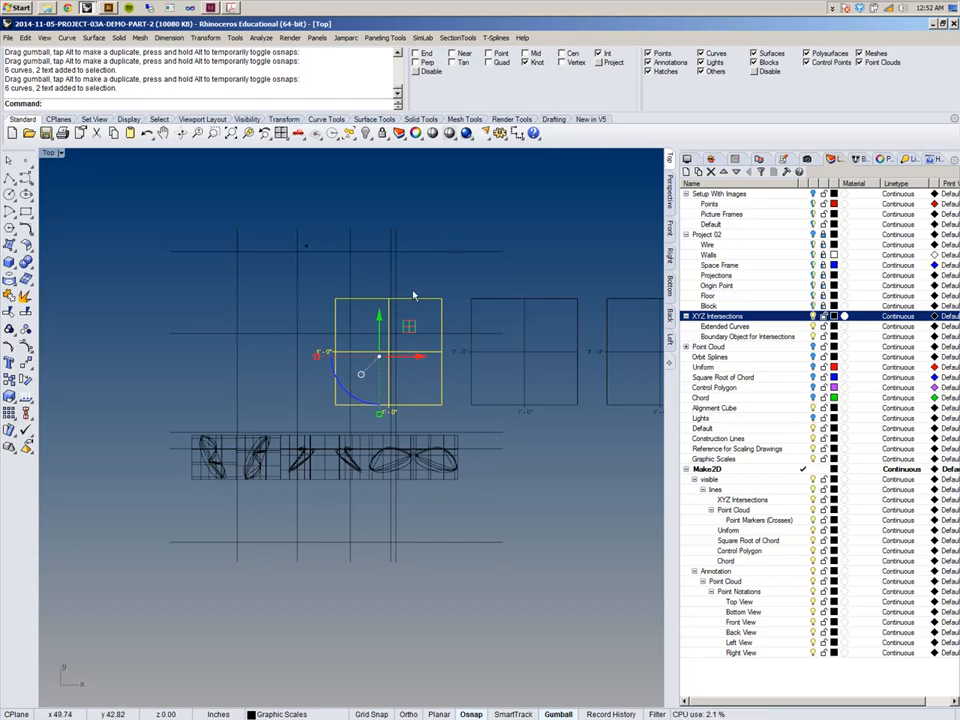
pyautogui.hotkey('ctrl', 'z')
pyautogui.moveTo(401, 326); pyautogui.dragTo(340, 311, button='right')
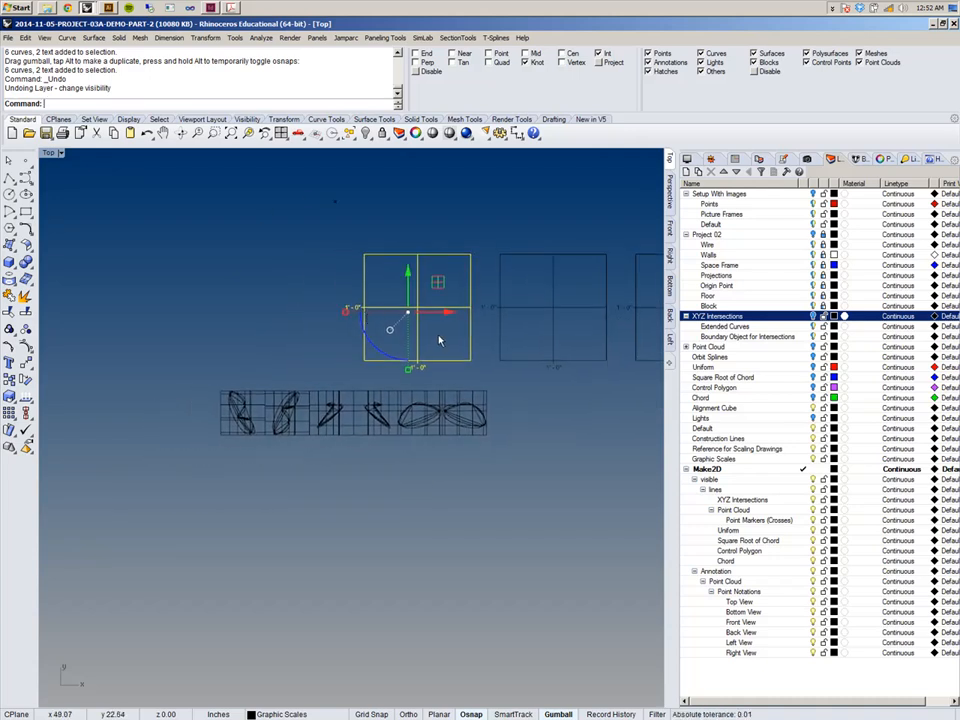
pyautogui.write('Distance')
pyautogui.press('Return')
pyautogui.moveTo(458, 348); pyautogui.dragTo(403, 434, button='right')
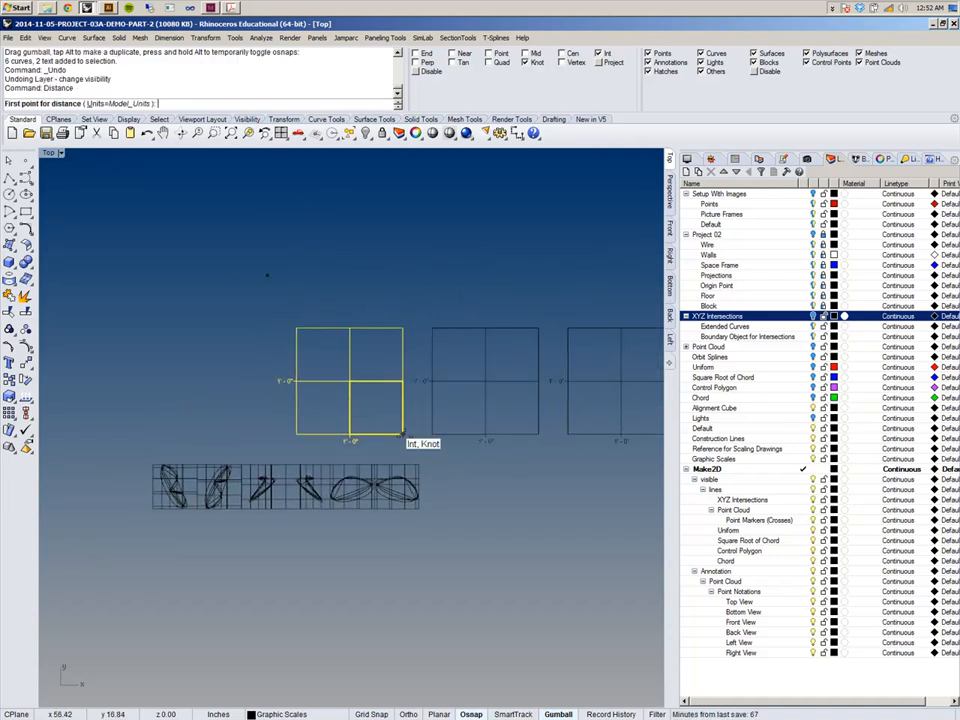
pyautogui.press('Escape')
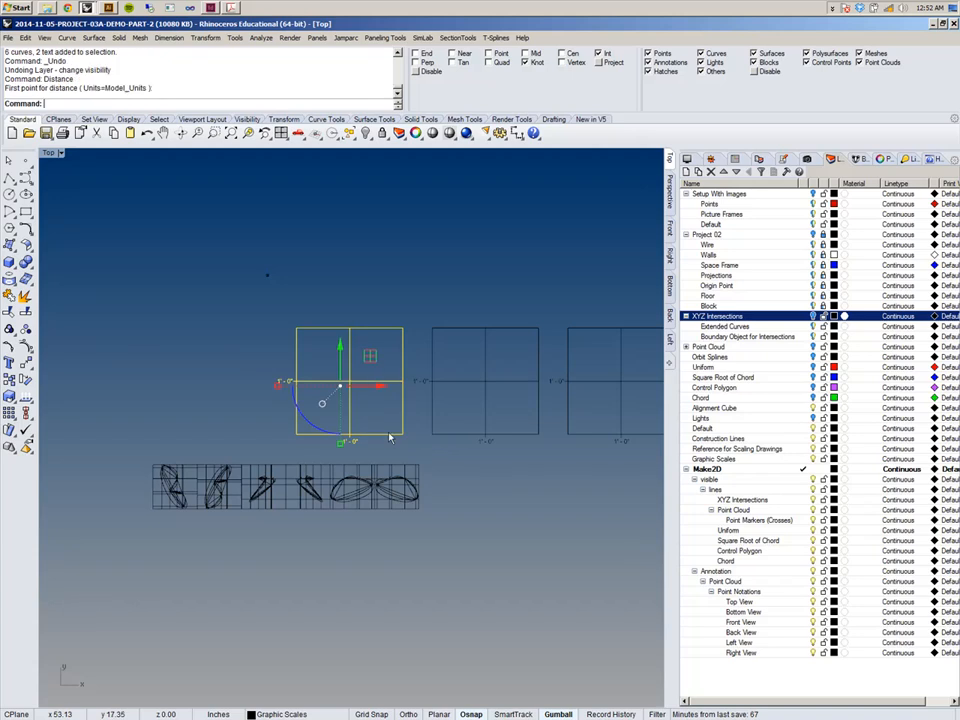
# Scale the selected graphic scale frame by 1/7.5 about its lower-right corner.
pyautogui.write('Scale')
pyautogui.press('Return')
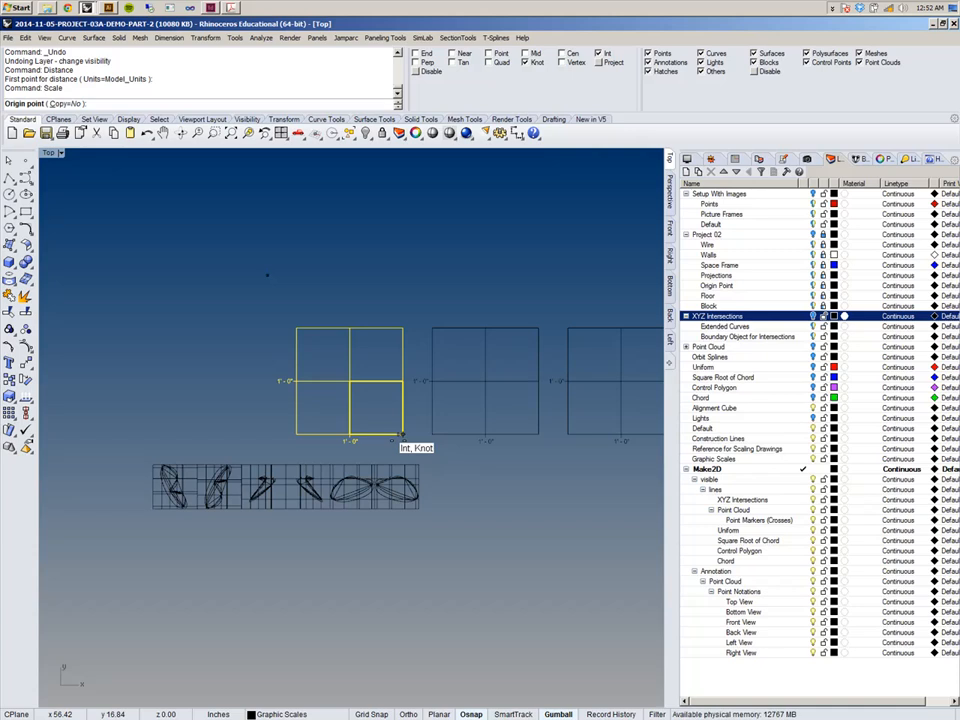
pyautogui.click(402, 435)
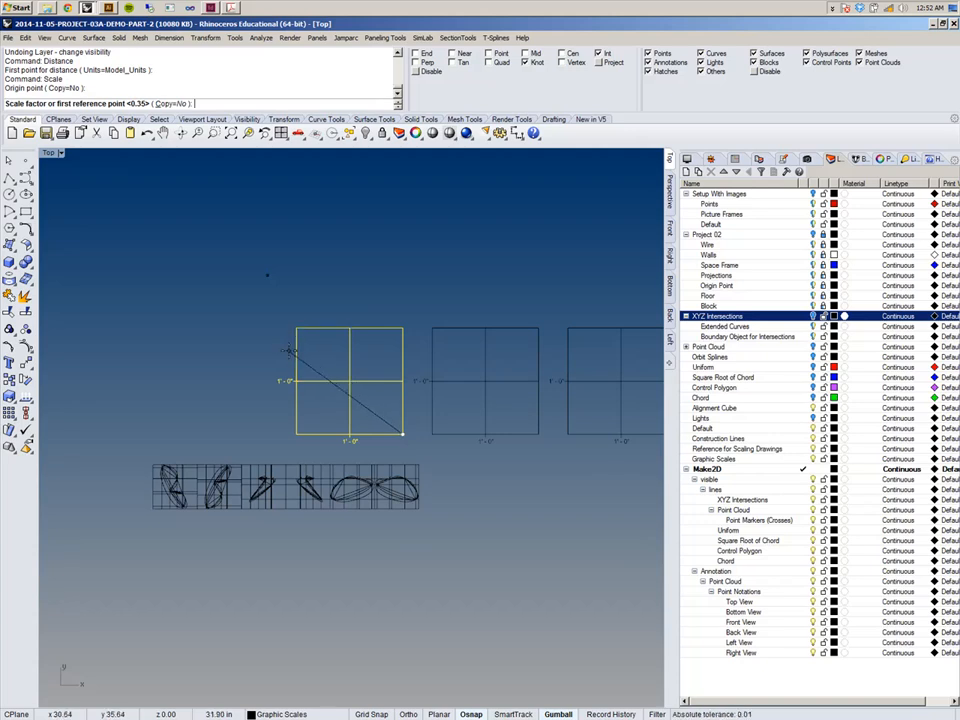
pyautogui.scroll(3, 262, 433)
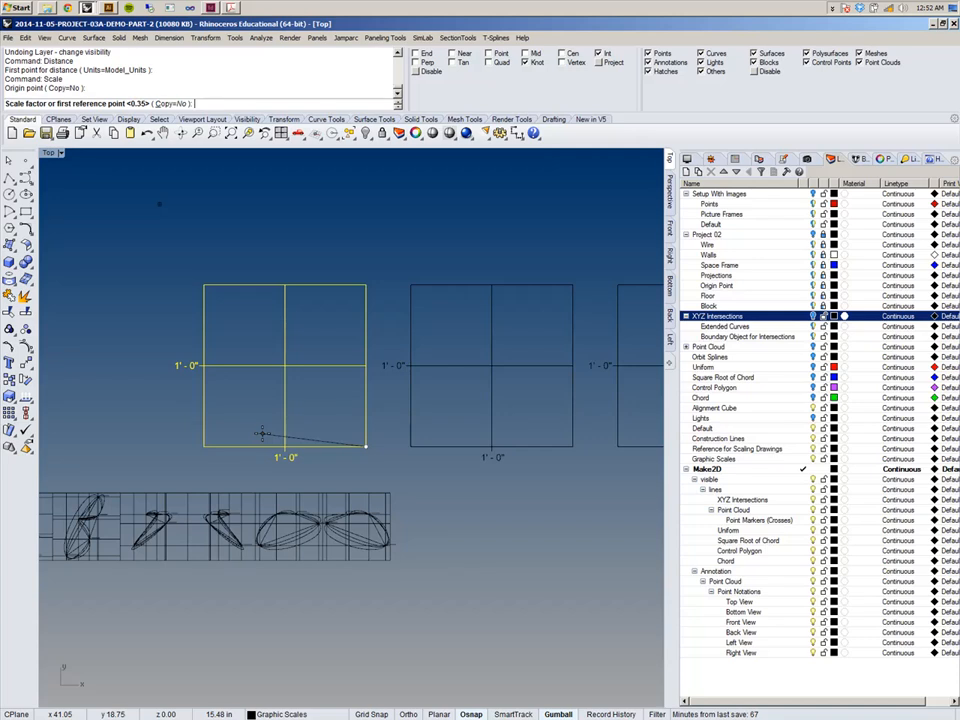
pyautogui.moveTo(262, 433); pyautogui.dragTo(278, 475, button='right')
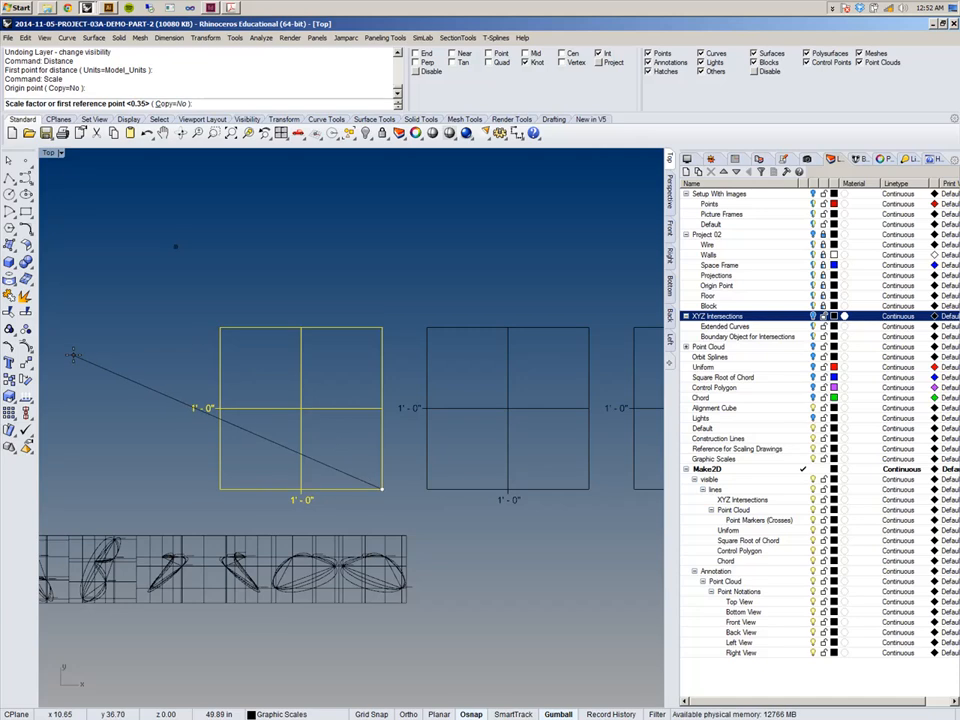
pyautogui.write('1/7.5')
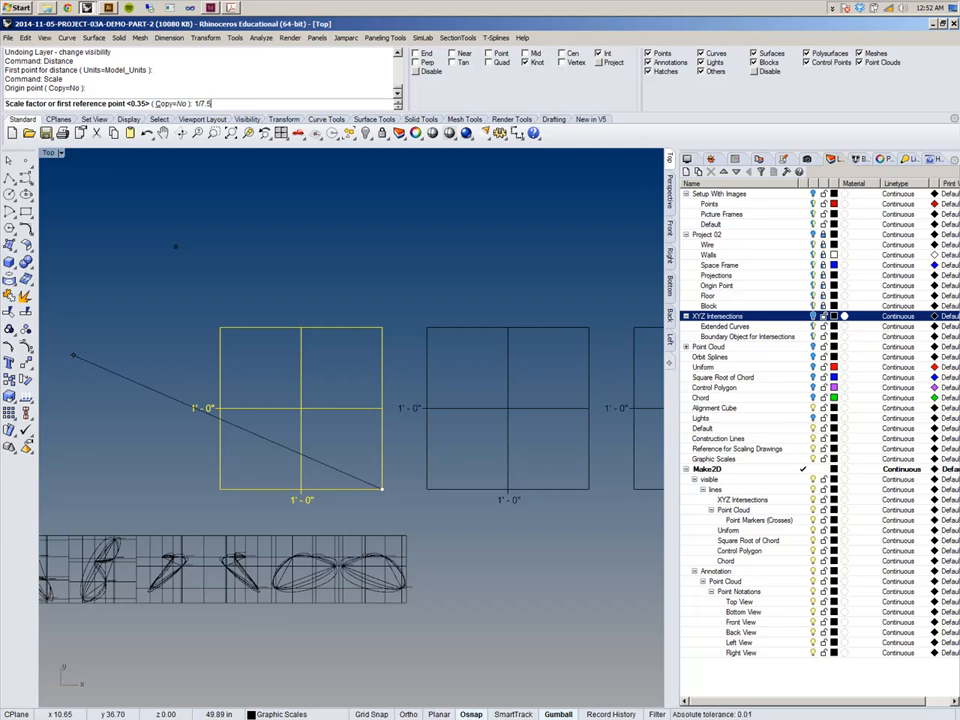
pyautogui.press('Return')
# Move the reduced graphic scale frame onto the first view's drawing in the row.
pyautogui.moveTo(195, 460); pyautogui.dragTo(349, 377, button='right')
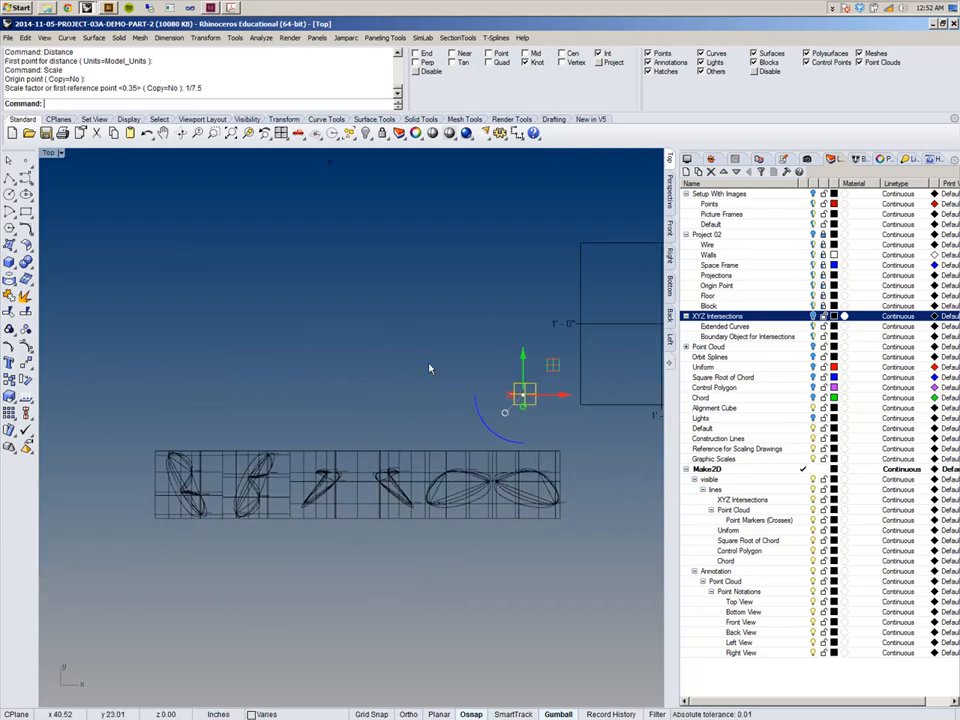
pyautogui.moveTo(524, 394); pyautogui.dragTo(211, 495)
pyautogui.scroll(5, 200, 511)
pyautogui.moveTo(211, 495); pyautogui.dragTo(426, 393, button='right')
pyautogui.scroll(6, 229, 541)
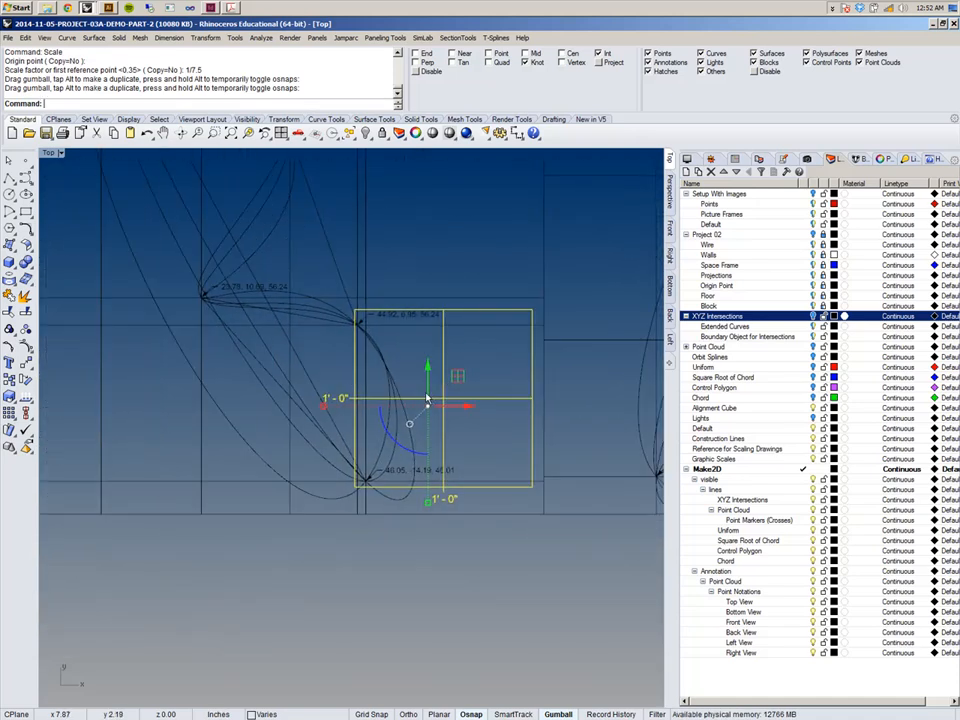
pyautogui.moveTo(492, 348); pyautogui.dragTo(349, 364, button='right')
pyautogui.moveTo(316, 392); pyautogui.dragTo(284, 437)
pyautogui.moveTo(294, 433); pyautogui.dragTo(315, 514, button='right')
pyautogui.scroll(-3, 335, 487)
pyautogui.scroll(-3, 380, 455)
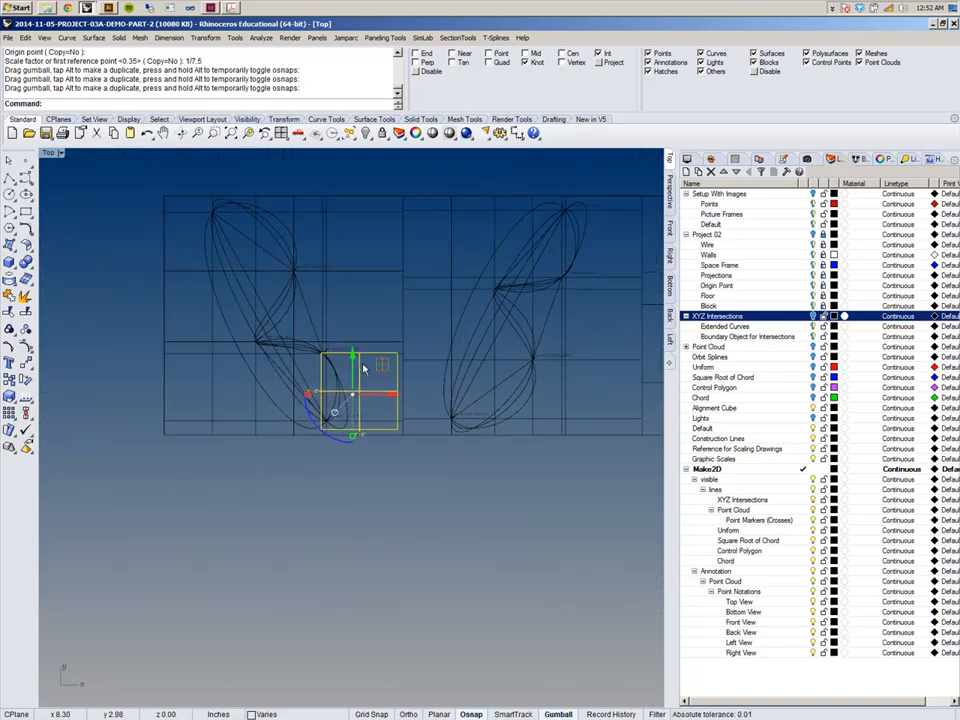
pyautogui.moveTo(367, 379); pyautogui.dragTo(360, 430, button='right')
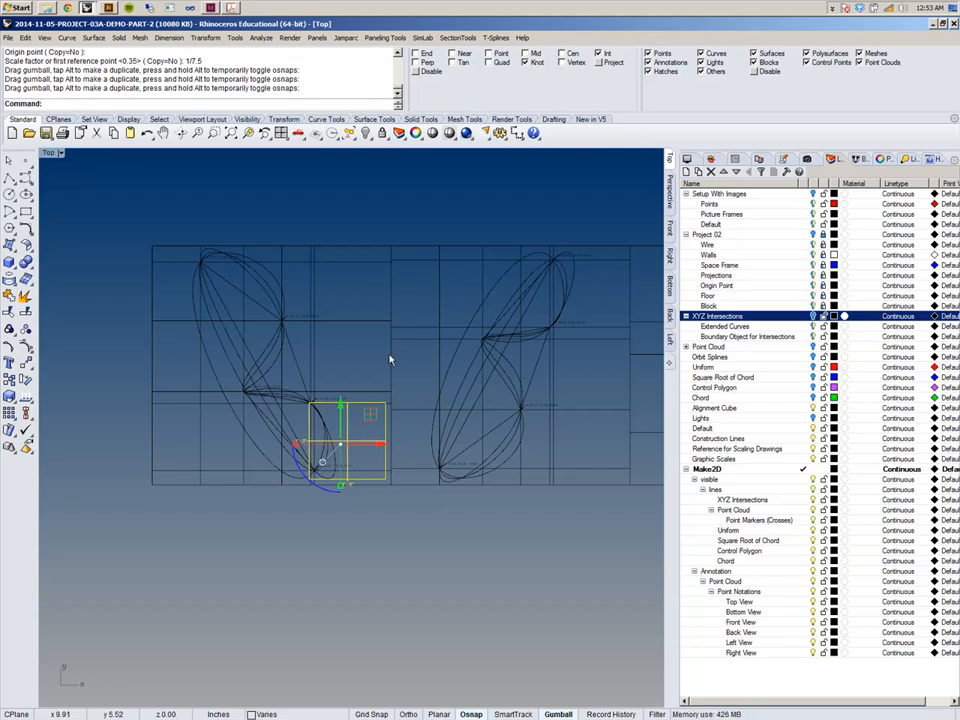
# Nudge the graphic scale frame into position below the 44.92, 6.95, 56.24 point notation.
pyautogui.scroll(3, 312, 382)
pyautogui.scroll(-3, 416, 390)
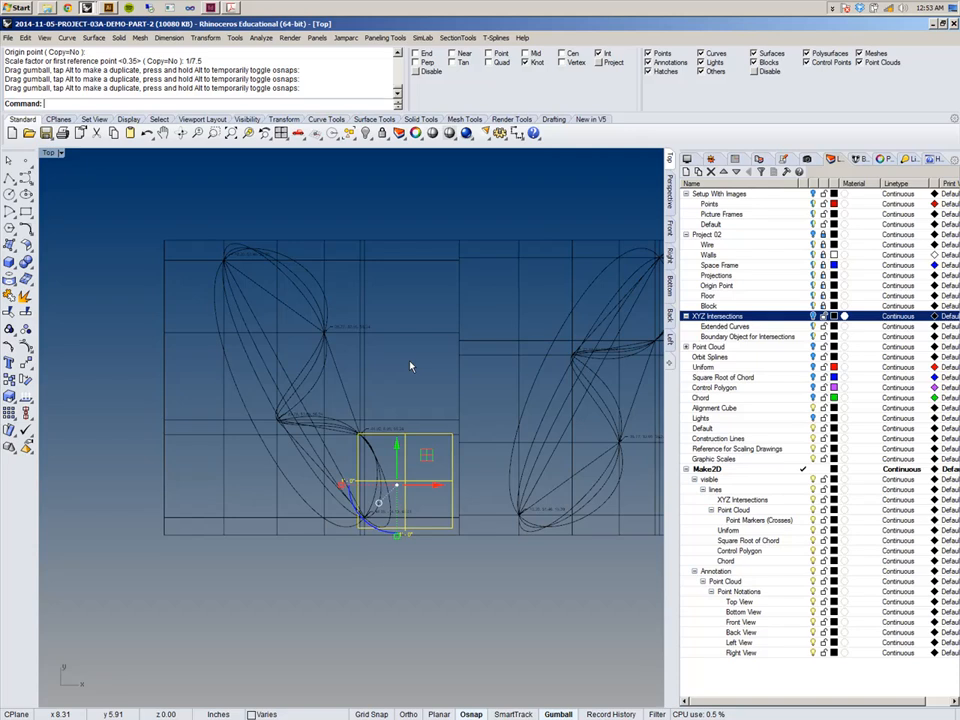
pyautogui.moveTo(377, 391); pyautogui.dragTo(382, 411, button='right')
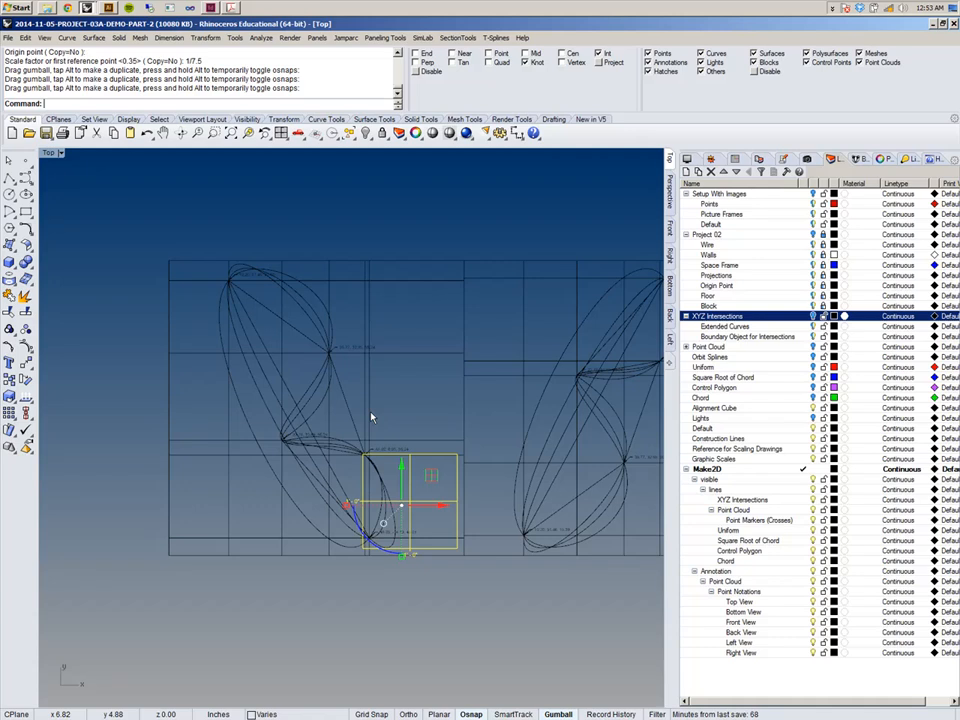
pyautogui.moveTo(373, 418); pyautogui.dragTo(393, 393, button='right')
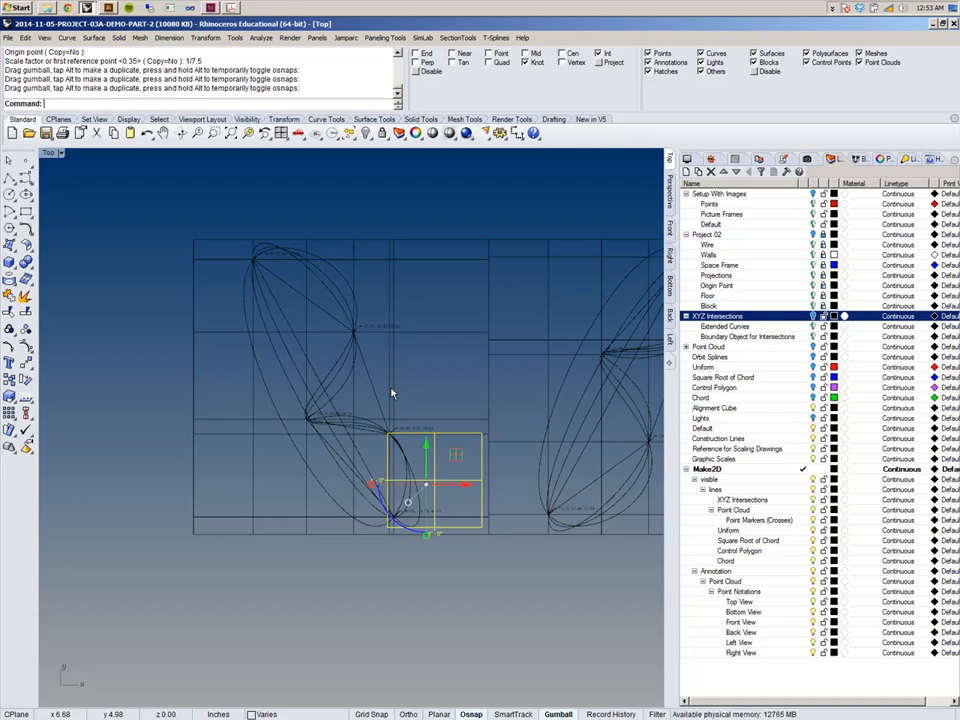
pyautogui.scroll(6, 438, 505)
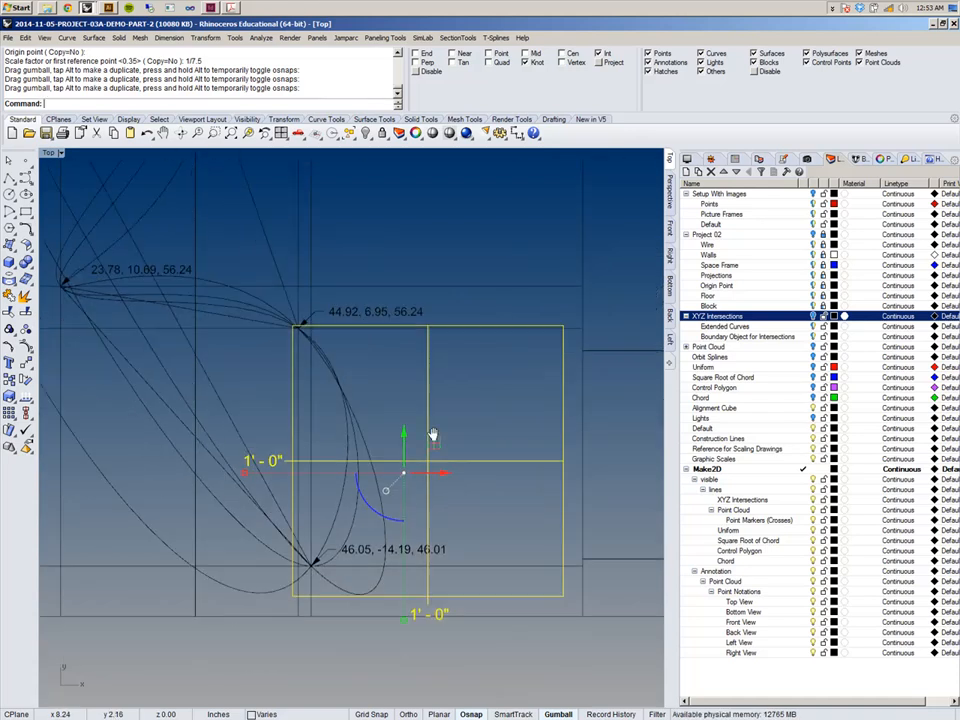
pyautogui.moveTo(421, 518); pyautogui.dragTo(421, 545, button='right')
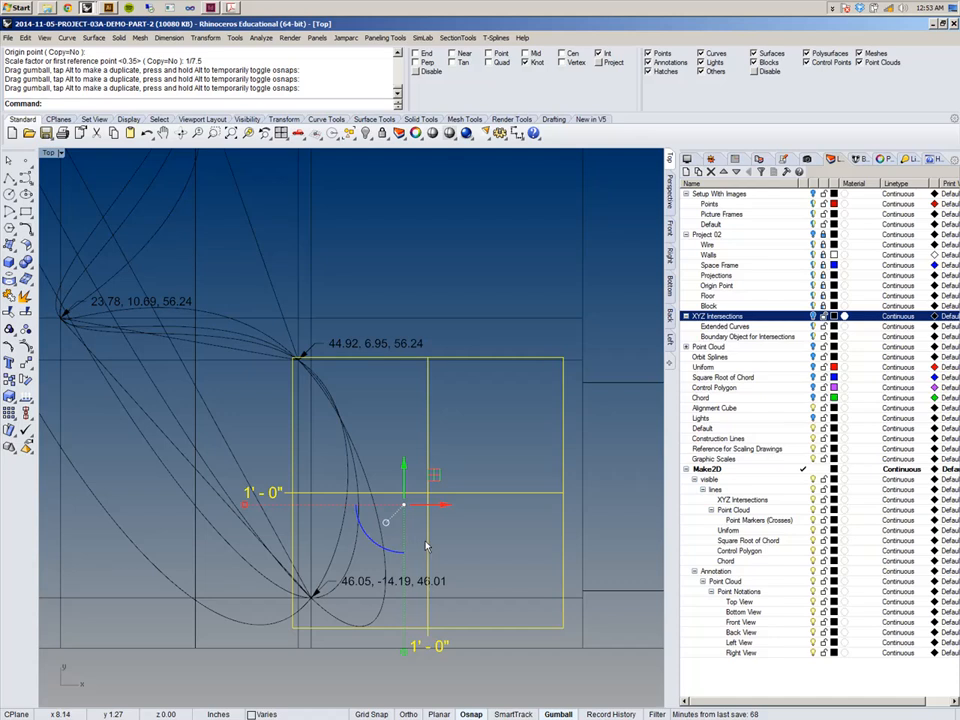
pyautogui.scroll(-5, 421, 545)
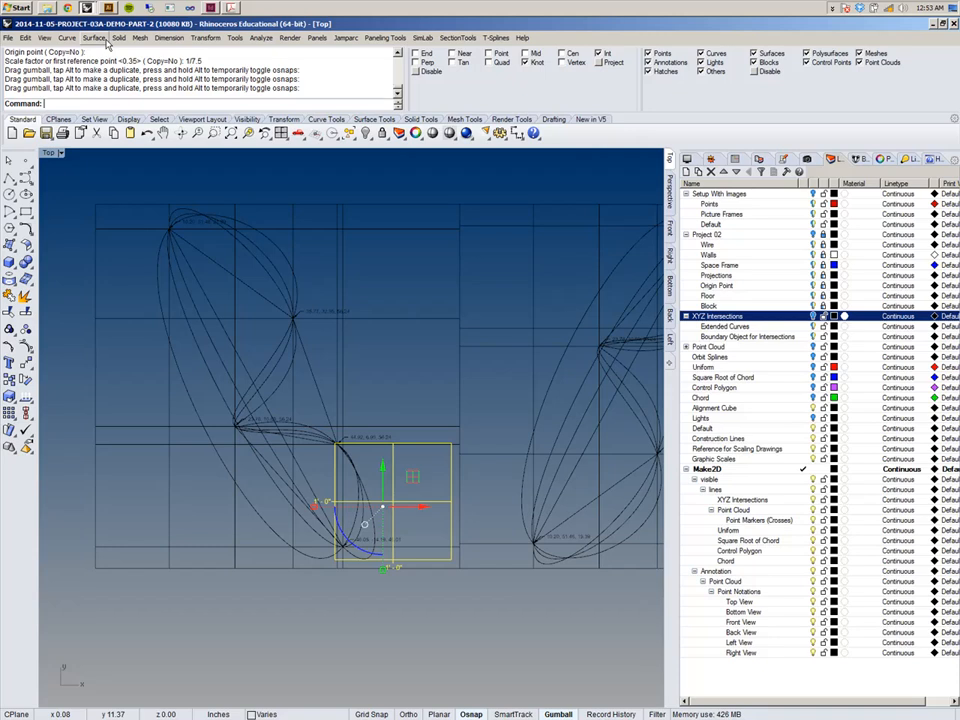
# Scale2D the graphic scale frame by 0.5 about its lower-right corner.
pyautogui.click(205, 37)
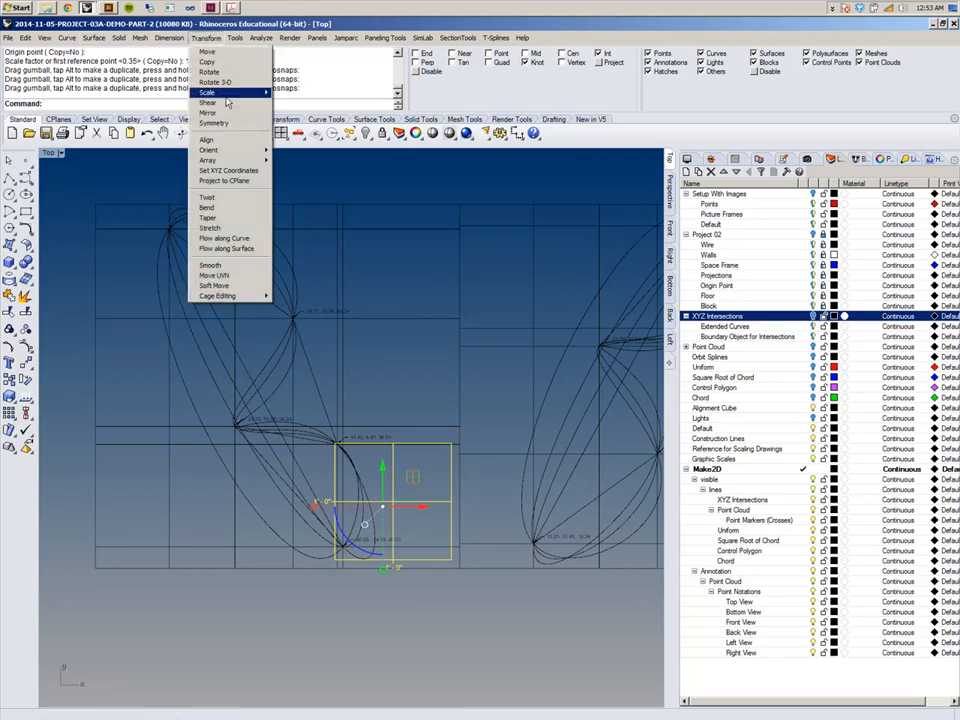
pyautogui.moveTo(240, 92)
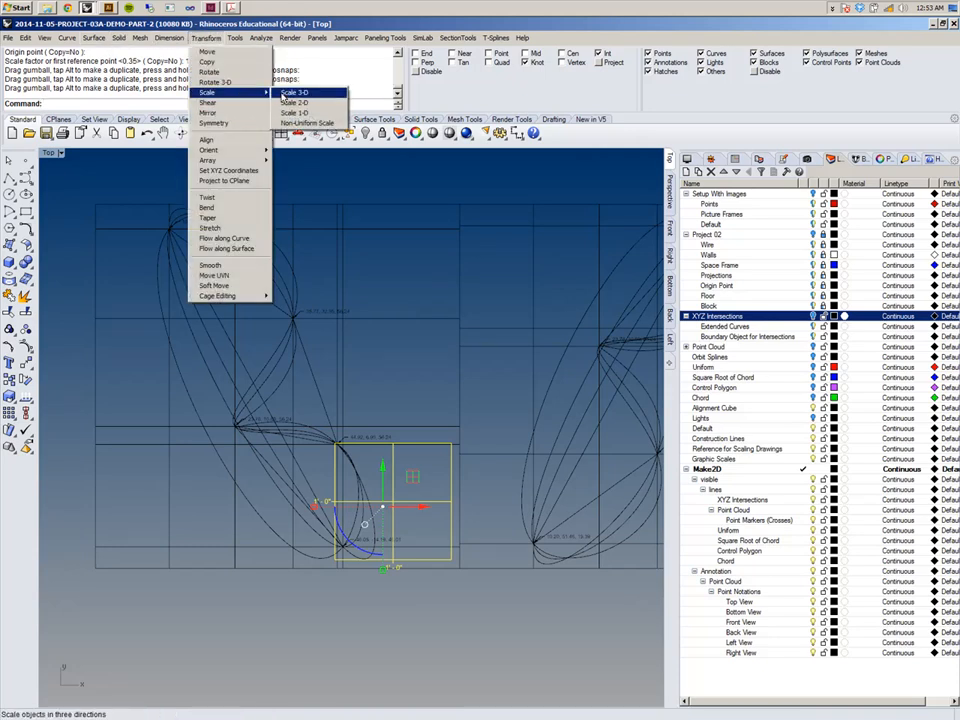
pyautogui.click(294, 102)
pyautogui.click(450, 558)
pyautogui.scroll(8, 339, 452)
pyautogui.scroll(-4, 239, 445)
pyautogui.scroll(-2, 239, 449)
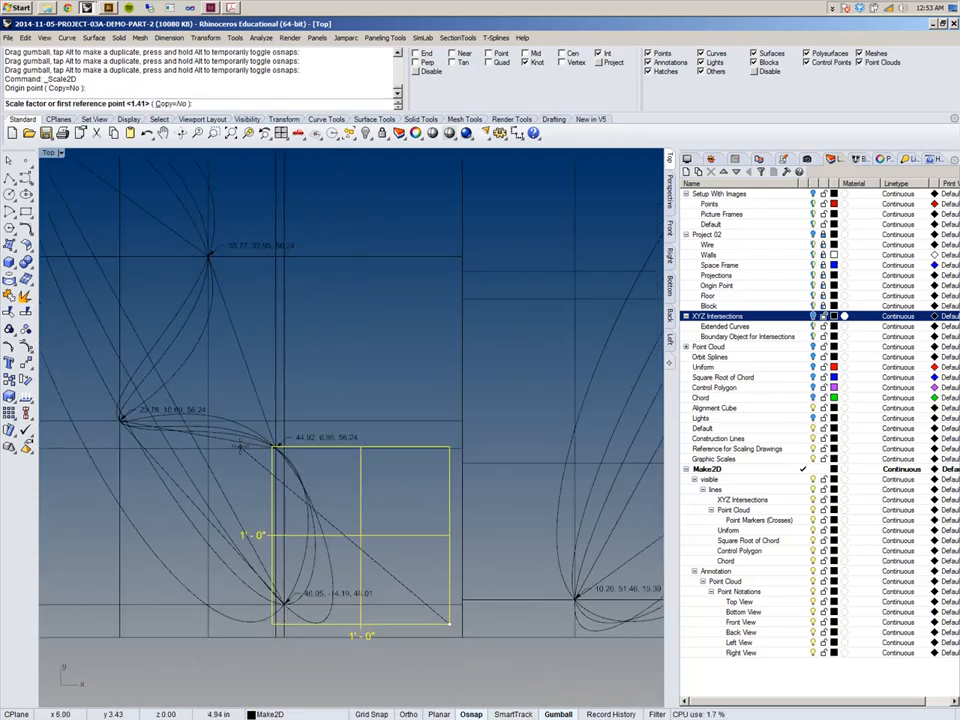
pyautogui.write('.5')
pyautogui.press('Return')
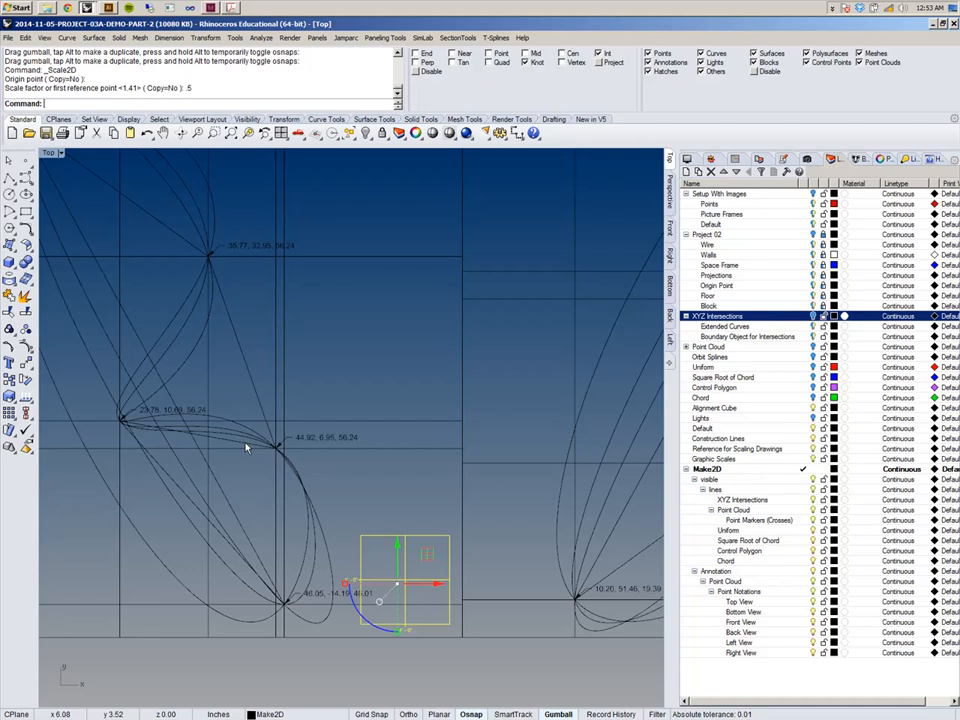
pyautogui.scroll(-2, 255, 447)
pyautogui.scroll(6, 330, 560)
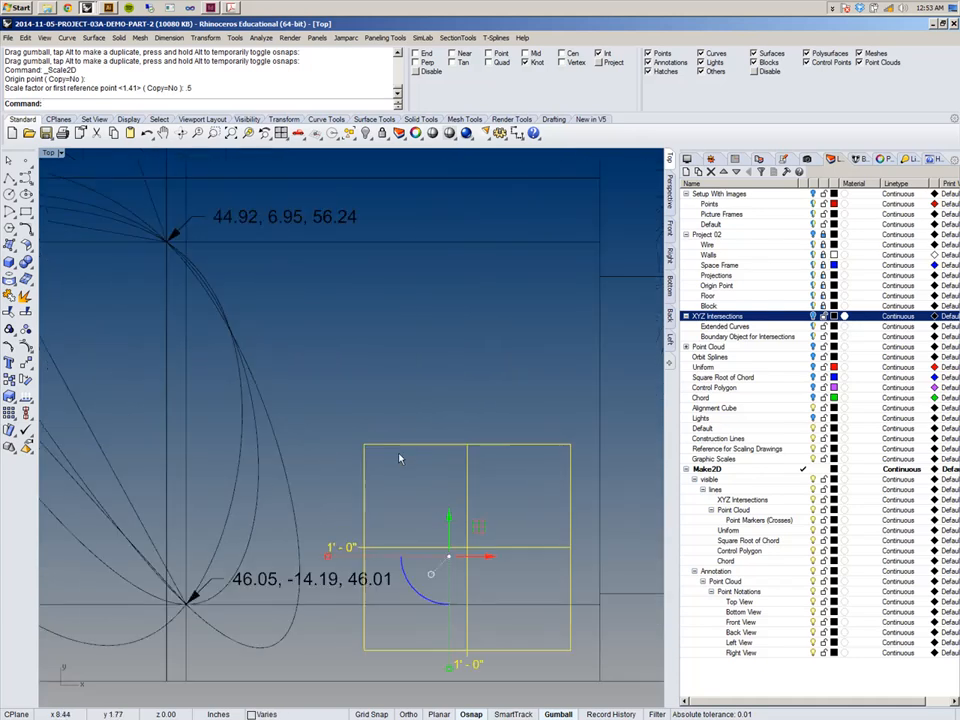
# Scale2D the graphic scale frame by 0.5 once more about its lower-right corner.
pyautogui.scroll(2, 421, 507)
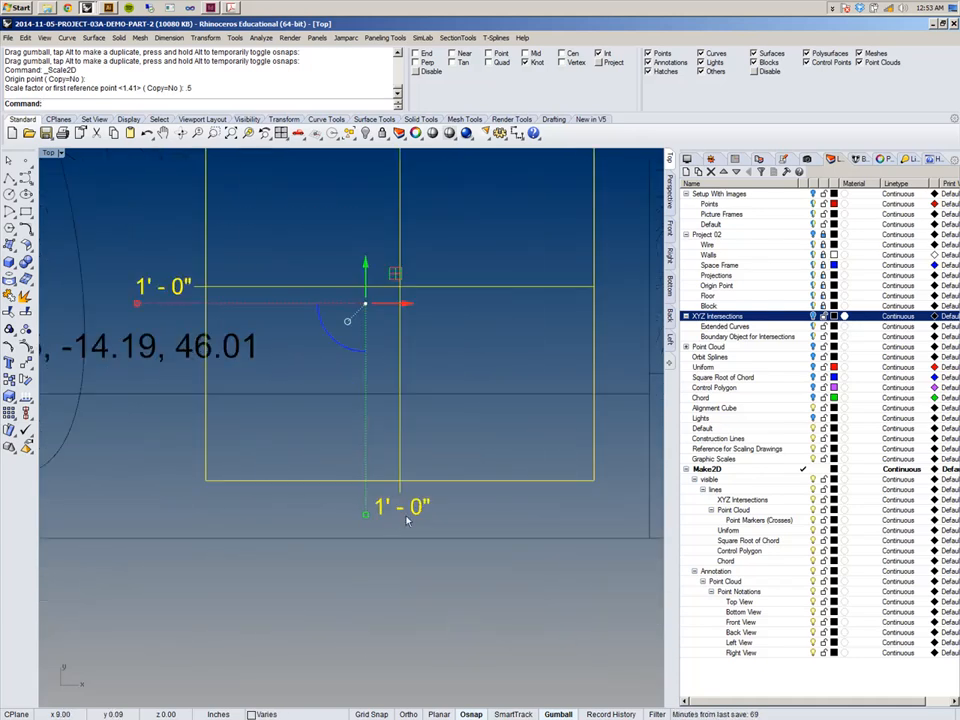
pyautogui.scroll(-7, 400, 474)
pyautogui.scroll(5, 399, 474)
pyautogui.press('Return')
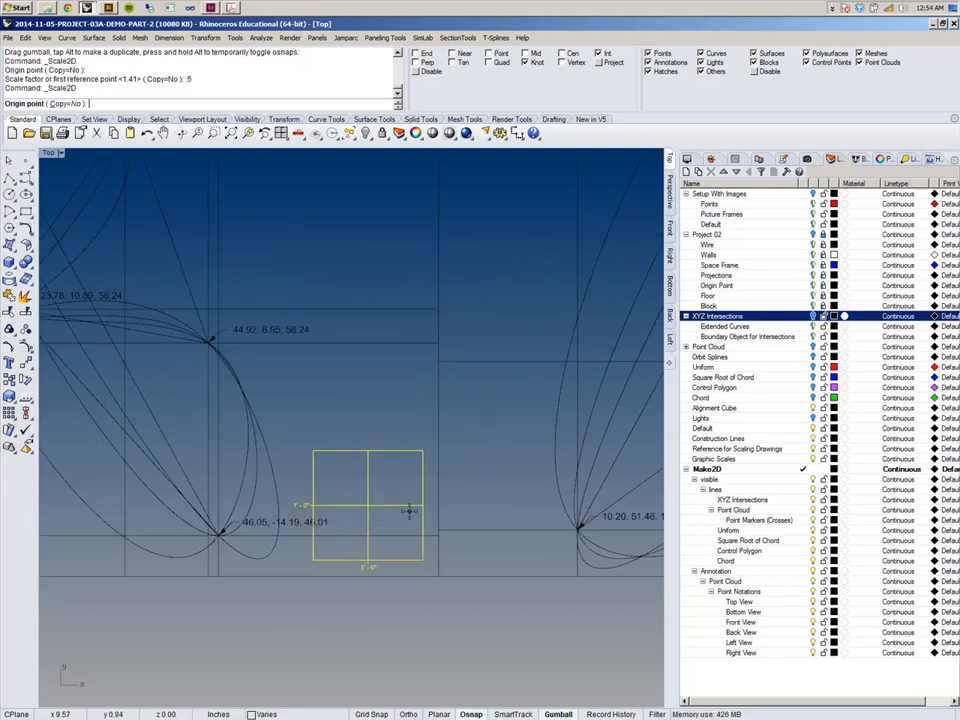
pyautogui.click(422, 556)
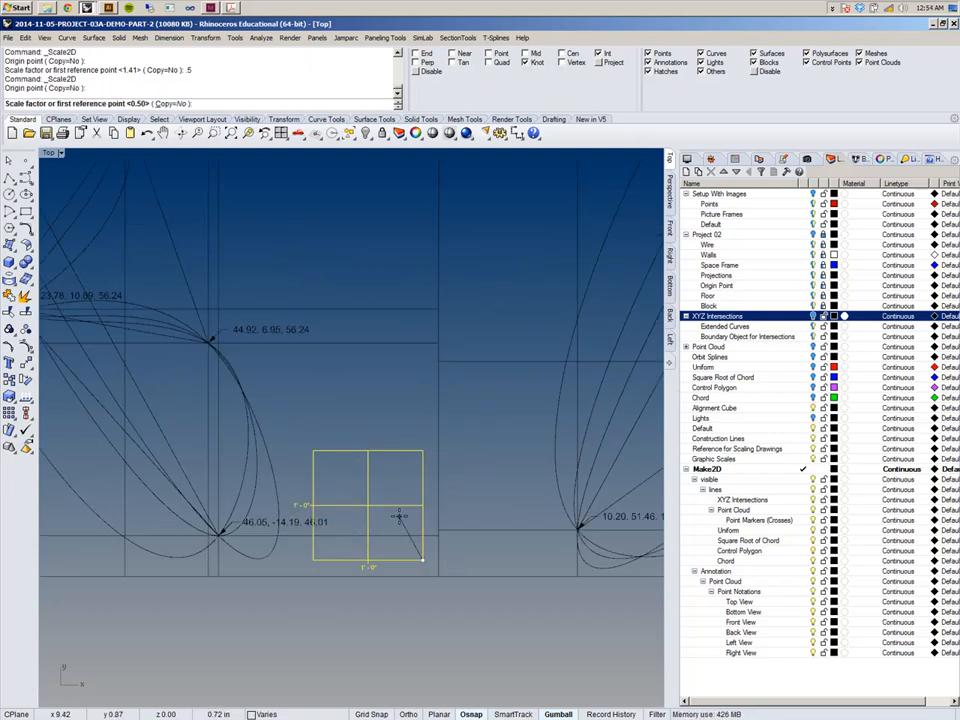
pyautogui.write('5')
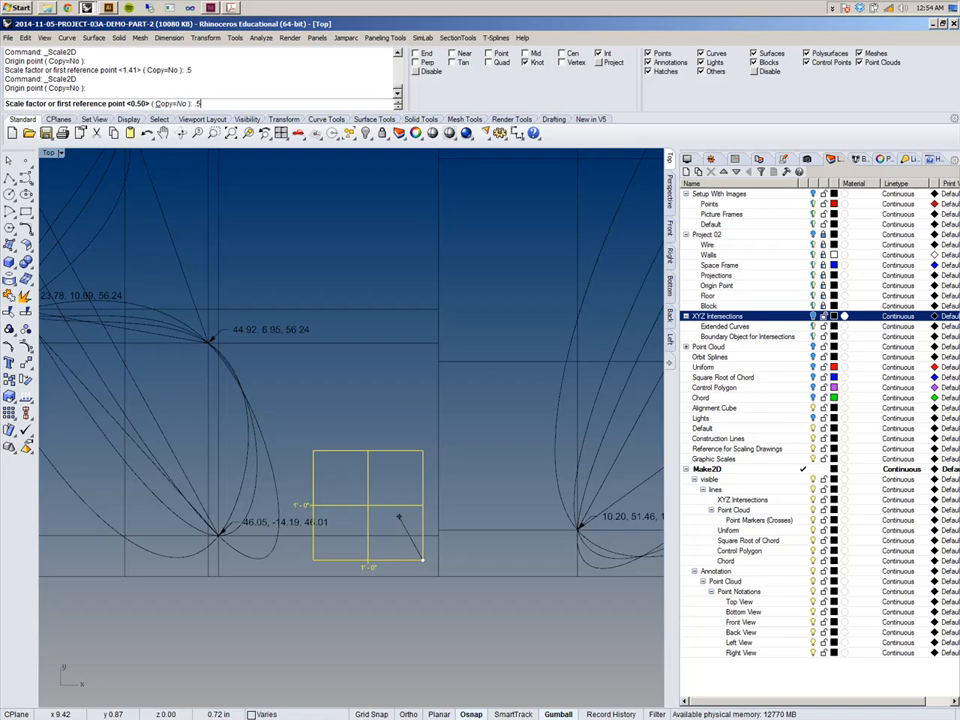
pyautogui.press('Return')
# Move the reduced graphic scale frame to the right of the 46.05, -14.19, 46.01 point notation.
pyautogui.scroll(5, 400, 521)
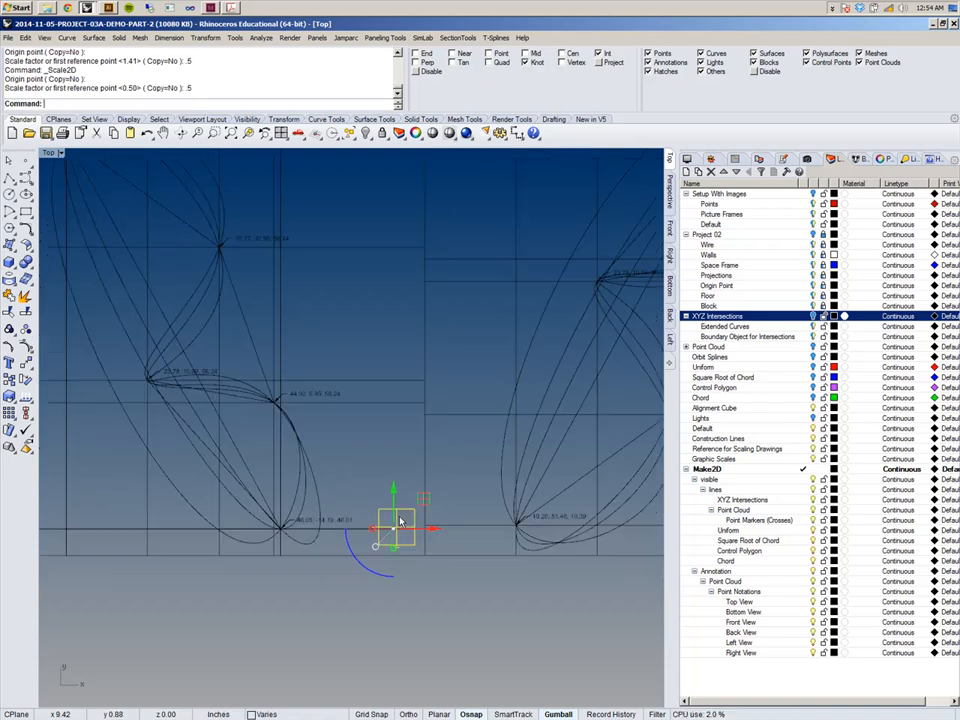
pyautogui.scroll(-3, 424, 390)
pyautogui.moveTo(448, 396); pyautogui.dragTo(496, 549, button='right')
pyautogui.scroll(-3, 514, 505)
pyautogui.scroll(-1, 515, 510)
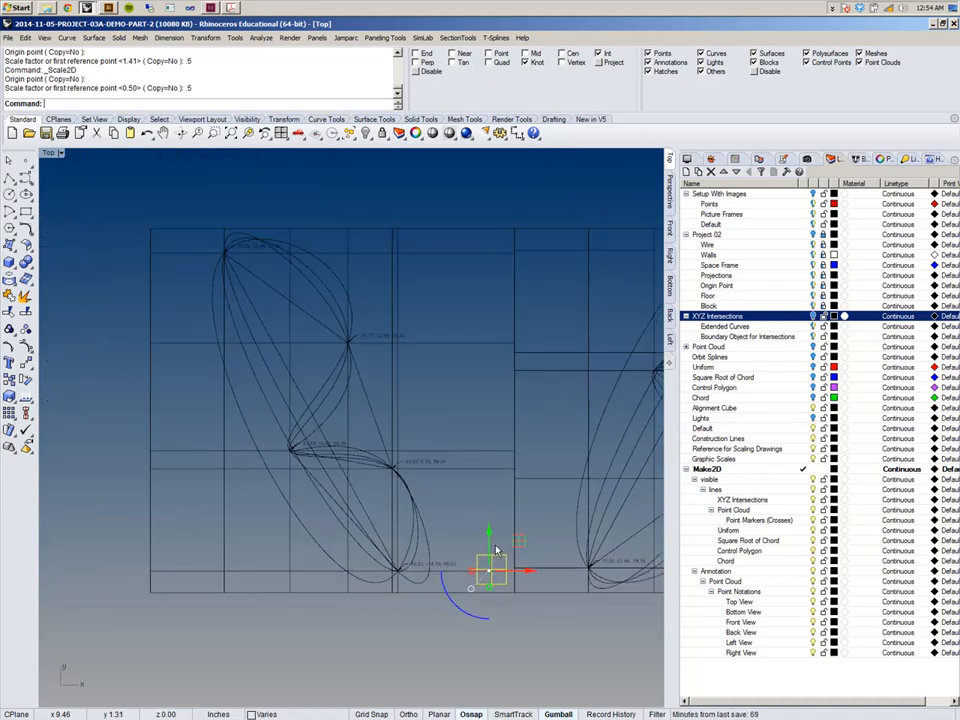
pyautogui.scroll(5, 496, 549)
pyautogui.moveTo(371, 408); pyautogui.dragTo(424, 354, button='right')
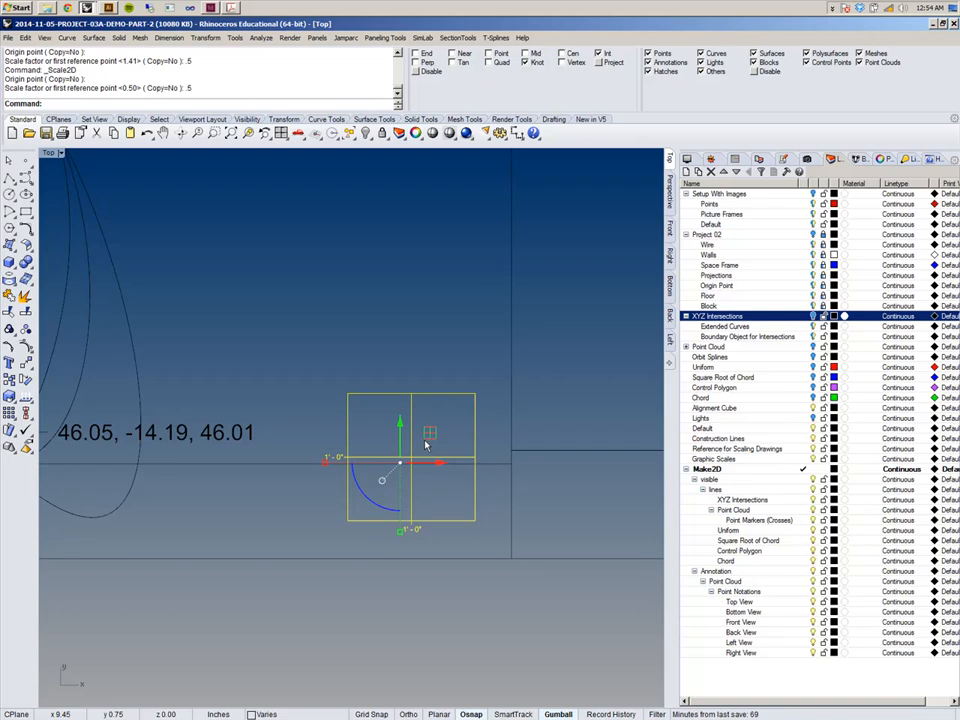
# Edit the frame's lower scale label text to read 0' - 3".
pyautogui.click(408, 358)
pyautogui.click(413, 536)
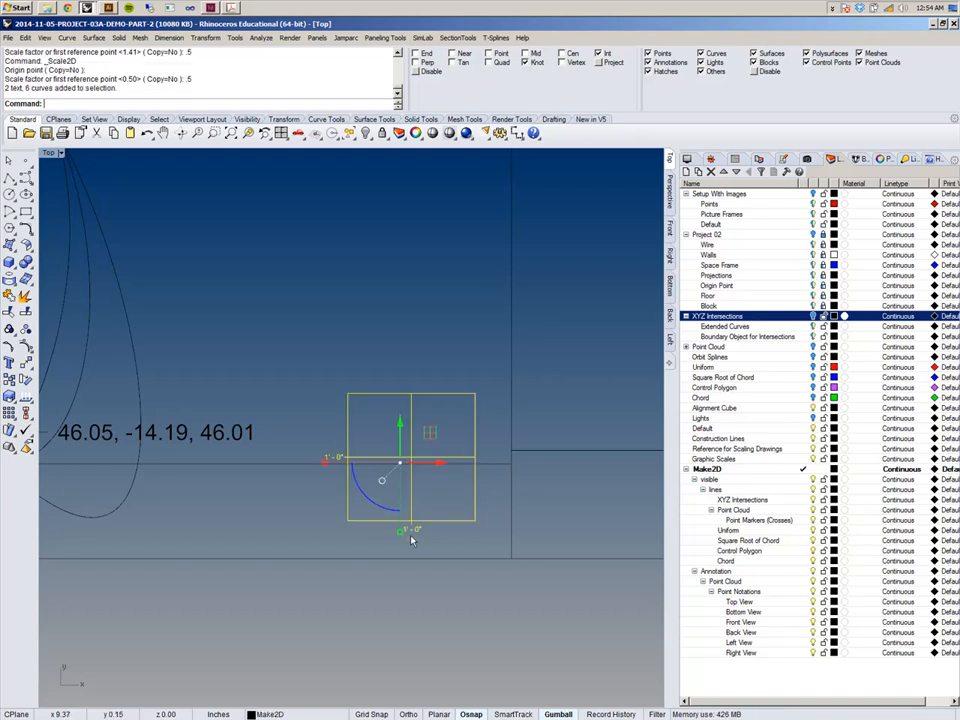
pyautogui.click(417, 540)
pyautogui.scroll(4, 417, 540)
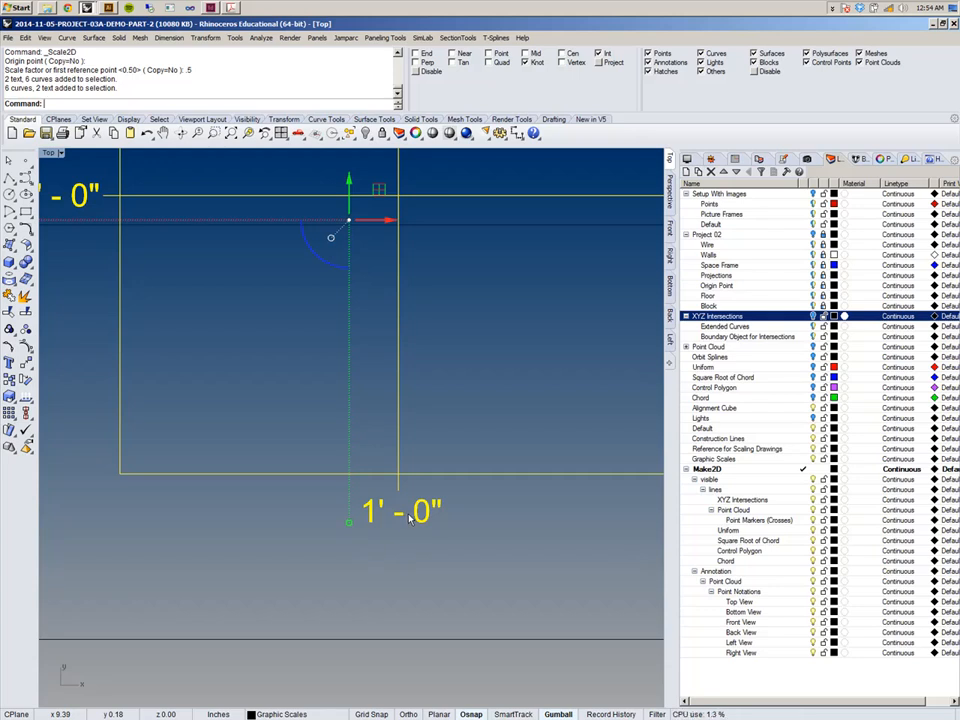
pyautogui.scroll(-3, 409, 518)
pyautogui.scroll(-3, 409, 518)
pyautogui.scroll(3, 409, 518)
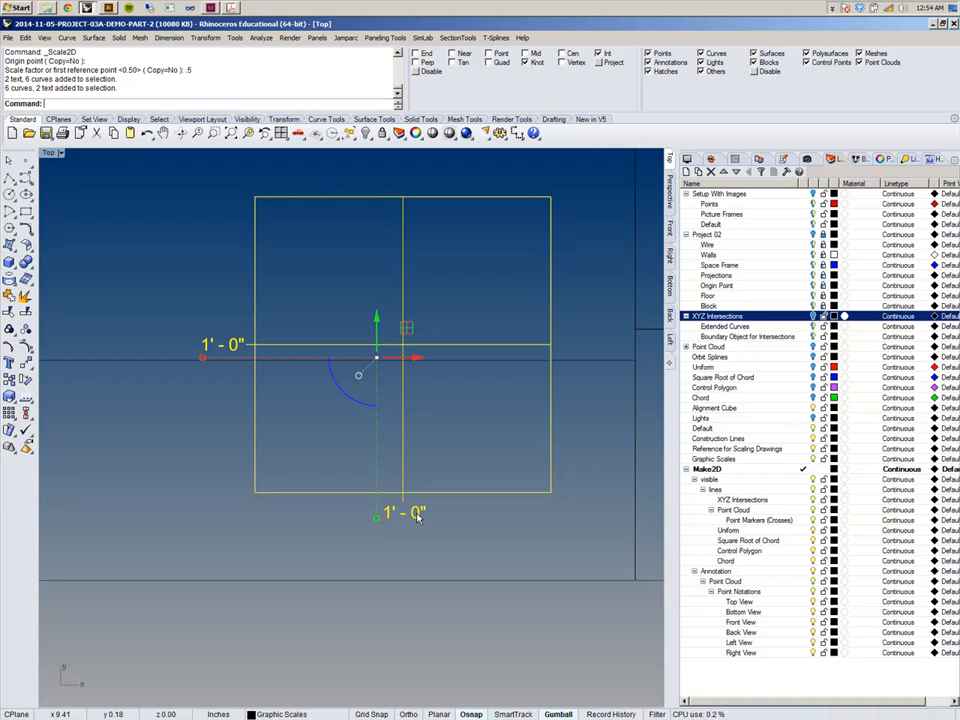
pyautogui.doubleClick(410, 513)
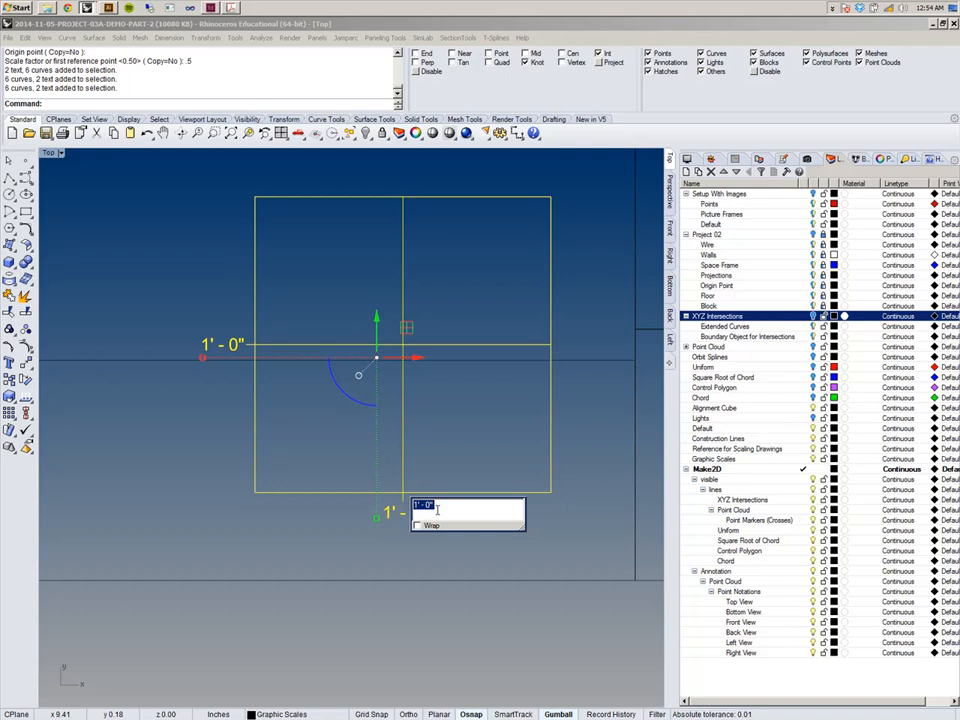
pyautogui.write('3')
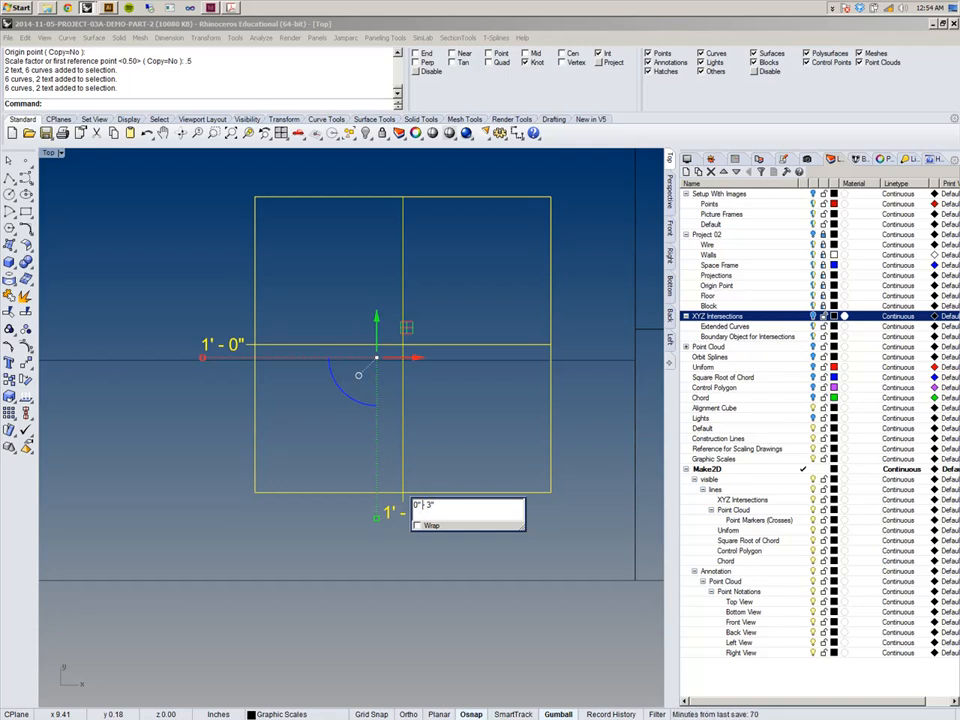
pyautogui.press('BackSpace')
pyautogui.write("'")
pyautogui.click(532, 540)
pyautogui.moveTo(509, 535); pyautogui.dragTo(493, 547, button='right')
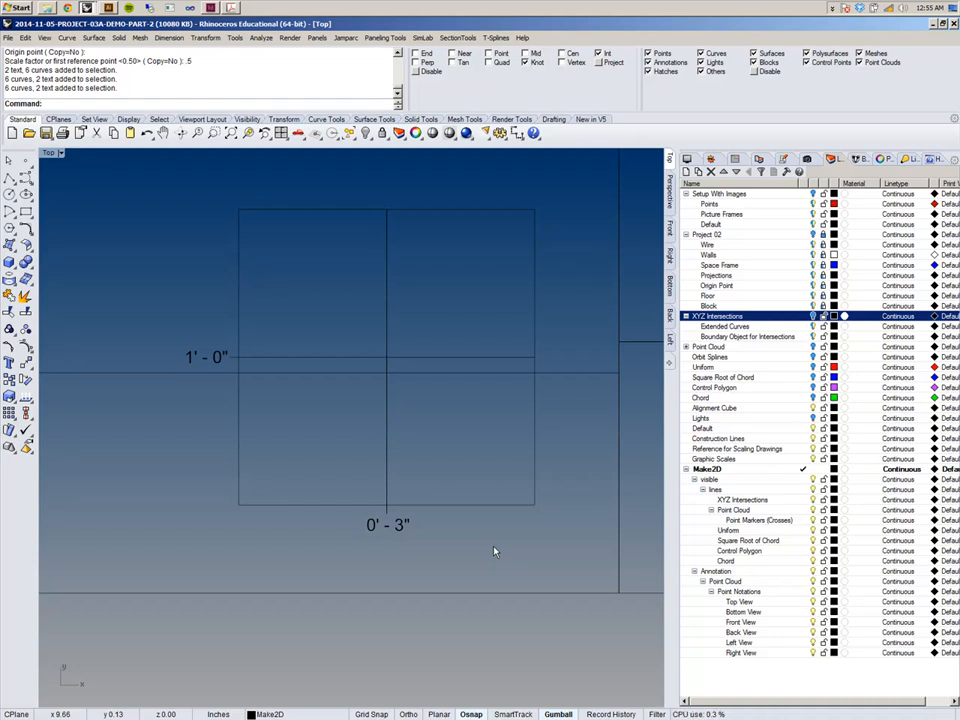
# Edit the frame's side scale label text to read 0' - 3".
pyautogui.moveTo(275, 424); pyautogui.dragTo(304, 440, button='right')
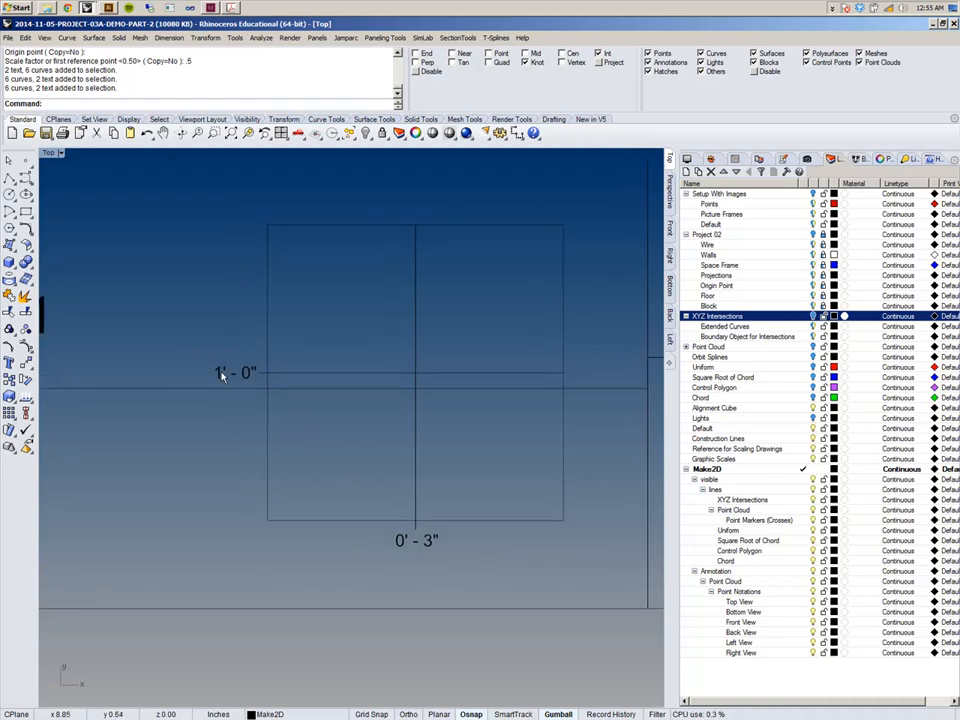
pyautogui.hotkey('ctrl', 'a')
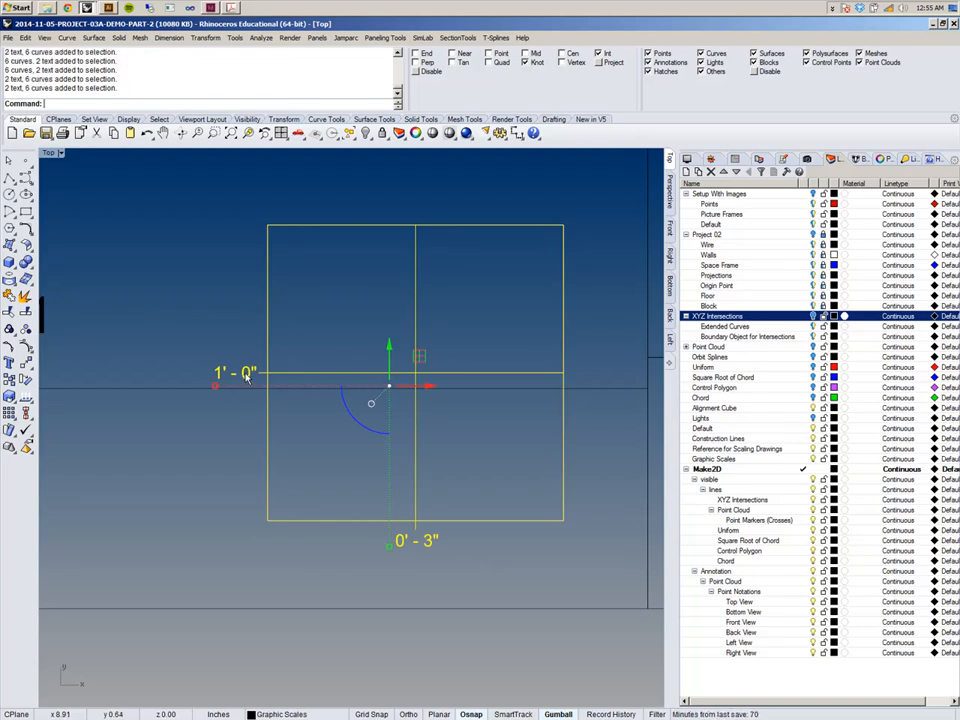
pyautogui.doubleClick(244, 377)
pyautogui.write('0')
pyautogui.press('super')
pyautogui.write('- 3')
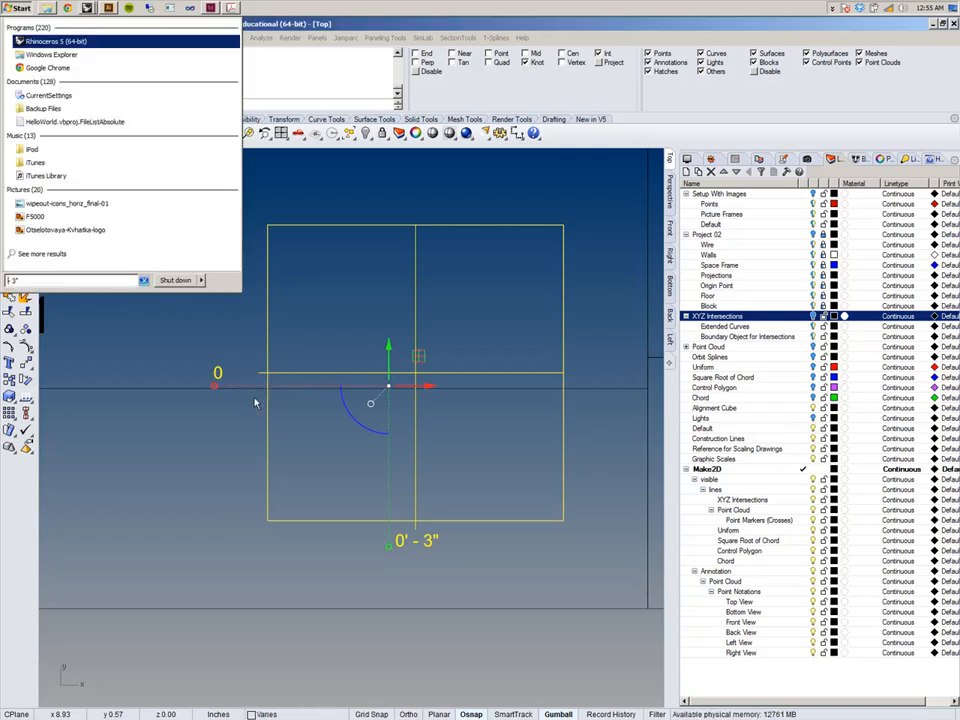
pyautogui.press('BackSpace')
pyautogui.press('BackSpace')
pyautogui.press('BackSpace')
pyautogui.press('Escape')
pyautogui.doubleClick(220, 374)
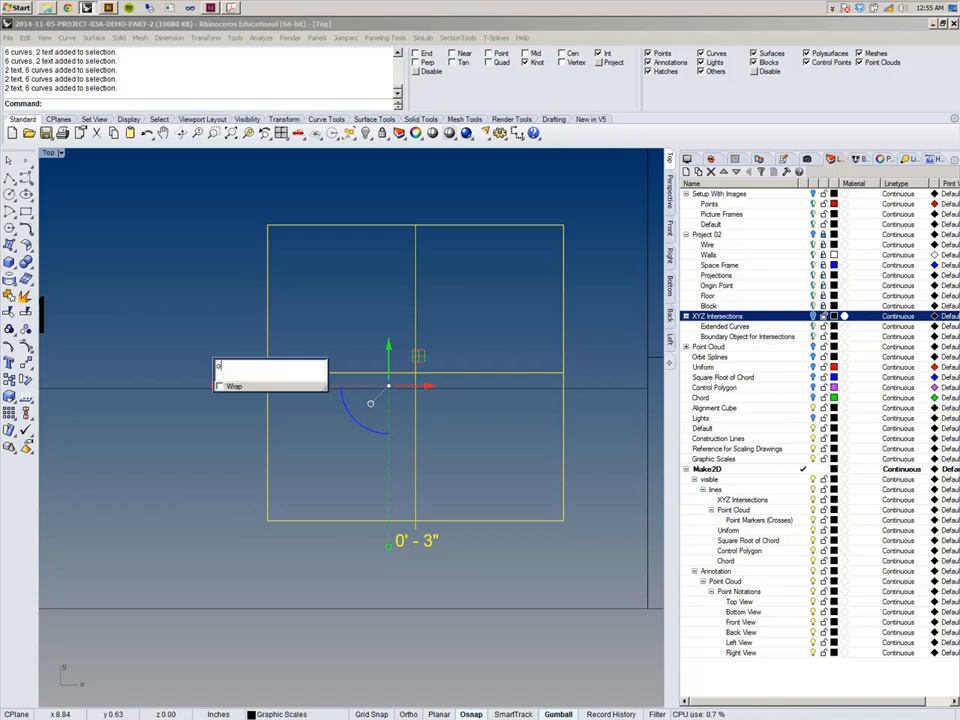
pyautogui.write('- 3')
pyautogui.moveTo(222, 367); pyautogui.dragTo(195, 362)
pyautogui.write('0')
pyautogui.press('Return')
# Reposition the graphic scale frame beside the 46.05, -14.19, 46.01 point notation.
pyautogui.scroll(-3, 231, 351)
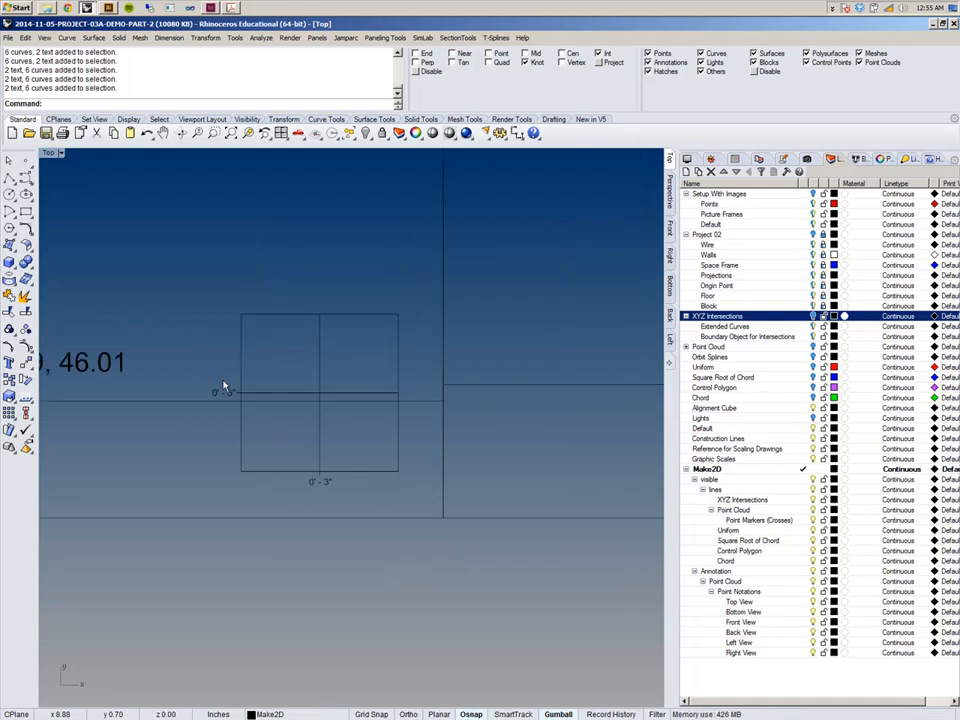
pyautogui.moveTo(223, 388); pyautogui.dragTo(308, 402, button='right')
pyautogui.scroll(-6, 425, 455)
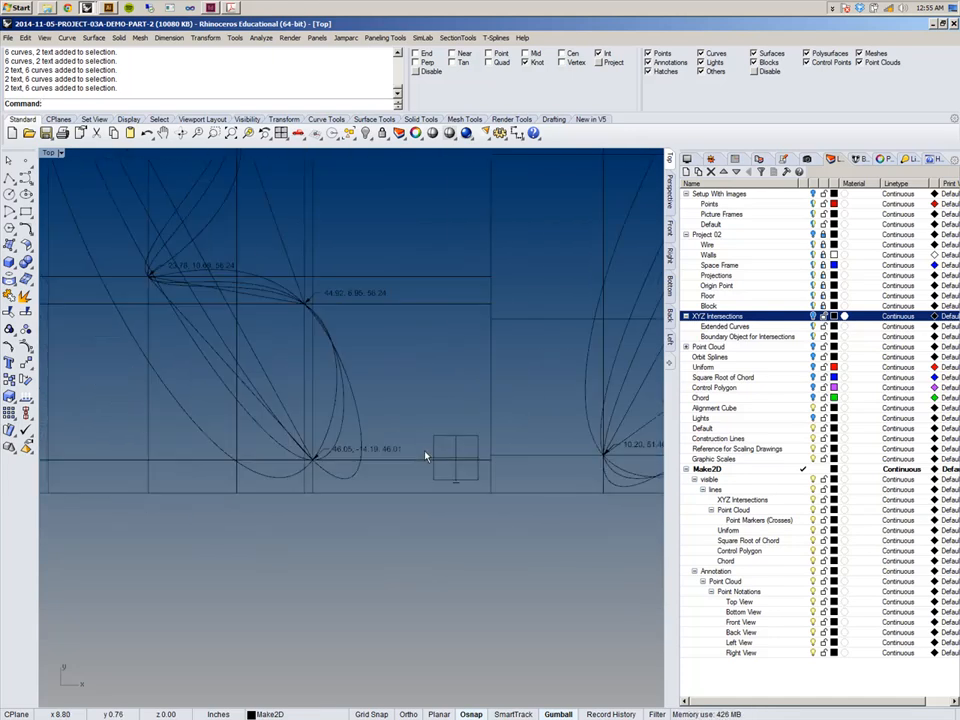
pyautogui.moveTo(425, 455); pyautogui.dragTo(432, 504, button='right')
pyautogui.scroll(8, 443, 510)
pyautogui.scroll(12, 431, 461)
pyautogui.scroll(-10, 431, 462)
pyautogui.scroll(-4, 434, 504)
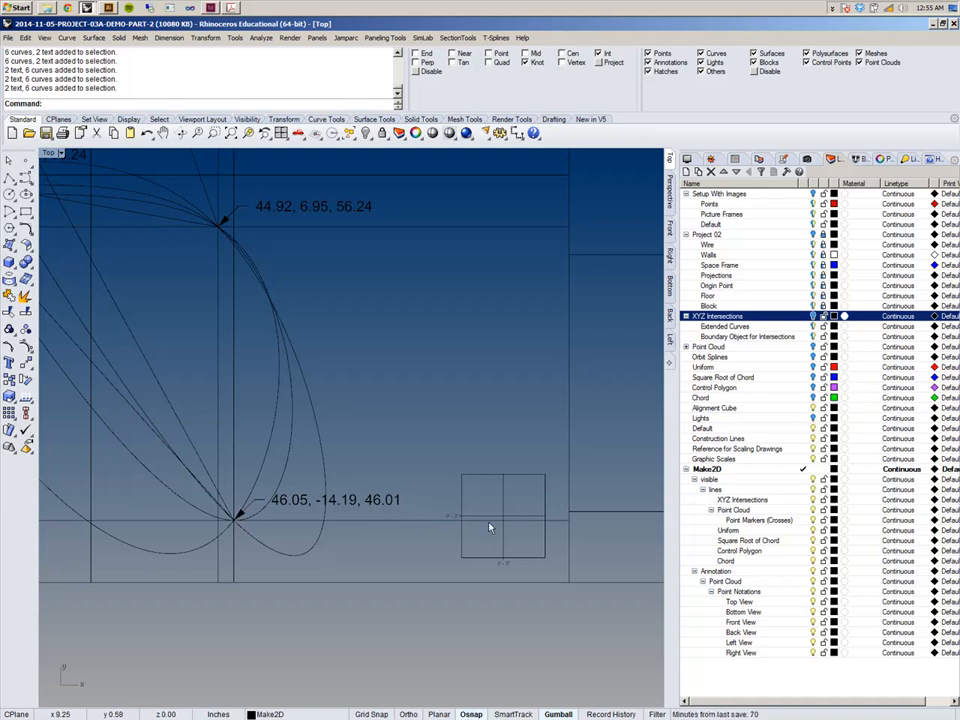
pyautogui.scroll(5, 450, 488)
pyautogui.scroll(-3, 456, 487)
pyautogui.click(371, 431)
pyautogui.press('Escape')
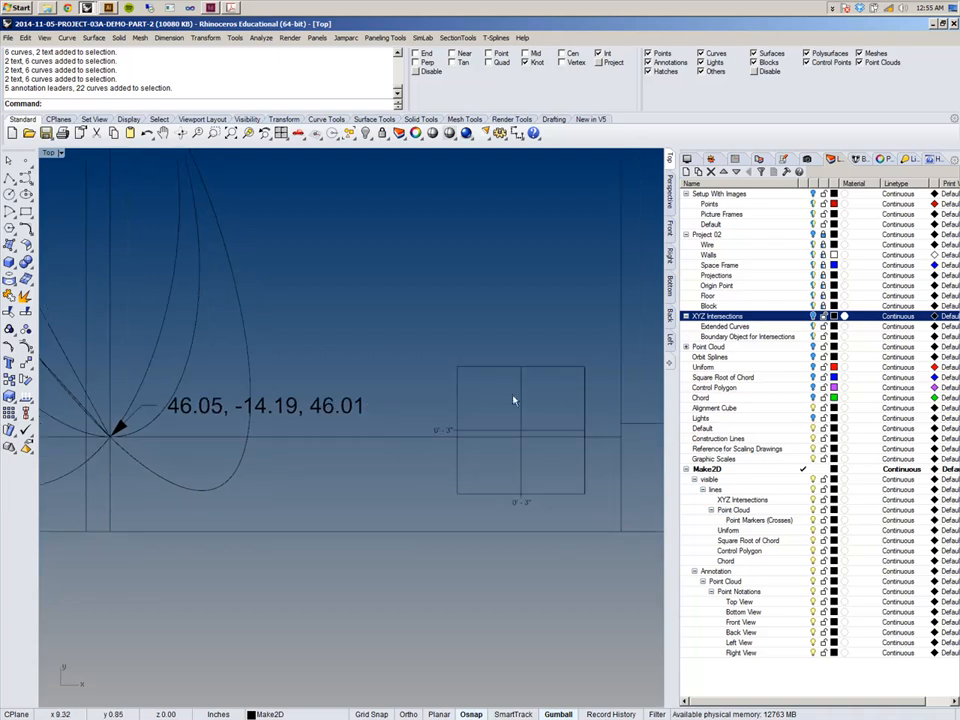
# Select the graphic scale frame and ungroup its curves and labels.
pyautogui.scroll(3, 463, 420)
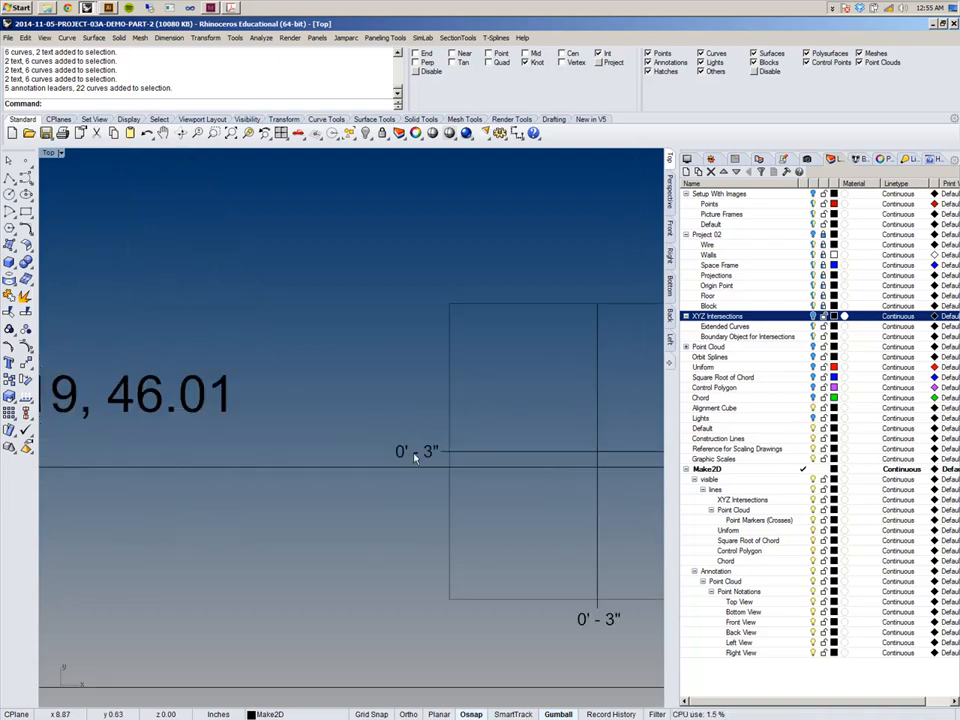
pyautogui.doubleClick(413, 456)
pyautogui.click(446, 397)
pyautogui.moveTo(579, 402); pyautogui.dragTo(475, 402, button='right')
pyautogui.click(515, 401)
pyautogui.scroll(-8, 516, 400)
pyautogui.click(25, 37)
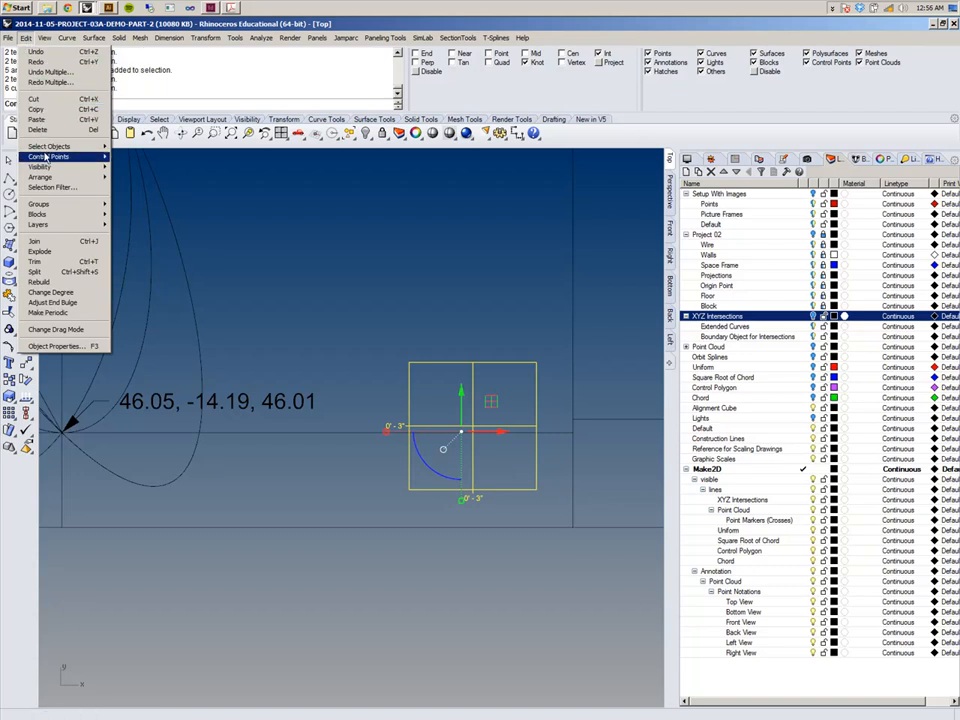
pyautogui.moveTo(45, 158)
pyautogui.moveTo(90, 204)
pyautogui.click(137, 215)
pyautogui.click(289, 304)
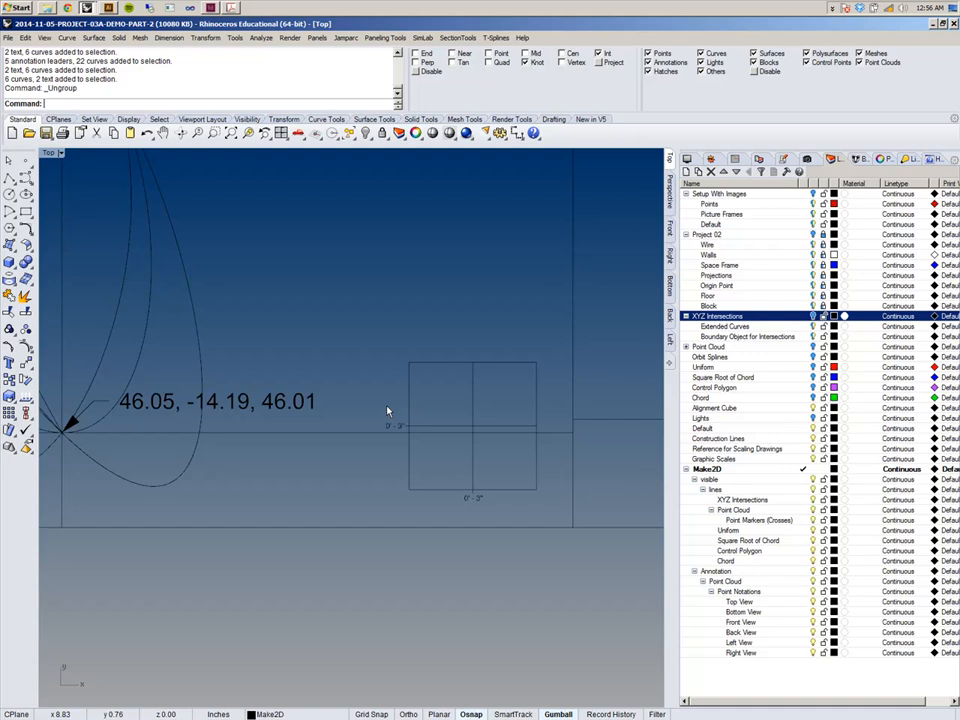
# Select both scale labels and set their text height to 0.1 in.
pyautogui.scroll(3, 289, 304)
pyautogui.click(420, 470)
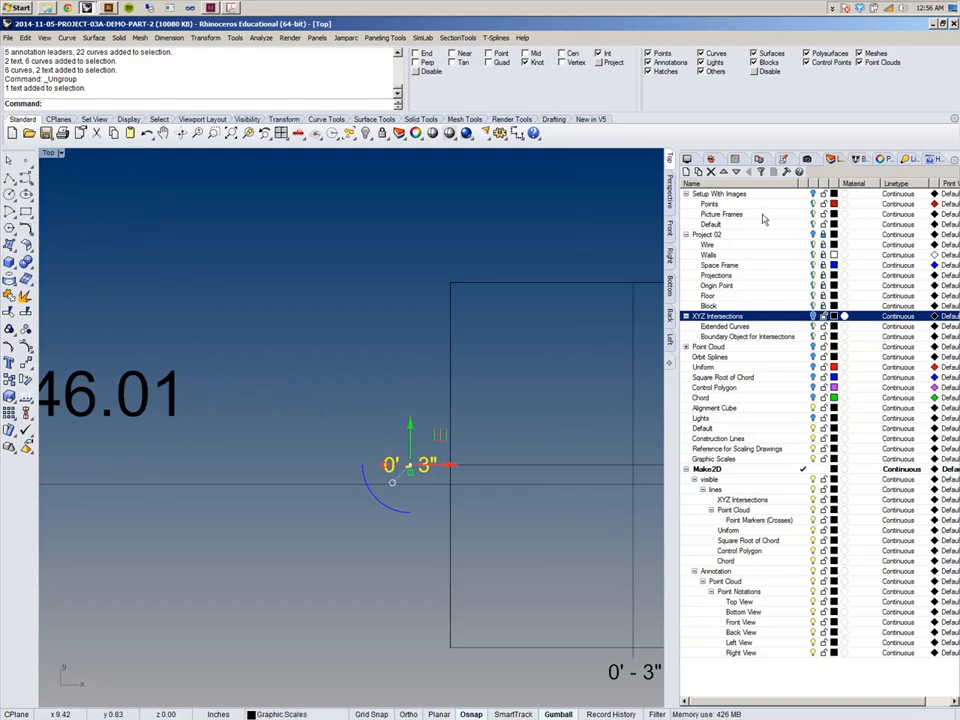
pyautogui.moveTo(632, 452); pyautogui.dragTo(574, 407, button='right')
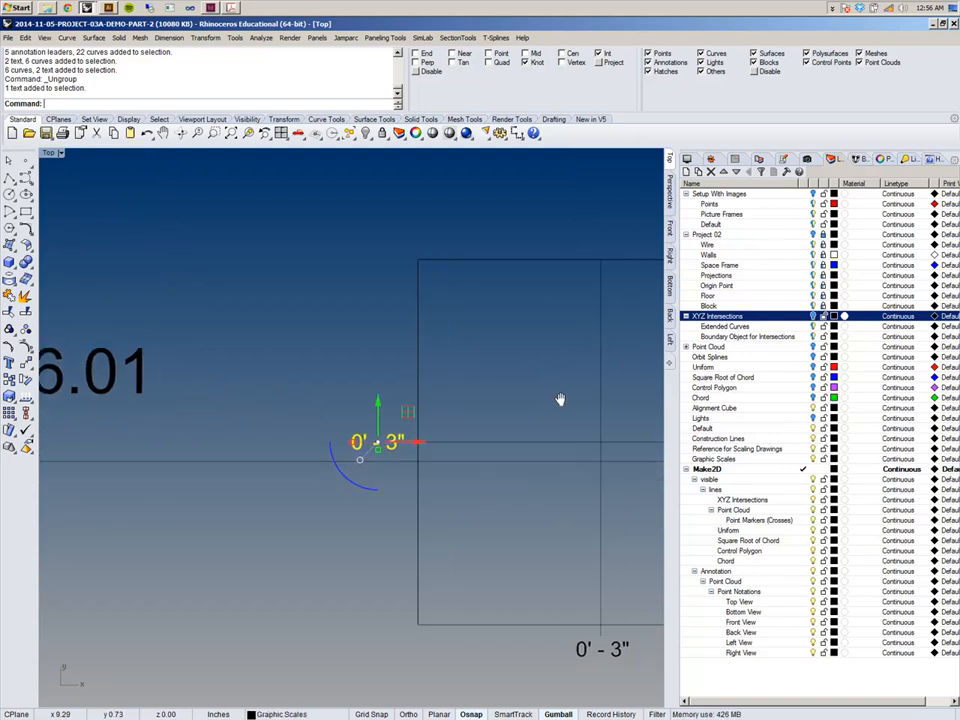
pyautogui.keyDown('shift'); pyautogui.click(586, 640); pyautogui.keyUp('shift')
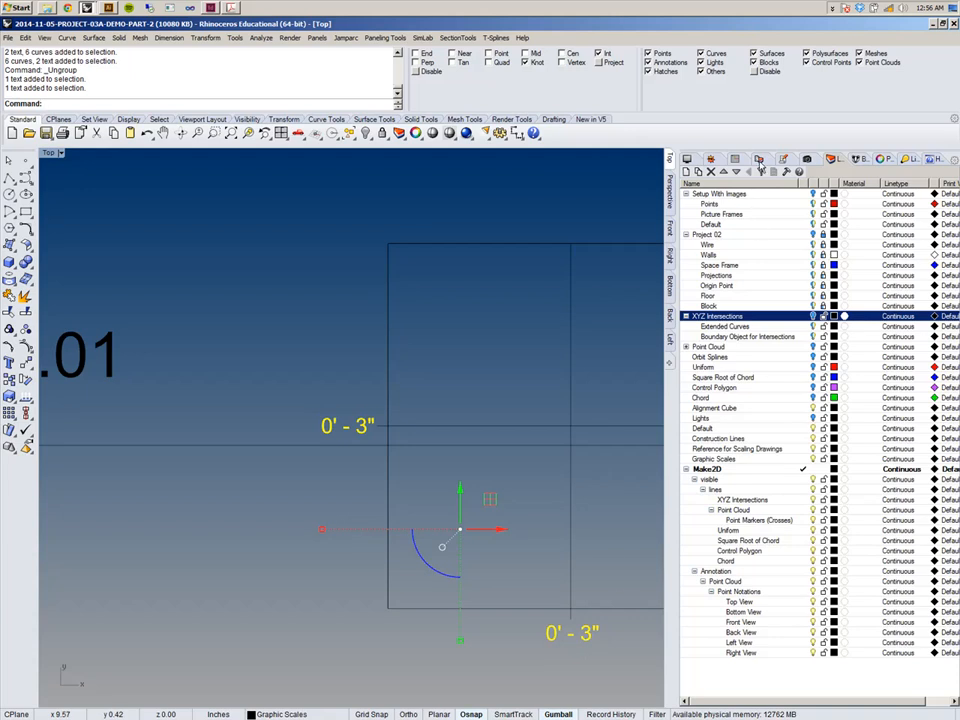
pyautogui.click(866, 166)
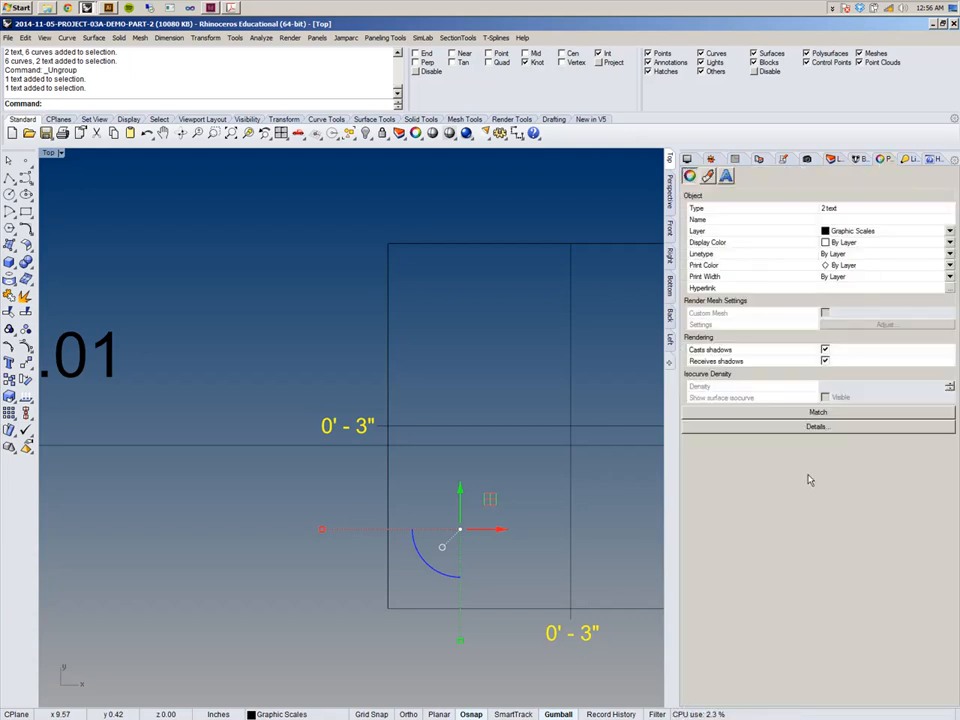
pyautogui.click(726, 176)
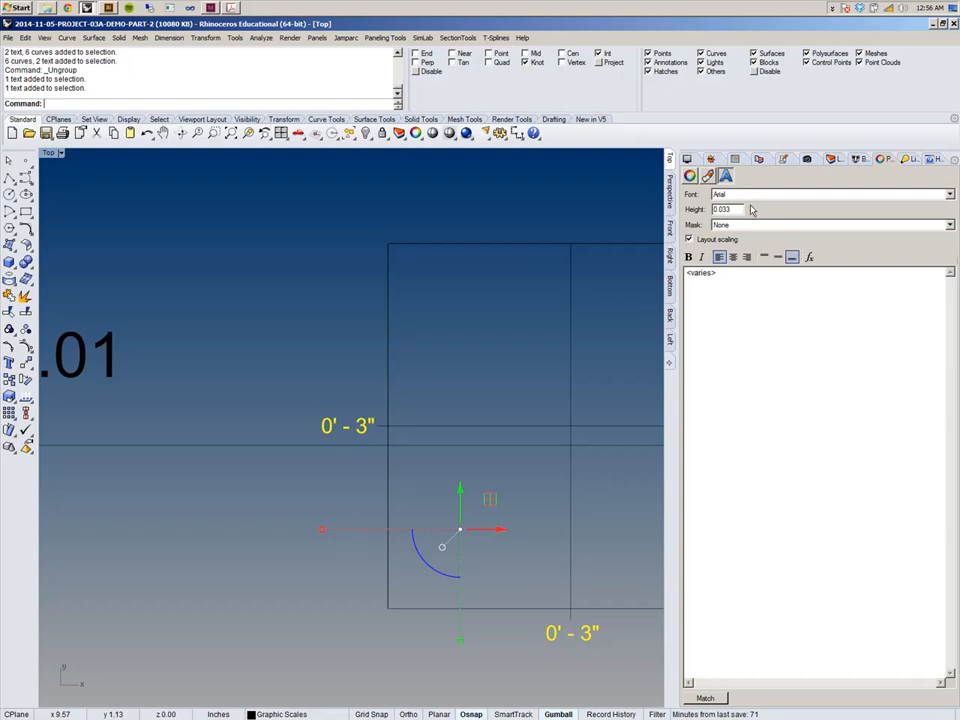
pyautogui.moveTo(738, 209); pyautogui.dragTo(669, 209)
pyautogui.write('1')
pyautogui.press('Return')
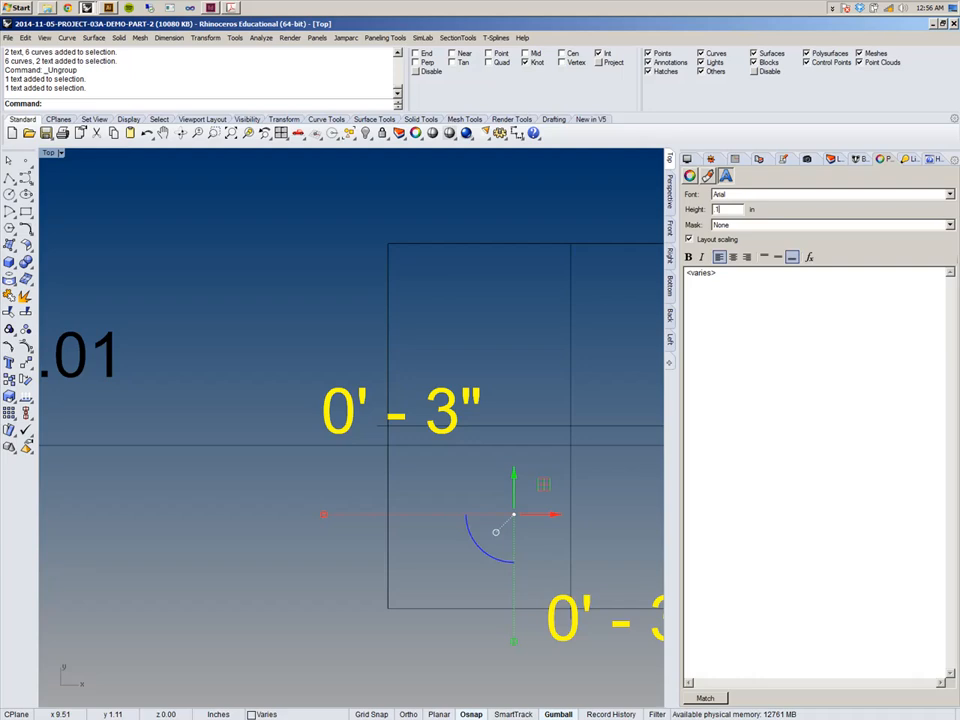
# Move the enlarged side label left of the frame and the lower label below it.
pyautogui.click(311, 204)
pyautogui.click(440, 410)
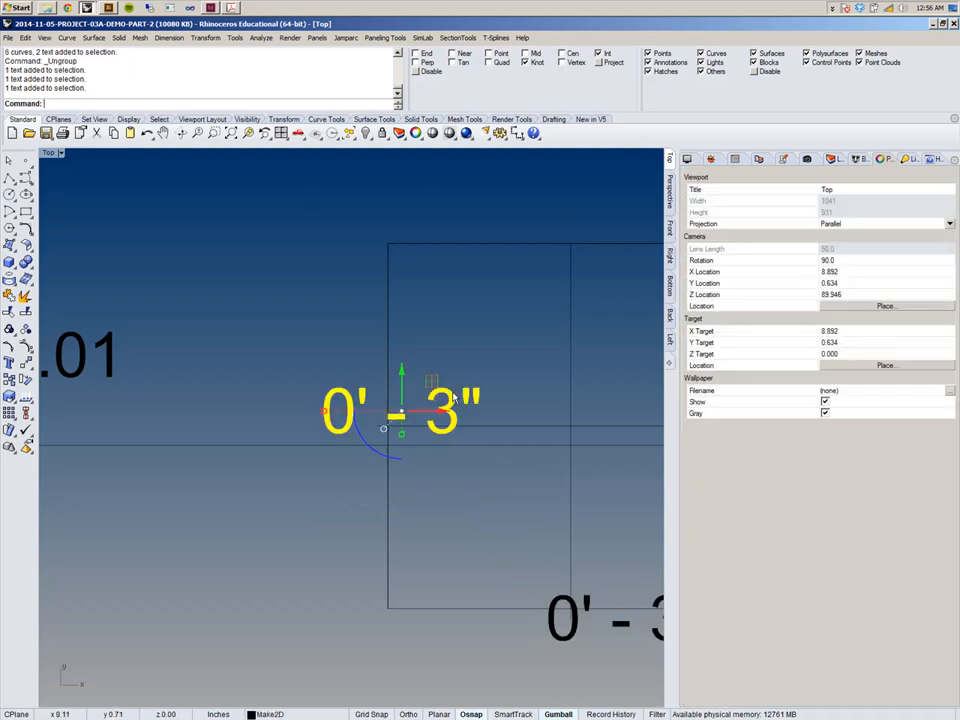
pyautogui.moveTo(443, 412); pyautogui.dragTo(361, 412)
pyautogui.moveTo(309, 381); pyautogui.dragTo(330, 398)
pyautogui.moveTo(378, 448); pyautogui.dragTo(248, 330, button='right')
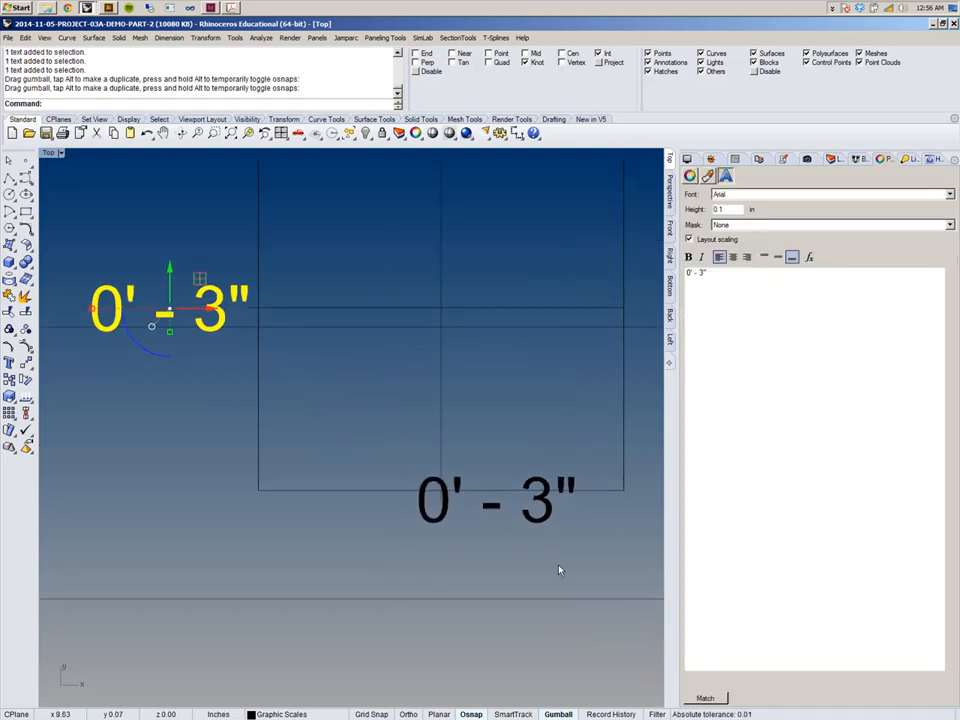
pyautogui.click(547, 521)
pyautogui.moveTo(547, 521); pyautogui.dragTo(499, 547)
# Select the frame with its labels and move it closer below the 46.05, -14.19, 46.01 notation.
pyautogui.scroll(-11, 499, 545)
pyautogui.click(448, 306)
pyautogui.scroll(-8, 448, 306)
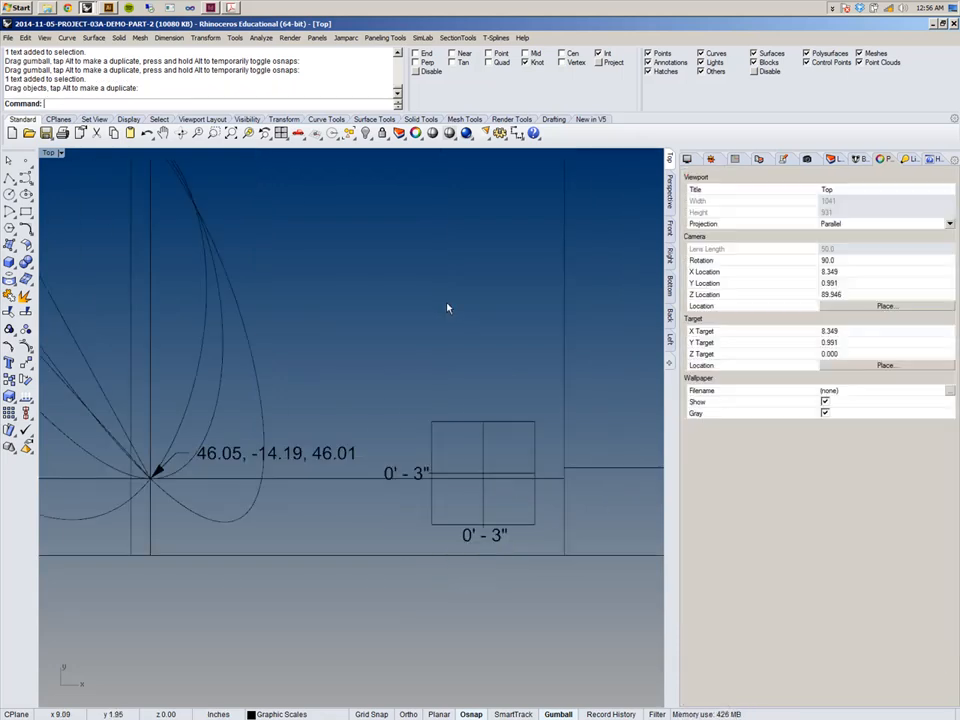
pyautogui.scroll(-2, 448, 306)
pyautogui.scroll(8, 465, 385)
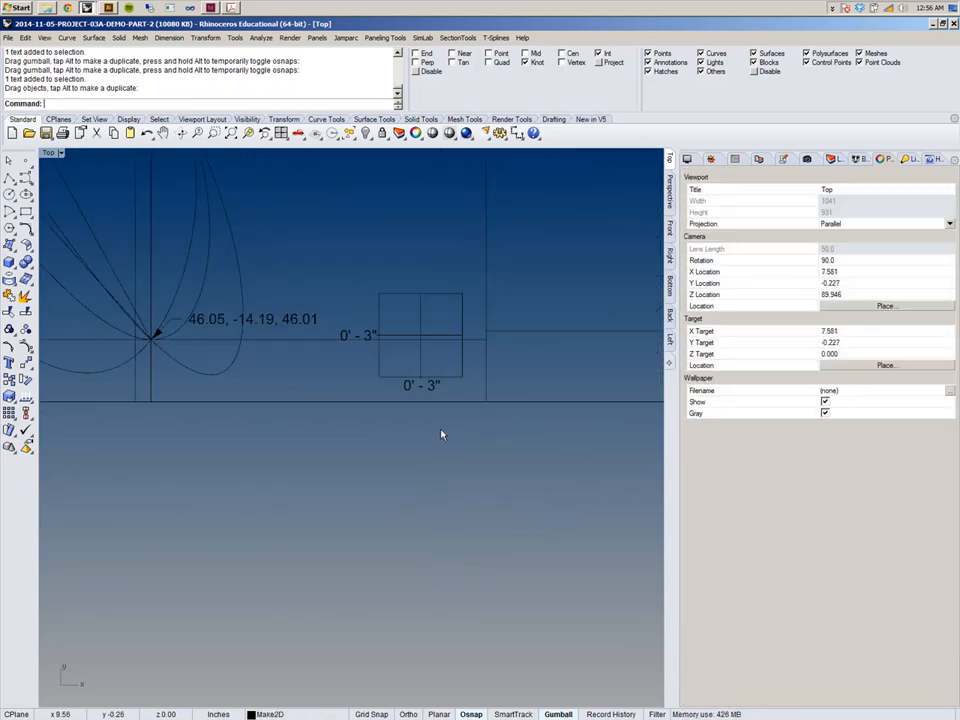
pyautogui.moveTo(451, 408); pyautogui.dragTo(400, 465, button='right')
pyautogui.moveTo(268, 320); pyautogui.dragTo(425, 460)
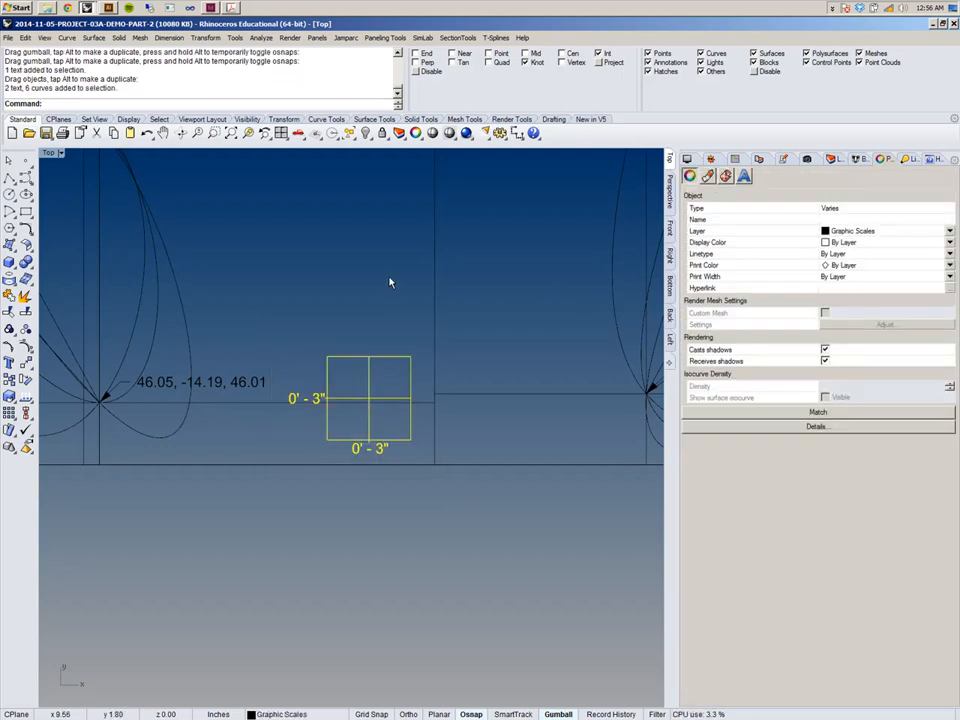
# Group the graphic scale frame together with its two labels.
pyautogui.scroll(-8, 390, 283)
pyautogui.moveTo(316, 372); pyautogui.dragTo(267, 358, button='right')
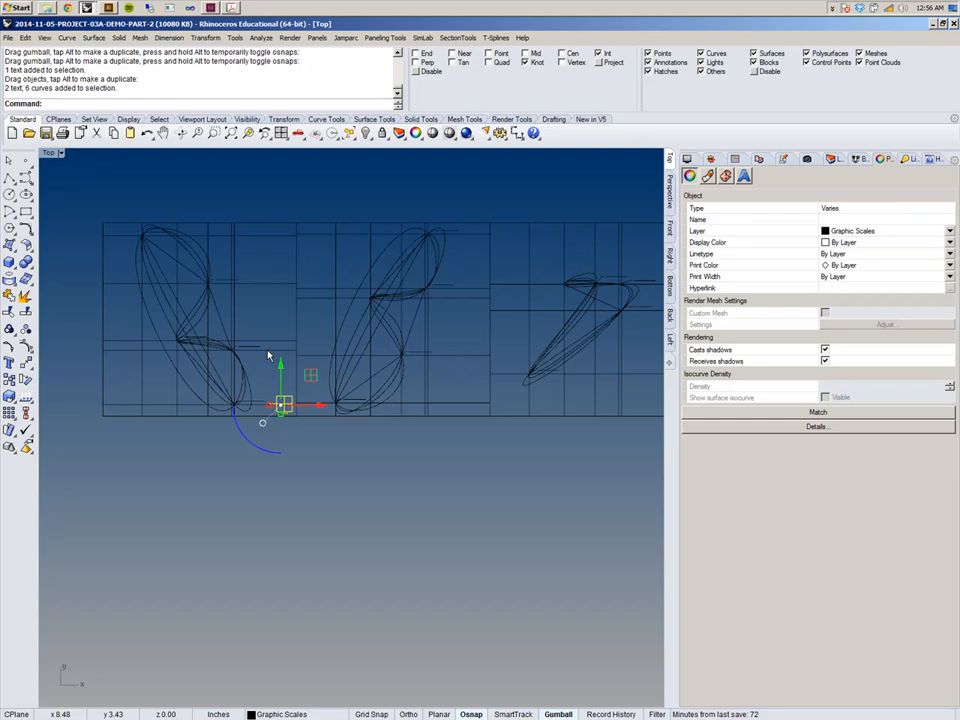
pyautogui.hotkey('ctrl', 'g')
pyautogui.hotkey('ctrl', 'g')
pyautogui.moveTo(268, 355); pyautogui.dragTo(198, 393, button='right')
pyautogui.scroll(-3, 198, 393)
pyautogui.scroll(-2, 198, 393)
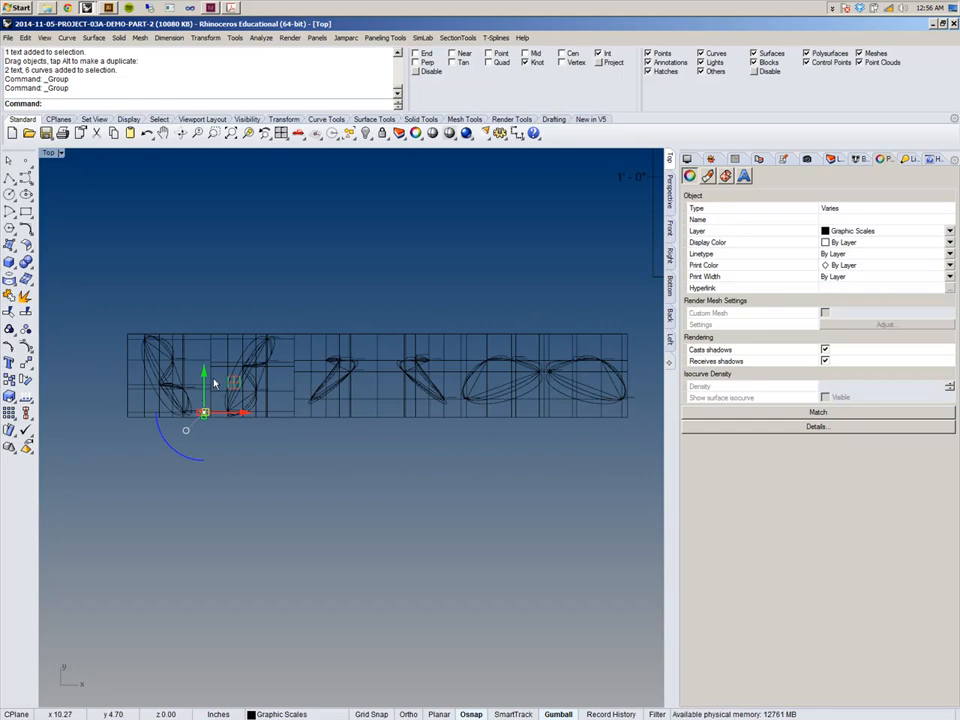
pyautogui.scroll(5, 214, 383)
pyautogui.scroll(5, 360, 374)
pyautogui.scroll(-2, 311, 326)
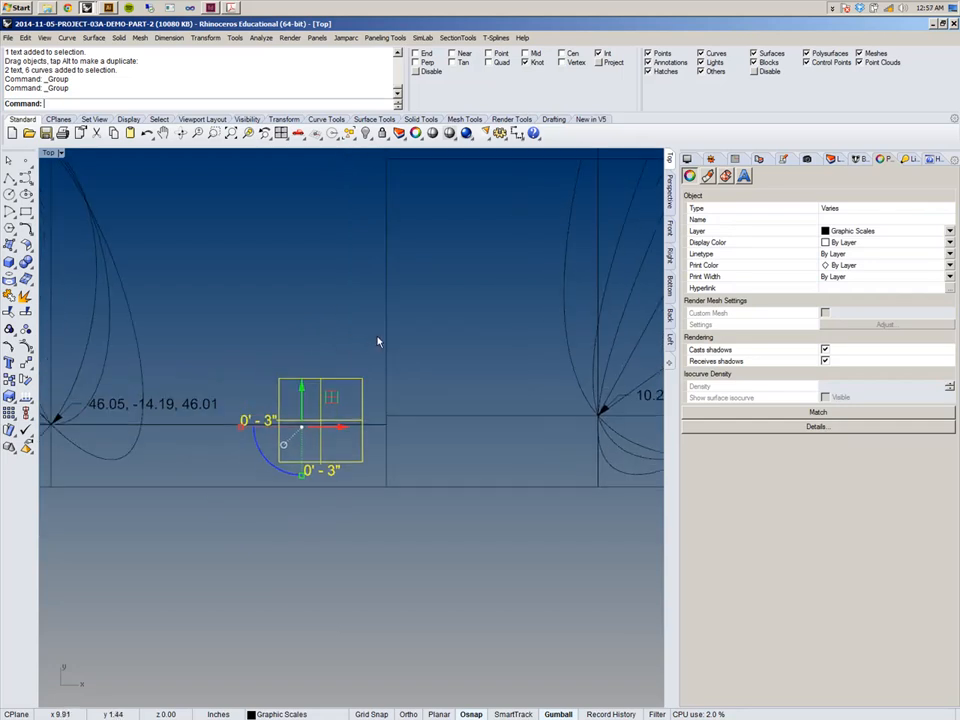
# Move the grouped scale so its lower corner snaps to the corner intersection of the view's border.
pyautogui.moveTo(364, 395)
pyautogui.mouseDown()
pyautogui.moveTo(348, 407)
pyautogui.moveTo(371, 401)
pyautogui.moveTo(364, 388)
pyautogui.moveTo(366, 403)
pyautogui.mouseUp()
pyautogui.scroll(3, 366, 403)
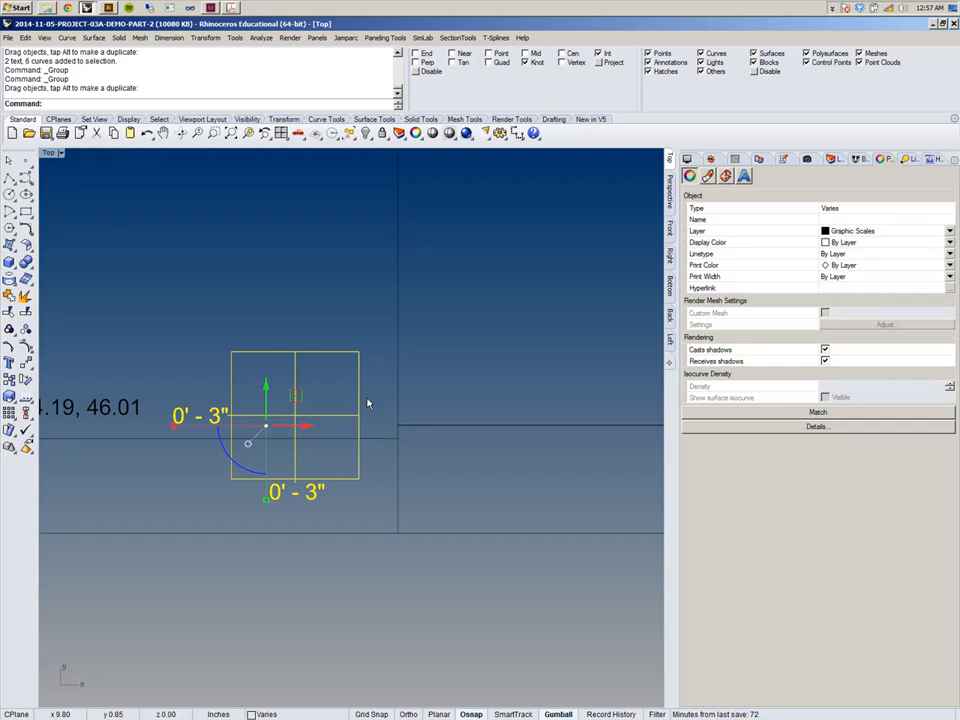
pyautogui.write('M')
pyautogui.press('Return')
pyautogui.click(359, 478)
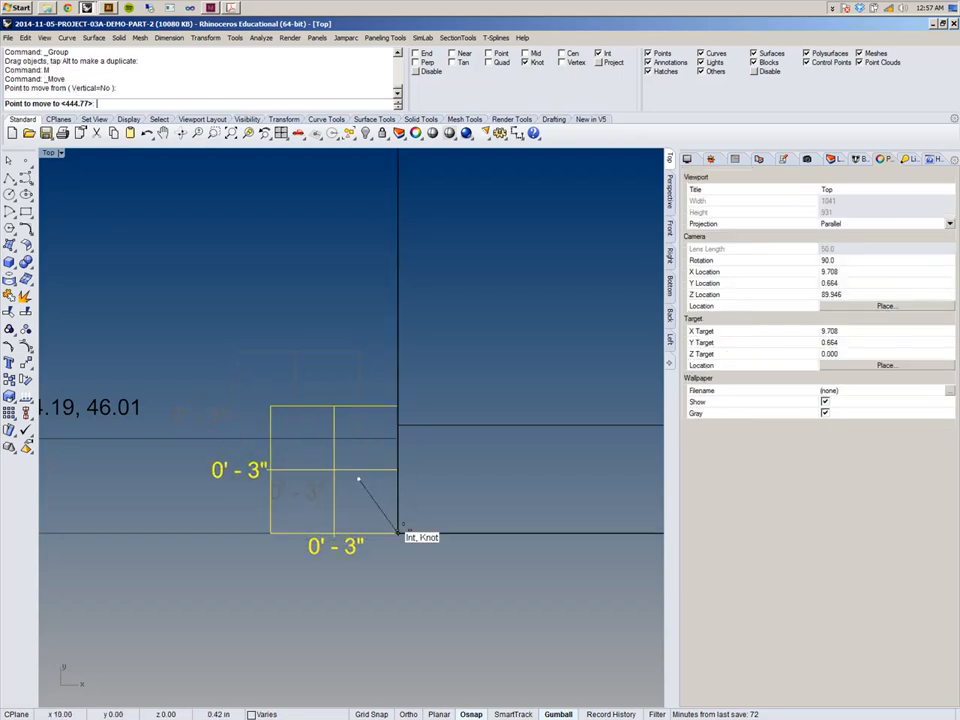
pyautogui.click(398, 533)
pyautogui.scroll(-4, 397, 435)
pyautogui.moveTo(374, 391); pyautogui.dragTo(384, 441, button='right')
pyautogui.scroll(4, 390, 466)
pyautogui.scroll(-5, 392, 469)
pyautogui.scroll(4, 397, 463)
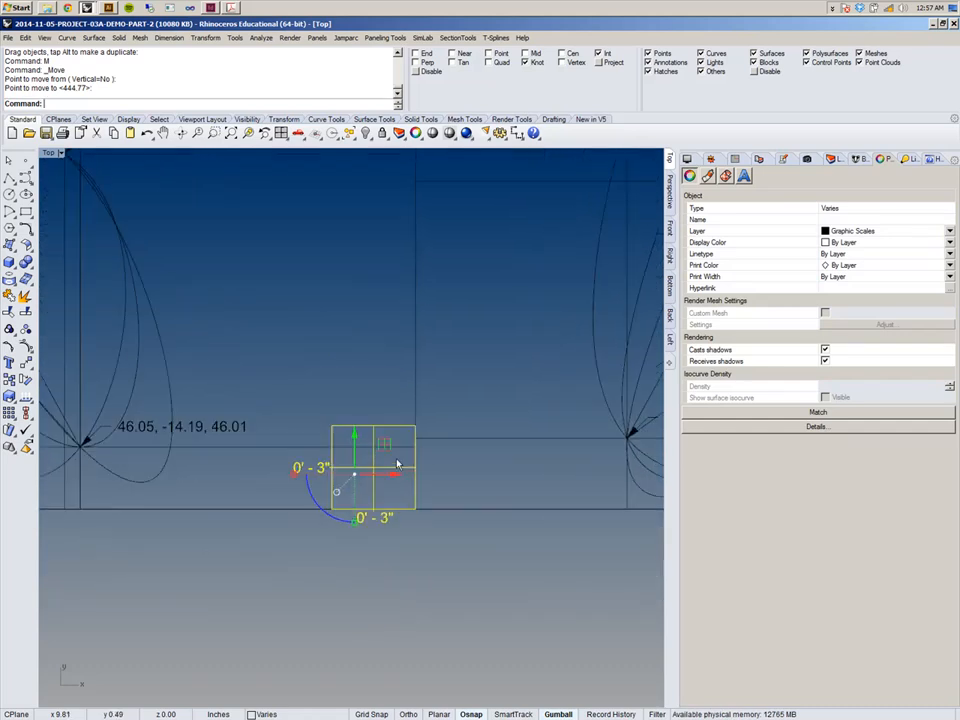
pyautogui.scroll(-4, 397, 463)
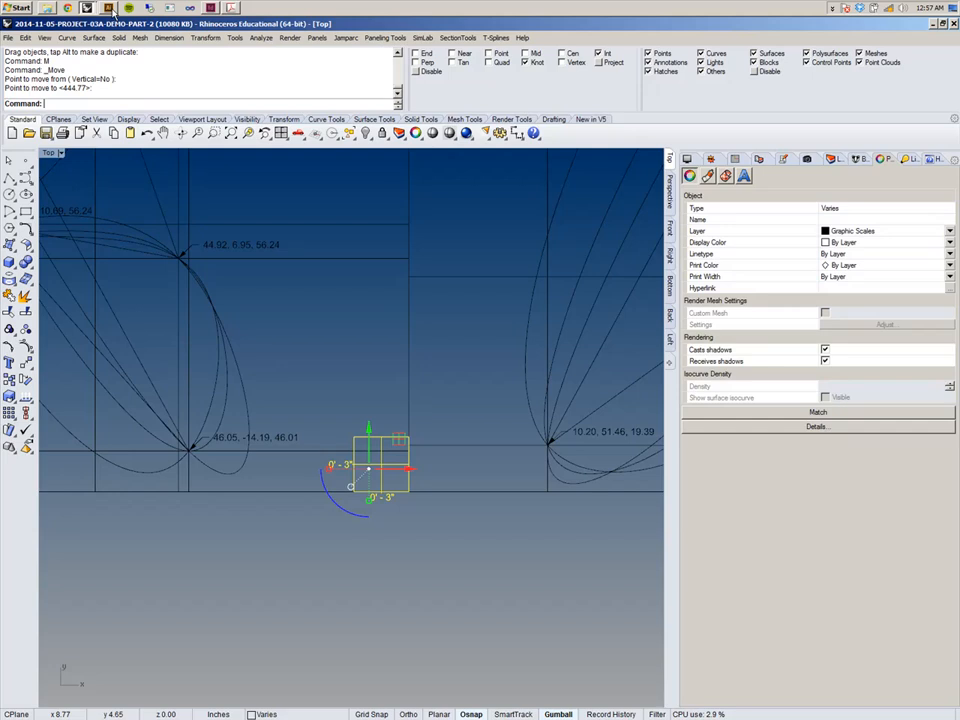
# Switch to Illustrator and examine how the graphic scale sits against the guides in the completed template.
pyautogui.moveTo(113, 12)
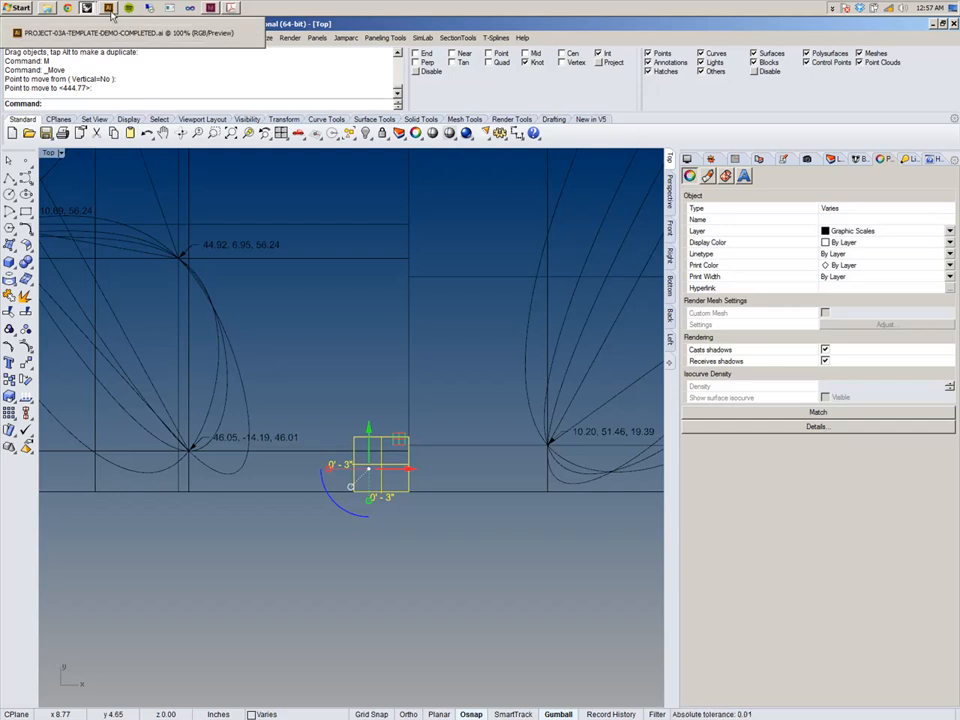
pyautogui.click(113, 12)
pyautogui.rightClick(332, 499)
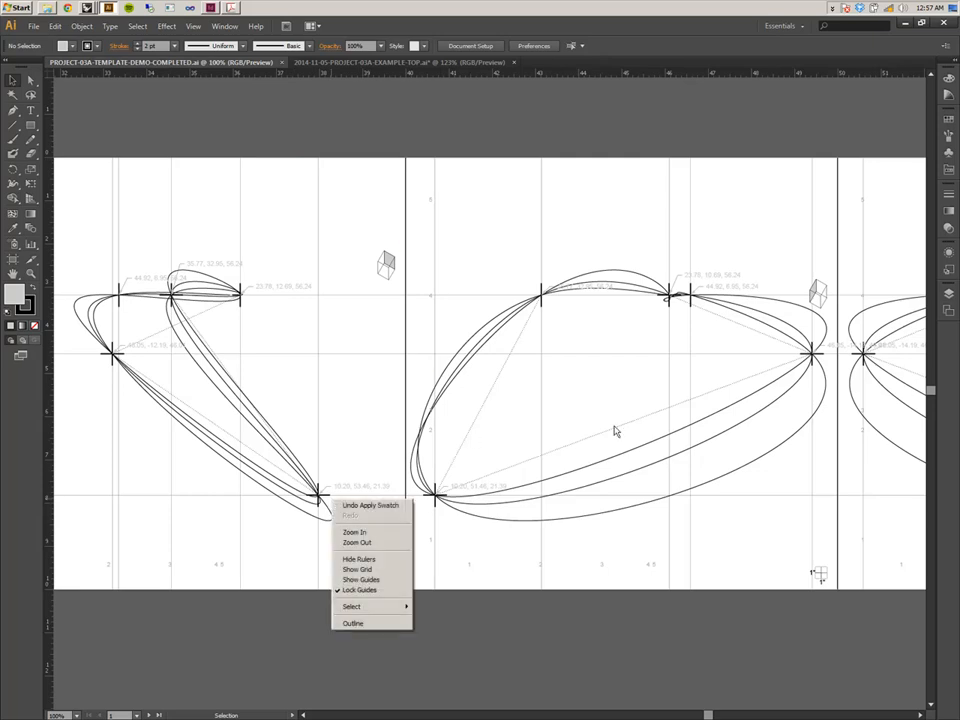
pyautogui.click(489, 272)
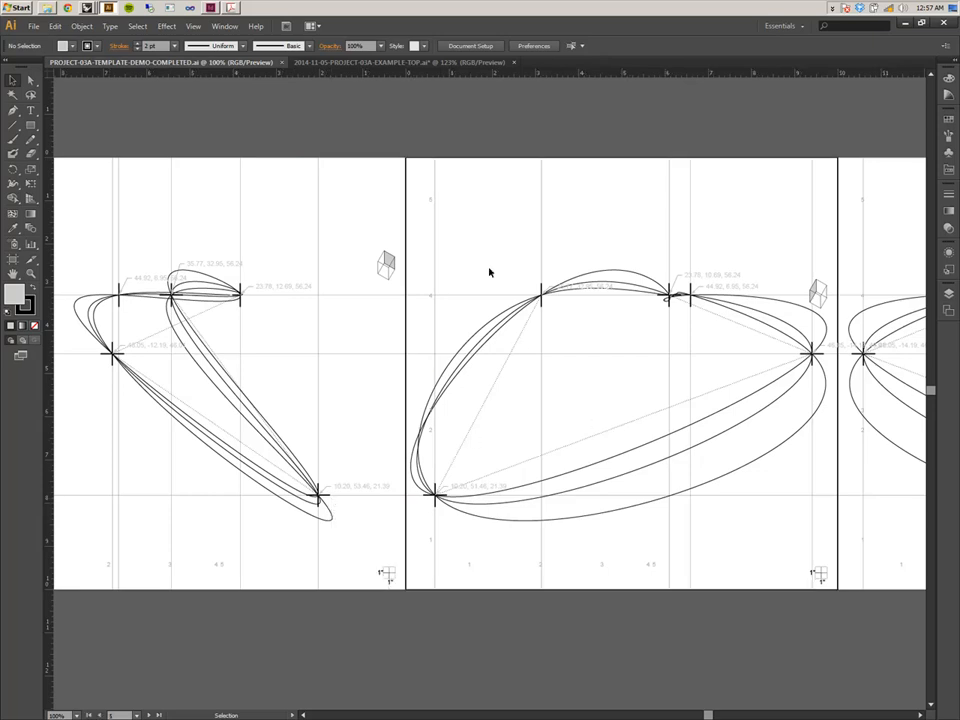
pyautogui.press('a')
pyautogui.hotkey('ctrl', ';')
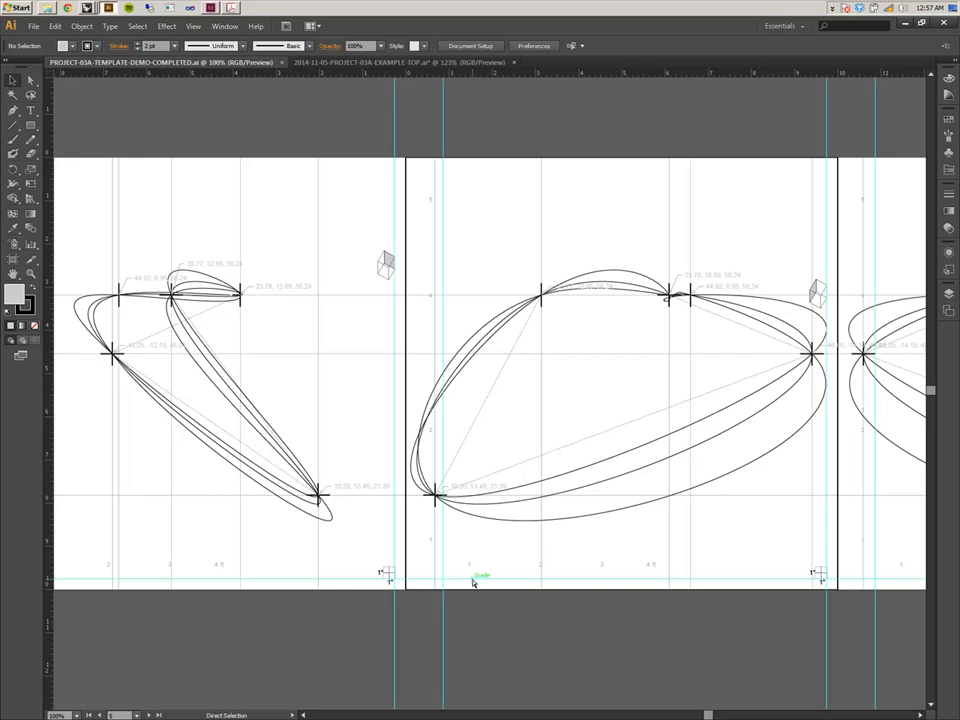
pyautogui.hotkey('ctrl', '=')
pyautogui.hotkey('ctrl', '=')
pyautogui.hotkey('ctrl', '=')
pyautogui.moveTo(480, 567); pyautogui.dragTo(435, 388)
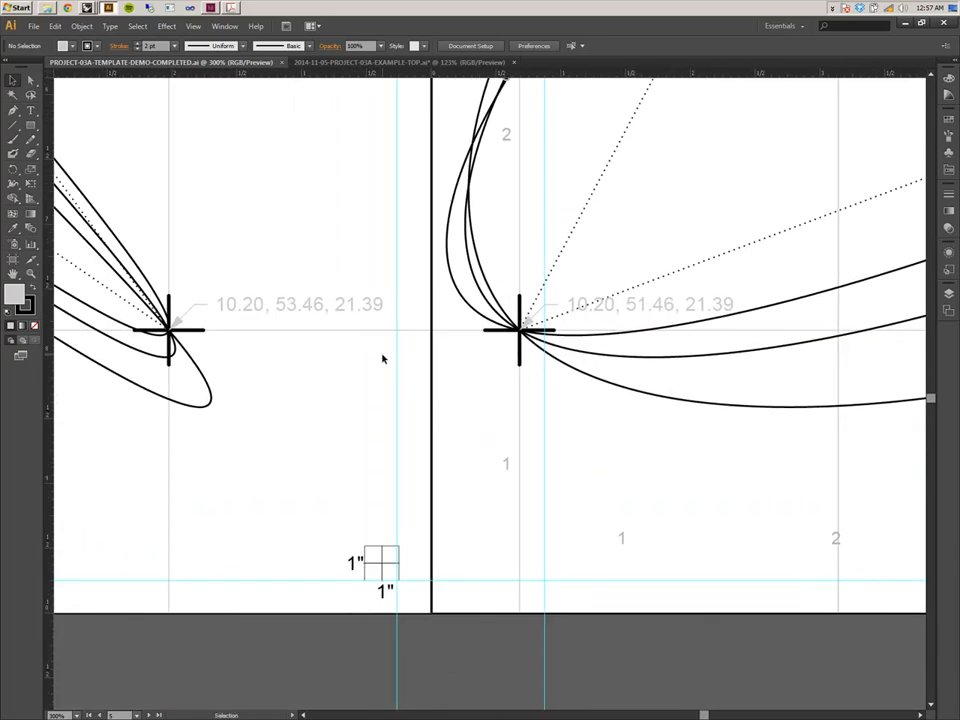
pyautogui.click(13, 125)
pyautogui.moveTo(432, 578); pyautogui.dragTo(432, 650)
pyautogui.hotkey('ctrl', 'z')
pyautogui.press('v')
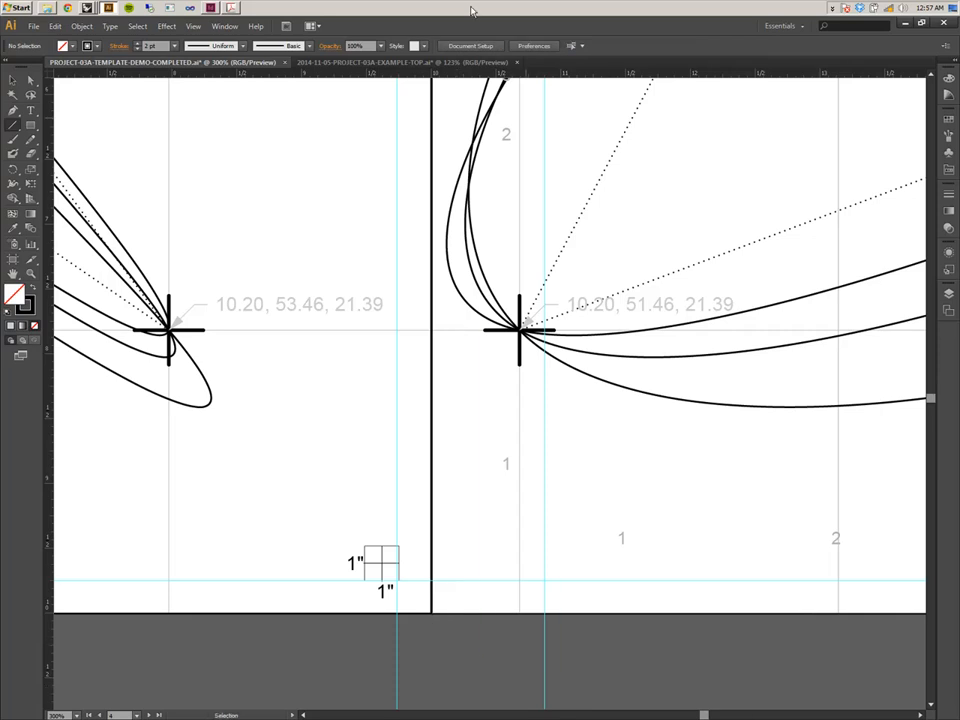
# Return to Rhino and nudge the grouped scale 0.25 in left and 0.25 in up with the gumball.
pyautogui.moveTo(86, 8)
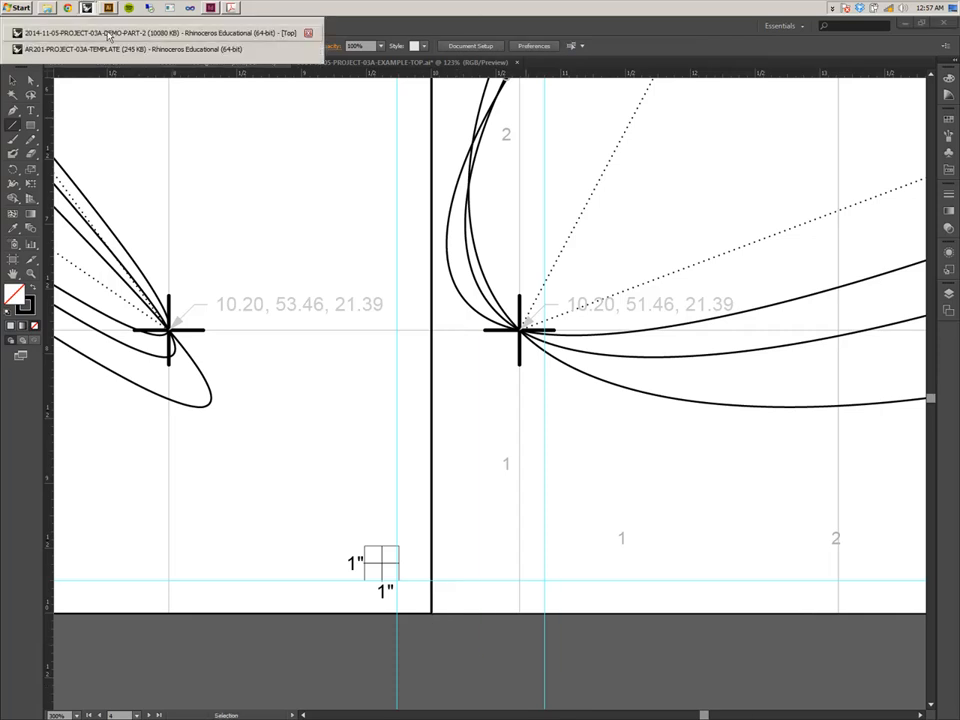
pyautogui.click(229, 25)
pyautogui.scroll(5, 470, 298)
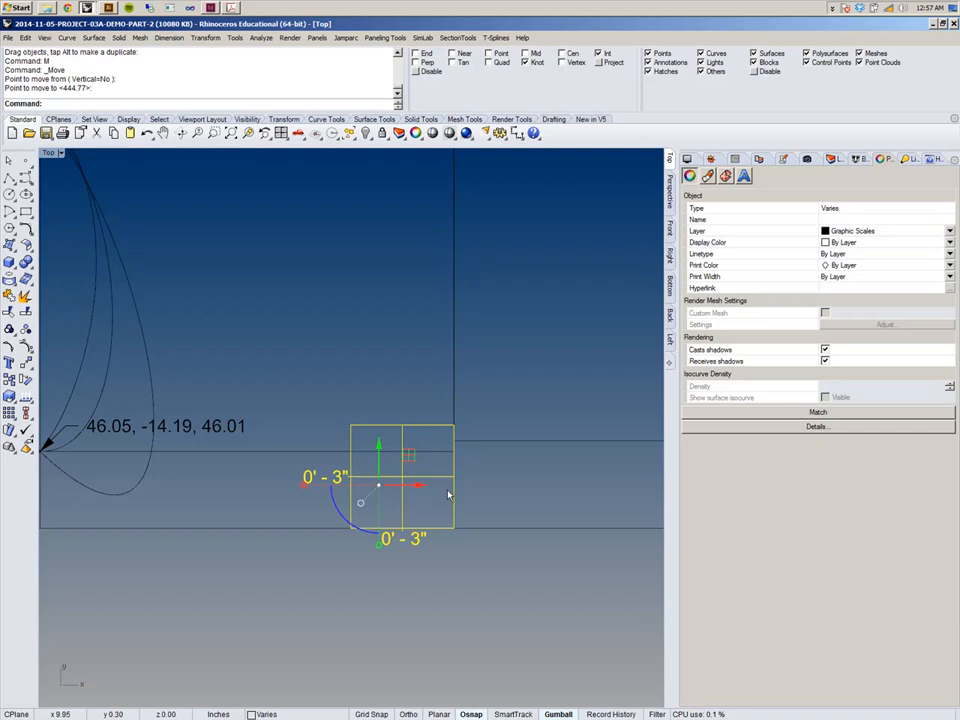
pyautogui.write('m')
pyautogui.press('Return')
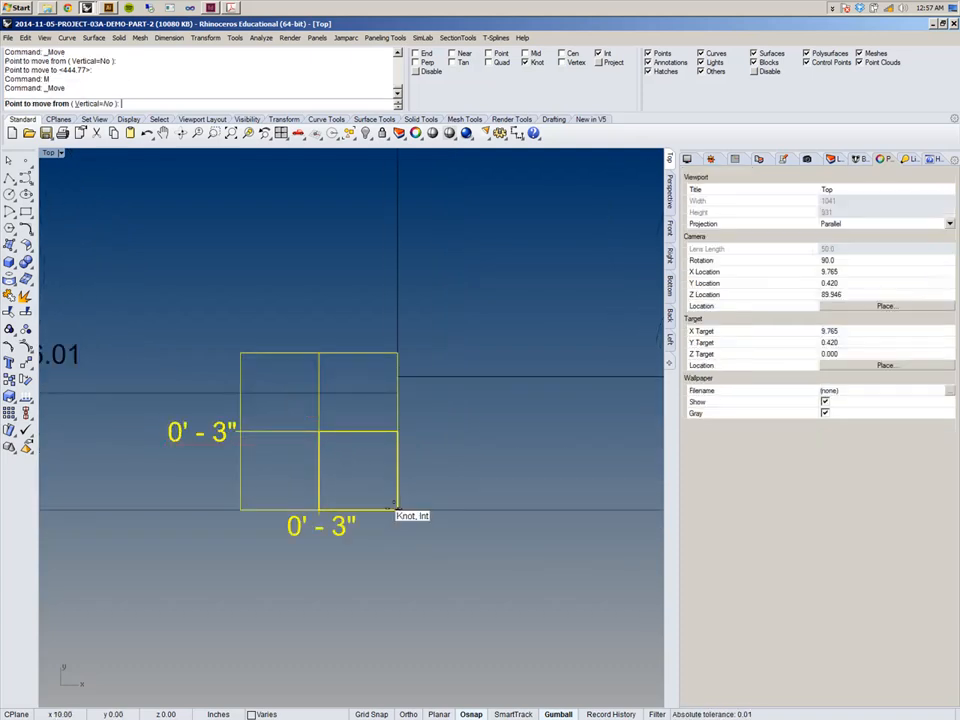
pyautogui.press('Escape')
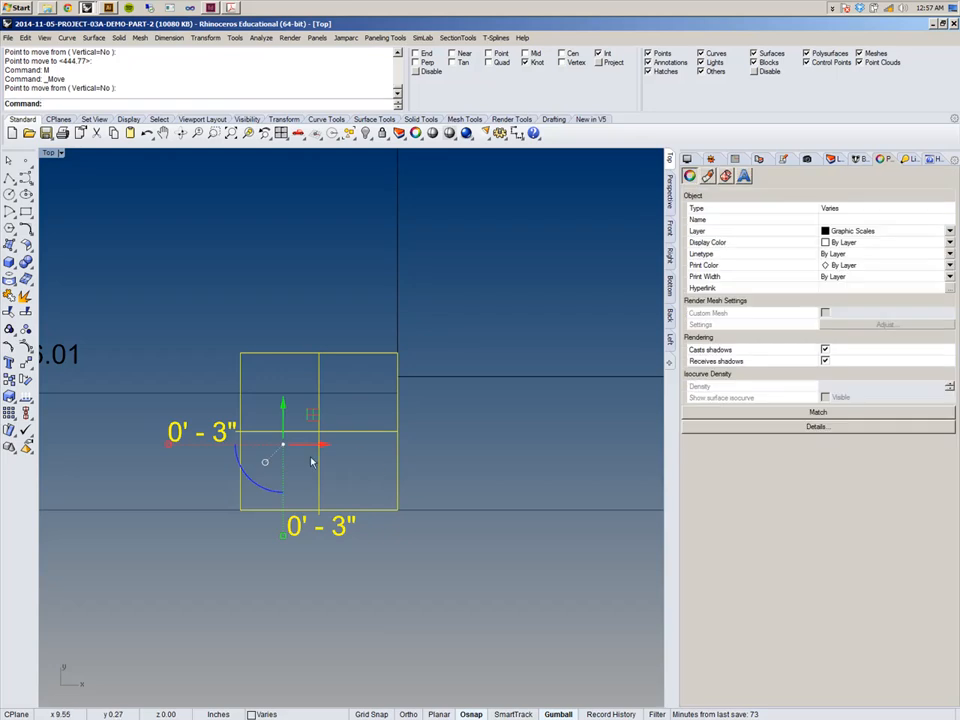
pyautogui.moveTo(337, 448); pyautogui.dragTo(422, 487, button='right')
pyautogui.click(422, 487)
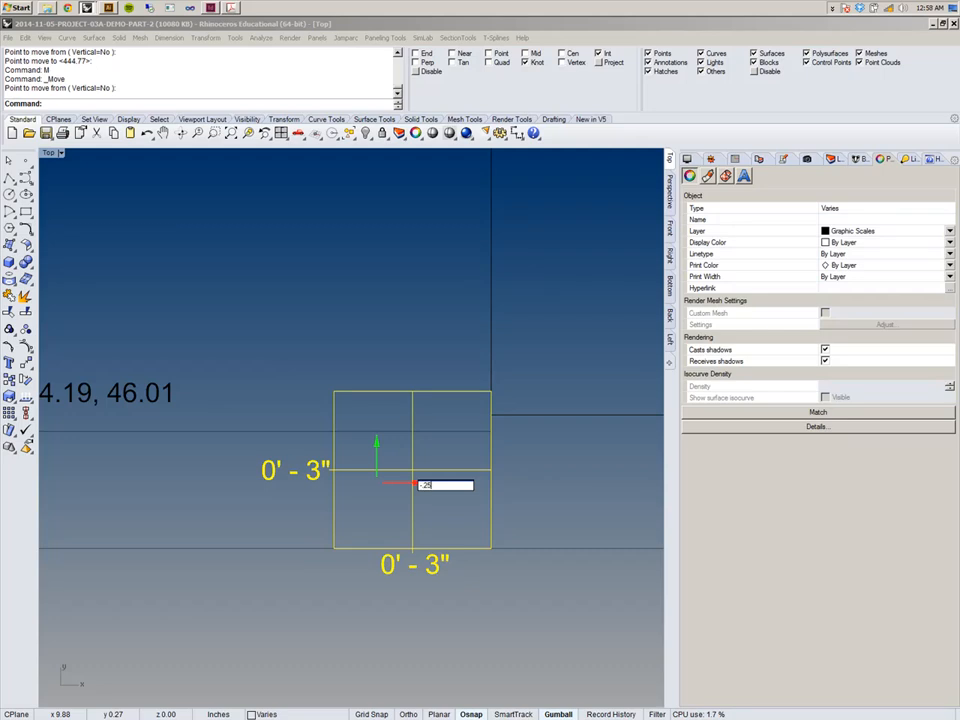
pyautogui.press('Return')
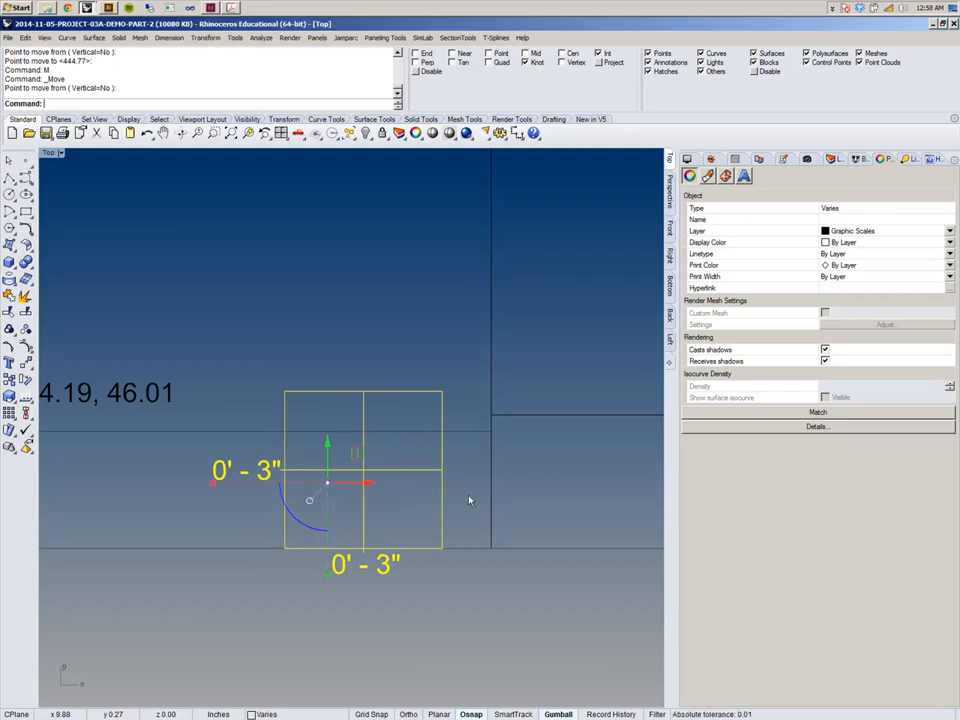
pyautogui.click(327, 446)
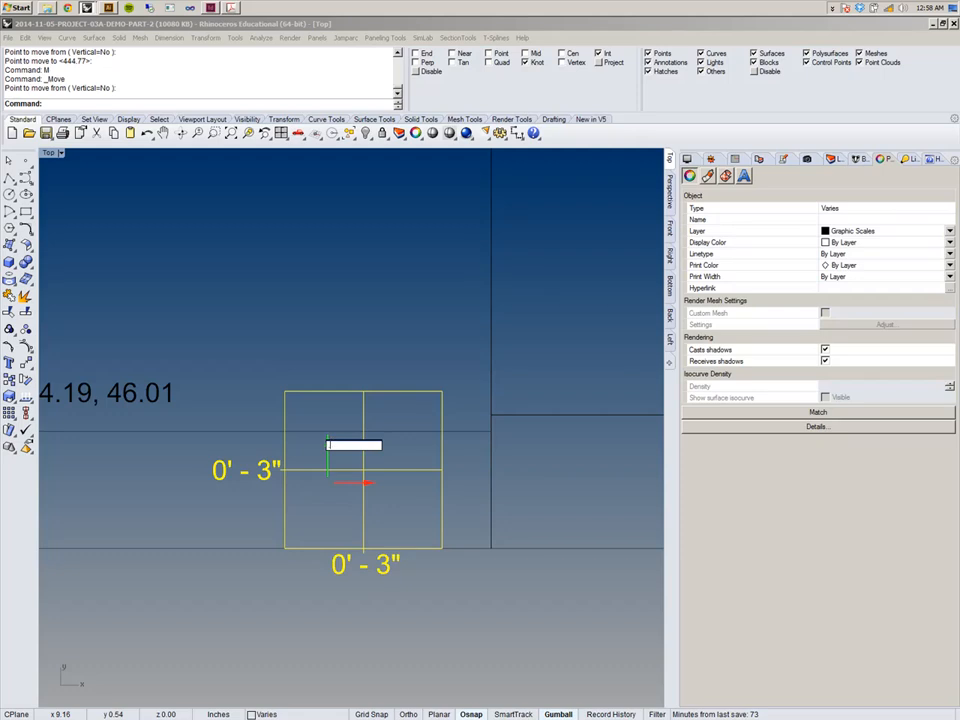
pyautogui.write('25')
pyautogui.press('Return')
pyautogui.scroll(-4, 330, 448)
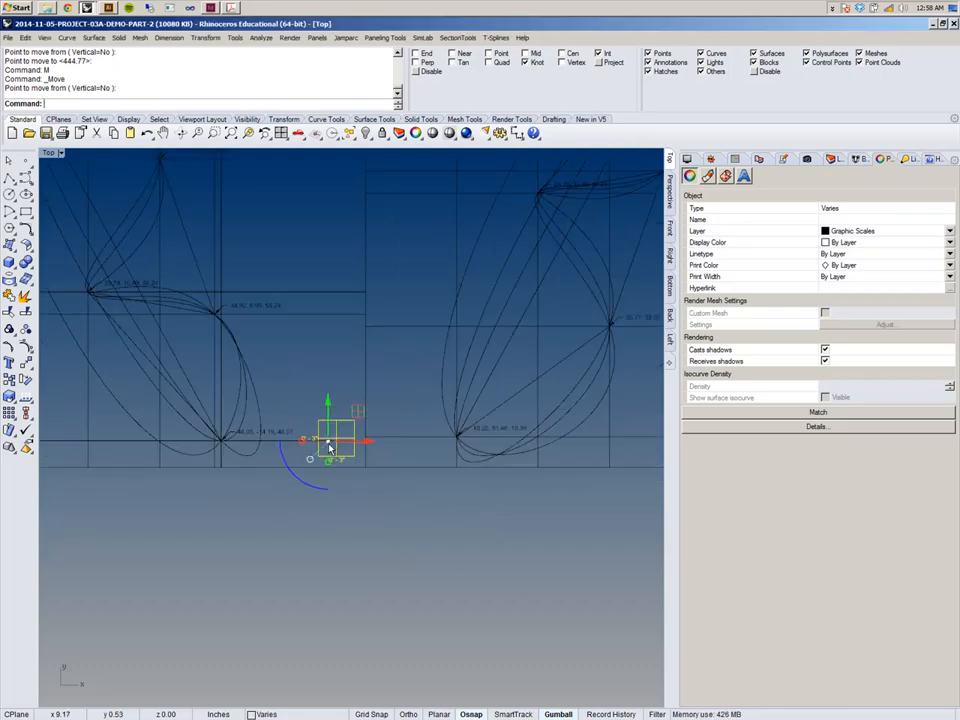
pyautogui.scroll(-4, 329, 448)
pyautogui.click(381, 493)
pyautogui.moveTo(404, 471); pyautogui.dragTo(283, 483, button='right')
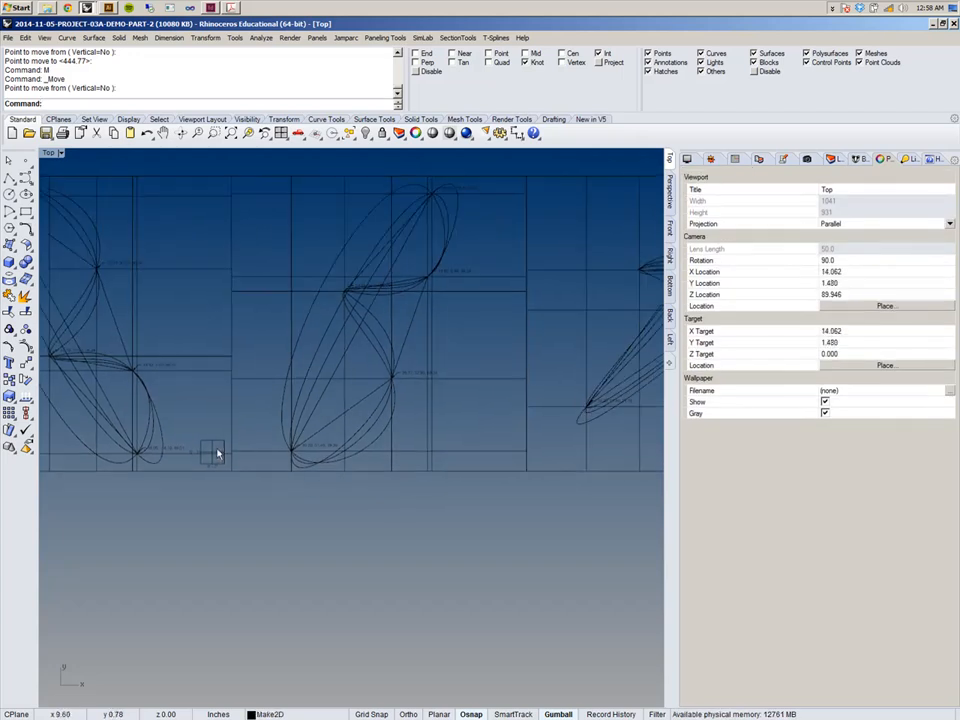
pyautogui.click(216, 454)
pyautogui.press('Escape')
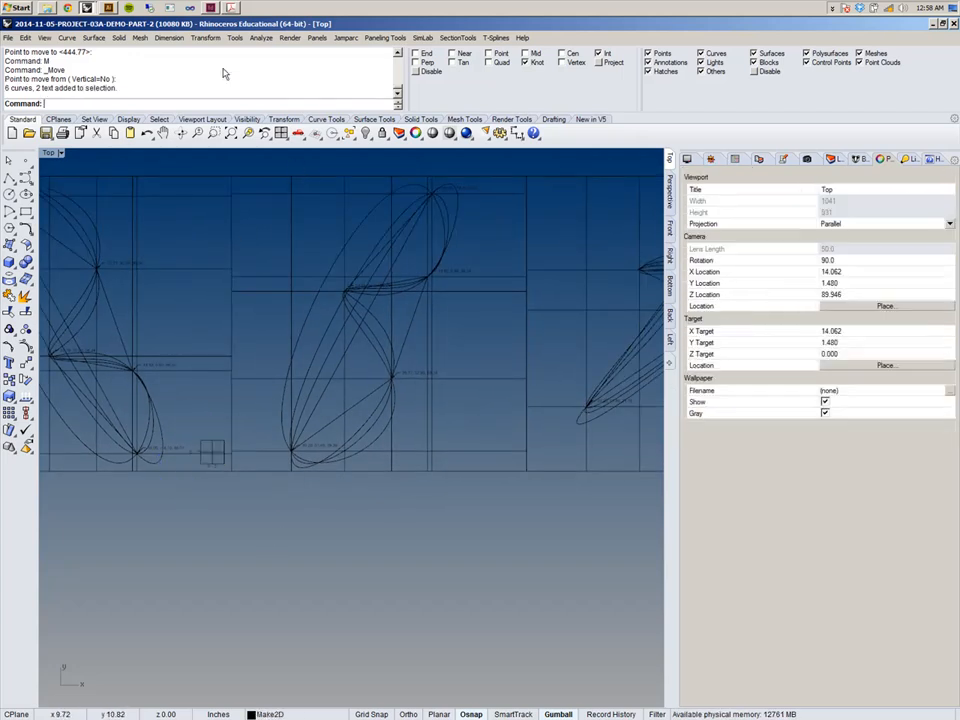
# Linear-array the grouped scale into 6 copies, spaced from its own view border corner to the next view's.
pyautogui.click(207, 38)
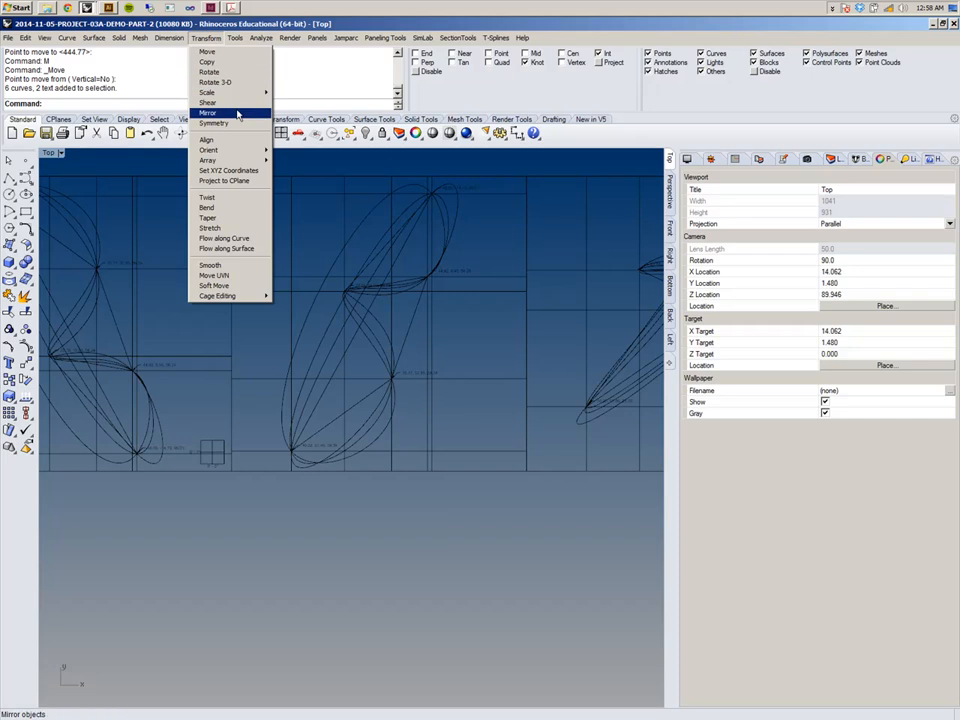
pyautogui.moveTo(207, 160)
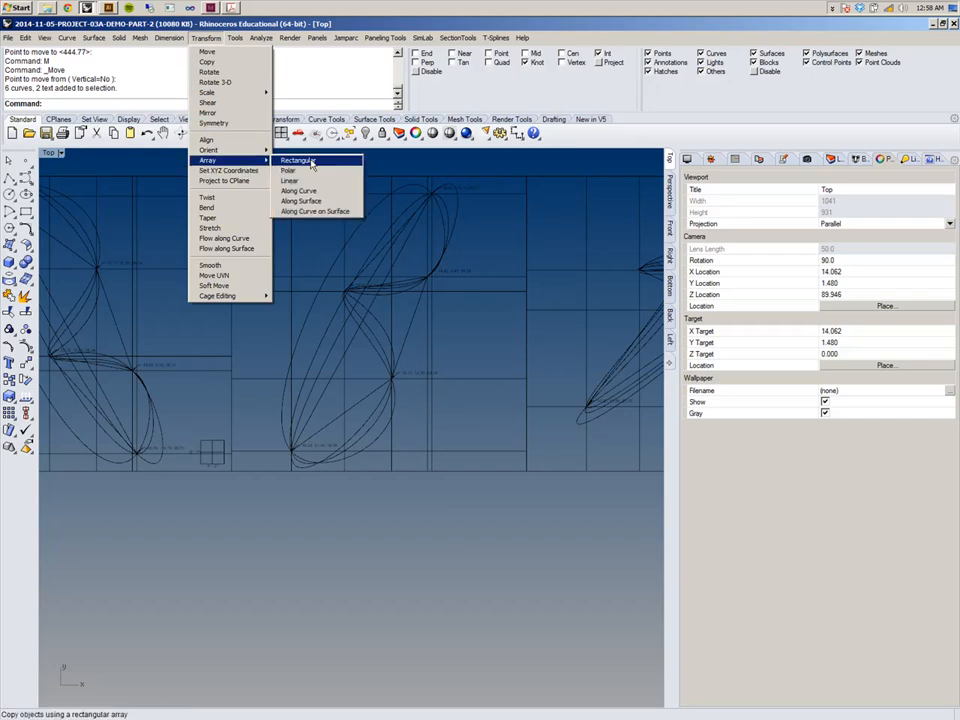
pyautogui.click(313, 186)
pyautogui.scroll(3, 208, 461)
pyautogui.click(222, 487)
pyautogui.scroll(-4, 236, 291)
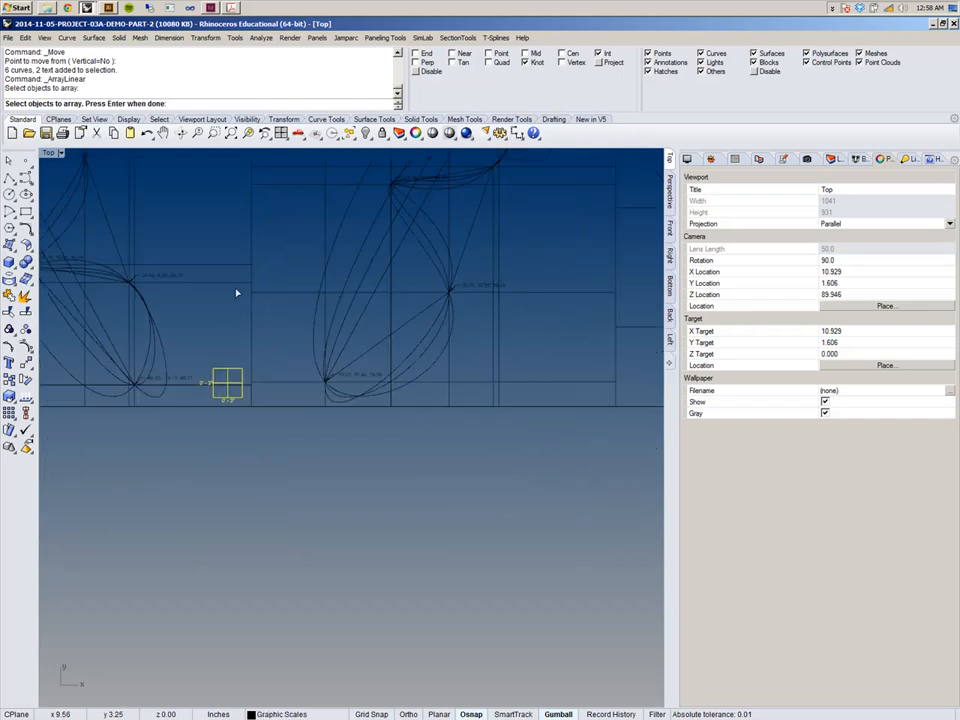
pyautogui.press('Return')
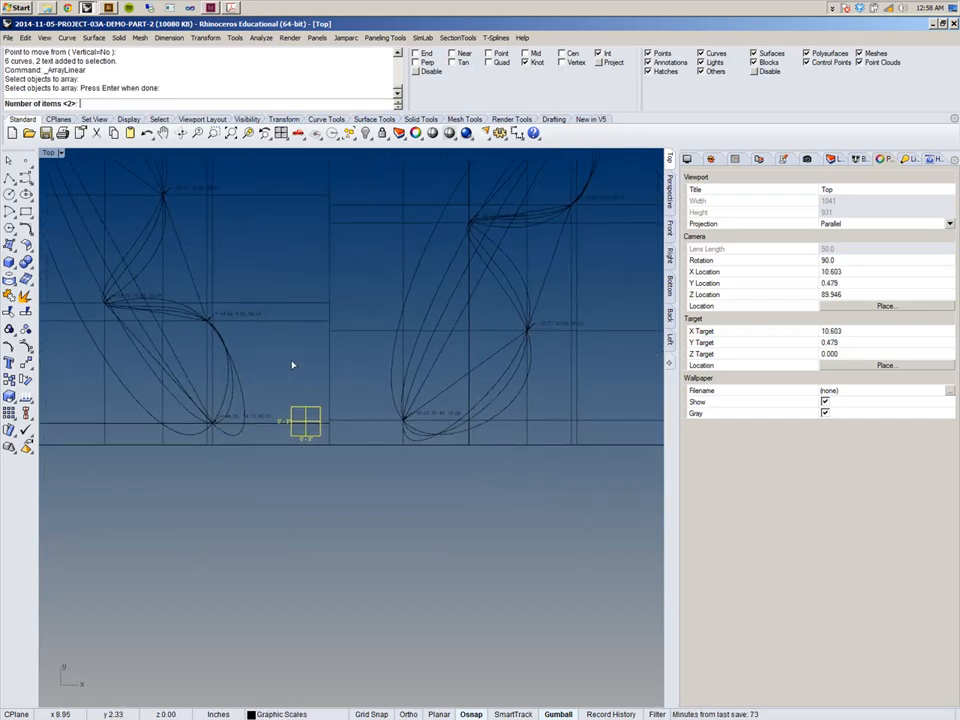
pyautogui.write('6')
pyautogui.press('Return')
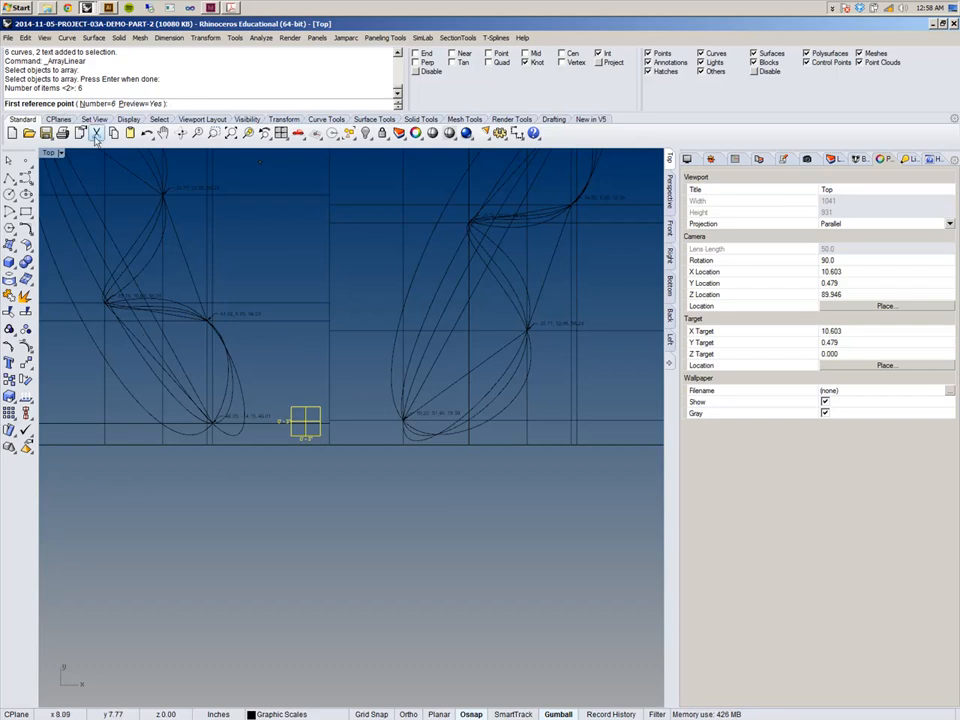
pyautogui.scroll(7, 388, 407)
pyautogui.click(176, 518)
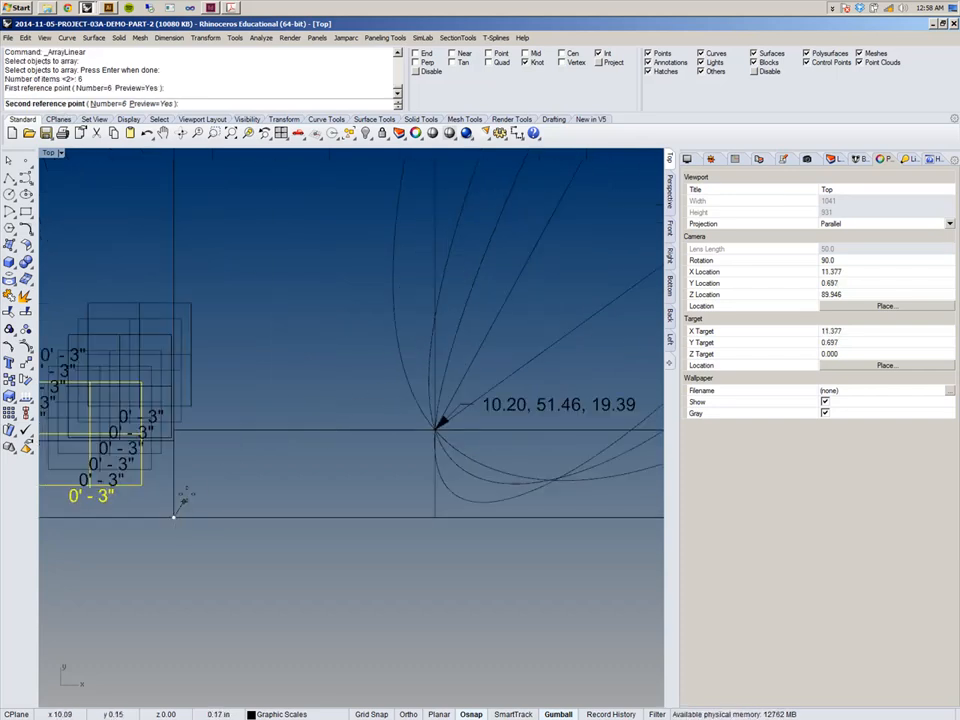
pyautogui.scroll(-7, 195, 474)
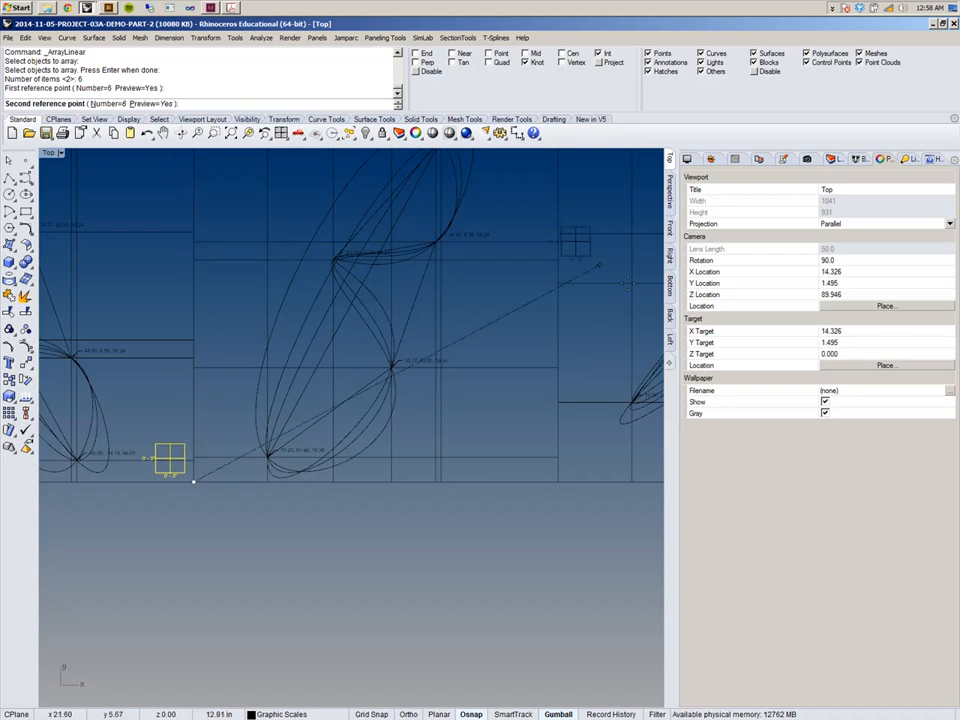
pyautogui.scroll(-5, 493, 390)
pyautogui.moveTo(494, 390); pyautogui.dragTo(260, 379, button='right')
pyautogui.scroll(7, 271, 379)
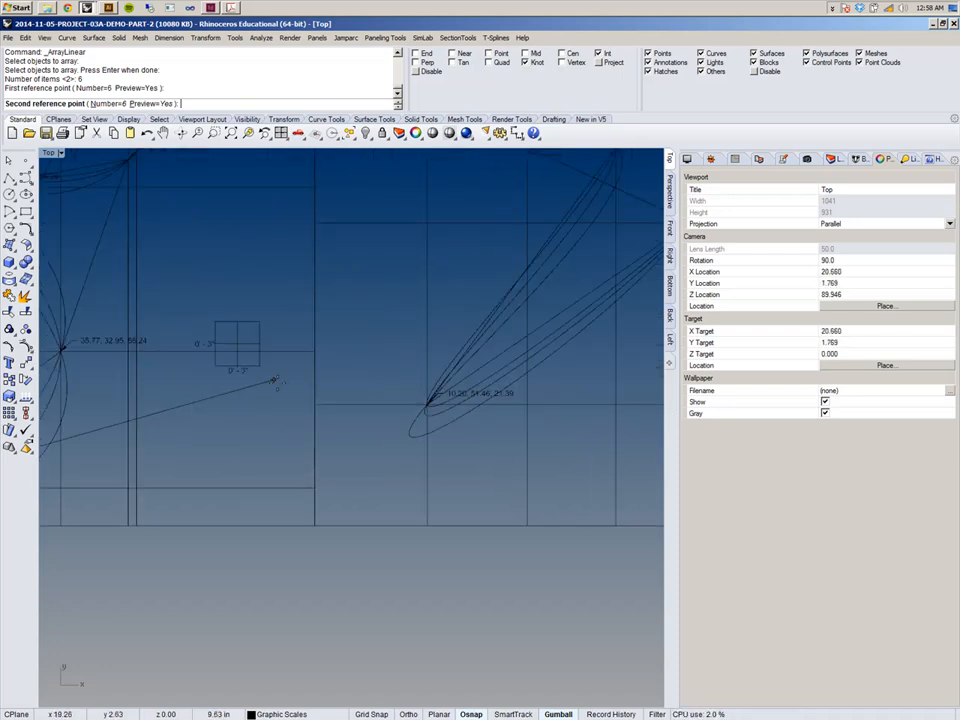
pyautogui.click(321, 525)
# Zoom and pan along the row of views to check where each arrayed scale landed.
pyautogui.scroll(-5, 414, 499)
pyautogui.scroll(7, 575, 497)
pyautogui.moveTo(266, 490); pyautogui.dragTo(596, 499, button='right')
pyautogui.scroll(-8, 561, 452)
pyautogui.scroll(-6, 338, 438)
pyautogui.scroll(2, 317, 422)
pyautogui.scroll(-8, 324, 405)
pyautogui.moveTo(336, 275); pyautogui.dragTo(335, 306, button='right')
pyautogui.scroll(15, 335, 306)
pyautogui.scroll(8, 380, 307)
pyautogui.scroll(-2, 380, 307)
pyautogui.scroll(-18, 380, 307)
pyautogui.moveTo(354, 417); pyautogui.dragTo(369, 319, button='right')
pyautogui.scroll(13, 369, 319)
pyautogui.moveTo(456, 394); pyautogui.dragTo(317, 371, button='right')
pyautogui.scroll(-4, 317, 371)
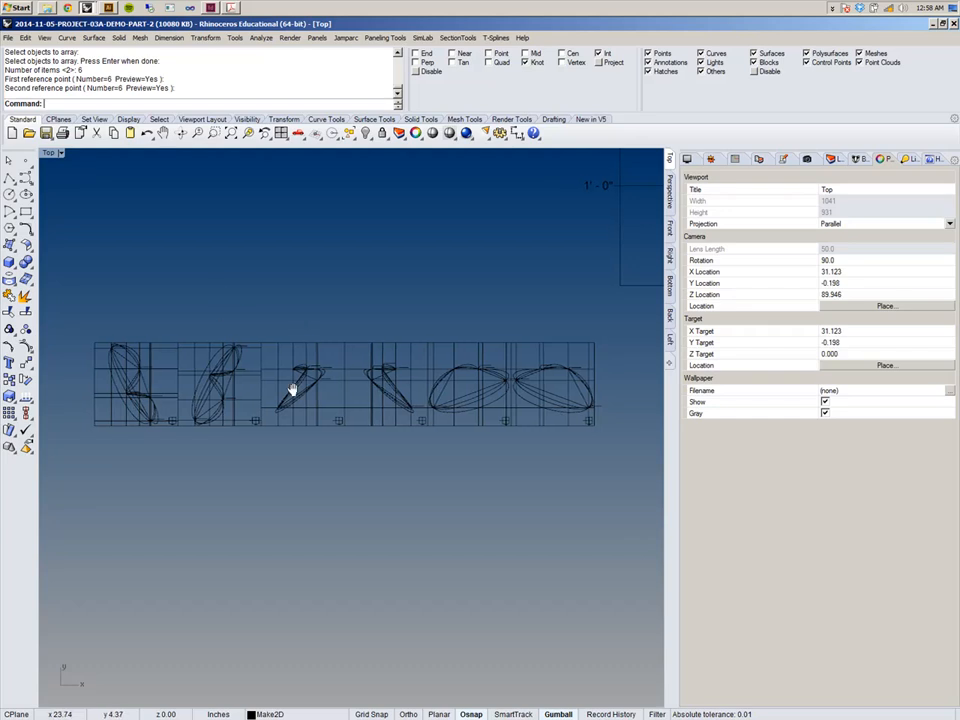
pyautogui.scroll(-4, 360, 300)
pyautogui.moveTo(360, 300); pyautogui.dragTo(219, 437, button='right')
pyautogui.scroll(-5, 411, 390)
pyautogui.scroll(5, 418, 400)
pyautogui.scroll(-5, 399, 399)
pyautogui.scroll(10, 321, 406)
pyautogui.scroll(2, 252, 463)
pyautogui.scroll(-6, 252, 463)
pyautogui.moveTo(319, 468); pyautogui.dragTo(279, 460, button='right')
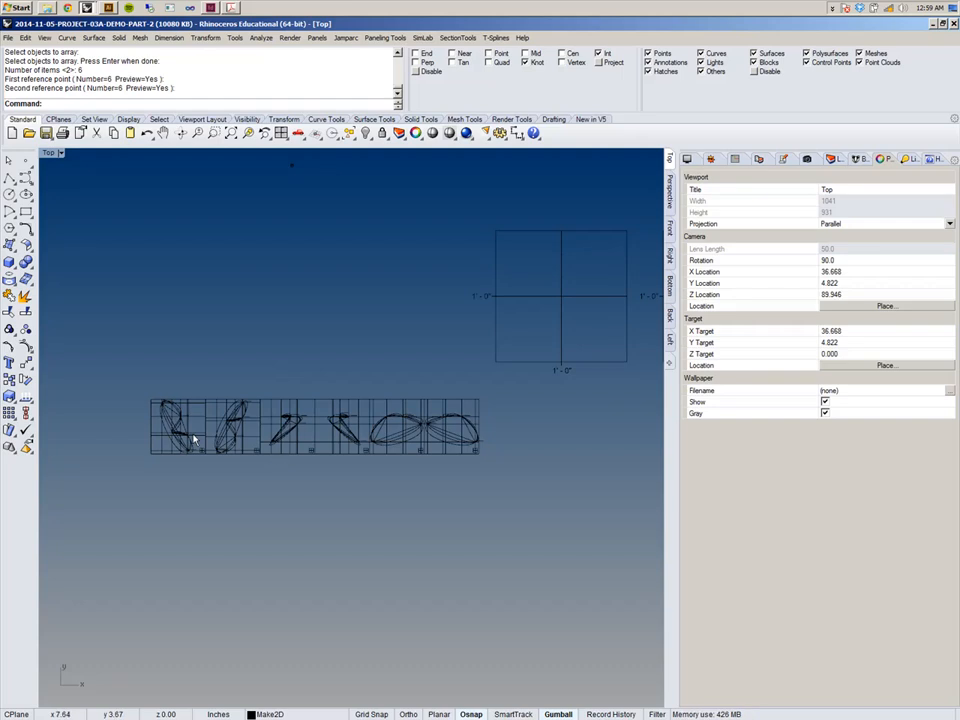
# Window-select all the Make2D drawings and arrayed graphic scales in the Top view.
pyautogui.scroll(-5, 196, 433)
pyautogui.moveTo(236, 430); pyautogui.dragTo(276, 351, button='right')
pyautogui.scroll(10, 343, 317)
pyautogui.moveTo(117, 322); pyautogui.dragTo(628, 416)
pyautogui.moveTo(611, 409); pyautogui.dragTo(604, 506, button='right')
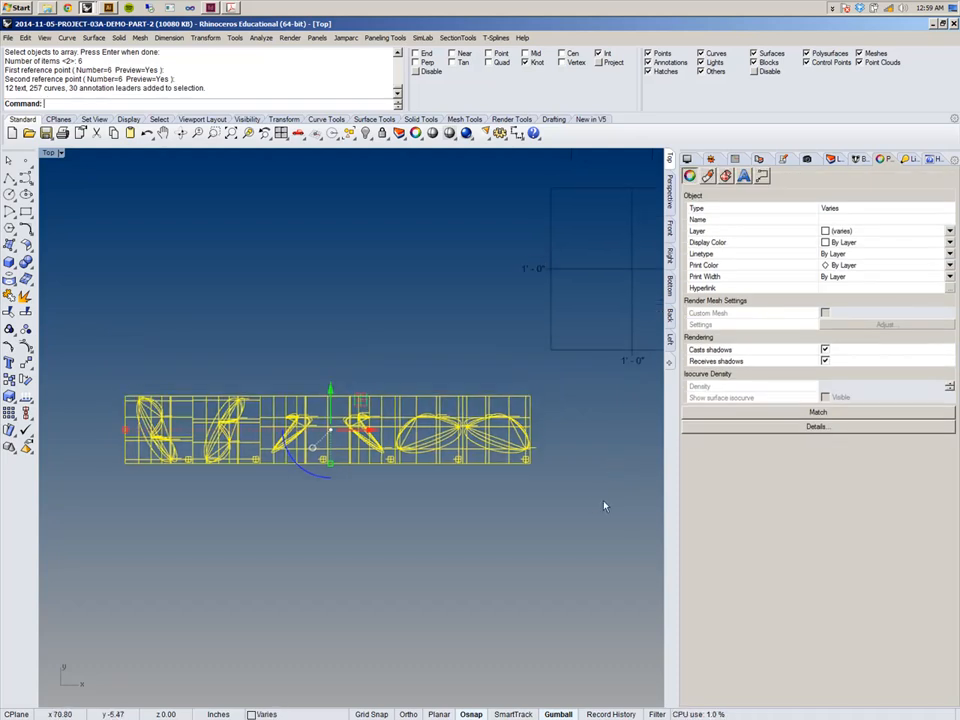
pyautogui.moveTo(400, 265); pyautogui.dragTo(417, 314, button='right')
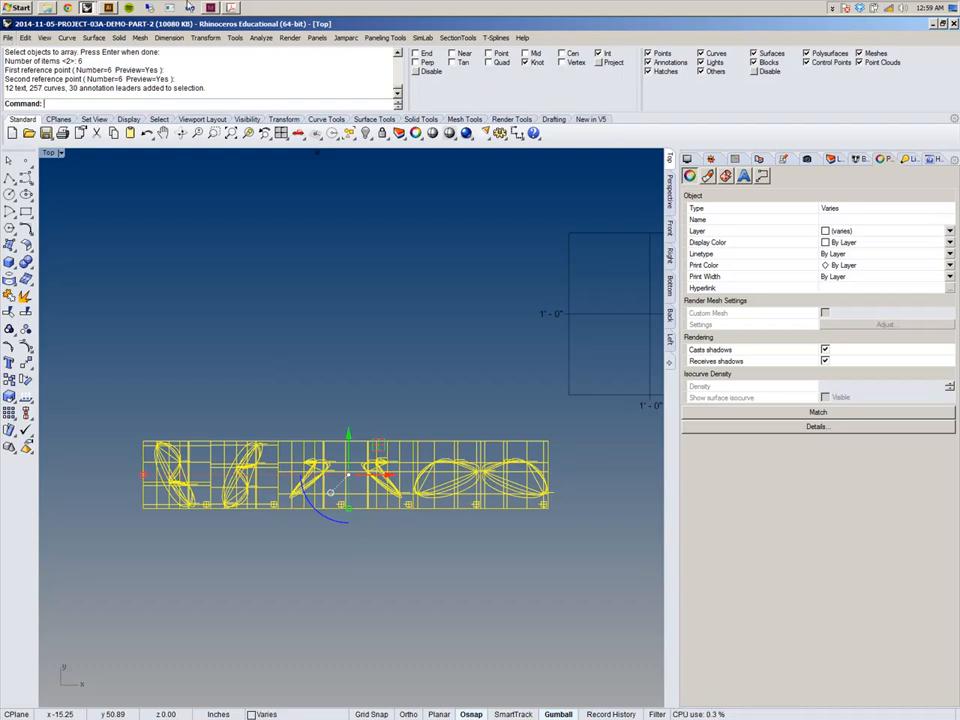
# Orbit the selected drawings and scales in the Perspective view, then return to the Top view.
pyautogui.click(668, 186)
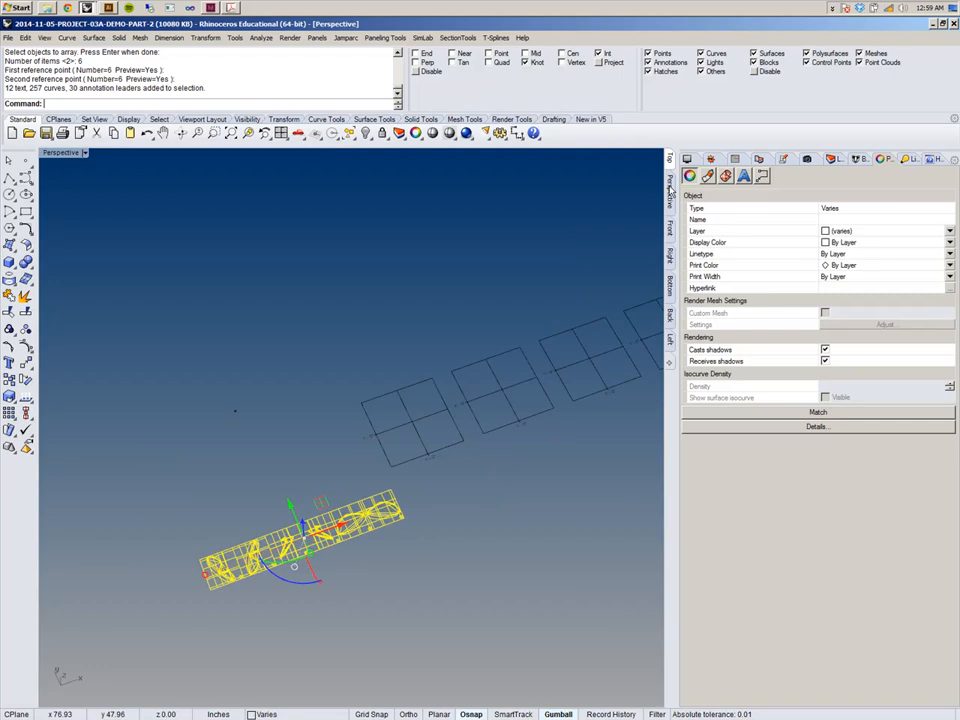
pyautogui.moveTo(266, 300); pyautogui.dragTo(356, 289, button='right')
pyautogui.moveTo(335, 472); pyautogui.dragTo(385, 404, button='right')
pyautogui.scroll(3, 381, 437)
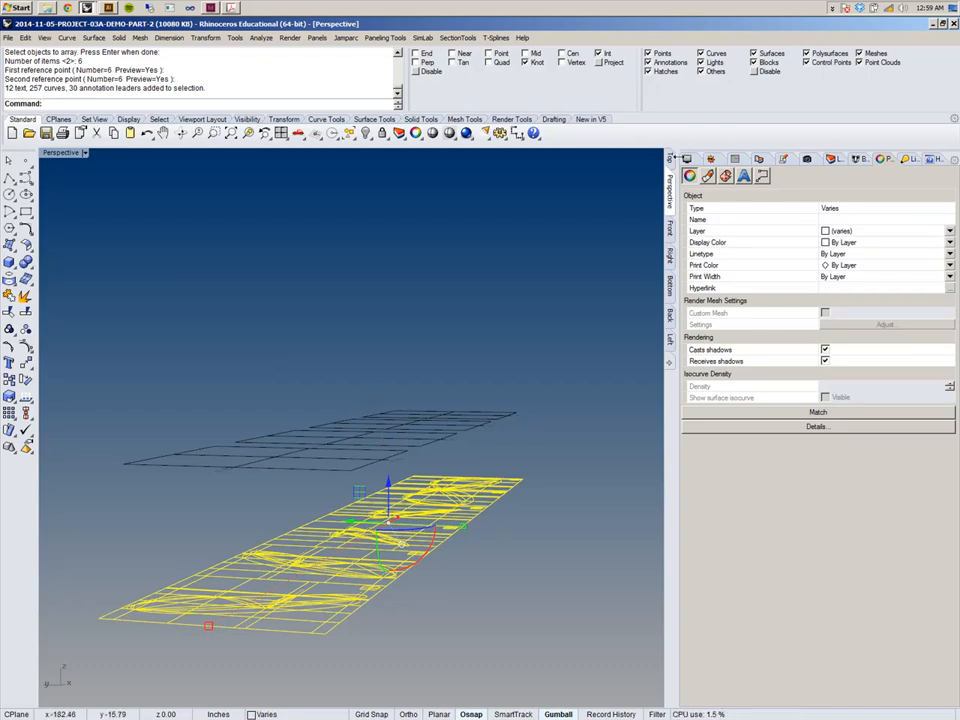
pyautogui.click(670, 162)
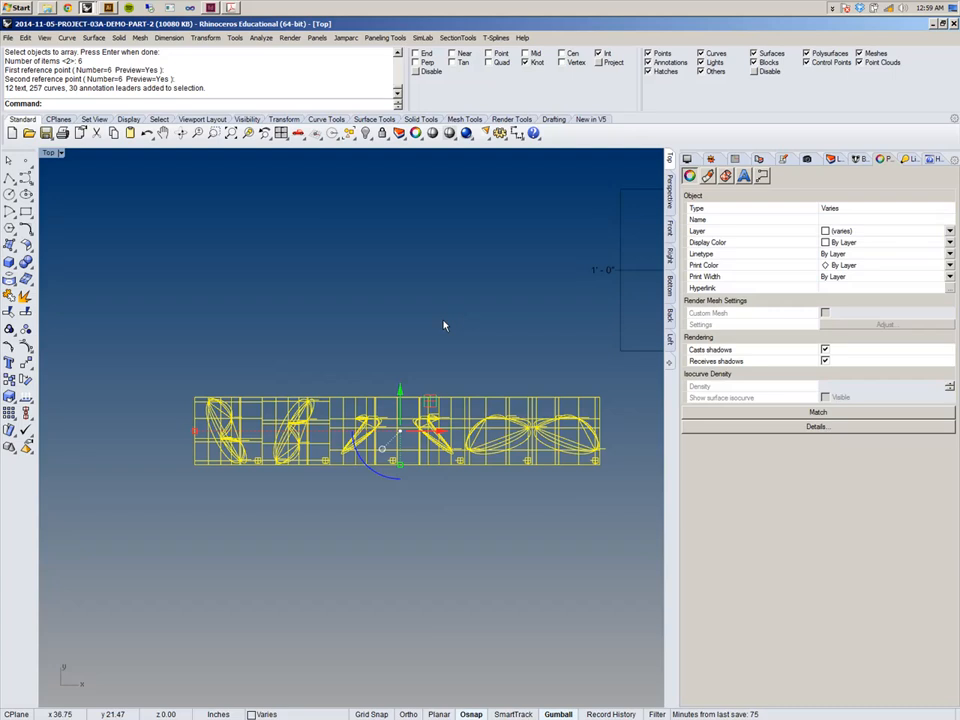
pyautogui.moveTo(396, 317); pyautogui.dragTo(351, 304, button='right')
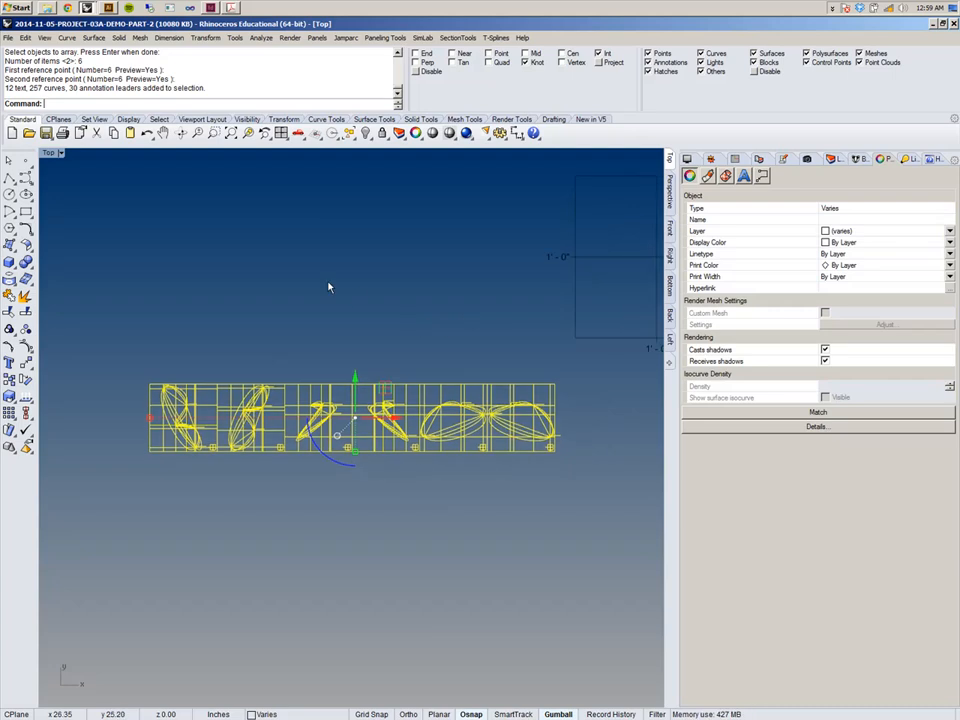
pyautogui.click(8, 37)
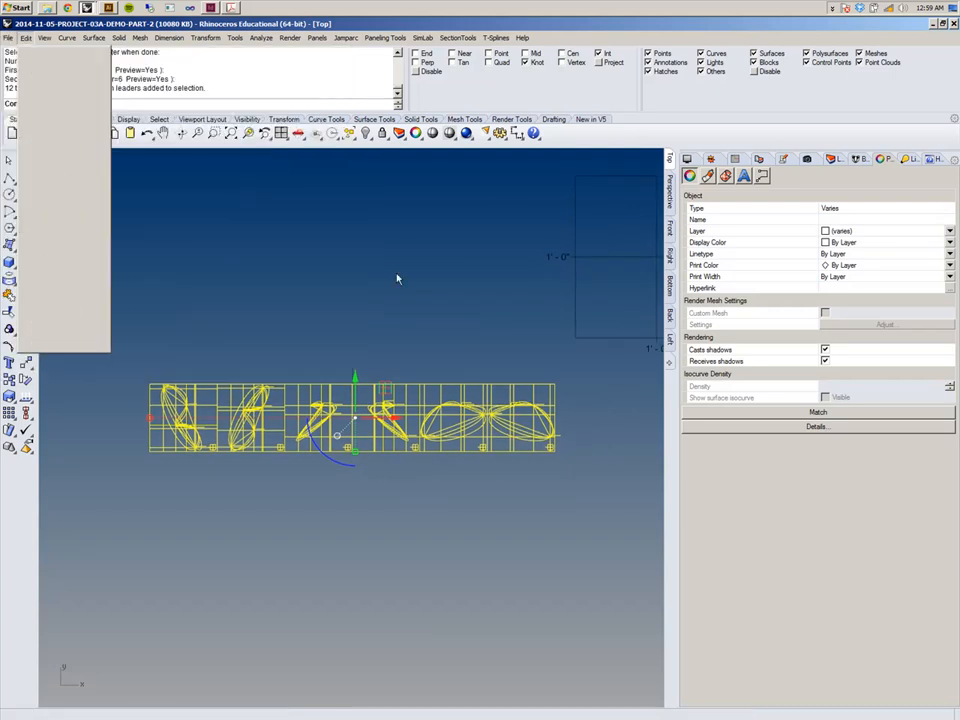
pyautogui.moveTo(324, 307); pyautogui.dragTo(334, 357, button='right')
pyautogui.scroll(-5, 335, 361)
pyautogui.press('Escape')
pyautogui.moveTo(242, 374); pyautogui.dragTo(448, 452)
pyautogui.scroll(10, 402, 386)
pyautogui.moveTo(287, 388); pyautogui.dragTo(422, 411, button='right')
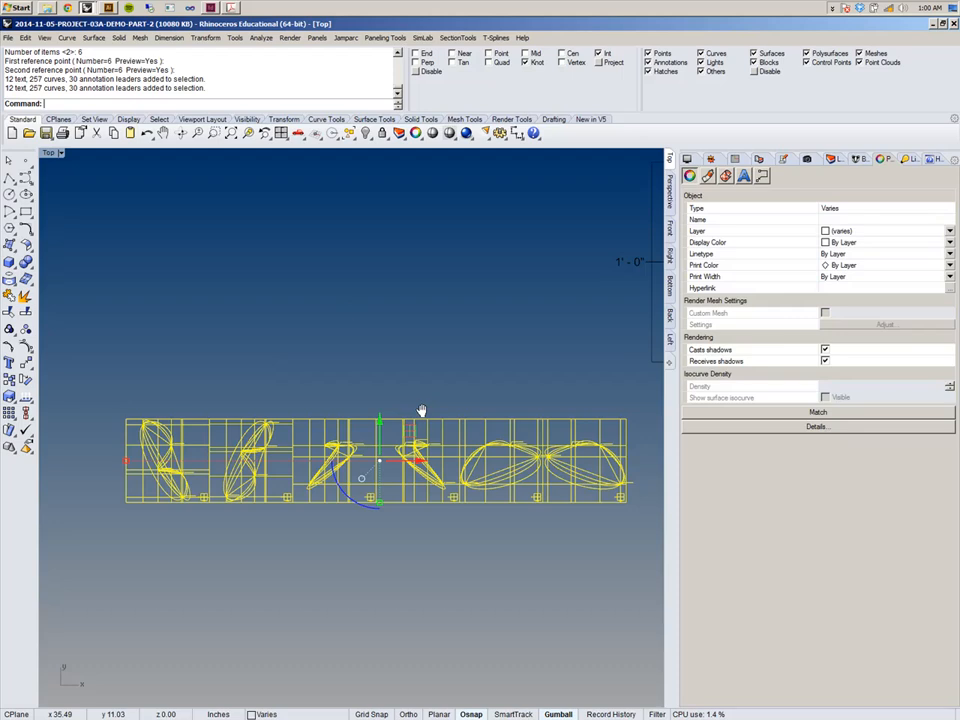
# Export the selected drawings and scales as an Adobe Illustrator (*.ai) file named PROJECT-03A-DRAWINGS-02.
pyautogui.click(8, 37)
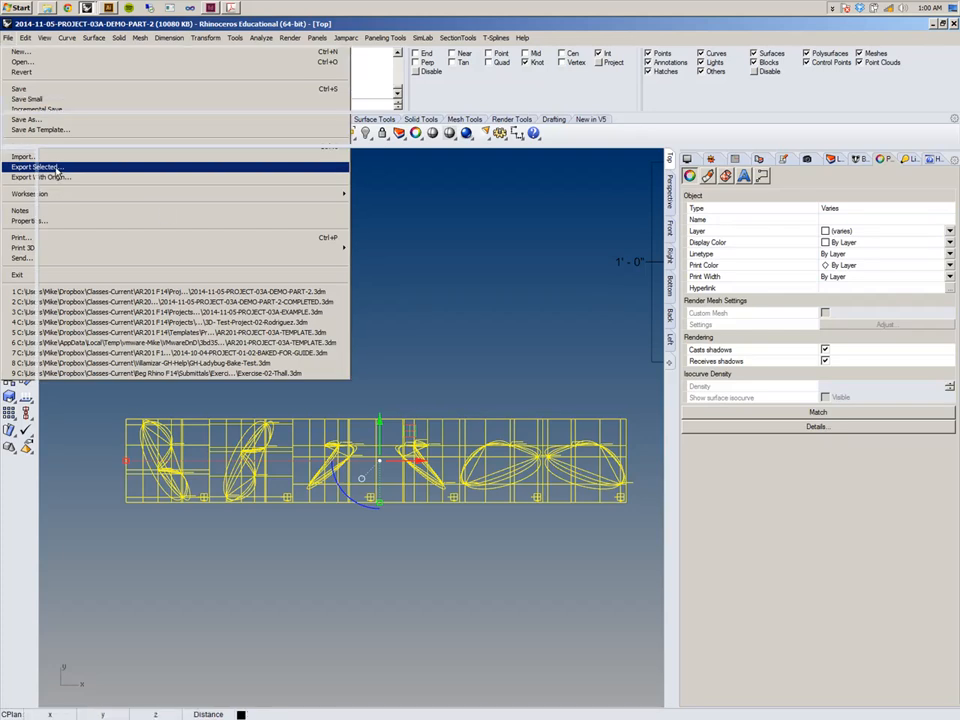
pyautogui.click(57, 168)
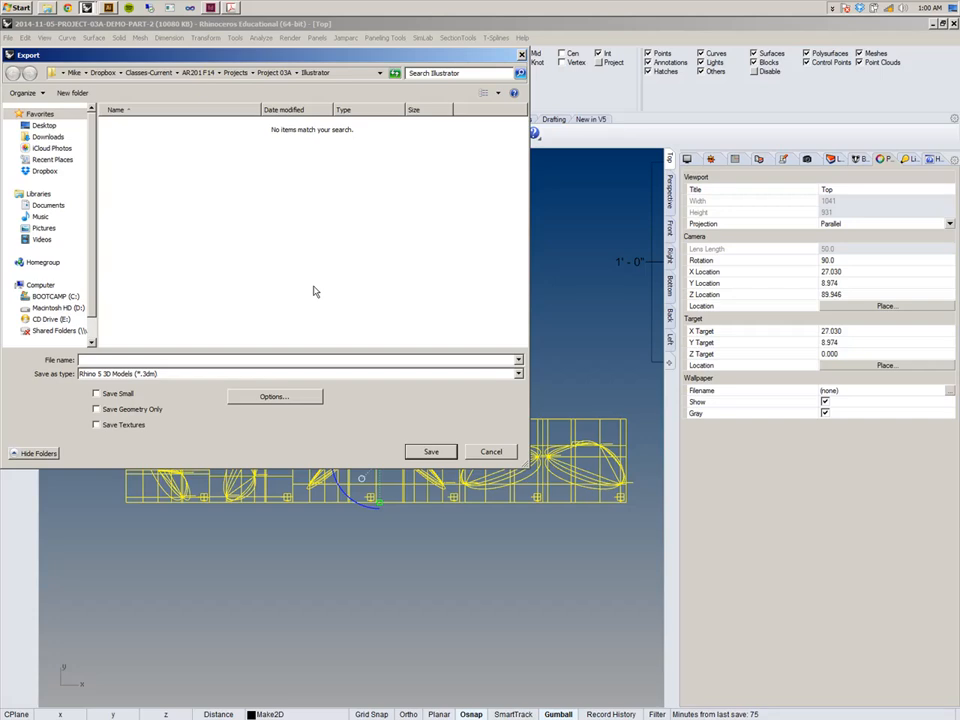
pyautogui.click(518, 374)
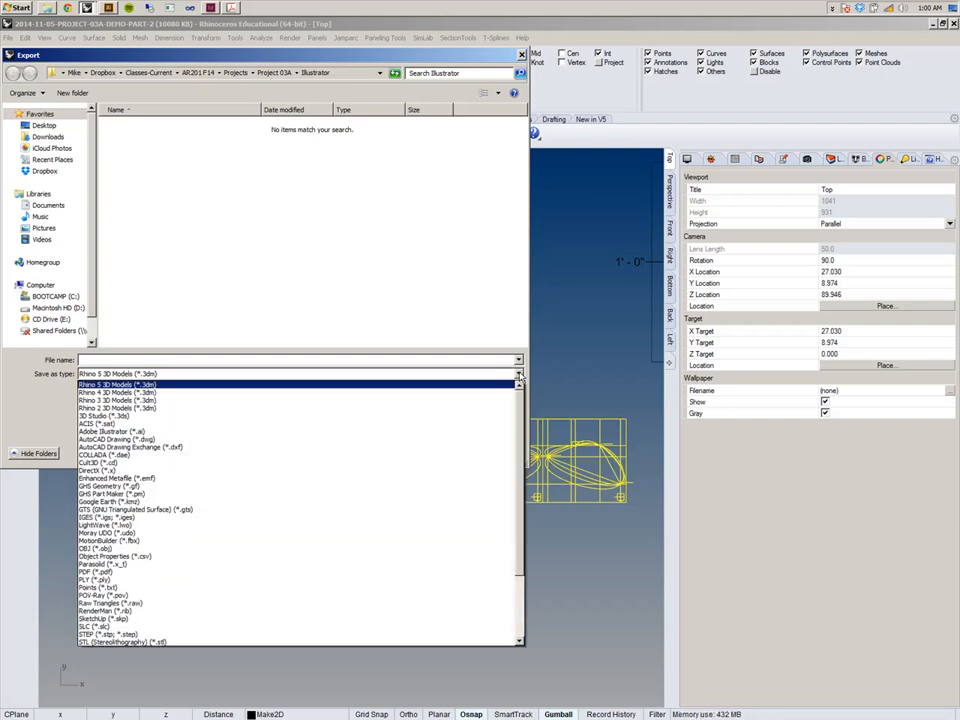
pyautogui.click(150, 431)
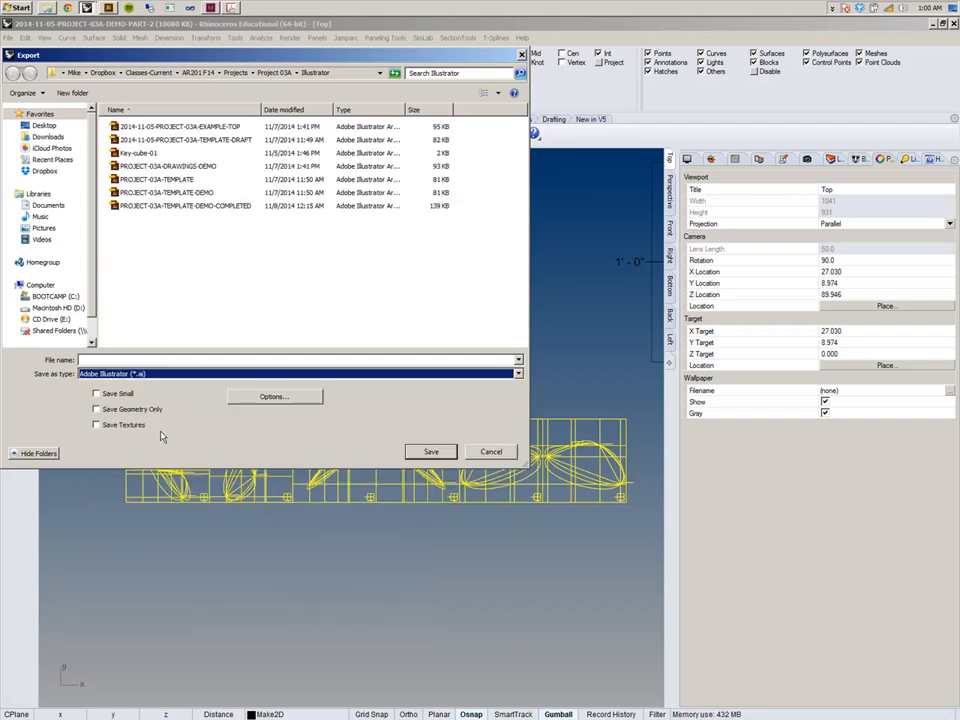
pyautogui.click(212, 166)
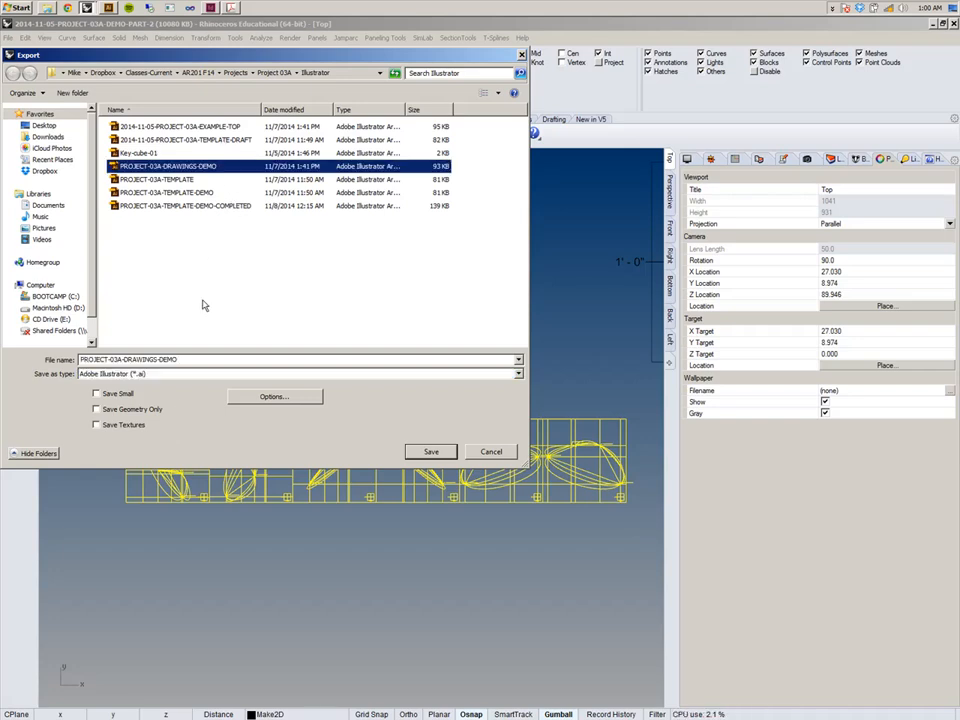
pyautogui.click(202, 206)
pyautogui.click(229, 362)
pyautogui.click(229, 362)
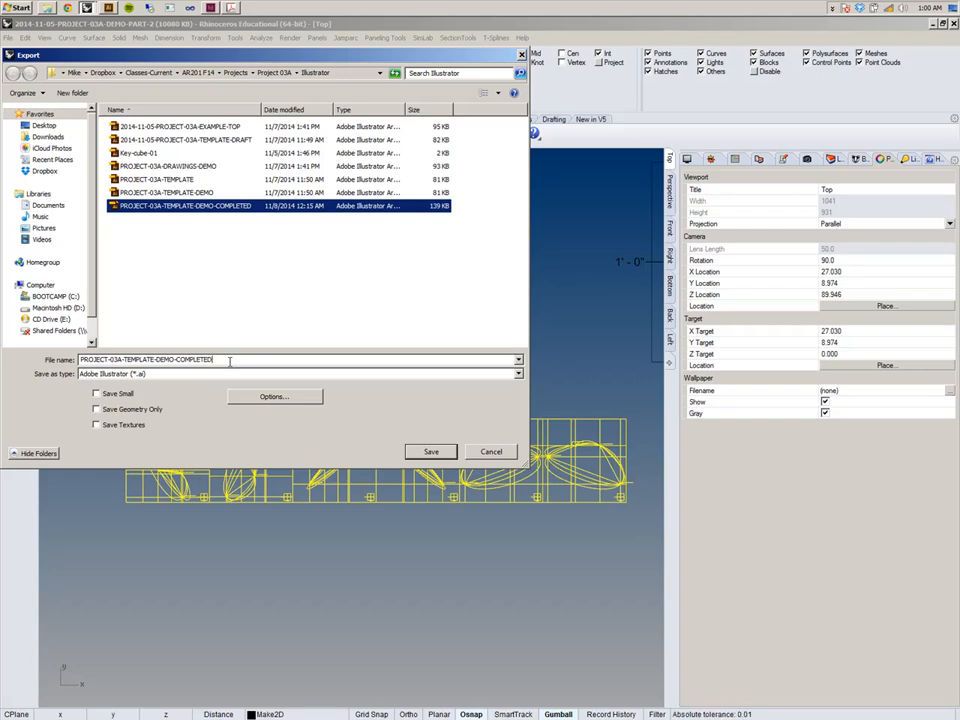
pyautogui.write('-2')
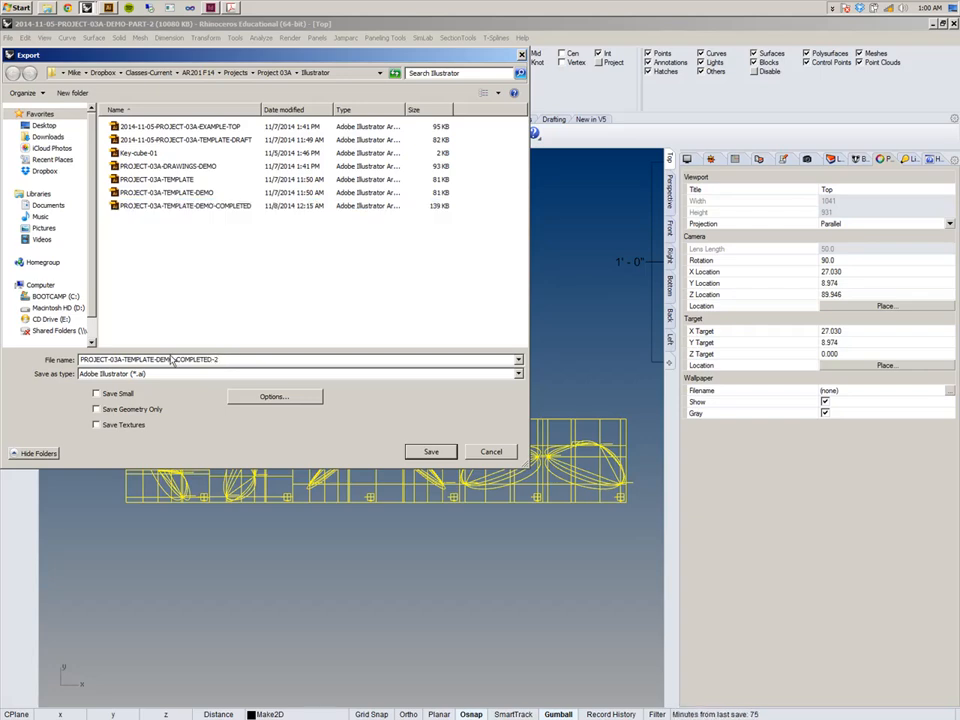
pyautogui.moveTo(213, 359); pyautogui.dragTo(127, 360)
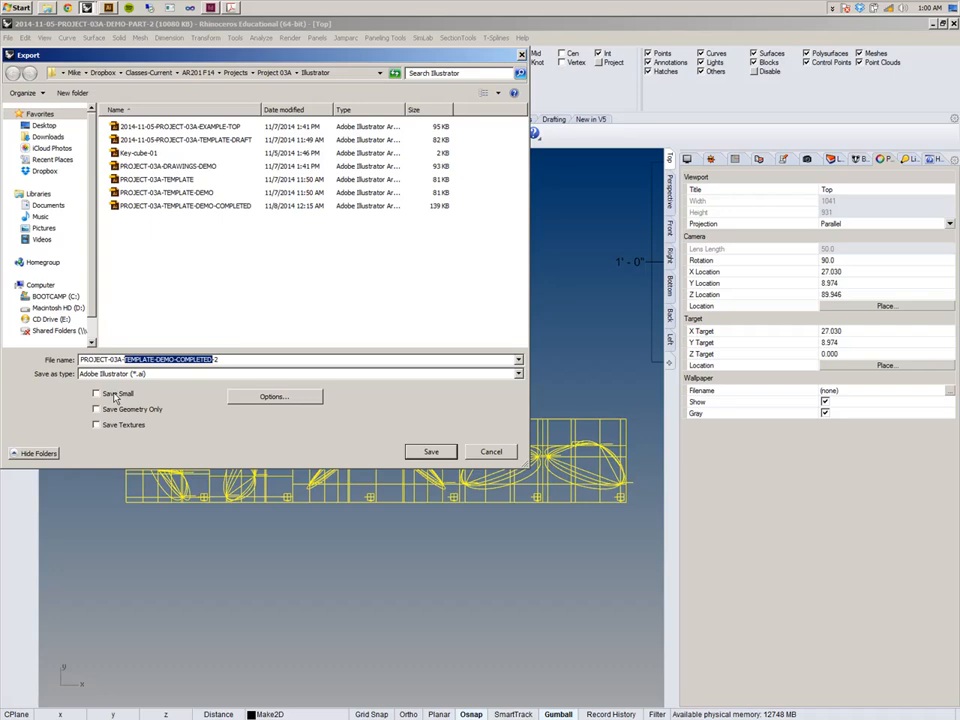
pyautogui.write('OR')
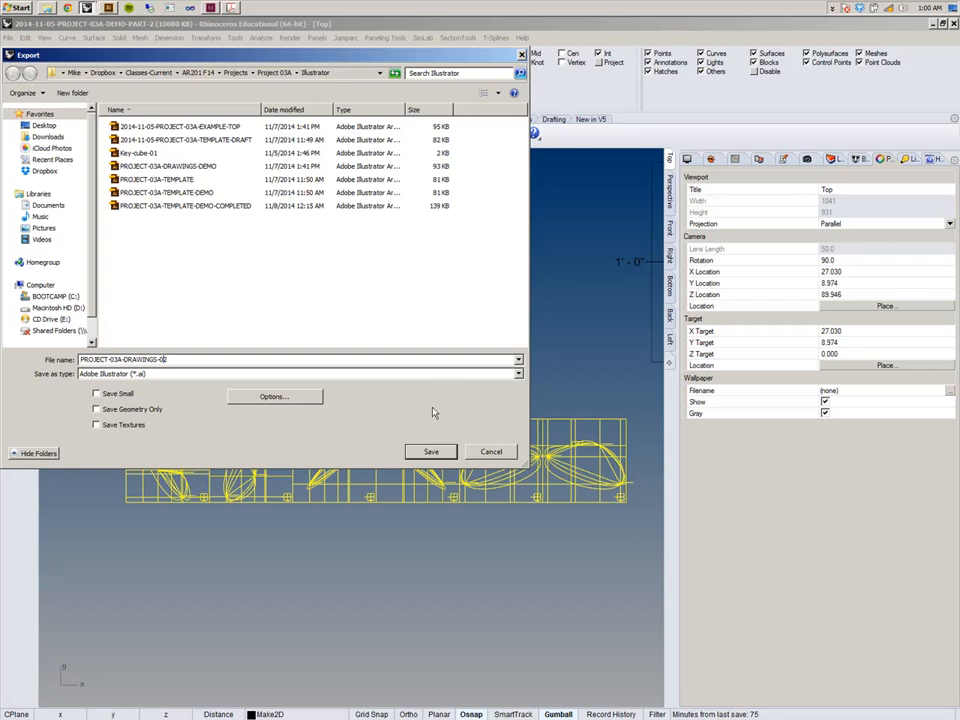
pyautogui.click(431, 451)
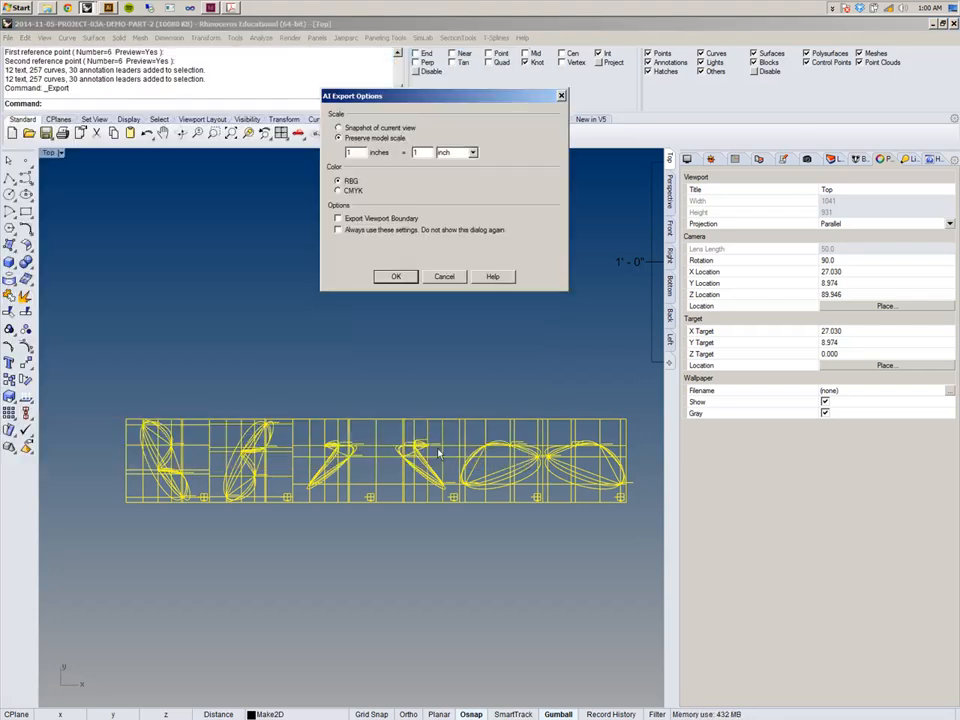
# Keep Preserve model scale at 1 inch = 1 inch in the AI export options and confirm the export.
pyautogui.moveTo(396, 96); pyautogui.dragTo(262, 215)
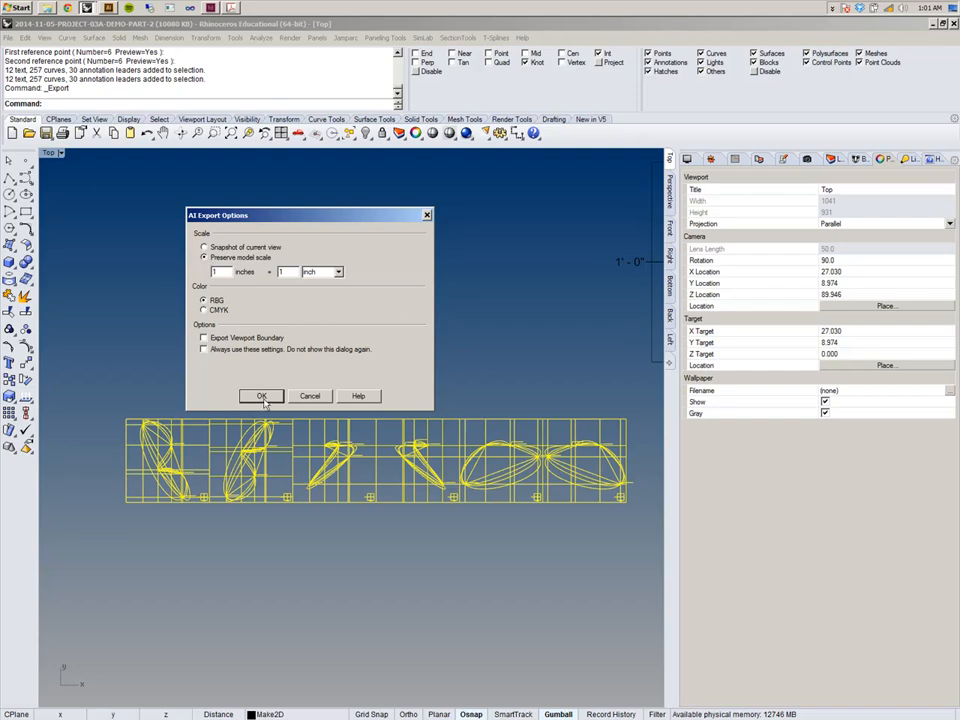
pyautogui.click(204, 247)
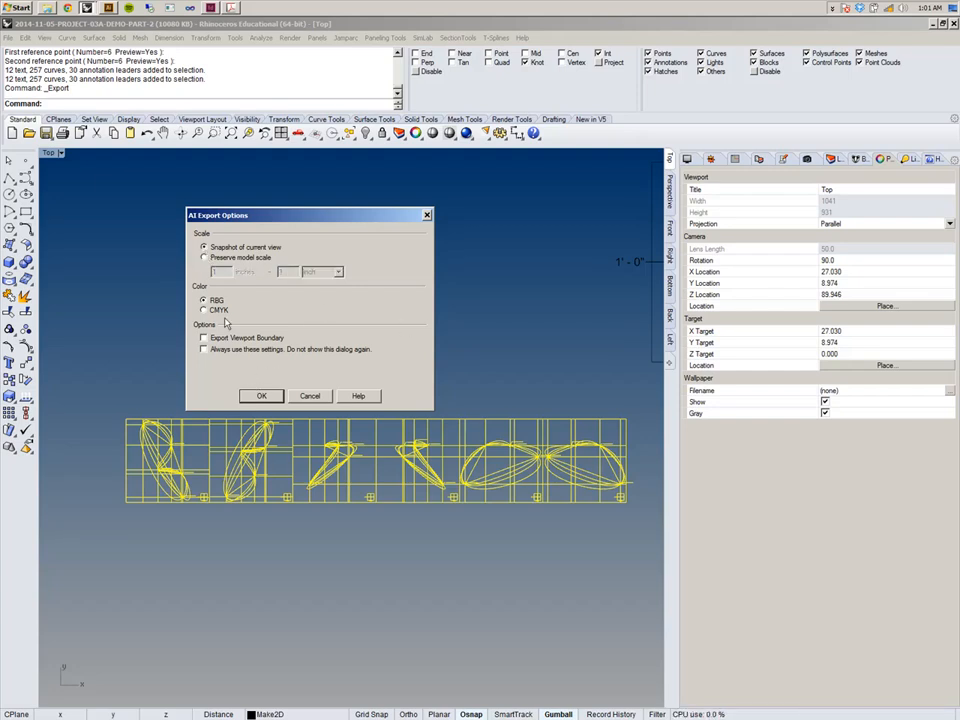
pyautogui.click(205, 257)
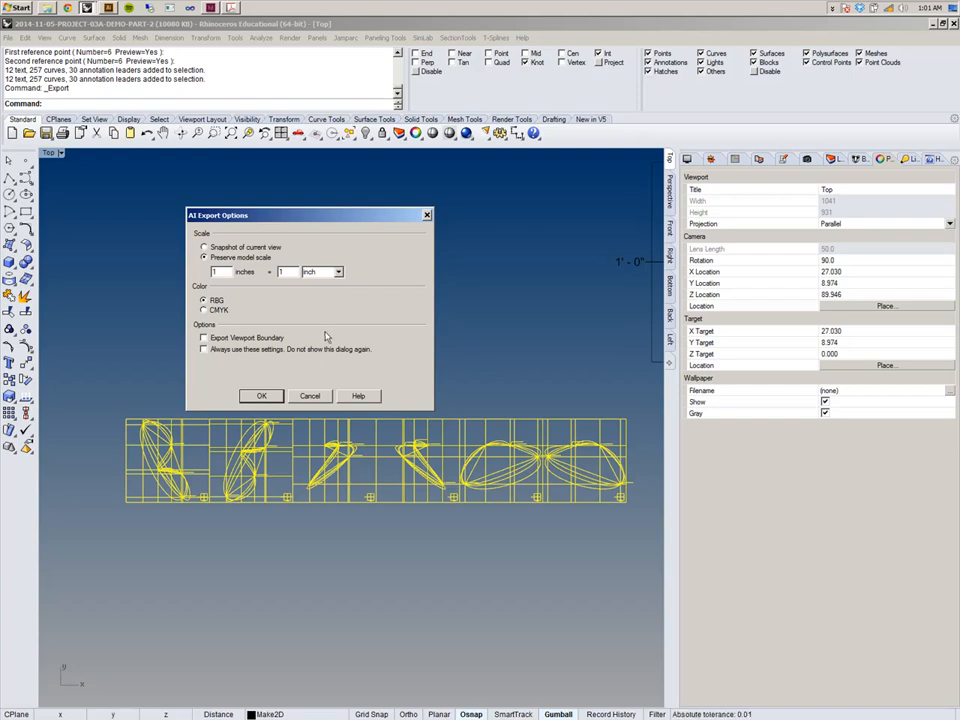
pyautogui.click(262, 396)
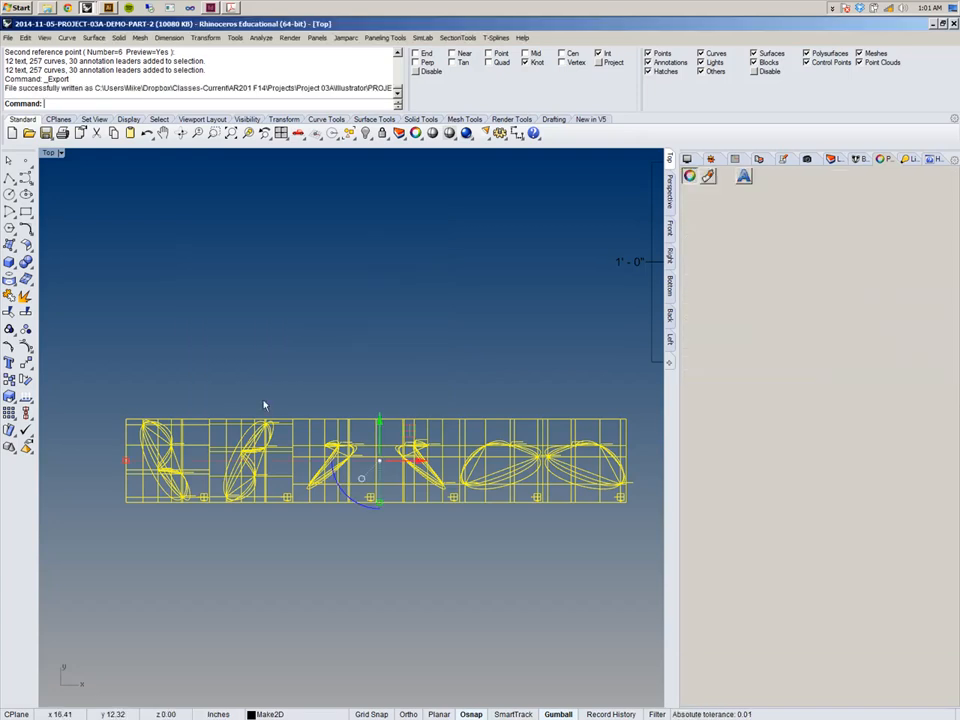
# Switch to Illustrator and open the PROJECT-03A-TEMPLATE file.
pyautogui.click(108, 8)
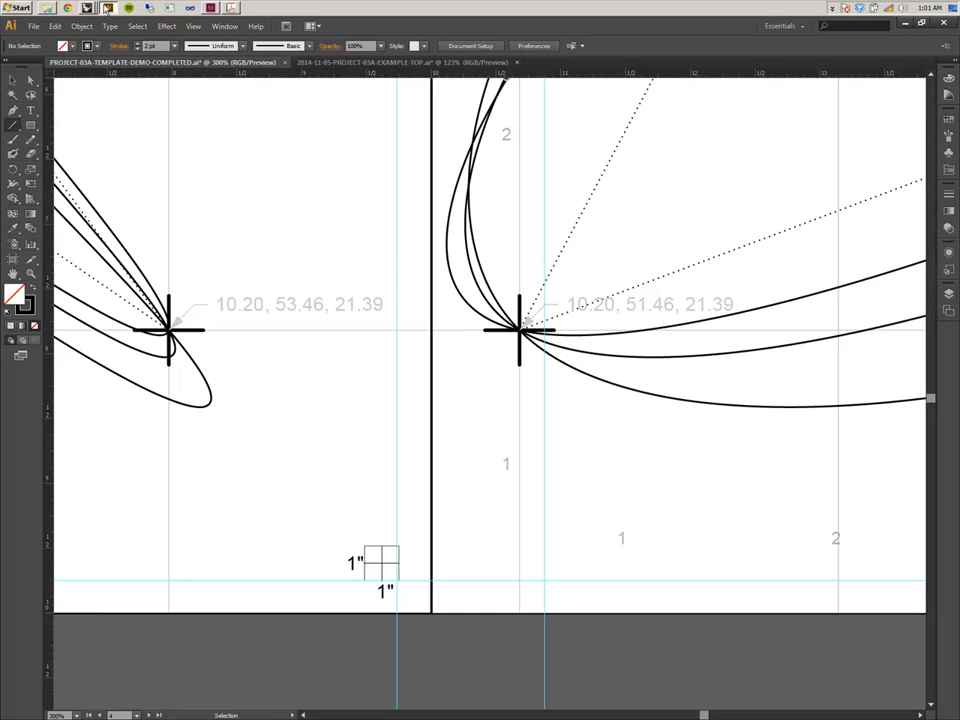
pyautogui.scroll(1, 231, 175)
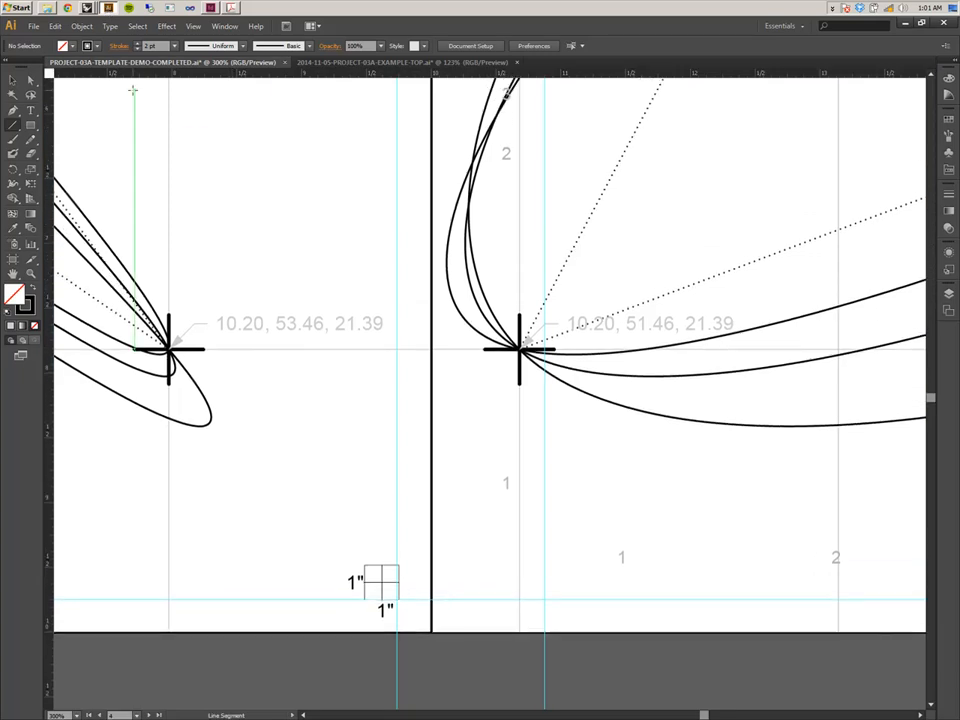
pyautogui.click(33, 26)
pyautogui.click(52, 62)
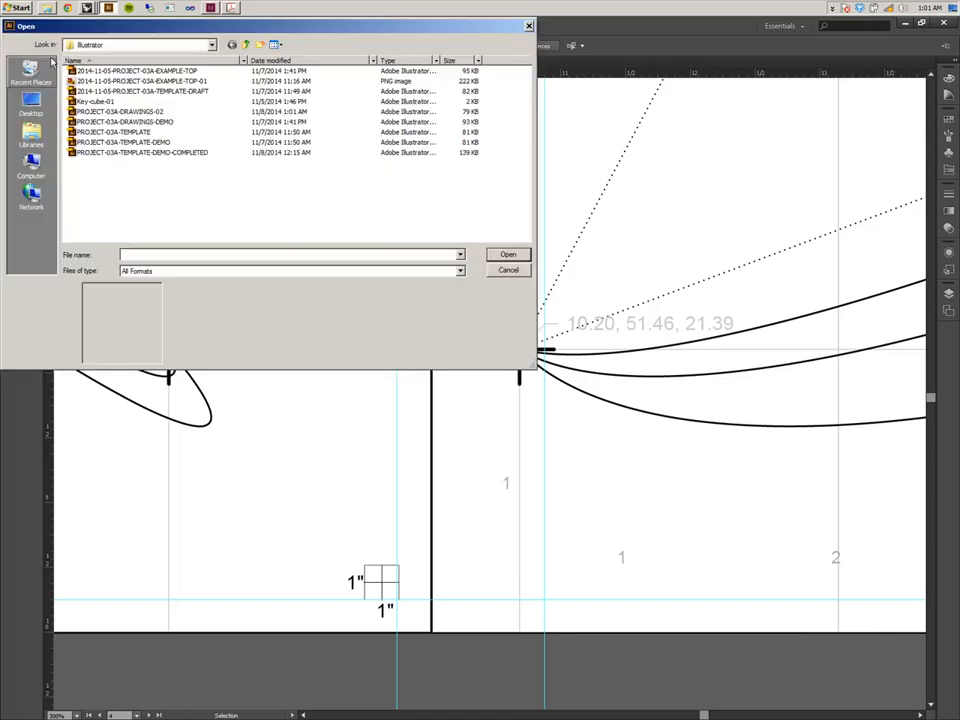
pyautogui.click(127, 132)
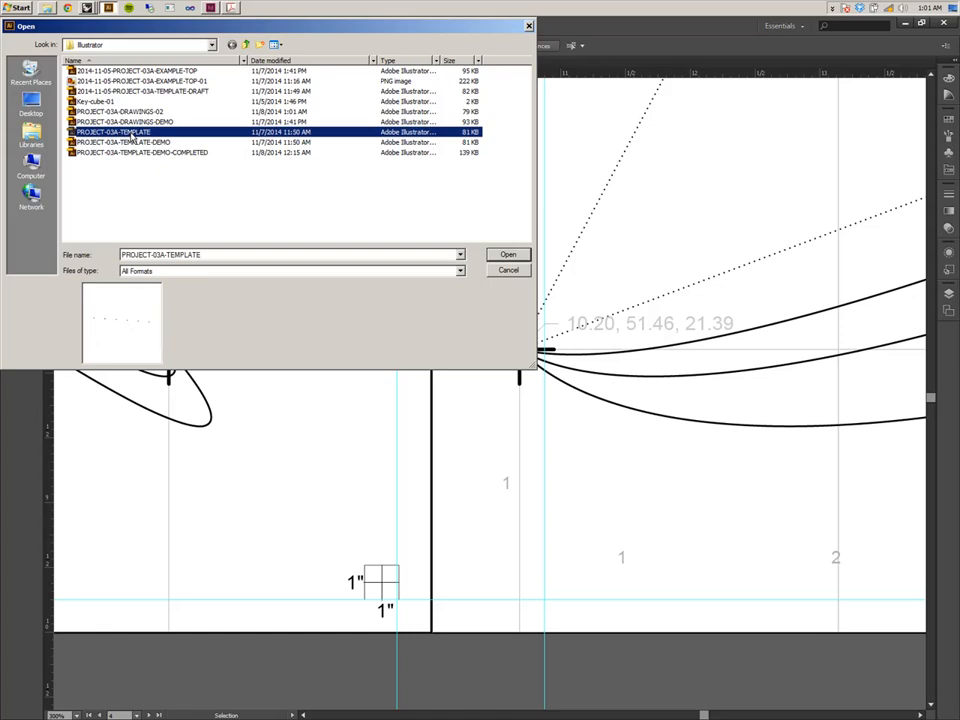
pyautogui.doubleClick(130, 133)
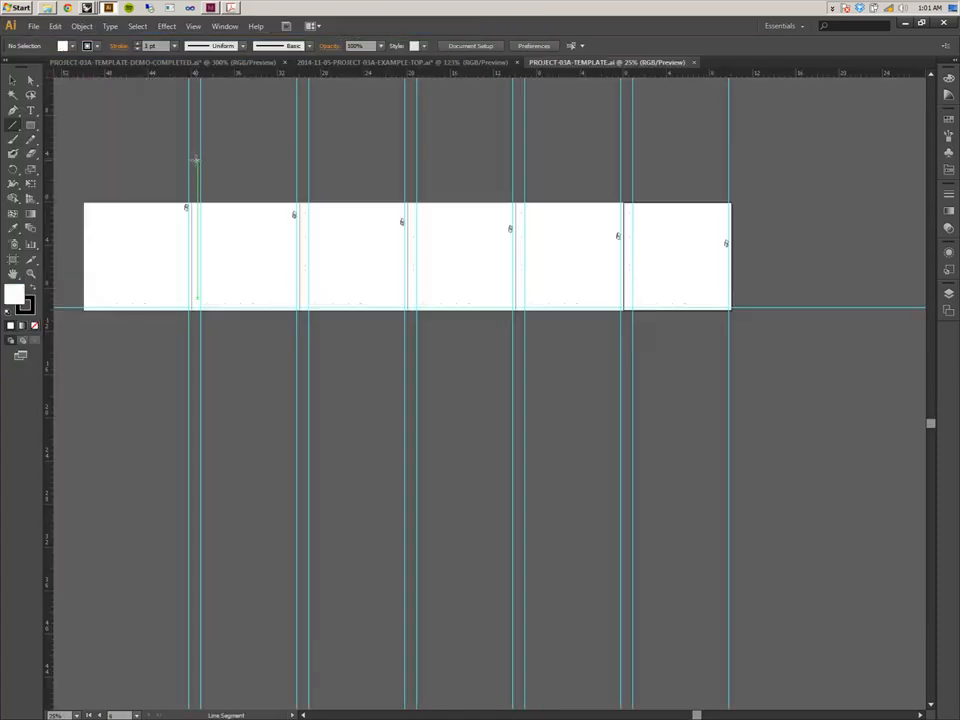
# Open the Layers panel, collapse the Labels sublayers and lock the Key sublayer.
pyautogui.scroll(3, 692, 330)
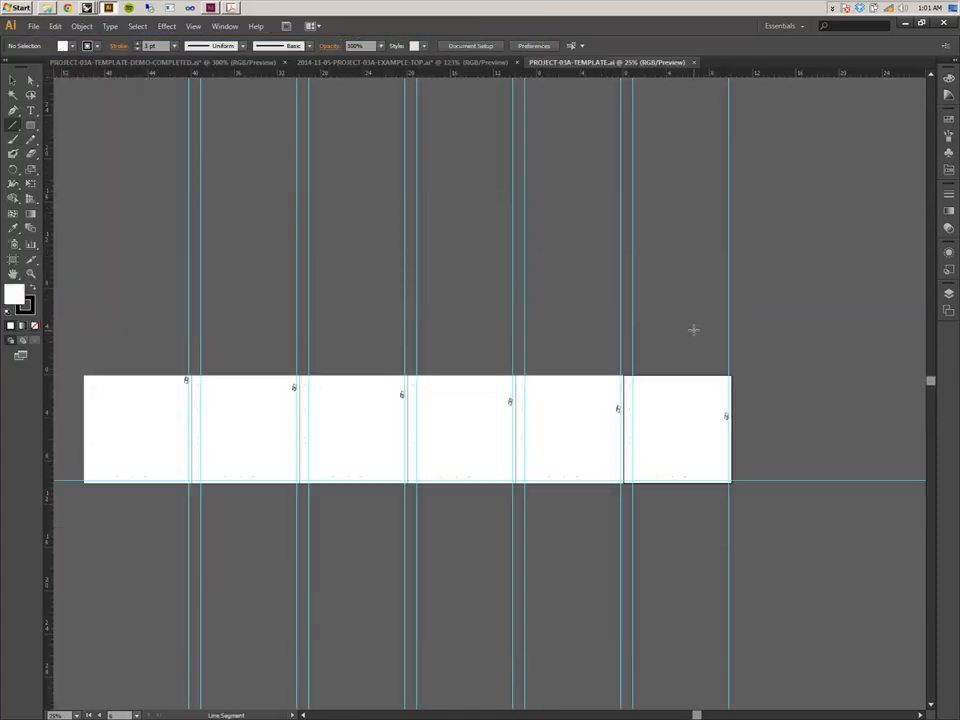
pyautogui.scroll(-2, 689, 326)
pyautogui.click(948, 293)
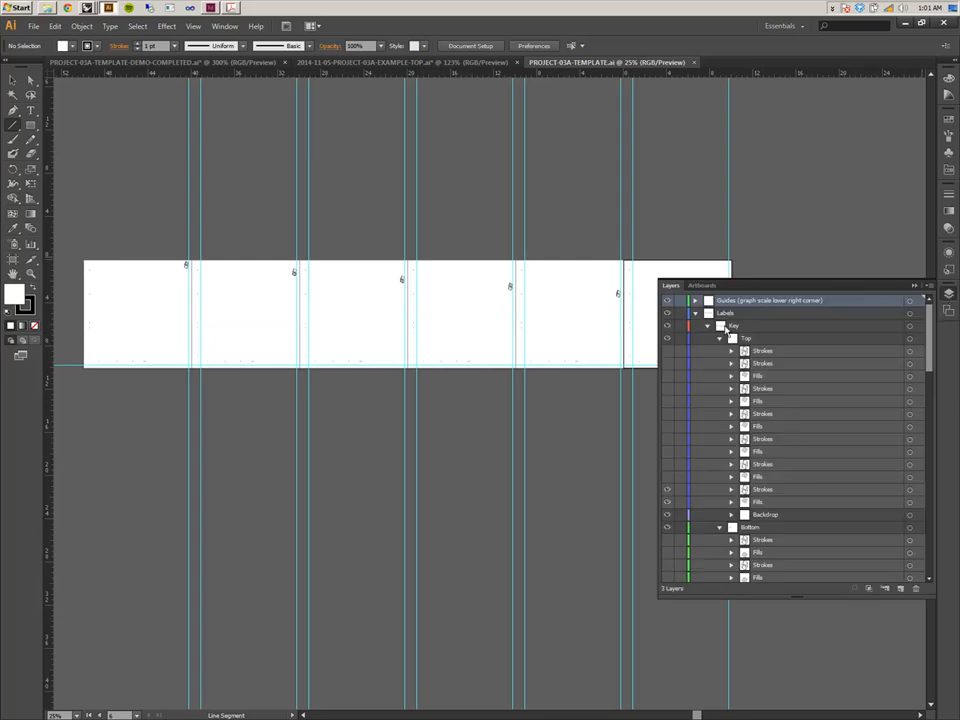
pyautogui.click(707, 326)
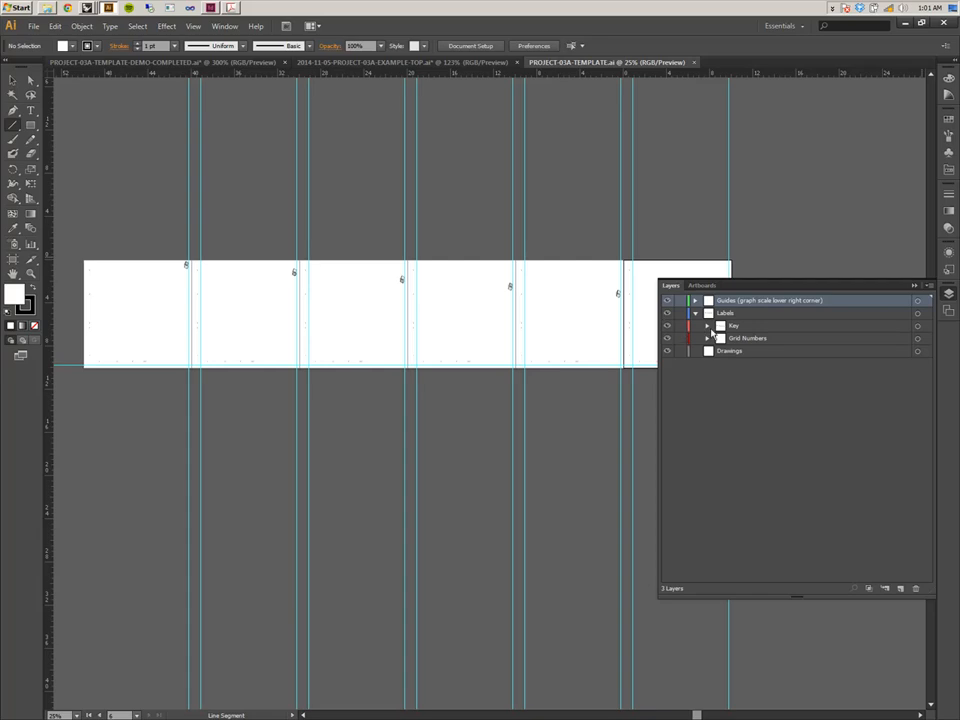
pyautogui.click(707, 327)
pyautogui.click(707, 327)
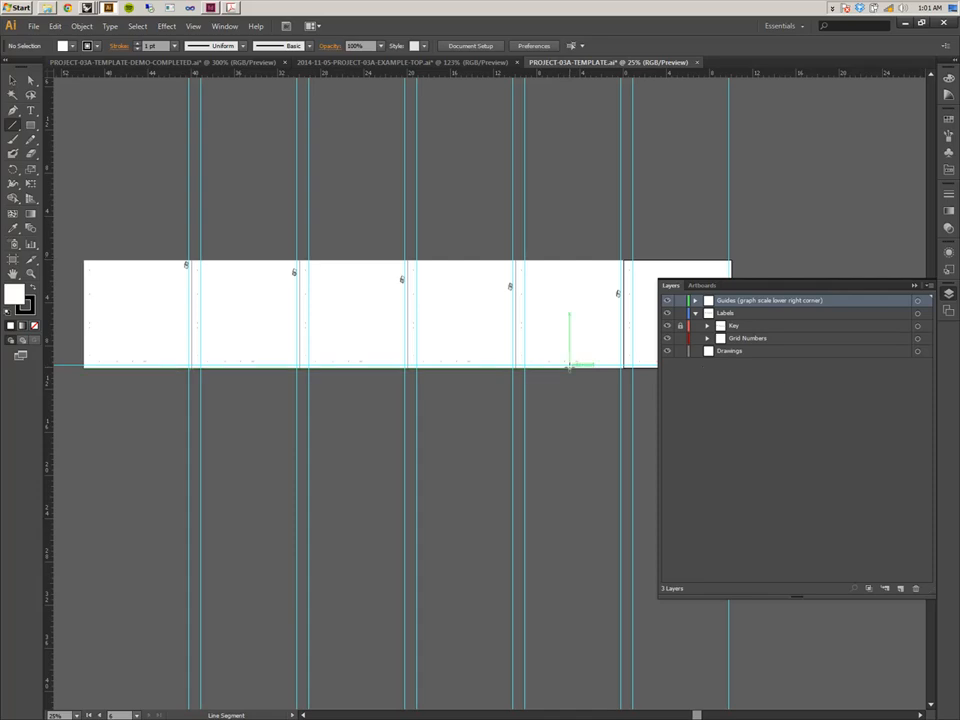
# Hide the Guides (graph scale lower right corner) layer.
pyautogui.click(667, 301)
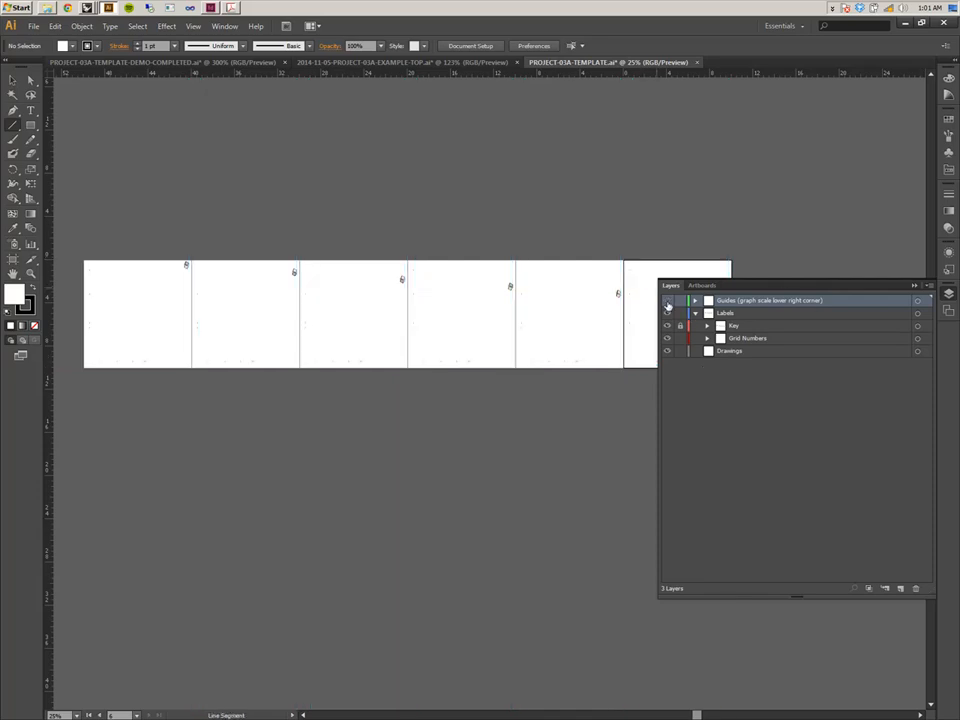
pyautogui.click(667, 301)
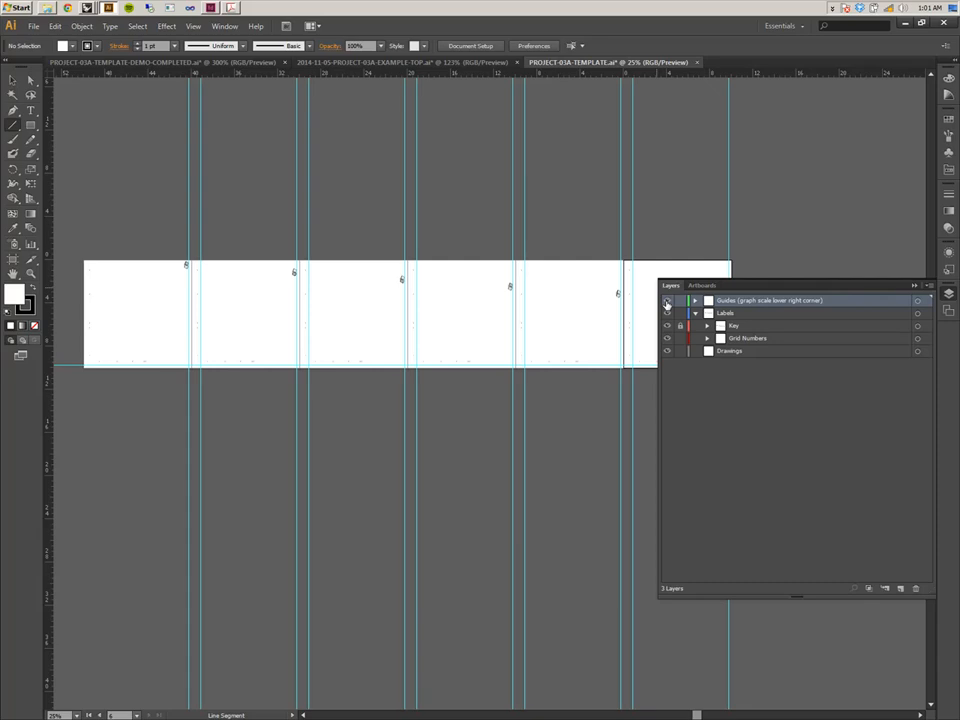
pyautogui.click(667, 302)
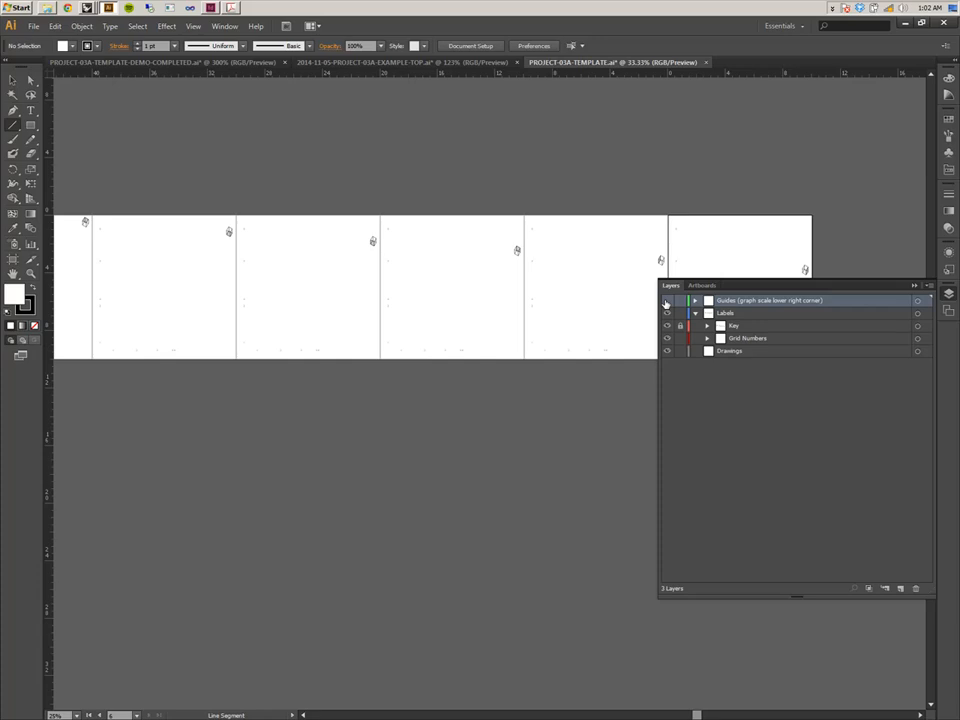
# Zoom in and pan across the template's view frames to examine them.
pyautogui.hotkey('ctrl', '=')
pyautogui.hotkey('ctrl', '=')
pyautogui.hotkey('ctrl', '=')
pyautogui.moveTo(265, 210); pyautogui.dragTo(604, 411)
pyautogui.moveTo(347, 379); pyautogui.dragTo(462, 378)
pyautogui.hotkey('ctrl', '=')
pyautogui.hotkey('ctrl', '=')
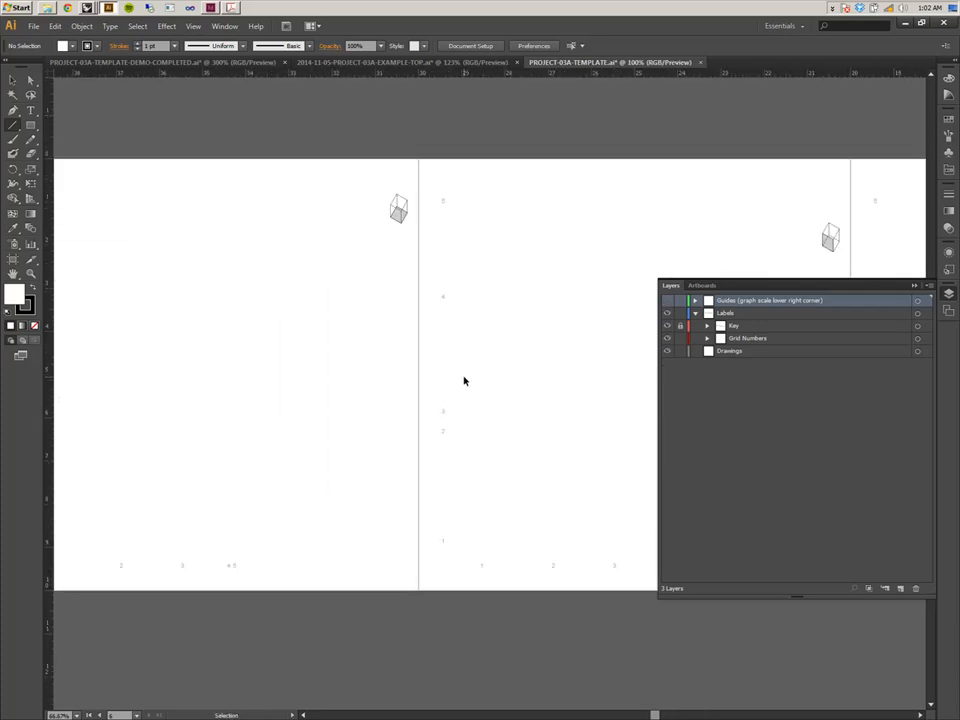
# Pan across the template's view frames to examine the key cubes and grid numbers.
pyautogui.moveTo(560, 297); pyautogui.dragTo(476, 341)
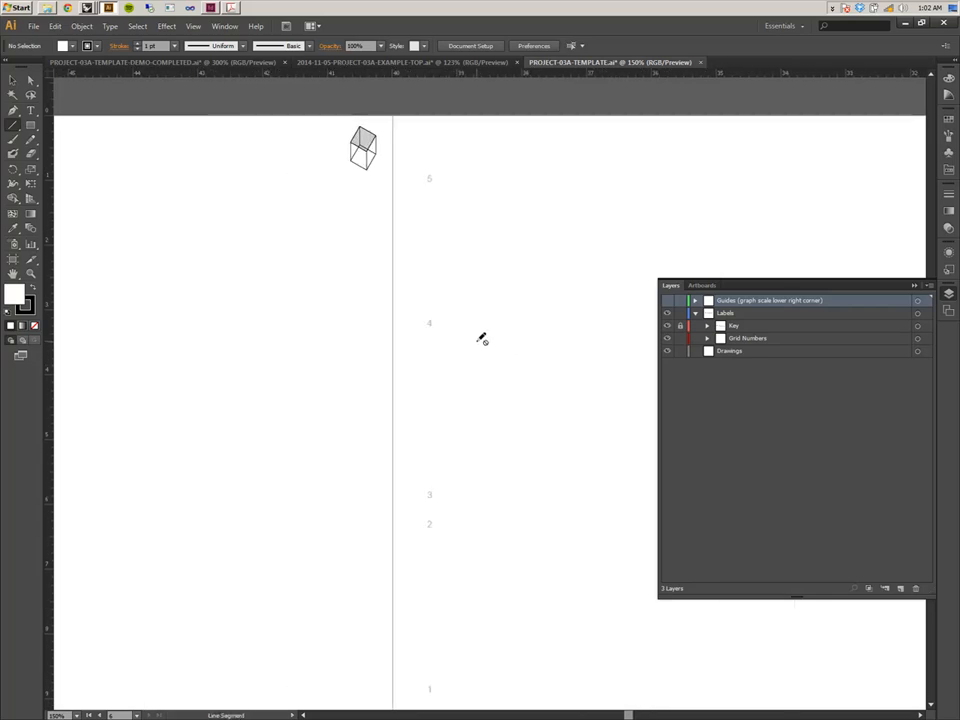
pyautogui.moveTo(493, 238); pyautogui.dragTo(706, 290)
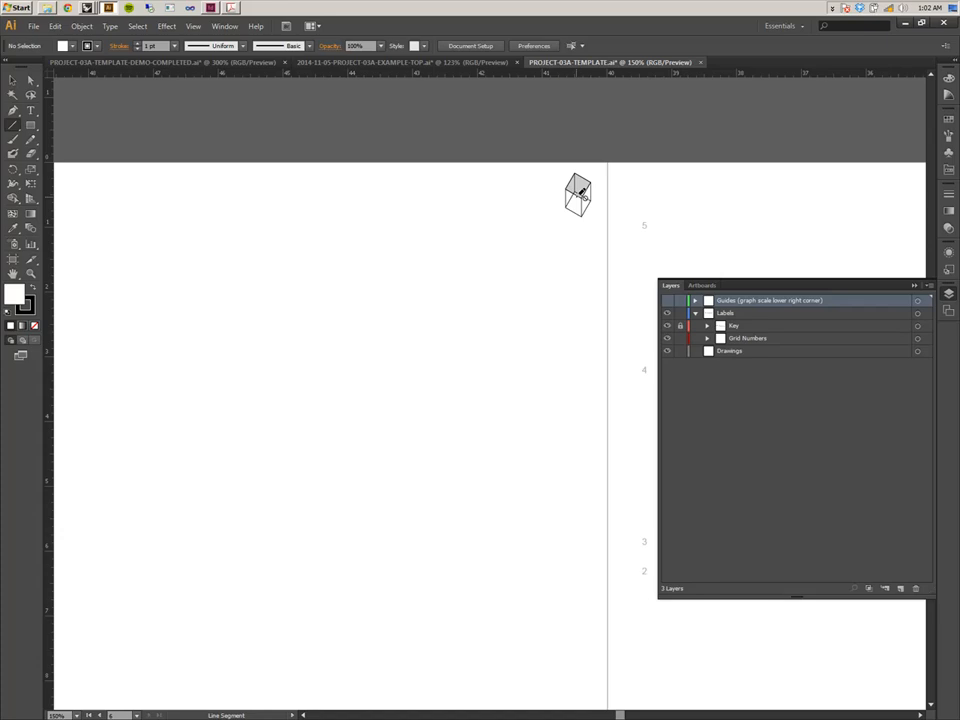
pyautogui.moveTo(690, 195); pyautogui.dragTo(222, 200)
pyautogui.moveTo(561, 219)
pyautogui.mouseDown()
pyautogui.moveTo(188, 216)
pyautogui.moveTo(58, 235)
pyautogui.mouseUp()
pyautogui.moveTo(661, 239); pyautogui.dragTo(201, 234)
pyautogui.moveTo(776, 229); pyautogui.dragTo(153, 238)
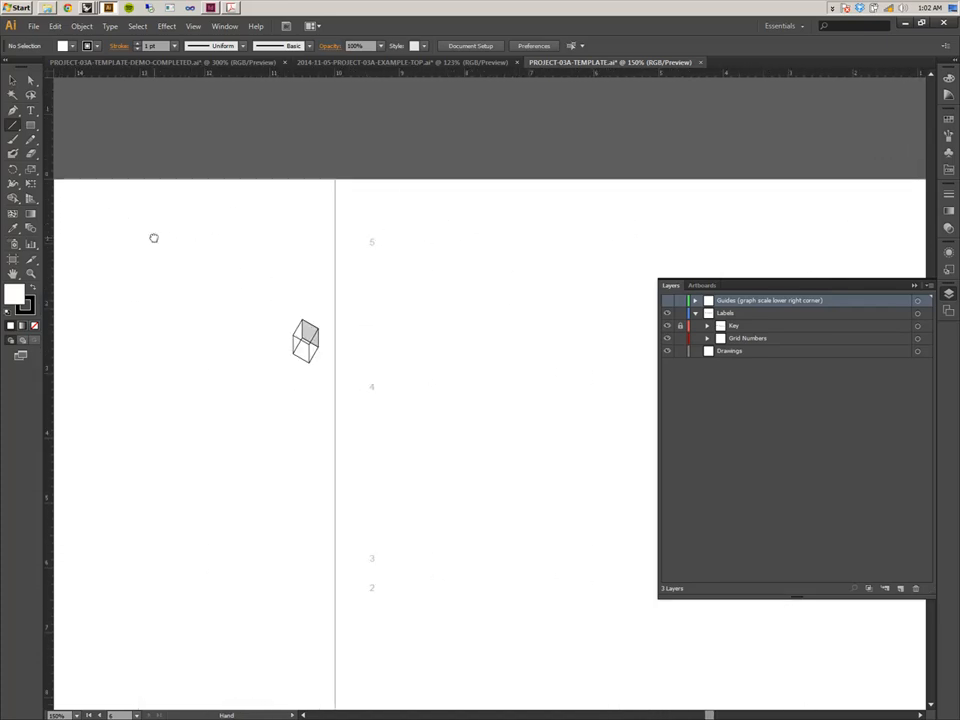
pyautogui.moveTo(547, 308)
pyautogui.mouseDown()
pyautogui.moveTo(471, 279)
pyautogui.moveTo(107, 246)
pyautogui.mouseUp()
pyautogui.moveTo(788, 237); pyautogui.dragTo(249, 219)
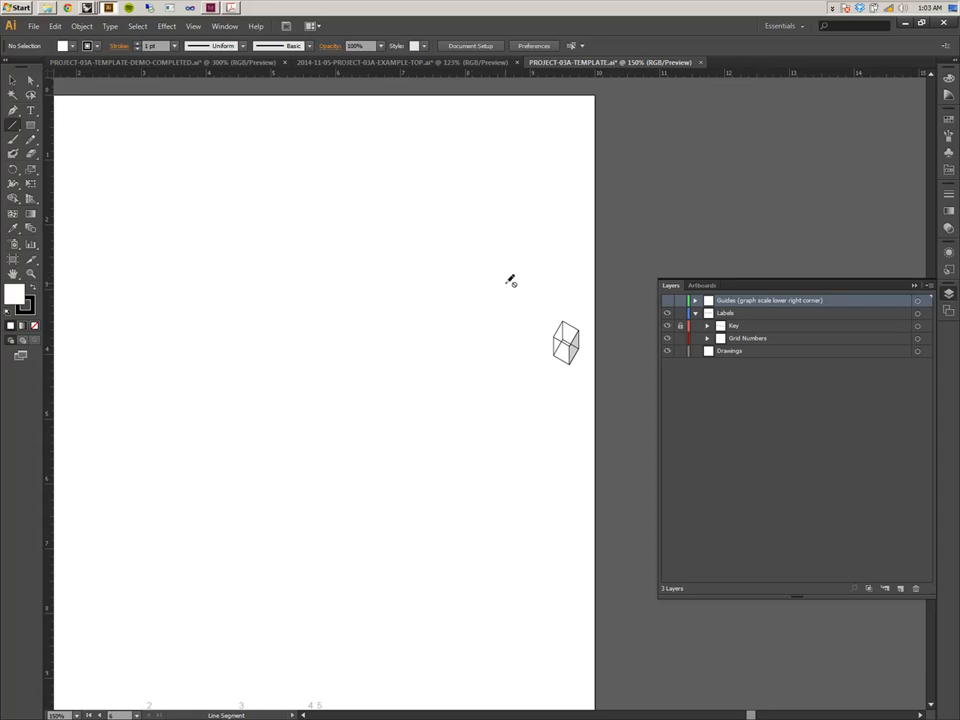
# Switch to Rhino's AR201-PROJECT-03A-TEMPLATE file and maximize the Top viewport.
pyautogui.click(87, 9)
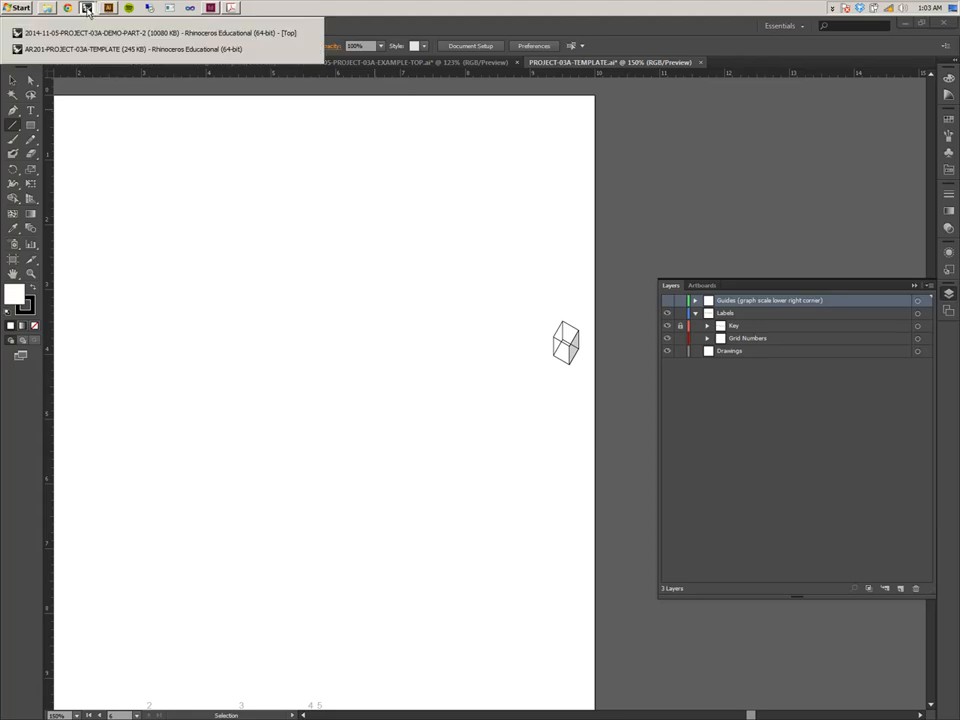
pyautogui.click(97, 47)
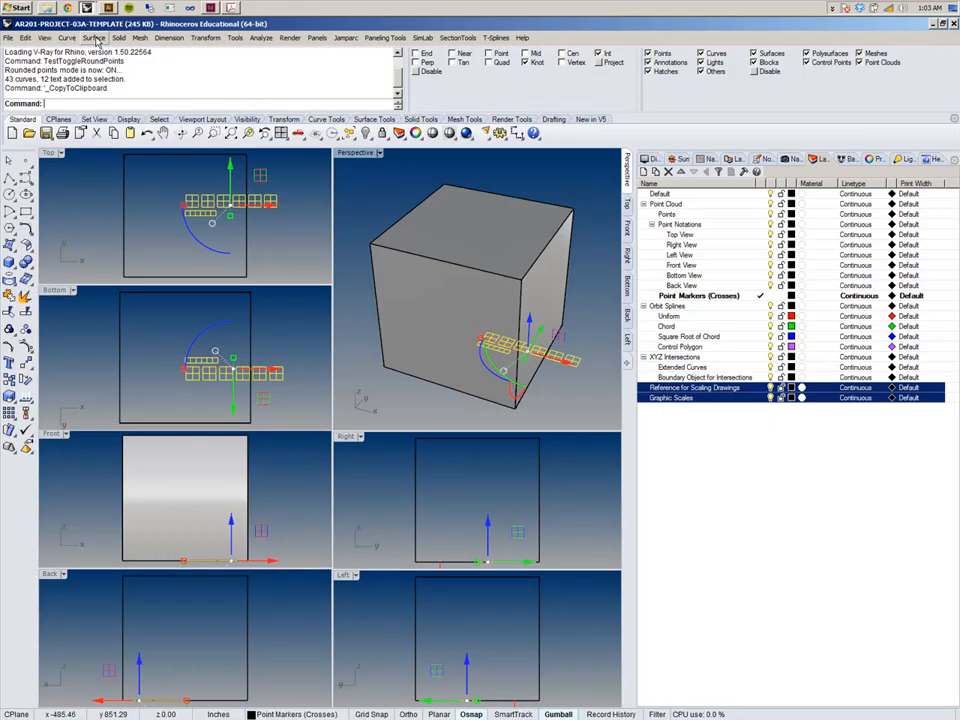
pyautogui.doubleClick(51, 155)
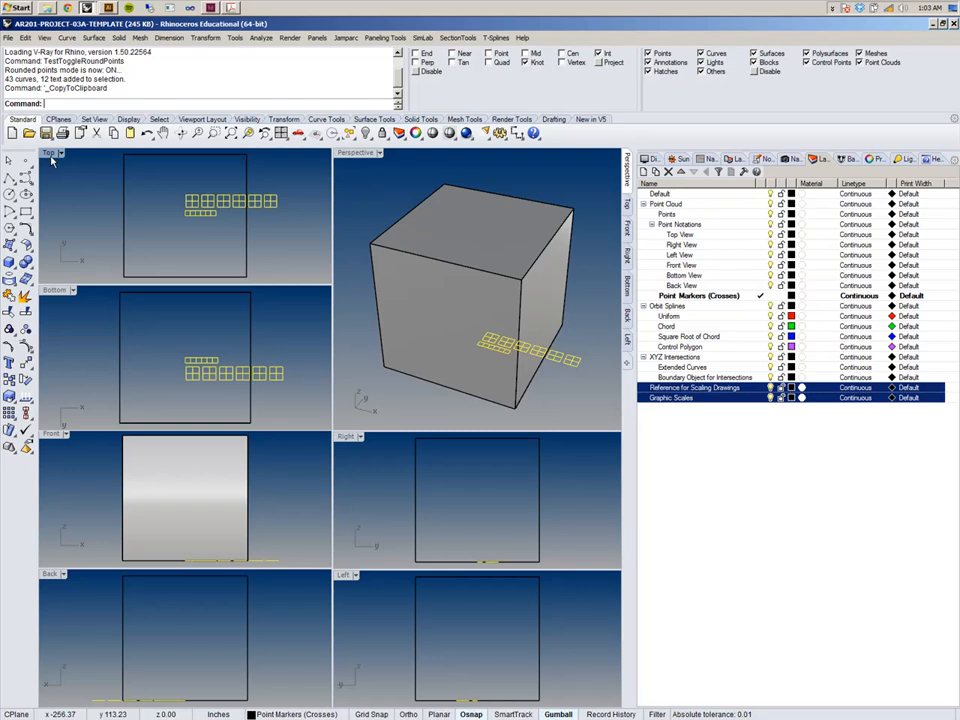
pyautogui.moveTo(326, 255); pyautogui.dragTo(326, 262, button='right')
pyautogui.scroll(-5, 326, 290)
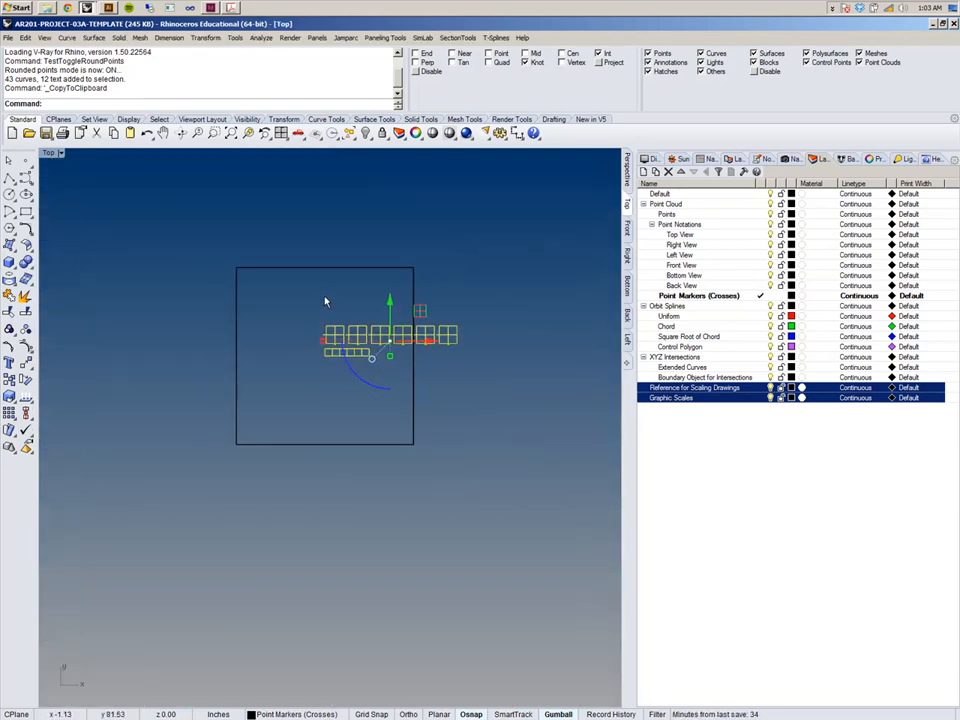
# Run the Grid command and turn on ShowGrid and ShowGridAxes for the Top viewport.
pyautogui.write('grid')
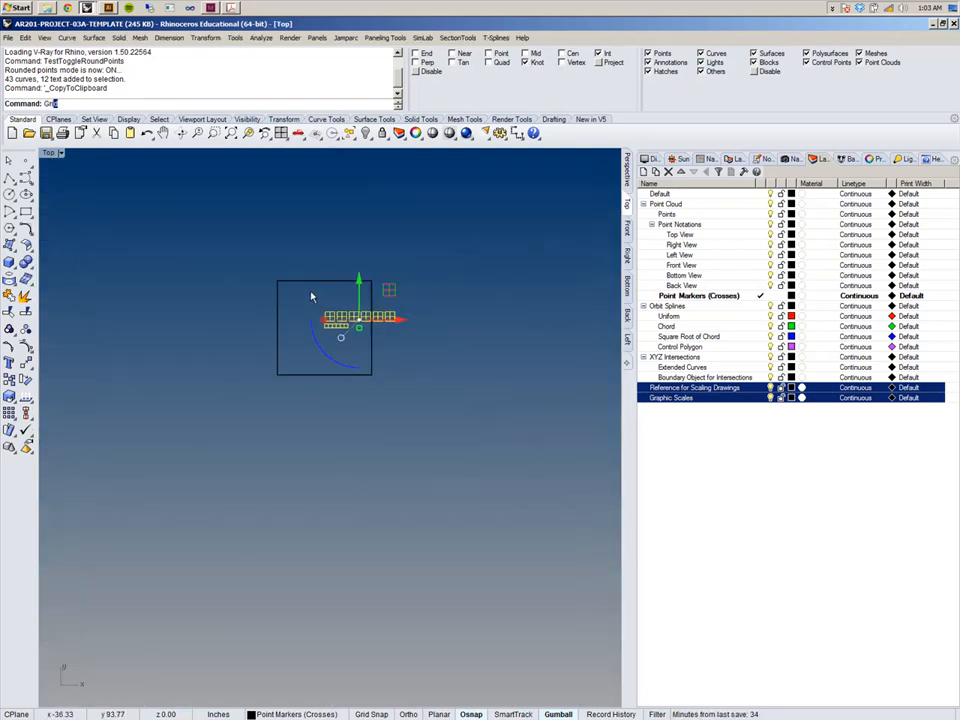
pyautogui.press('Return')
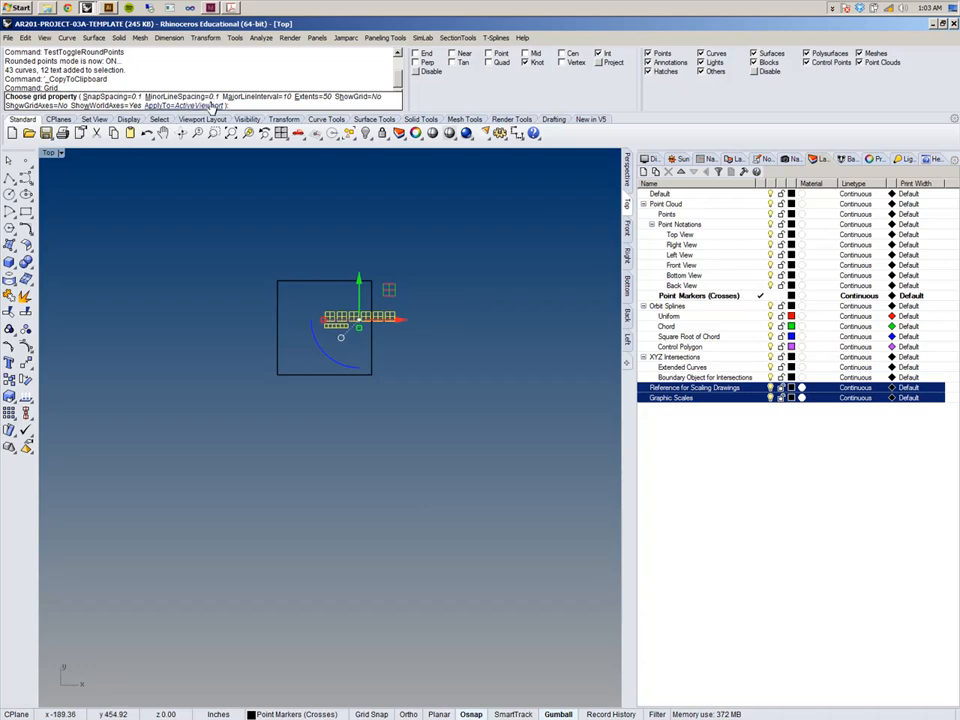
pyautogui.click(356, 96)
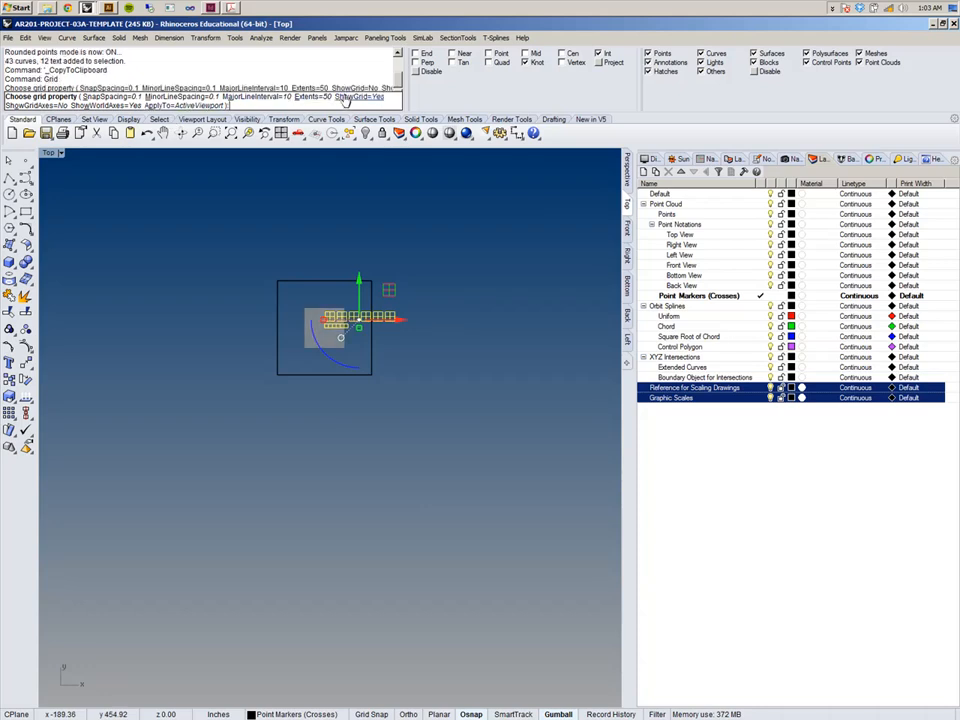
pyautogui.click(45, 106)
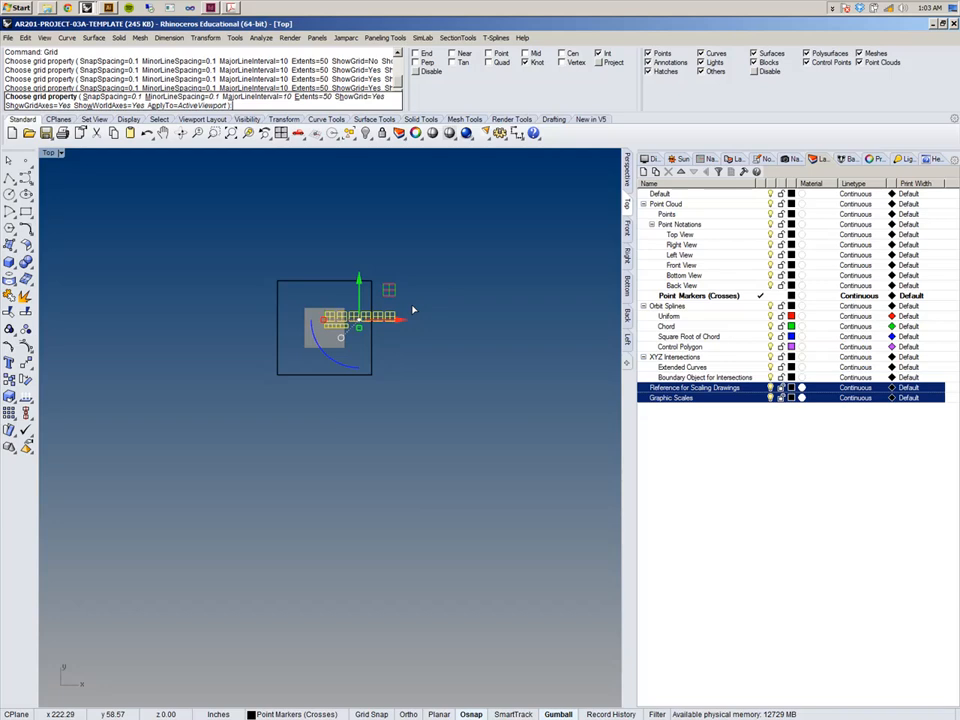
# Zoom and pan the Top viewport to examine the grid around the origin.
pyautogui.scroll(5, 365, 320)
pyautogui.scroll(3, 366, 323)
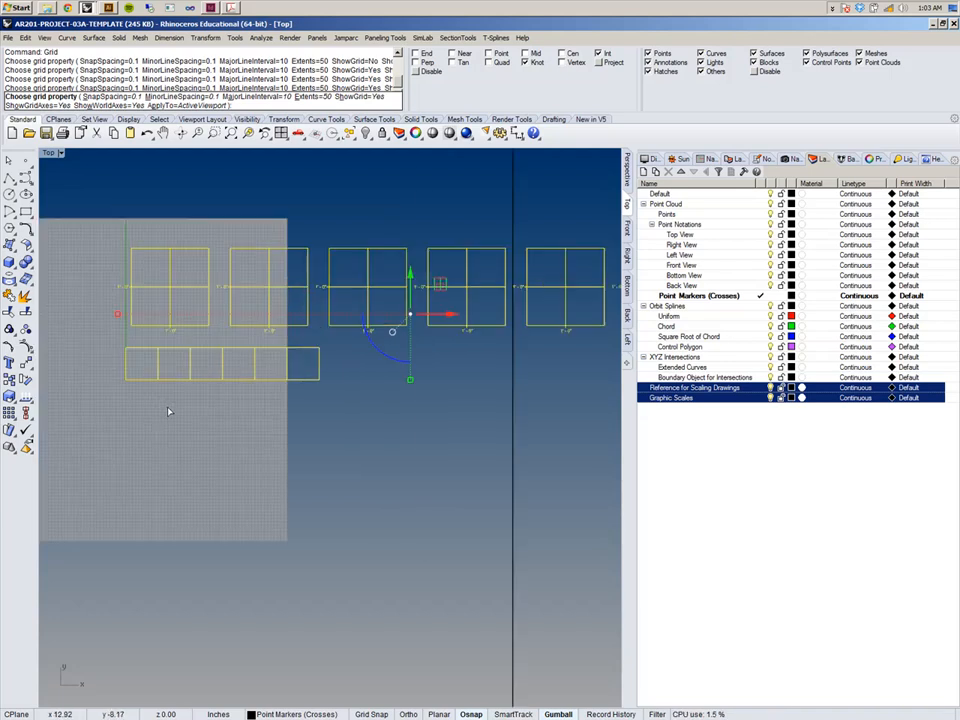
pyautogui.scroll(3, 356, 347)
pyautogui.press('Escape')
pyautogui.press('Escape')
pyautogui.moveTo(496, 271); pyautogui.dragTo(291, 251, button='right')
pyautogui.scroll(10, 218, 379)
pyautogui.moveTo(328, 426); pyautogui.dragTo(272, 420, button='right')
pyautogui.scroll(-6, 271, 419)
pyautogui.click(771, 398)
pyautogui.click(771, 398)
pyautogui.click(771, 398)
pyautogui.moveTo(273, 447)
pyautogui.mouseDown(button='right')
pyautogui.moveTo(297, 503)
pyautogui.moveTo(275, 487)
pyautogui.moveTo(290, 441)
pyautogui.moveTo(260, 453)
pyautogui.mouseUp(button='right')
pyautogui.scroll(5, 287, 437)
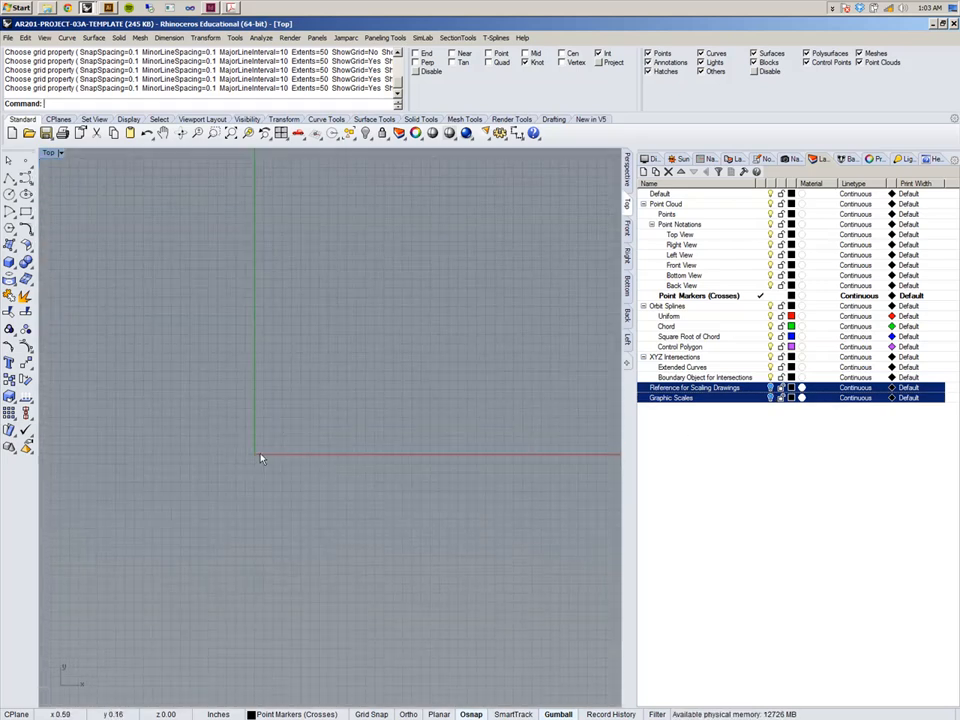
pyautogui.scroll(-3, 260, 452)
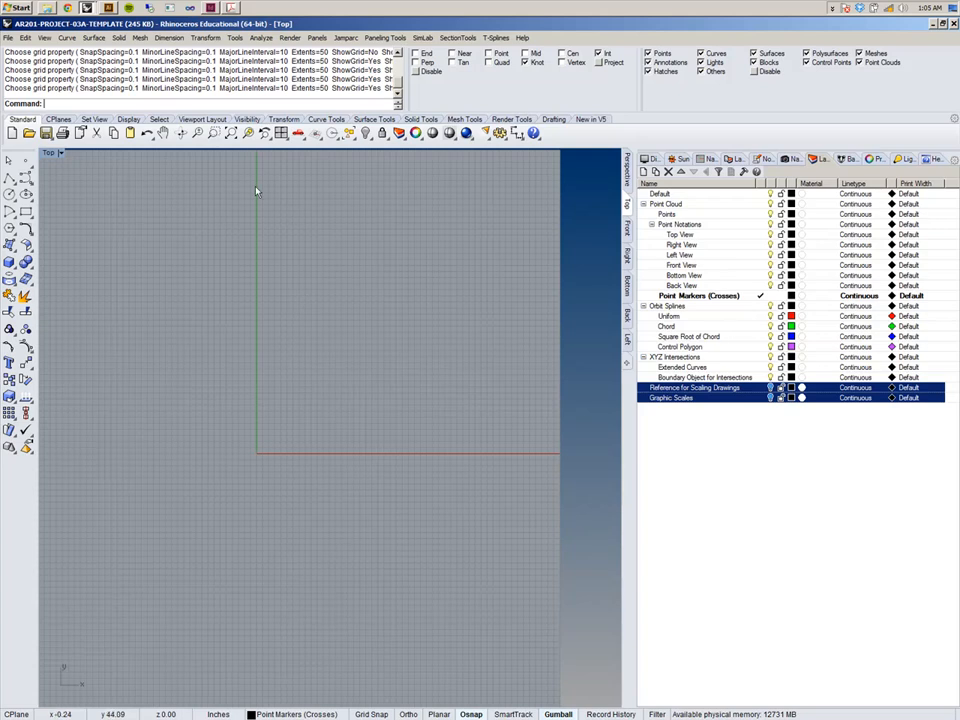
# Switch to Illustrator and zoom out to view all six view frames of the template.
pyautogui.click(109, 8)
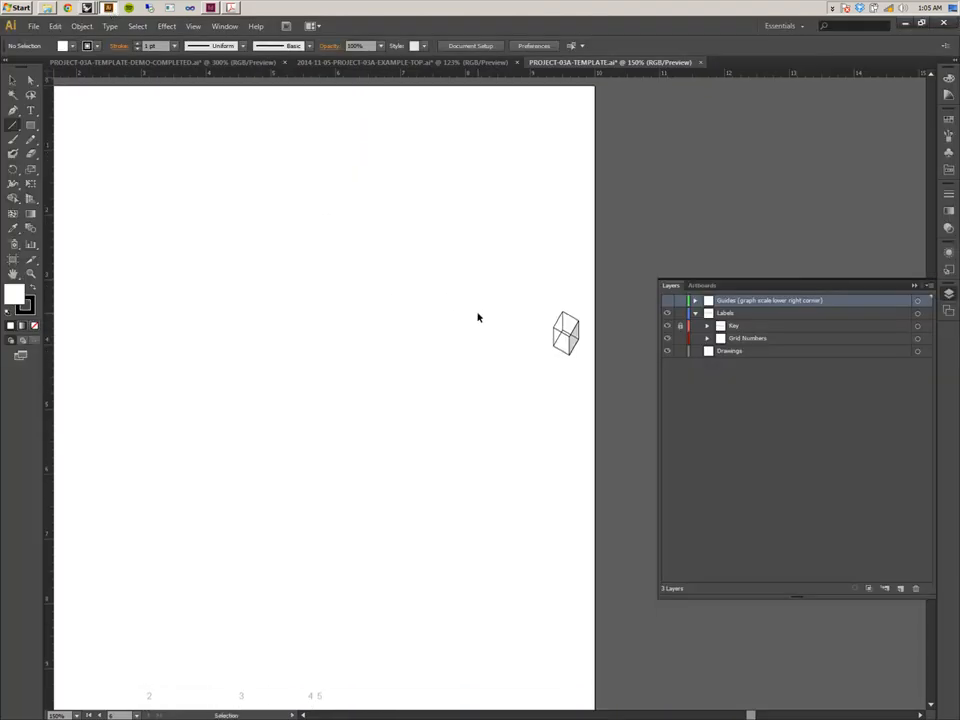
pyautogui.hotkey('ctrl', '-')
pyautogui.hotkey('ctrl', '-')
pyautogui.hotkey('ctrl', '-')
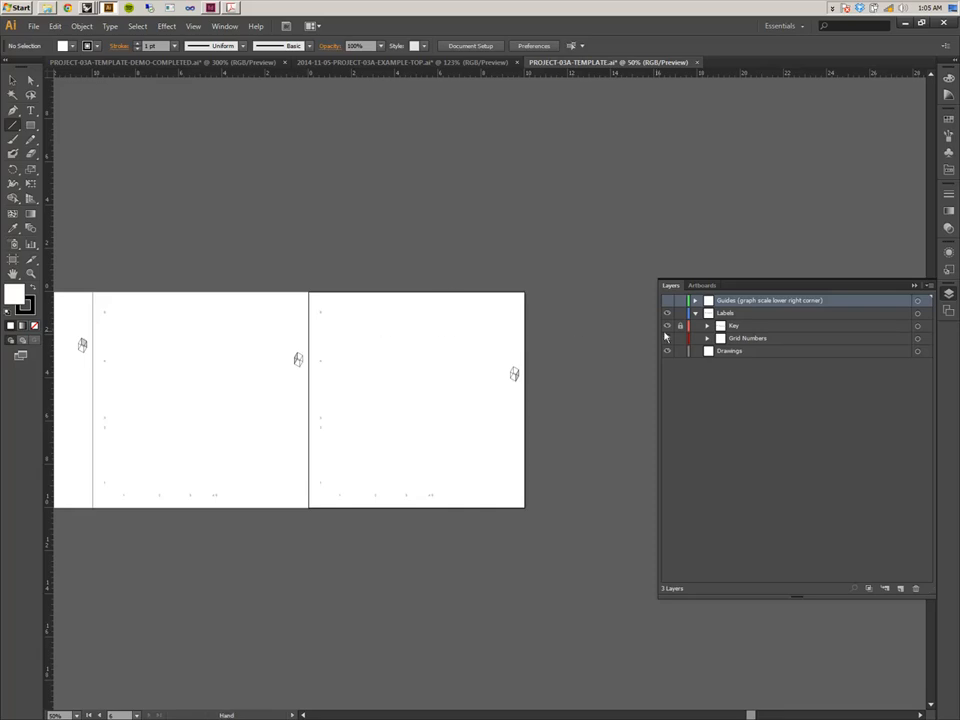
pyautogui.moveTo(266, 231); pyautogui.dragTo(675, 98)
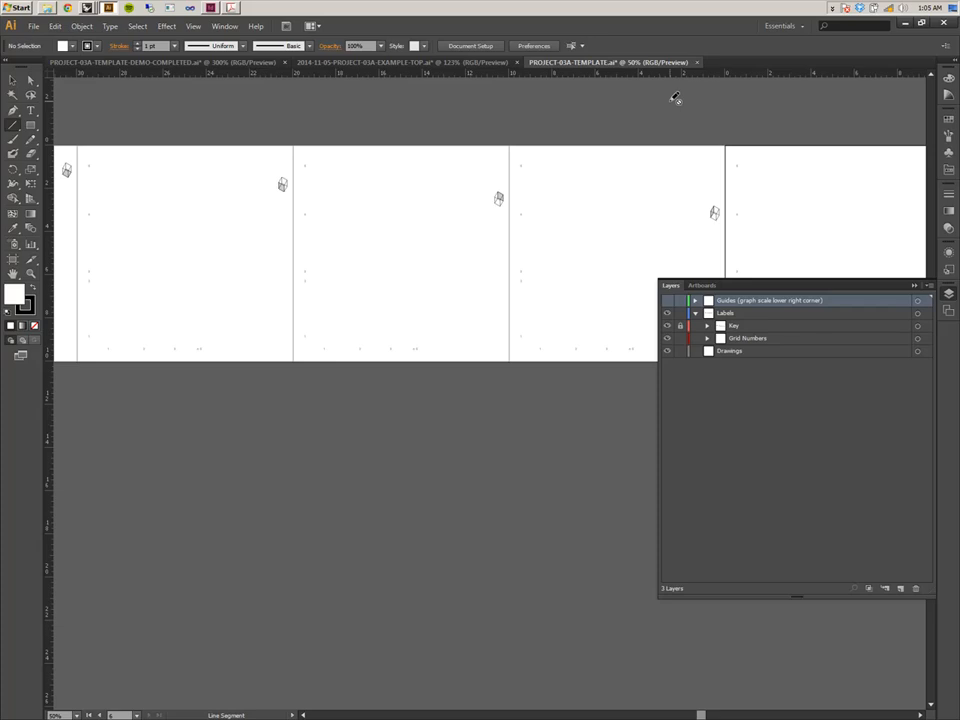
pyautogui.hotkey('ctrl', '-')
pyautogui.hotkey('ctrl', '-')
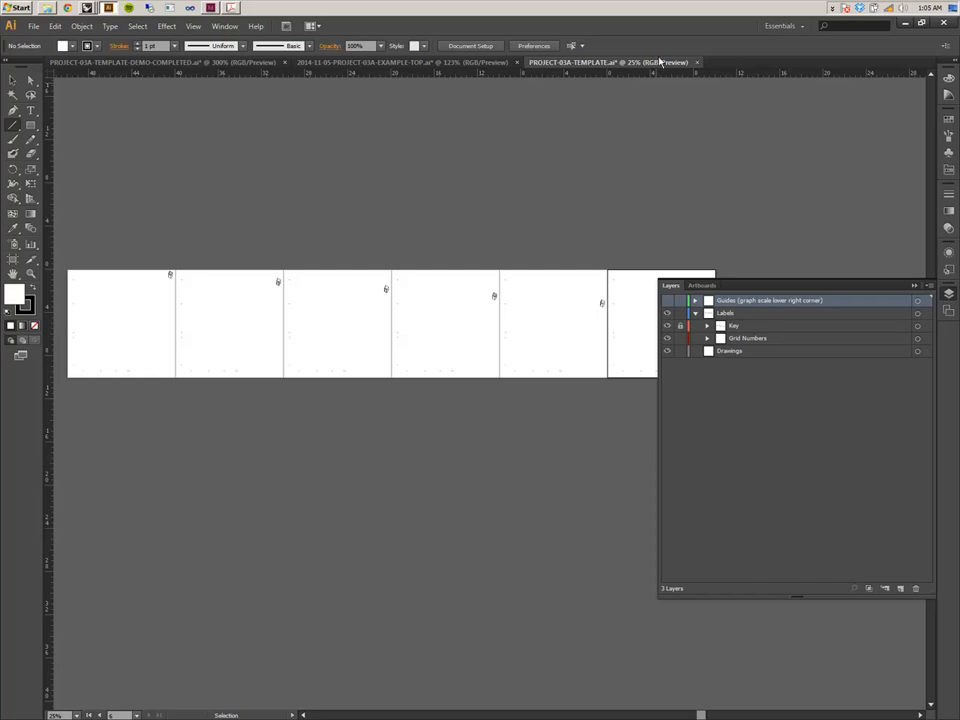
# Zoom in and inspect the grid numbers along the edges of a view frame.
pyautogui.click(680, 326)
pyautogui.click(667, 327)
pyautogui.click(667, 327)
pyautogui.hotkey('ctrl', '+')
pyautogui.hotkey('ctrl', '+')
pyautogui.hotkey('ctrl', '+')
pyautogui.hotkey('ctrl', '+')
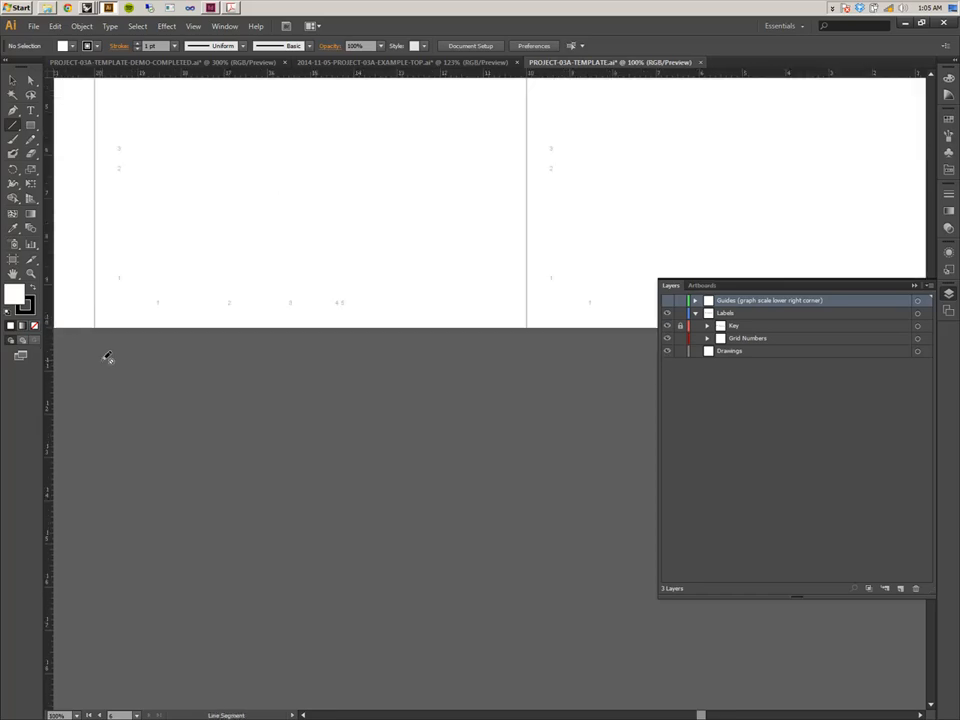
pyautogui.moveTo(246, 236); pyautogui.dragTo(429, 386)
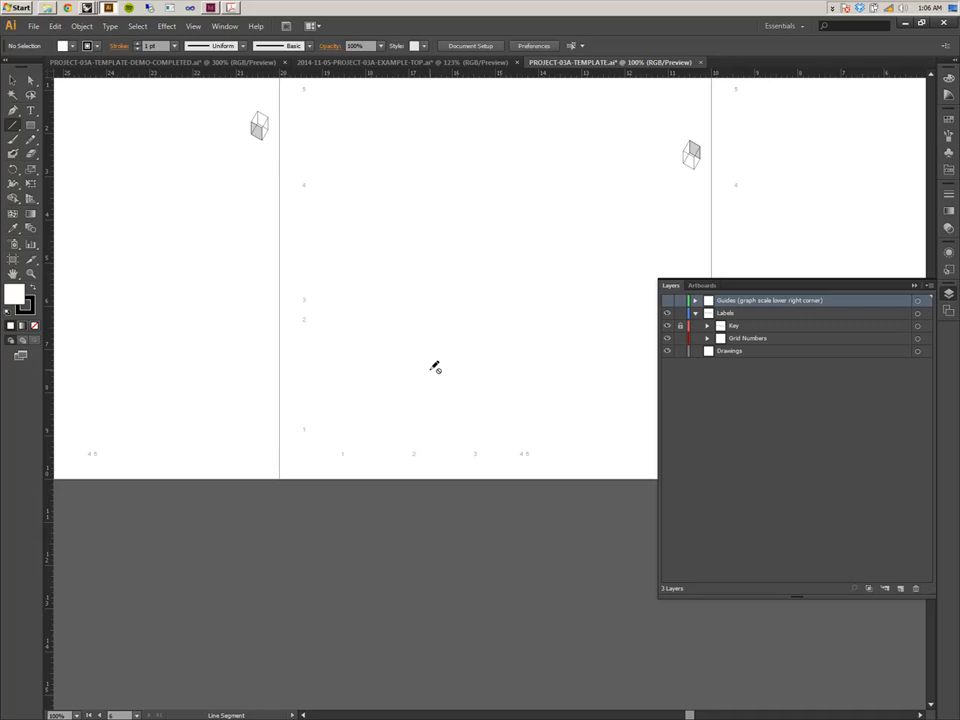
pyautogui.press('v')
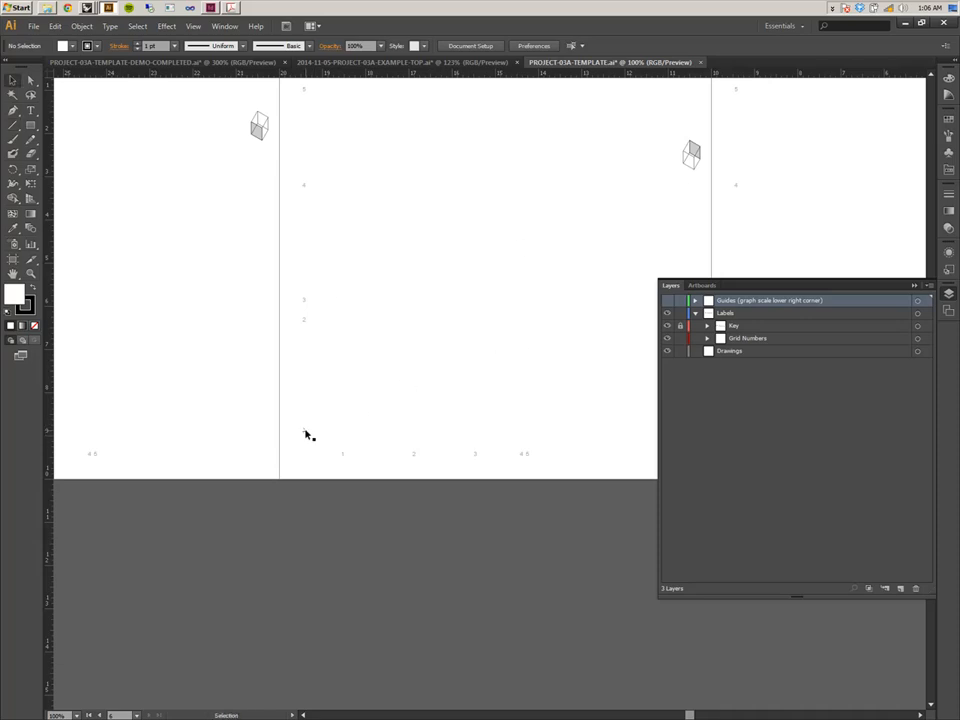
pyautogui.click(305, 432)
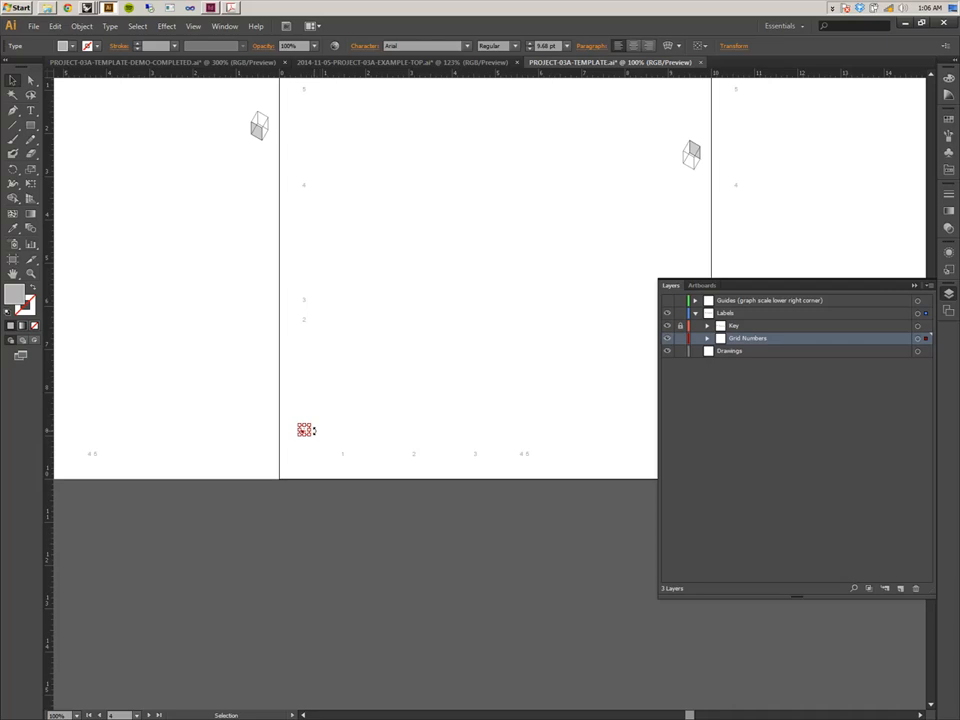
pyautogui.click(326, 412)
pyautogui.moveTo(481, 279); pyautogui.dragTo(495, 319)
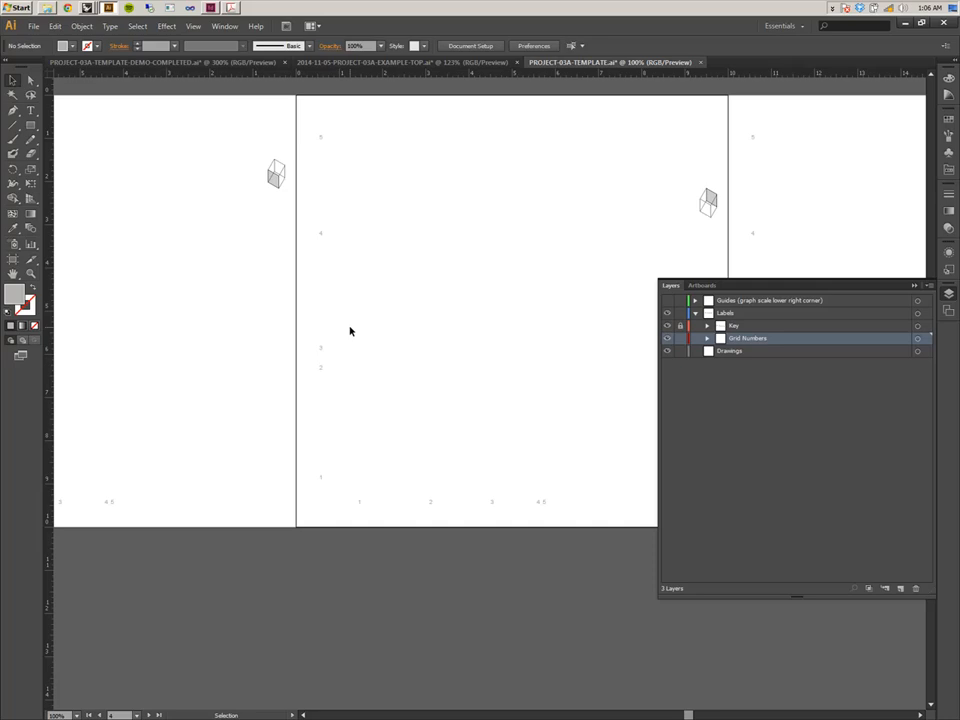
pyautogui.moveTo(339, 324); pyautogui.dragTo(478, 342)
pyautogui.moveTo(287, 349); pyautogui.dragTo(289, 320)
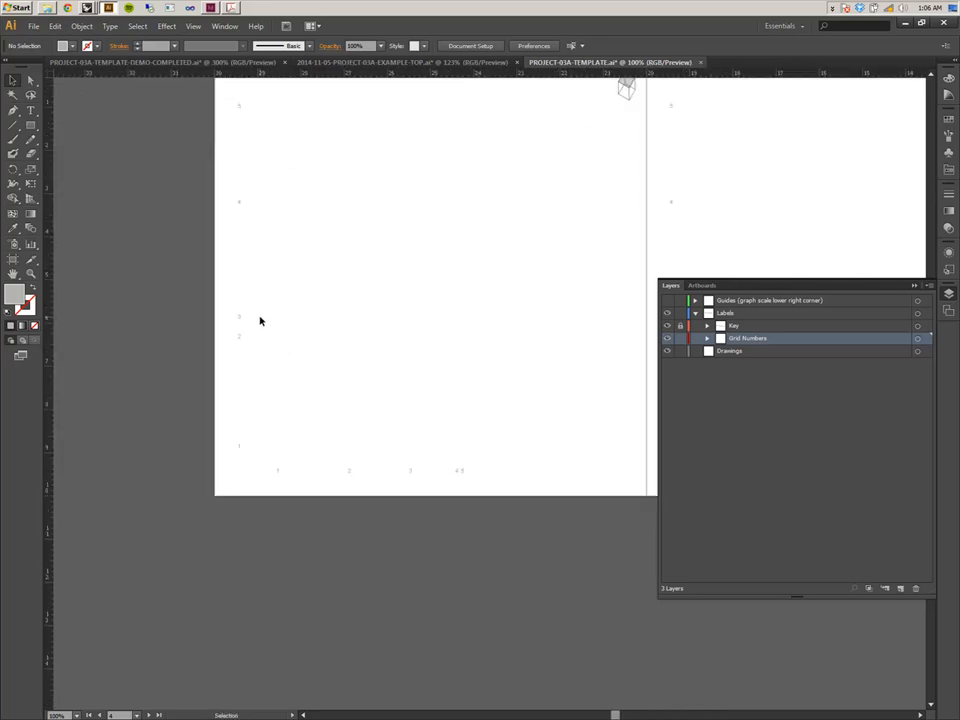
# Move the vertical grid number 2 down so it sits midway between numbers 3 and 1.
pyautogui.click(240, 337)
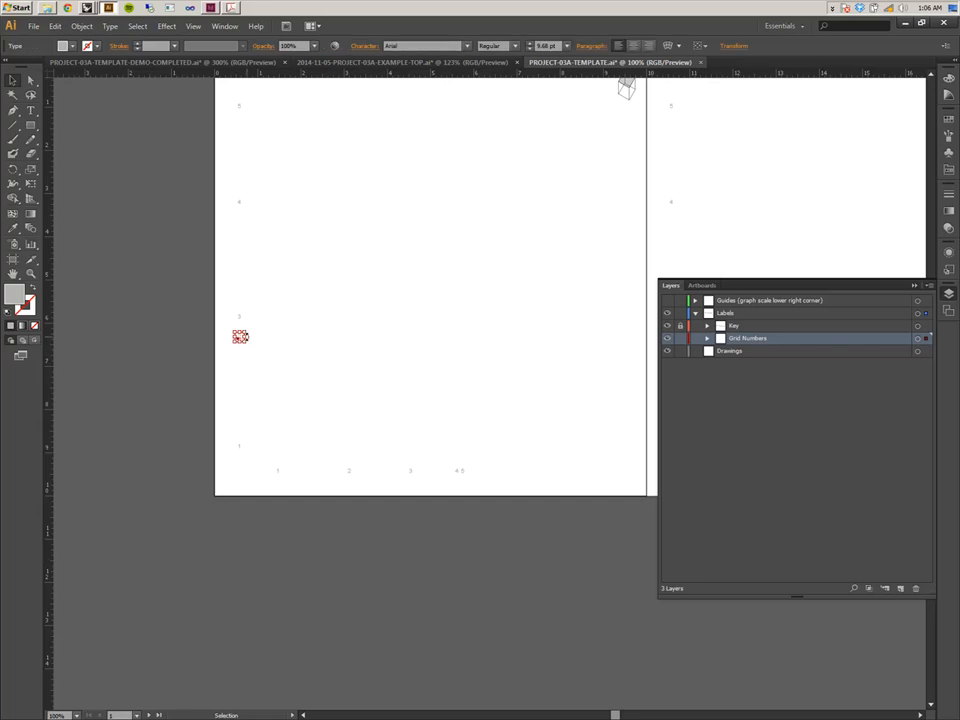
pyautogui.hotkey('ctrl', '=')
pyautogui.hotkey('ctrl', '=')
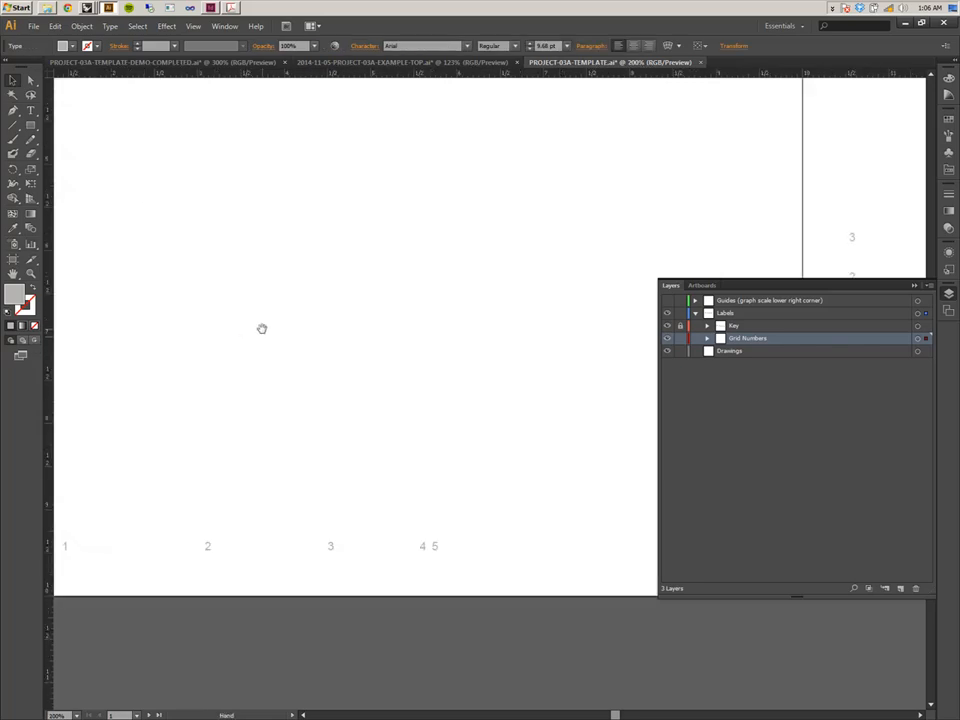
pyautogui.moveTo(261, 328); pyautogui.dragTo(468, 350)
pyautogui.keyDown('shift'); pyautogui.moveTo(268, 318); pyautogui.dragTo(277, 365); pyautogui.keyUp('shift')
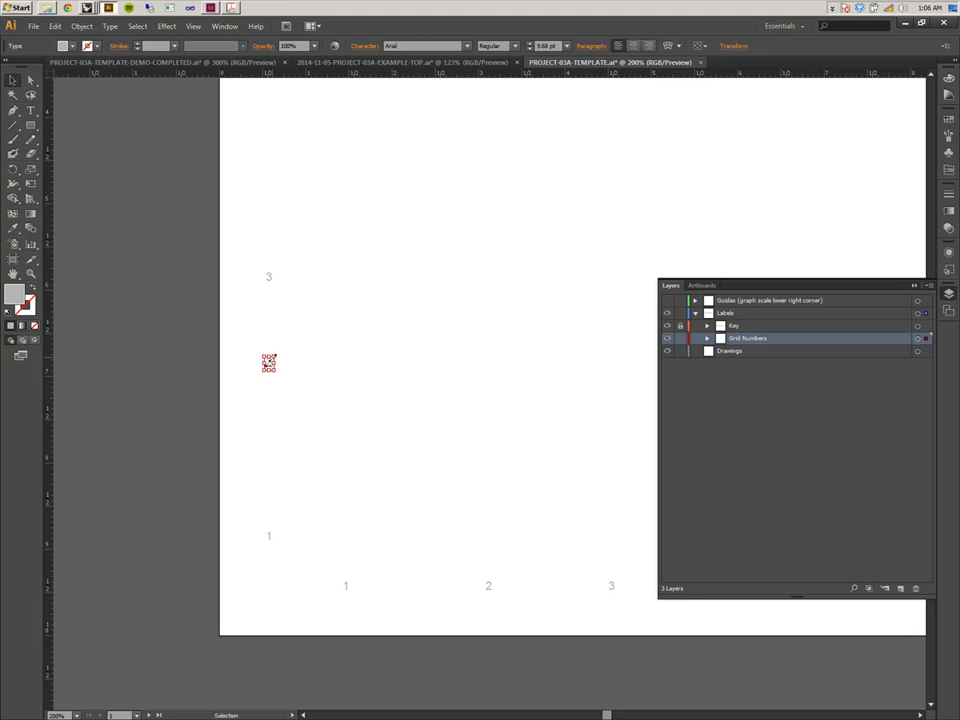
pyautogui.click(345, 418)
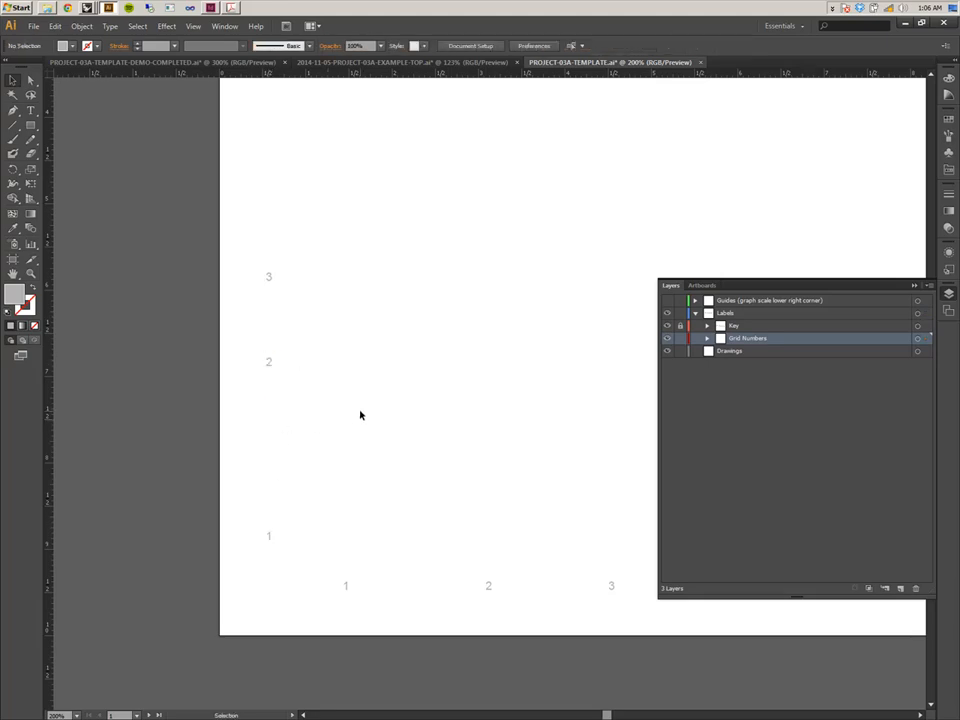
pyautogui.hotkey('ctrl', '-')
pyautogui.hotkey('ctrl', '-')
pyautogui.press('space')
pyautogui.moveTo(586, 303); pyautogui.dragTo(189, 394)
pyautogui.hotkey('ctrl', '-')
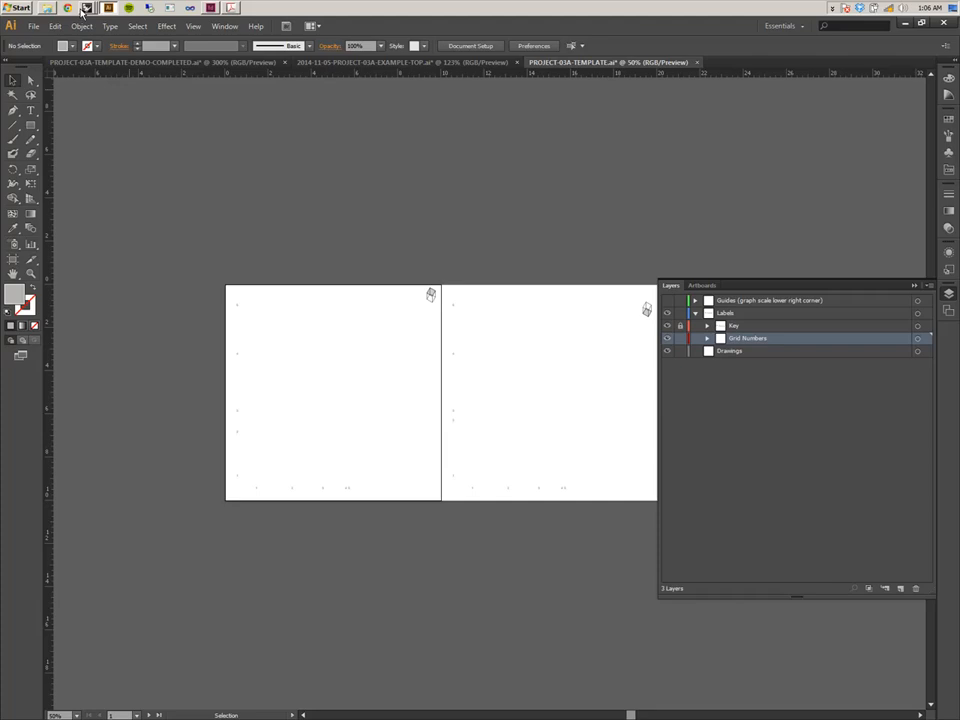
pyautogui.click(85, 9)
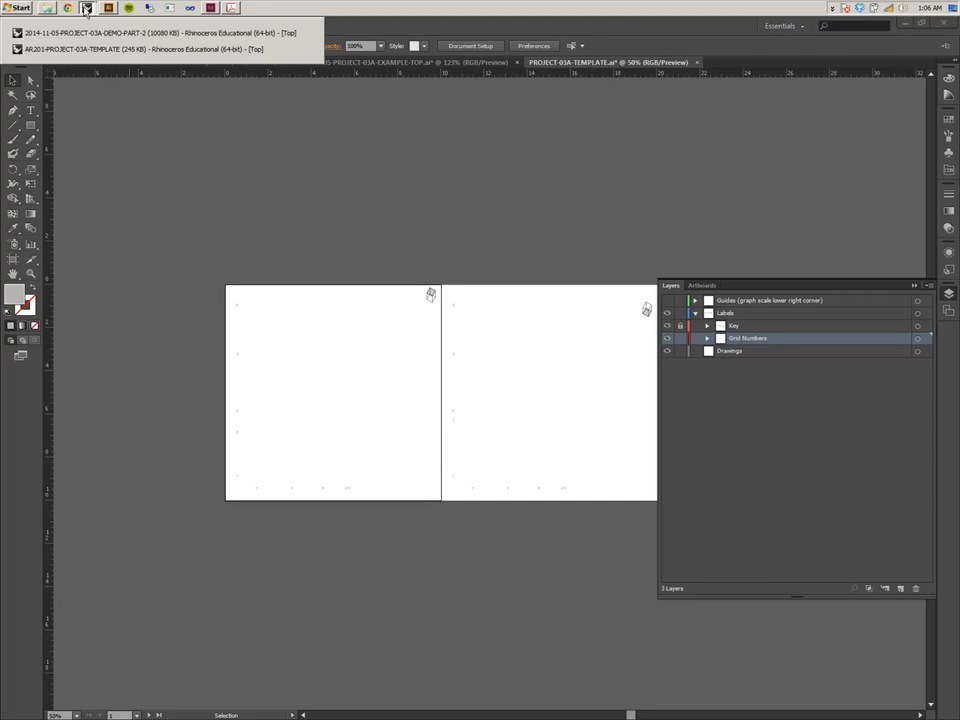
pyautogui.click(182, 92)
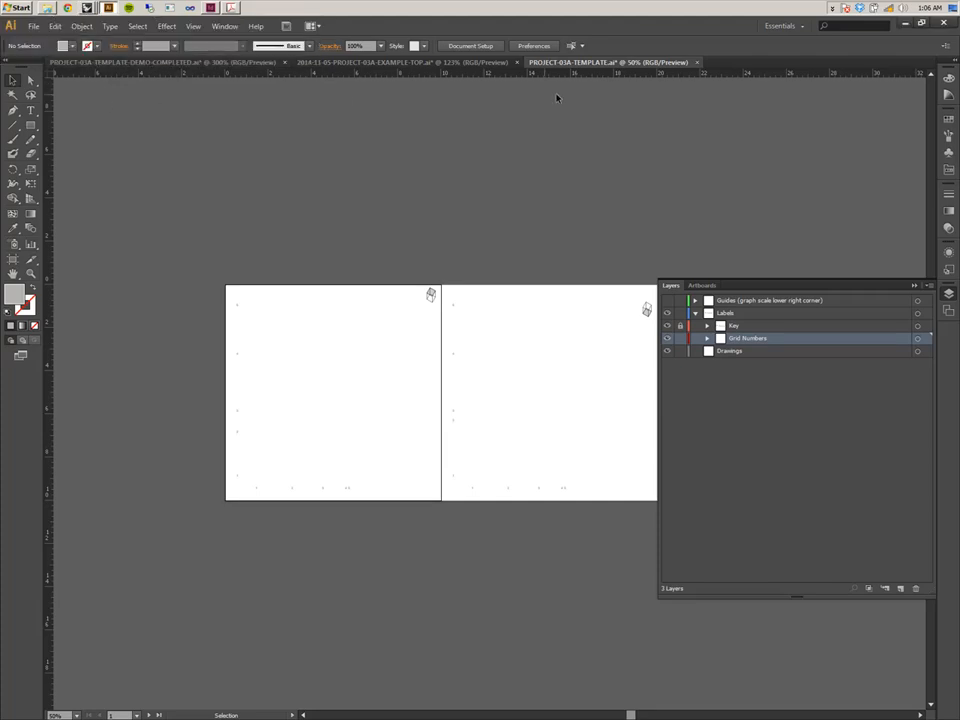
# Open the PROJECT-03A-DRAWINGS-02 file and update its legacy text.
pyautogui.click(33, 26)
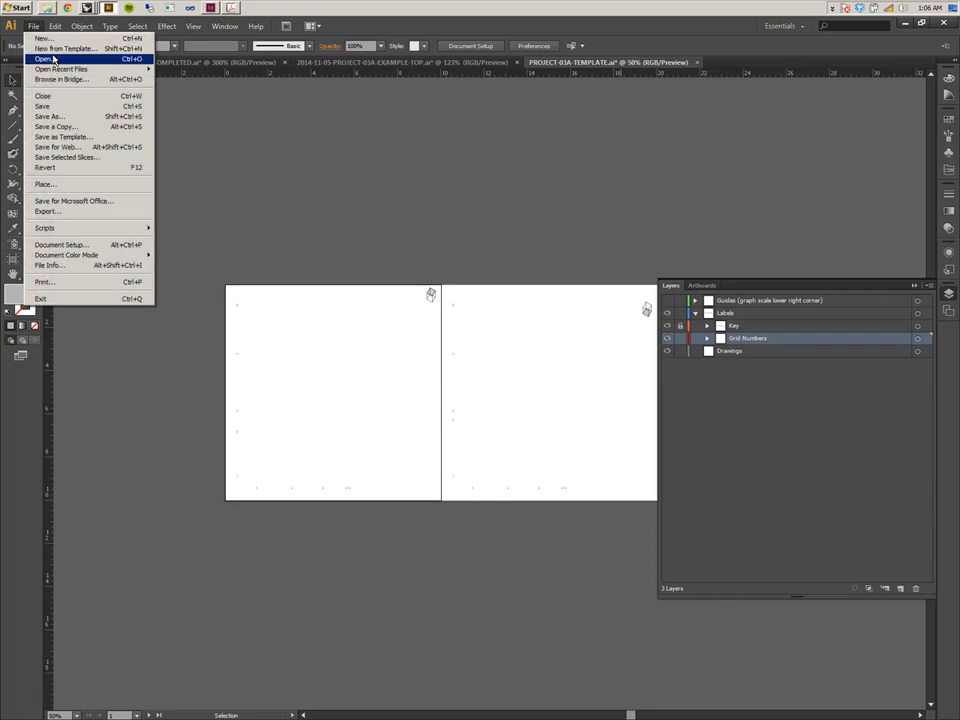
pyautogui.click(46, 59)
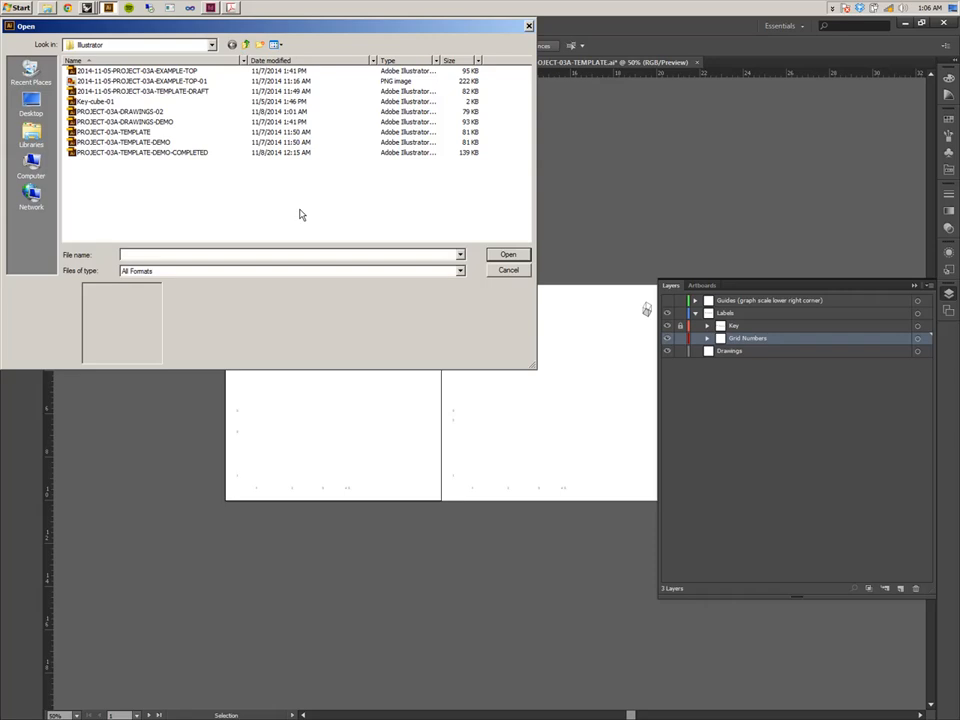
pyautogui.click(140, 111)
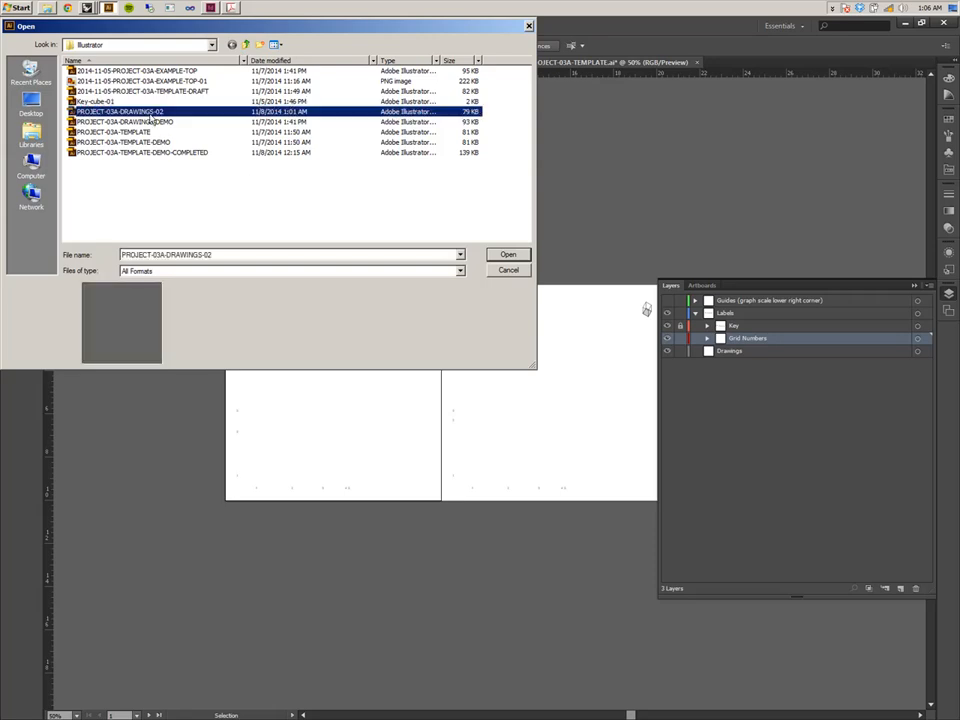
pyautogui.doubleClick(150, 117)
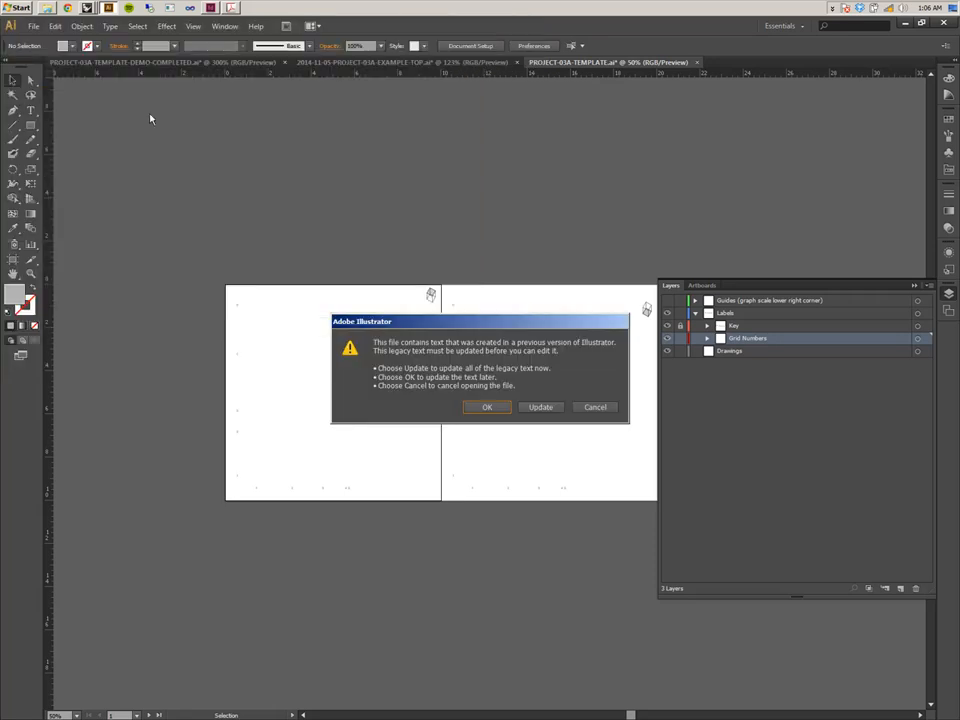
pyautogui.click(534, 408)
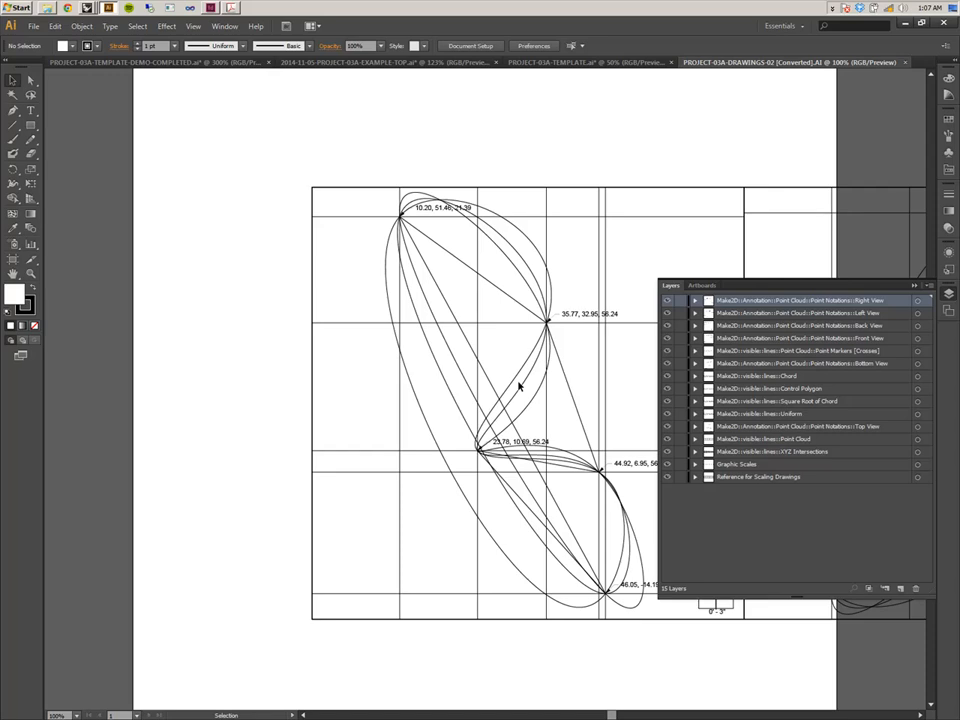
# Move the Top View point notations layer to the top of the layer stack.
pyautogui.hotkey('ctrl', '-')
pyautogui.hotkey('ctrl', '-')
pyautogui.hotkey('ctrl', '-')
pyautogui.hotkey('ctrl', '-')
pyautogui.hotkey('ctrl', '-')
pyautogui.moveTo(516, 378); pyautogui.dragTo(229, 150)
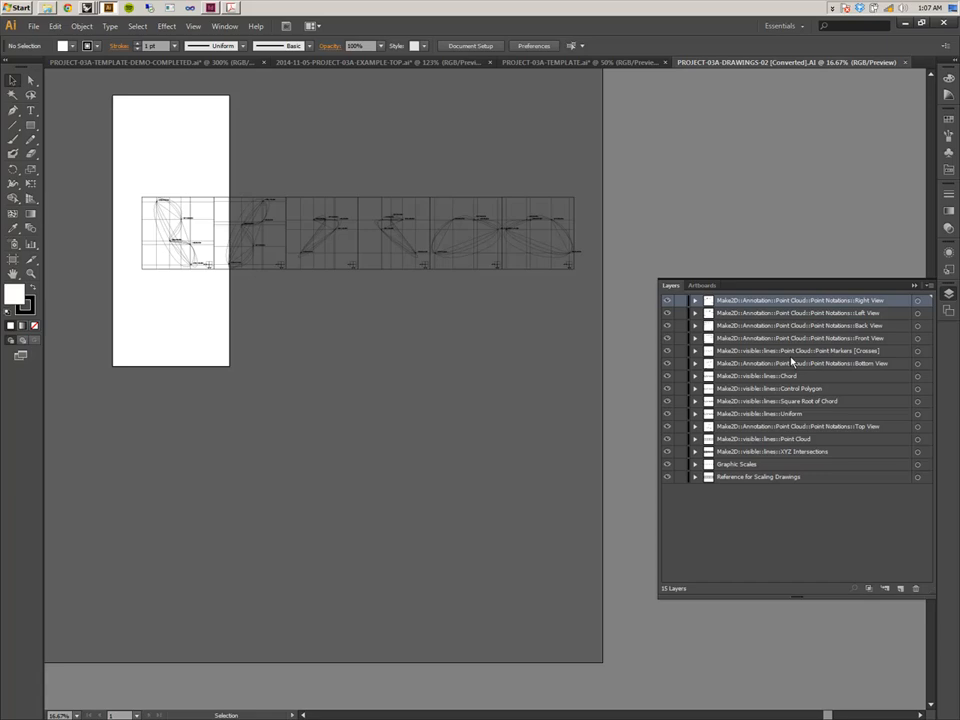
pyautogui.click(771, 426)
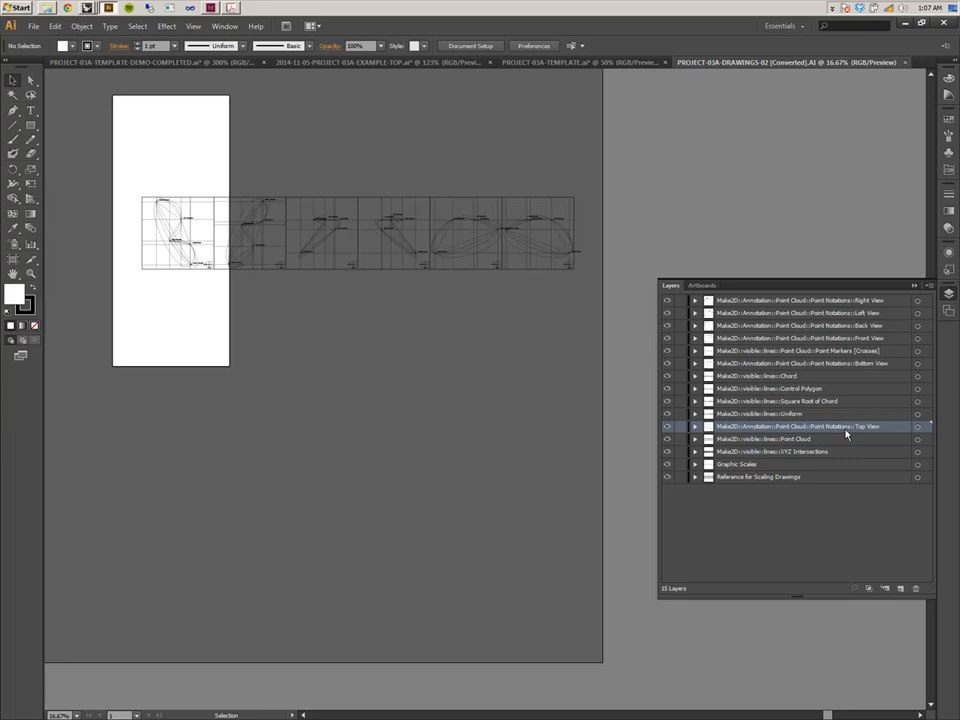
pyautogui.moveTo(829, 431); pyautogui.dragTo(845, 298)
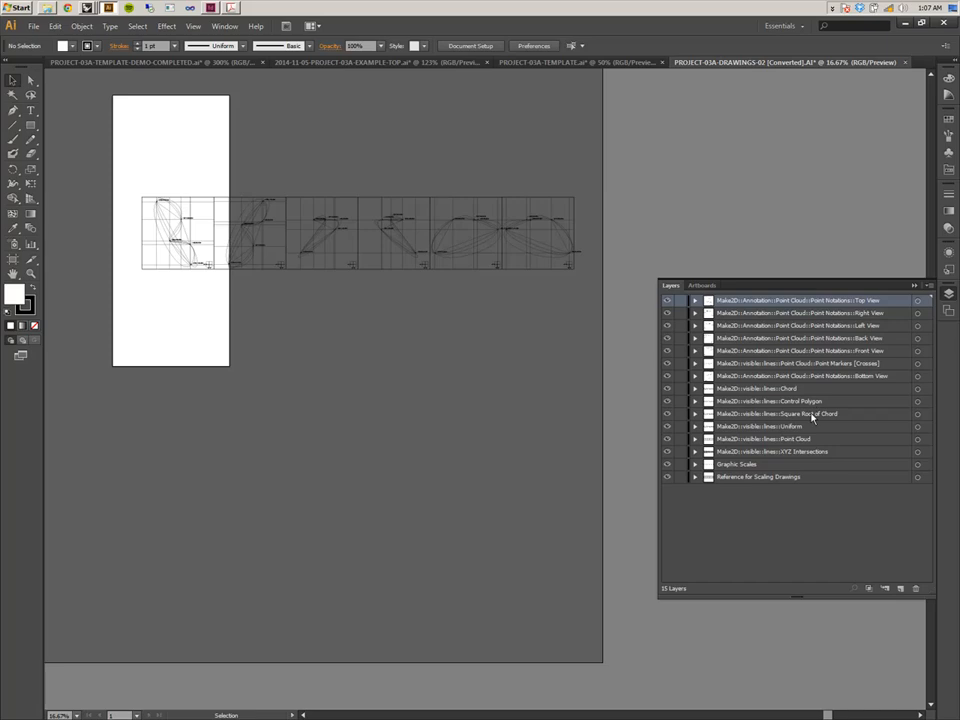
# Move the Point Markers [Crosses] layer below the Bottom View point notations layer.
pyautogui.click(800, 437)
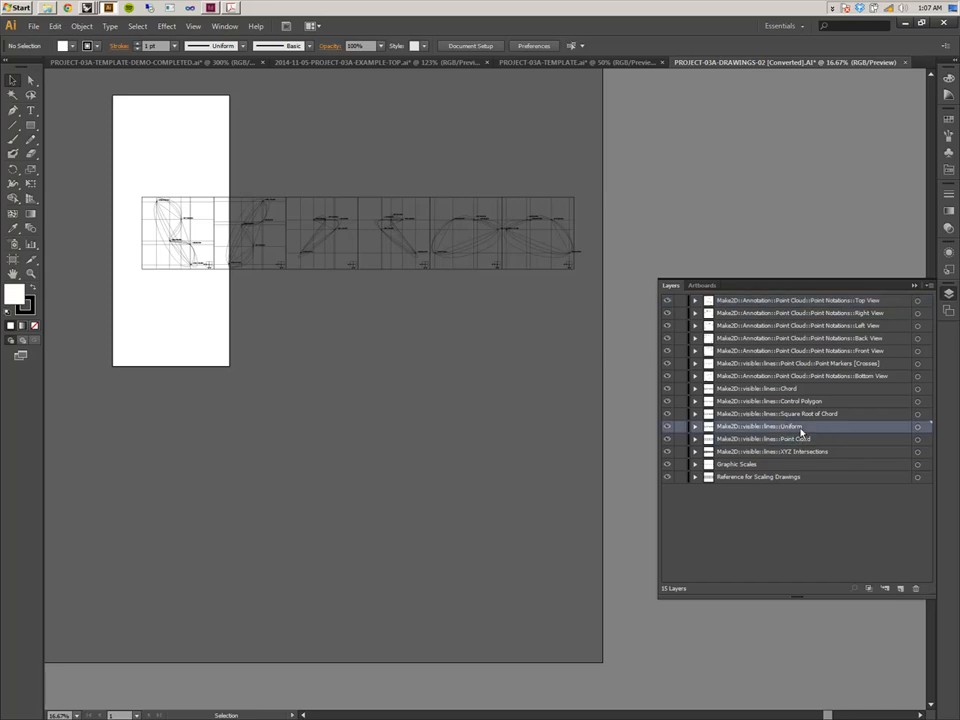
pyautogui.click(800, 414)
pyautogui.click(800, 401)
pyautogui.click(800, 388)
pyautogui.click(803, 413)
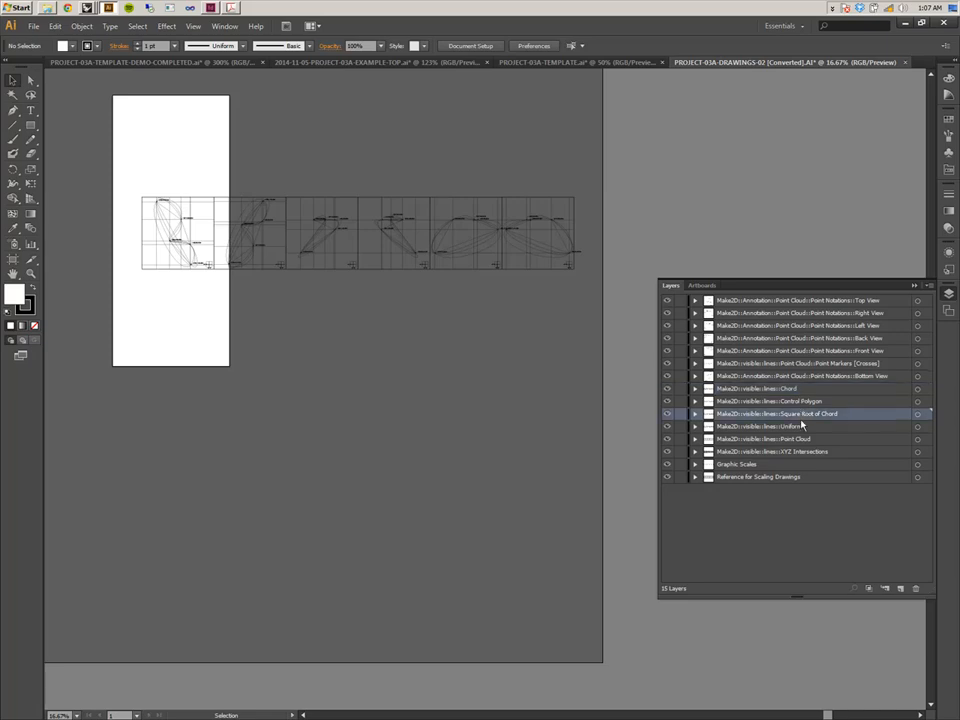
pyautogui.click(800, 426)
pyautogui.click(800, 439)
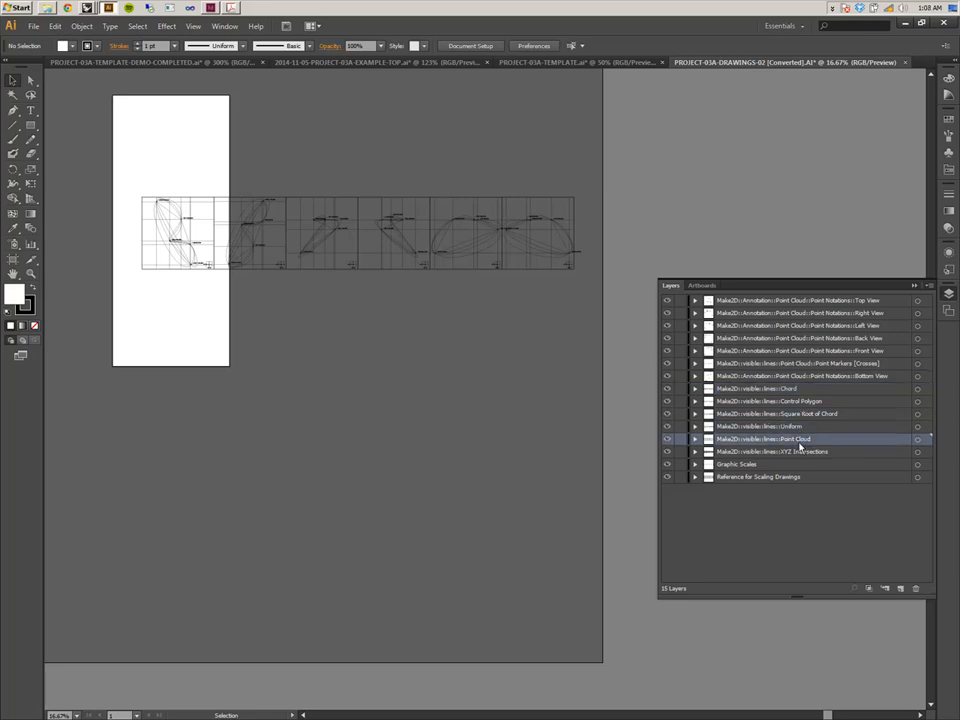
pyautogui.click(810, 377)
pyautogui.click(810, 367)
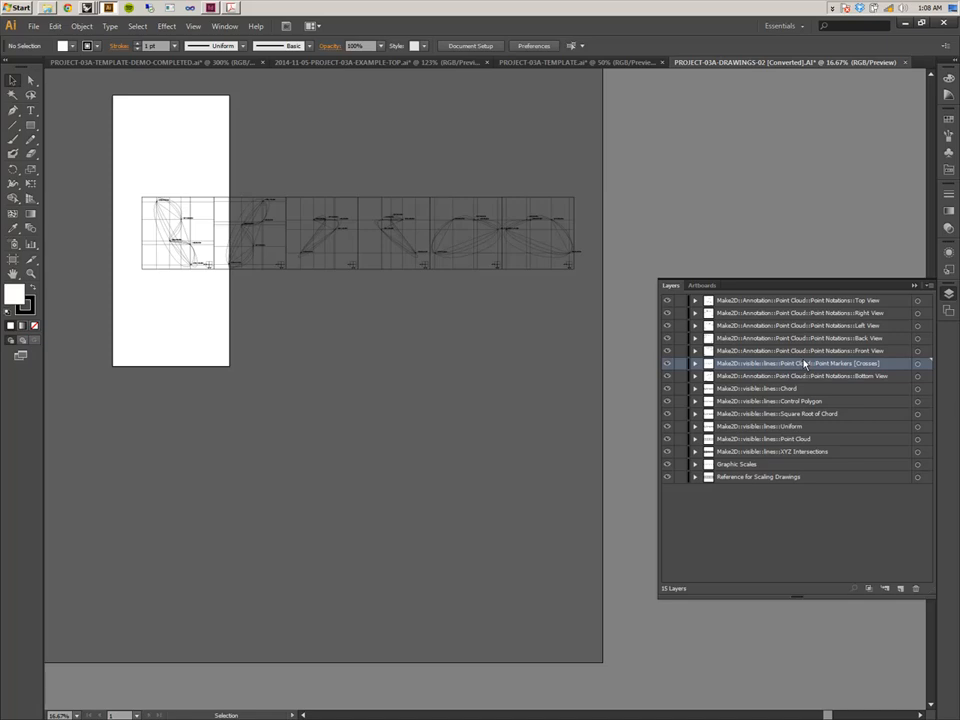
pyautogui.moveTo(808, 368); pyautogui.dragTo(806, 385)
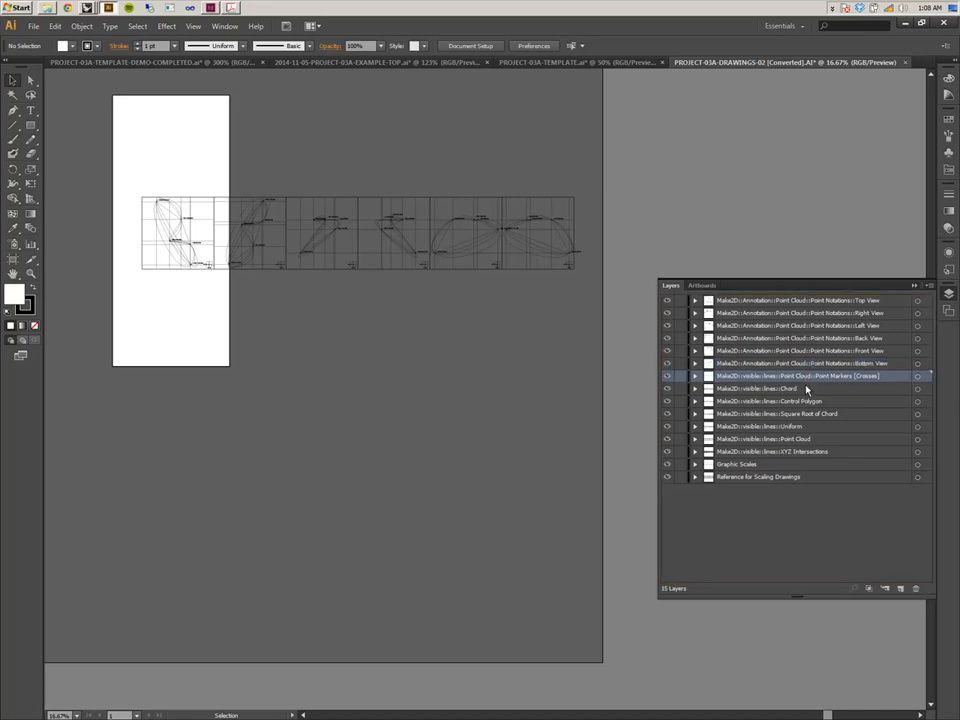
# Move the Graphic Scales layer to the top of the layer stack.
pyautogui.click(815, 302)
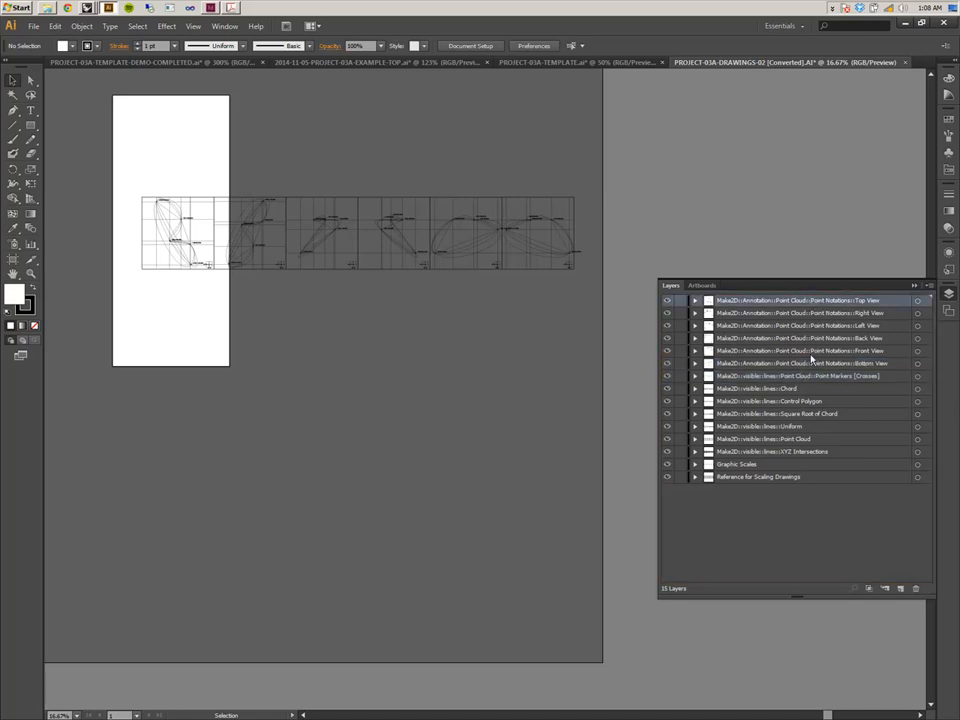
pyautogui.click(811, 379)
pyautogui.click(784, 388)
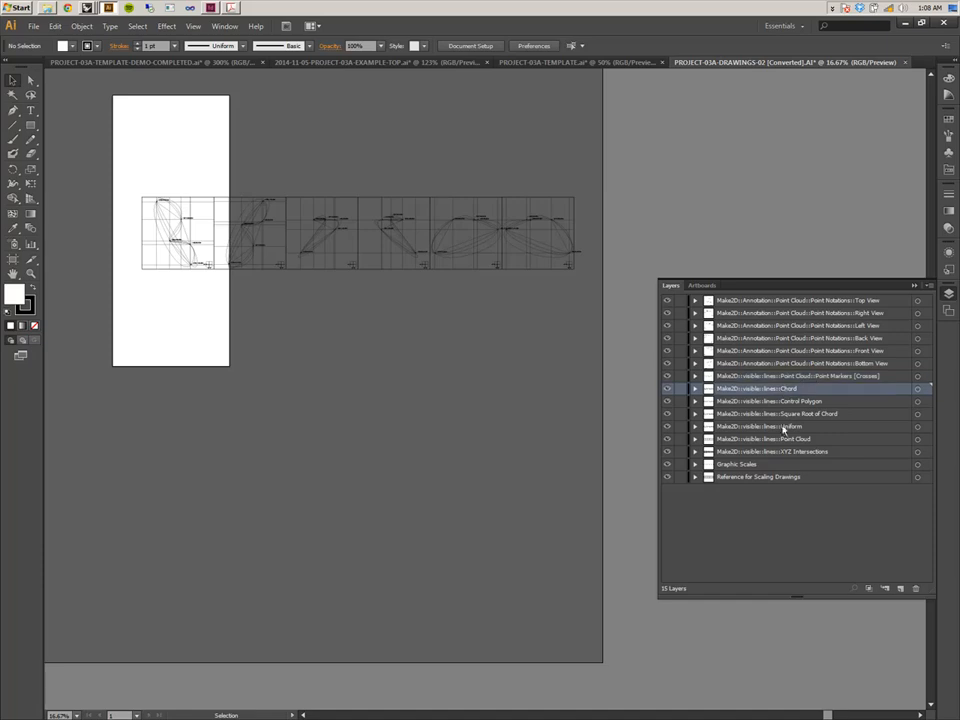
pyautogui.click(785, 440)
pyautogui.click(784, 452)
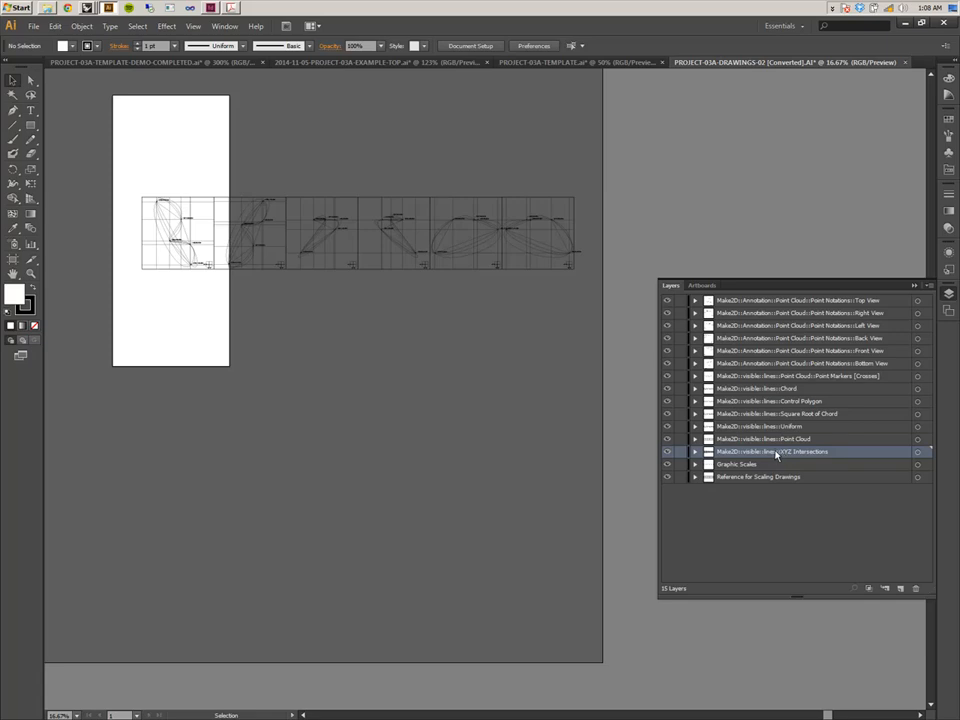
pyautogui.click(773, 465)
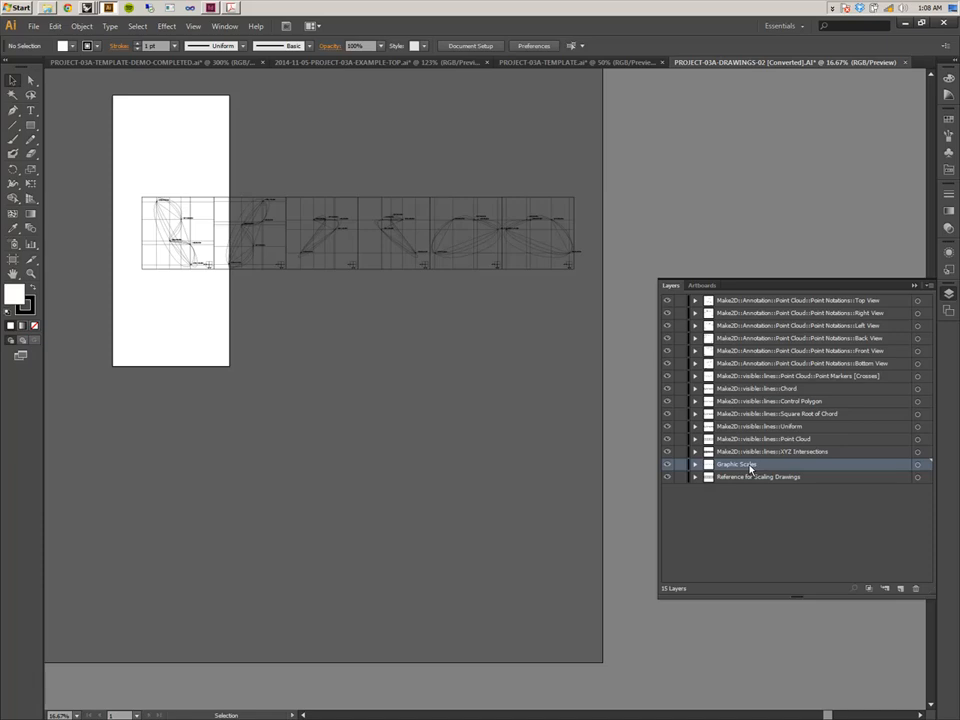
pyautogui.moveTo(750, 469); pyautogui.dragTo(750, 299)
pyautogui.click(773, 478)
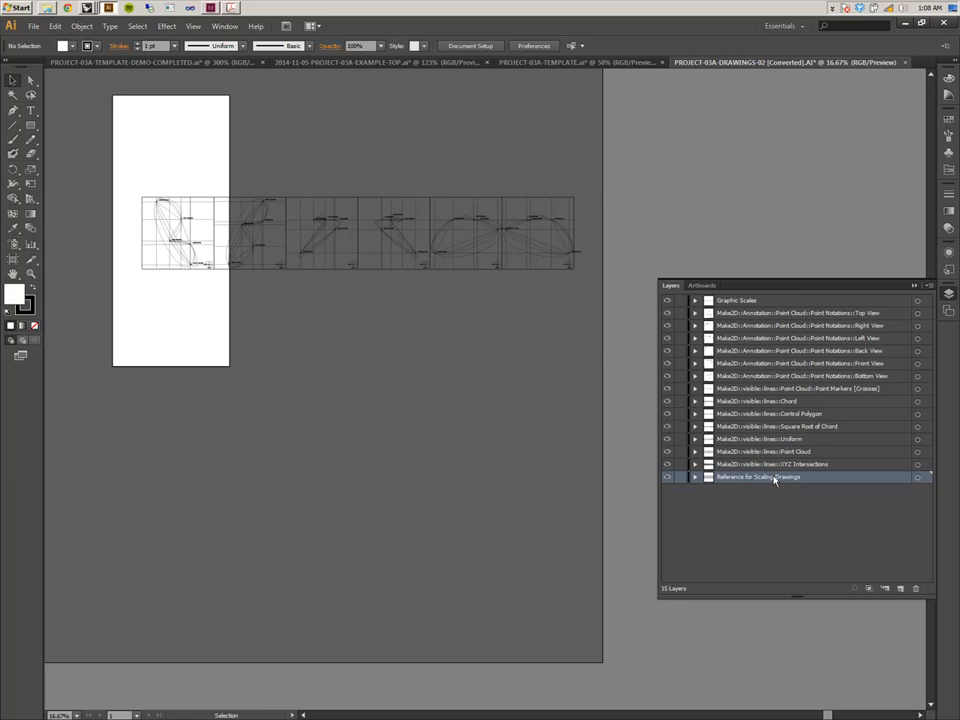
pyautogui.click(778, 555)
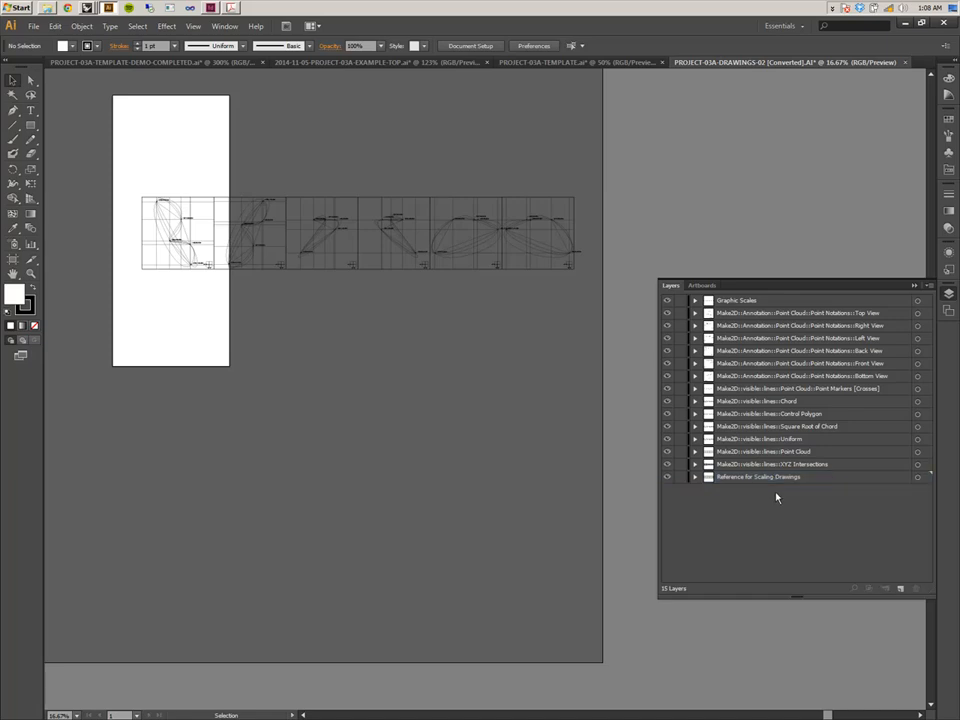
# In the template, select the Drawings layer and check the Paste Remembers Layers option of the layers panel.
pyautogui.click(572, 62)
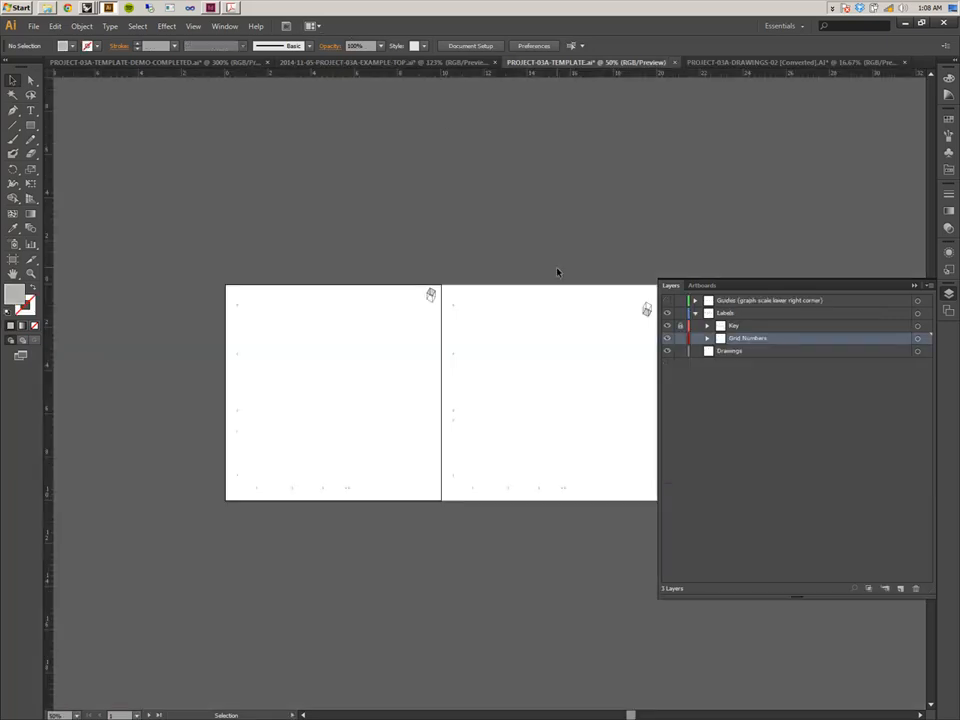
pyautogui.click(727, 352)
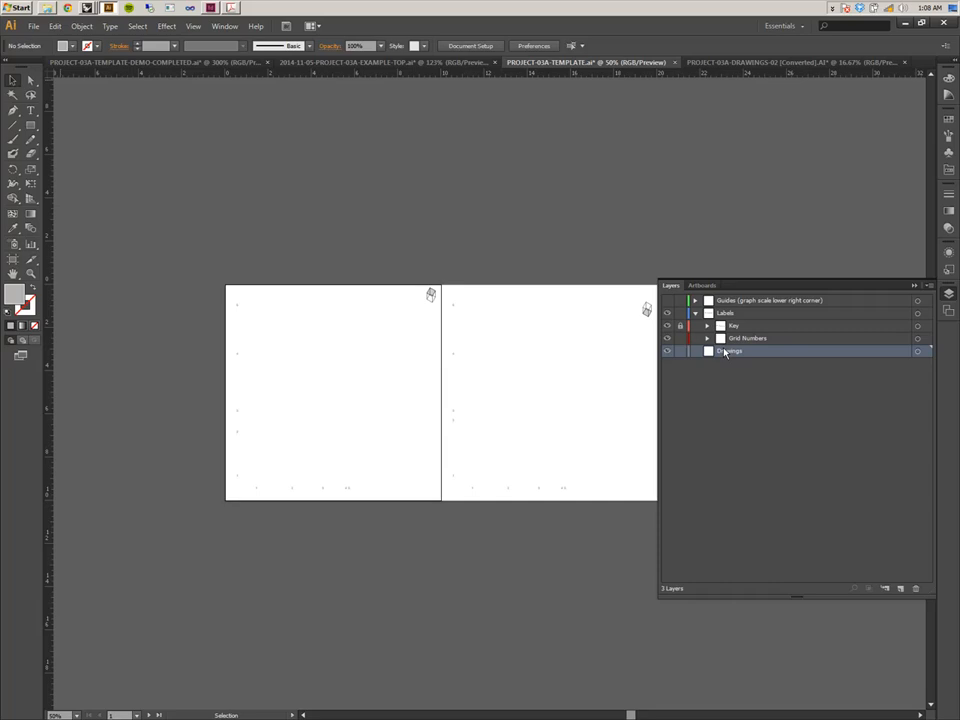
pyautogui.click(929, 288)
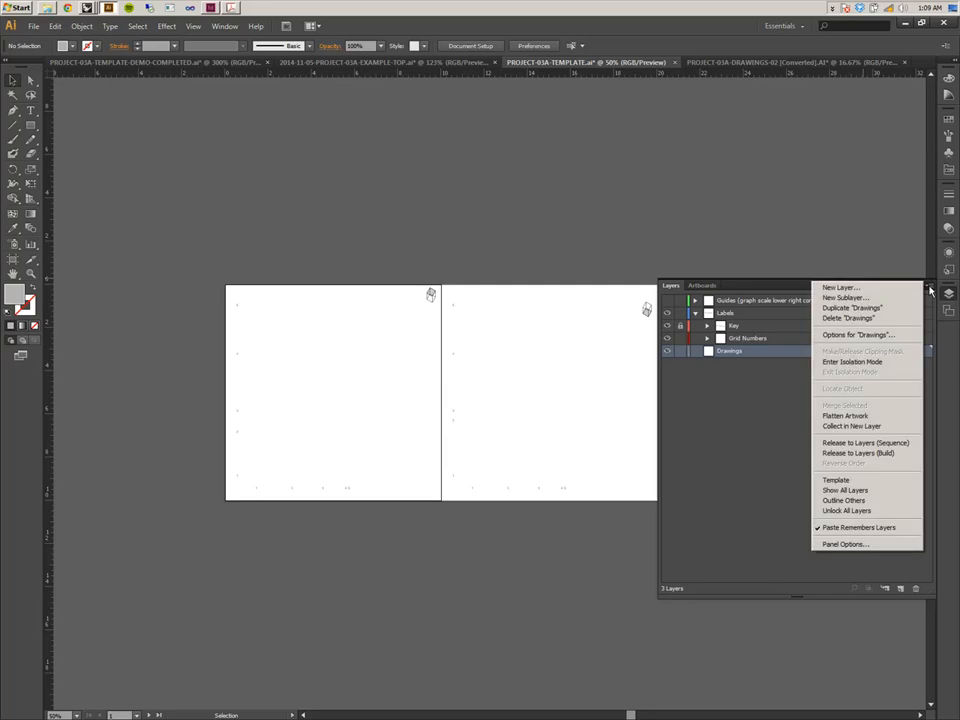
pyautogui.click(827, 535)
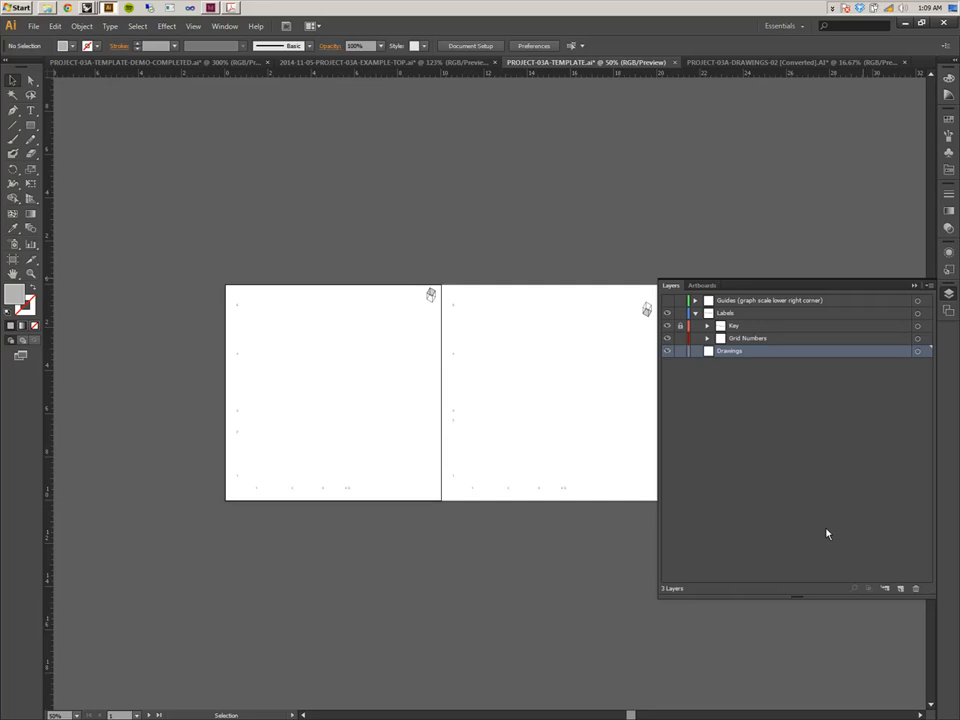
pyautogui.click(929, 285)
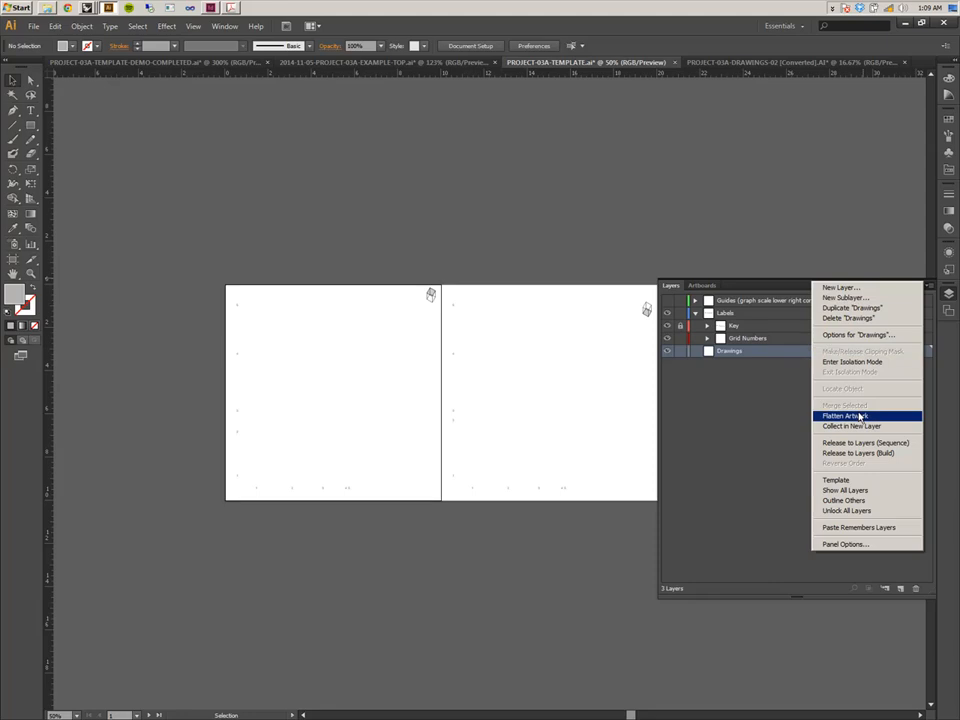
pyautogui.click(826, 528)
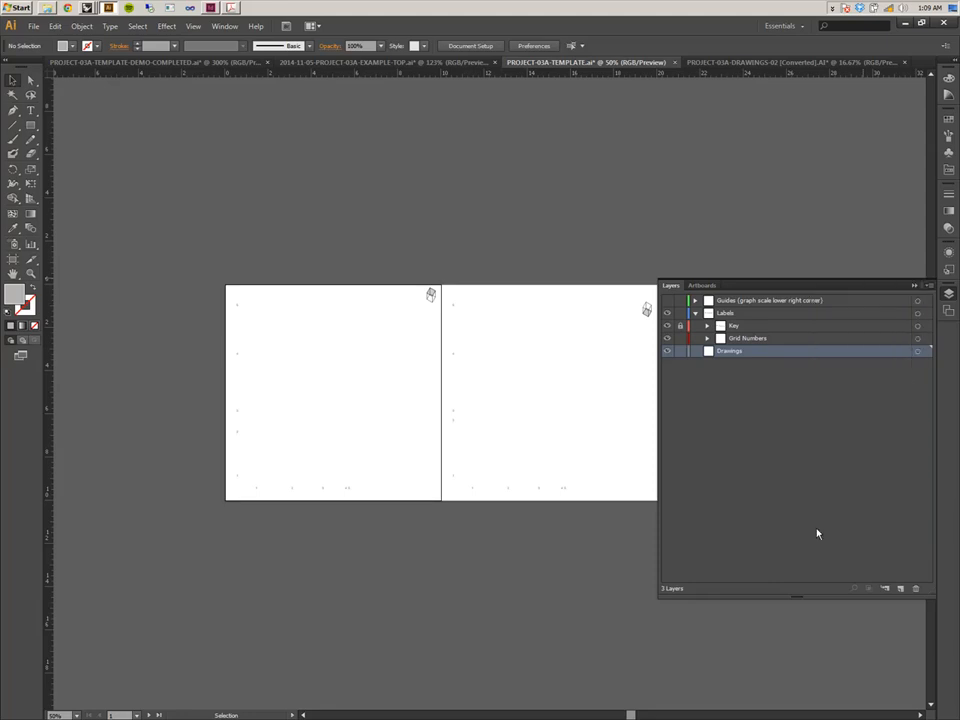
pyautogui.click(929, 285)
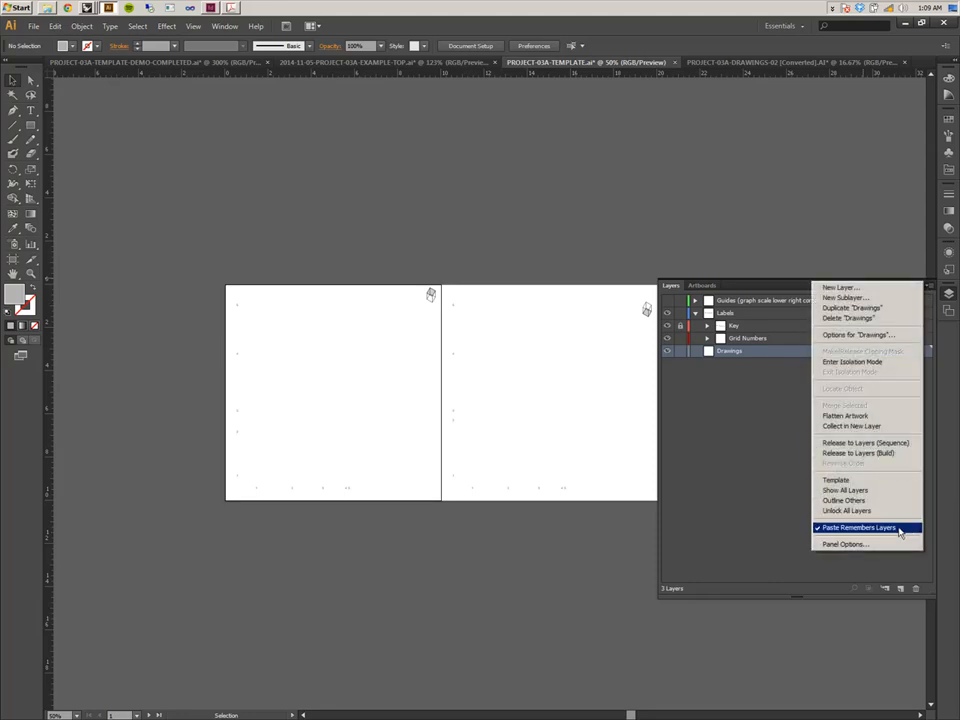
# In the drawings file, create a new layer named Drawings and move it to the top of the layer stack.
pyautogui.click(729, 63)
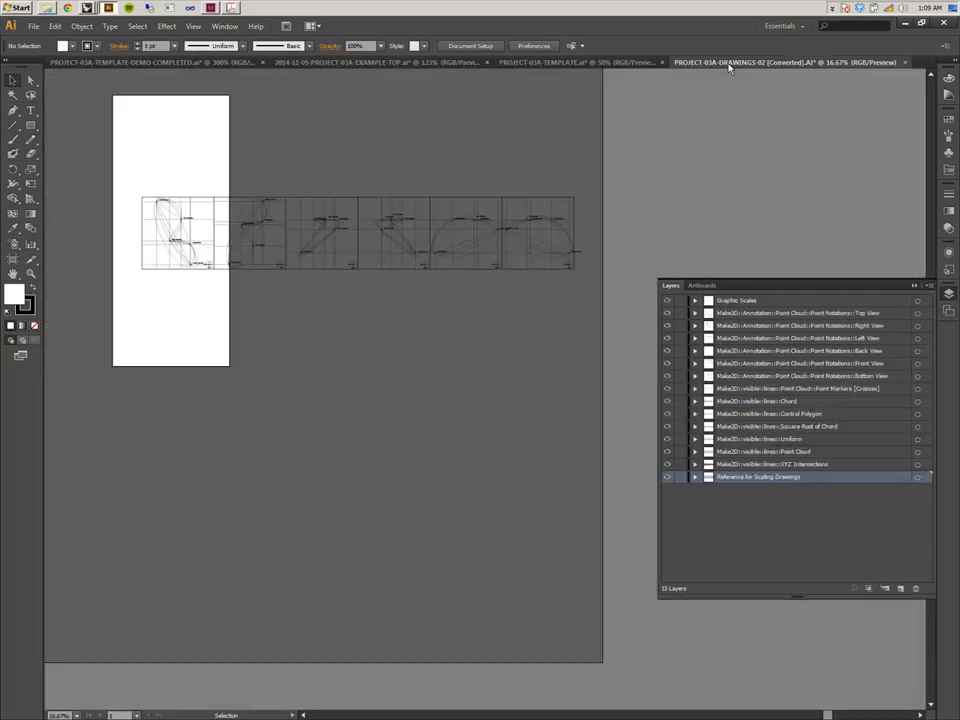
pyautogui.click(645, 63)
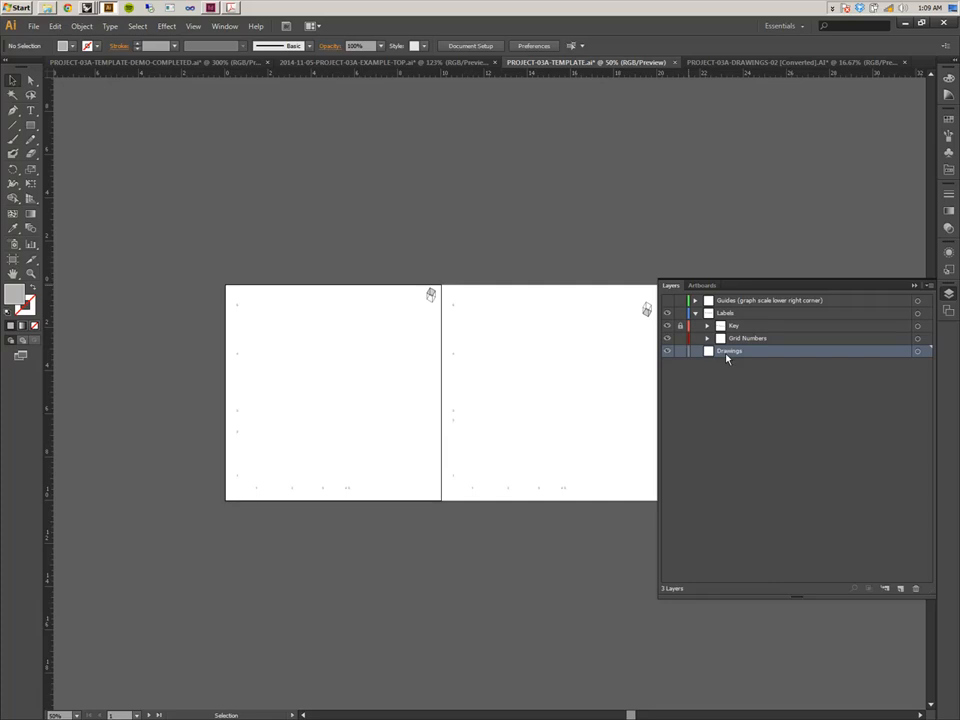
pyautogui.click(735, 63)
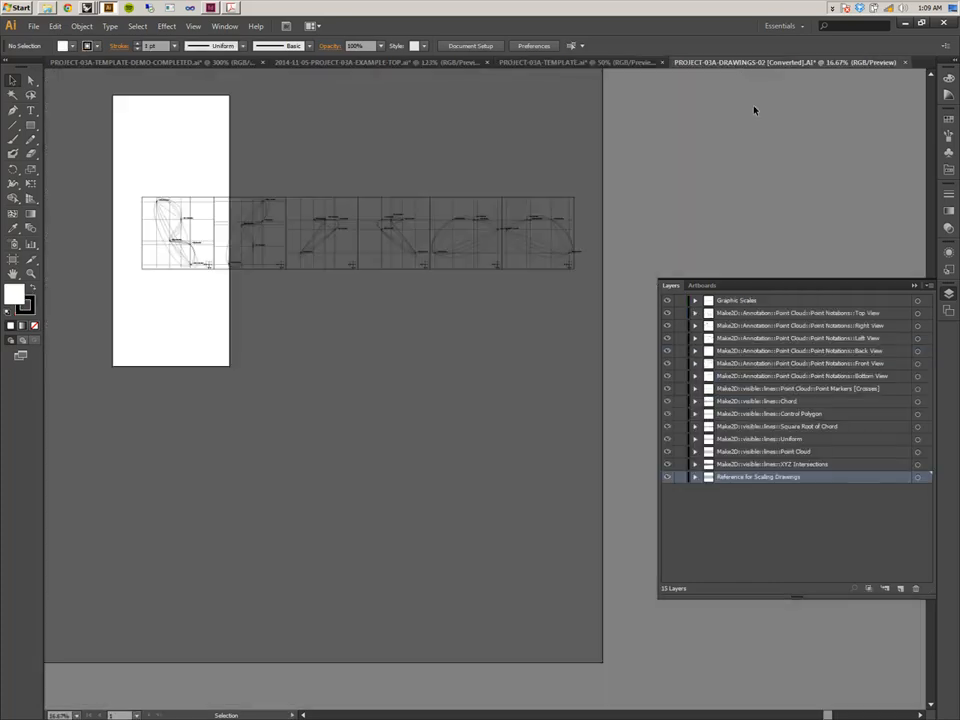
pyautogui.click(900, 588)
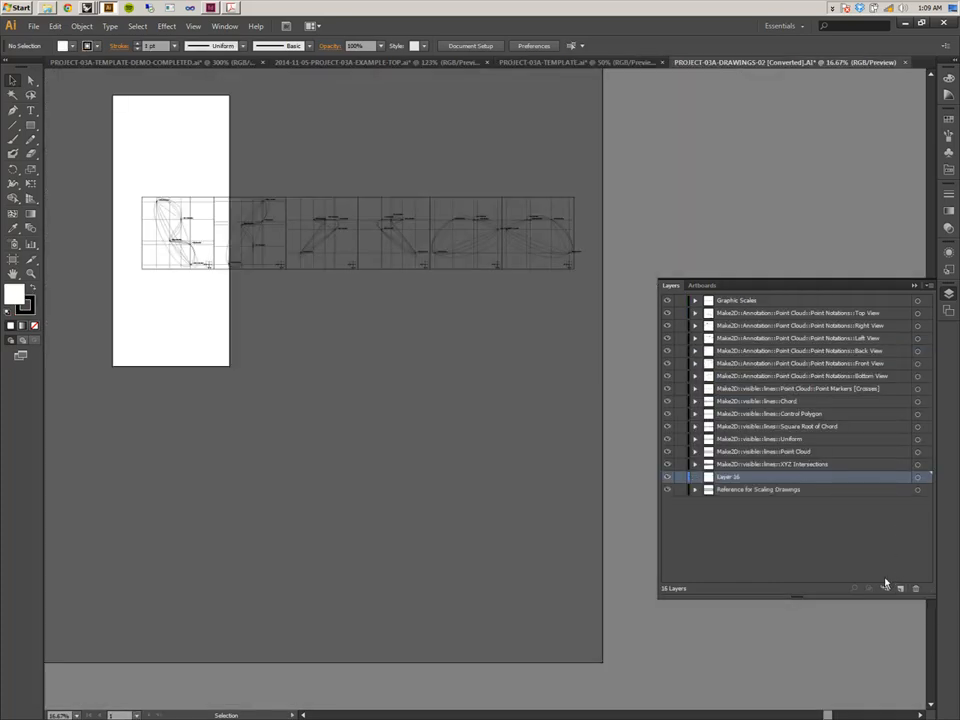
pyautogui.doubleClick(729, 477)
pyautogui.write('Drawings')
pyautogui.press('Return')
pyautogui.click(741, 490)
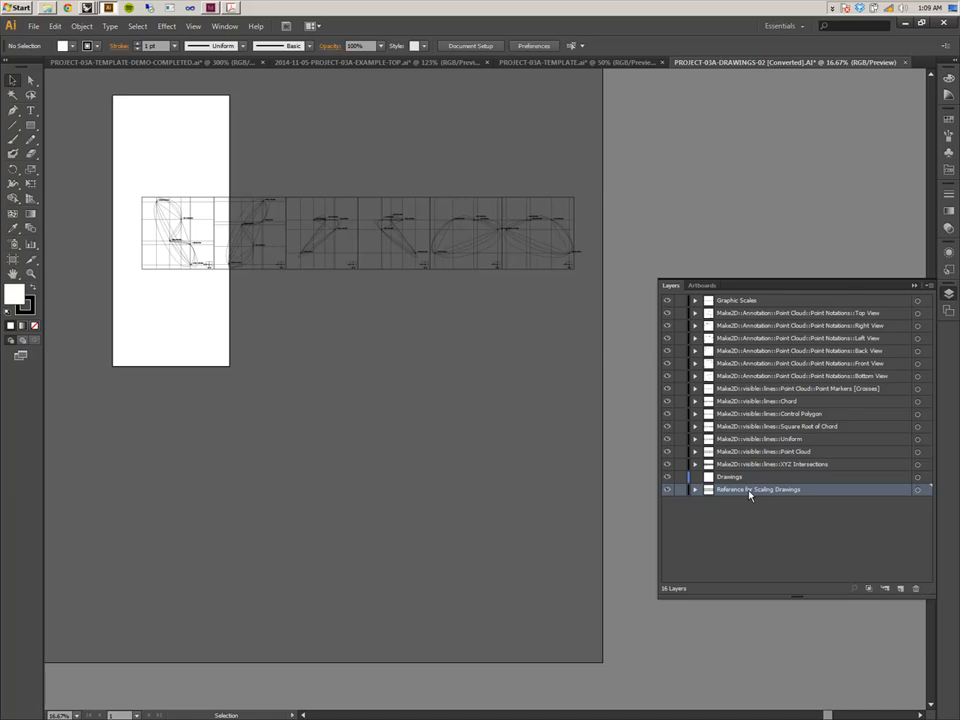
pyautogui.moveTo(716, 477); pyautogui.dragTo(734, 299)
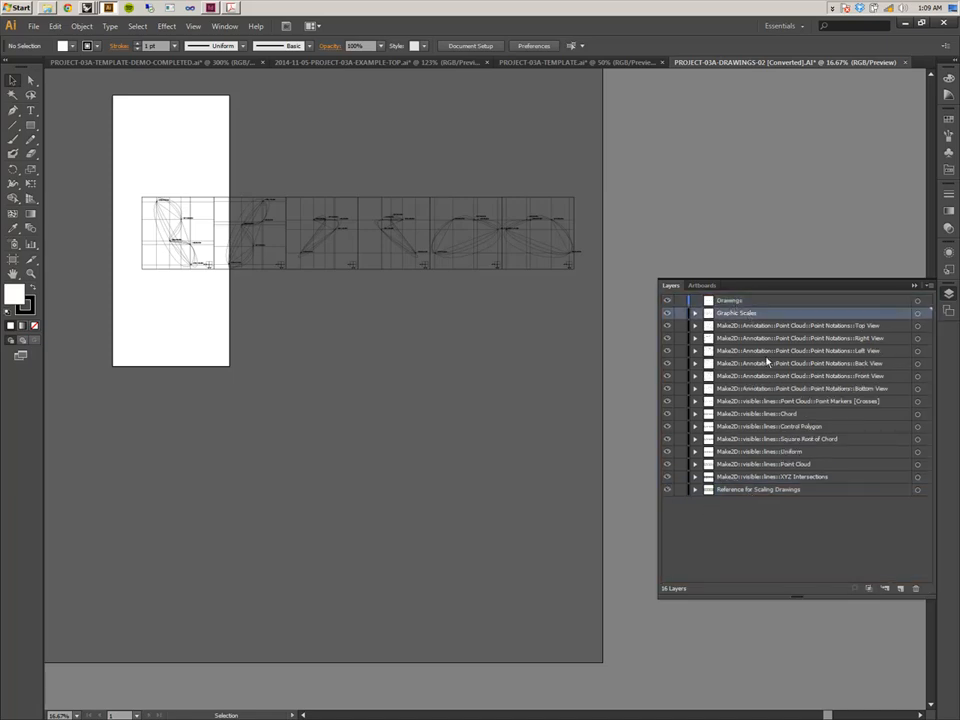
# Move all the Make2D, Graphic Scales and reference layers inside the Drawings layer and collapse it.
pyautogui.keyDown('shift'); pyautogui.click(767, 490); pyautogui.keyUp('shift')
pyautogui.moveTo(735, 315); pyautogui.dragTo(730, 303)
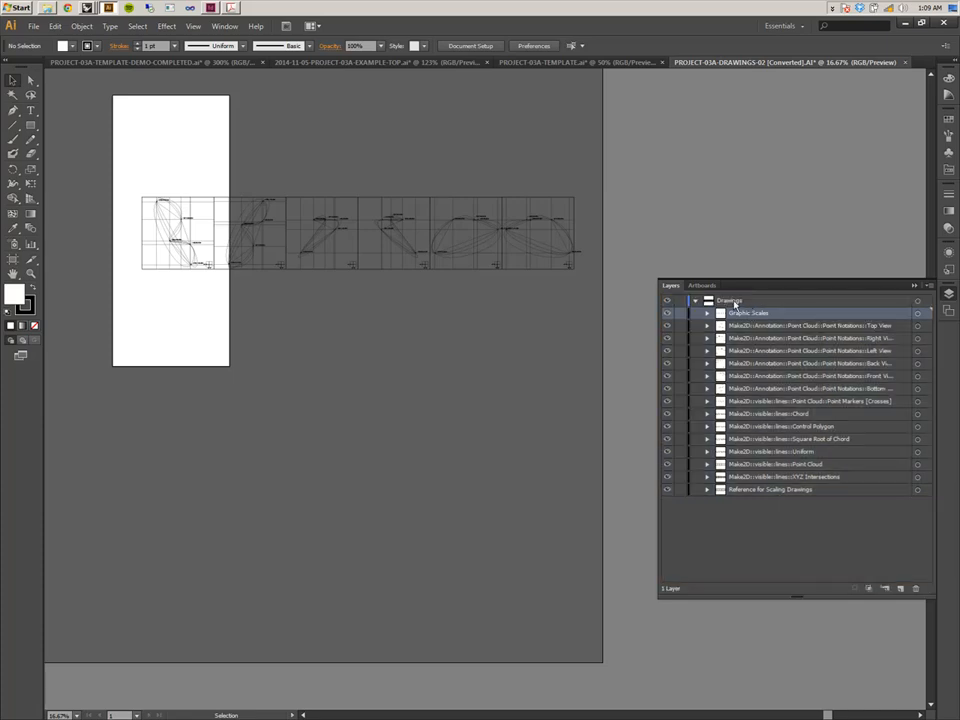
pyautogui.click(693, 301)
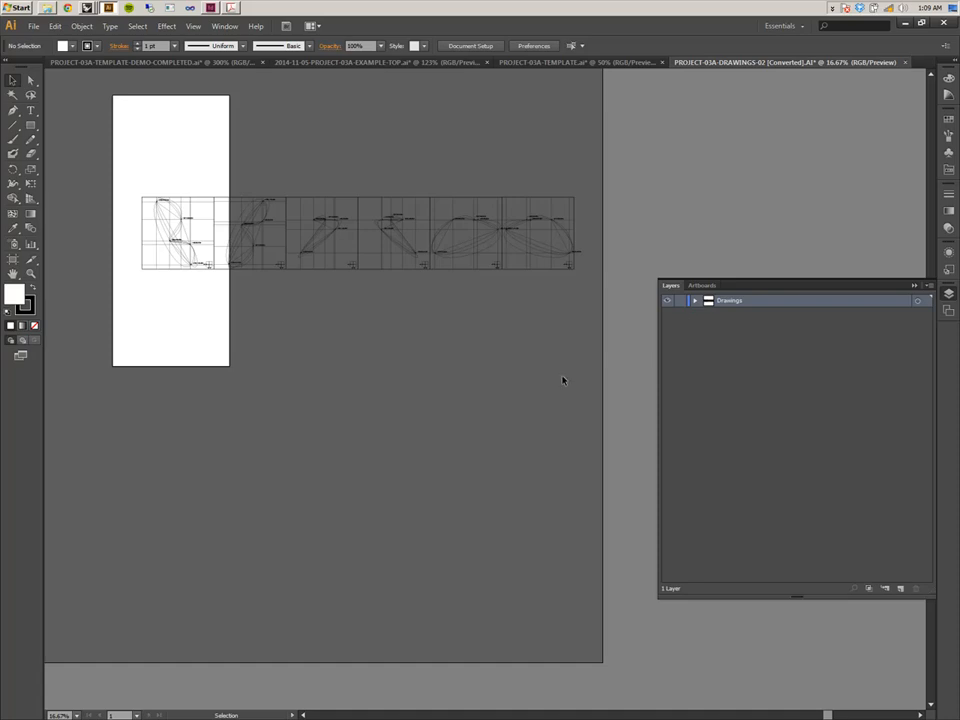
# Select all the drawings and paste them into the template document's Drawings layer.
pyautogui.moveTo(412, 343); pyautogui.dragTo(382, 407)
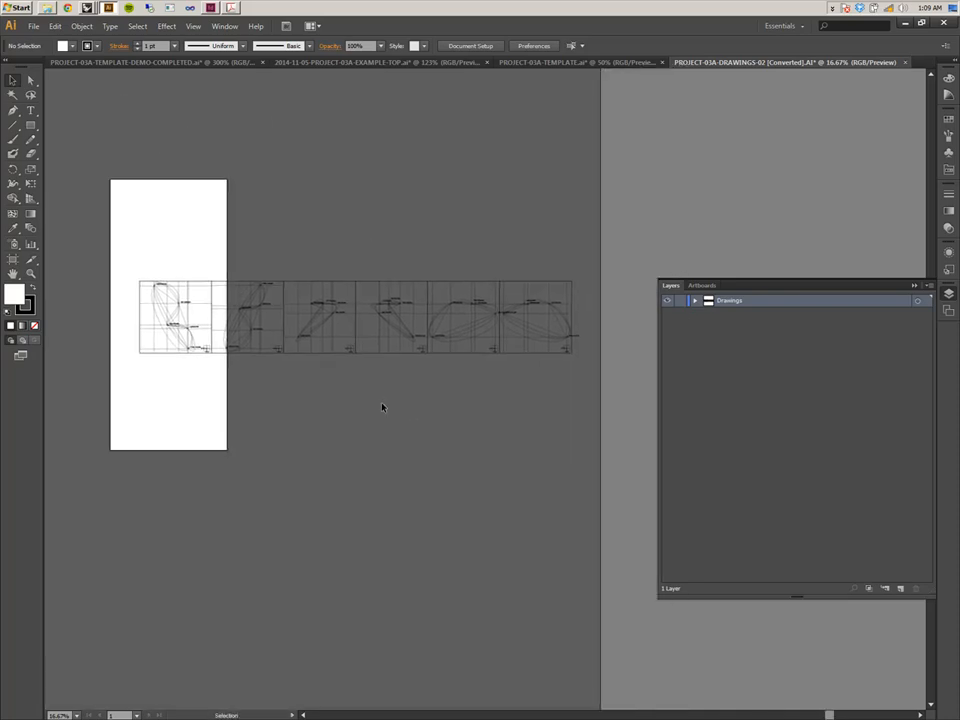
pyautogui.hotkey('ctrl', 'a')
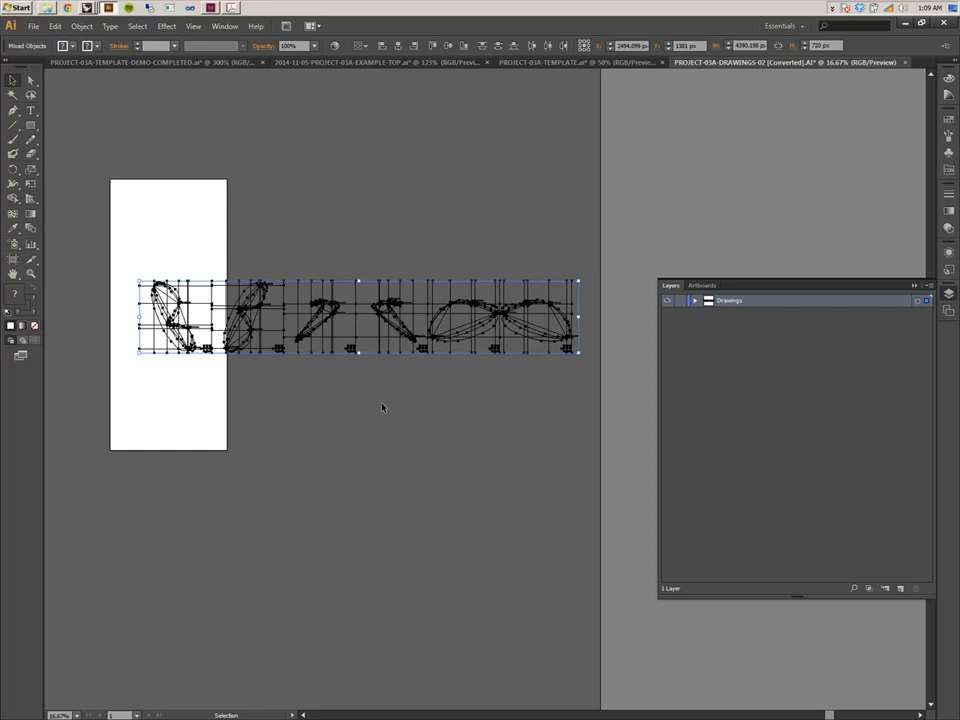
pyautogui.click(634, 63)
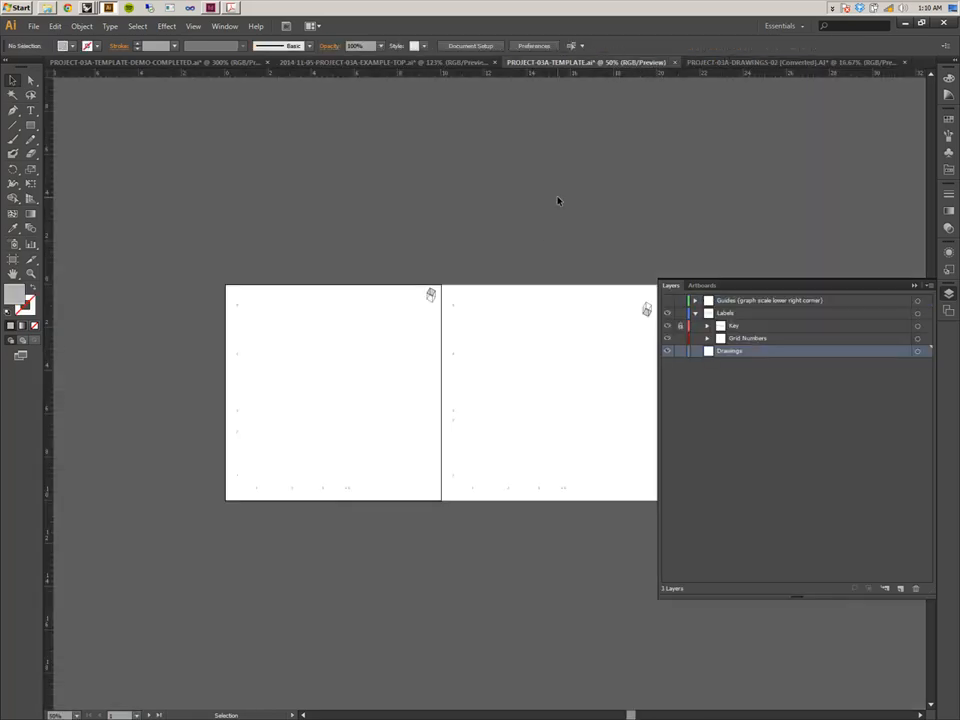
pyautogui.press('a')
pyautogui.hotkey('ctrl', 'v')
pyautogui.press('v')
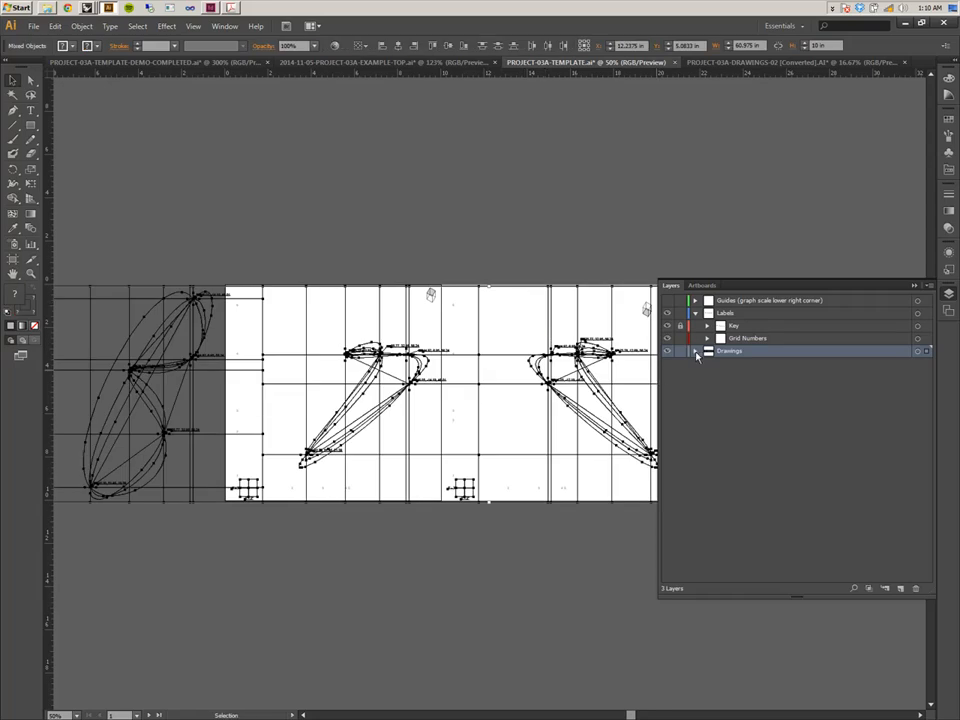
# Move the pasted drawings so their lower-left corner aligns with the first artboard's lower-left corner.
pyautogui.hotkey('ctrl', '-')
pyautogui.hotkey('ctrl', '-')
pyautogui.hotkey('ctrl', '-')
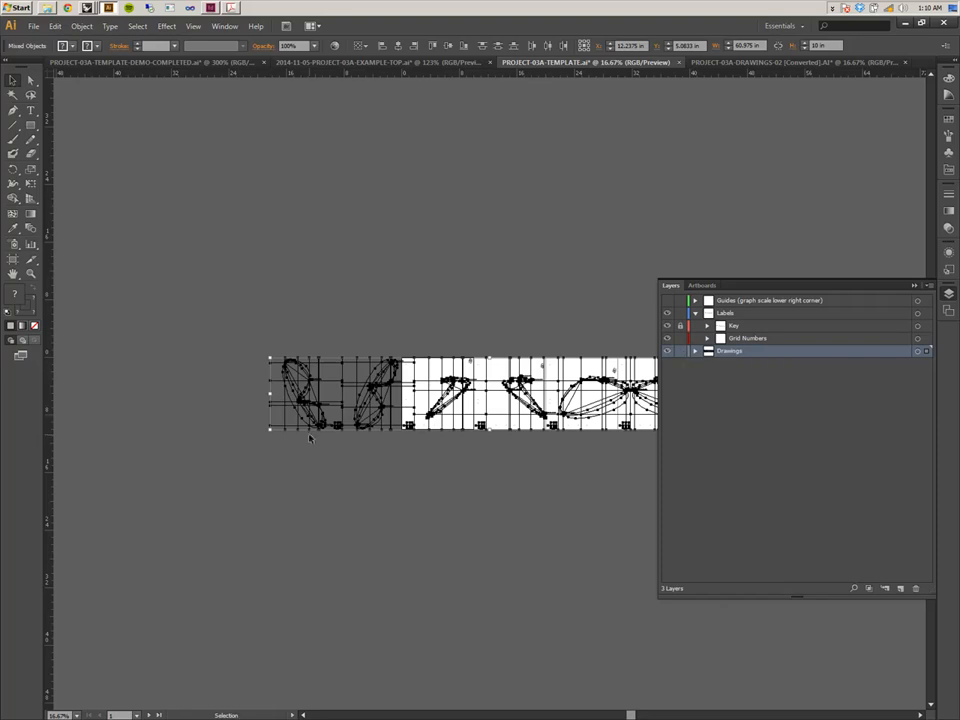
pyautogui.moveTo(280, 432); pyautogui.dragTo(413, 433)
pyautogui.press('a')
pyautogui.hotkey('ctrl', '+')
pyautogui.hotkey('ctrl', '+')
pyautogui.hotkey('ctrl', '+')
pyautogui.hotkey('ctrl', '+')
pyautogui.hotkey('ctrl', '+')
pyautogui.moveTo(397, 474); pyautogui.dragTo(714, 348)
pyautogui.hotkey('ctrl', '+')
pyautogui.hotkey('ctrl', '+')
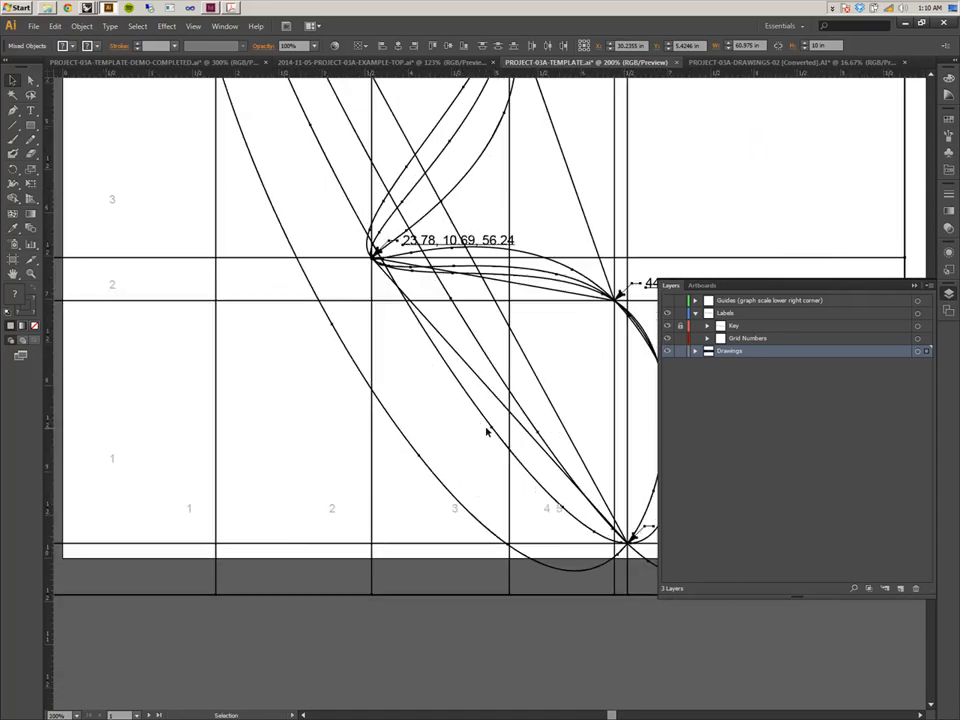
pyautogui.moveTo(176, 473); pyautogui.dragTo(461, 443)
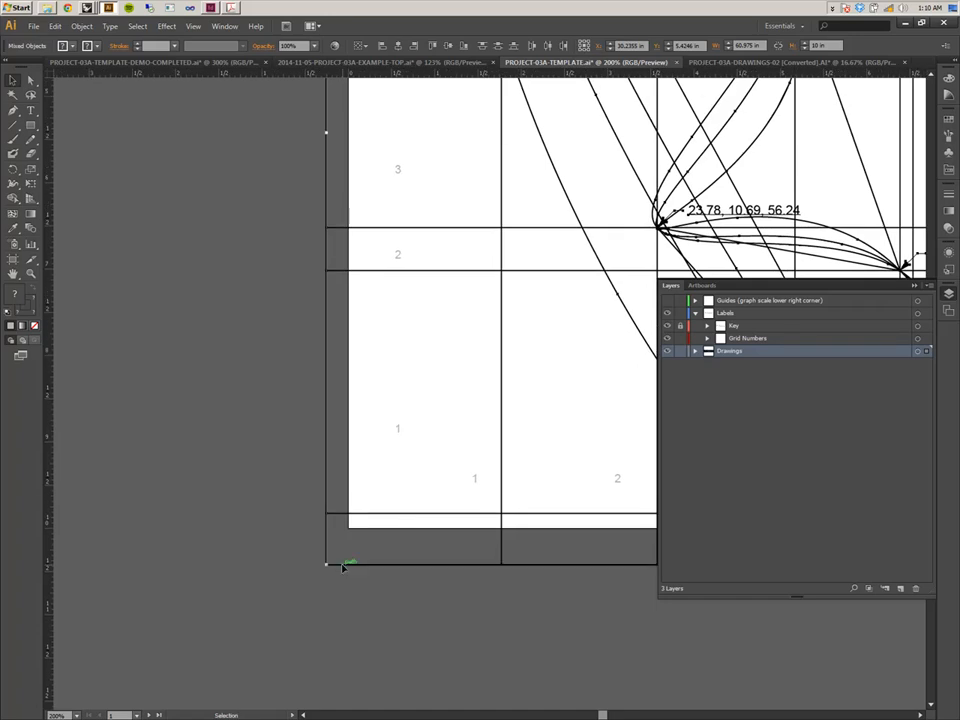
pyautogui.moveTo(328, 563); pyautogui.dragTo(362, 531)
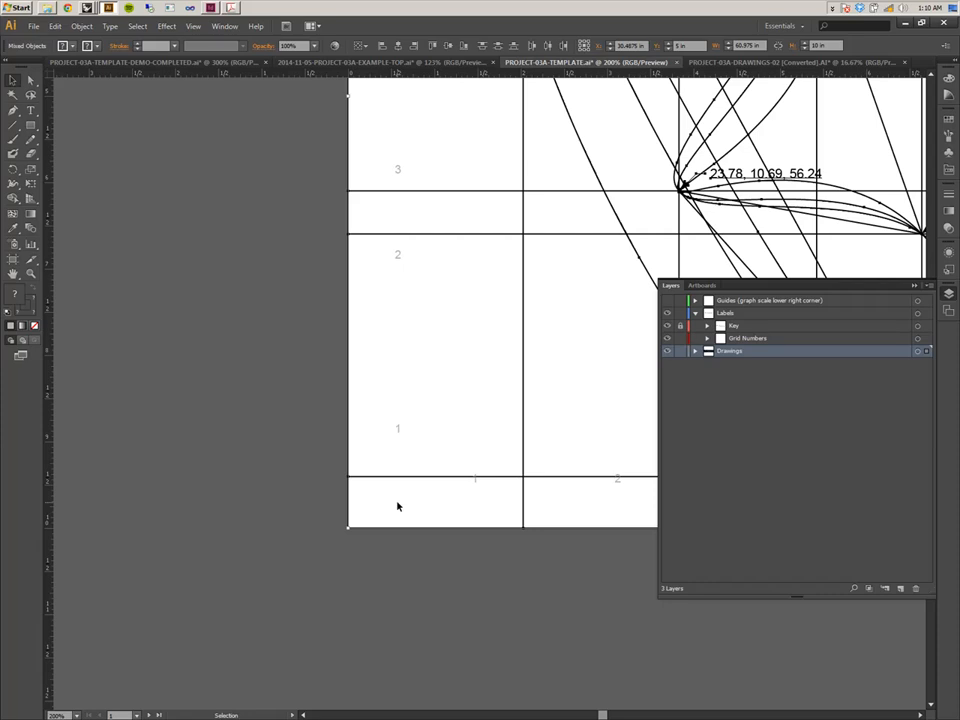
pyautogui.click(193, 26)
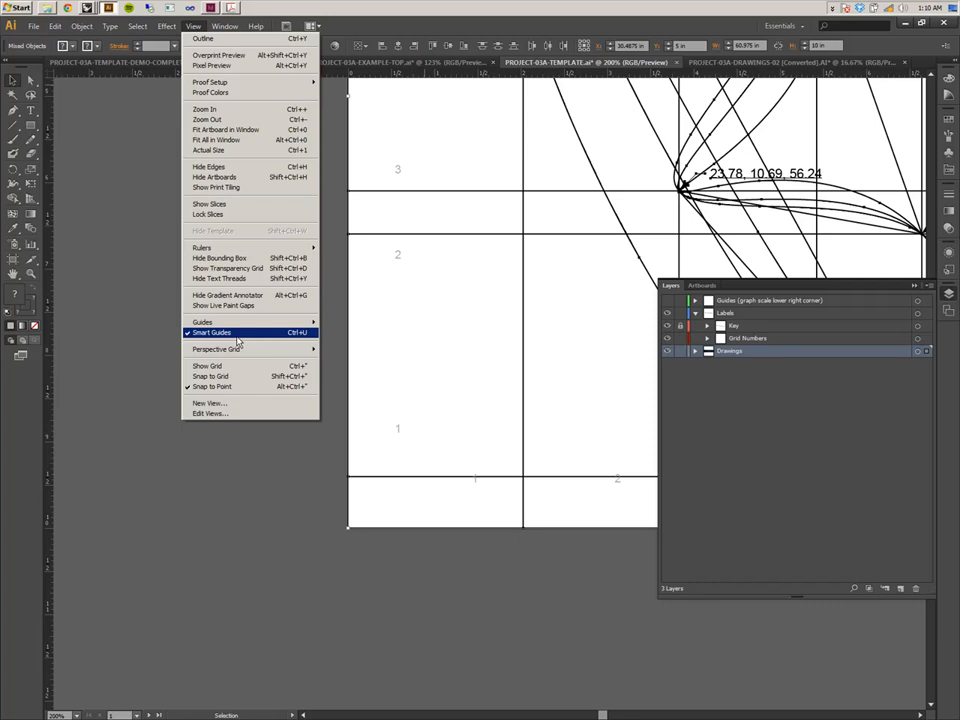
pyautogui.click(294, 597)
pyautogui.moveTo(745, 339); pyautogui.dragTo(551, 344)
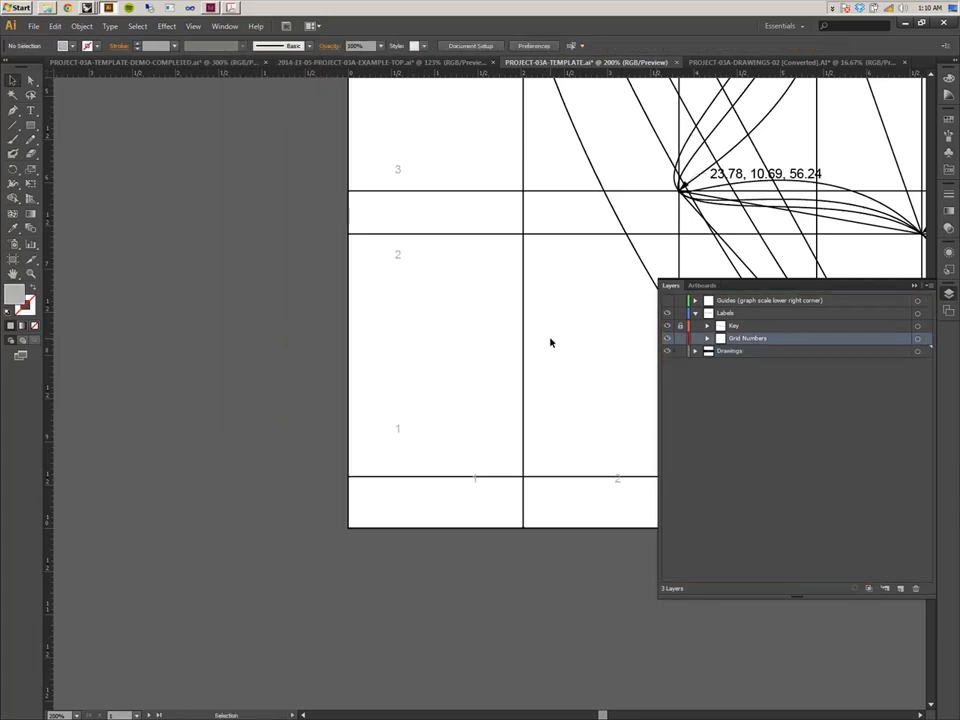
pyautogui.click(914, 285)
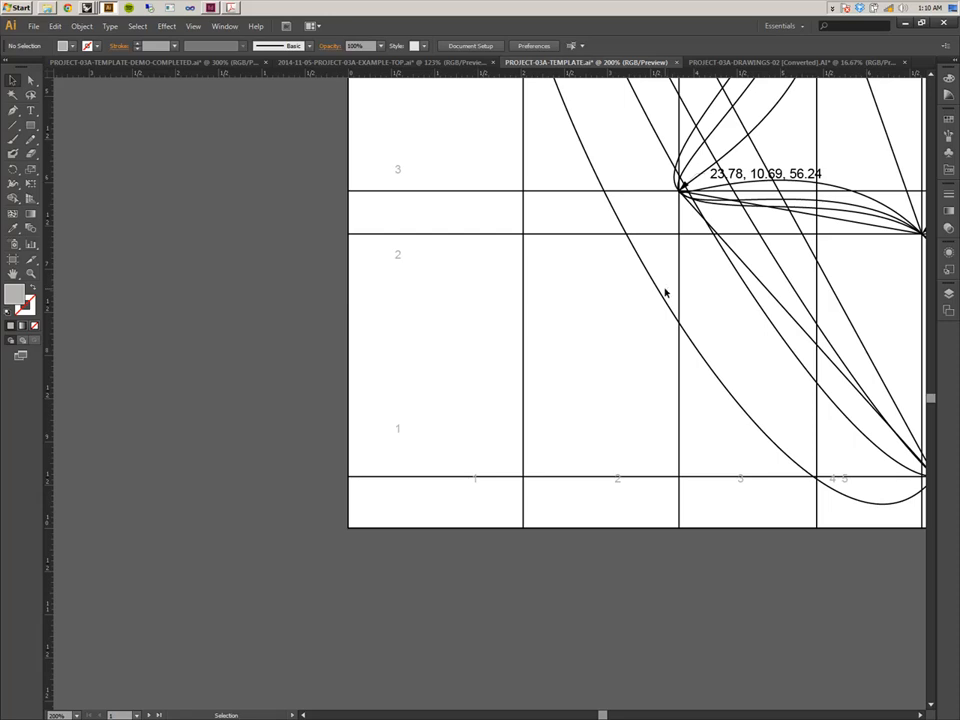
# Inspect how the pasted drawings and graphic scales sit on each of the six artboards.
pyautogui.moveTo(632, 286); pyautogui.dragTo(434, 321)
pyautogui.hotkey('ctrl', '-')
pyautogui.hotkey('ctrl', '-')
pyautogui.hotkey('ctrl', '-')
pyautogui.hotkey('ctrl', '-')
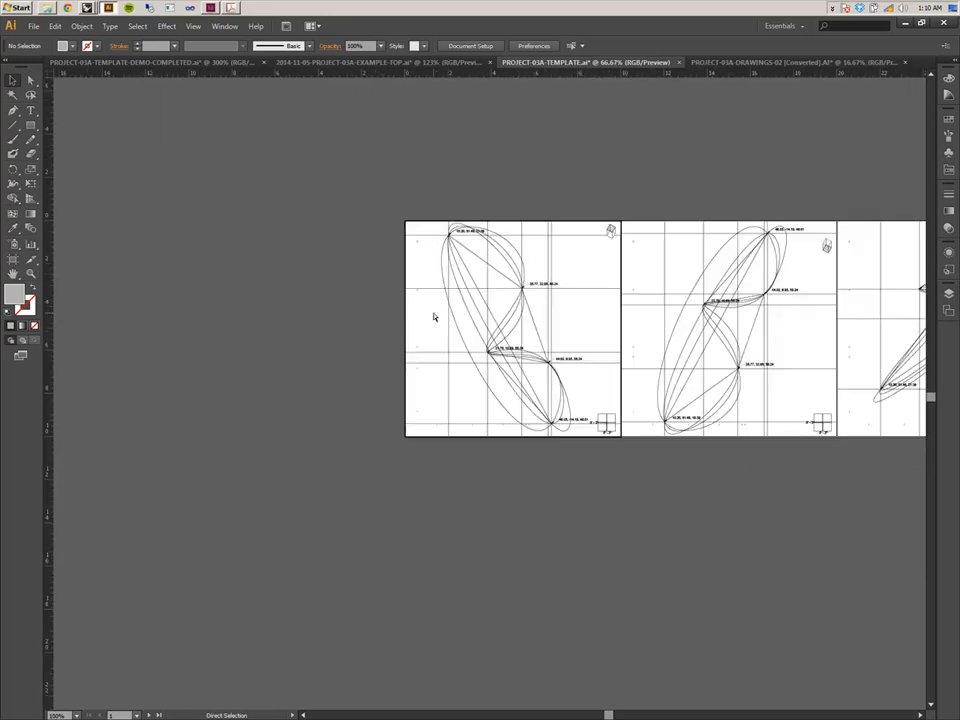
pyautogui.moveTo(577, 413); pyautogui.dragTo(321, 397)
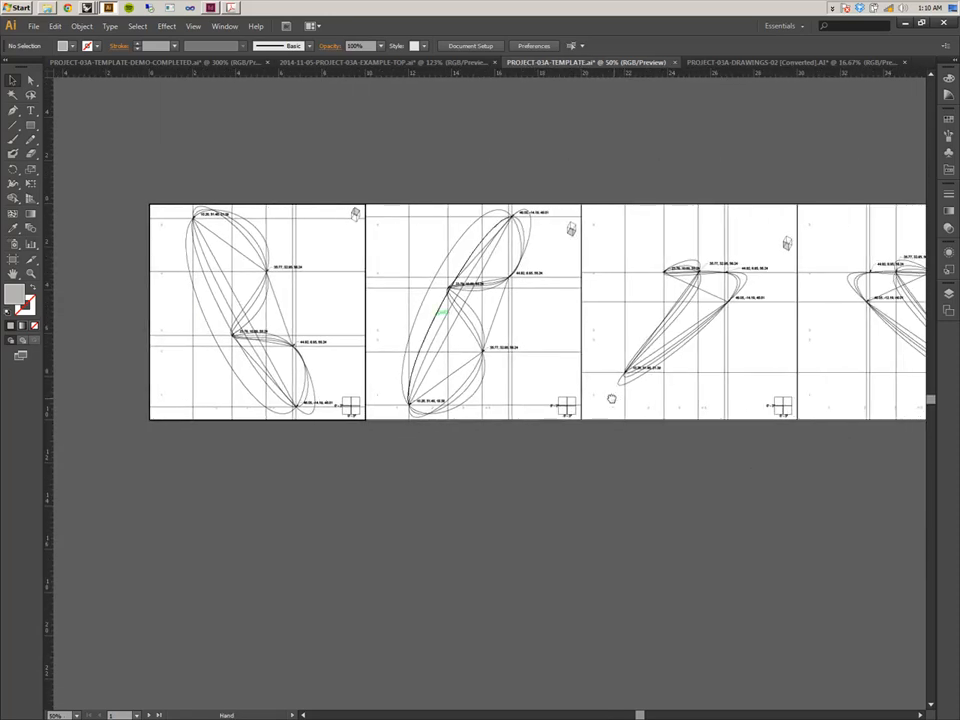
pyautogui.moveTo(615, 399); pyautogui.dragTo(426, 390)
pyautogui.moveTo(617, 388); pyautogui.dragTo(406, 366)
pyautogui.moveTo(501, 369); pyautogui.dragTo(444, 366)
pyautogui.moveTo(608, 354)
pyautogui.mouseDown()
pyautogui.moveTo(405, 343)
pyautogui.moveTo(756, 344)
pyautogui.mouseUp()
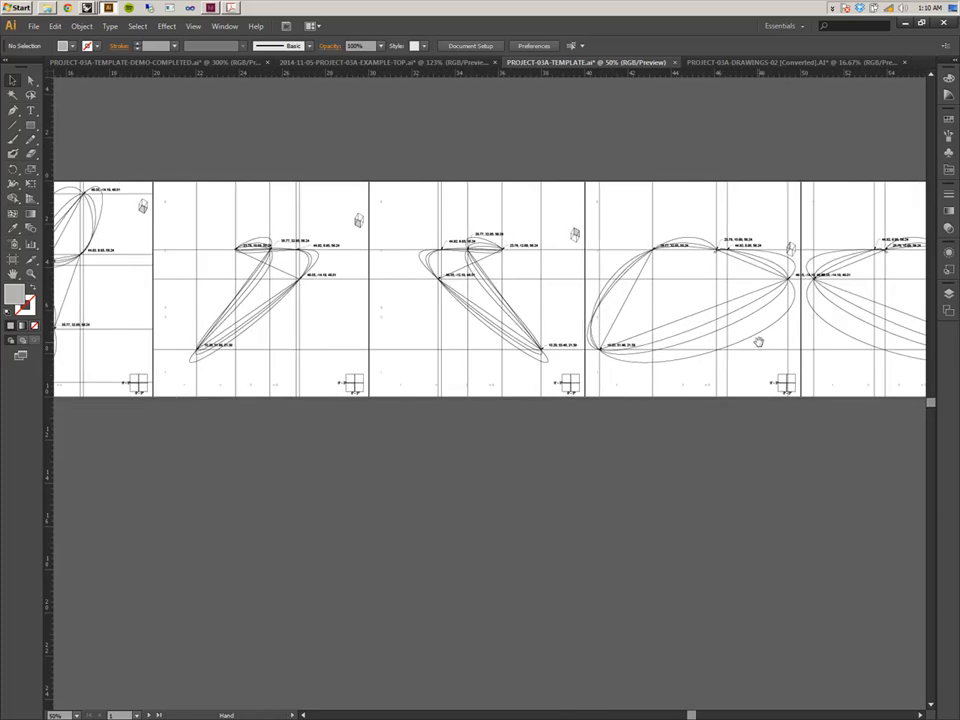
pyautogui.moveTo(530, 340); pyautogui.dragTo(842, 343)
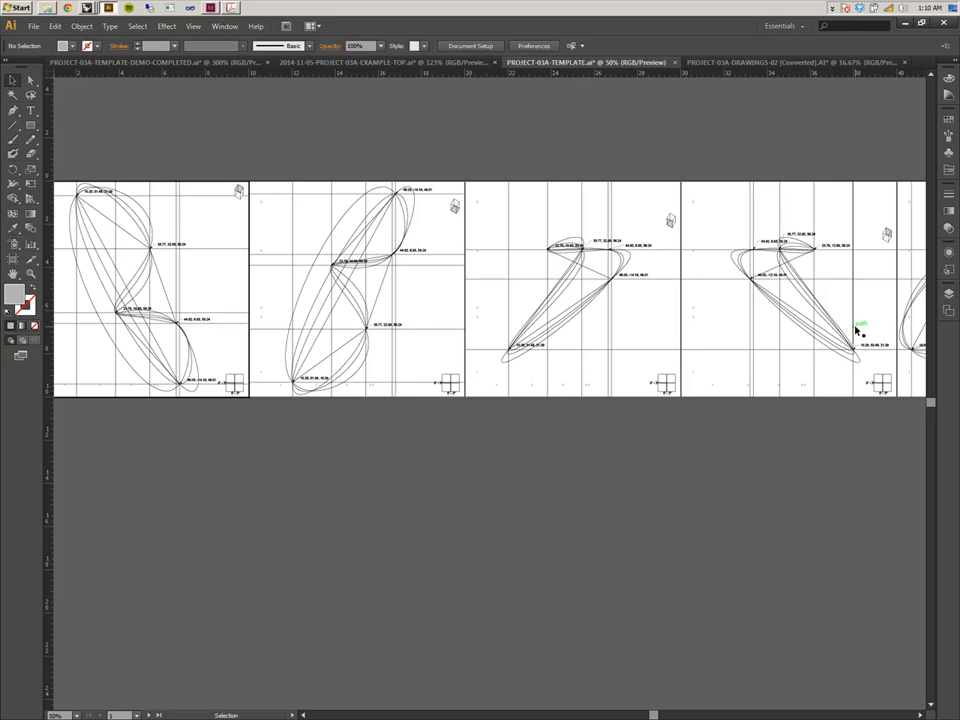
pyautogui.press('space')
pyautogui.moveTo(293, 284); pyautogui.dragTo(390, 270)
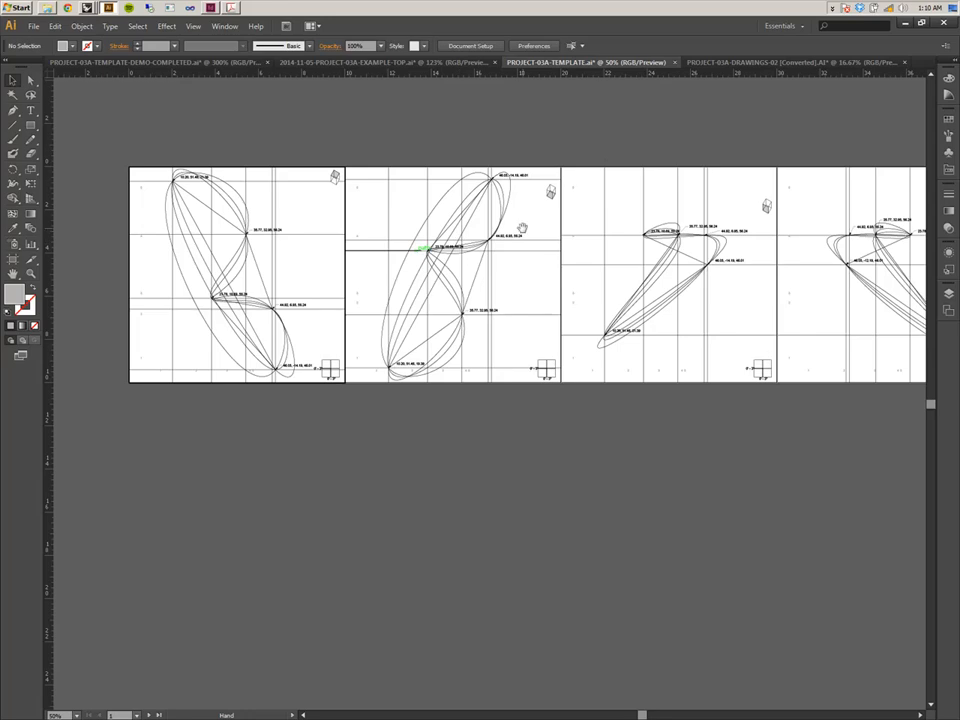
pyautogui.press('space')
pyautogui.moveTo(581, 133)
pyautogui.mouseDown()
pyautogui.moveTo(493, 154)
pyautogui.moveTo(306, 158)
pyautogui.mouseUp()
pyautogui.moveTo(602, 165)
pyautogui.mouseDown()
pyautogui.moveTo(391, 160)
pyautogui.moveTo(463, 146)
pyautogui.mouseUp()
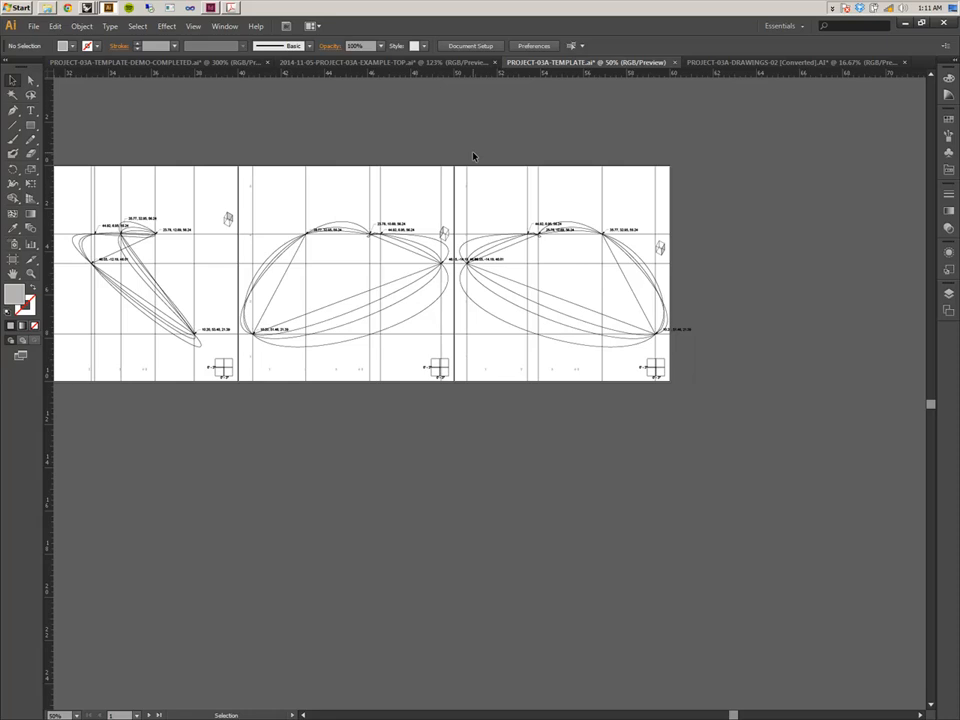
pyautogui.moveTo(467, 152); pyautogui.dragTo(837, 169)
pyautogui.moveTo(275, 265); pyautogui.dragTo(615, 251)
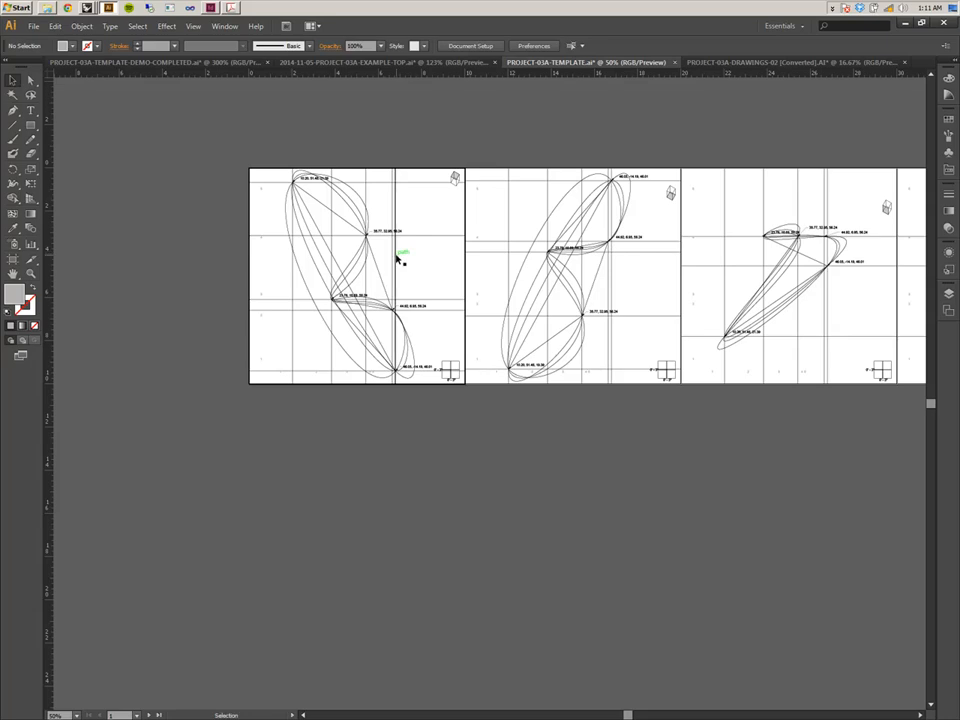
pyautogui.hotkey('ctrl', '+')
pyautogui.hotkey('ctrl', '+')
pyautogui.hotkey('ctrl', '+')
pyautogui.hotkey('ctrl', '+')
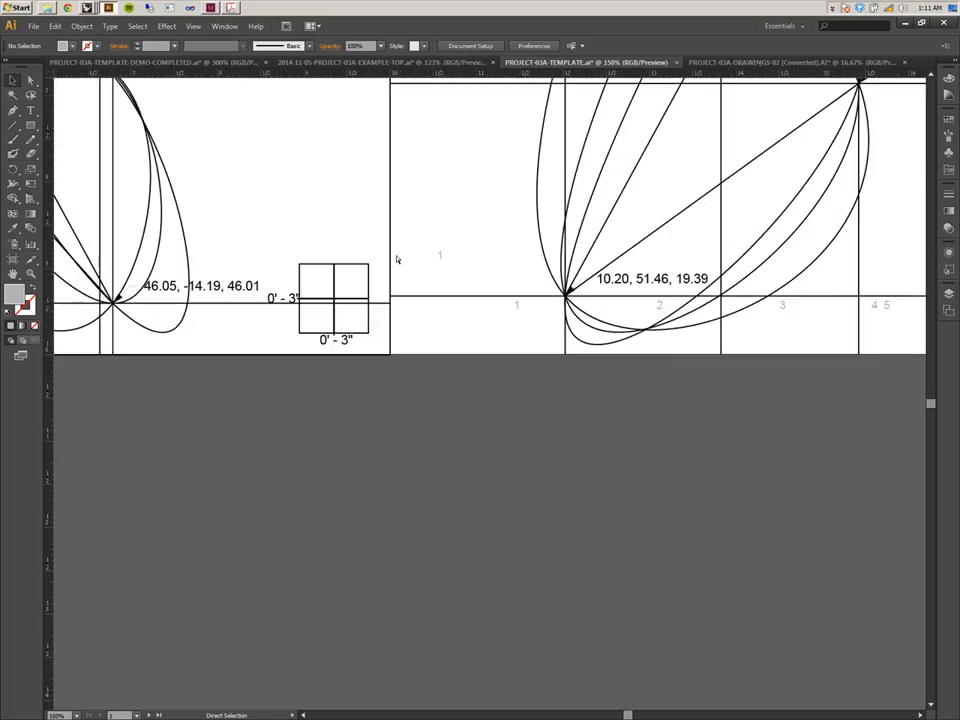
pyautogui.moveTo(523, 339); pyautogui.dragTo(789, 566)
pyautogui.moveTo(600, 335); pyautogui.dragTo(580, 679)
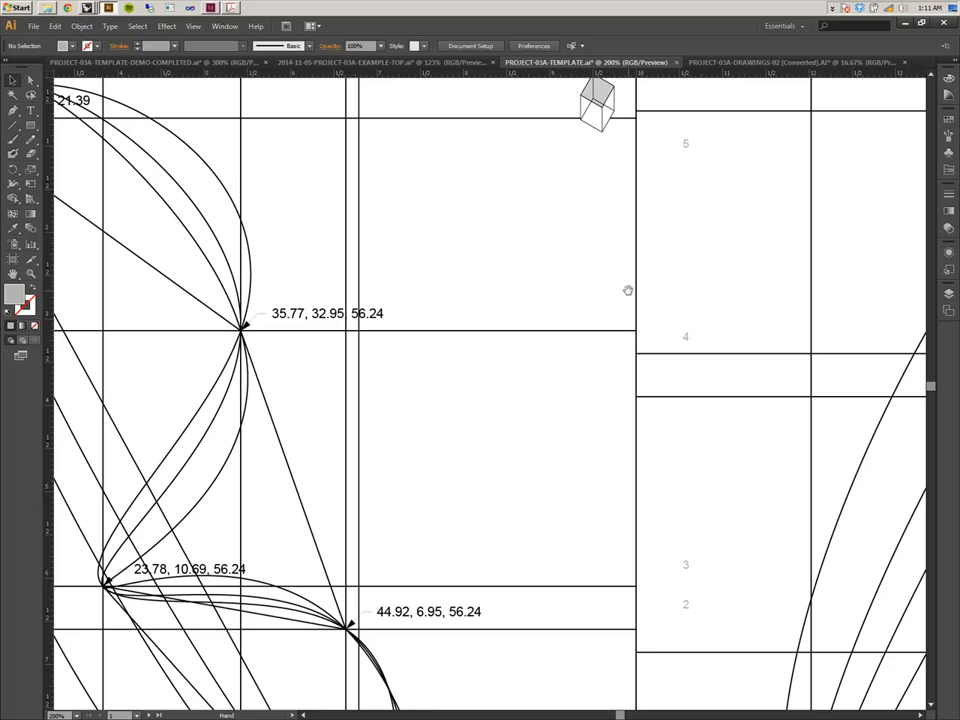
pyautogui.moveTo(613, 313); pyautogui.dragTo(598, 497)
pyautogui.moveTo(672, 316); pyautogui.dragTo(652, 242)
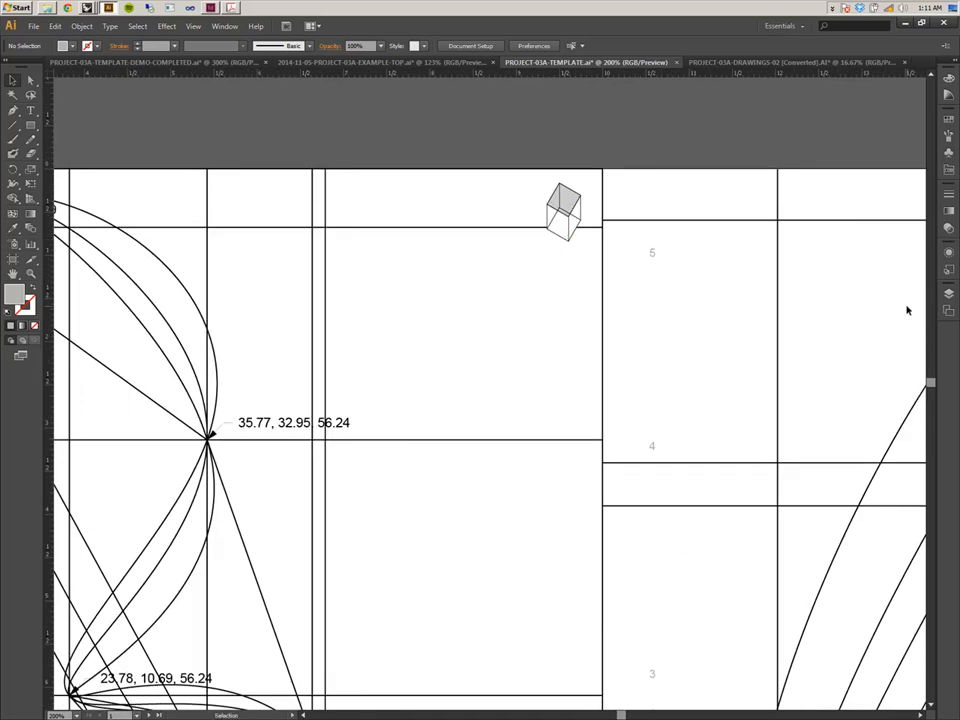
# Review the pasted sublayers inside the template's Drawings layer, then collapse it.
pyautogui.click(949, 293)
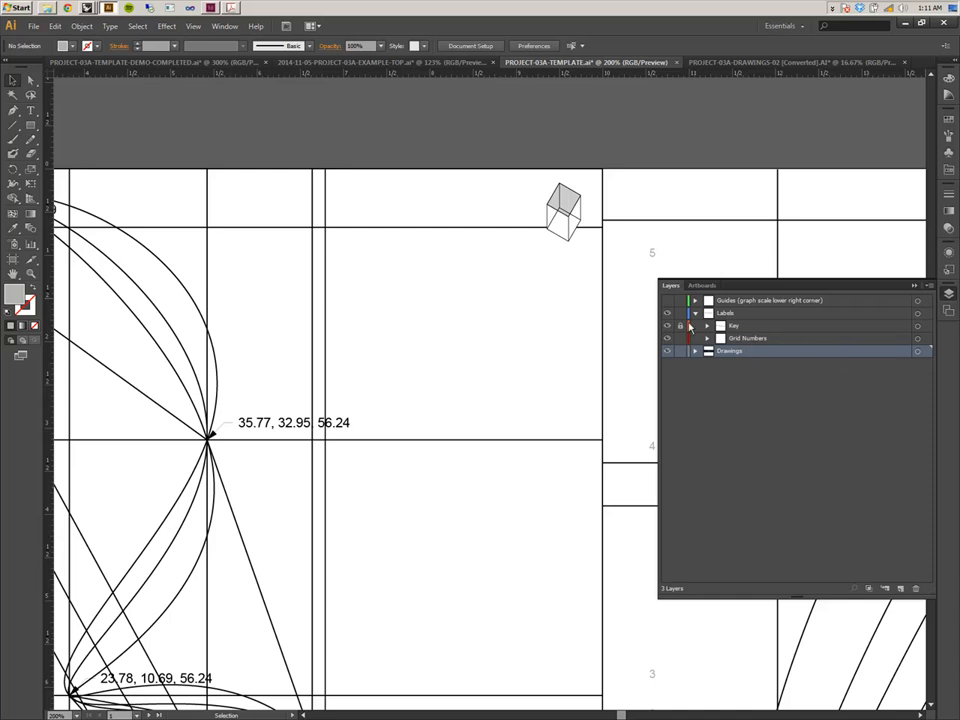
pyautogui.click(574, 229)
pyautogui.click(588, 145)
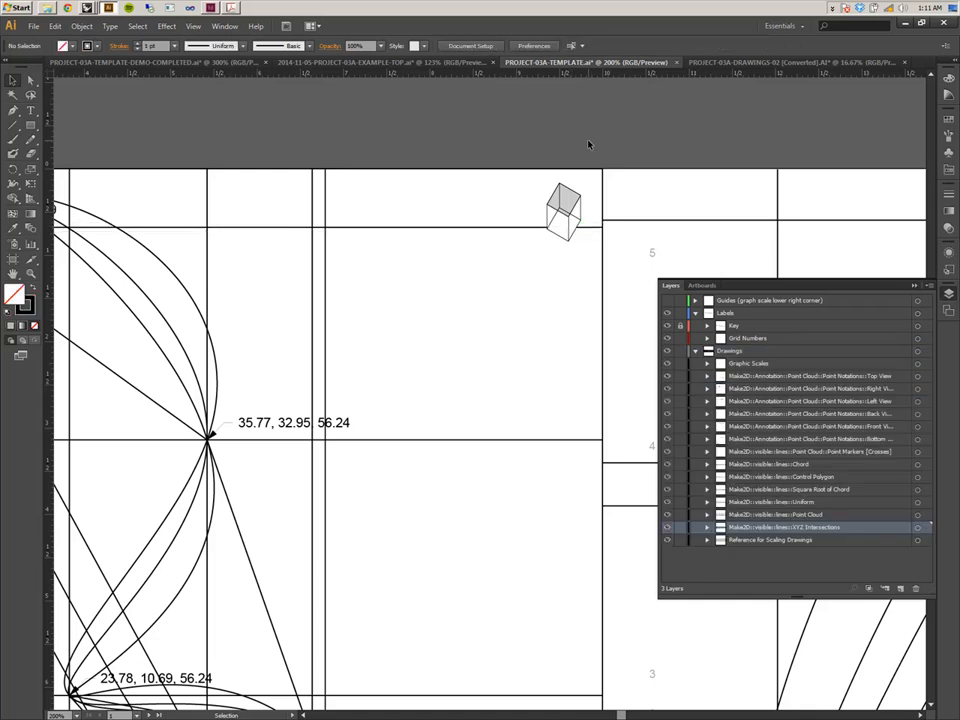
pyautogui.click(697, 355)
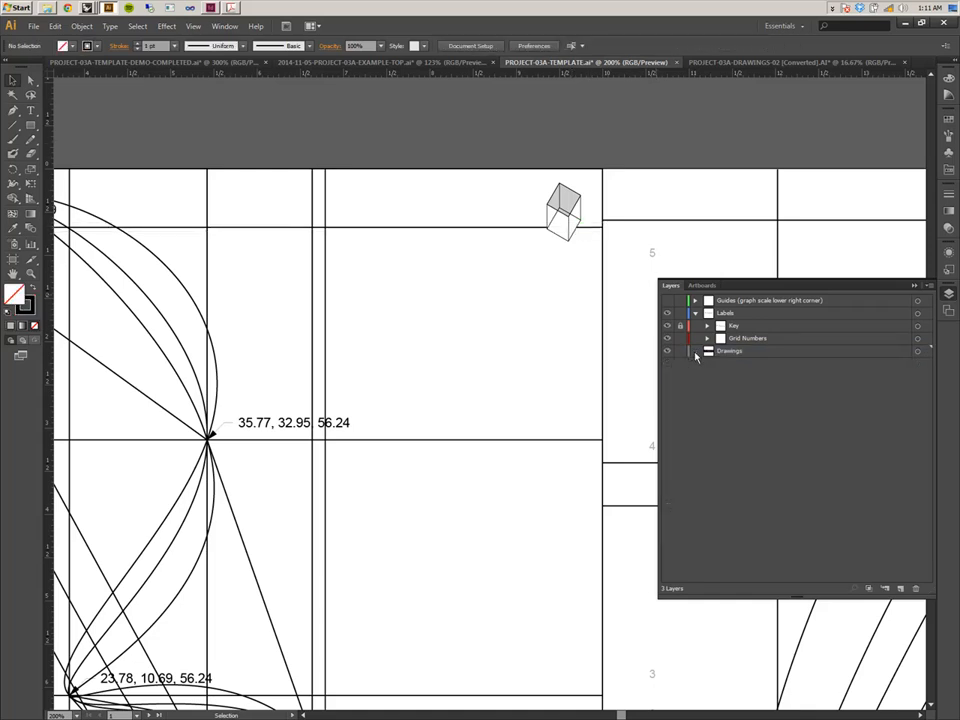
pyautogui.moveTo(728, 351)
pyautogui.mouseDown()
pyautogui.moveTo(714, 321)
pyautogui.moveTo(737, 326)
pyautogui.moveTo(744, 390)
pyautogui.moveTo(744, 364)
pyautogui.mouseUp()
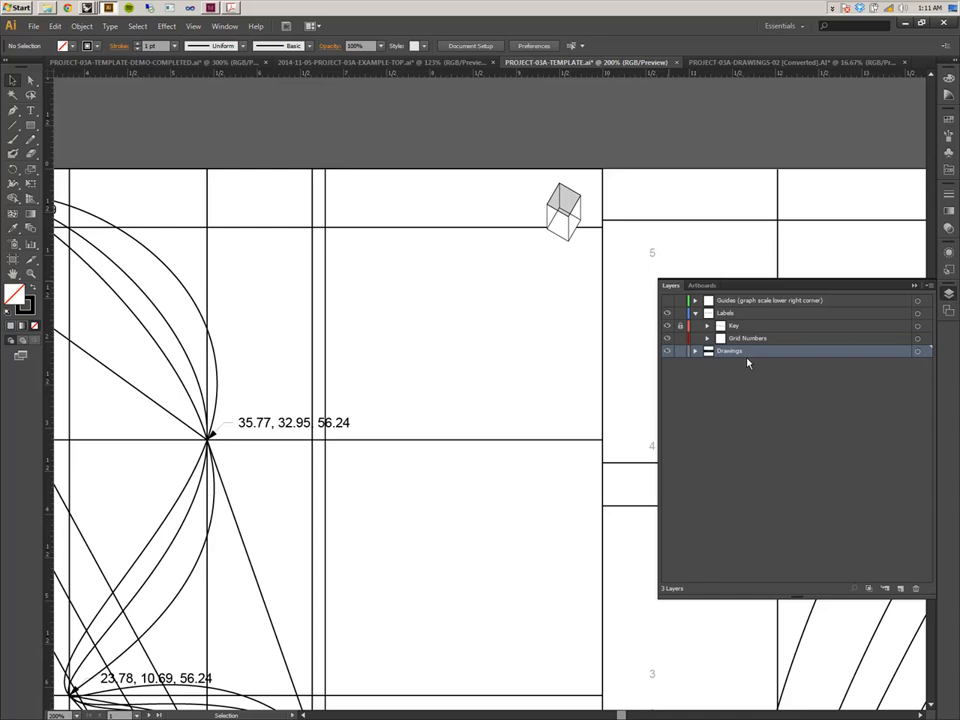
# Examine the grid number labels along the first artboard's left edge against the drawing.
pyautogui.press('space')
pyautogui.moveTo(446, 285); pyautogui.dragTo(737, 266)
pyautogui.press('space')
pyautogui.moveTo(54, 389); pyautogui.dragTo(267, 315)
pyautogui.press('space')
pyautogui.moveTo(292, 212); pyautogui.dragTo(244, 287)
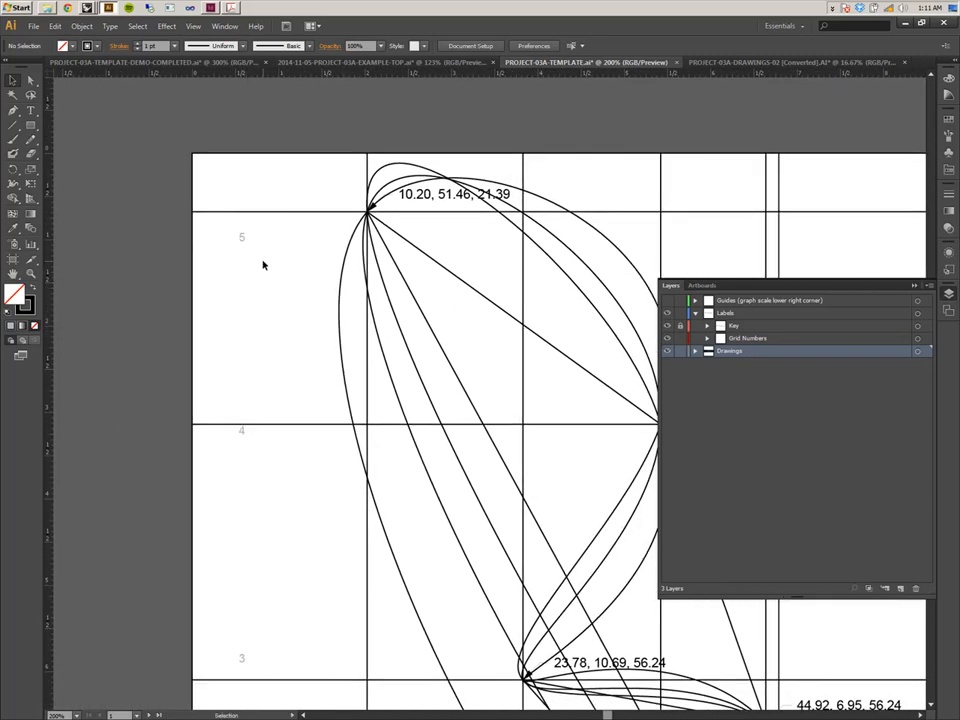
pyautogui.click(244, 240)
pyautogui.click(258, 230)
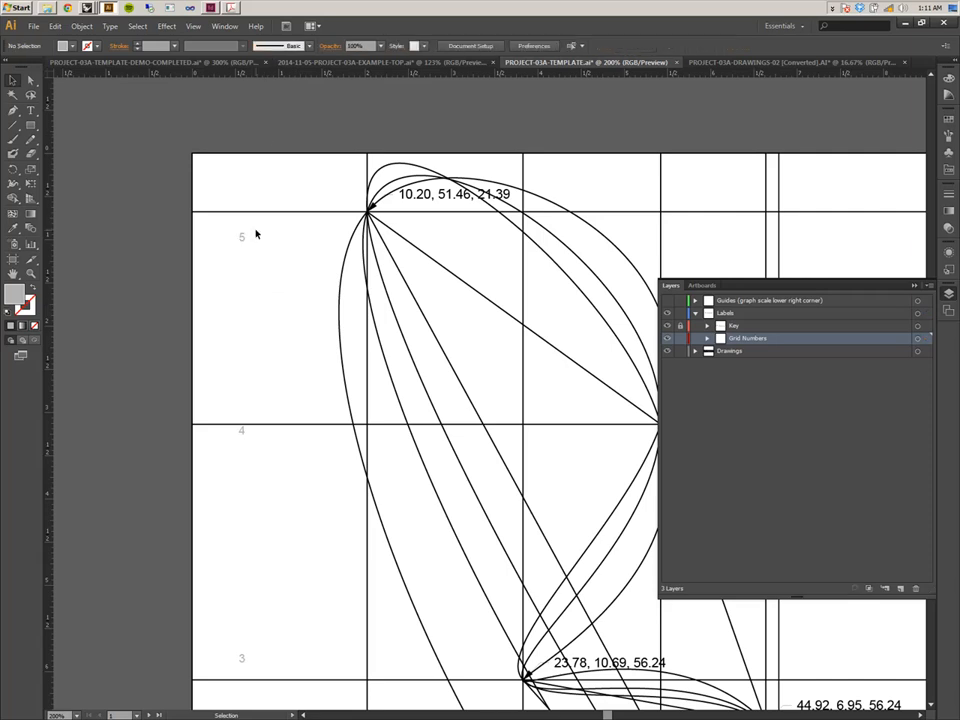
pyautogui.press('space')
pyautogui.moveTo(240, 398); pyautogui.dragTo(296, 140)
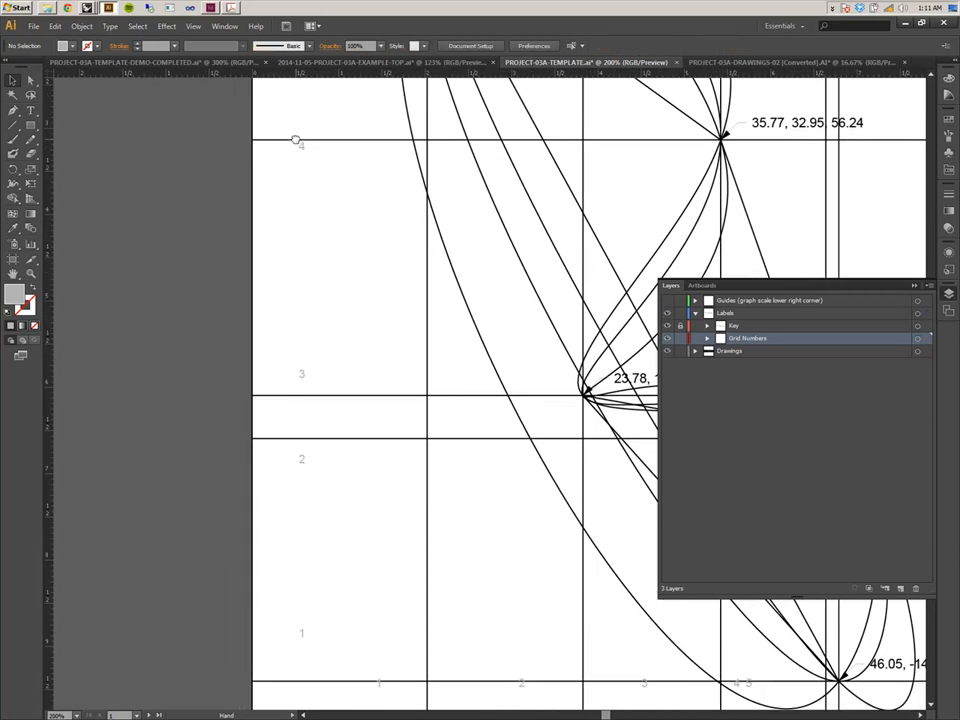
pyautogui.moveTo(336, 396); pyautogui.dragTo(268, 193)
pyautogui.moveTo(429, 276); pyautogui.dragTo(203, 373)
pyautogui.moveTo(416, 435); pyautogui.dragTo(192, 463)
pyautogui.moveTo(598, 481)
pyautogui.mouseDown()
pyautogui.moveTo(439, 452)
pyautogui.moveTo(399, 417)
pyautogui.mouseUp()
pyautogui.moveTo(411, 300); pyautogui.dragTo(332, 358)
pyautogui.moveTo(197, 208); pyautogui.dragTo(285, 336)
pyautogui.moveTo(102, 324); pyautogui.dragTo(317, 354)
pyautogui.moveTo(145, 332); pyautogui.dragTo(414, 341)
pyautogui.moveTo(505, 288); pyautogui.dragTo(276, 354)
pyautogui.moveTo(324, 293); pyautogui.dragTo(437, 379)
pyautogui.moveTo(353, 313); pyautogui.dragTo(388, 353)
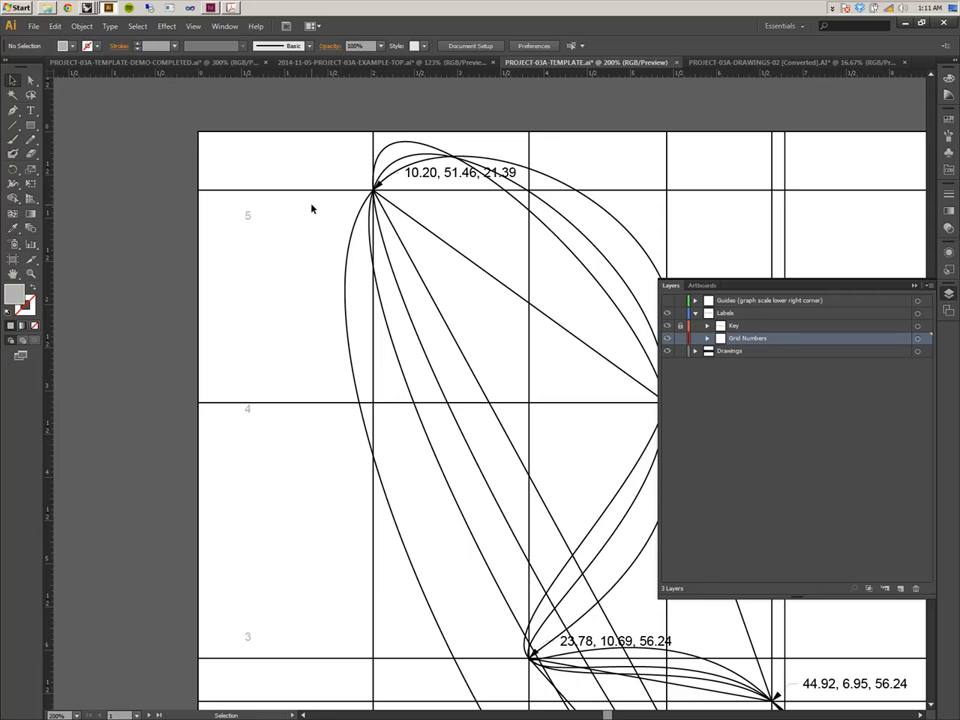
# Move the vertical grid number labels 5 through 1 along the first artboard's left edge to line up with their grid lines.
pyautogui.moveTo(251, 223); pyautogui.dragTo(251, 197)
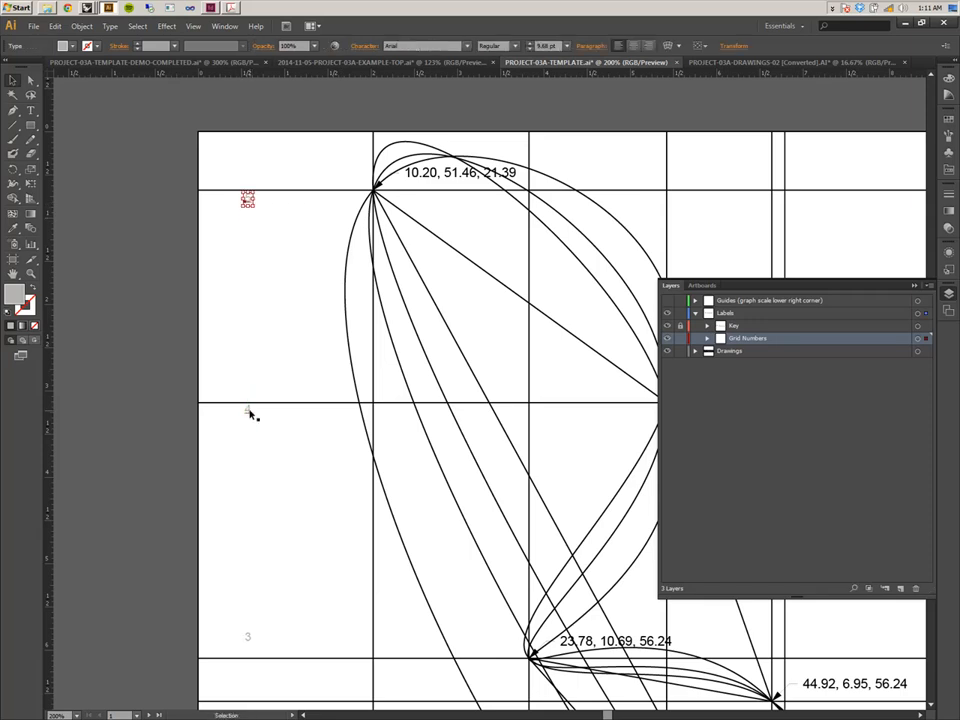
pyautogui.moveTo(249, 411); pyautogui.dragTo(251, 414)
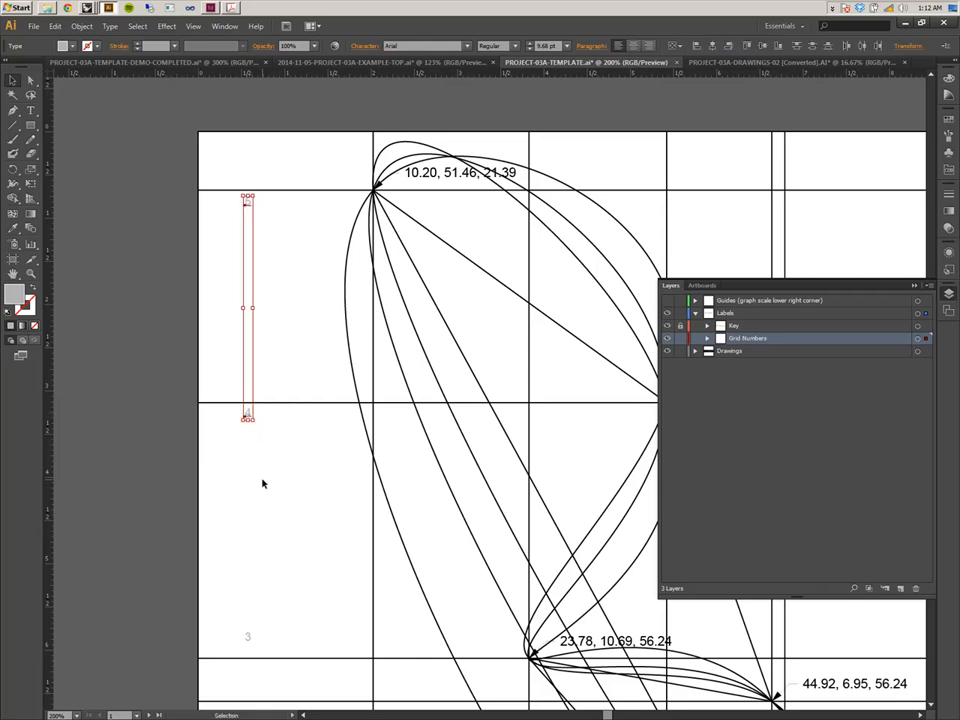
pyautogui.scroll(-3, 255, 446)
pyautogui.scroll(-7, 257, 443)
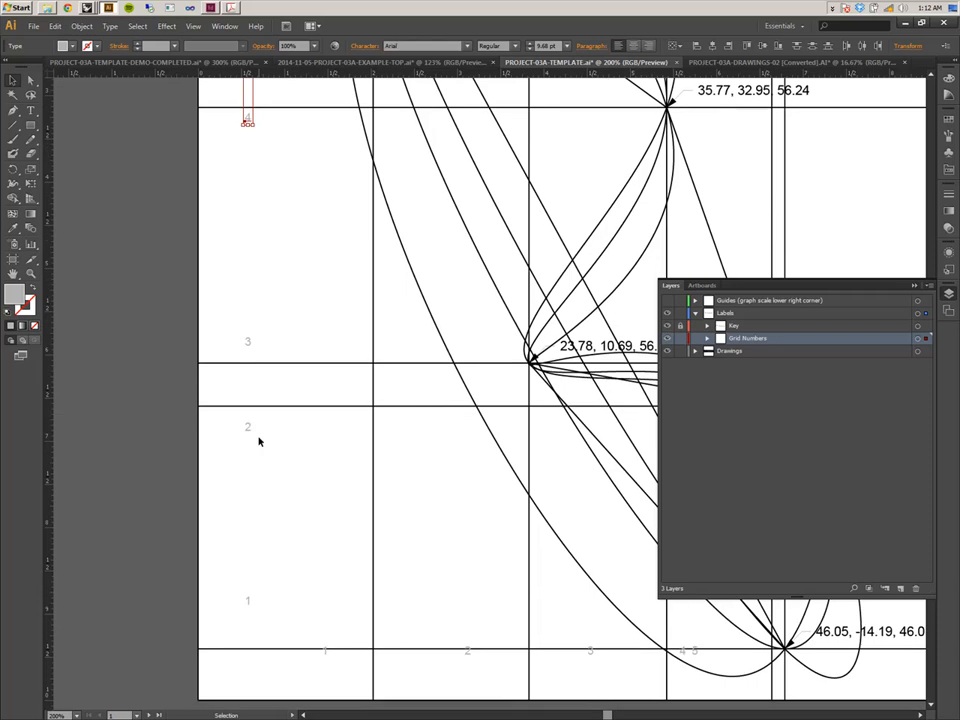
pyautogui.moveTo(253, 256); pyautogui.dragTo(254, 284)
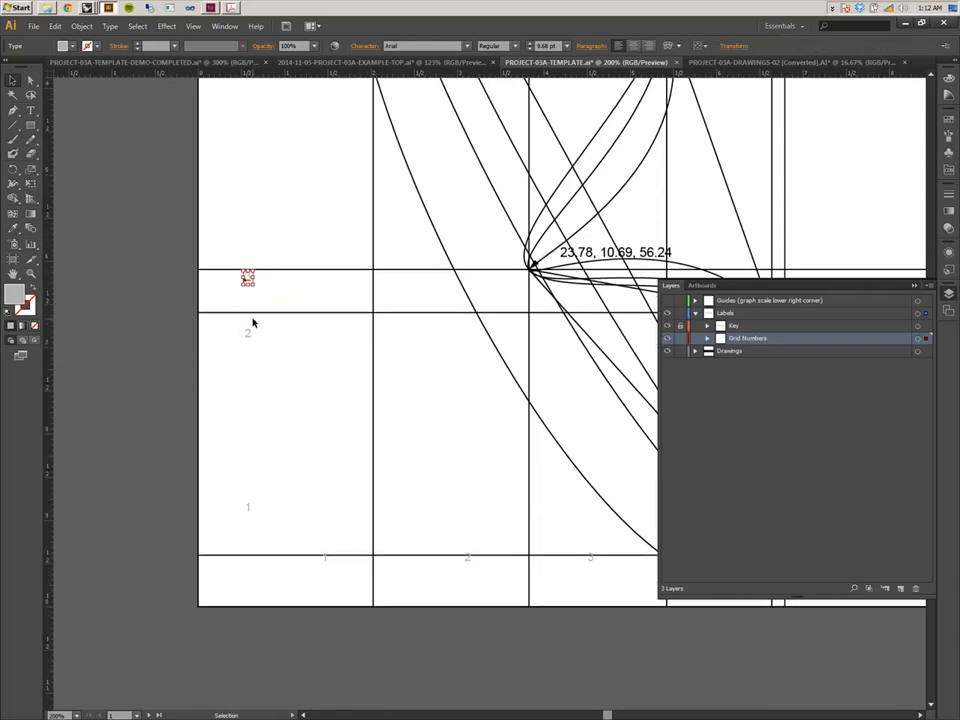
pyautogui.moveTo(253, 339); pyautogui.dragTo(252, 323)
pyautogui.moveTo(251, 510); pyautogui.dragTo(253, 566)
# Move the horizontal grid number labels along the first artboard's bottom edge next to their grid lines.
pyautogui.moveTo(325, 566); pyautogui.dragTo(368, 572)
pyautogui.moveTo(473, 565); pyautogui.dragTo(558, 478)
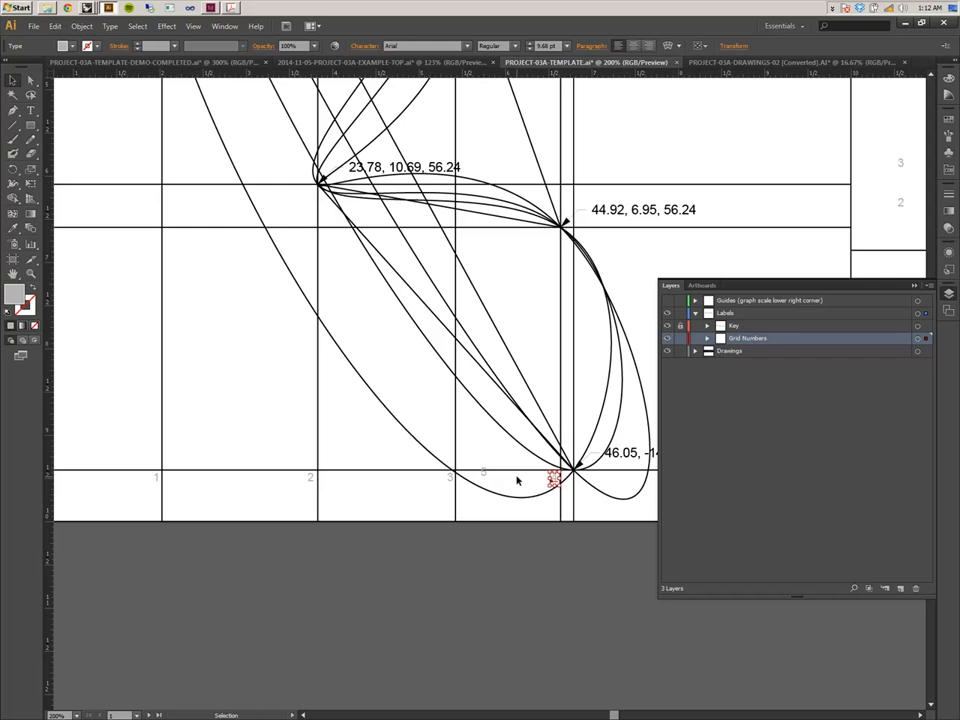
pyautogui.moveTo(489, 480); pyautogui.dragTo(279, 343)
pyautogui.hotkey('ctrl', '=')
pyautogui.moveTo(390, 439); pyautogui.dragTo(398, 444)
pyautogui.click(424, 469)
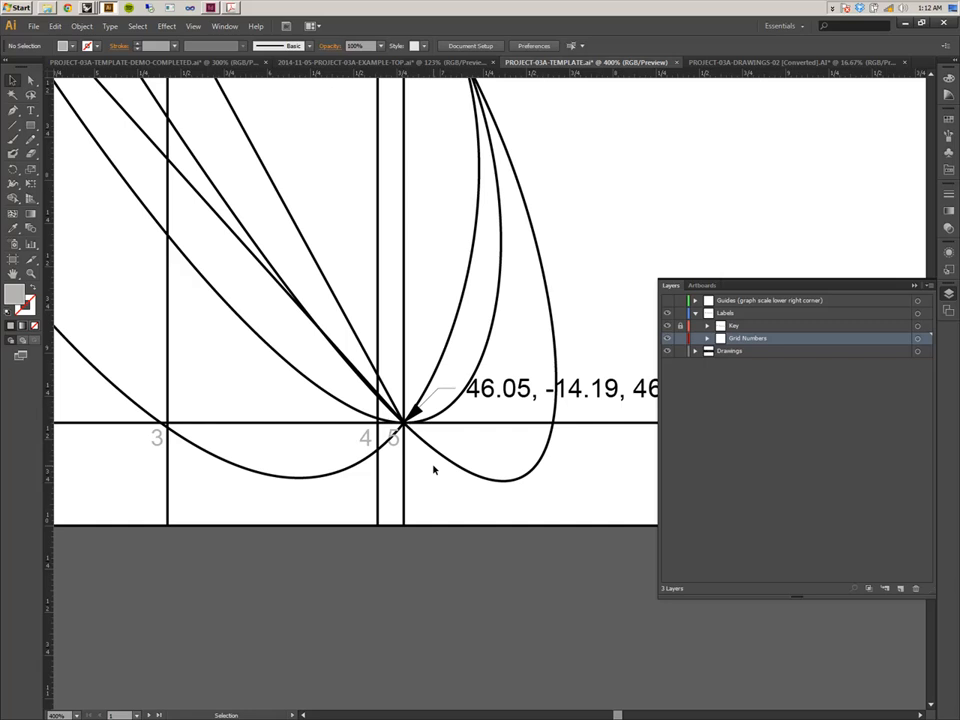
pyautogui.press('a')
pyautogui.hotkey('ctrl', '-')
pyautogui.hotkey('ctrl', '-')
pyautogui.hotkey('ctrl', '-')
pyautogui.hotkey('ctrl', '-')
pyautogui.moveTo(408, 374); pyautogui.dragTo(358, 499)
pyautogui.moveTo(392, 421); pyautogui.dragTo(277, 392)
pyautogui.moveTo(371, 400); pyautogui.dragTo(352, 416)
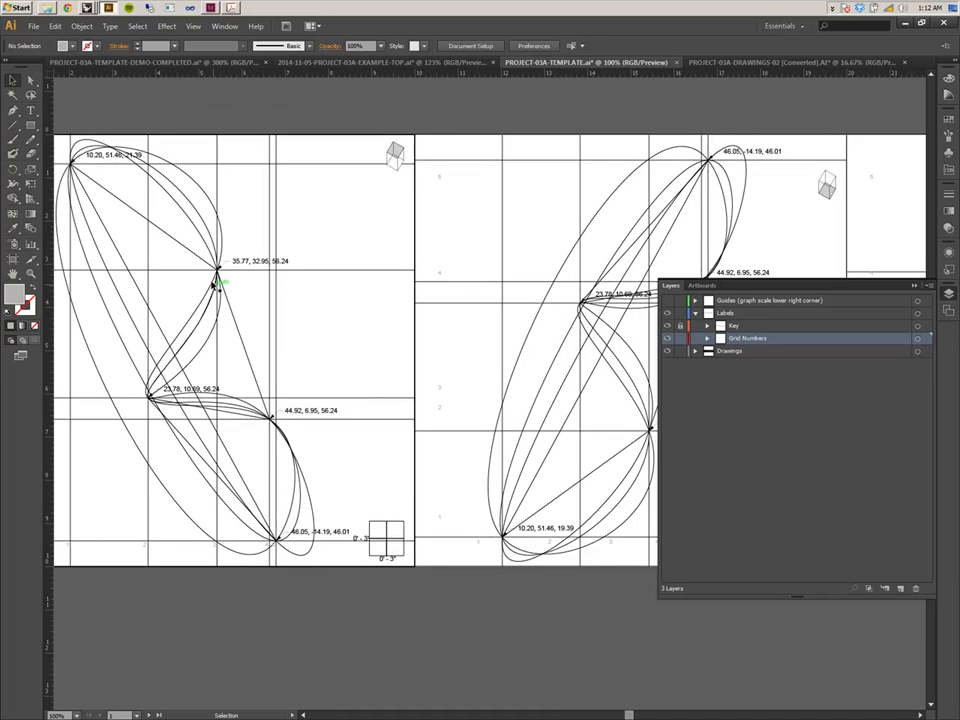
# Inspect the control polygon paths on both artboards and which layer they belong to.
pyautogui.click(135, 284)
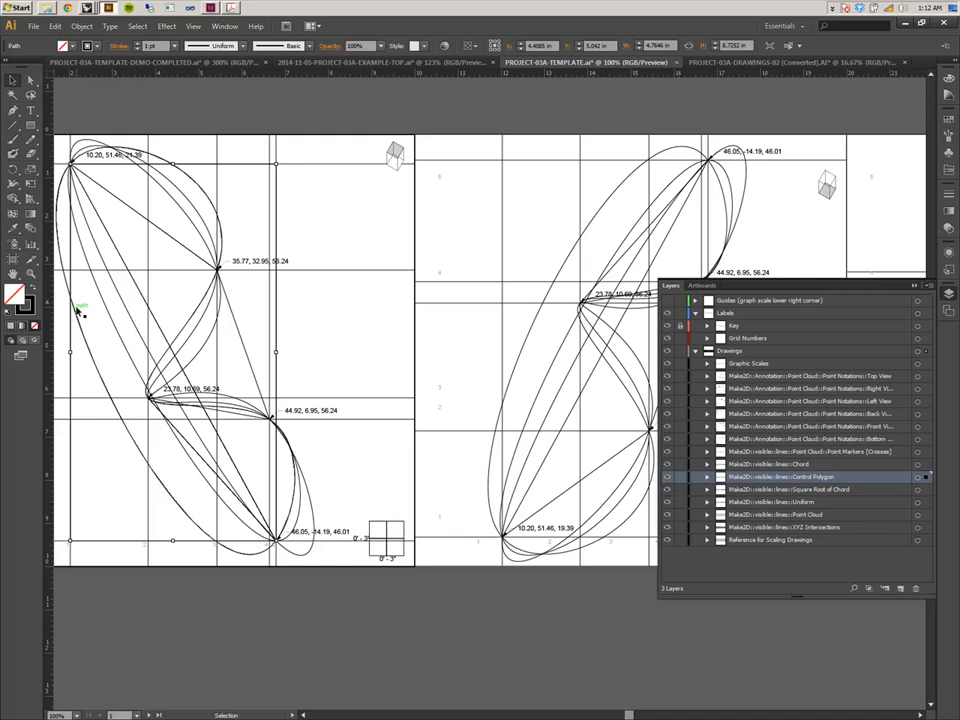
pyautogui.click(28, 311)
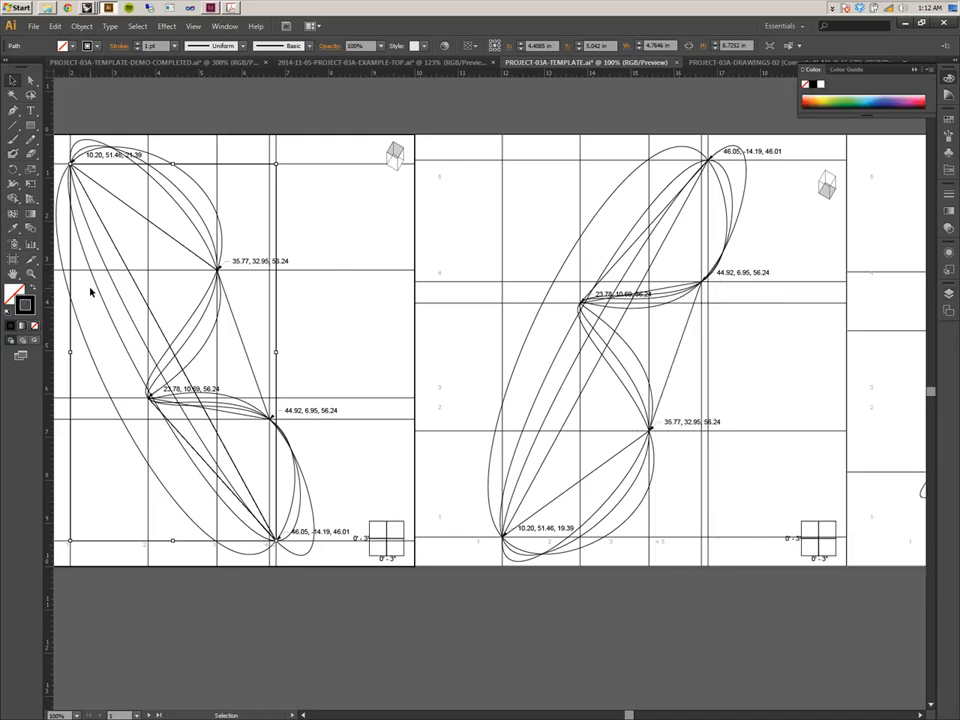
pyautogui.click(949, 172)
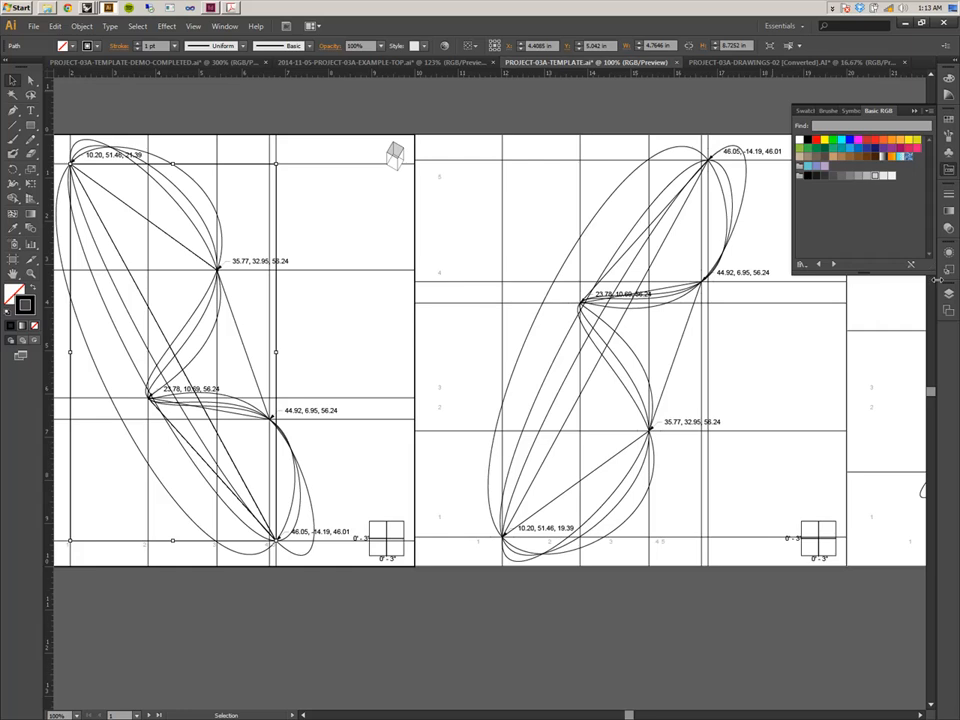
pyautogui.press('F7')
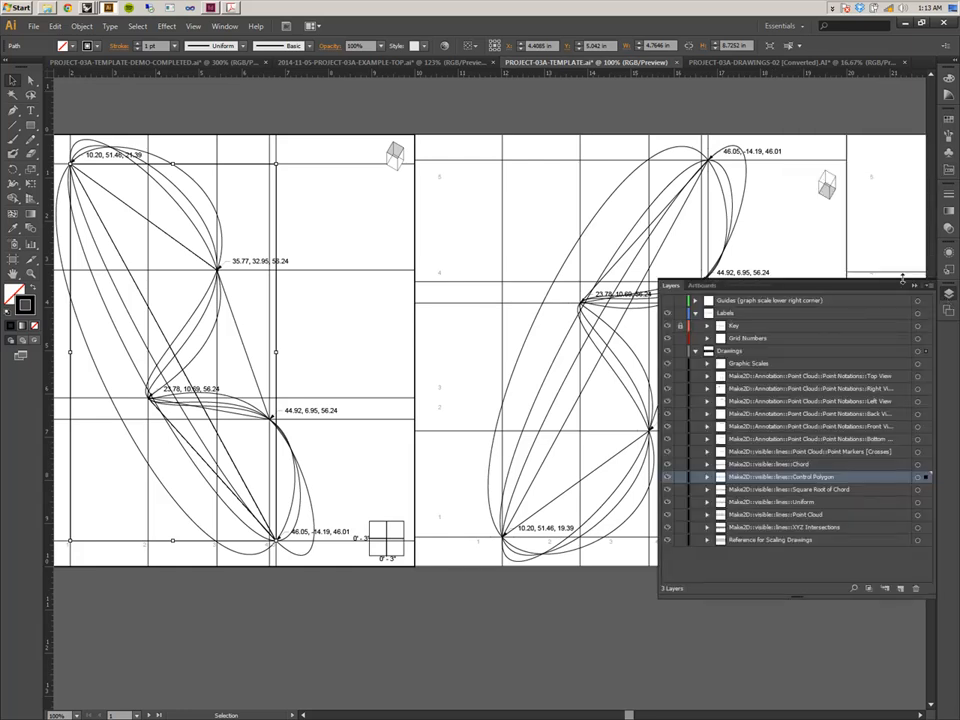
pyautogui.press('F7')
pyautogui.click(604, 196)
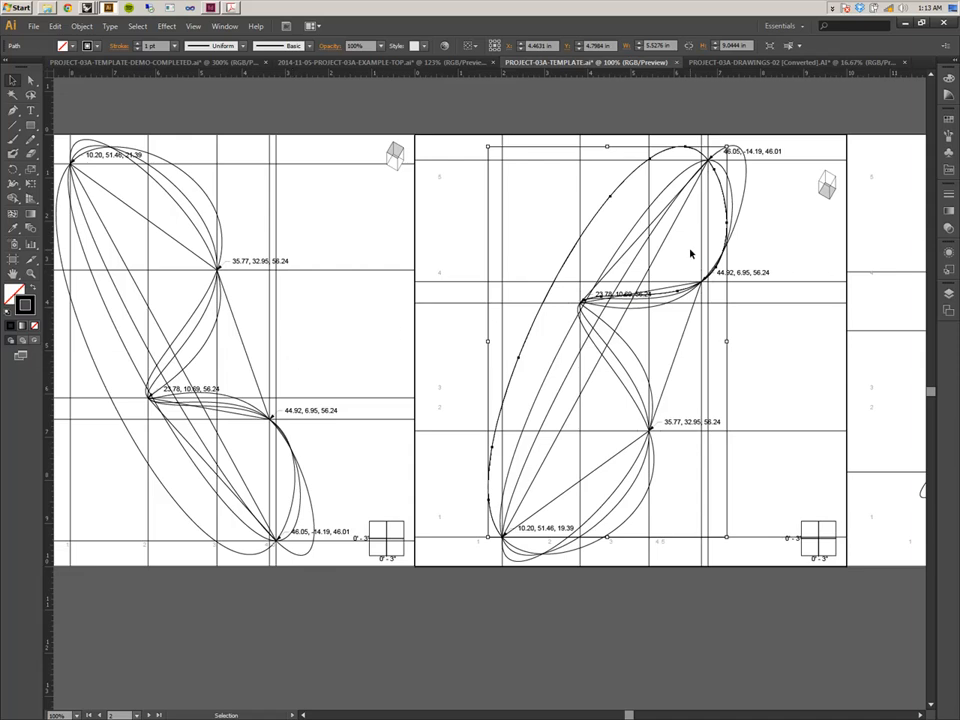
pyautogui.click(248, 337)
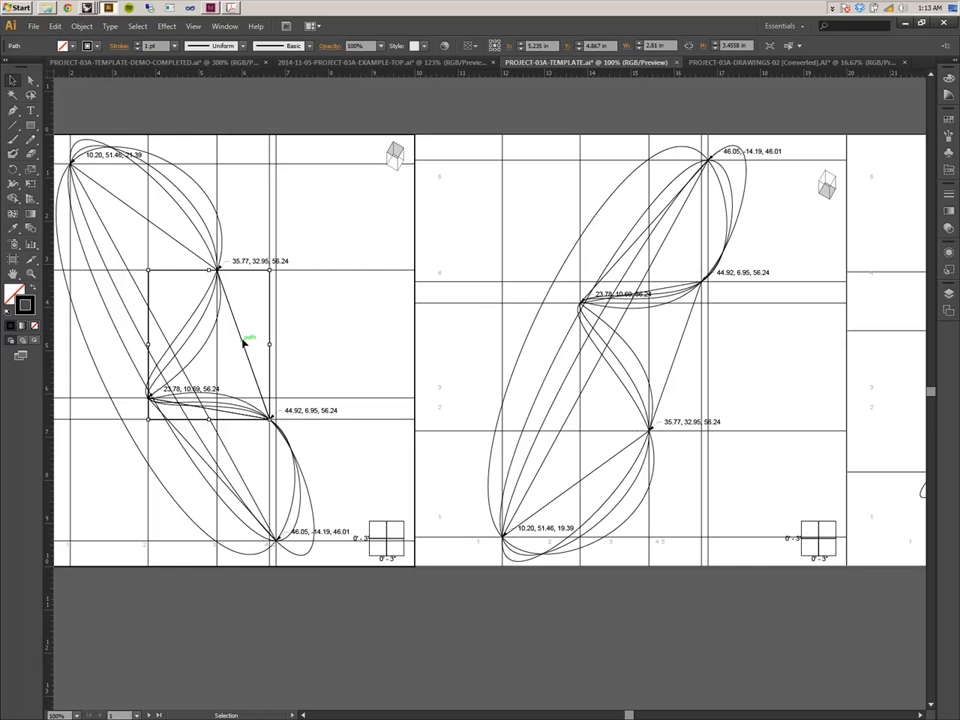
pyautogui.click(195, 257)
pyautogui.click(165, 236)
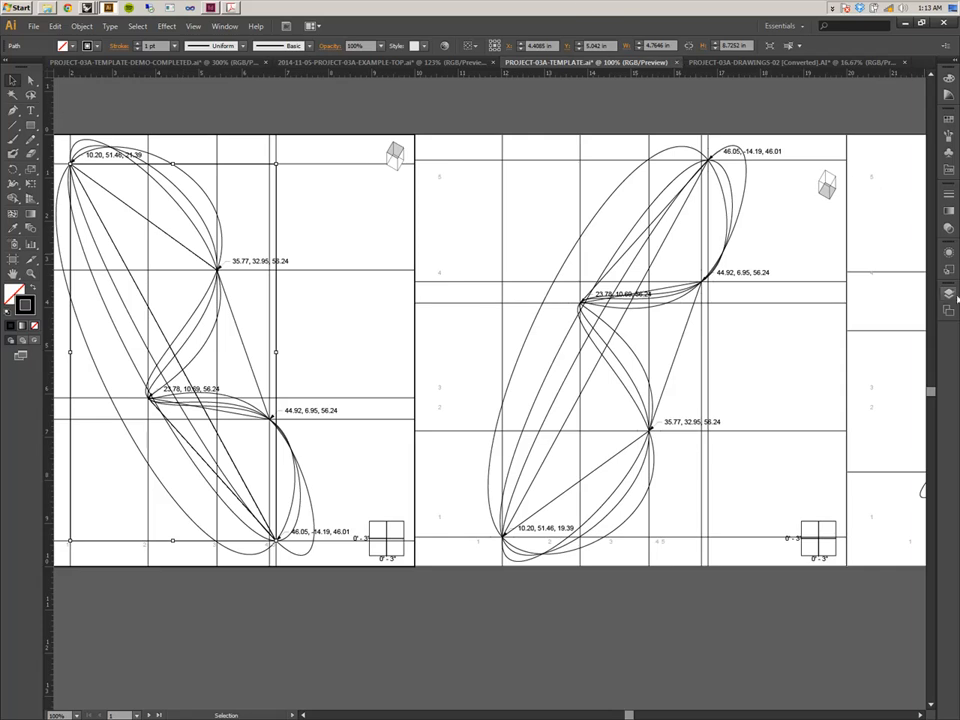
pyautogui.click(948, 293)
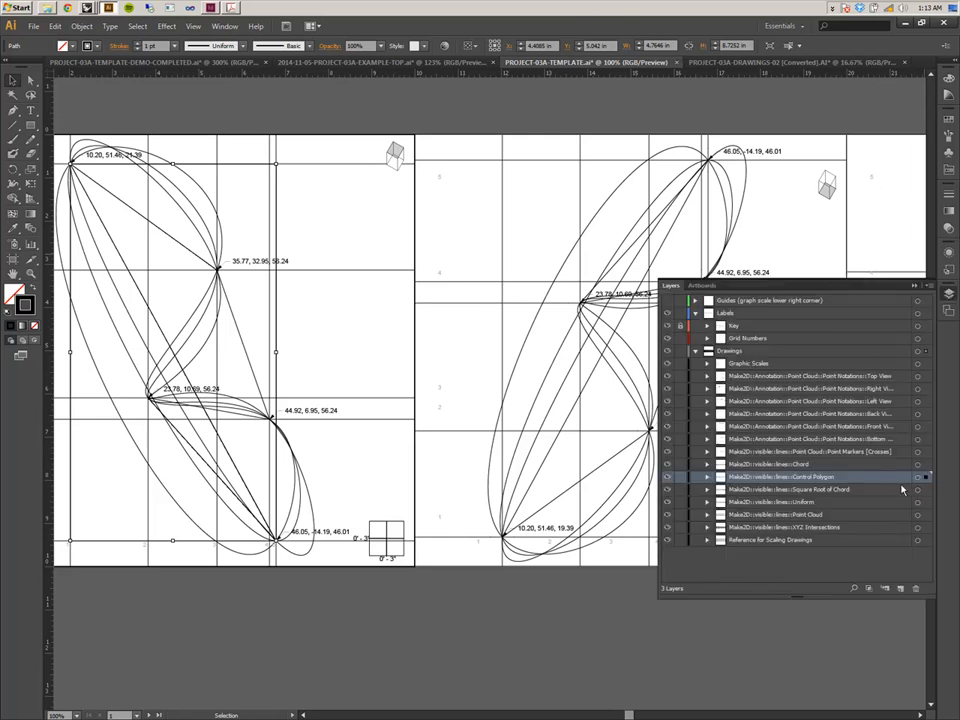
# Target everything on the Control Polygon layer and make its stroke a dashed line with a 3 pt dash.
pyautogui.click(919, 479)
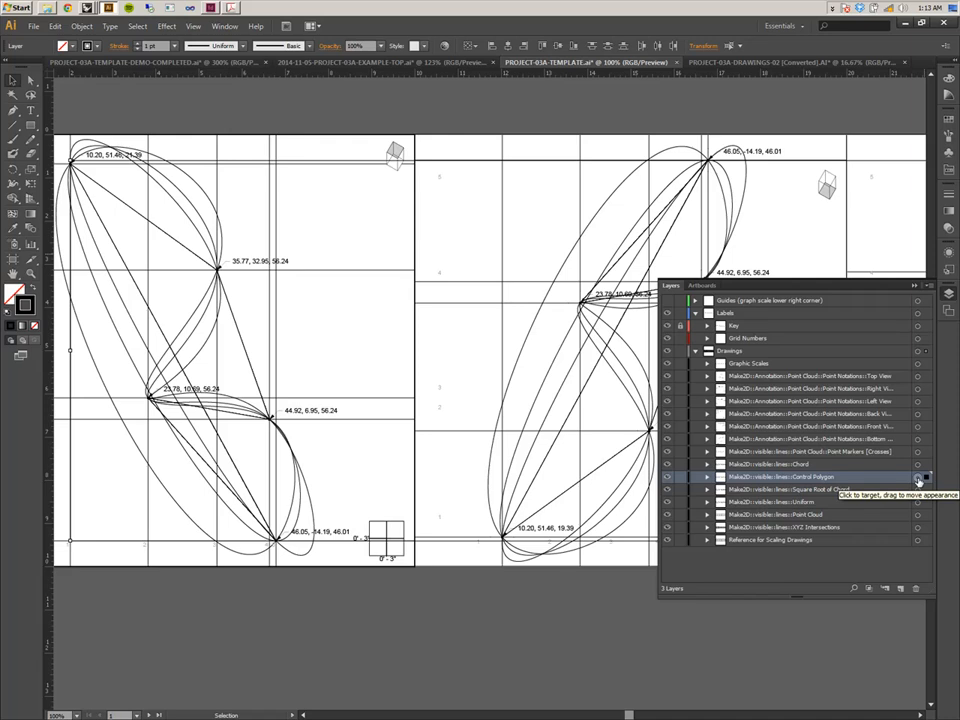
pyautogui.press('ctrl')
pyautogui.press('ctrl')
pyautogui.press('ctrl')
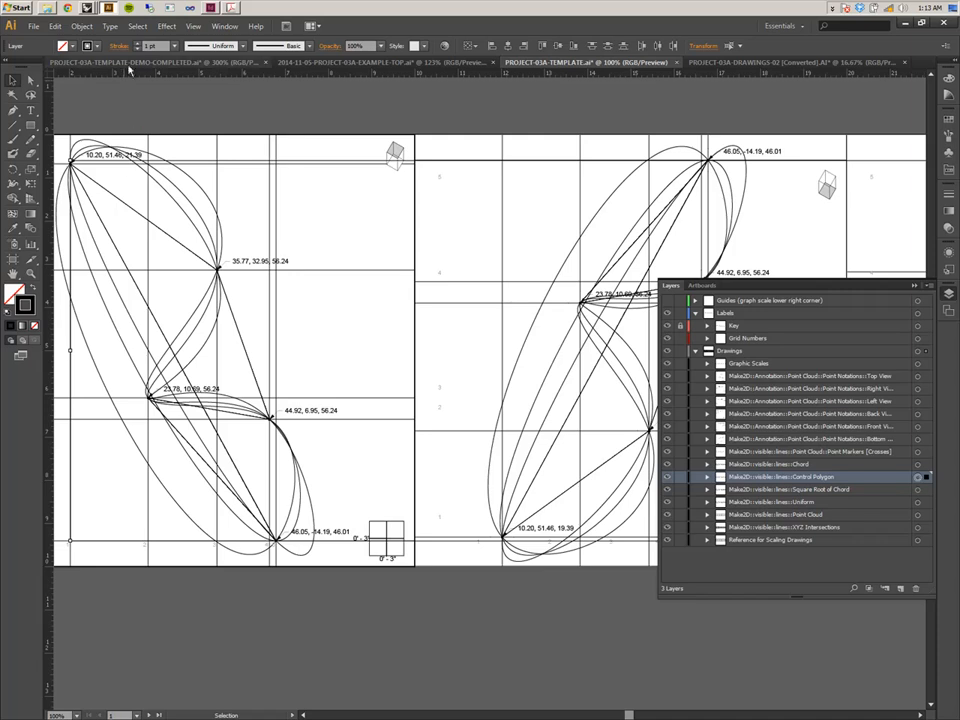
pyautogui.click(948, 198)
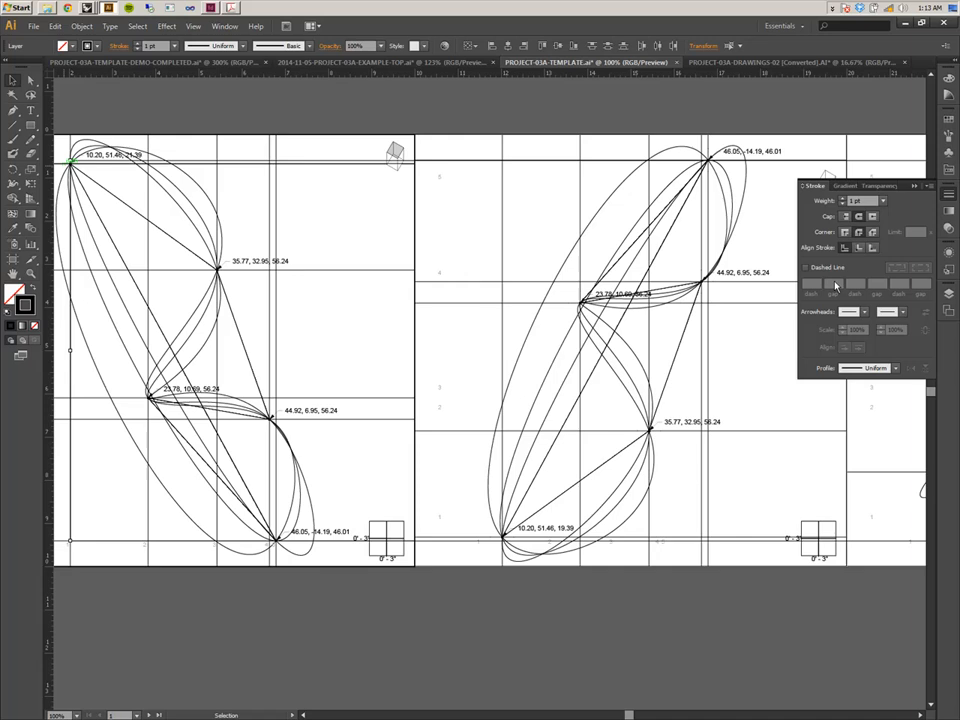
pyautogui.click(806, 269)
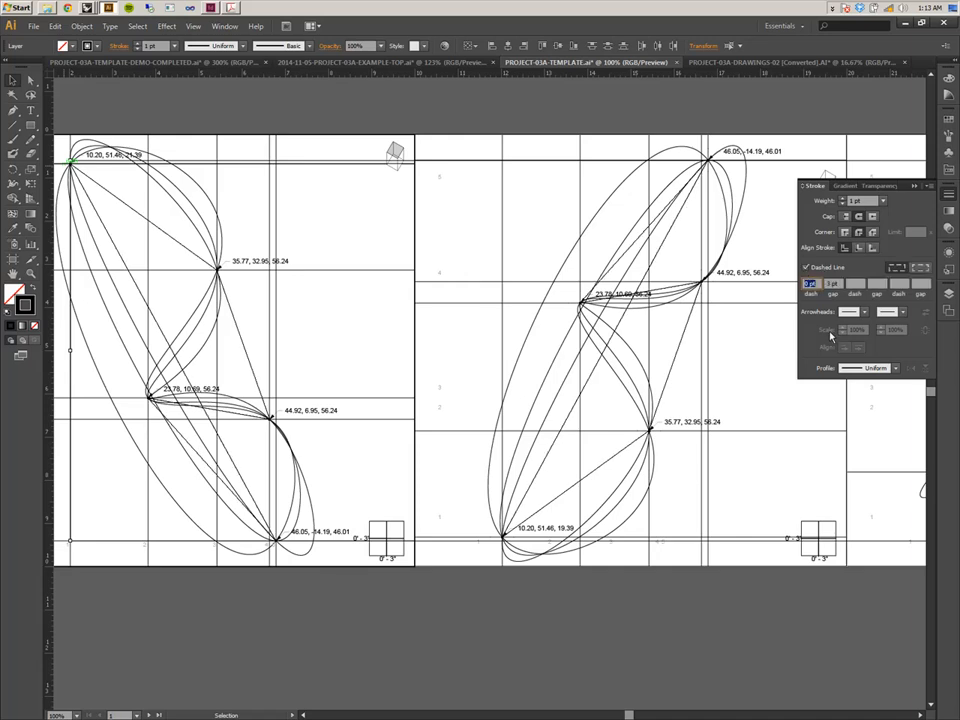
pyautogui.write('3')
pyautogui.press('Return')
pyautogui.click(556, 239)
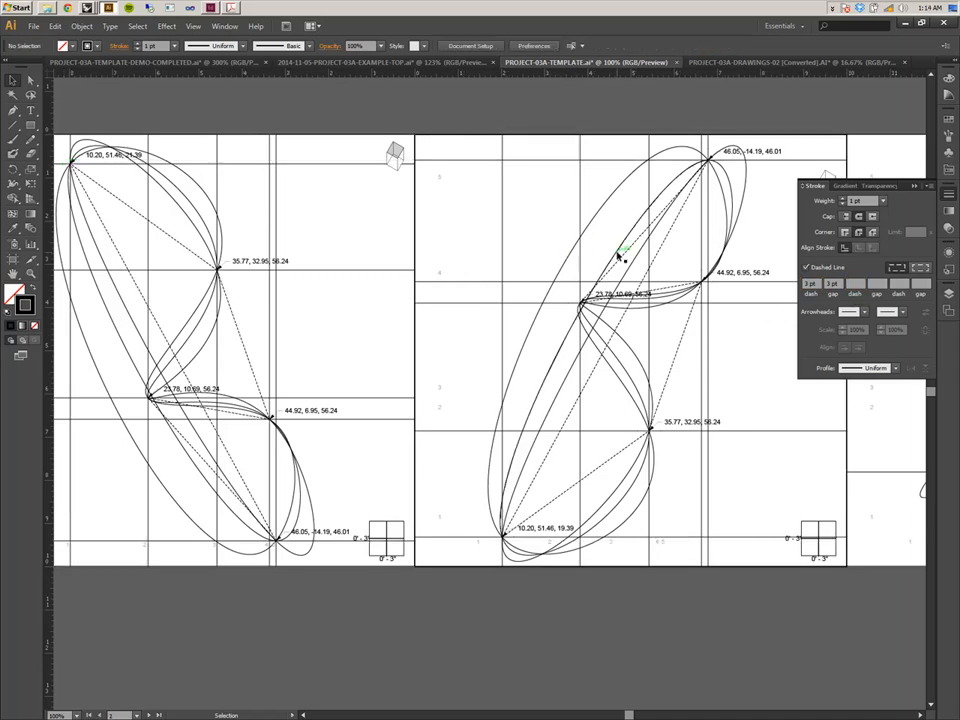
# Try to set the dashed line's gap to 5 pt.
pyautogui.hotkey('ctrl', '+')
pyautogui.hotkey('ctrl', '+')
pyautogui.hotkey('ctrl', '+')
pyautogui.moveTo(662, 361); pyautogui.dragTo(341, 298)
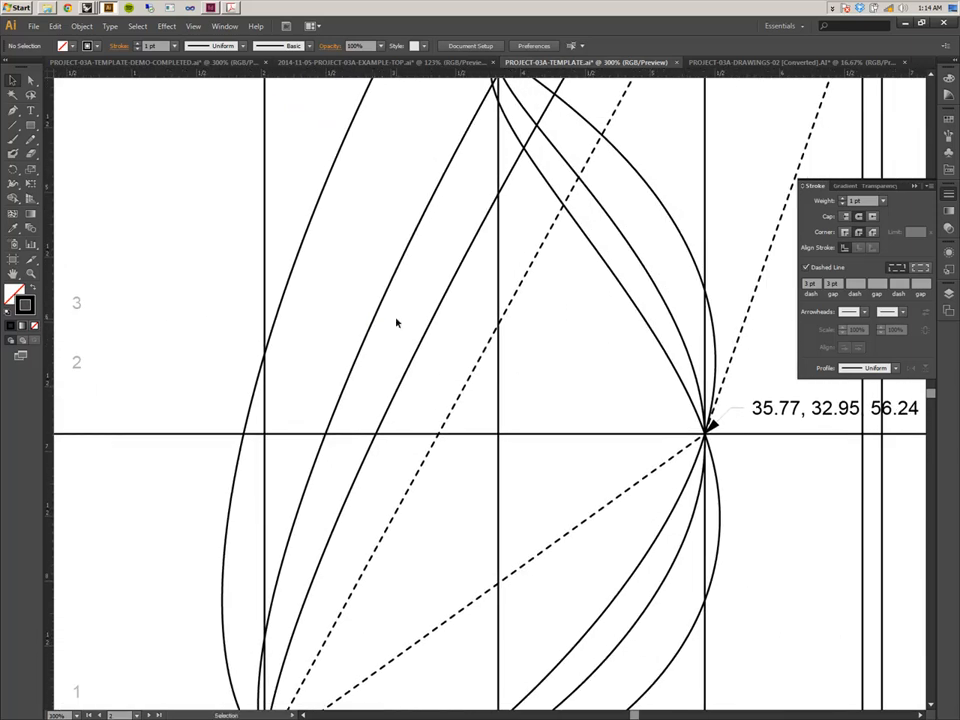
pyautogui.moveTo(833, 284); pyautogui.dragTo(809, 282)
pyautogui.write('5')
pyautogui.click(847, 287)
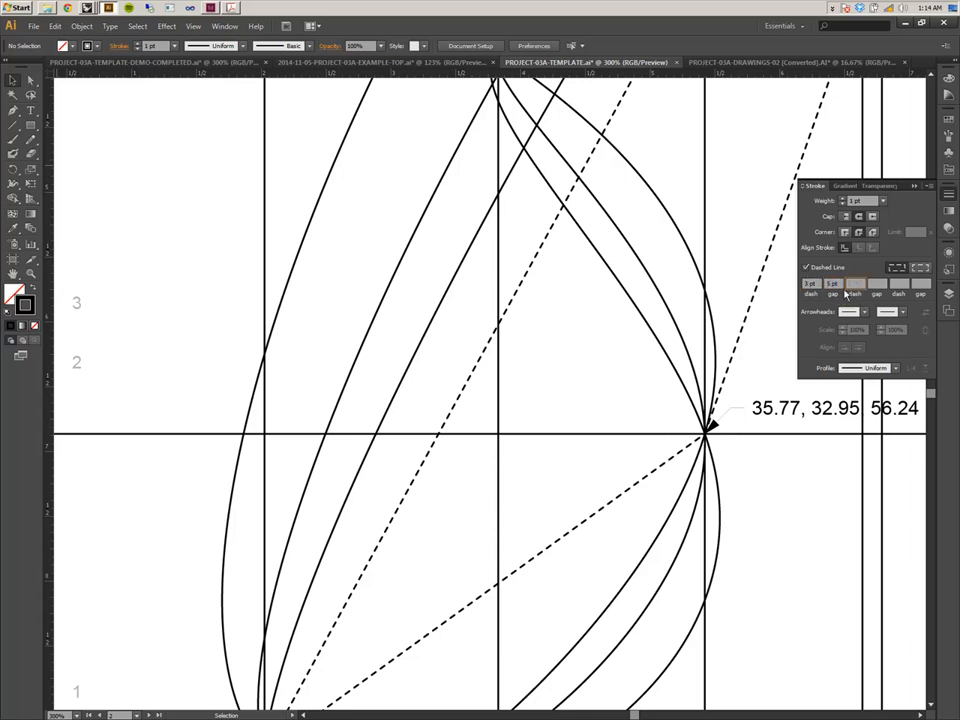
pyautogui.click(949, 292)
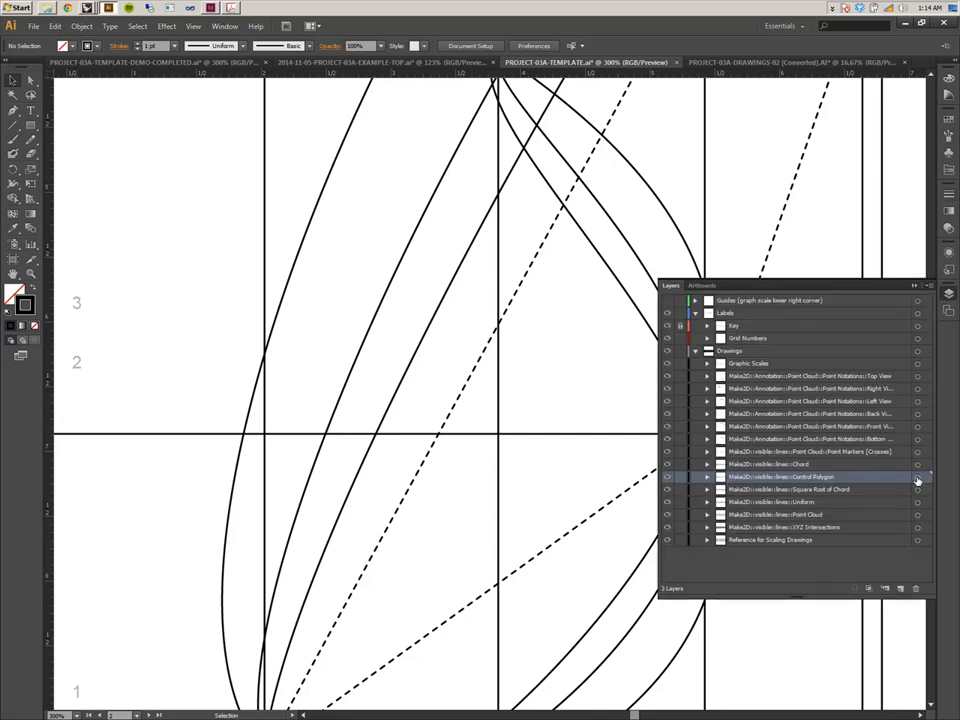
# Retarget the Control Polygon layer and set its dashed line gap to 6 pt.
pyautogui.click(917, 480)
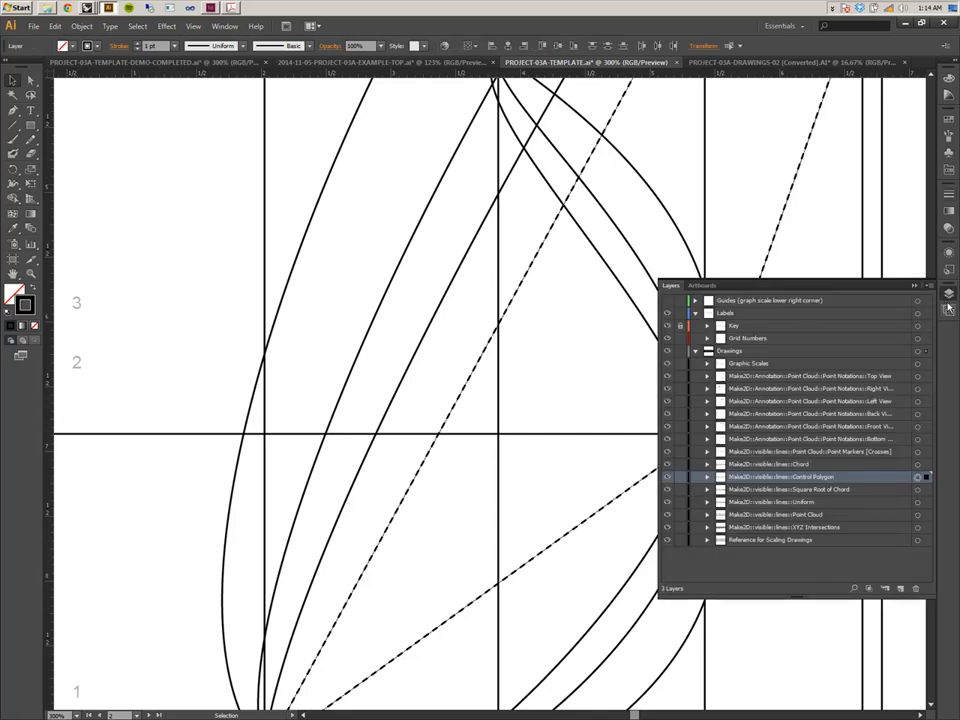
pyautogui.click(949, 196)
pyautogui.write('12')
pyautogui.press('Return')
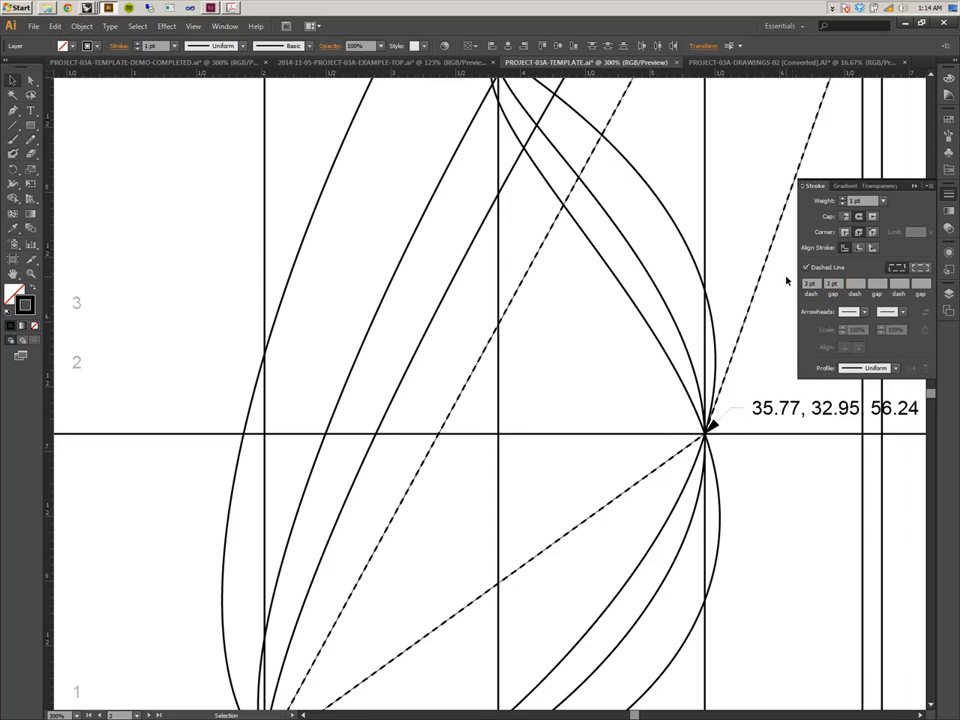
pyautogui.click(838, 284)
pyautogui.write('6')
pyautogui.press('Return')
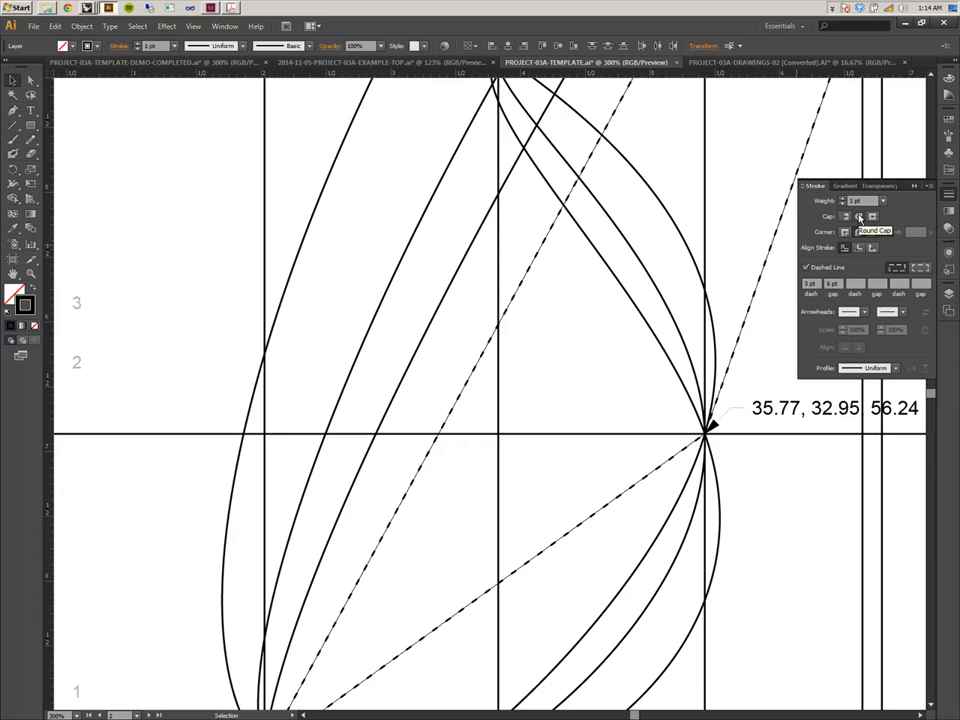
# Set the Control Polygon layer's dashed line to a 0 pt dash with a 2 pt gap.
pyautogui.click(810, 285)
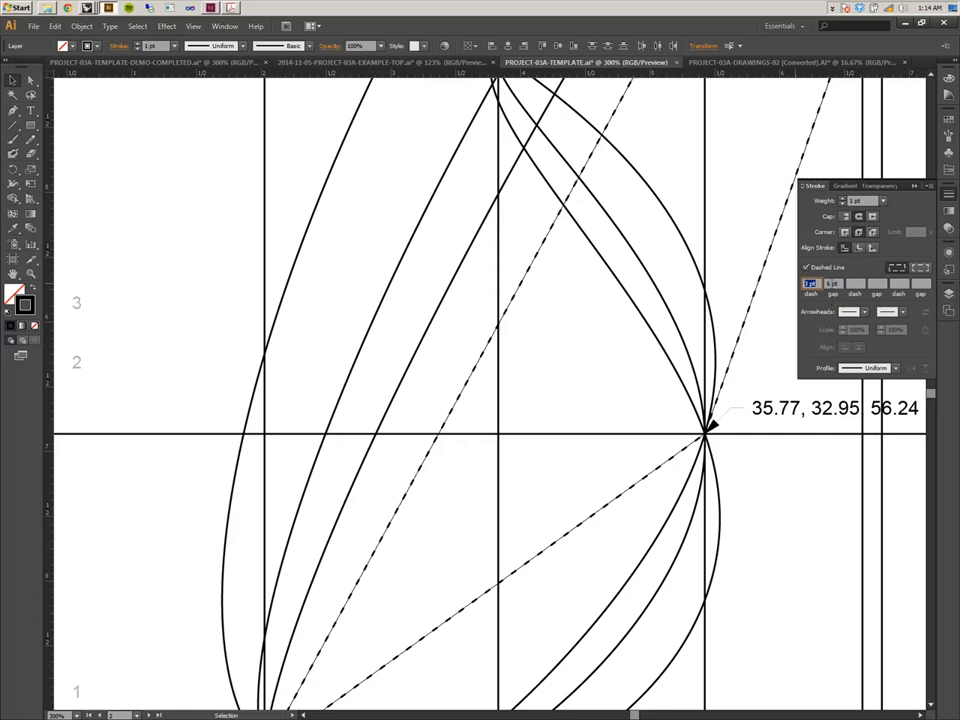
pyautogui.write('0')
pyautogui.press('Tab')
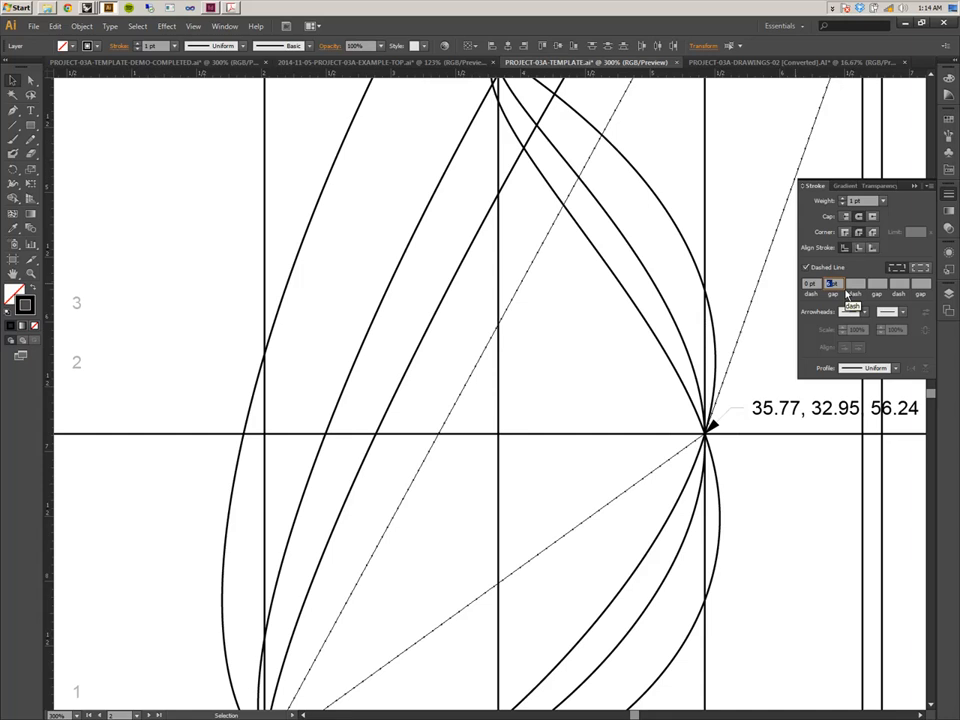
pyautogui.write('2pt')
pyautogui.press('Return')
pyautogui.click(617, 337)
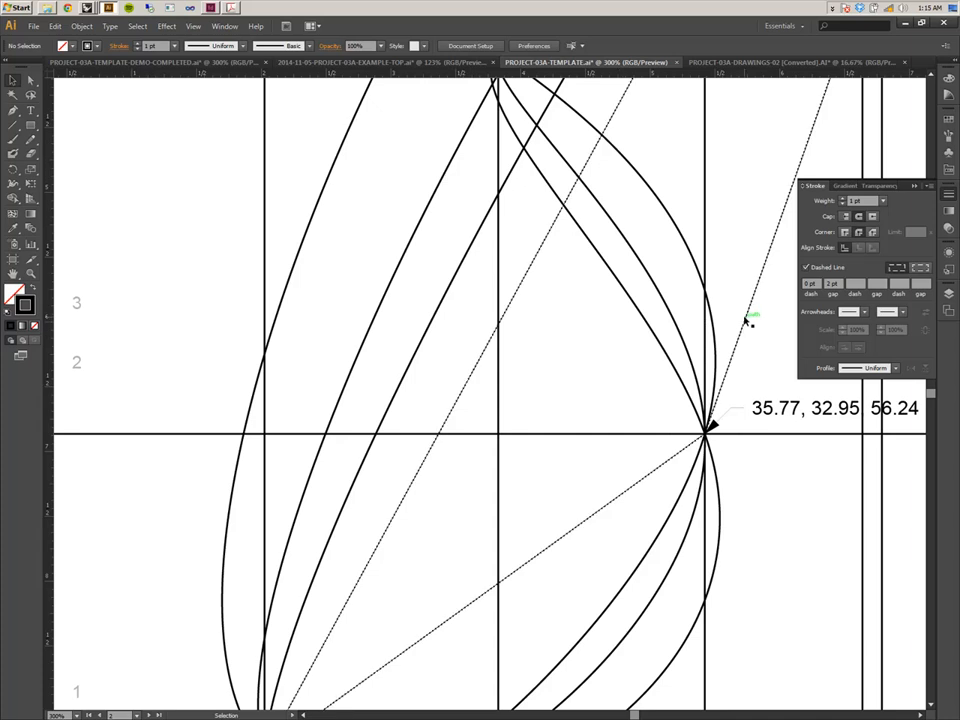
# Retarget the Control Polygon layer and set its dotted line gap to 3 pt.
pyautogui.click(950, 294)
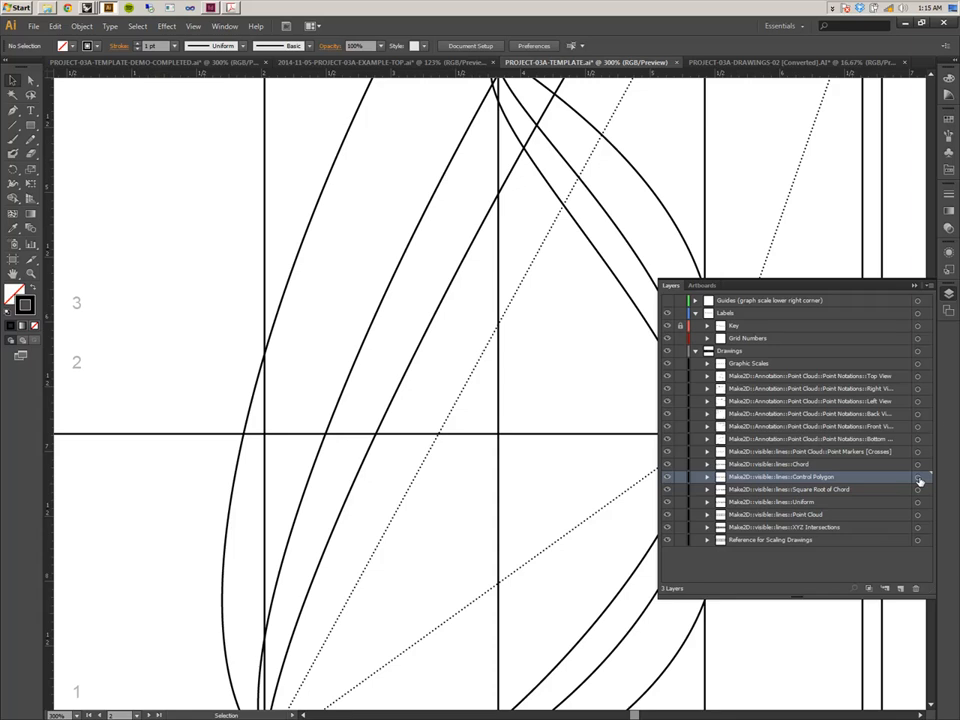
pyautogui.click(915, 286)
pyautogui.click(949, 195)
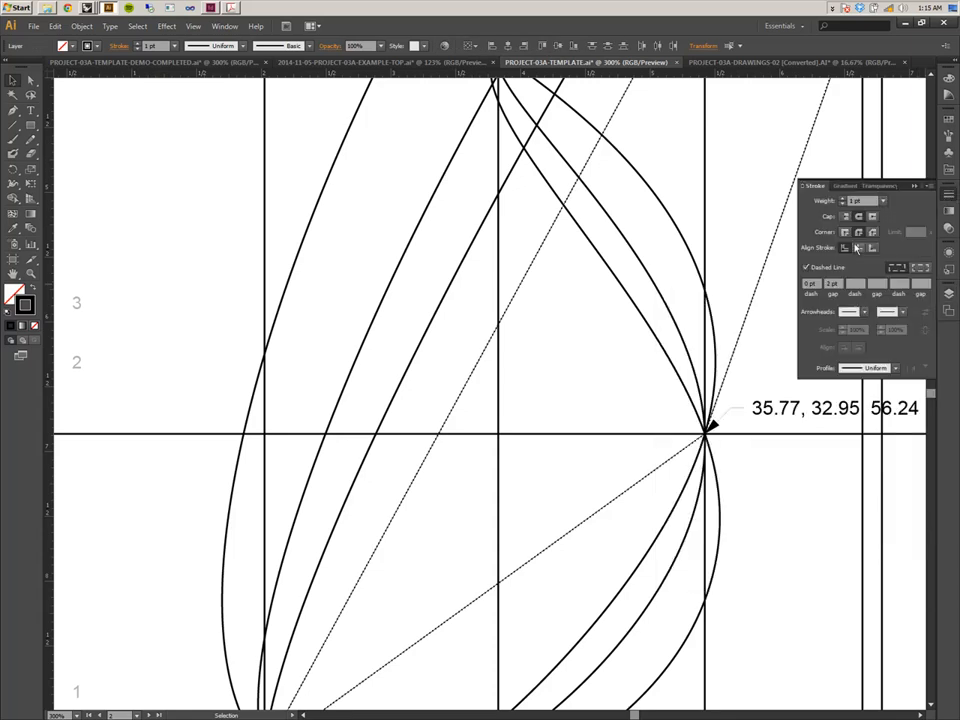
pyautogui.click(829, 296)
pyautogui.write('5')
pyautogui.press('Return')
pyautogui.click(628, 345)
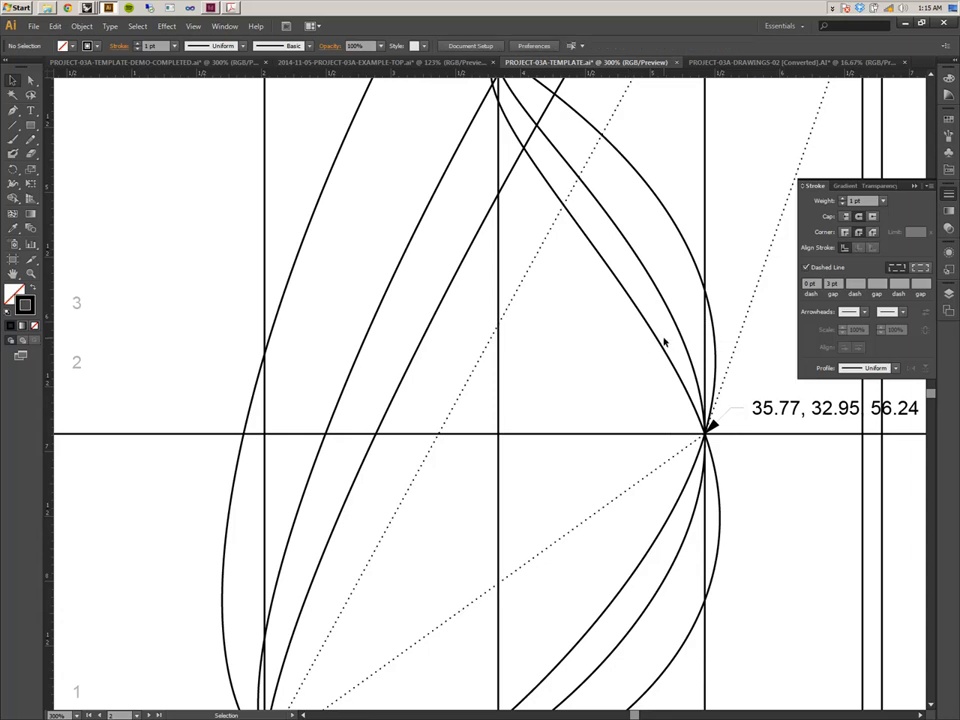
pyautogui.press('f')
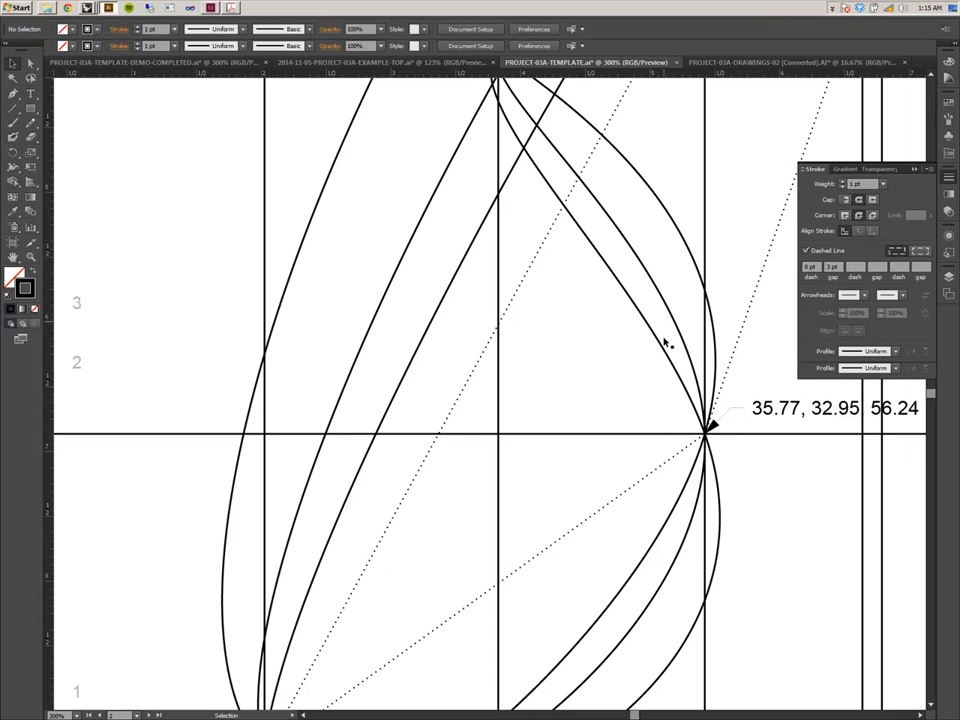
pyautogui.press('super+plus')
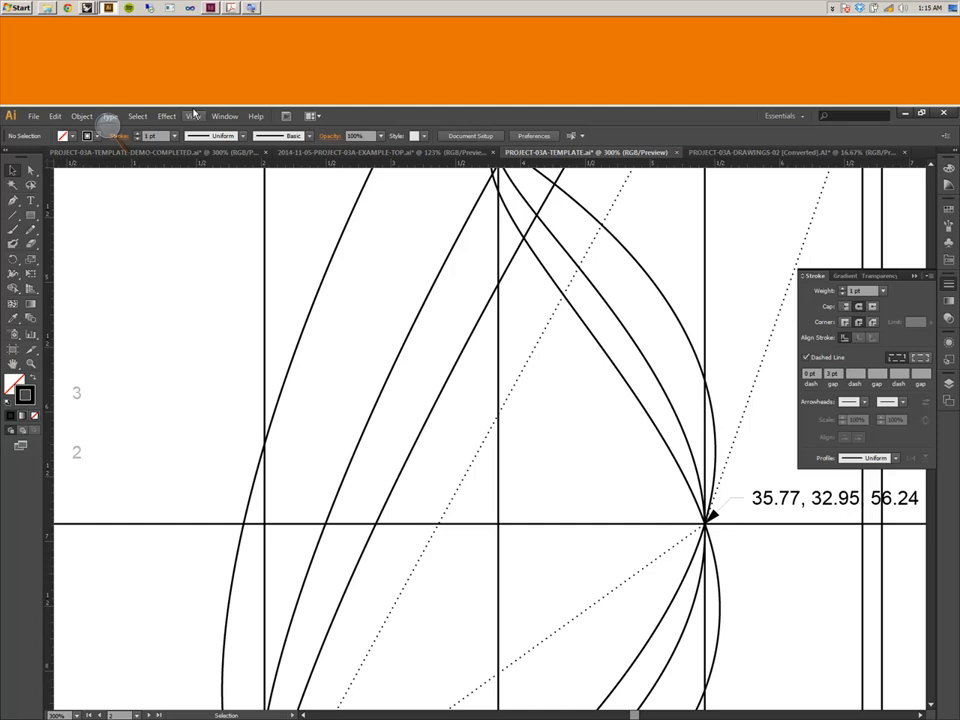
pyautogui.click(108, 121)
pyautogui.click(207, 116)
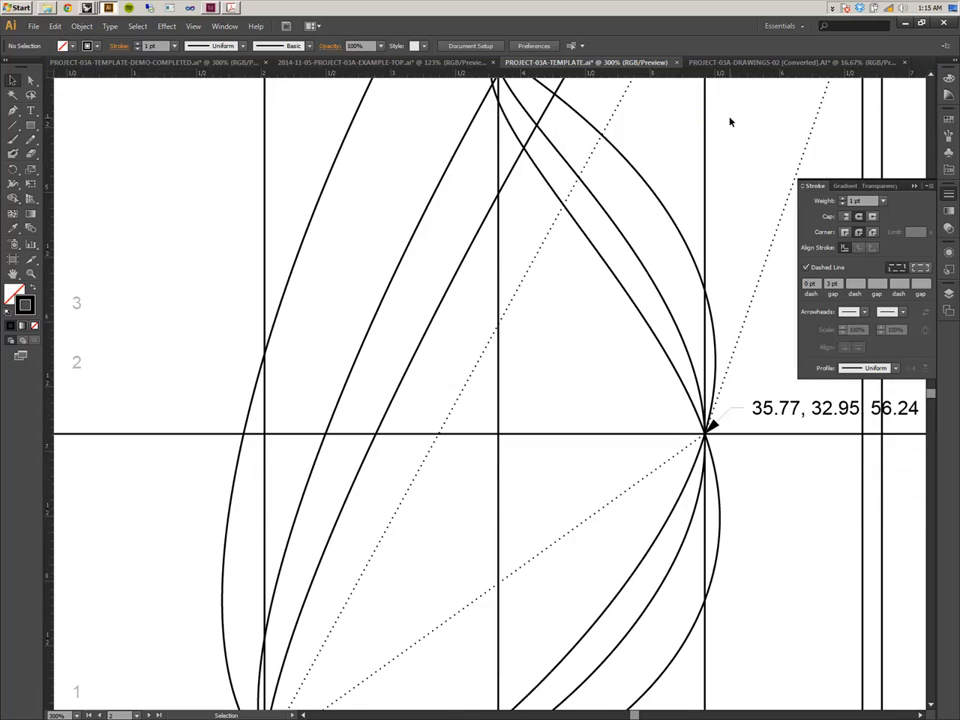
# Inspect the dotted control polygons across the orbit drawing artboards at different zoom levels.
pyautogui.hotkey('ctrl', '=')
pyautogui.hotkey('ctrl', '=')
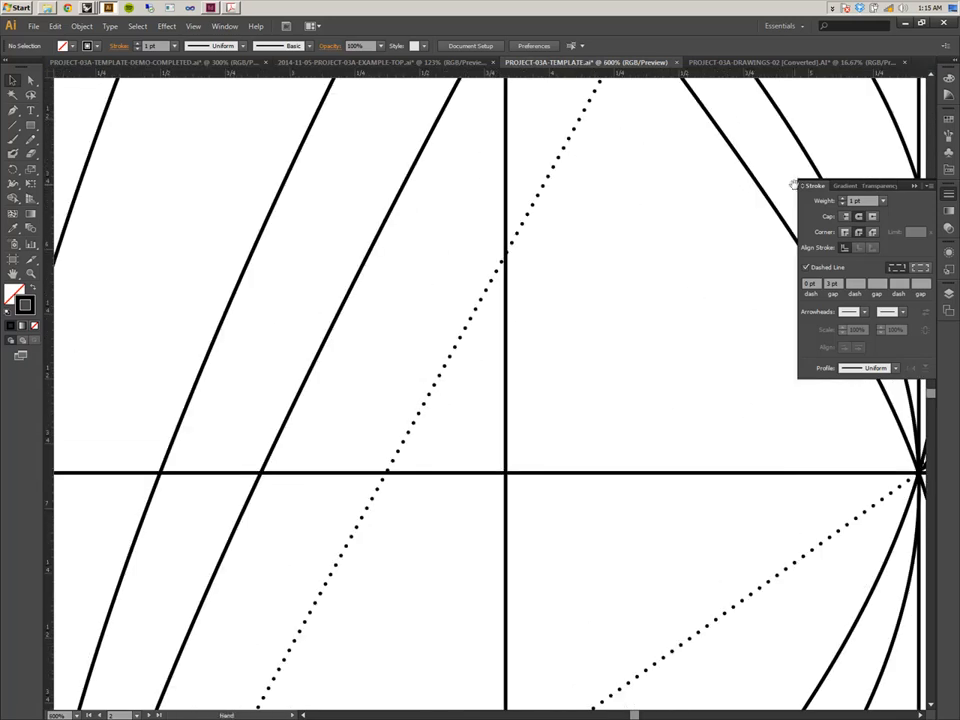
pyautogui.moveTo(586, 274); pyautogui.dragTo(470, 255)
pyautogui.hotkey('ctrl', '-')
pyautogui.hotkey('ctrl', '-')
pyautogui.hotkey('ctrl', '-')
pyautogui.hotkey('ctrl', '-')
pyautogui.hotkey('ctrl', '-')
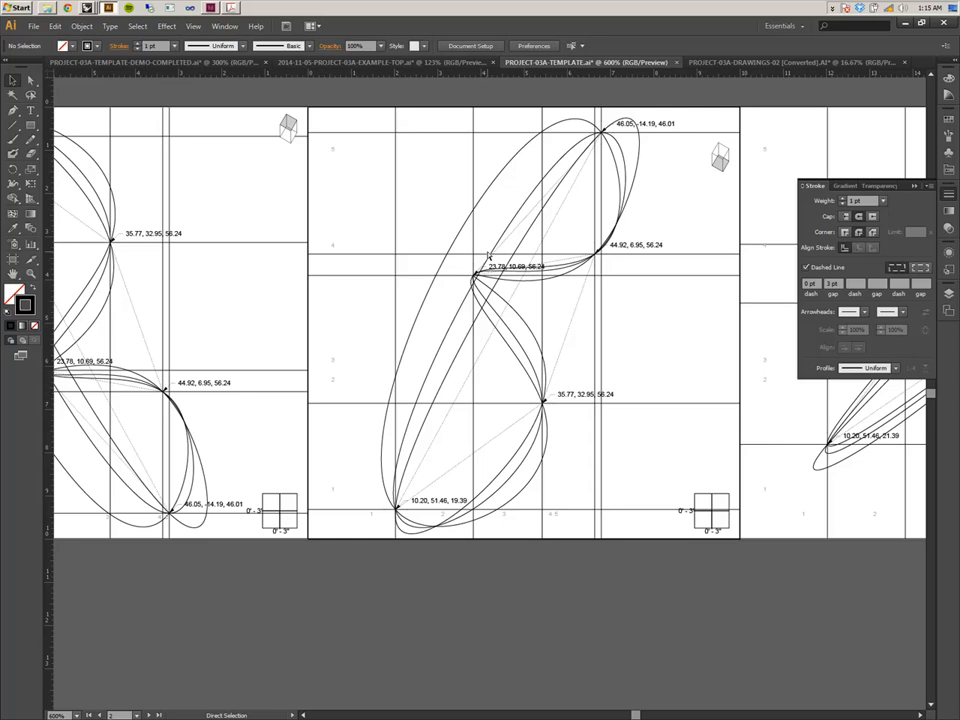
pyautogui.moveTo(585, 274); pyautogui.dragTo(236, 272)
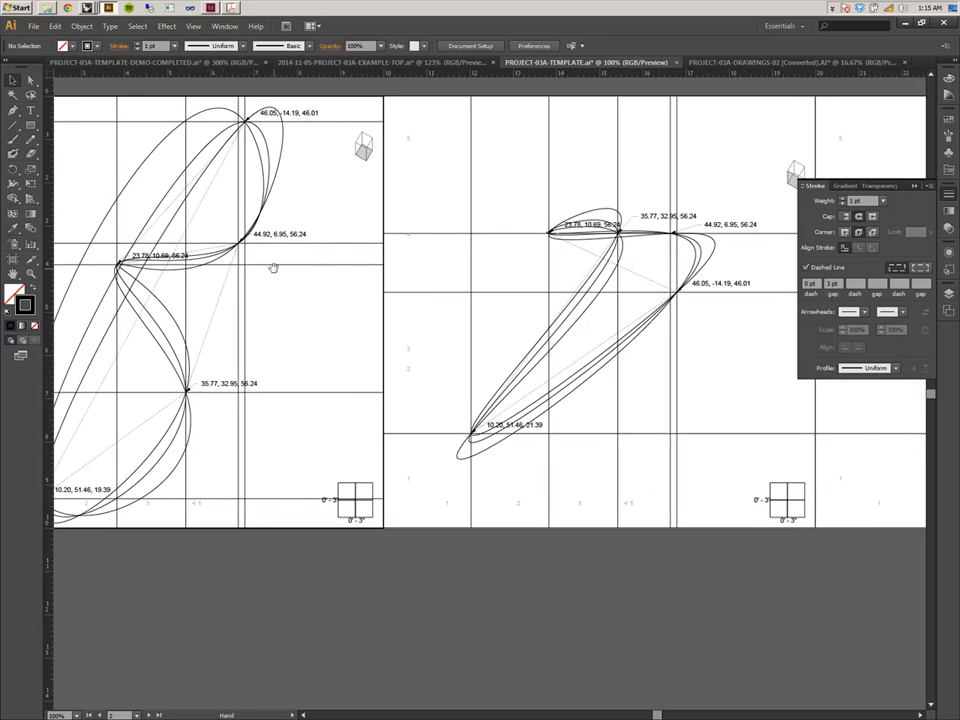
pyautogui.hscroll(15, 557, 292)
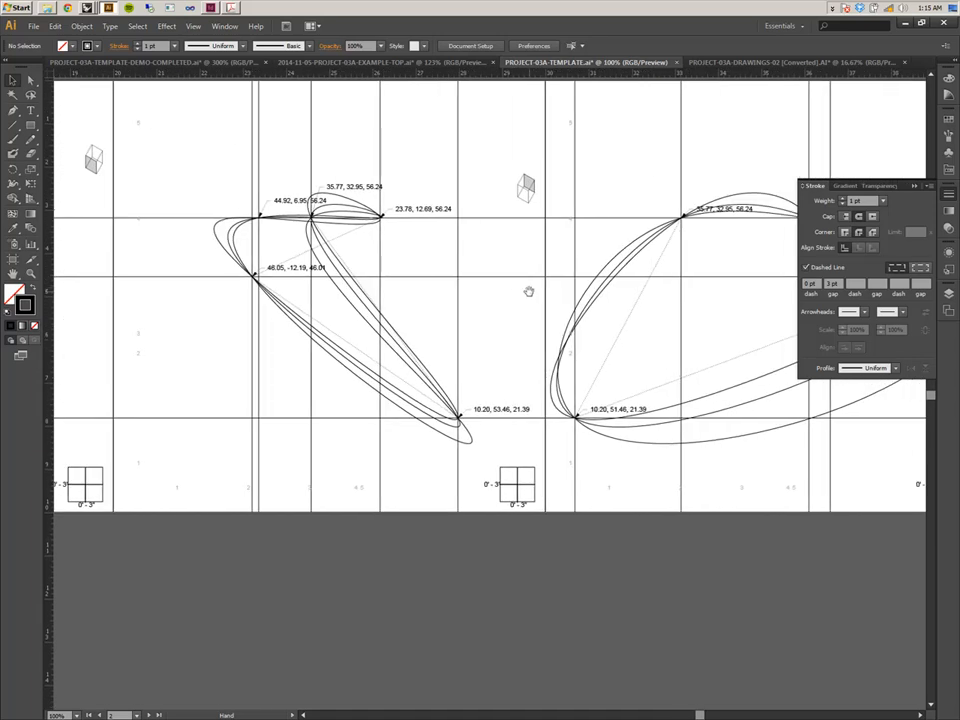
pyautogui.moveTo(488, 294); pyautogui.dragTo(469, 303)
pyautogui.press('space')
pyautogui.moveTo(381, 222); pyautogui.dragTo(564, 234)
pyautogui.moveTo(99, 296); pyautogui.dragTo(525, 294)
pyautogui.moveTo(135, 313); pyautogui.dragTo(417, 298)
pyautogui.moveTo(284, 354); pyautogui.dragTo(605, 337)
pyautogui.moveTo(358, 343); pyautogui.dragTo(596, 332)
pyautogui.moveTo(272, 353); pyautogui.dragTo(478, 390)
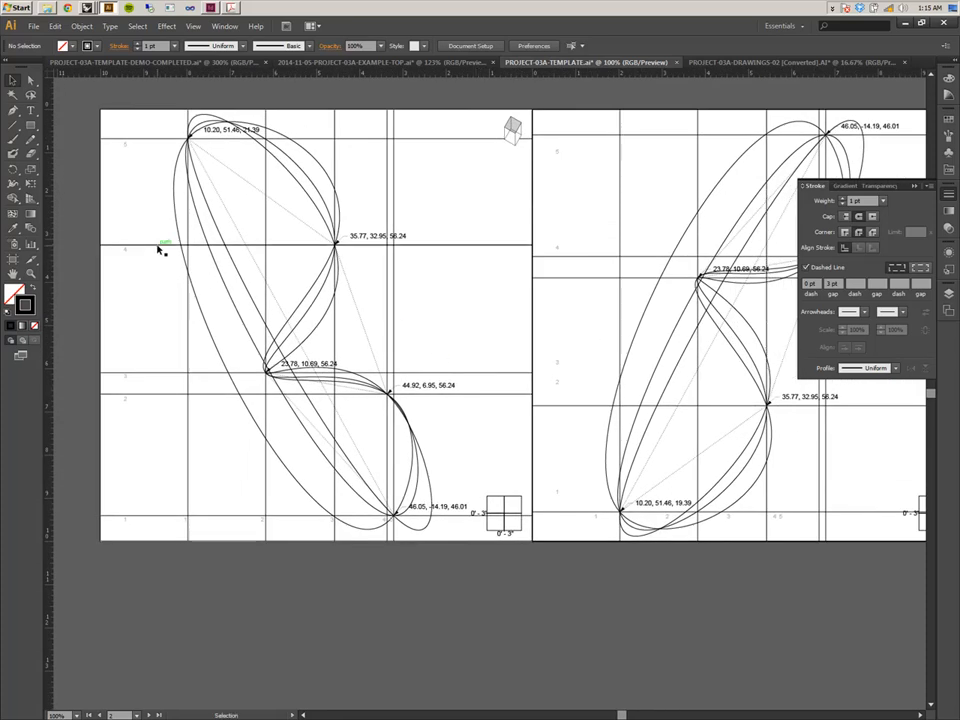
# Target everything on the XYZ Intersections layer and set its stroke weight to 0.5 pt.
pyautogui.click(949, 288)
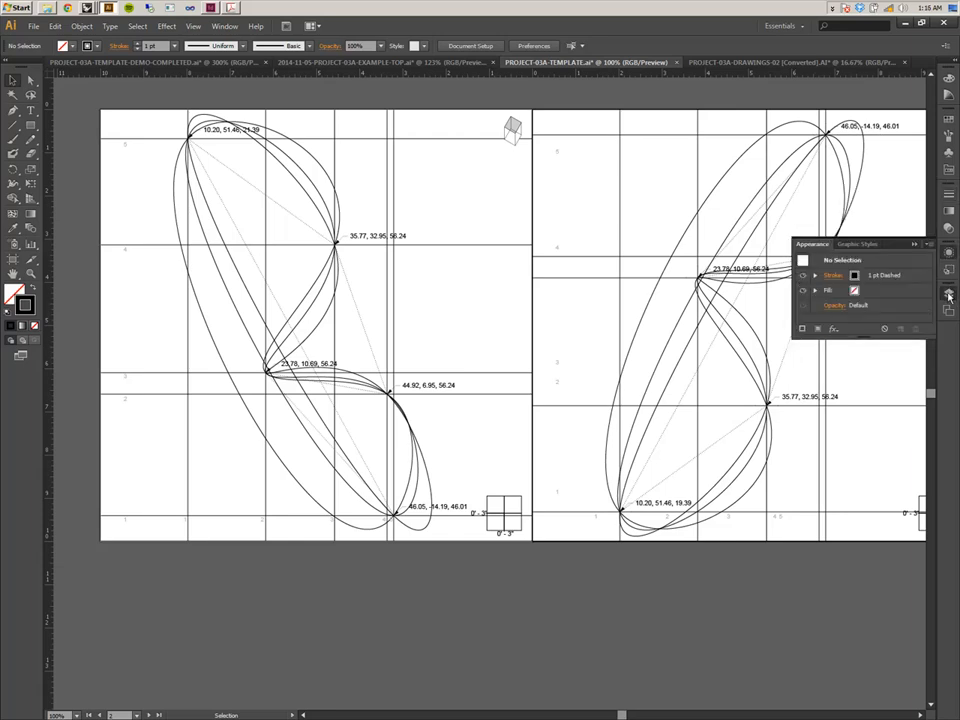
pyautogui.click(949, 292)
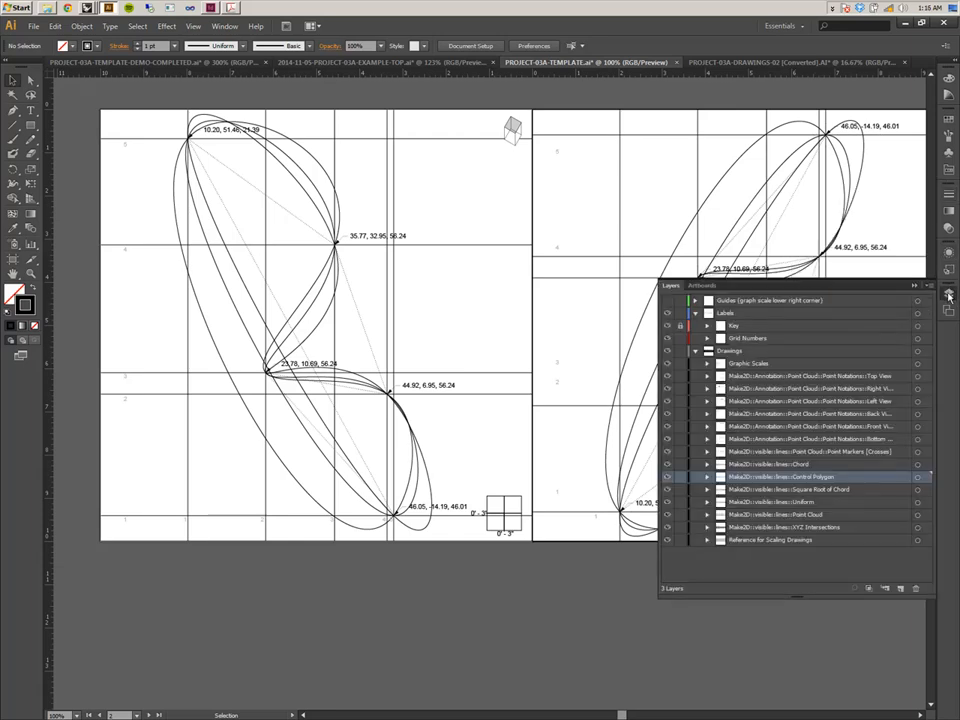
pyautogui.click(918, 527)
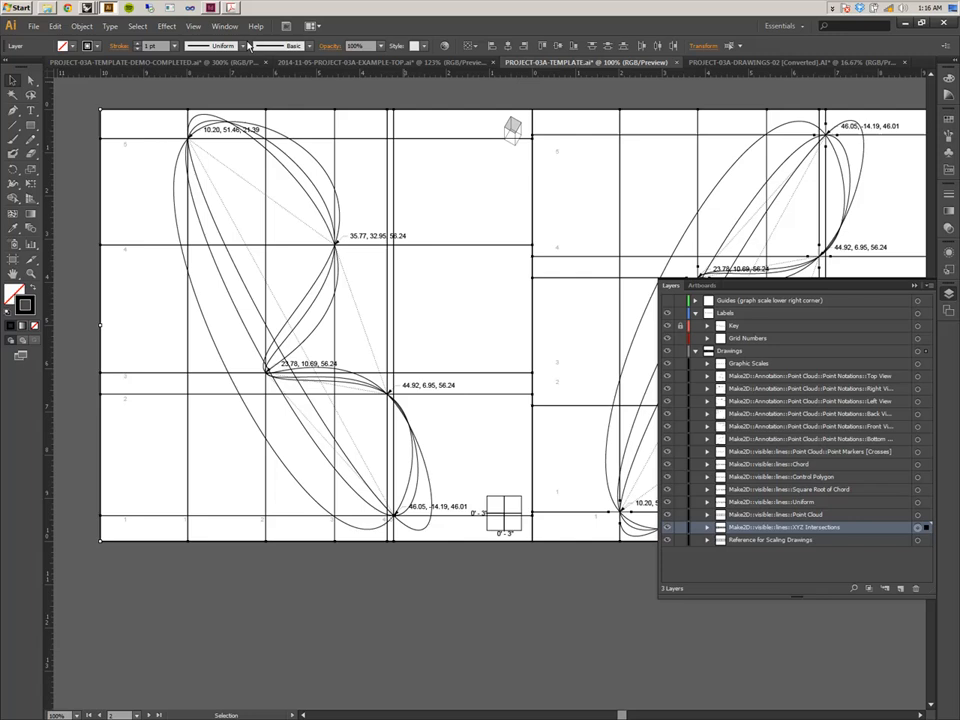
pyautogui.click(175, 46)
pyautogui.click(186, 71)
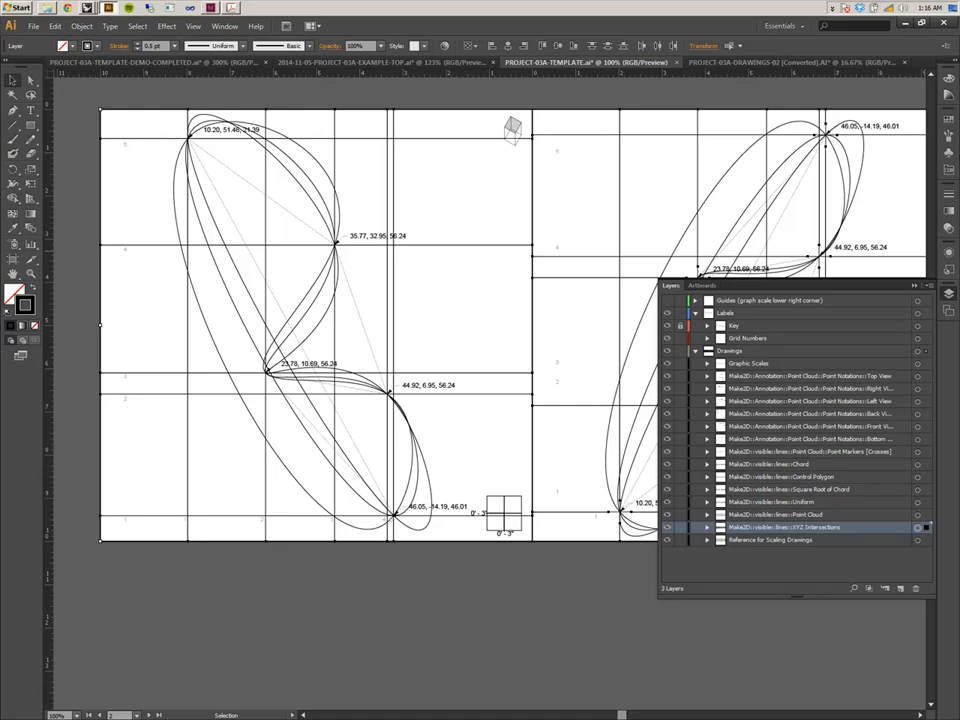
# Give the XYZ Intersections layer a light gray stroke (R=204 G=204 B=204) from the Basic RGB swatch library.
pyautogui.click(946, 120)
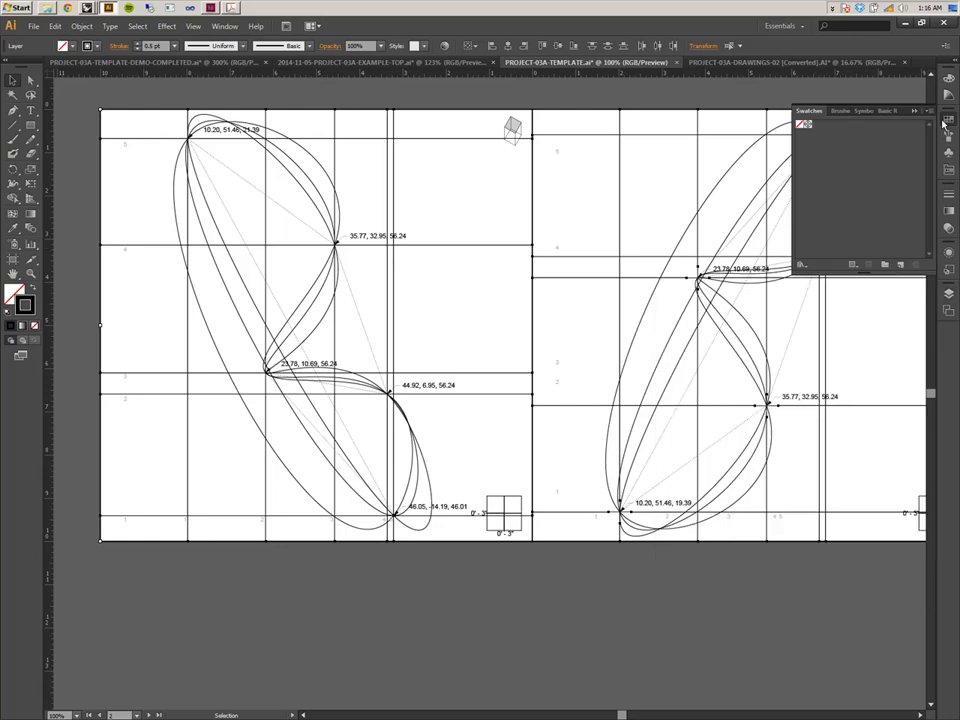
pyautogui.click(949, 172)
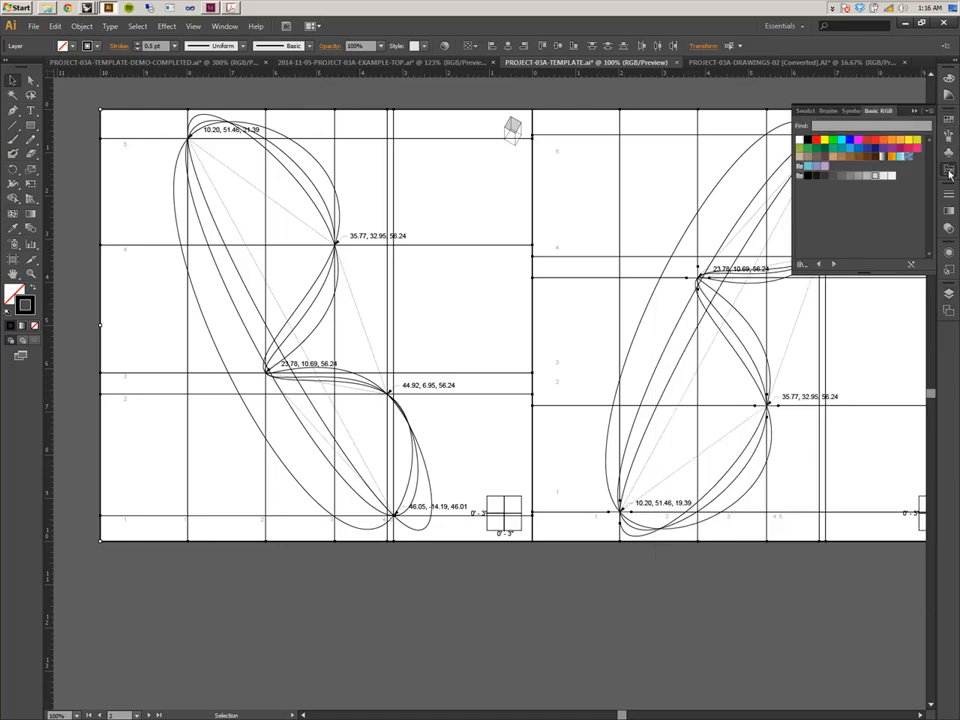
pyautogui.click(874, 178)
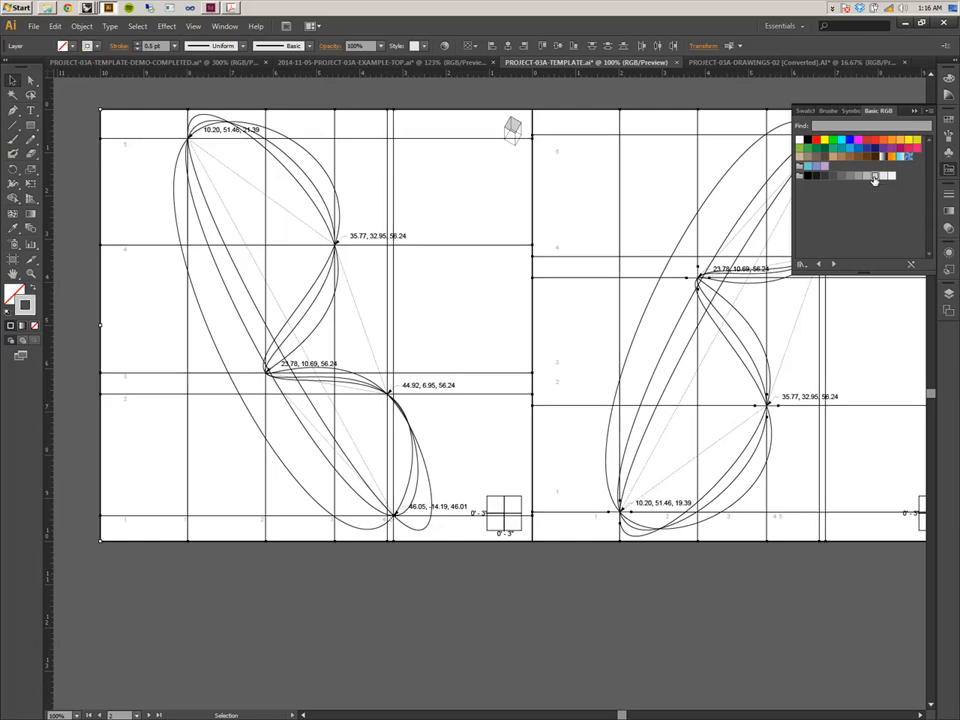
pyautogui.click(511, 191)
# Inspect the restyled XYZ intersection markers on the orbit drawings at different zoom levels.
pyautogui.moveTo(511, 191); pyautogui.dragTo(408, 259)
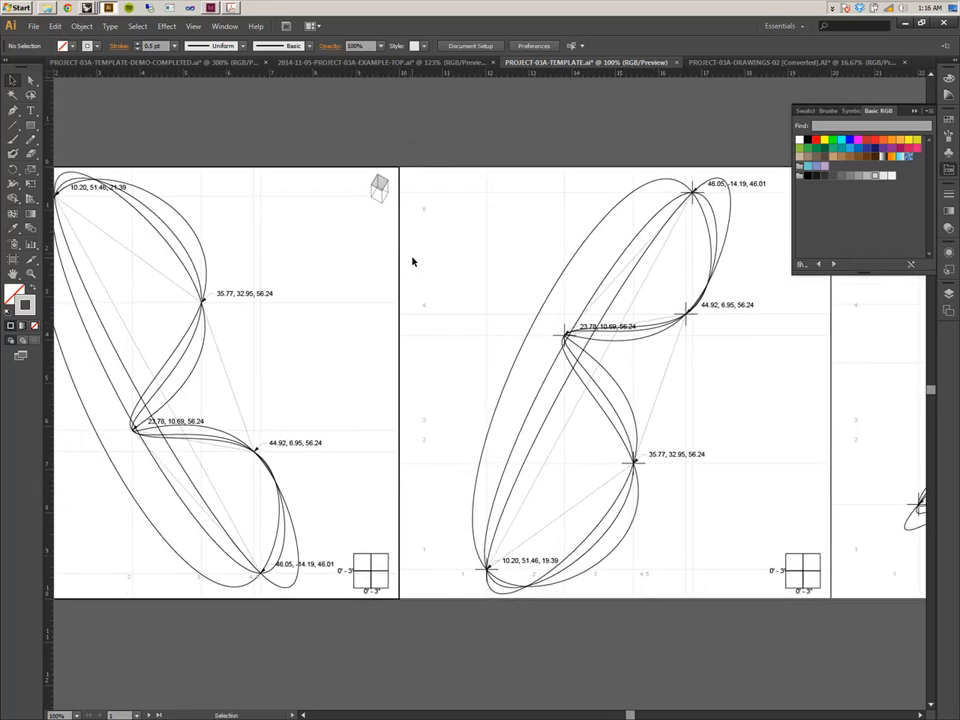
pyautogui.press('a')
pyautogui.hotkey('ctrl', '+')
pyautogui.hotkey('ctrl', '+')
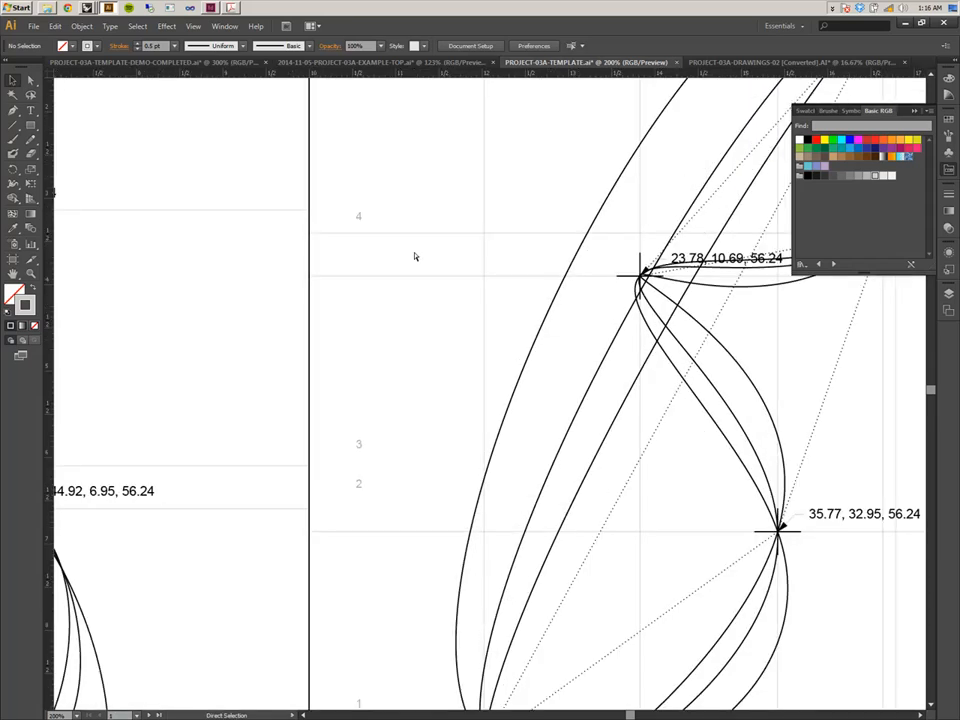
pyautogui.hotkey('ctrl', '-')
pyautogui.hotkey('ctrl', '-')
pyautogui.hotkey('ctrl', '-')
pyautogui.hotkey('ctrl', '-')
pyautogui.hotkey('ctrl', '+')
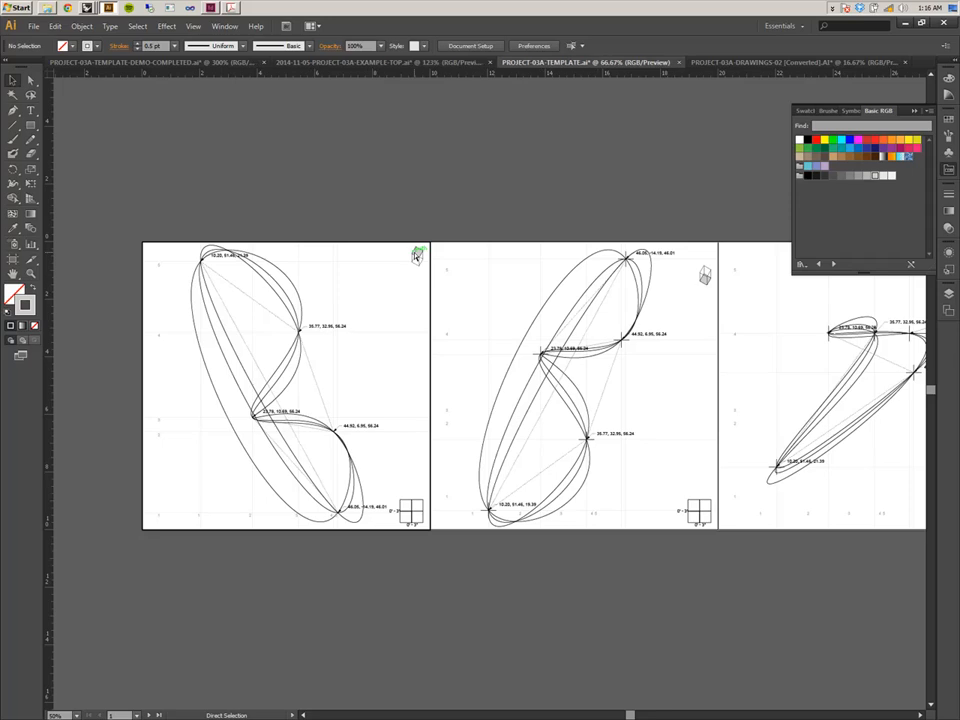
pyautogui.hotkey('ctrl', '+')
pyautogui.hotkey('ctrl', '+')
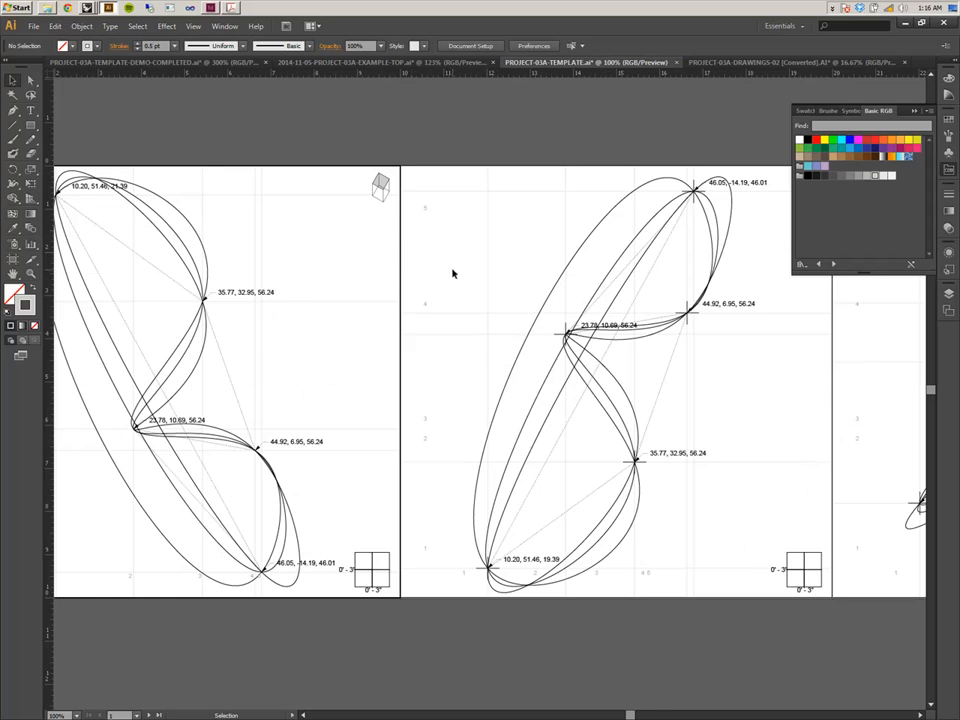
pyautogui.moveTo(605, 346)
pyautogui.mouseDown()
pyautogui.moveTo(423, 329)
pyautogui.moveTo(451, 355)
pyautogui.mouseUp()
pyautogui.moveTo(555, 346); pyautogui.dragTo(414, 339)
pyautogui.moveTo(635, 360)
pyautogui.mouseDown()
pyautogui.moveTo(506, 361)
pyautogui.moveTo(523, 367)
pyautogui.mouseUp()
pyautogui.moveTo(203, 374); pyautogui.dragTo(670, 369)
pyautogui.moveTo(502, 372); pyautogui.dragTo(545, 370)
pyautogui.moveTo(295, 336); pyautogui.dragTo(388, 334)
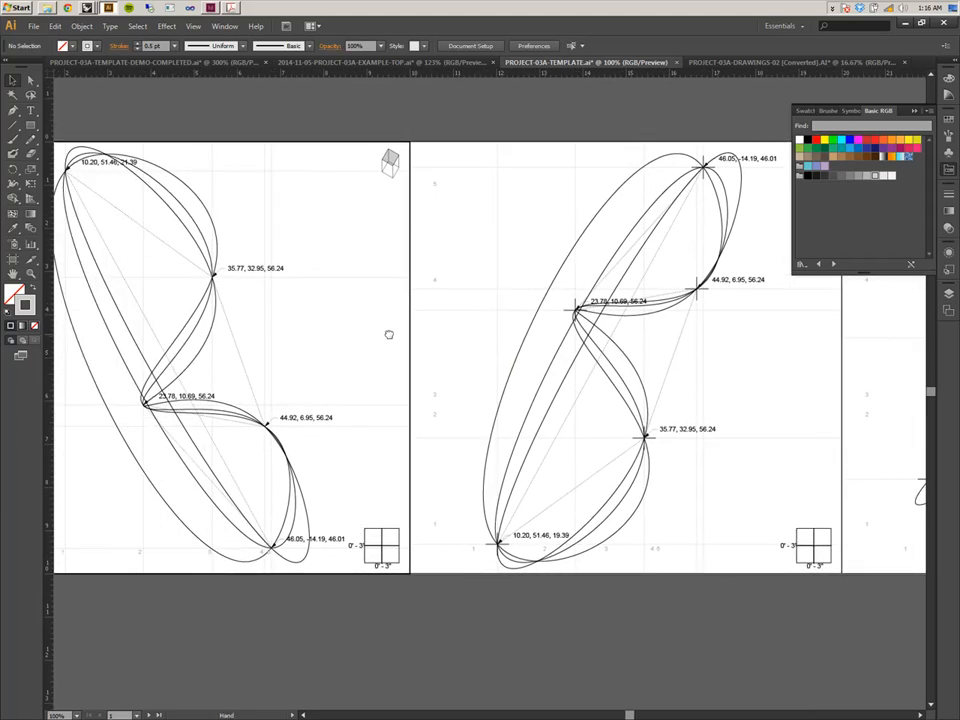
pyautogui.moveTo(300, 369); pyautogui.dragTo(413, 355)
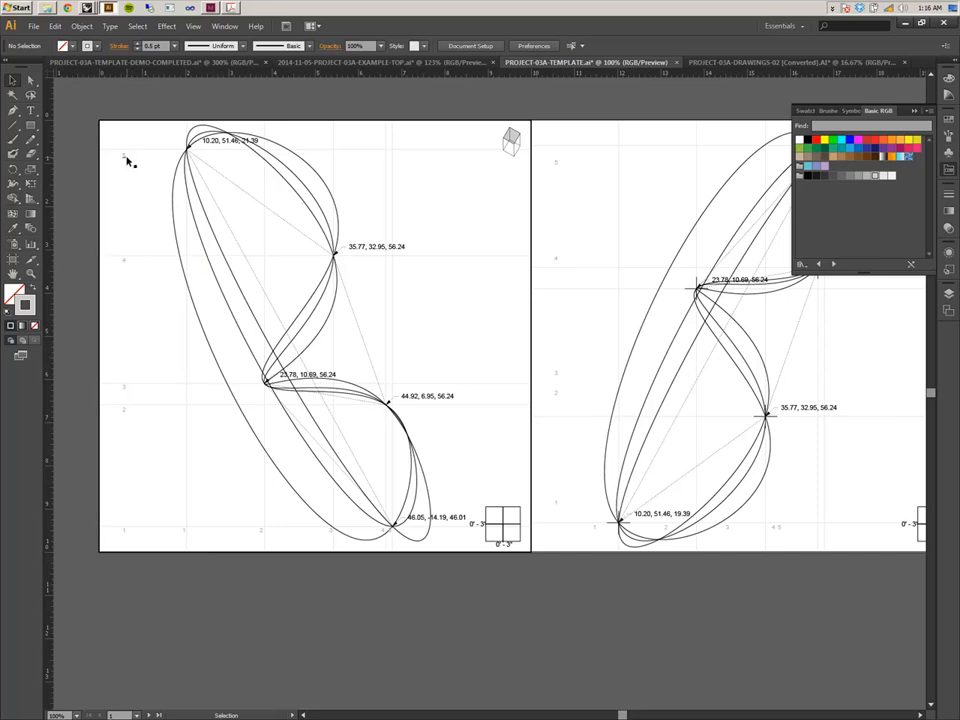
pyautogui.moveTo(634, 514); pyautogui.dragTo(336, 512)
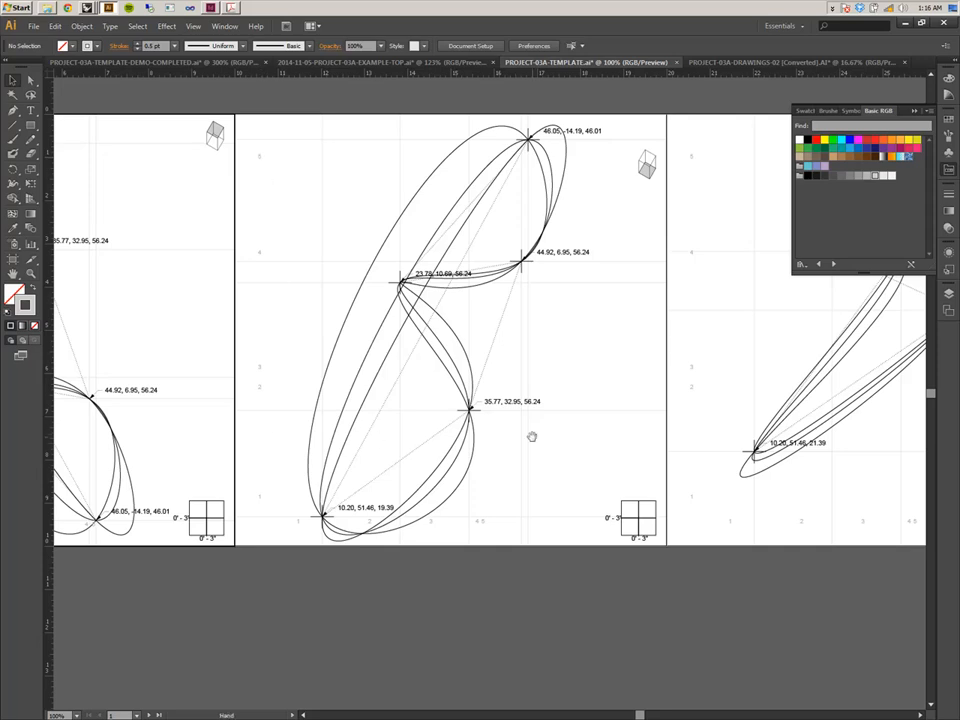
pyautogui.moveTo(531, 444); pyautogui.dragTo(579, 467)
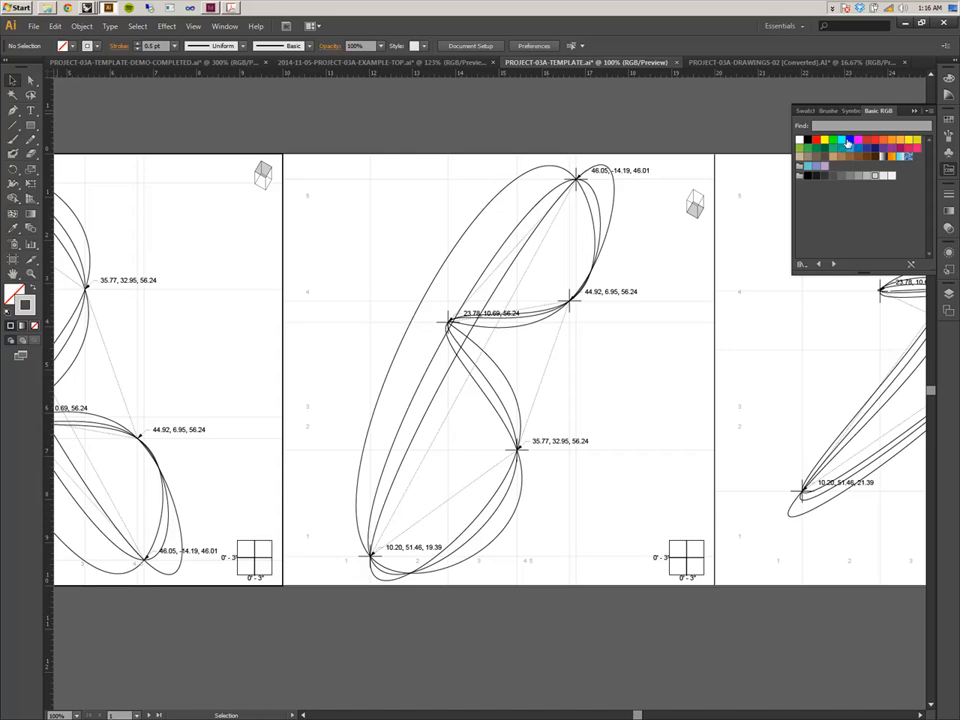
# Target everything on the Graphic Scales layer and set its stroke weight to 0.25 pt.
pyautogui.click(951, 301)
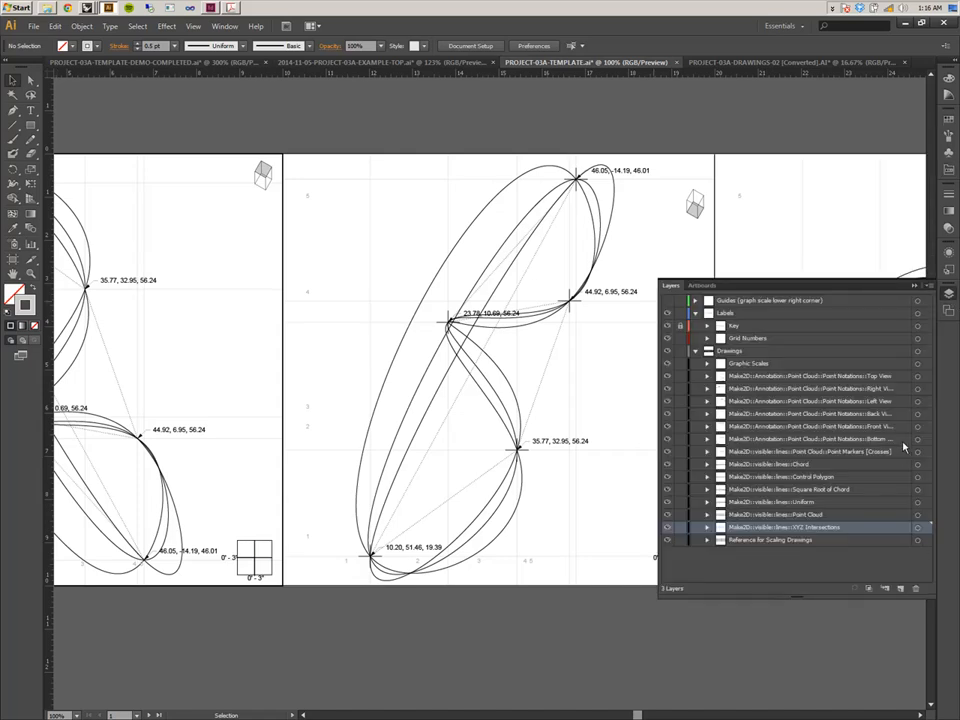
pyautogui.click(918, 364)
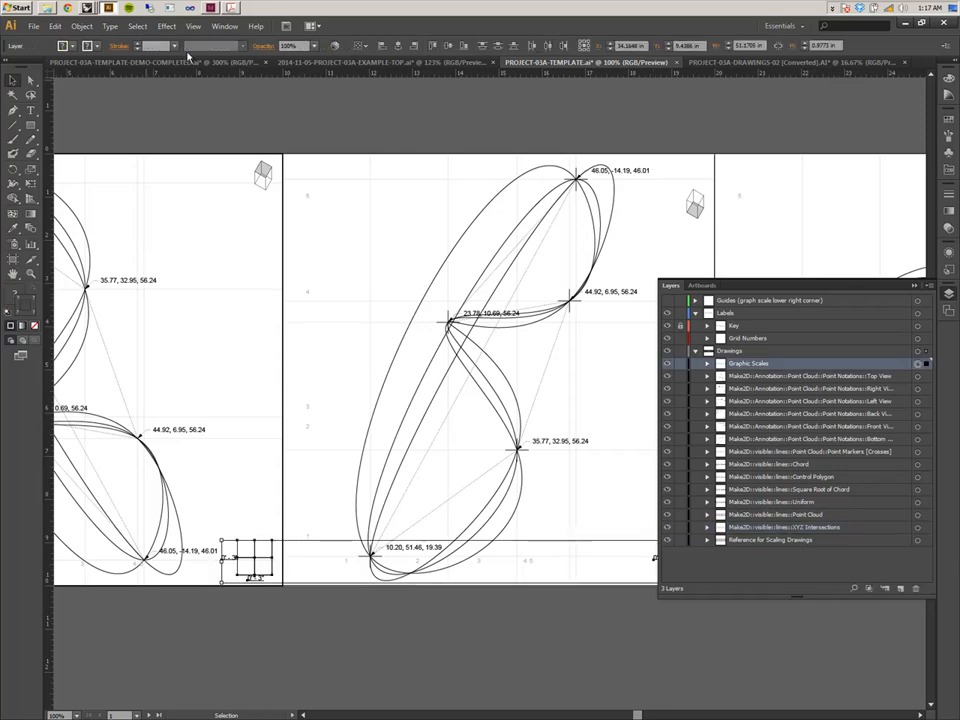
pyautogui.click(174, 46)
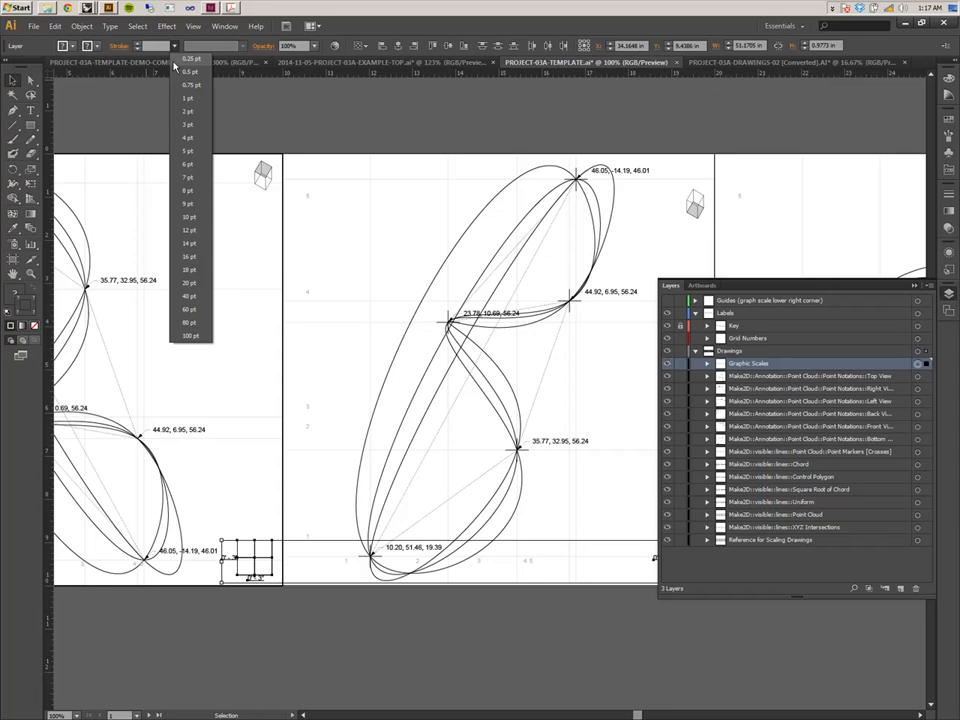
pyautogui.click(183, 62)
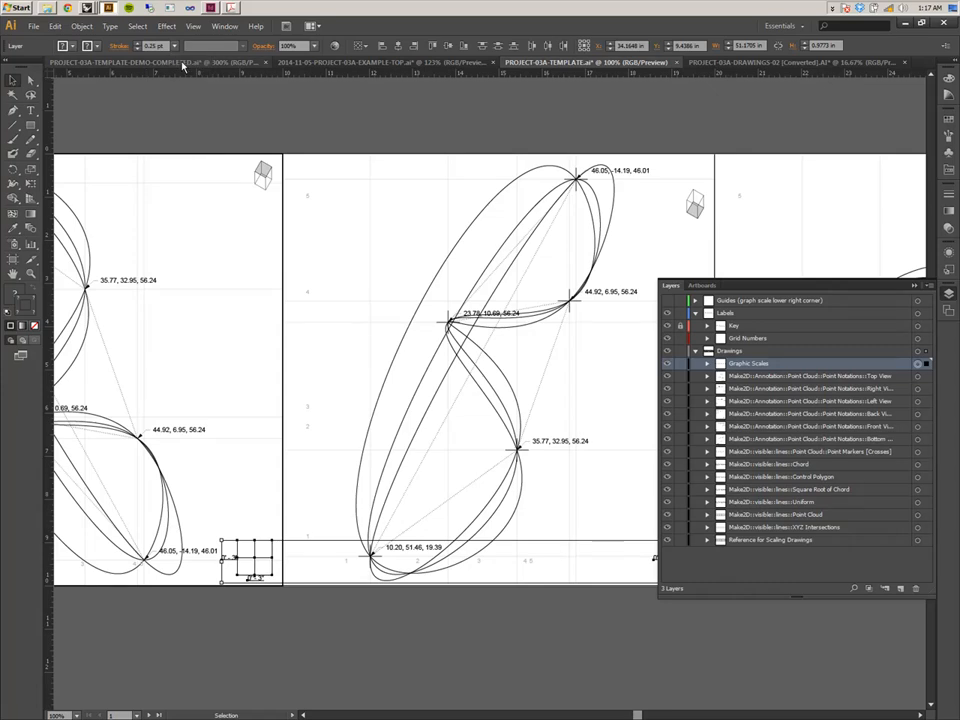
pyautogui.click(259, 606)
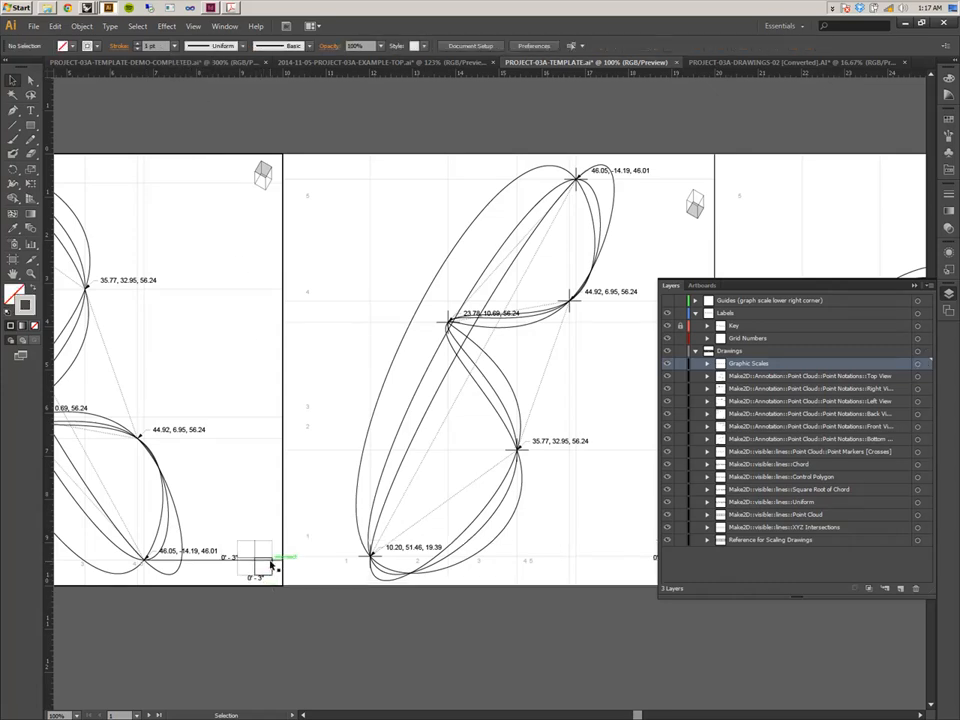
# Zoom in and inspect the graphic scale and its 0'-3" labels in the corner of the drawing sheets.
pyautogui.hotkey('ctrl', '=')
pyautogui.hotkey('ctrl', '=')
pyautogui.moveTo(211, 533); pyautogui.dragTo(400, 309)
pyautogui.moveTo(331, 365); pyautogui.dragTo(412, 313)
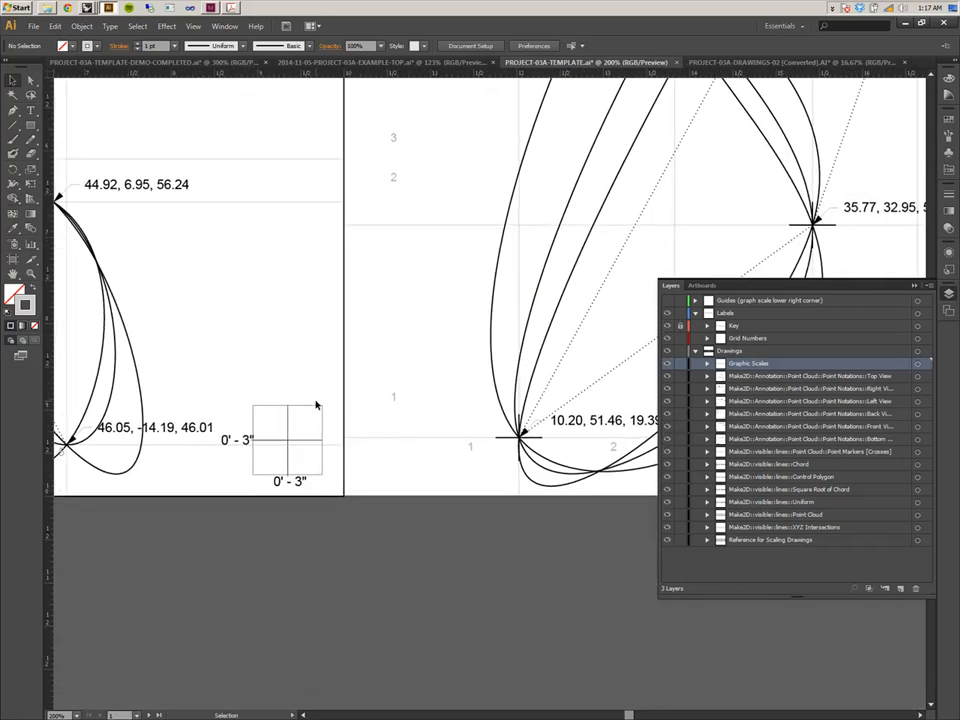
pyautogui.moveTo(258, 336); pyautogui.dragTo(238, 388)
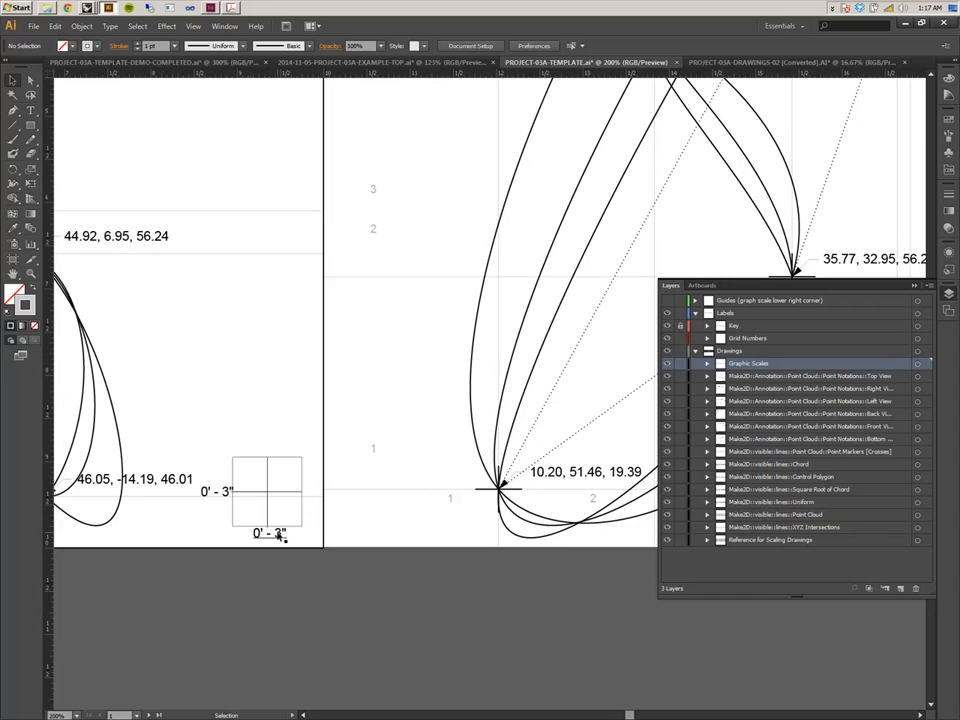
pyautogui.moveTo(231, 439)
pyautogui.mouseDown()
pyautogui.moveTo(296, 476)
pyautogui.moveTo(248, 436)
pyautogui.mouseUp()
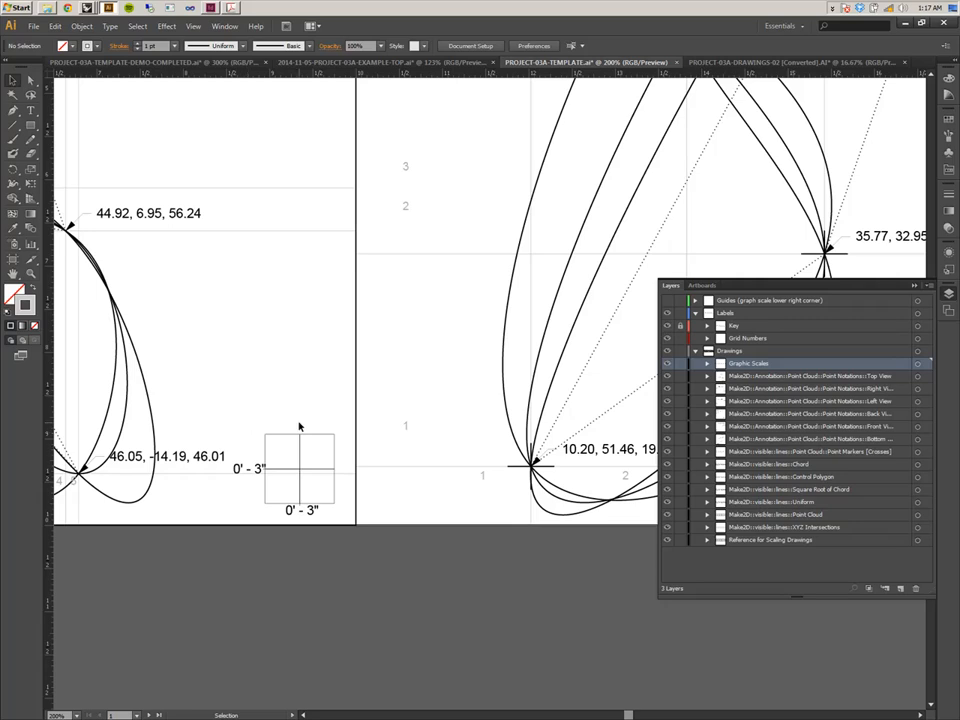
pyautogui.moveTo(343, 411); pyautogui.dragTo(251, 433)
pyautogui.click(197, 530)
pyautogui.moveTo(302, 501); pyautogui.dragTo(241, 500)
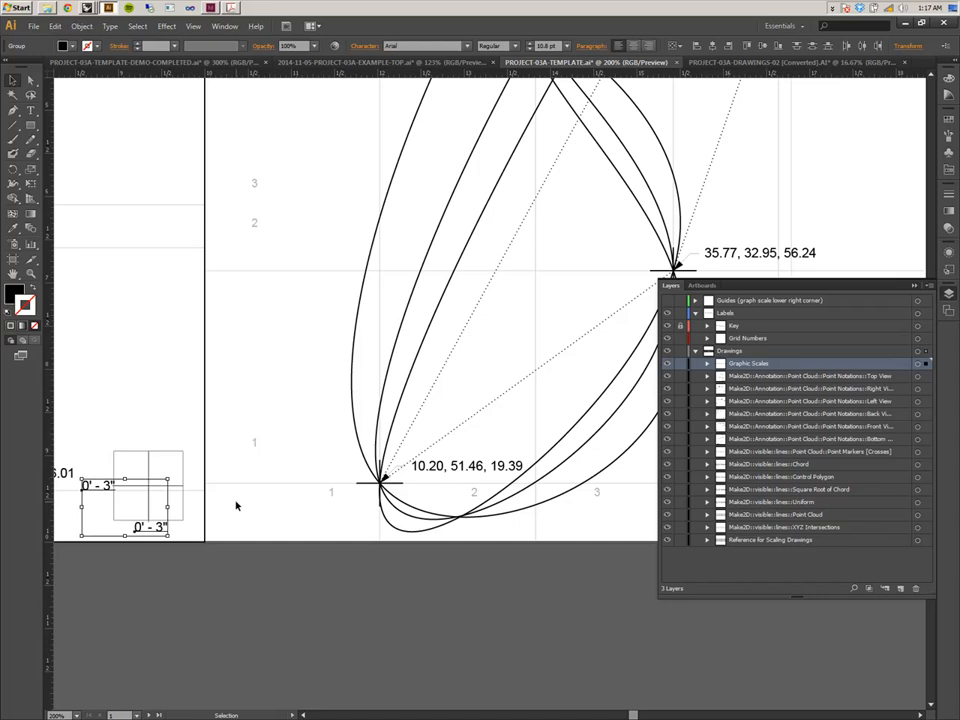
pyautogui.click(263, 570)
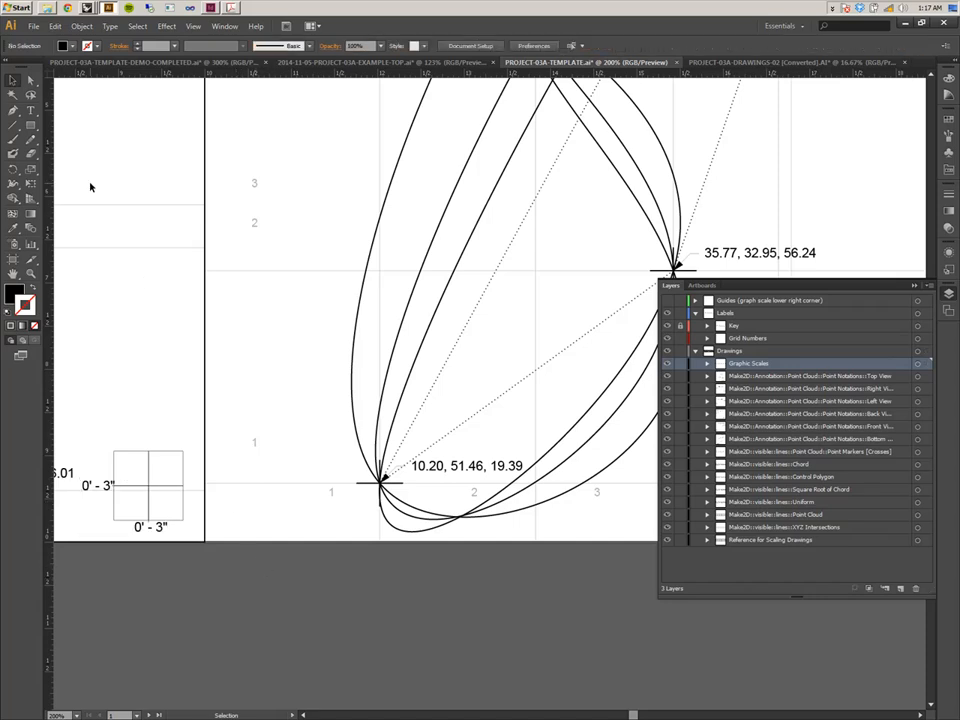
pyautogui.click(80, 27)
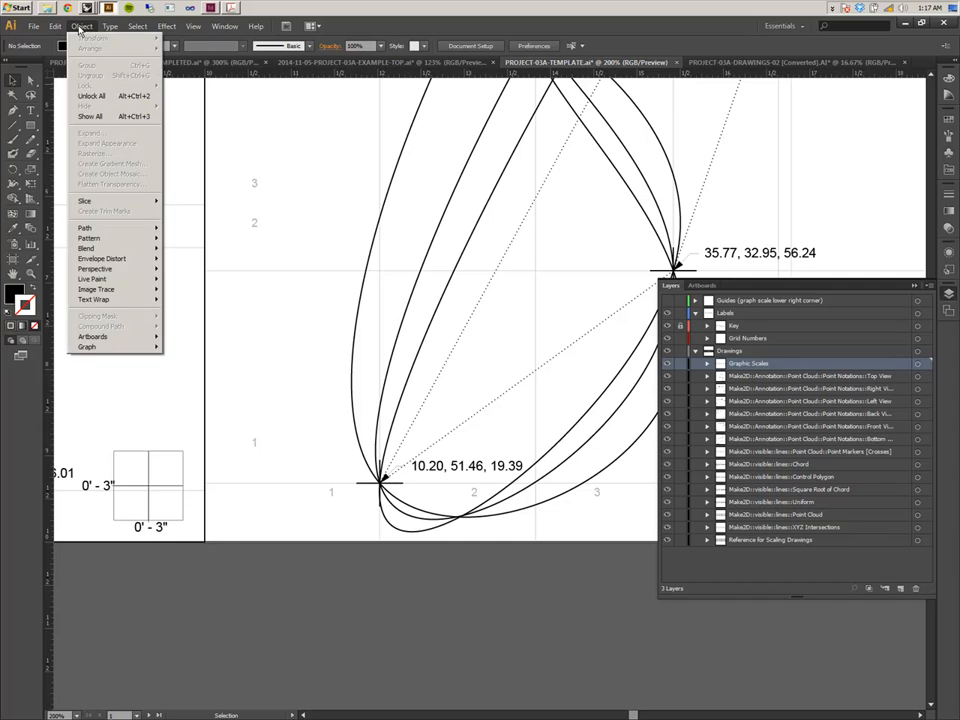
pyautogui.moveTo(57, 28)
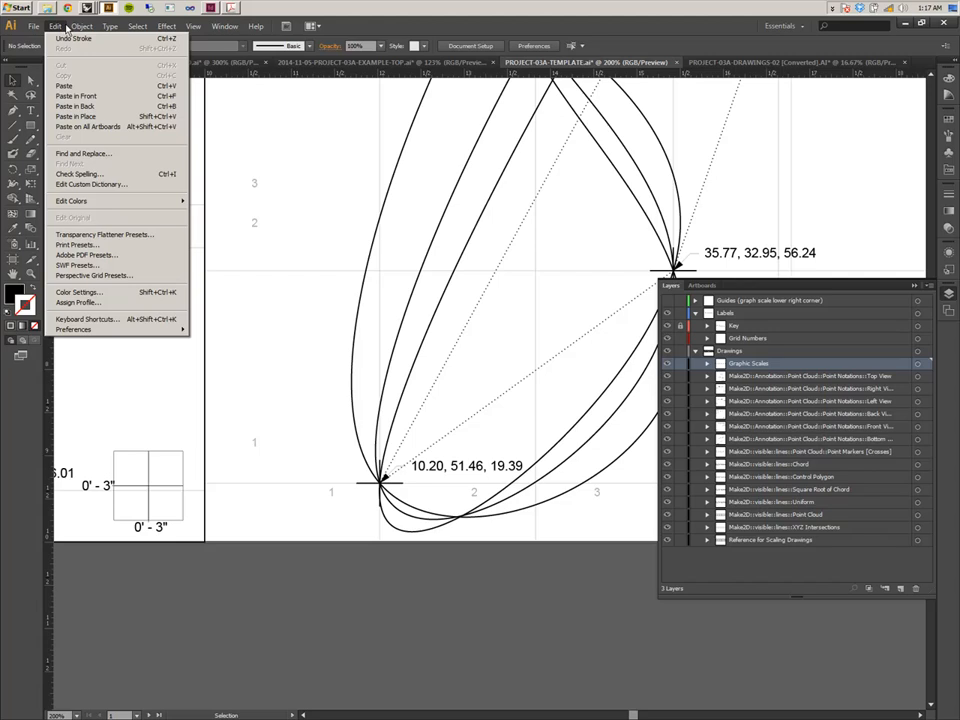
pyautogui.moveTo(148, 28)
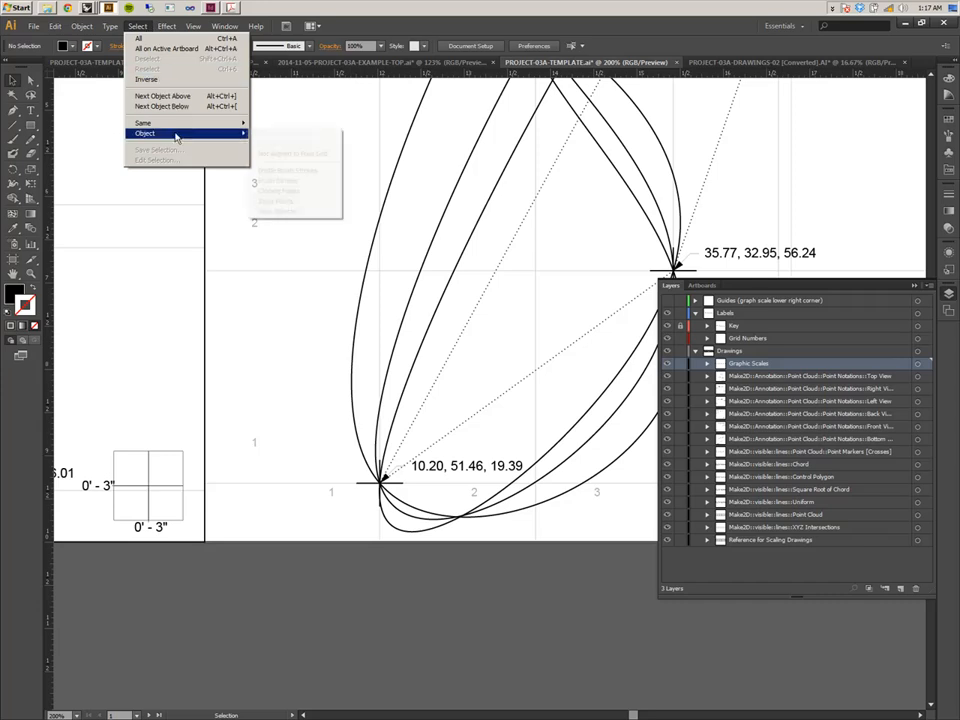
pyautogui.moveTo(177, 127)
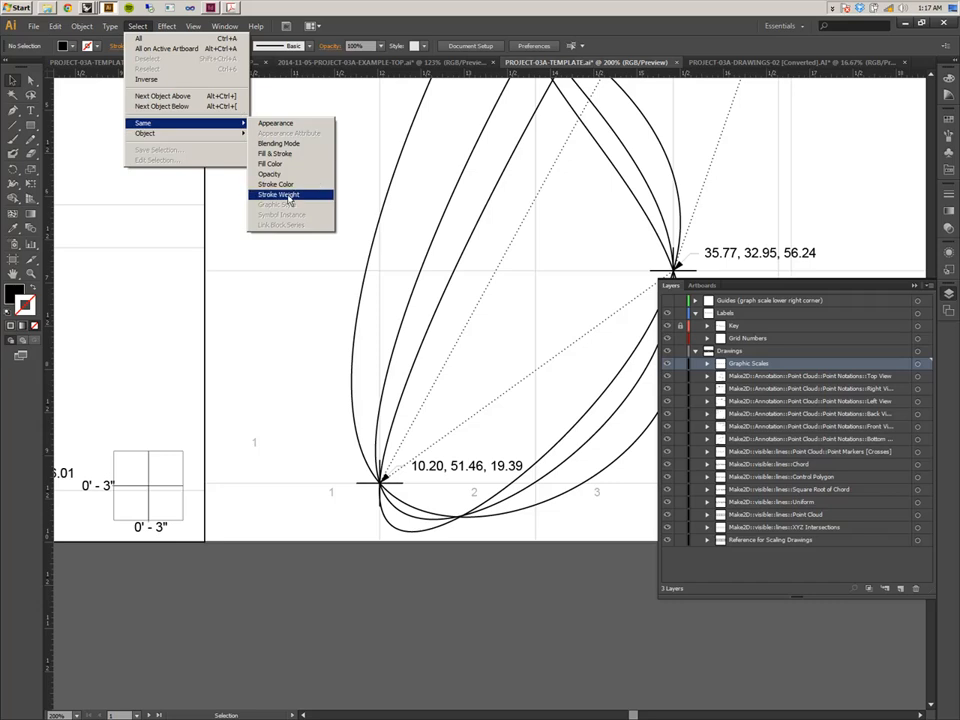
# Select all text objects and give them the light gray fill swatch with no stroke, then deselect.
pyautogui.click(148, 526)
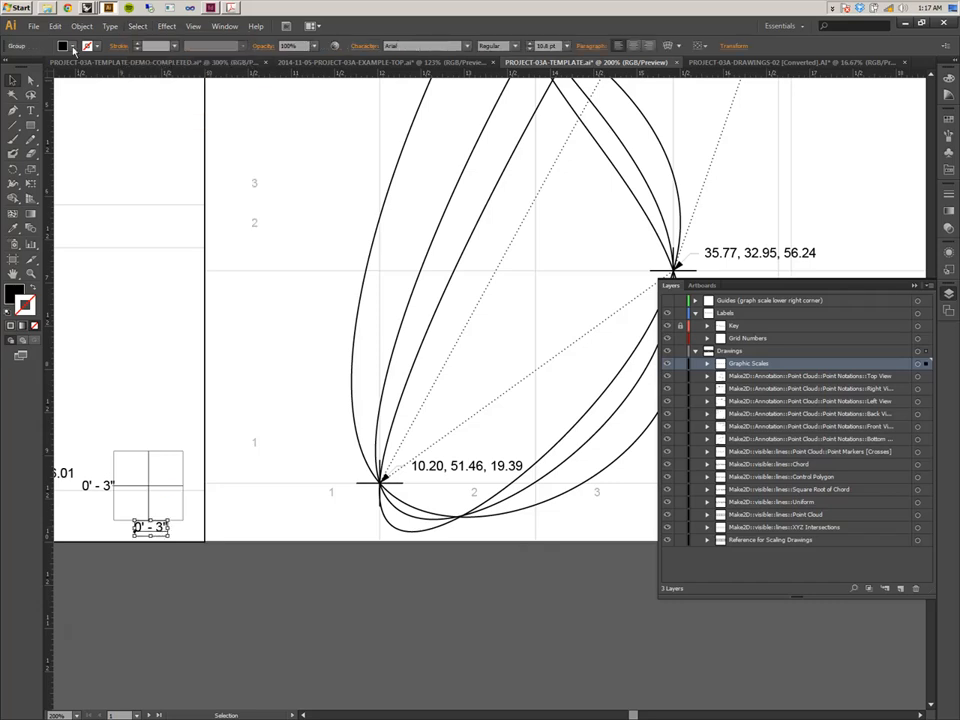
pyautogui.click(137, 26)
pyautogui.moveTo(199, 139)
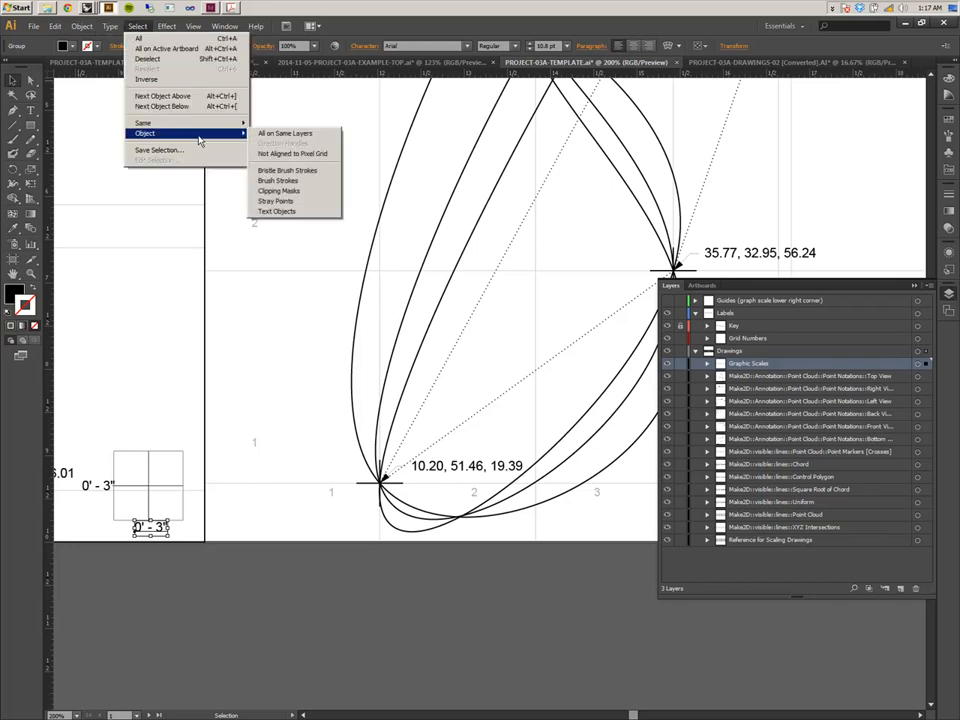
pyautogui.click(276, 211)
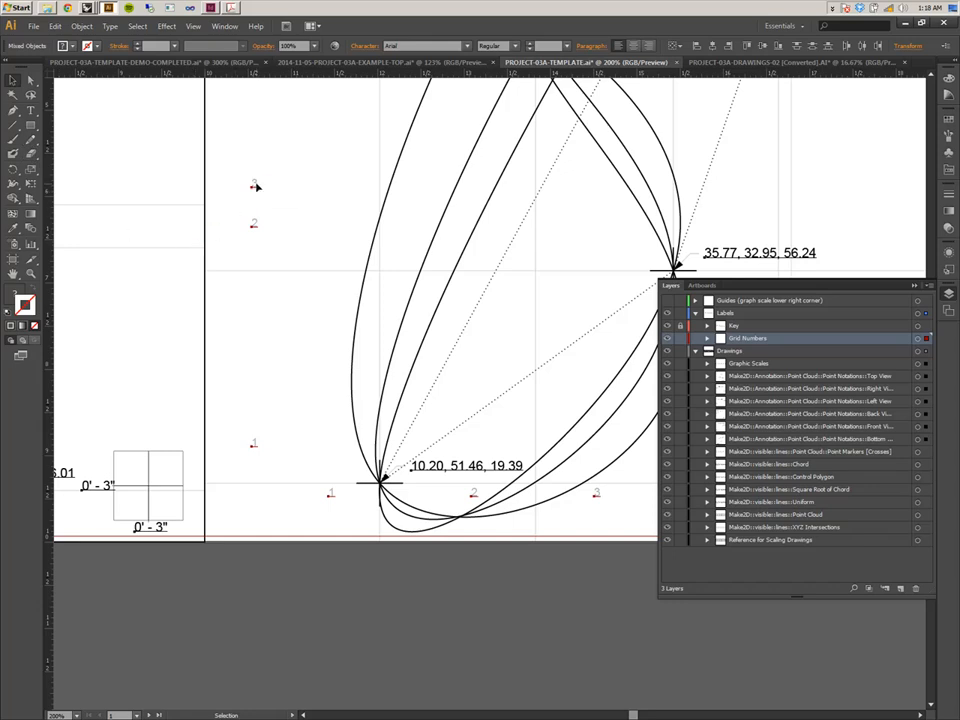
pyautogui.click(948, 170)
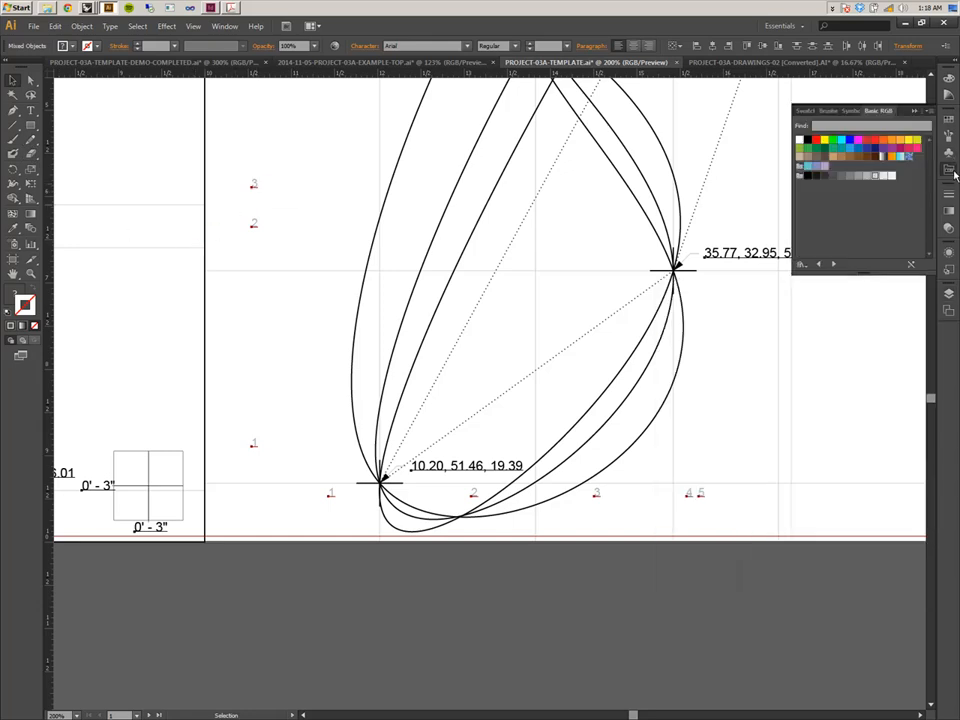
pyautogui.click(876, 178)
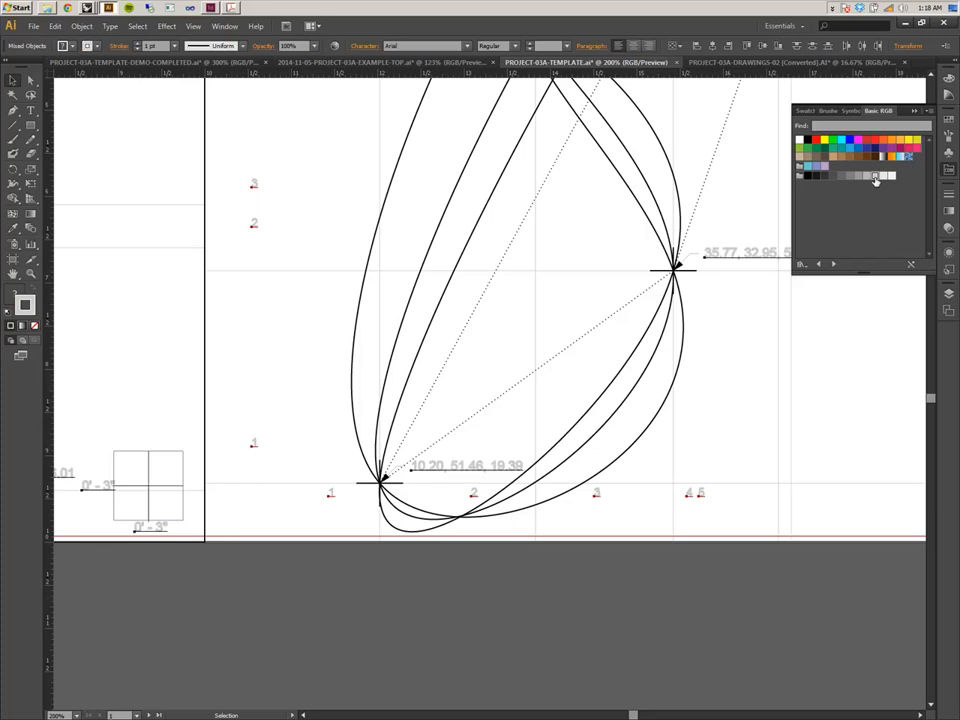
pyautogui.click(19, 307)
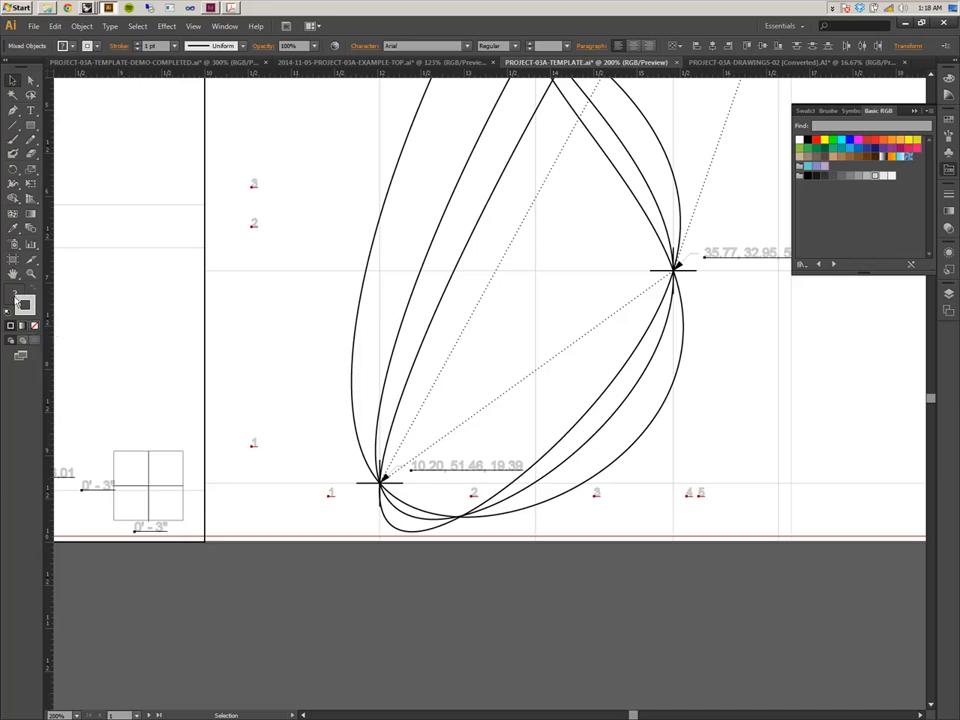
pyautogui.click(23, 304)
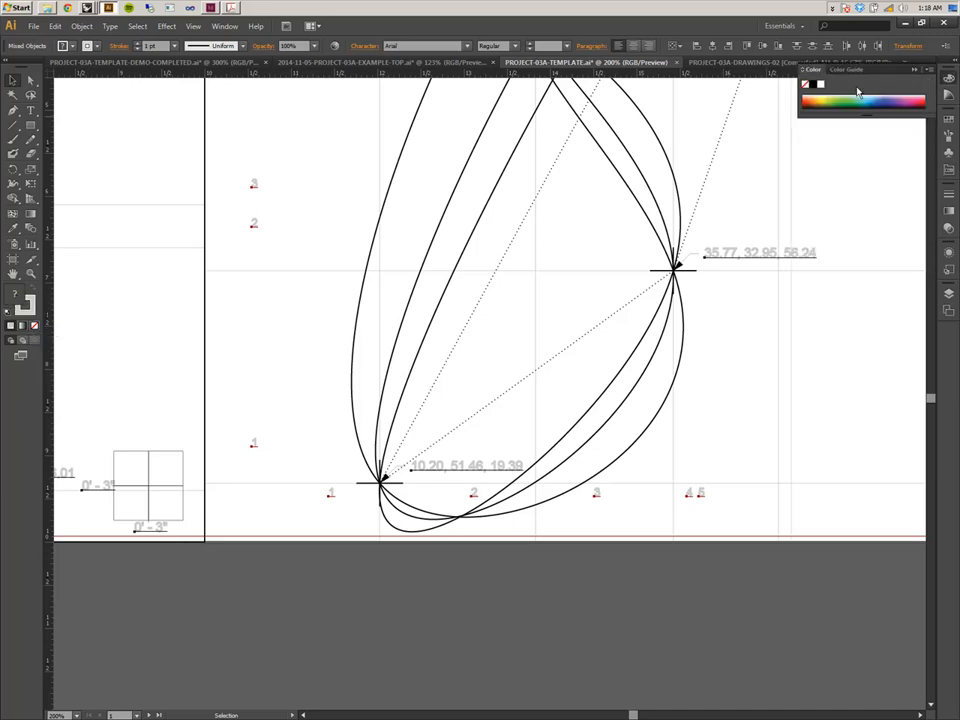
pyautogui.click(948, 170)
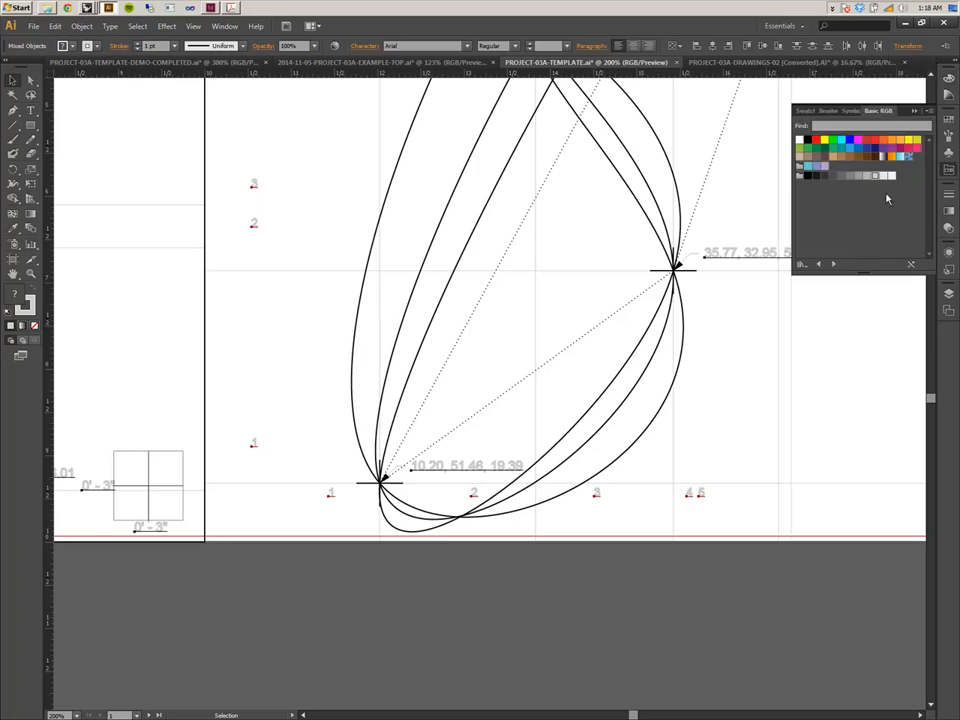
pyautogui.click(875, 177)
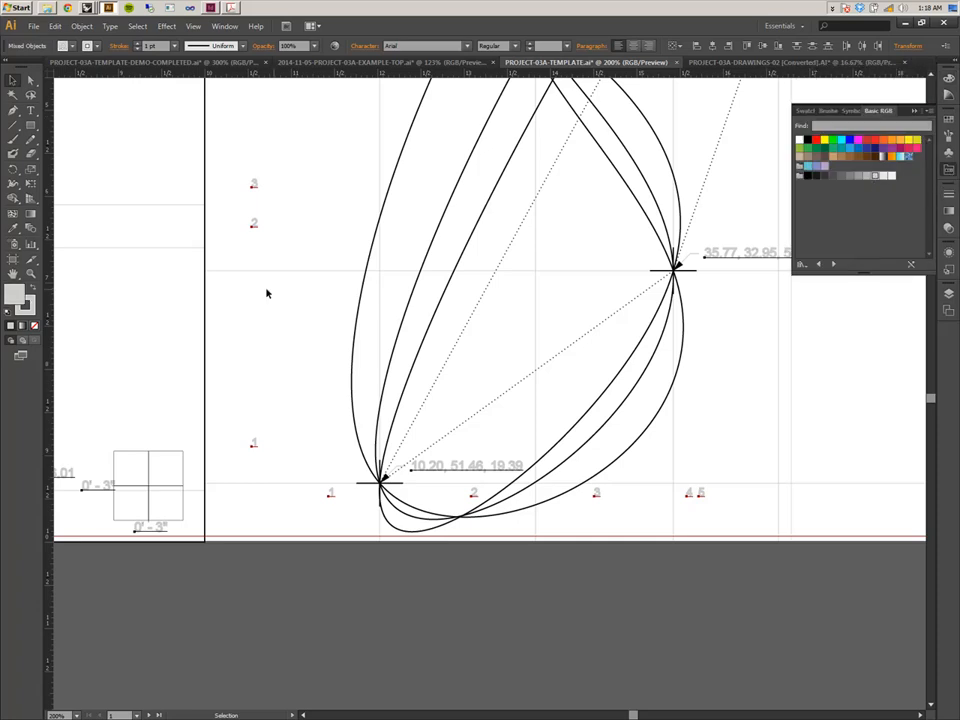
pyautogui.click(26, 306)
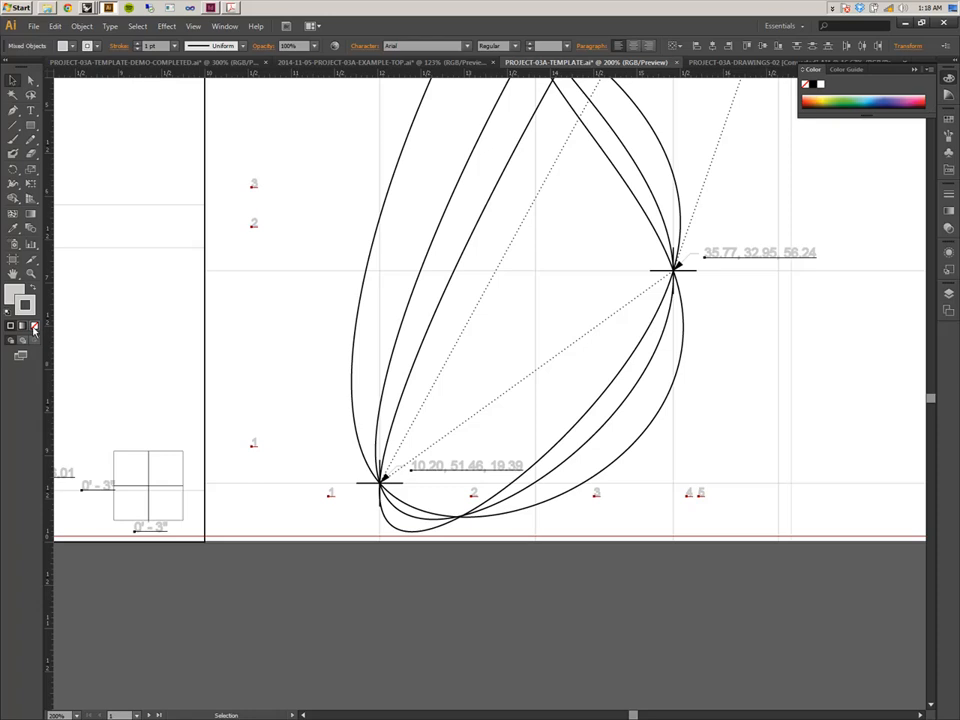
pyautogui.click(35, 326)
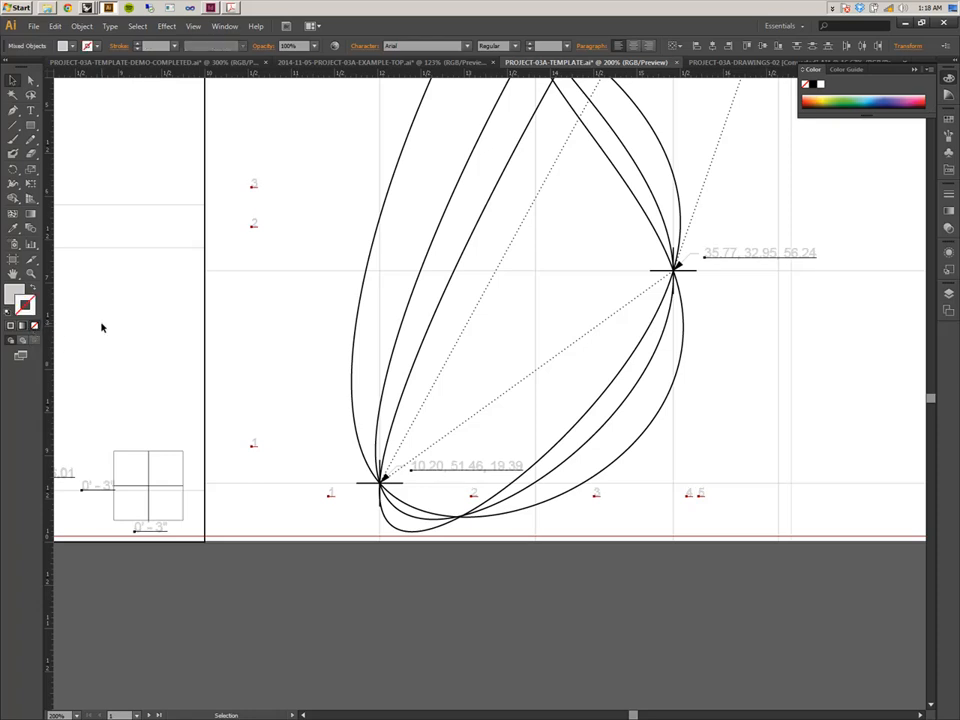
pyautogui.click(244, 333)
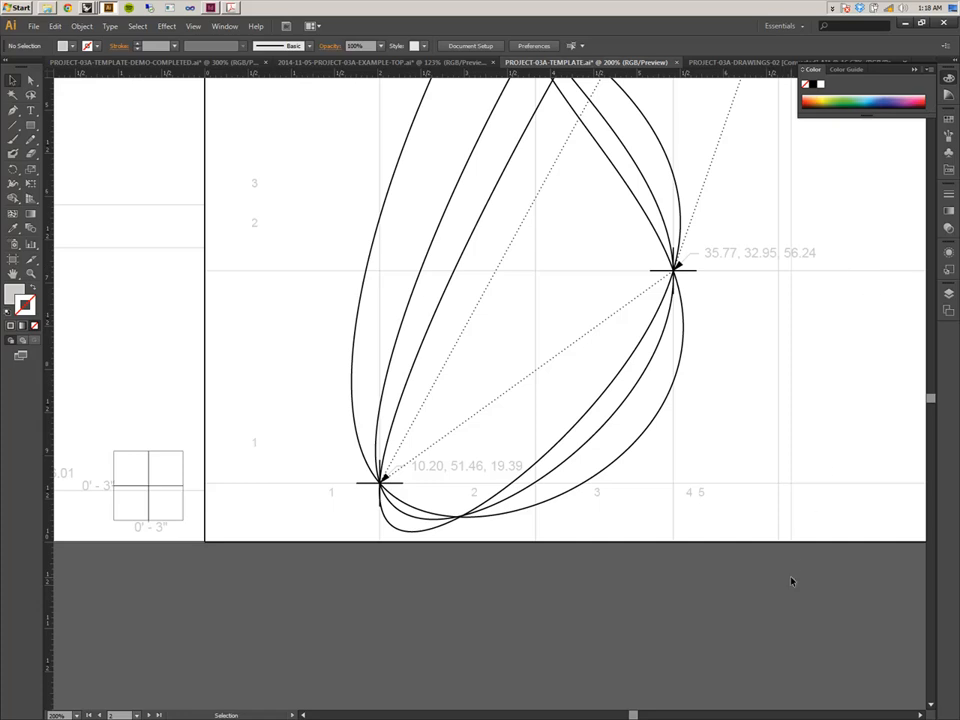
# Target everything on the Point Markers [Crosses] layer and set its stroke weight to 2 pt with round caps.
pyautogui.click(951, 301)
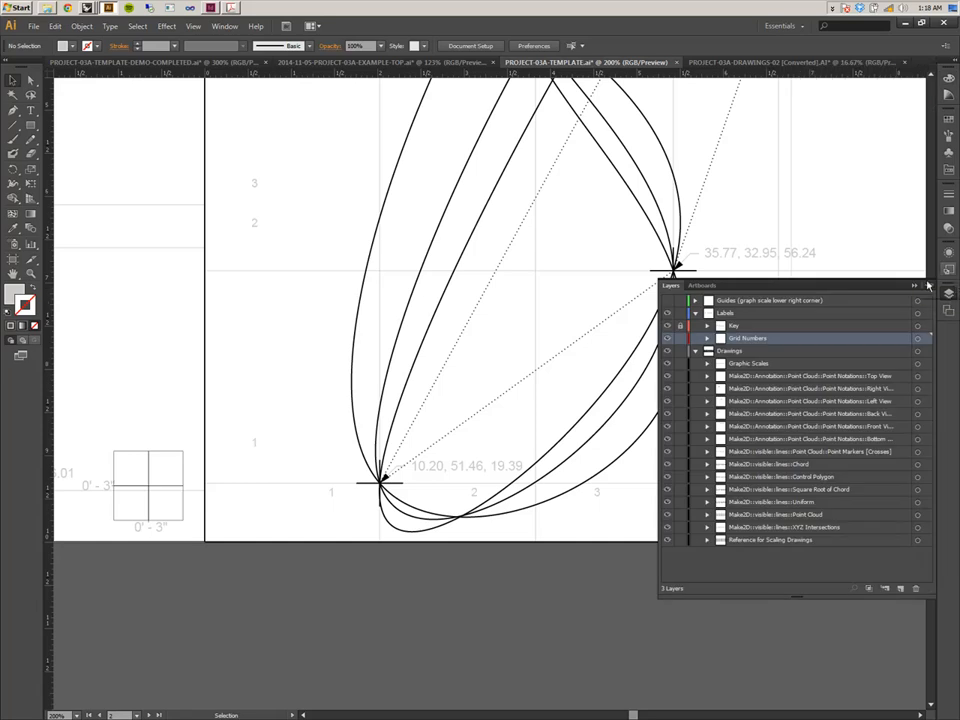
pyautogui.click(917, 452)
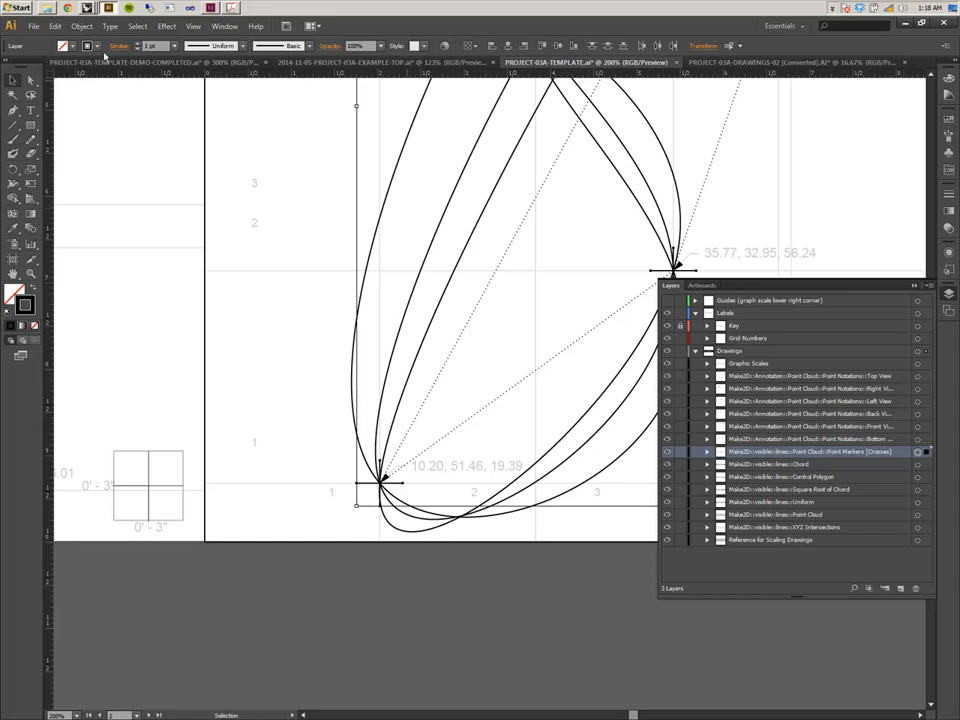
pyautogui.click(139, 44)
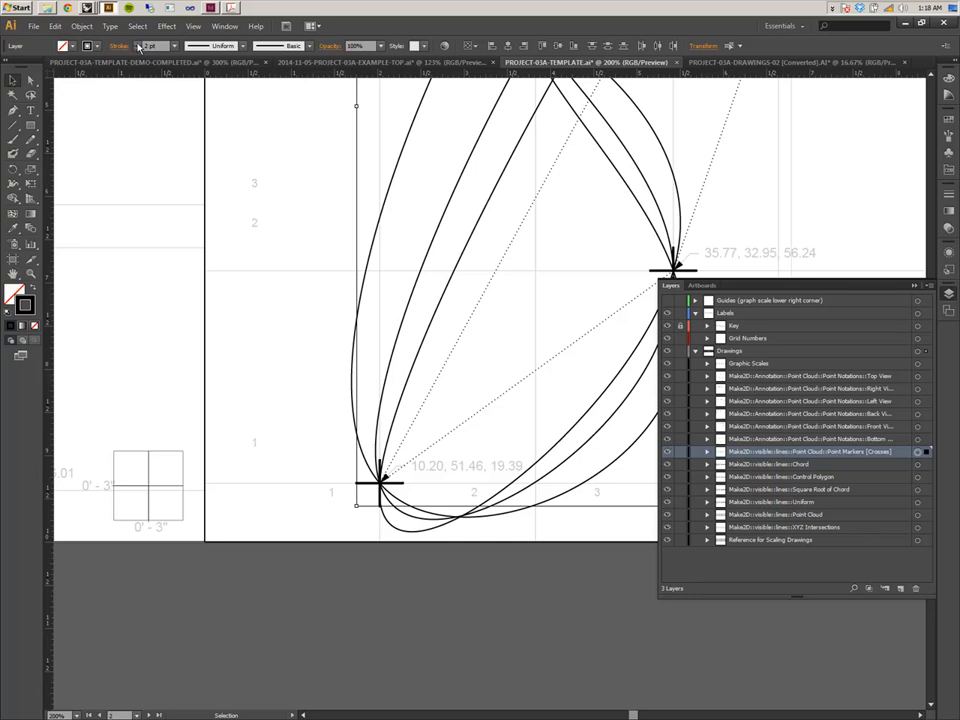
pyautogui.click(948, 193)
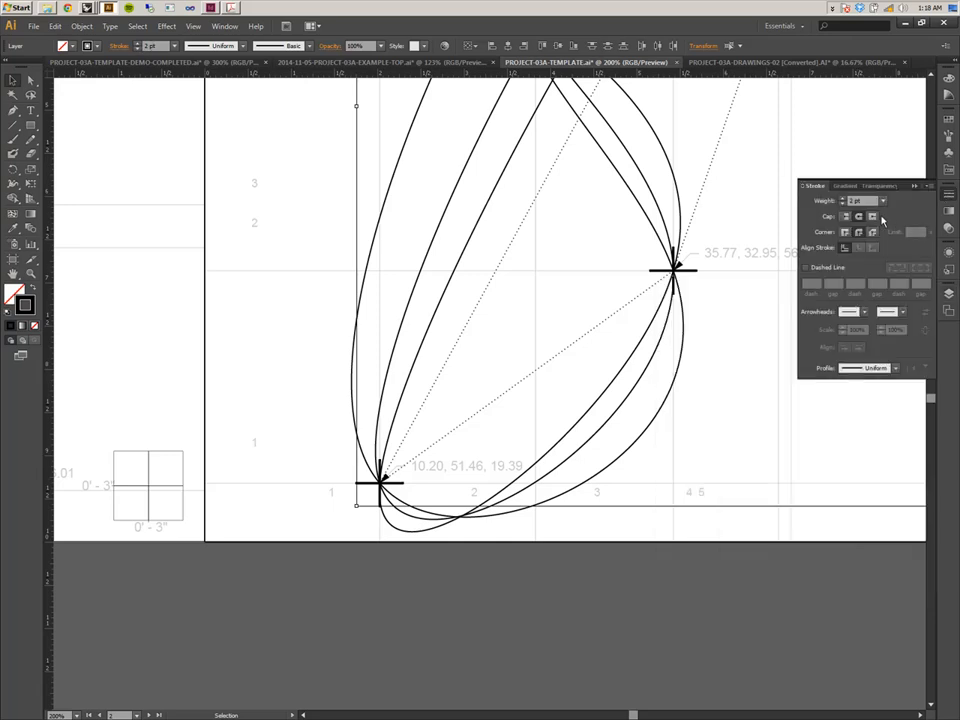
pyautogui.click(857, 218)
pyautogui.click(730, 196)
# Inspect the restyled point marker crosses across the orbit drawings at different zoom levels.
pyautogui.moveTo(771, 178); pyautogui.dragTo(313, 158)
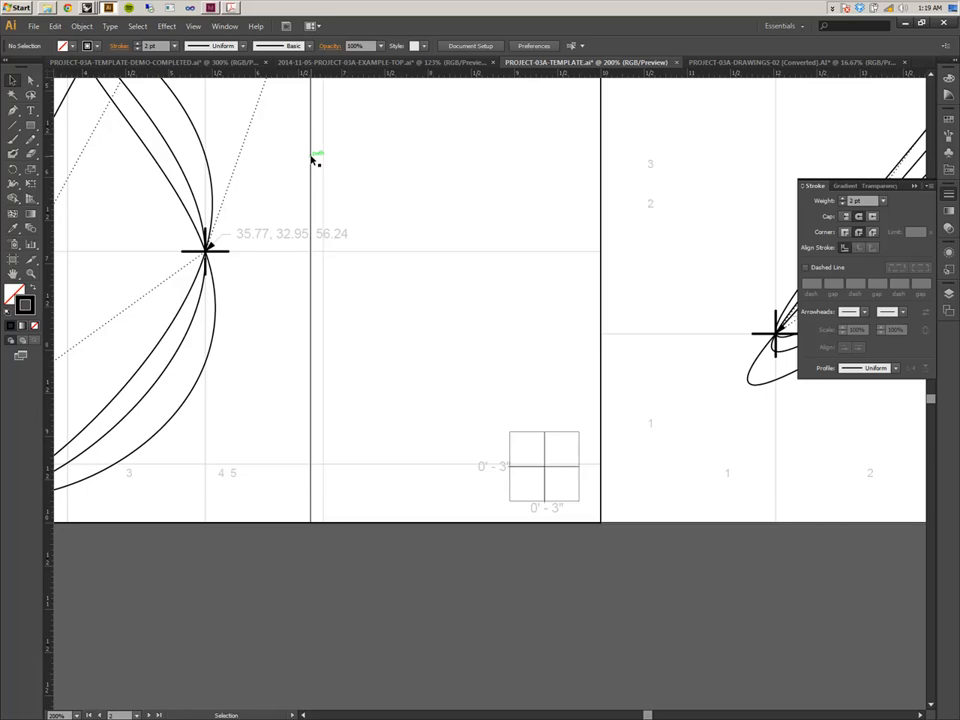
pyautogui.hotkey('ctrl', '-')
pyautogui.hotkey('ctrl', '-')
pyautogui.hotkey('ctrl', '-')
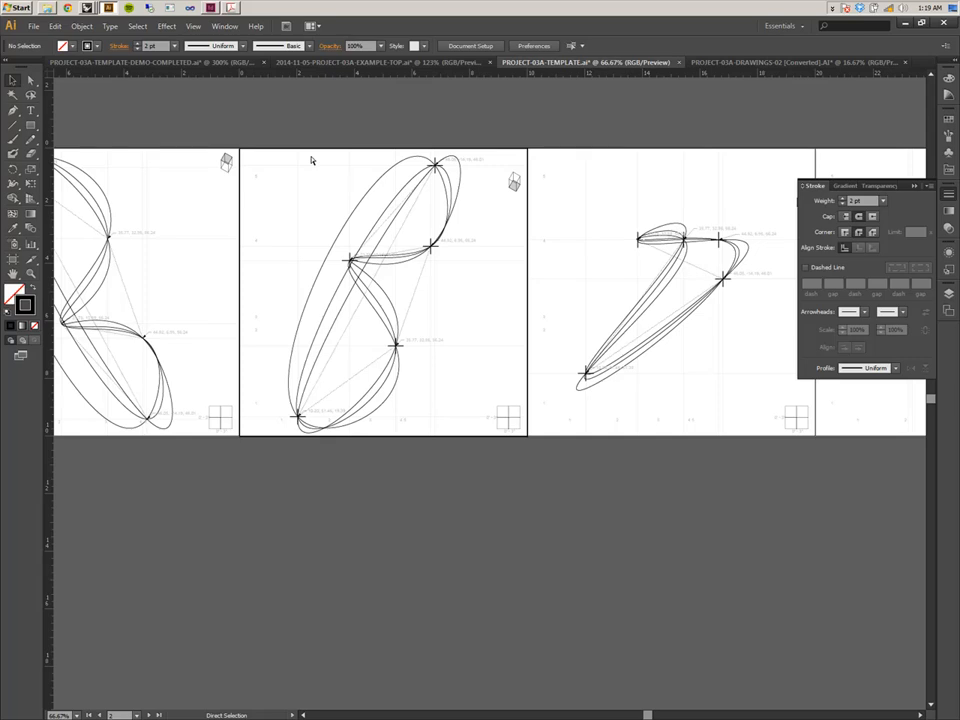
pyautogui.hotkey('ctrl', '-')
pyautogui.hotkey('ctrl', '+')
pyautogui.hotkey('ctrl', '+')
pyautogui.hotkey('ctrl', '-')
pyautogui.moveTo(449, 240); pyautogui.dragTo(177, 275)
pyautogui.moveTo(388, 286); pyautogui.dragTo(261, 259)
pyautogui.moveTo(377, 260); pyautogui.dragTo(243, 264)
pyautogui.moveTo(629, 268); pyautogui.dragTo(376, 265)
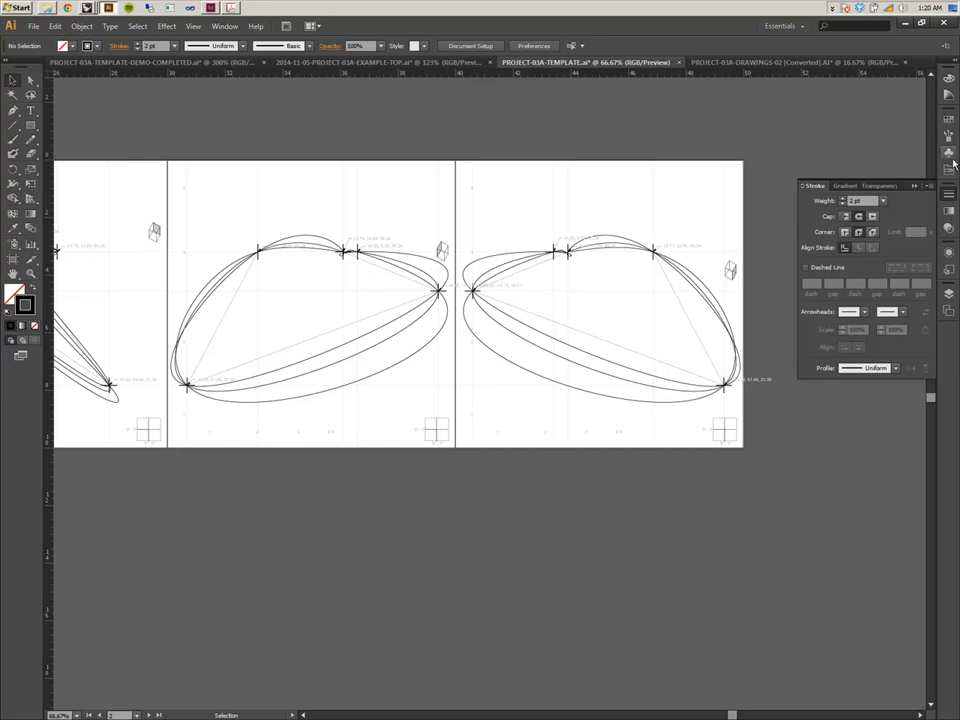
# Examine the Reference for Scaling Drawings and Graphic Scales layers on the artboards, zooming into the orbit curves.
pyautogui.click(950, 298)
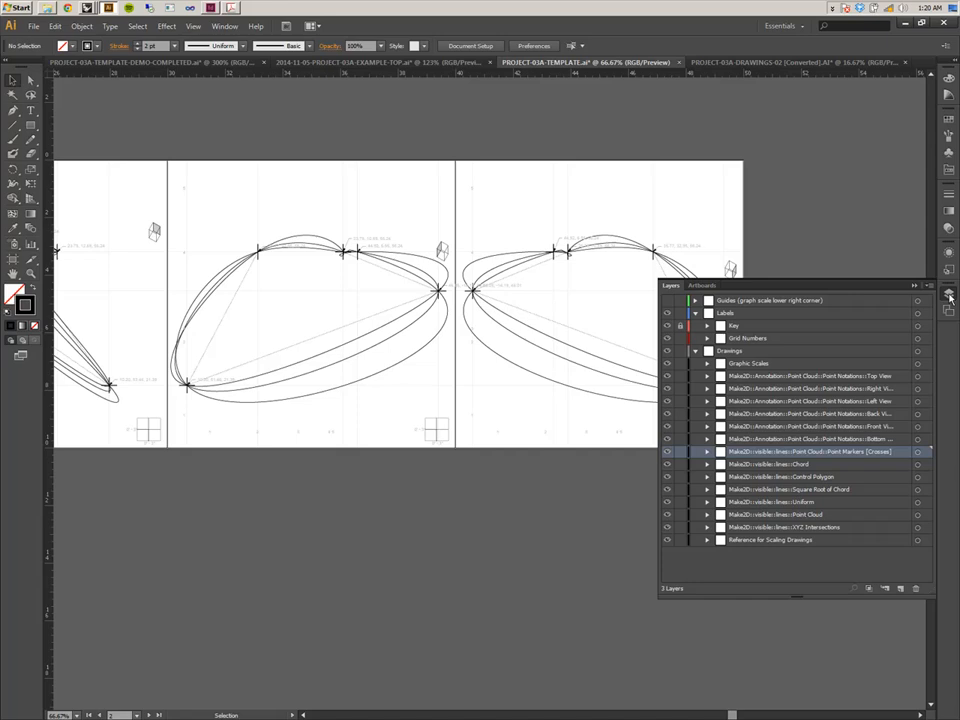
pyautogui.click(917, 541)
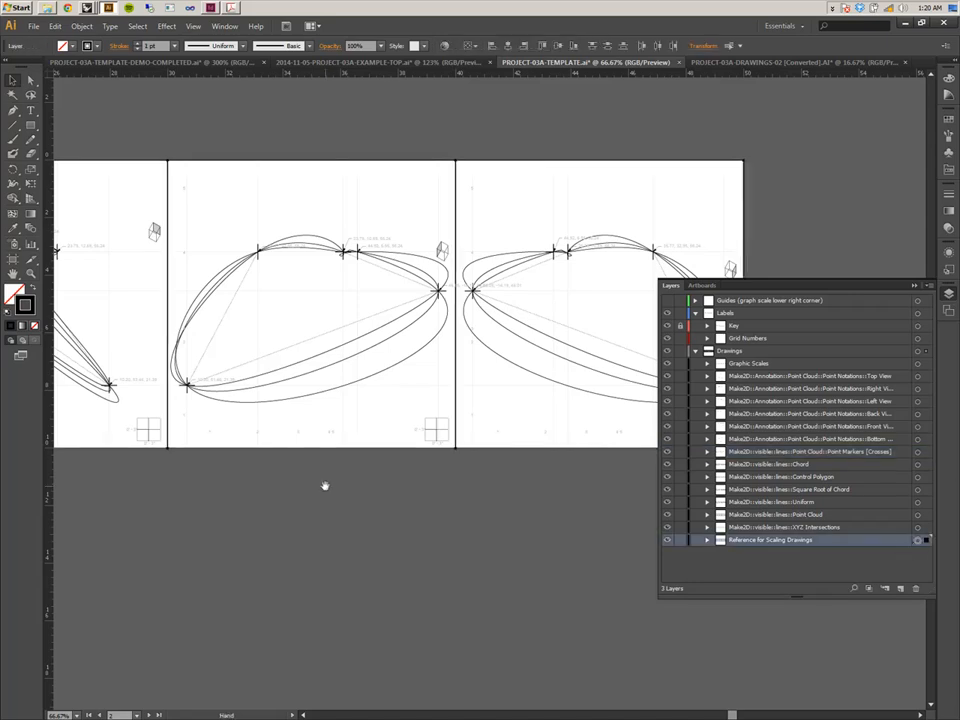
pyautogui.moveTo(333, 486); pyautogui.dragTo(583, 476)
pyautogui.moveTo(306, 514); pyautogui.dragTo(509, 507)
pyautogui.moveTo(336, 508); pyautogui.dragTo(546, 507)
pyautogui.click(917, 364)
pyautogui.moveTo(258, 547)
pyautogui.mouseDown()
pyautogui.moveTo(574, 534)
pyautogui.moveTo(230, 523)
pyautogui.moveTo(634, 527)
pyautogui.moveTo(264, 538)
pyautogui.moveTo(446, 538)
pyautogui.moveTo(645, 560)
pyautogui.mouseUp()
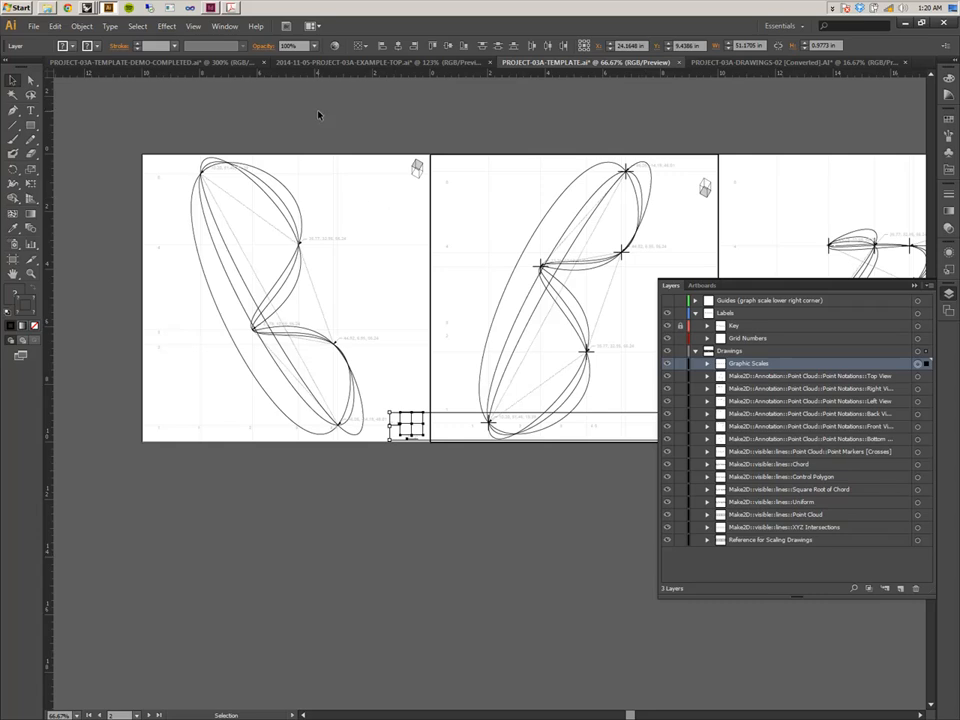
pyautogui.moveTo(326, 118); pyautogui.dragTo(319, 157)
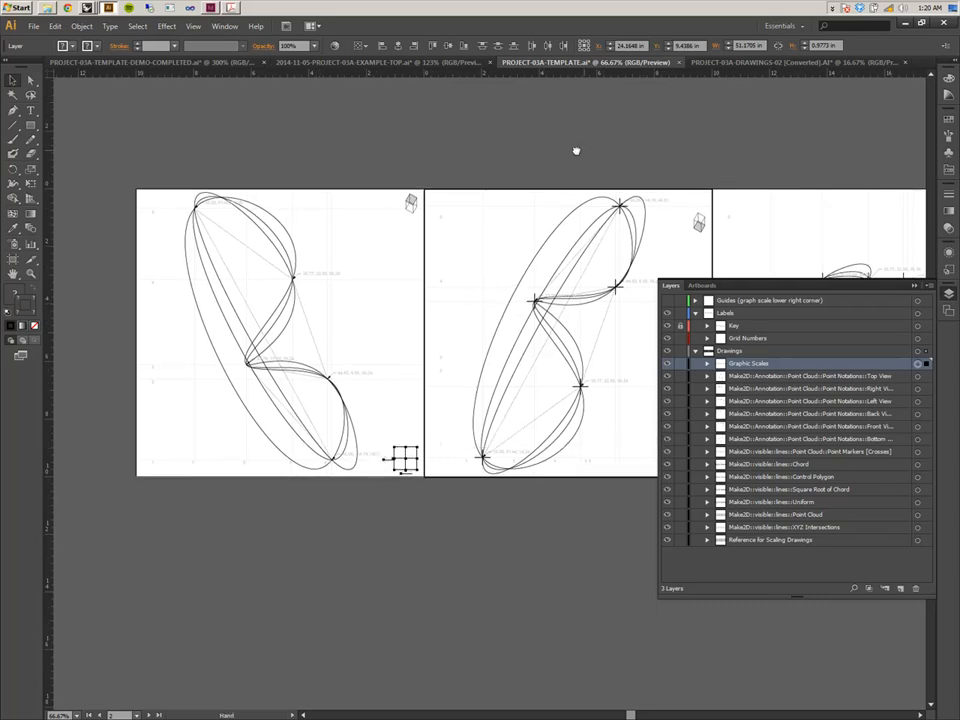
pyautogui.moveTo(579, 154); pyautogui.dragTo(506, 161)
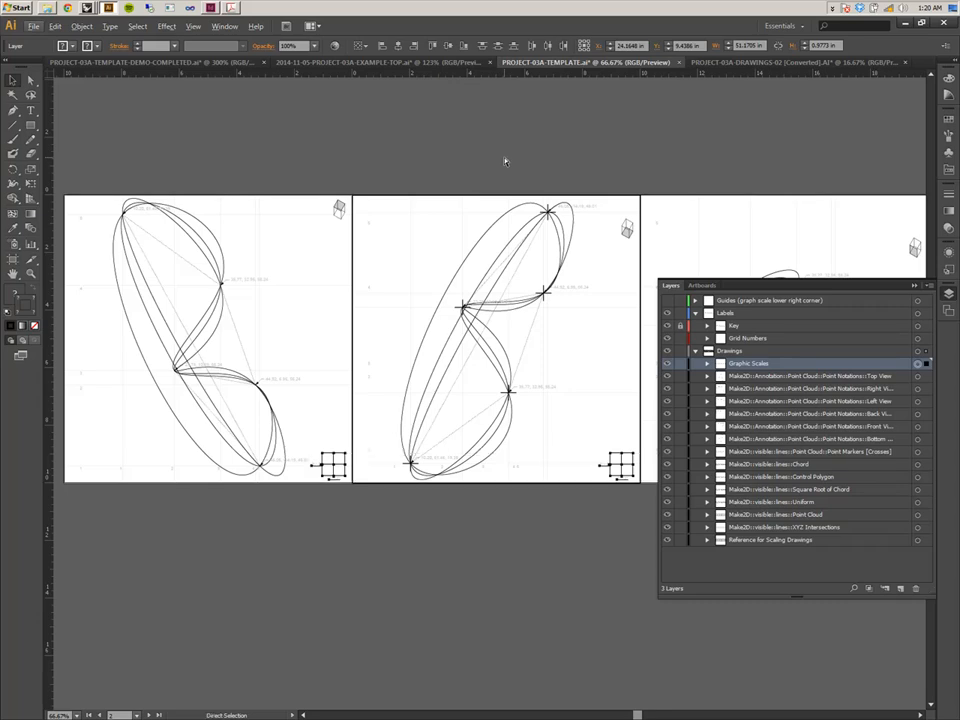
pyautogui.hotkey('ctrl', '=')
pyautogui.hotkey('ctrl', '=')
pyautogui.hotkey('ctrl', '=')
pyautogui.moveTo(381, 249); pyautogui.dragTo(704, 294)
pyautogui.moveTo(452, 300); pyautogui.dragTo(673, 291)
pyautogui.moveTo(401, 285); pyautogui.dragTo(587, 397)
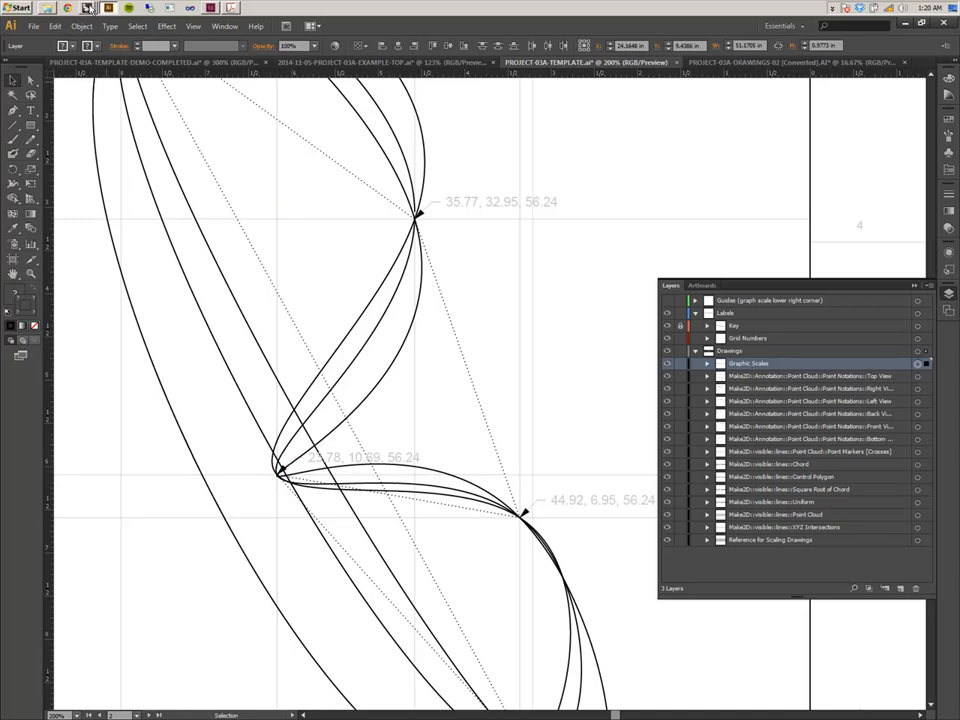
# Switch to Rhino and bring up the 2014-11-05-PROJECT-03A-DEMO-PART-2 model window.
pyautogui.click(88, 8)
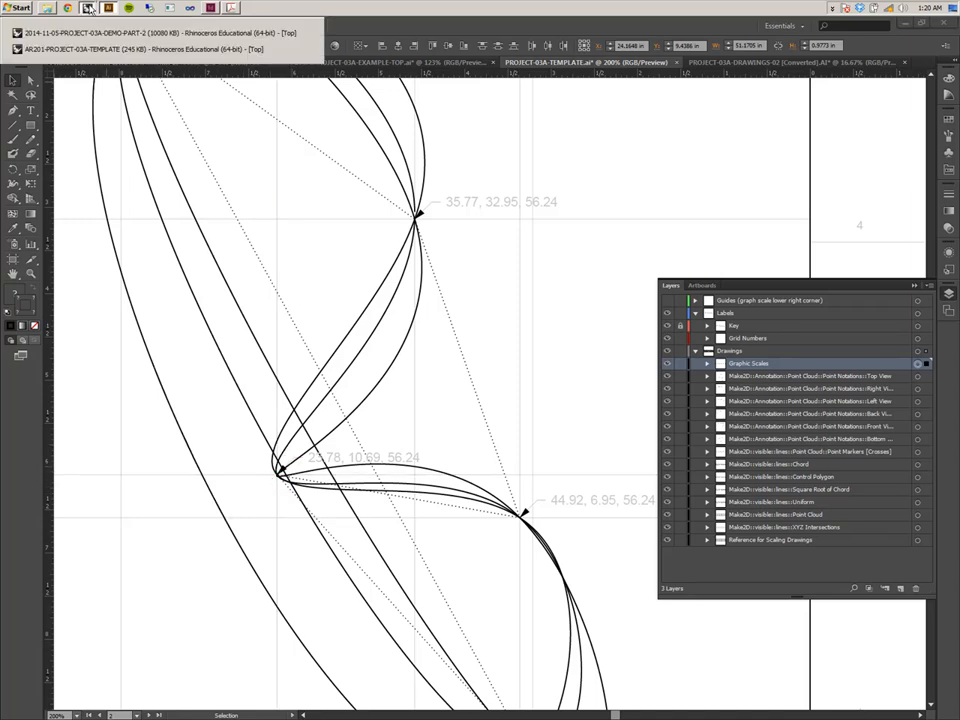
pyautogui.click(116, 49)
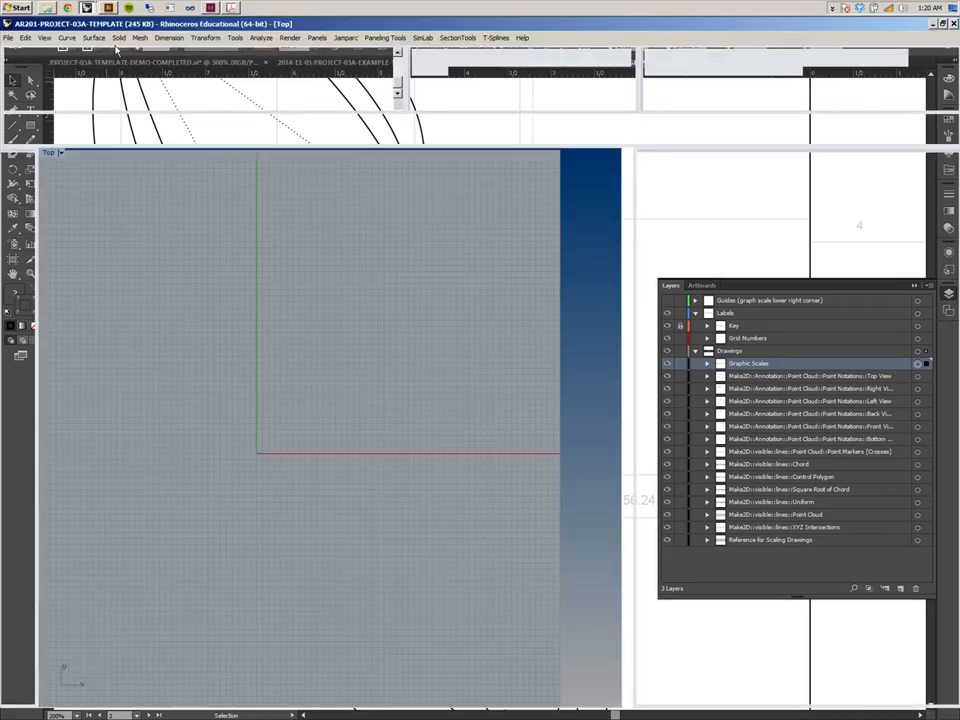
pyautogui.scroll(-8, 346, 391)
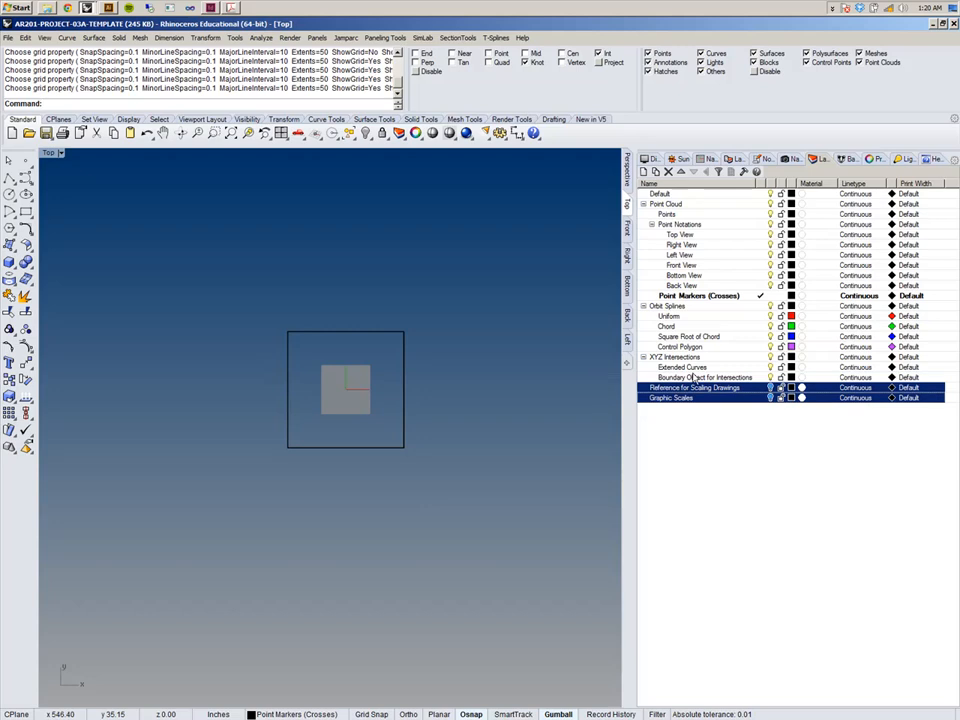
pyautogui.click(87, 8)
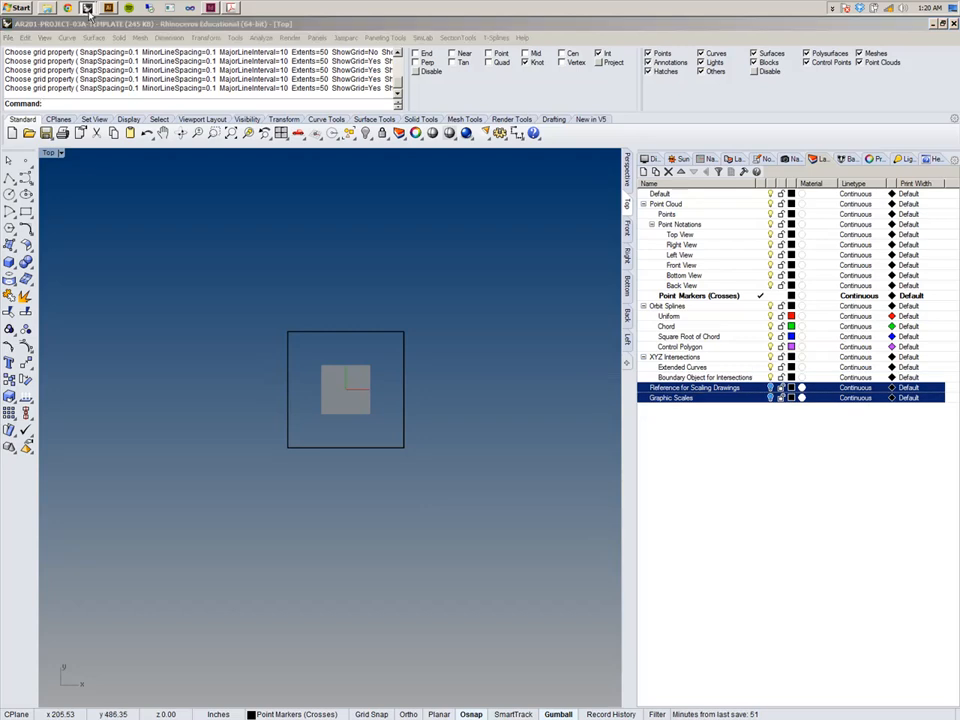
pyautogui.click(89, 33)
# Examine the point annotations and orbit drawings in the Rhino Top viewport, selecting their grouped curves.
pyautogui.scroll(5, 184, 386)
pyautogui.scroll(5, 184, 386)
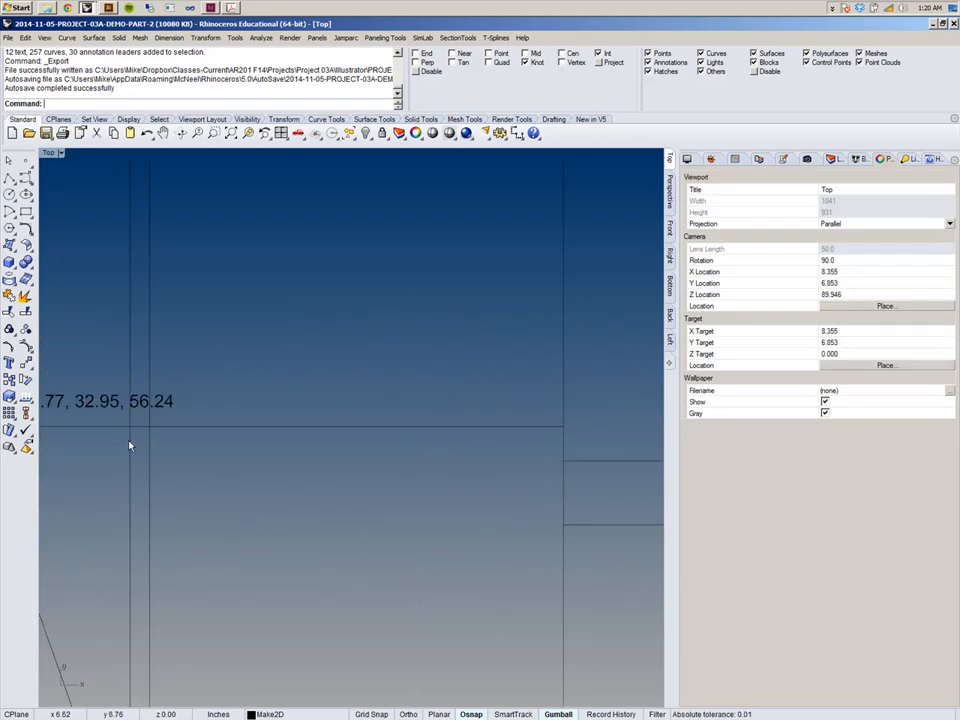
pyautogui.moveTo(131, 444); pyautogui.dragTo(399, 426, button='right')
pyautogui.scroll(2, 250, 418)
pyautogui.click(242, 429)
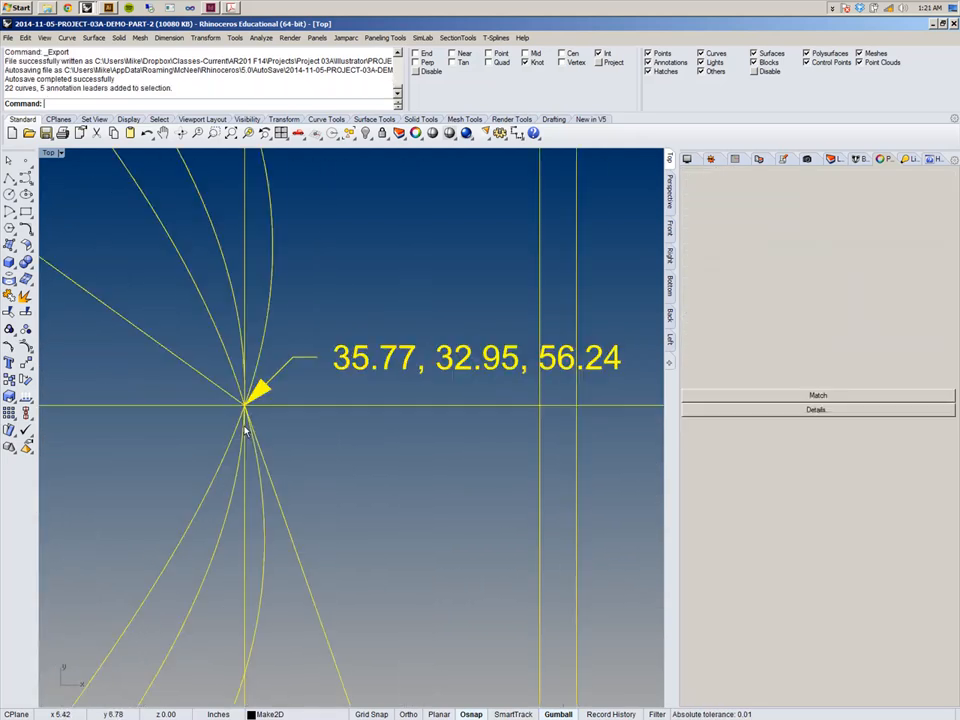
pyautogui.click(217, 426)
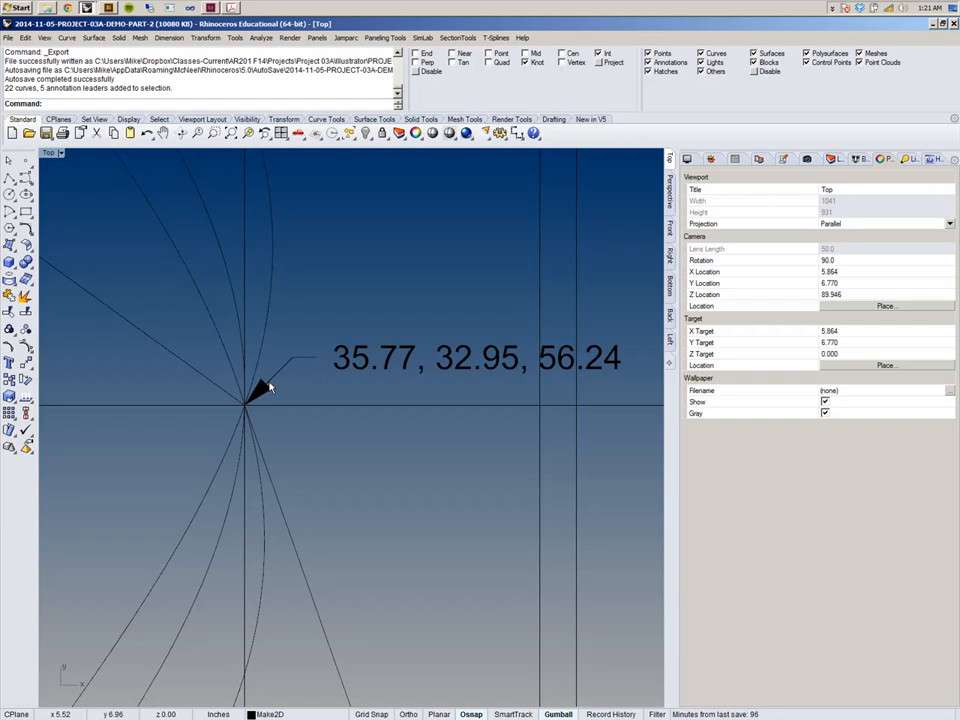
pyautogui.scroll(-8, 266, 389)
pyautogui.scroll(6, 362, 410)
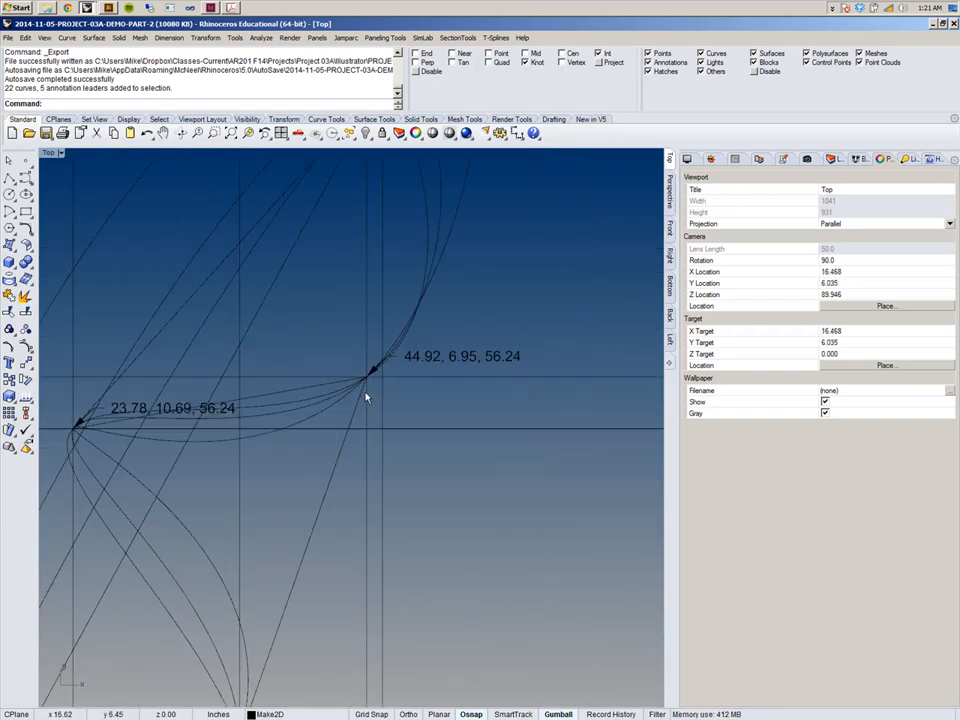
pyautogui.moveTo(290, 297); pyautogui.dragTo(394, 387)
pyautogui.scroll(-10, 394, 386)
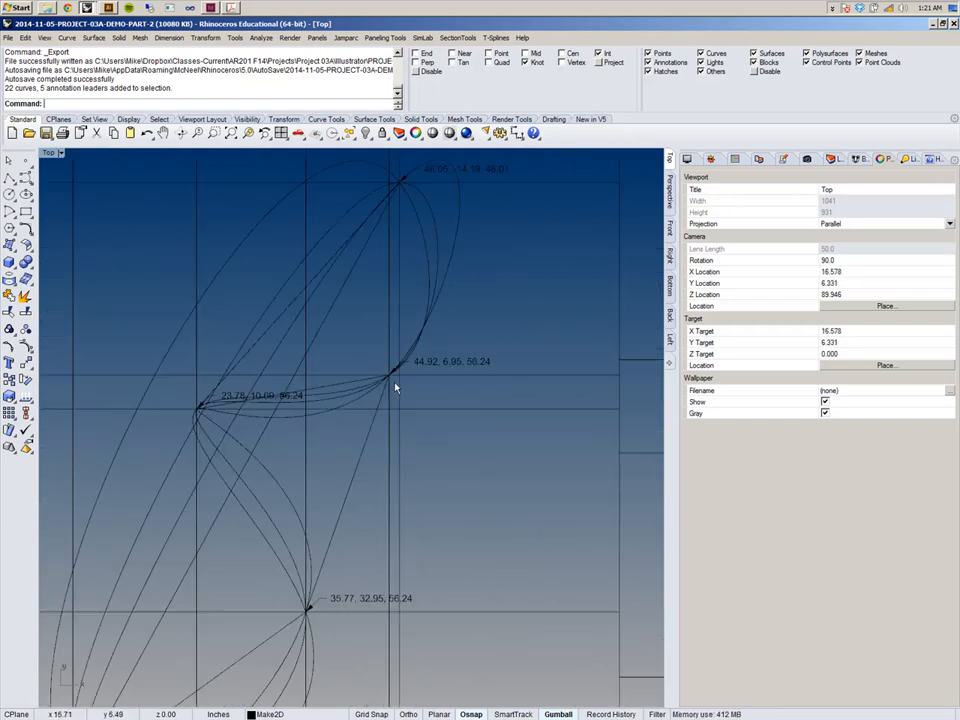
pyautogui.scroll(7, 464, 383)
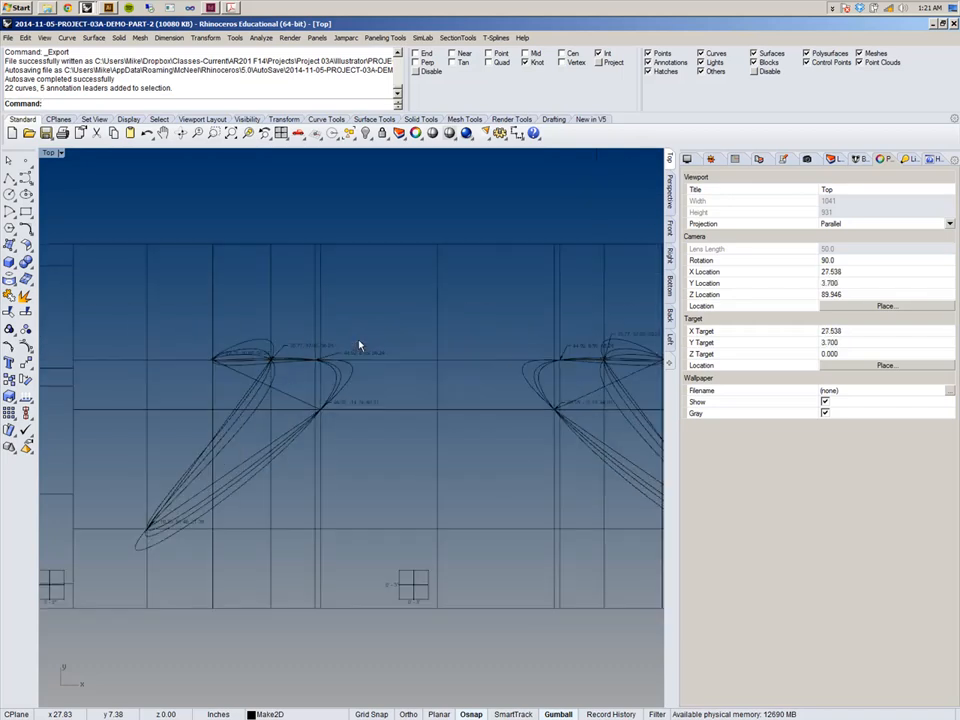
pyautogui.moveTo(193, 382); pyautogui.dragTo(425, 382, button='right')
pyautogui.moveTo(251, 384); pyautogui.dragTo(456, 384, button='right')
pyautogui.click(146, 384)
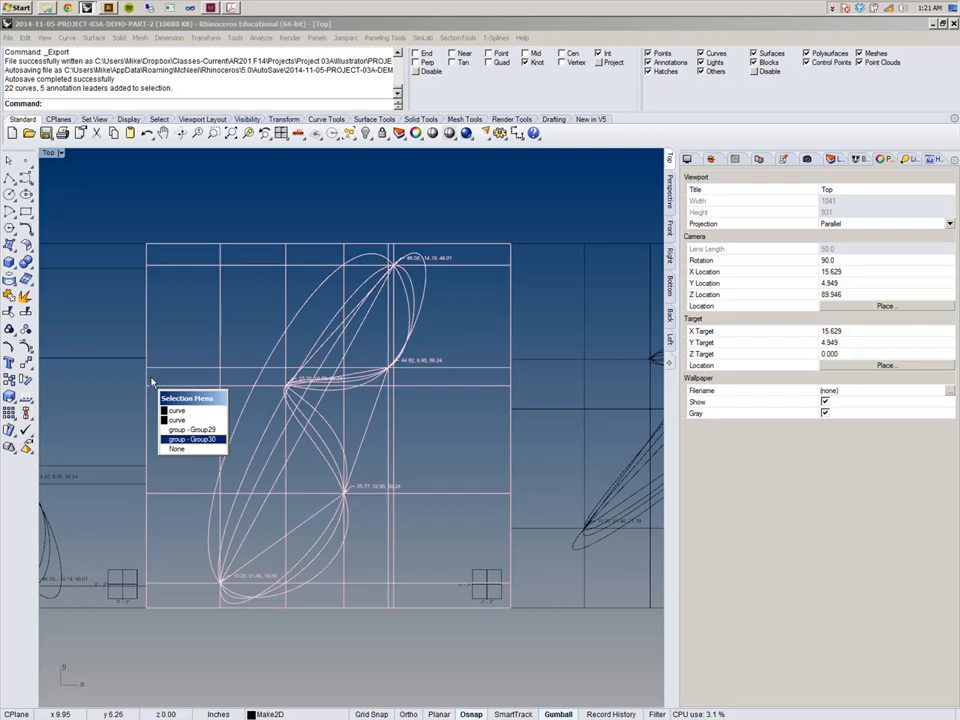
pyautogui.moveTo(112, 343); pyautogui.dragTo(214, 431, button='right')
pyautogui.scroll(-20, 246, 416)
pyautogui.moveTo(506, 302); pyautogui.dragTo(462, 320, button='right')
pyautogui.scroll(11, 462, 320)
pyautogui.scroll(-11, 462, 320)
pyautogui.scroll(6, 379, 374)
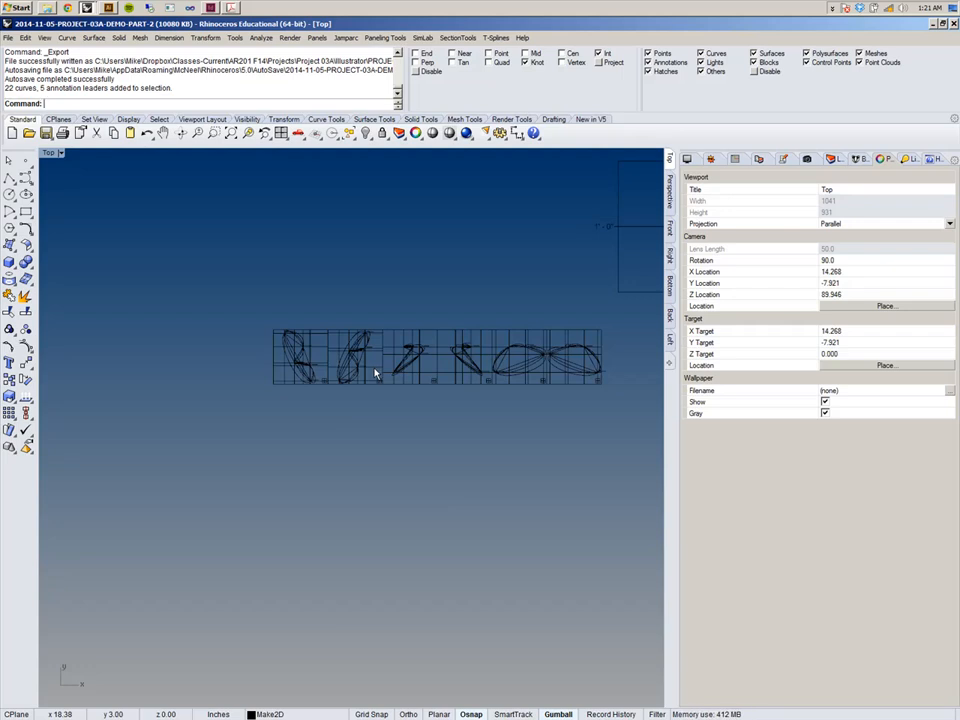
pyautogui.scroll(5, 289, 380)
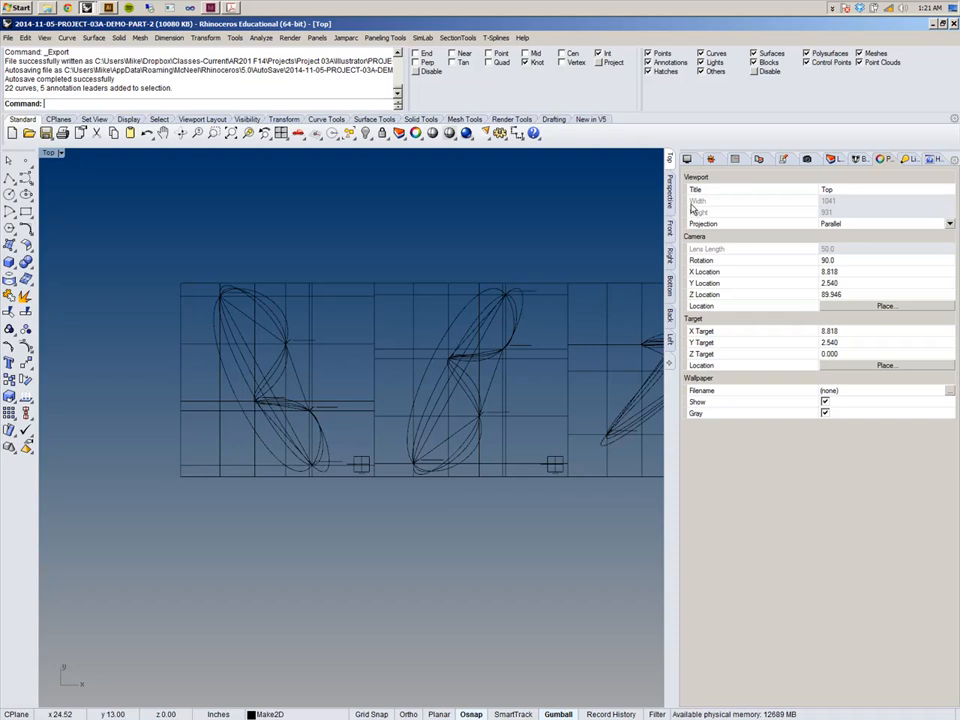
# Switch back to Illustrator and inspect the point marker crosses on the orbit drawings up close.
pyautogui.click(113, 8)
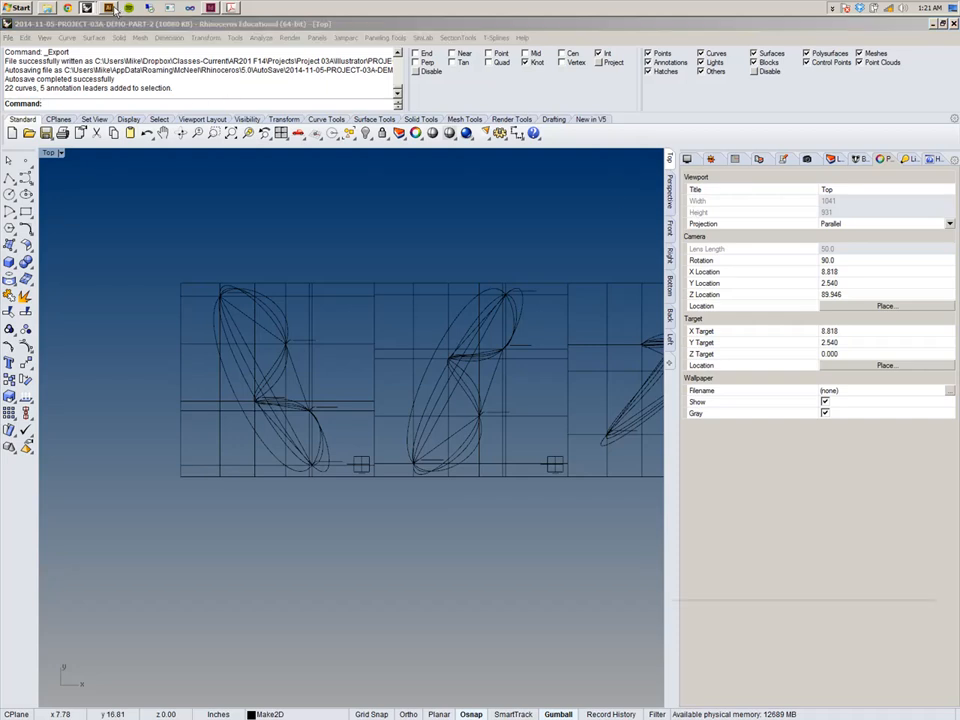
pyautogui.rightClick(382, 317)
pyautogui.click(500, 298)
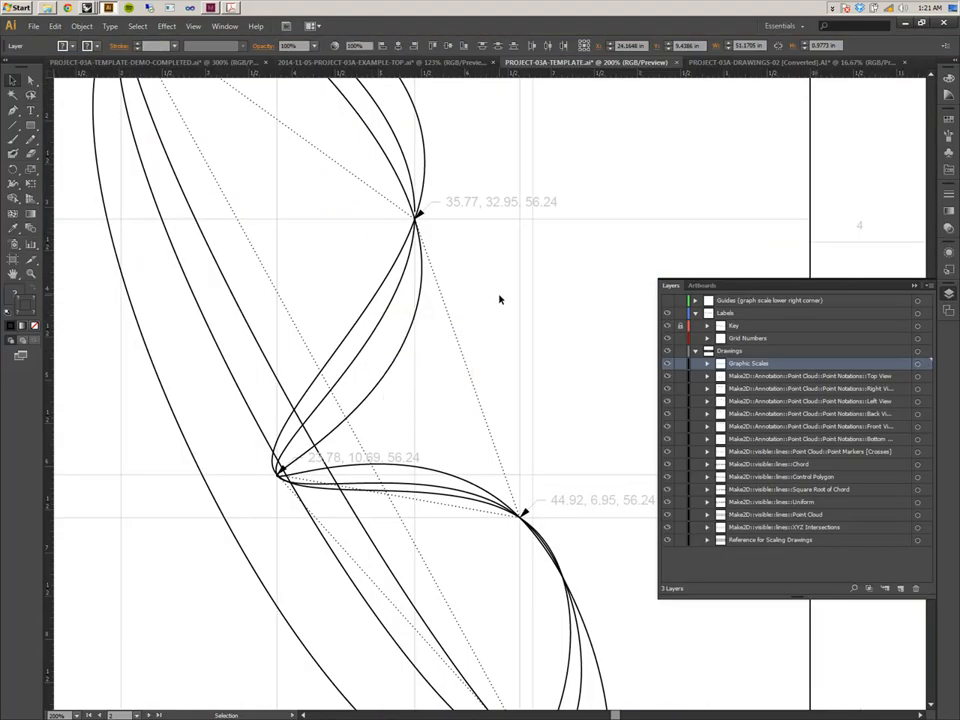
pyautogui.hotkey('ctrl', '-')
pyautogui.hotkey('ctrl', '-')
pyautogui.hotkey('ctrl', '-')
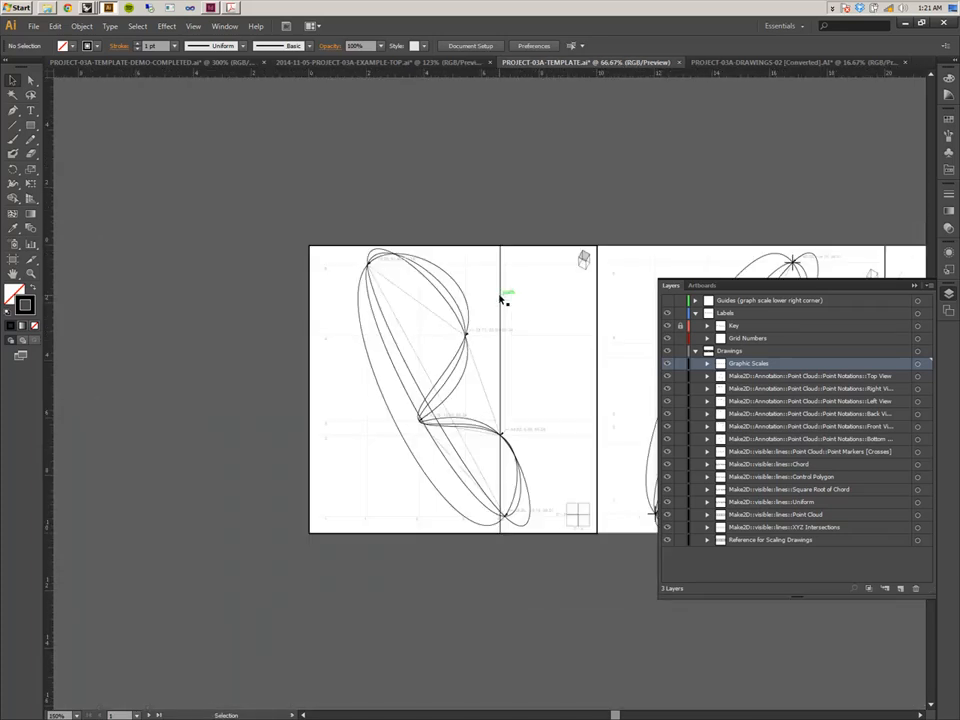
pyautogui.moveTo(438, 268); pyautogui.dragTo(223, 334)
pyautogui.hotkey('ctrl', '+')
pyautogui.hotkey('ctrl', '+')
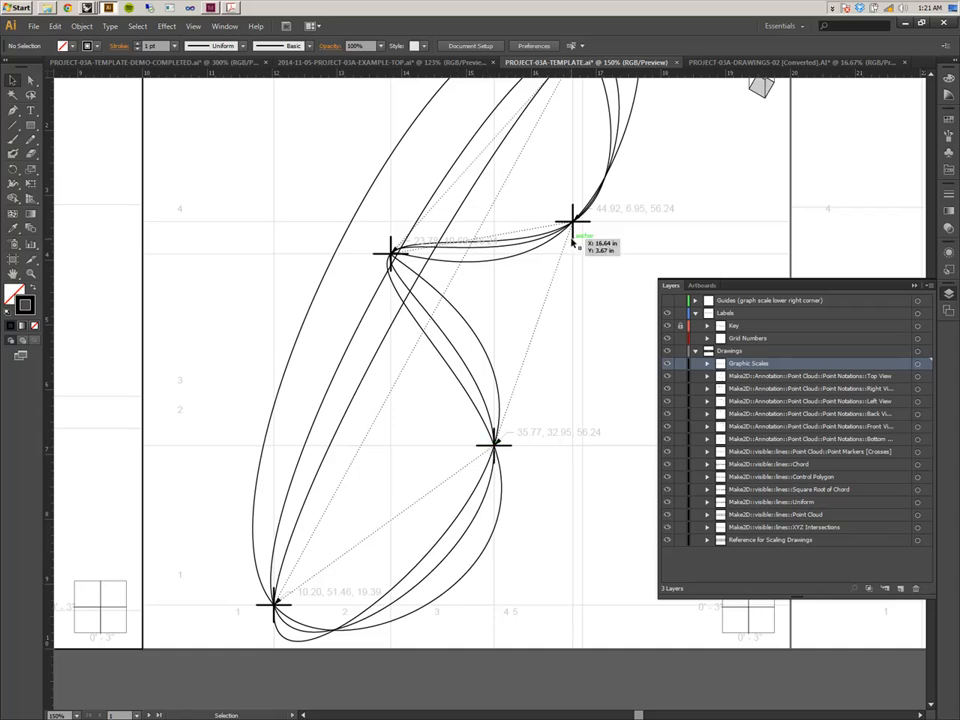
pyautogui.click(572, 222)
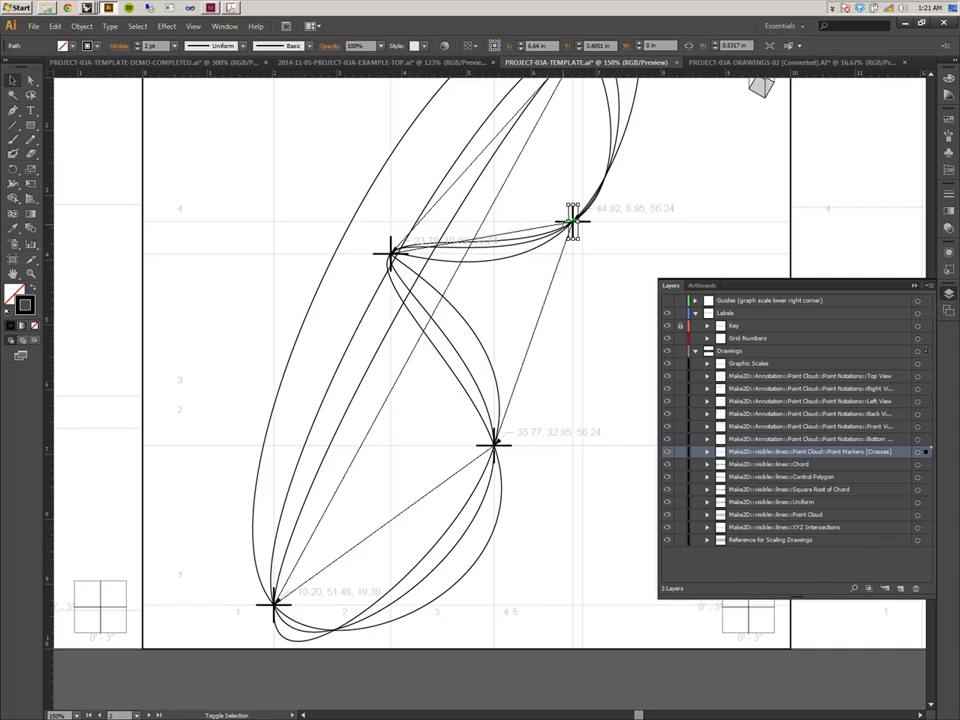
pyautogui.keyDown('shift'); pyautogui.click(562, 221); pyautogui.keyUp('shift')
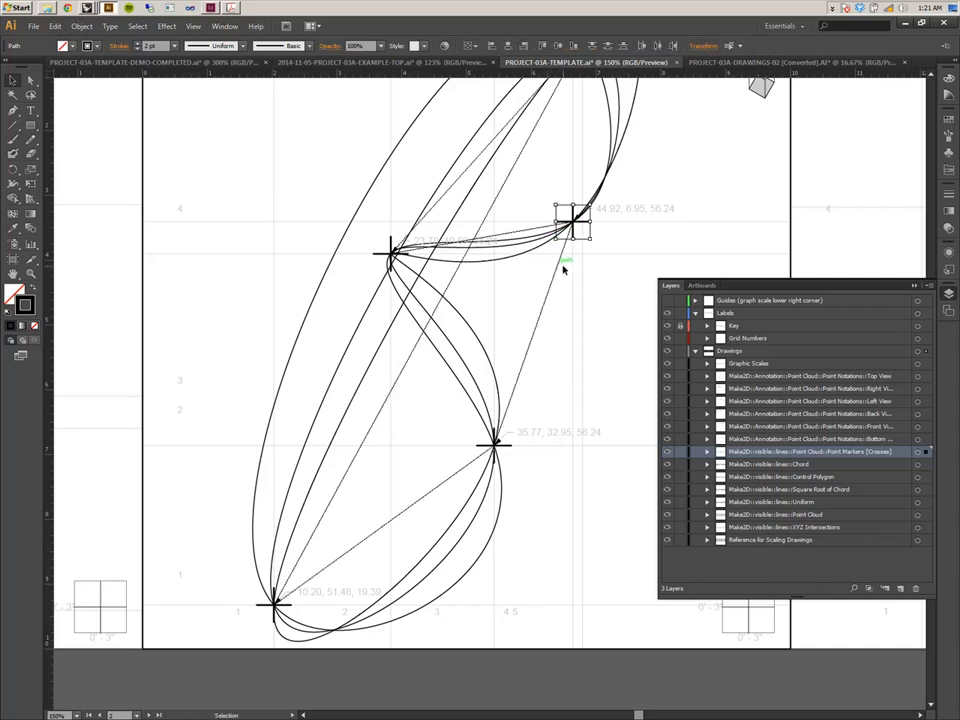
pyautogui.moveTo(572, 220); pyautogui.dragTo(120, 178)
pyautogui.moveTo(200, 210)
pyautogui.mouseDown()
pyautogui.moveTo(440, 281)
pyautogui.moveTo(638, 256)
pyautogui.mouseUp()
pyautogui.moveTo(562, 220); pyautogui.dragTo(286, 246)
pyautogui.click(337, 299)
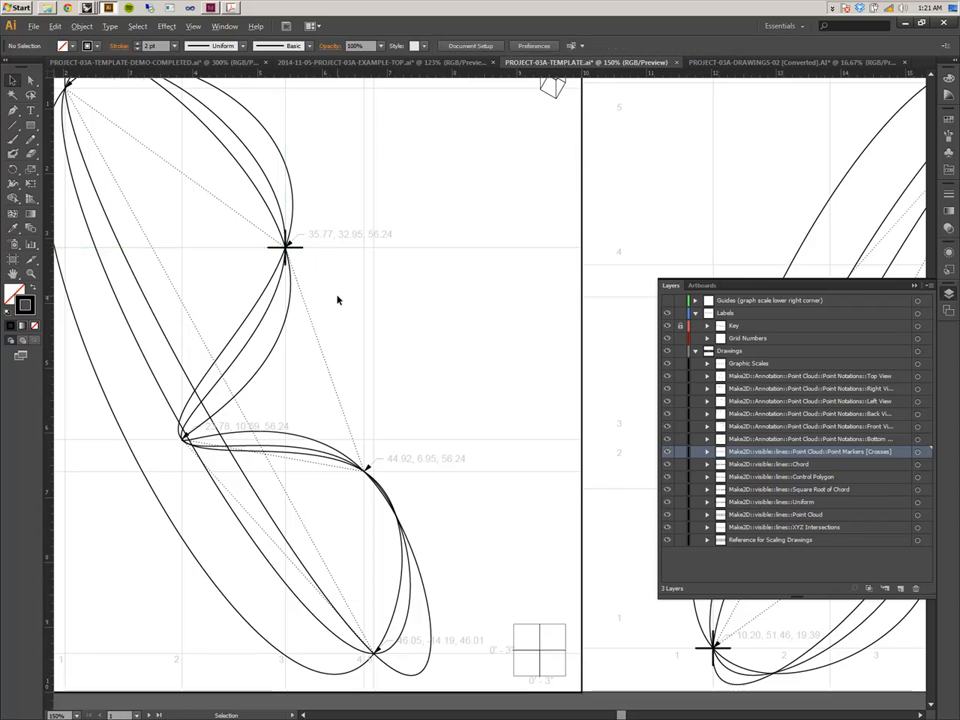
pyautogui.hotkey('ctrl', '-')
pyautogui.hotkey('ctrl', '-')
pyautogui.moveTo(363, 356); pyautogui.dragTo(147, 234)
pyautogui.moveTo(387, 341); pyautogui.dragTo(298, 372)
pyautogui.click(31, 27)
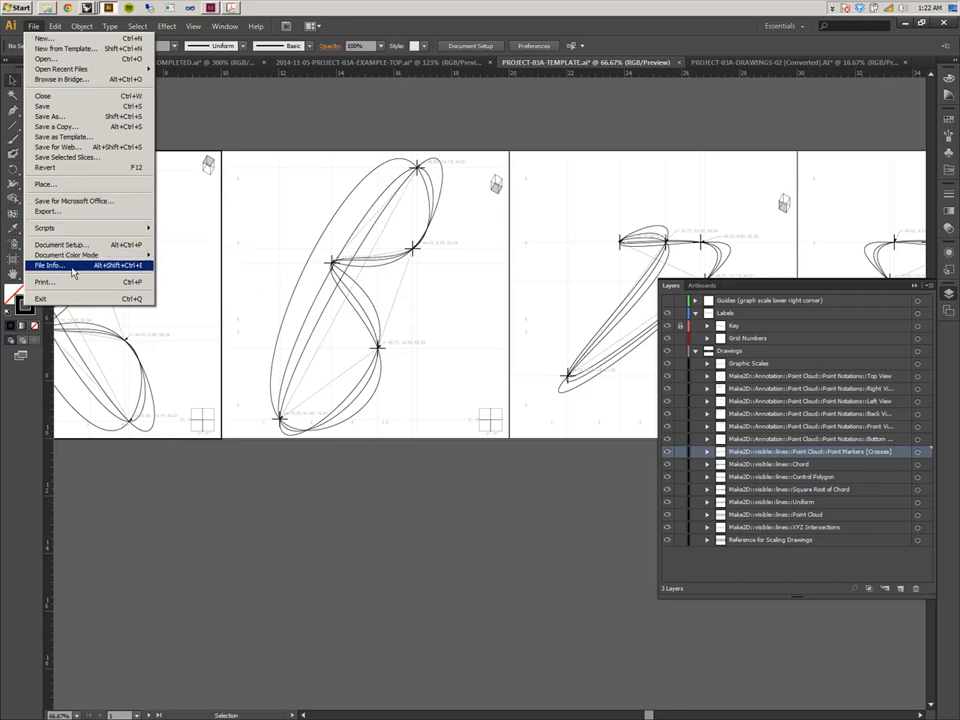
pyautogui.click(98, 119)
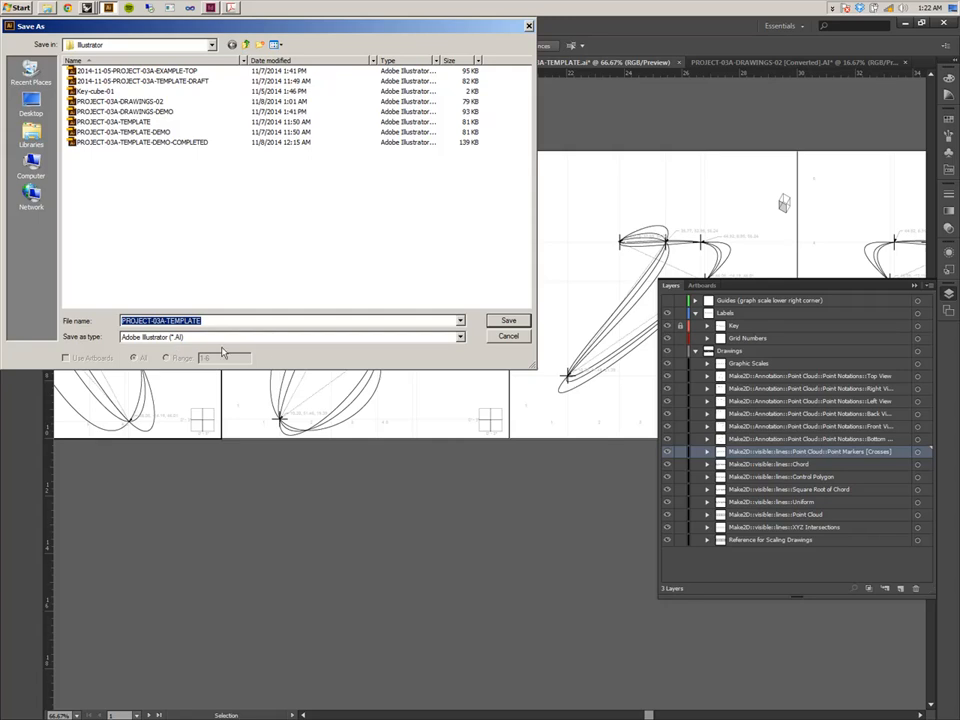
pyautogui.click(460, 337)
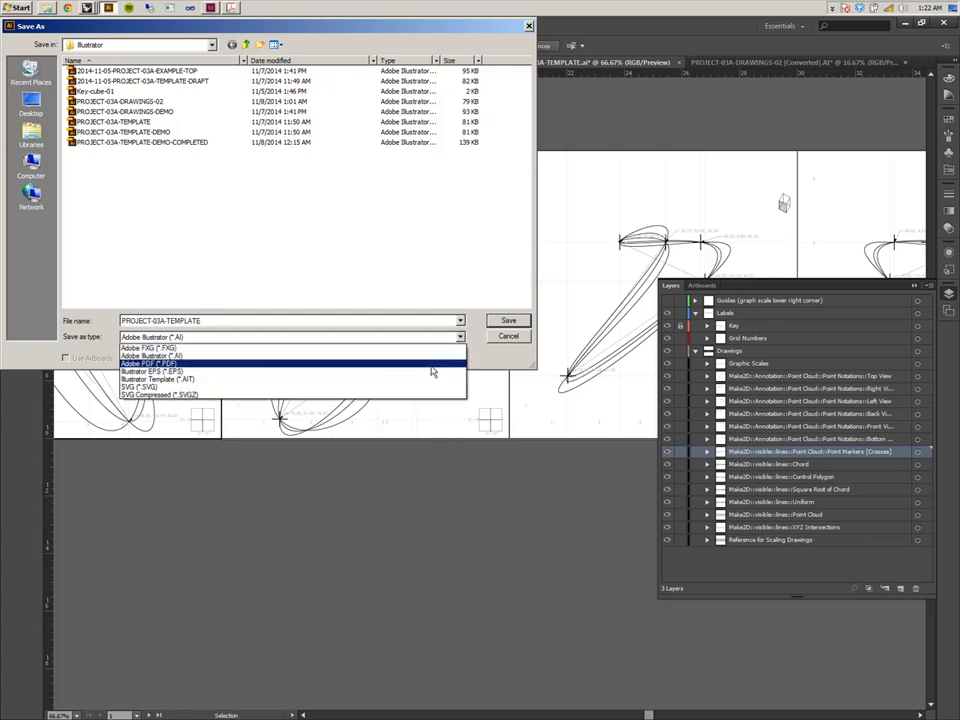
pyautogui.click(435, 364)
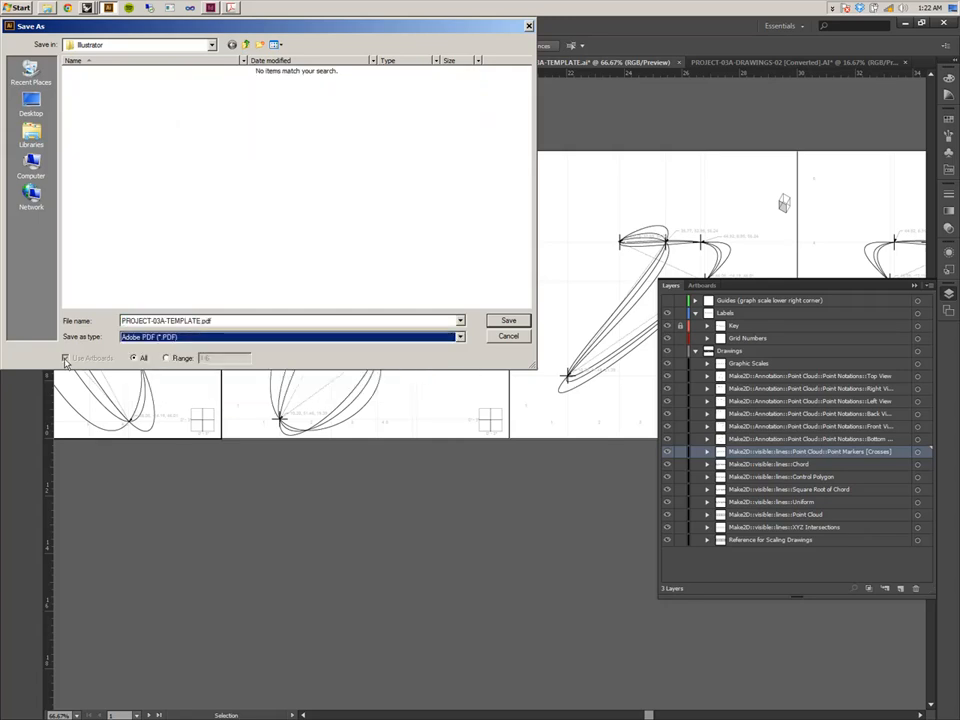
pyautogui.click(507, 336)
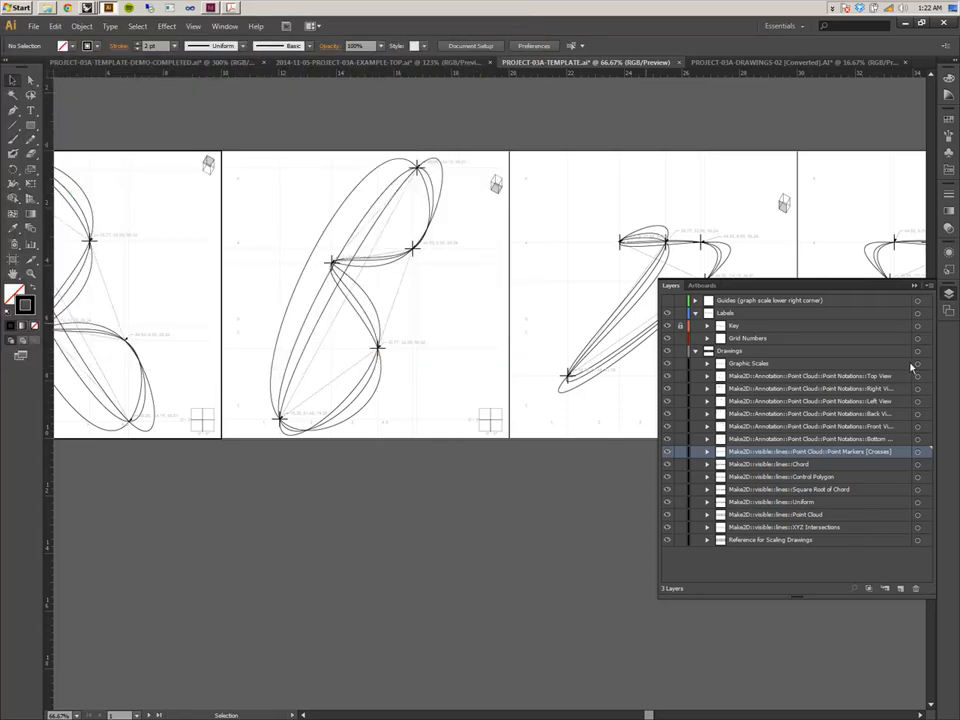
# Try selecting the graphic scales by targeting their layer and marqueeing along the artboards' bottom edge.
pyautogui.click(917, 364)
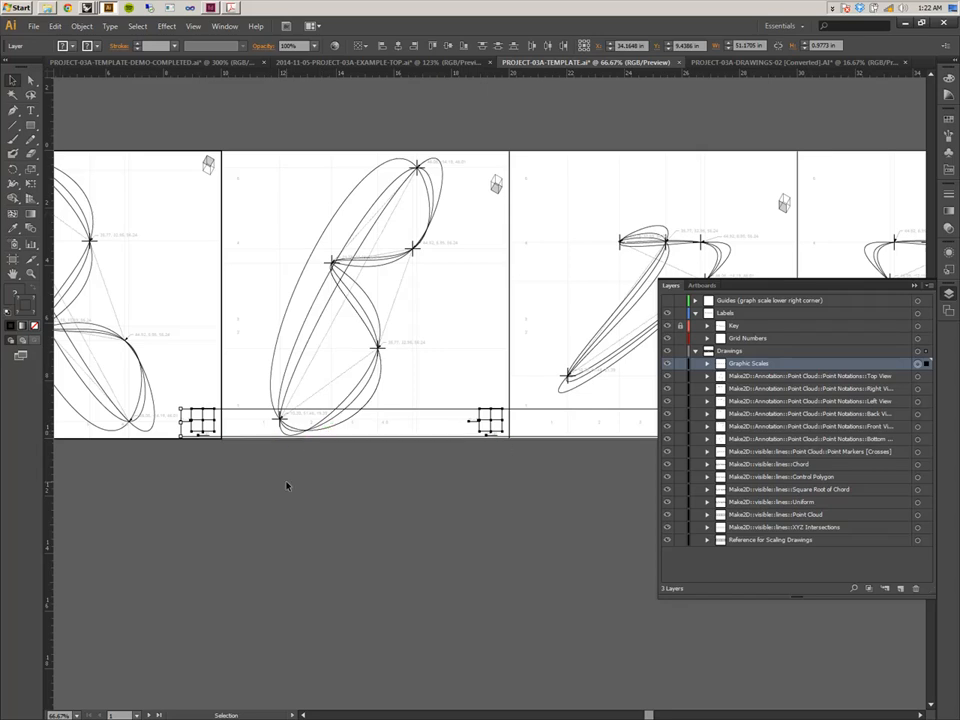
pyautogui.keyDown('shift'); pyautogui.moveTo(174, 497); pyautogui.dragTo(226, 385); pyautogui.keyUp('shift')
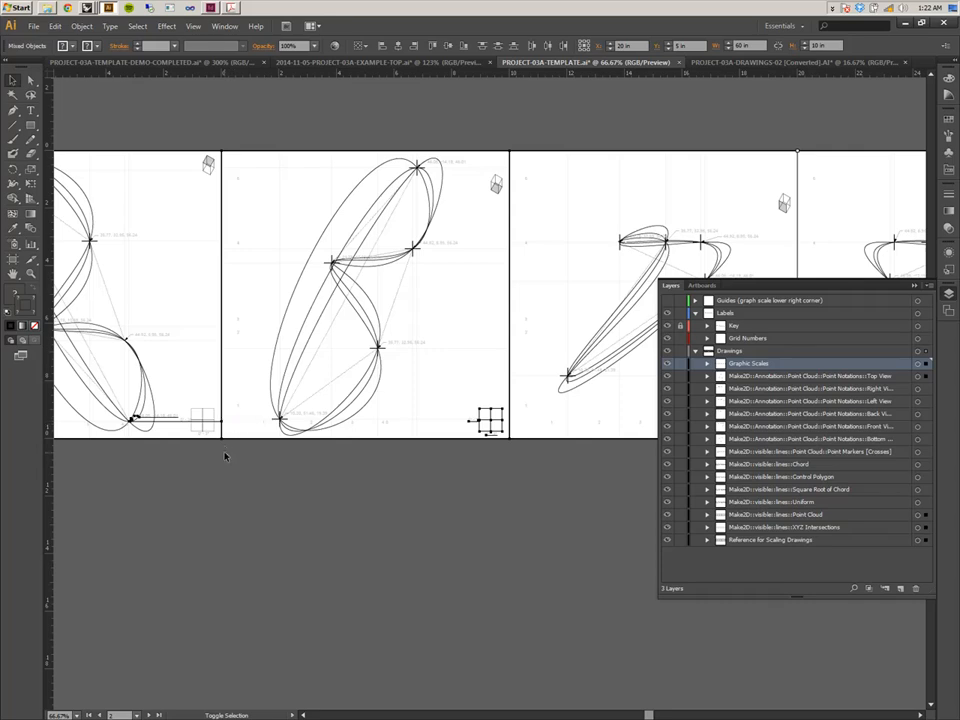
pyautogui.click(680, 351)
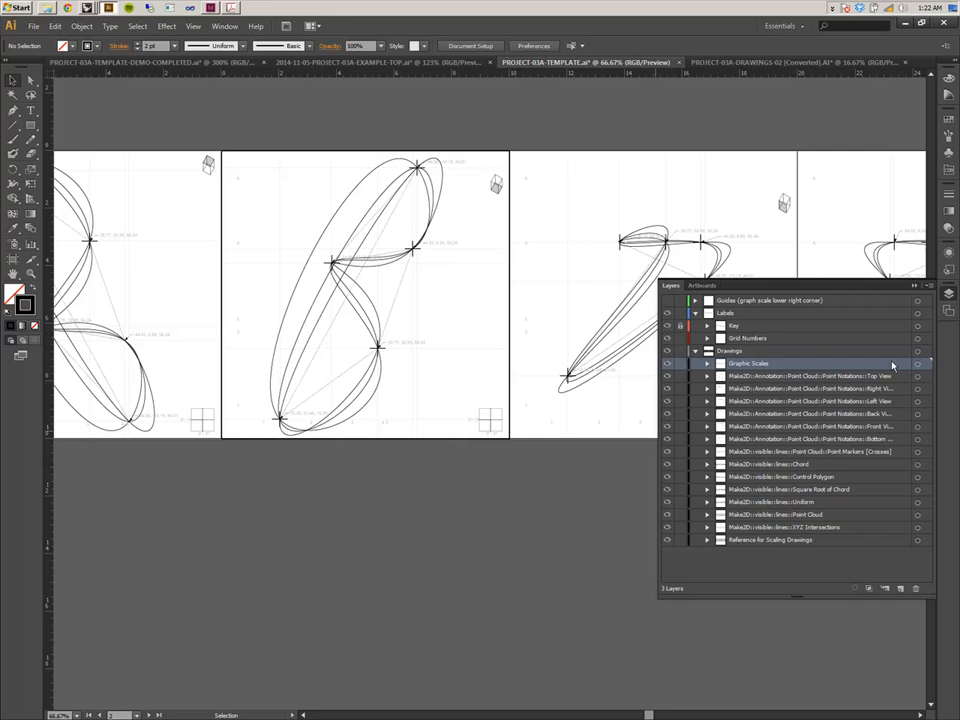
# Select the drawing sublayers below Graphic Scales and lock several of the point notation layers.
pyautogui.click(919, 364)
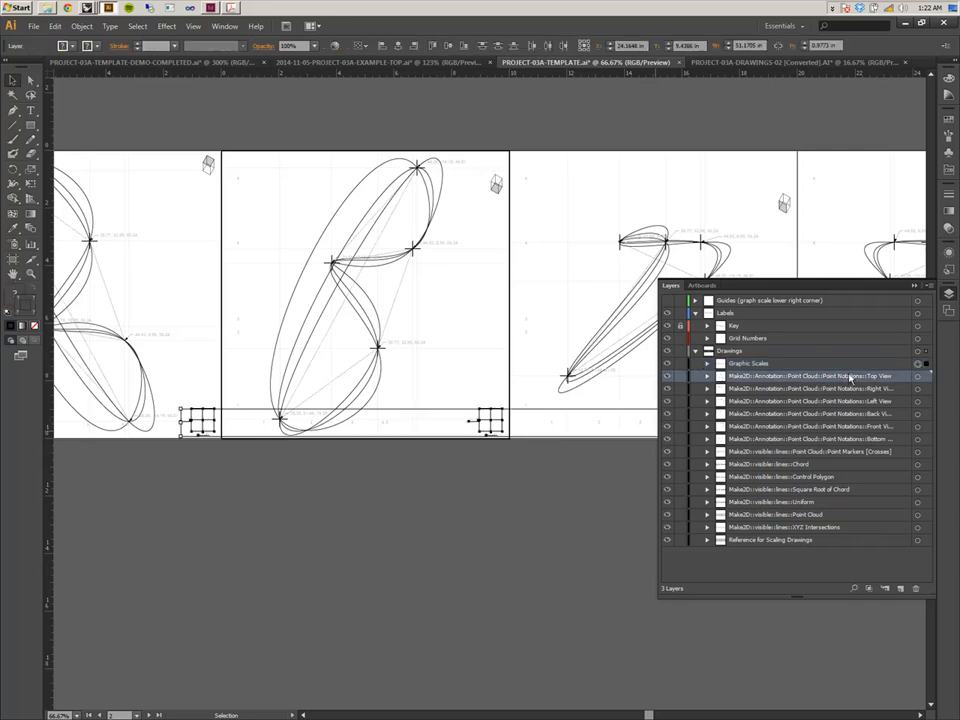
pyautogui.keyDown('shift'); pyautogui.click(824, 541); pyautogui.keyUp('shift')
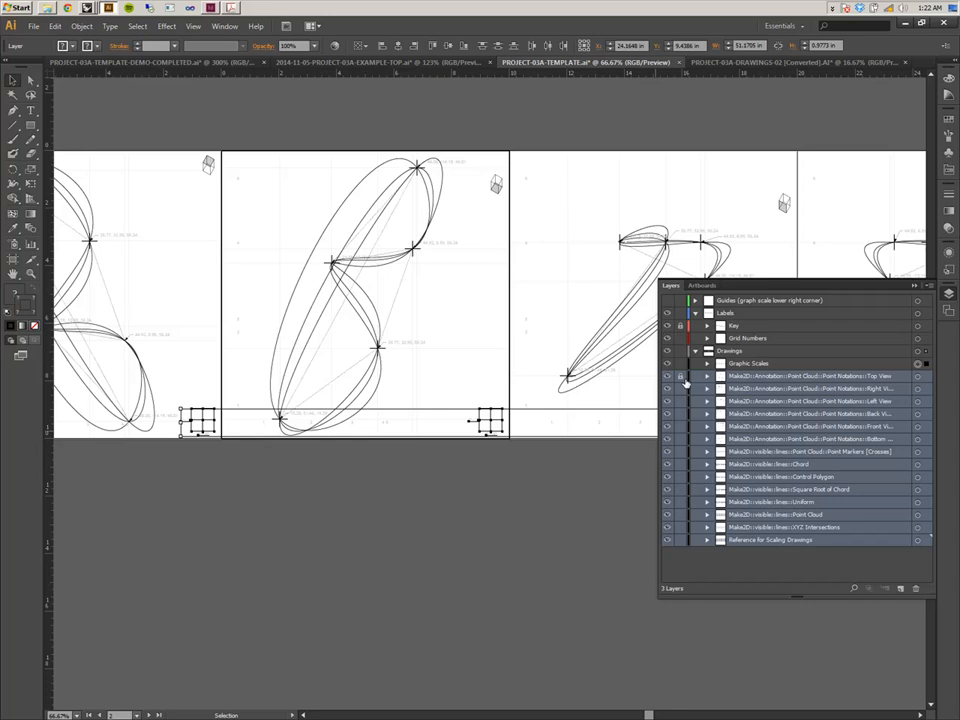
pyautogui.moveTo(683, 382); pyautogui.dragTo(681, 399)
# Target the Graphic Scales layer, marquee-select the dark graphic scales along the artboards' bottom edge, and cut them.
pyautogui.click(917, 366)
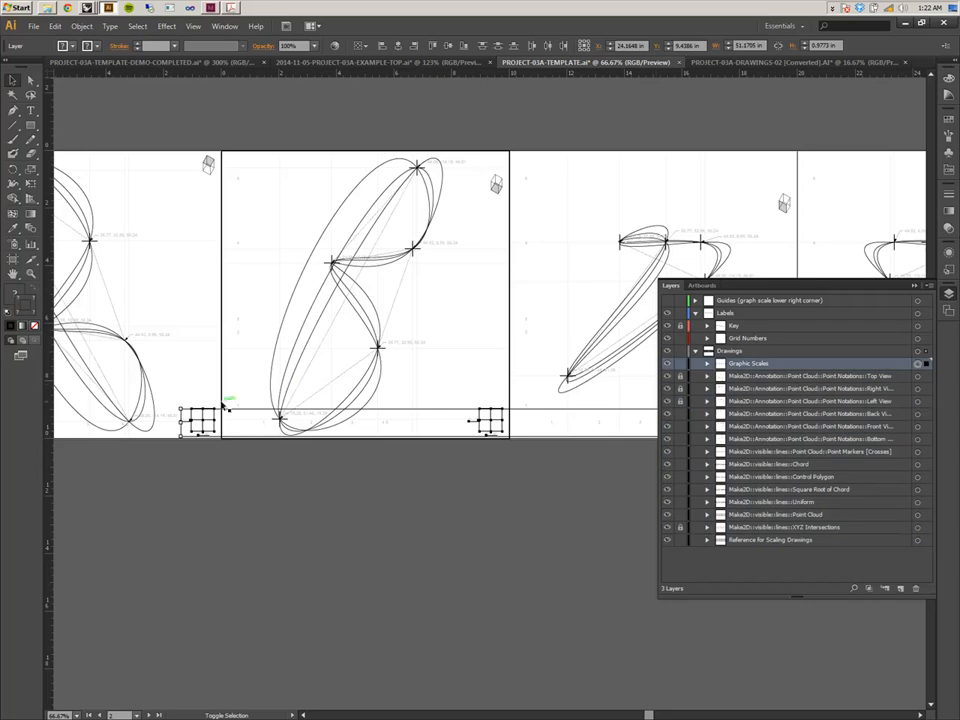
pyautogui.keyDown('shift'); pyautogui.moveTo(182, 456); pyautogui.dragTo(217, 408); pyautogui.keyUp('shift')
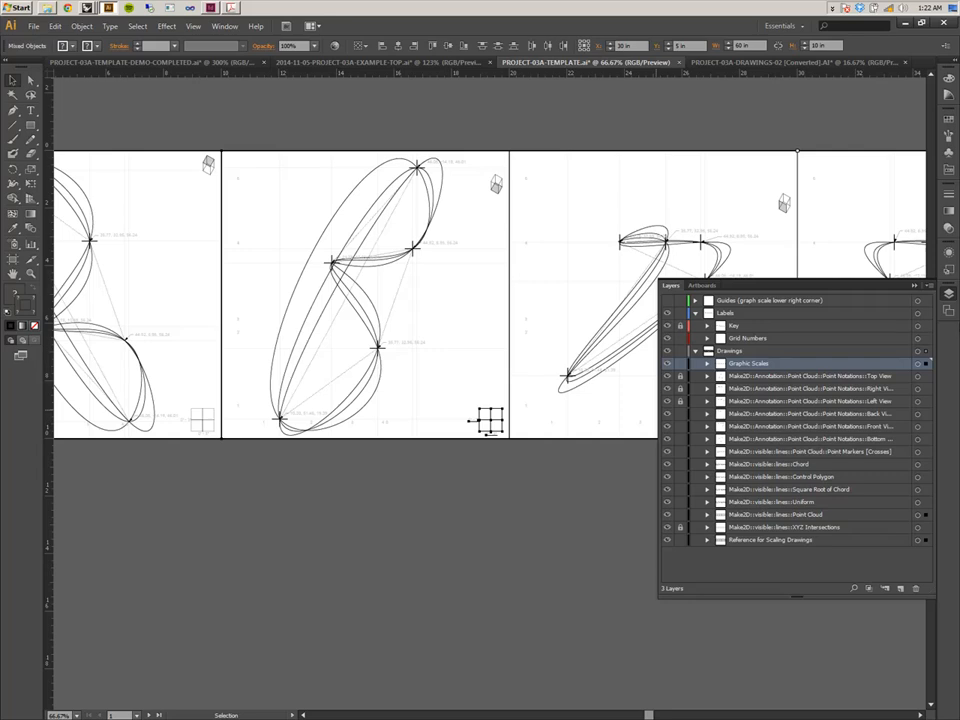
pyautogui.click(916, 286)
pyautogui.moveTo(761, 459); pyautogui.dragTo(170, 465)
pyautogui.moveTo(501, 482); pyautogui.dragTo(878, 446)
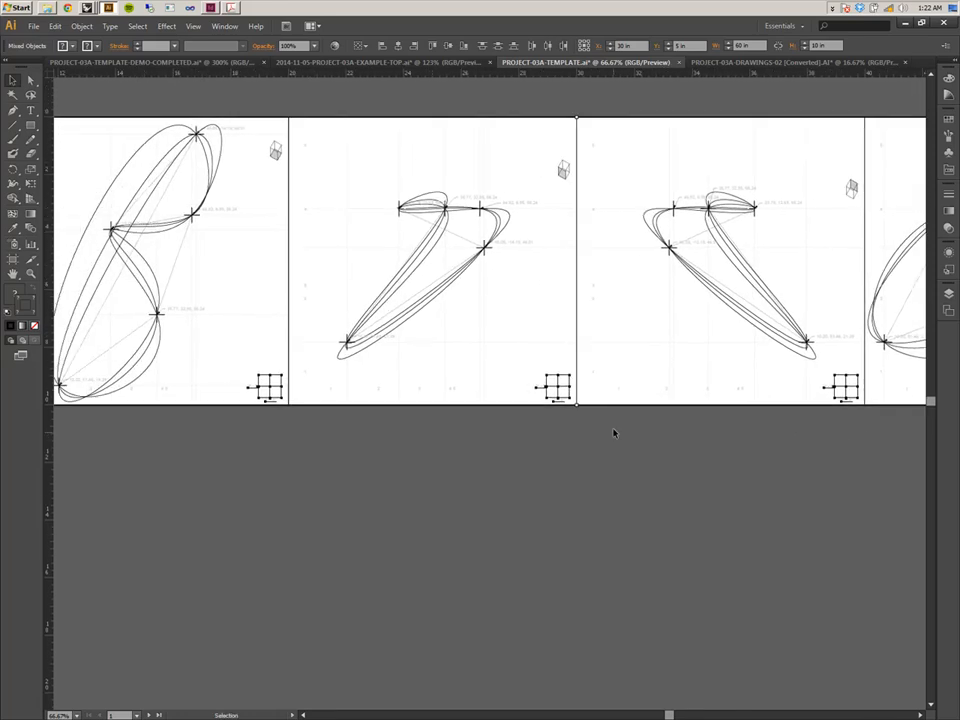
pyautogui.moveTo(336, 435); pyautogui.dragTo(703, 446)
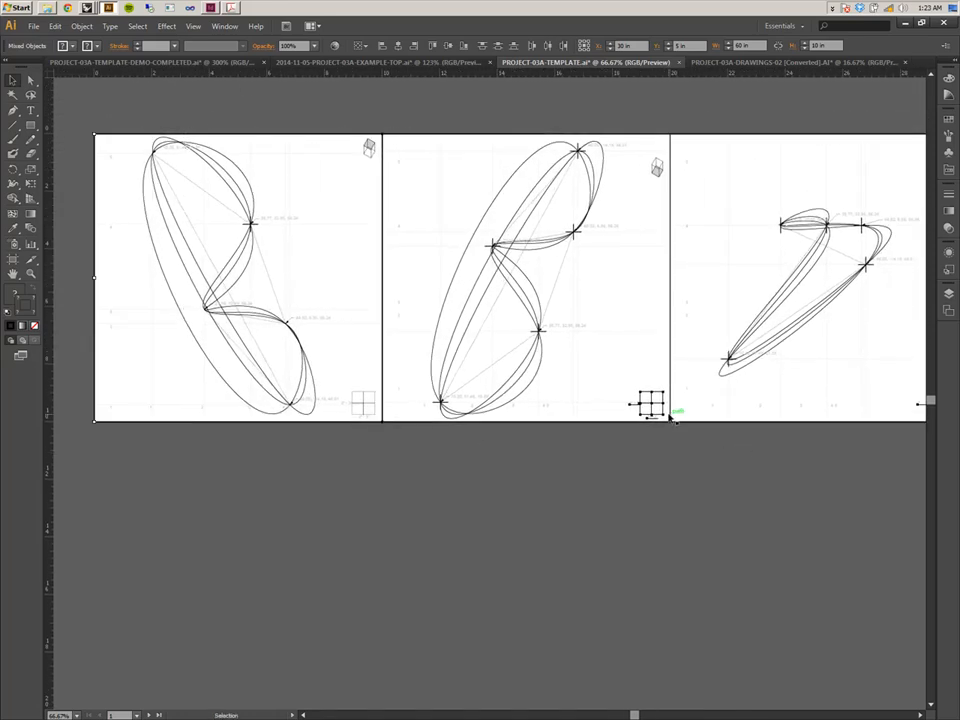
pyautogui.click(55, 26)
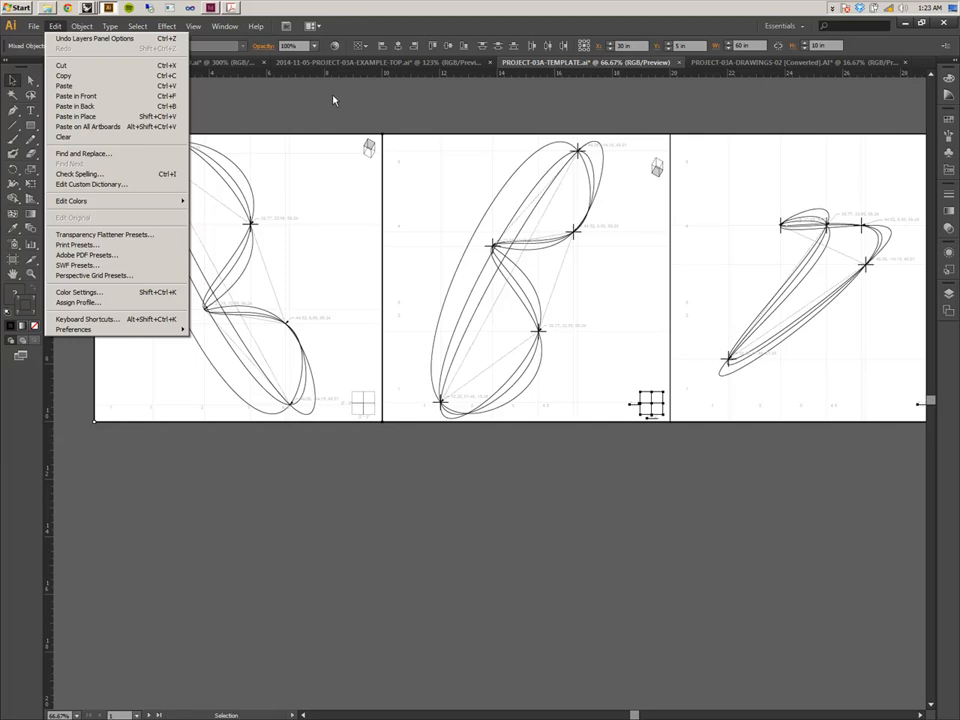
pyautogui.click(462, 27)
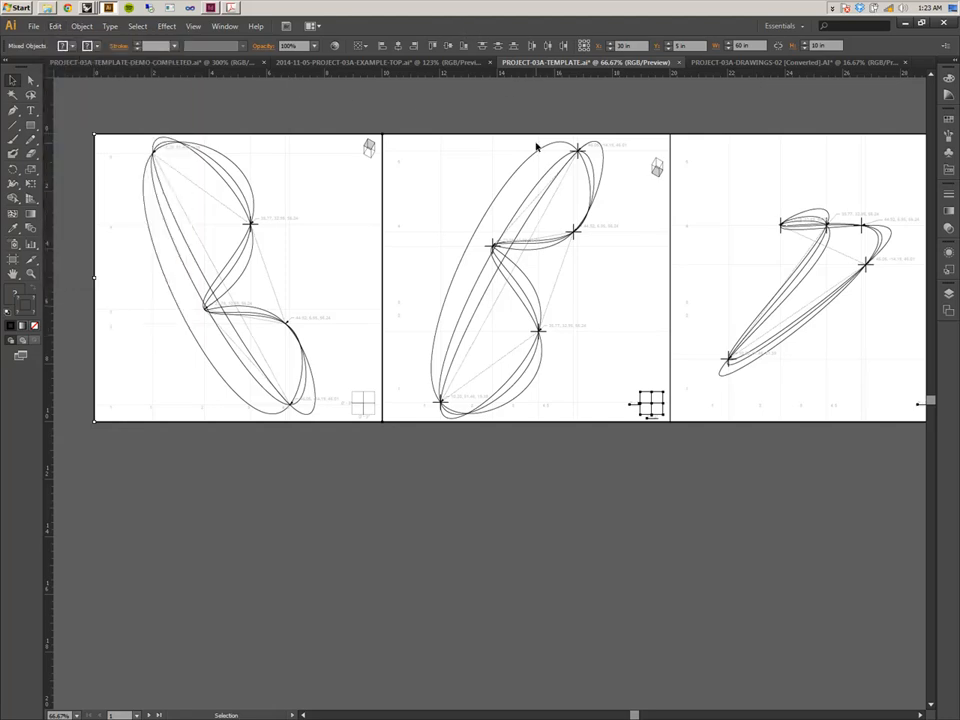
pyautogui.hotkey('ctrl', 'x')
# Pan across the artboards to review the drawings and remaining graphic scales.
pyautogui.press('space')
pyautogui.moveTo(633, 440); pyautogui.dragTo(196, 443)
pyautogui.moveTo(505, 422); pyautogui.dragTo(260, 401)
pyautogui.moveTo(581, 405)
pyautogui.mouseDown()
pyautogui.moveTo(381, 431)
pyautogui.moveTo(331, 426)
pyautogui.mouseUp()
pyautogui.moveTo(529, 428)
pyautogui.mouseDown()
pyautogui.moveTo(319, 402)
pyautogui.moveTo(519, 439)
pyautogui.mouseUp()
pyautogui.moveTo(130, 450); pyautogui.dragTo(401, 454)
pyautogui.moveTo(75, 460); pyautogui.dragTo(414, 467)
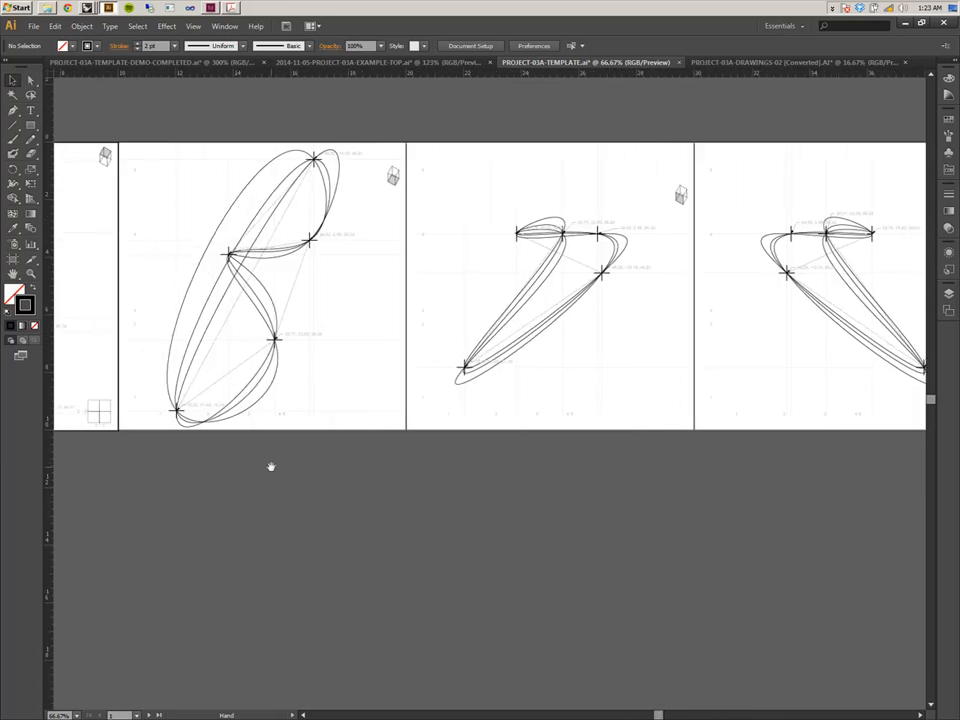
pyautogui.moveTo(140, 450); pyautogui.dragTo(450, 450)
pyautogui.moveTo(317, 445); pyautogui.dragTo(418, 447)
pyautogui.moveTo(589, 454); pyautogui.dragTo(495, 435)
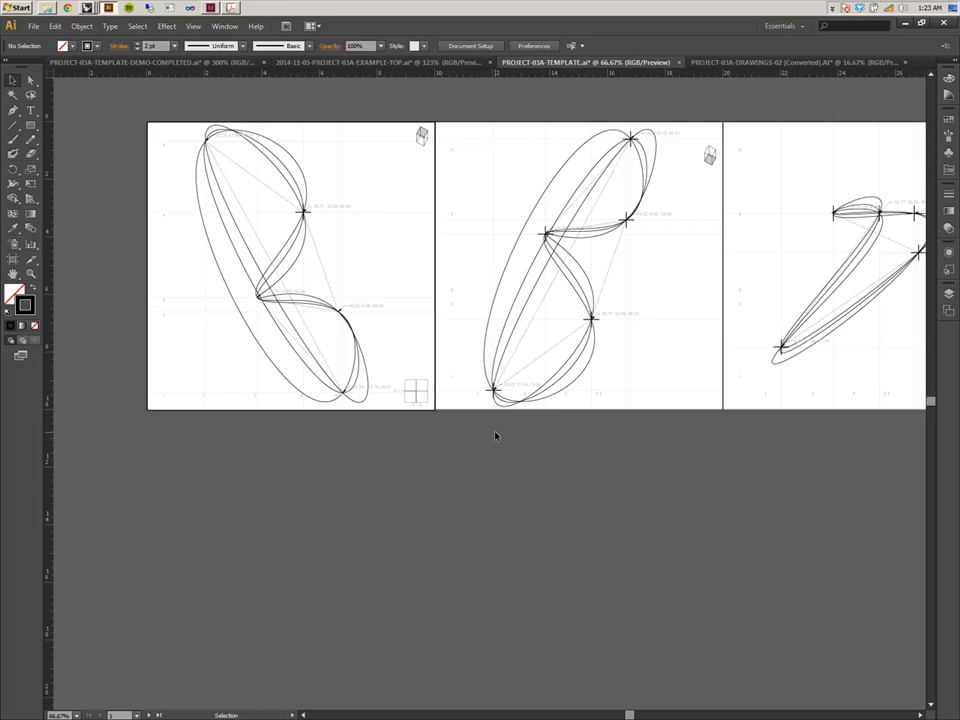
pyautogui.moveTo(481, 356); pyautogui.dragTo(334, 420)
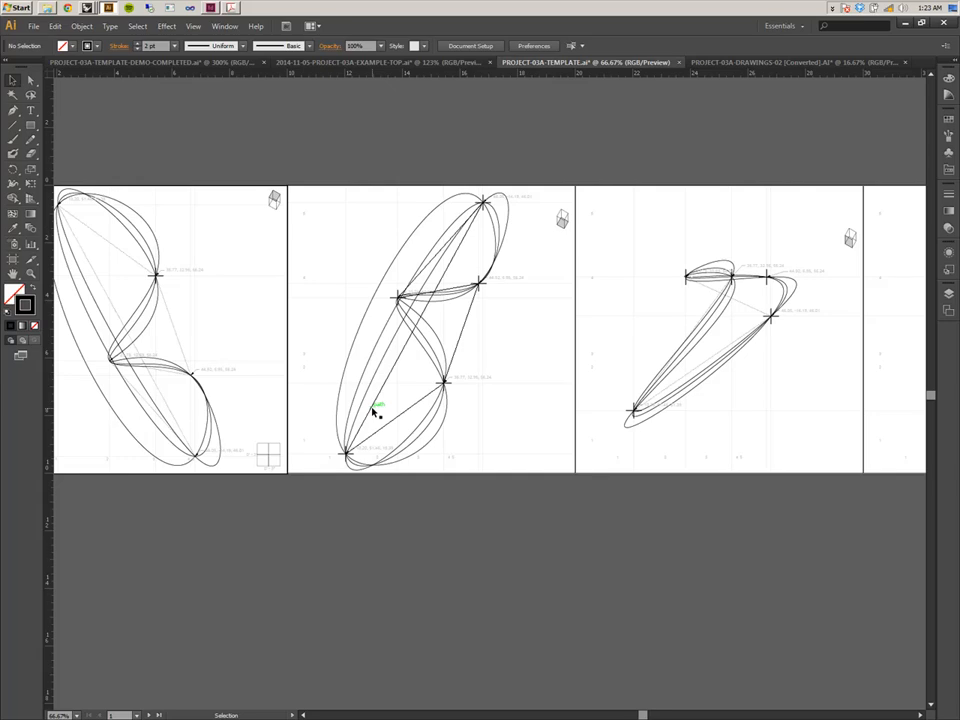
# Zoom in to inspect the remaining graphic scale and point markers up close, then zoom back out.
pyautogui.hotkey('ctrl', '-')
pyautogui.hotkey('ctrl', '-')
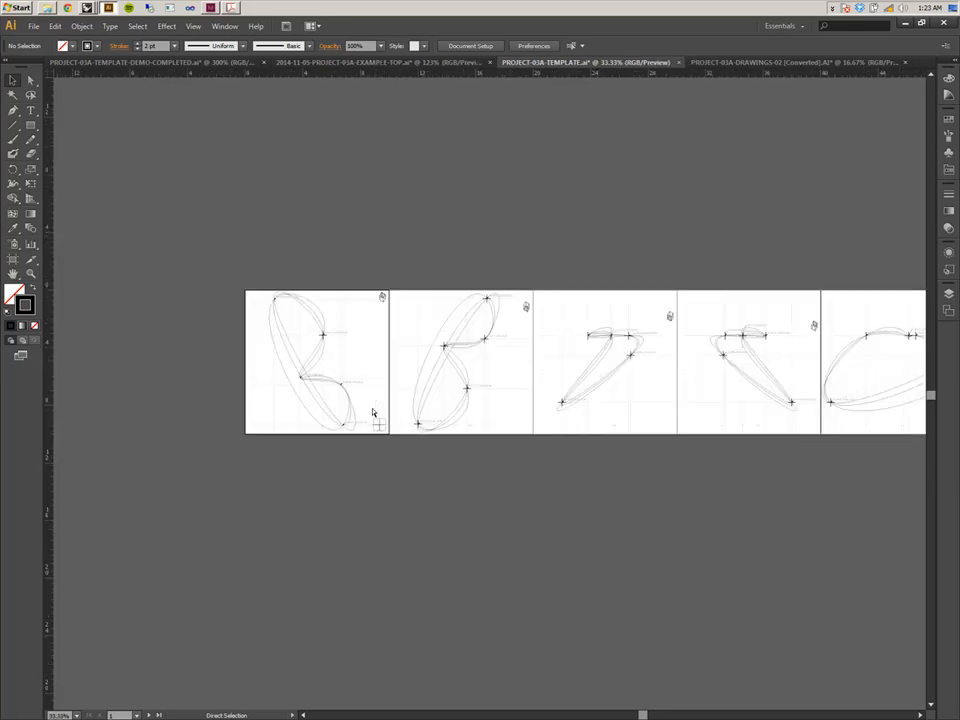
pyautogui.hotkey('ctrl', '+')
pyautogui.hotkey('ctrl', '+')
pyautogui.hotkey('ctrl', '+')
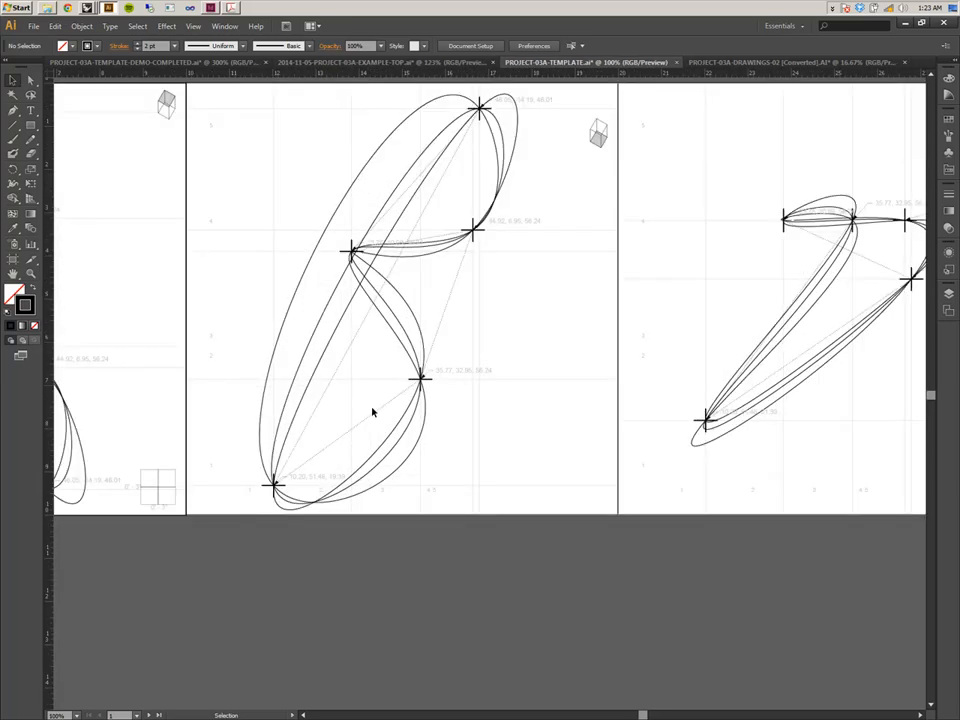
pyautogui.moveTo(112, 315); pyautogui.dragTo(478, 223)
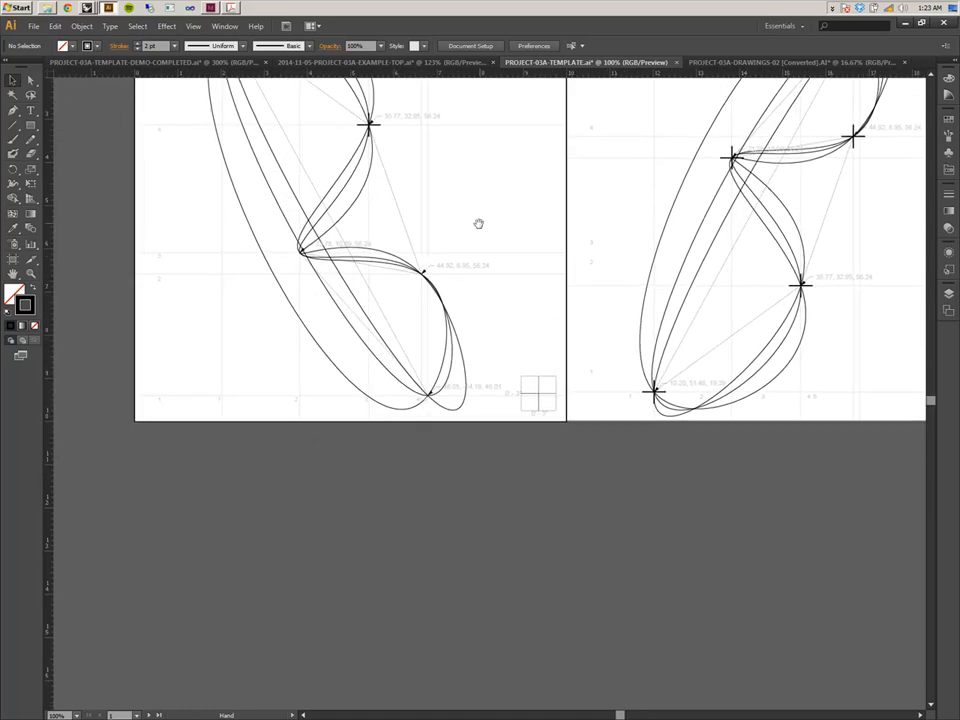
pyautogui.hotkey('ctrl', '+')
pyautogui.hotkey('ctrl', '+')
pyautogui.moveTo(423, 258); pyautogui.dragTo(360, 371)
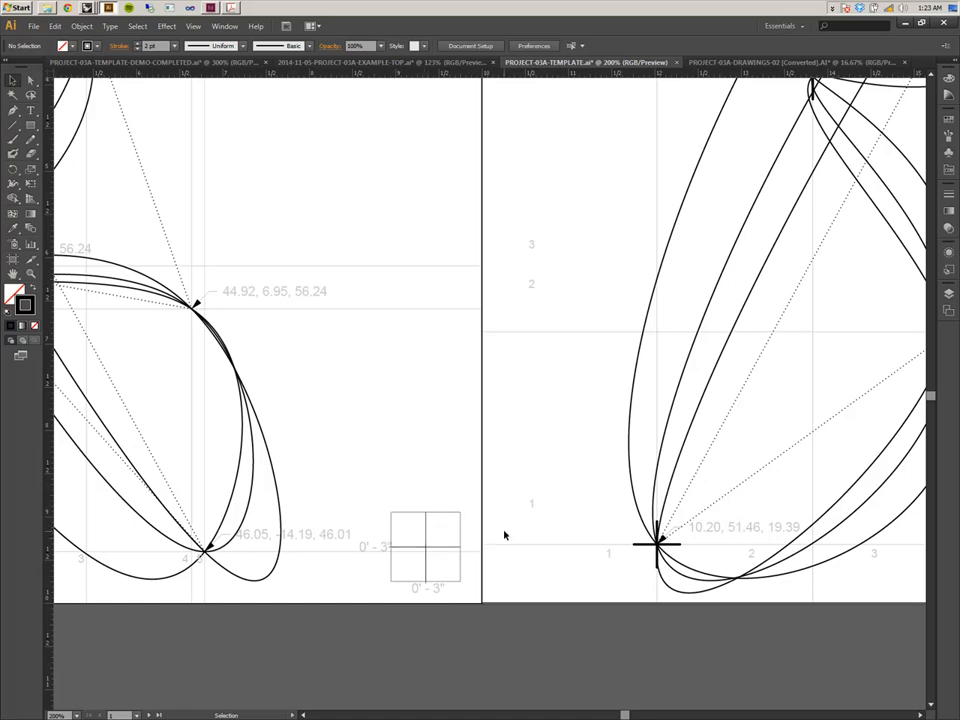
pyautogui.press('a')
pyautogui.hotkey('ctrl', '-')
pyautogui.hotkey('ctrl', '-')
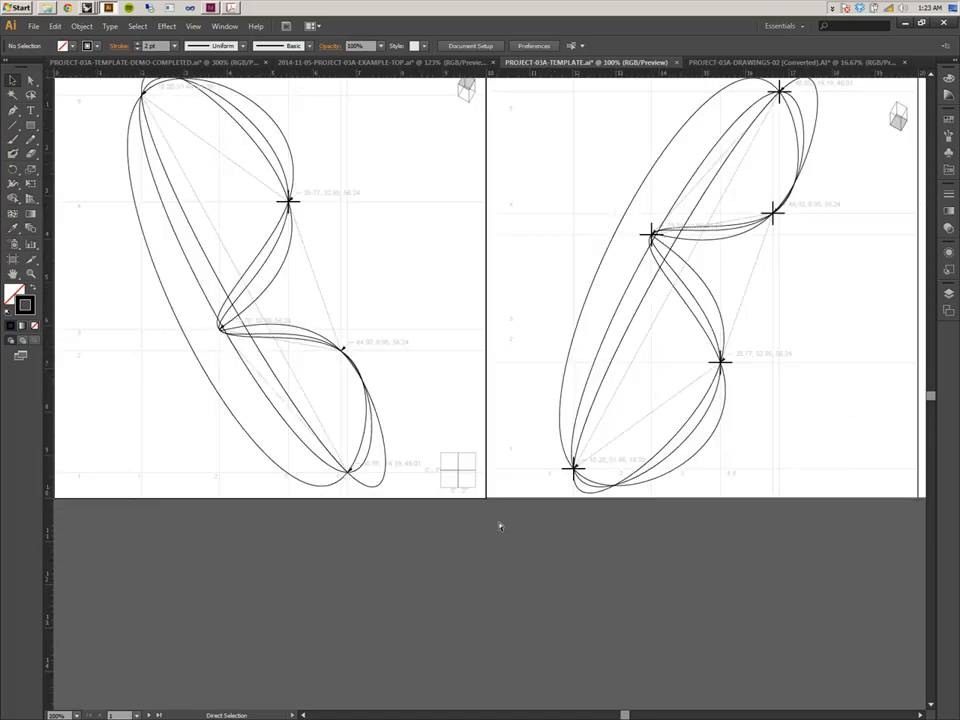
pyautogui.hotkey('ctrl', '-')
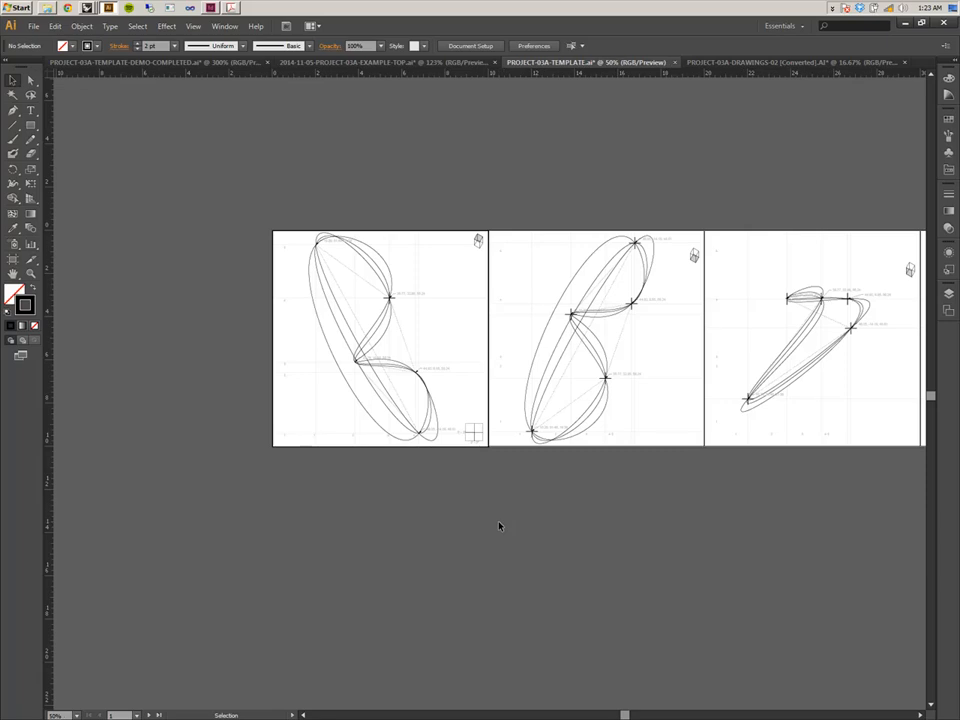